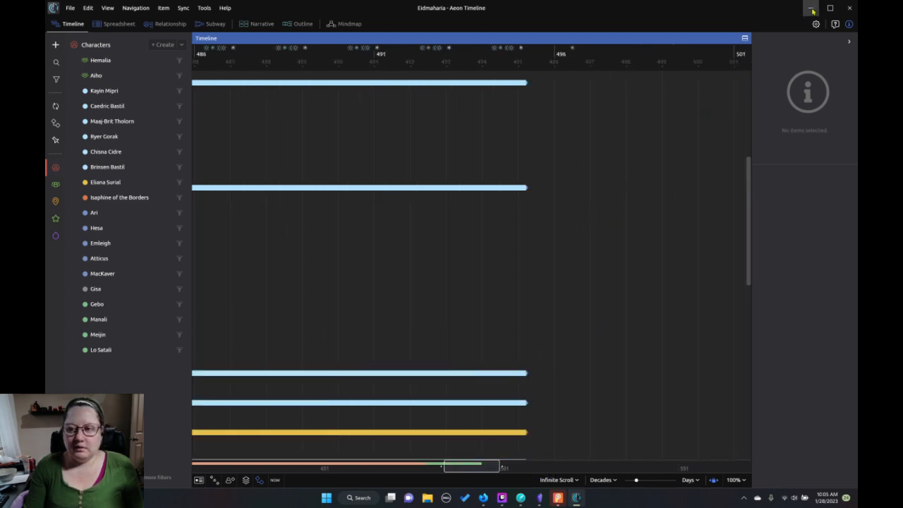
Examine the character bars and story events on the timeline from about year 472 through the events of 495 and 496.
drag(468, 472, 417, 475)
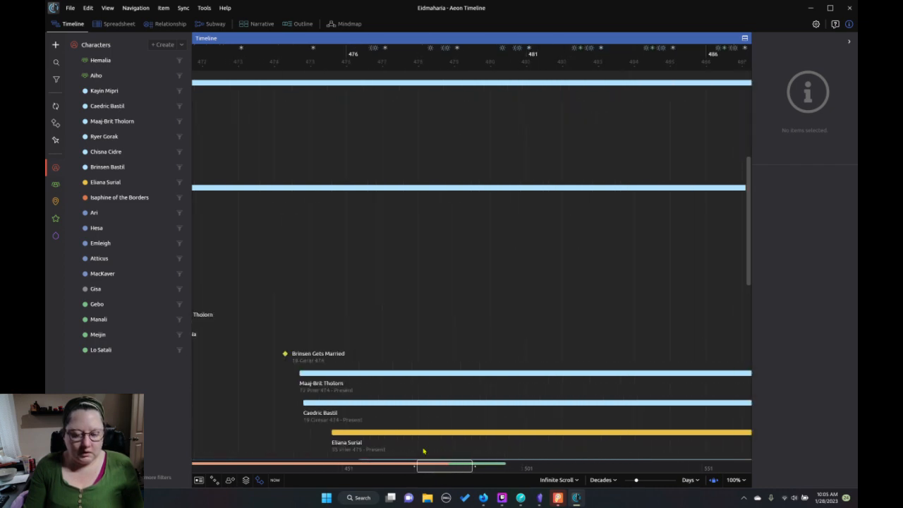
scroll(439, 396, down, 3)
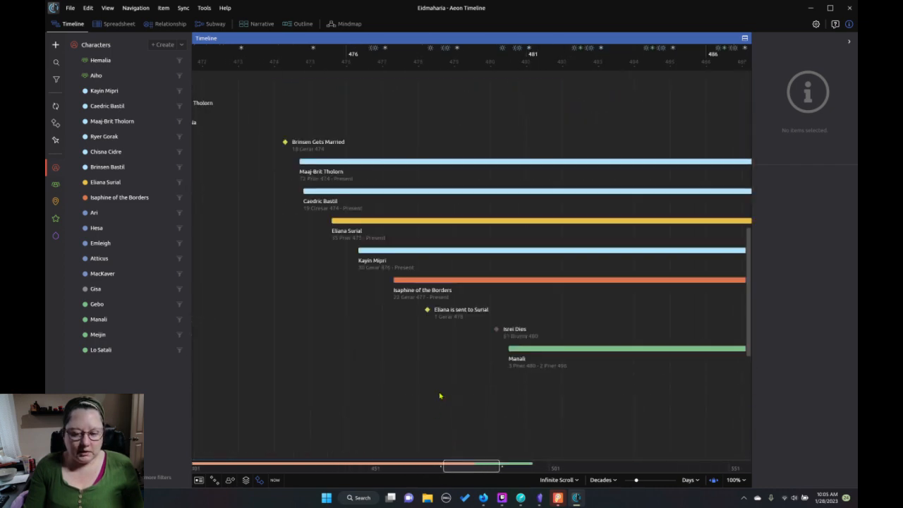
drag(471, 474, 487, 473)
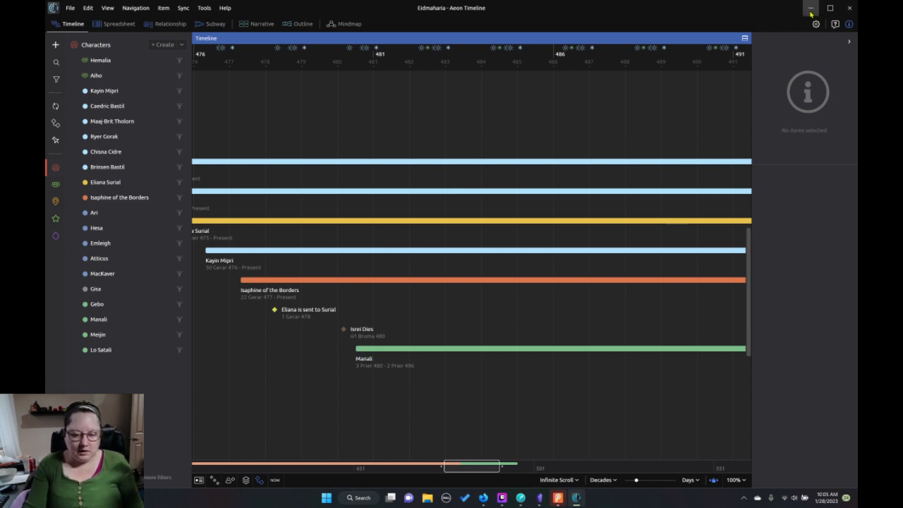
scroll(531, 391, down, 3)
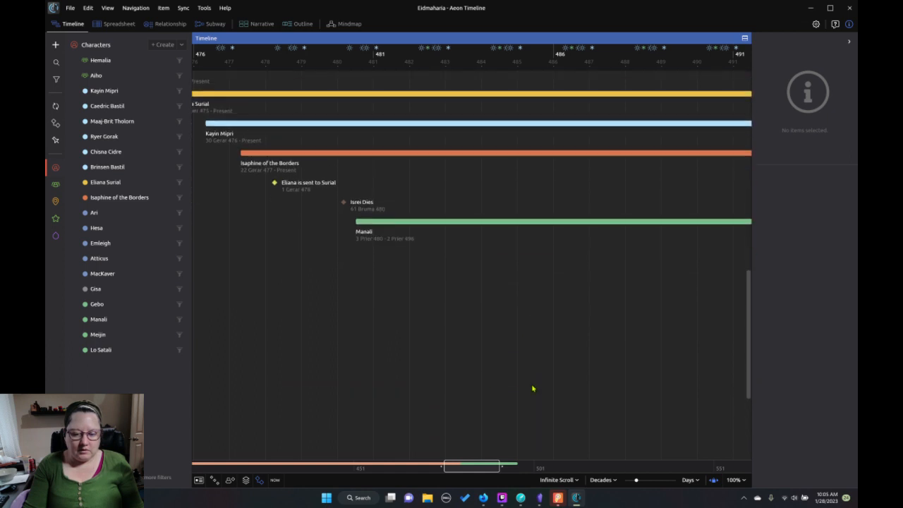
scroll(533, 389, down, 2)
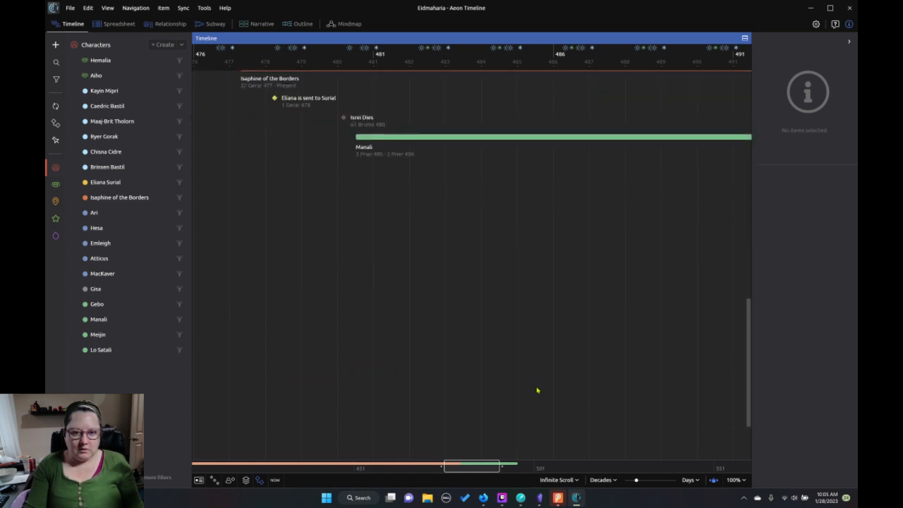
scroll(502, 431, up, 3)
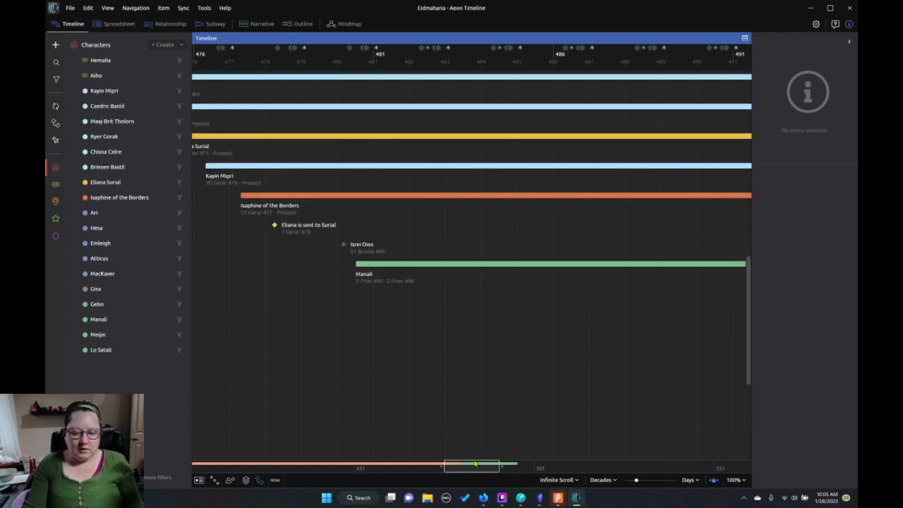
drag(487, 467, 542, 468)
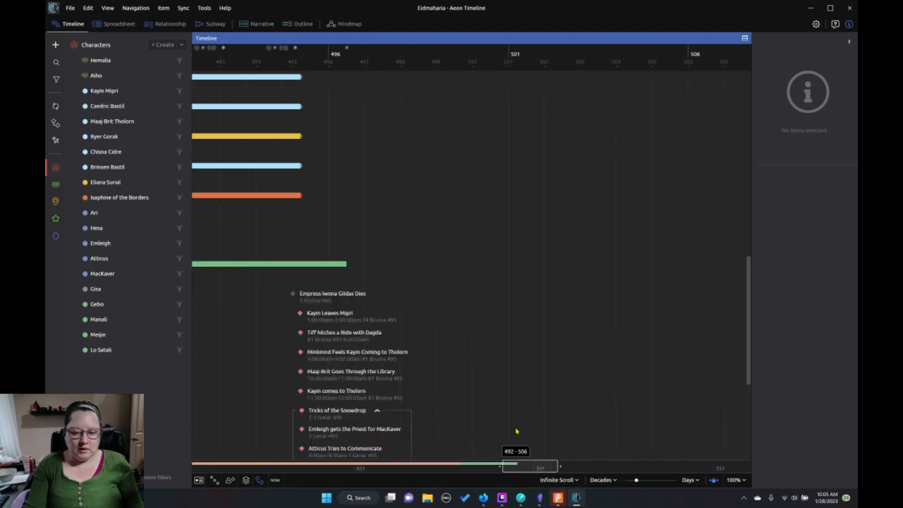
scroll(489, 376, down, 5)
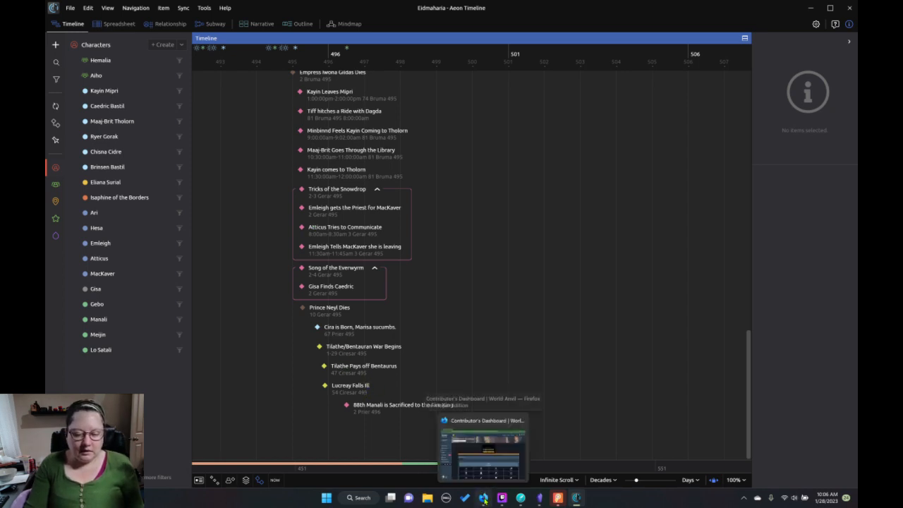
Switch to Dabble and open the Eidmaharia Stories project.
click(521, 499)
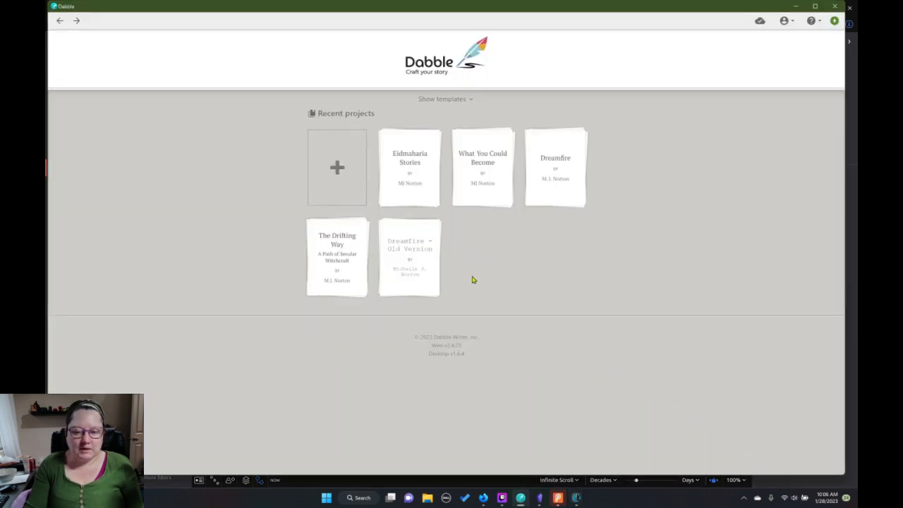
click(433, 189)
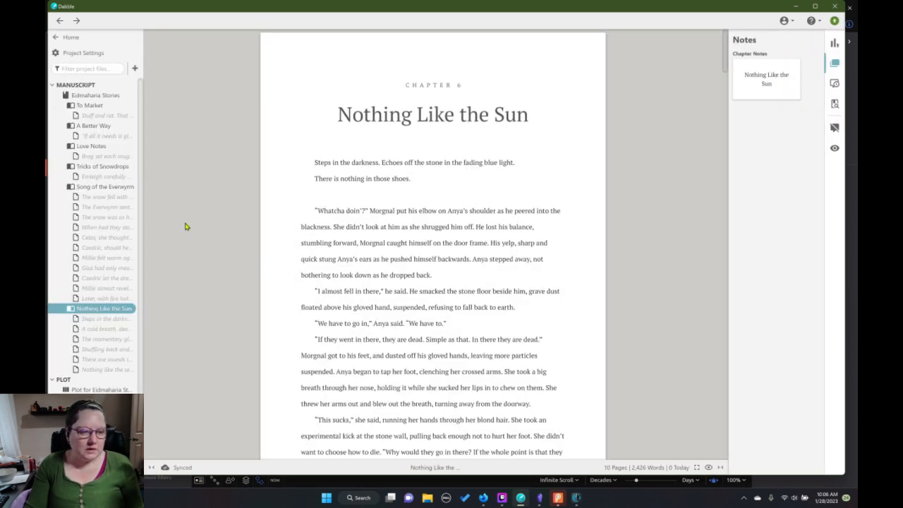
scroll(106, 258, down, 1)
scroll(109, 258, up, 1)
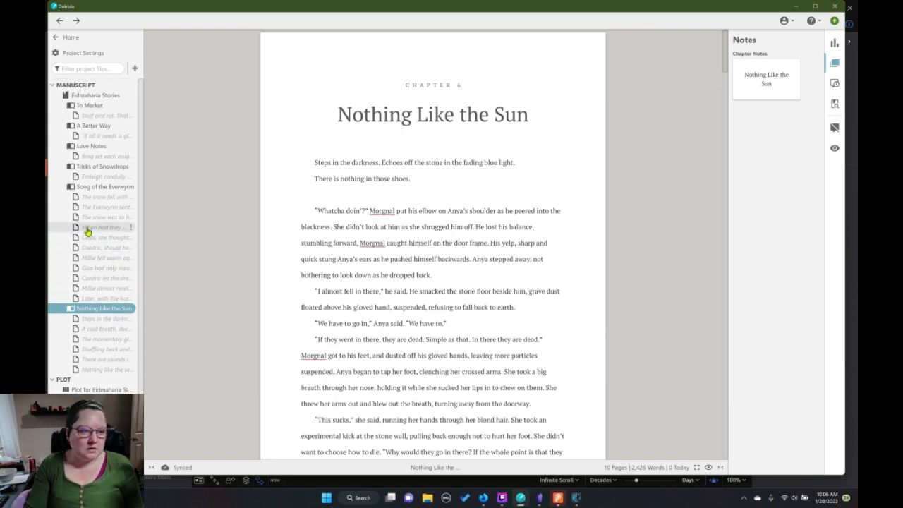
Look through the Love Notes and Tricks of Snowdrops chapters, then the opening scene of Nothing Like the Sun.
click(88, 148)
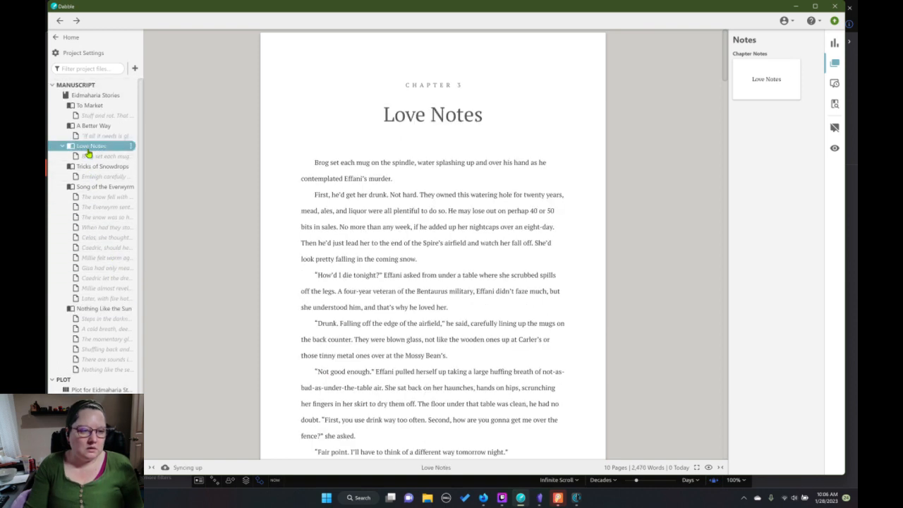
click(87, 156)
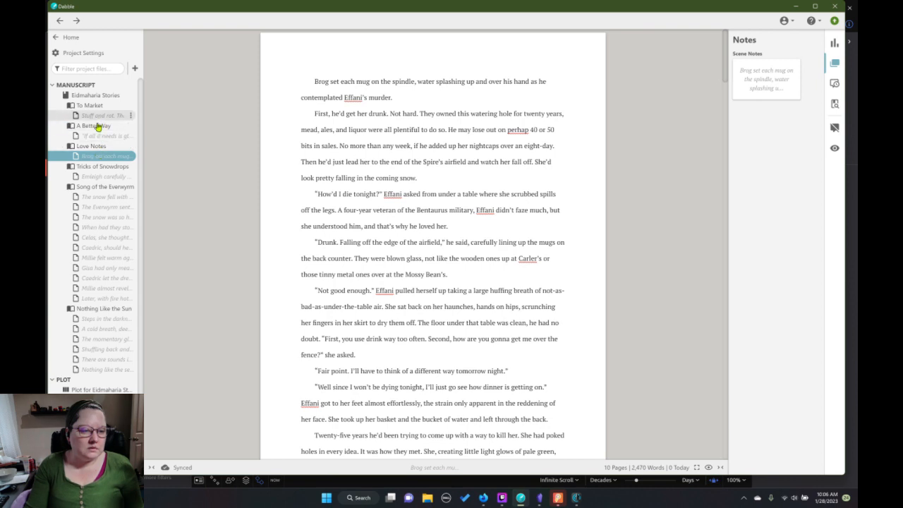
click(93, 167)
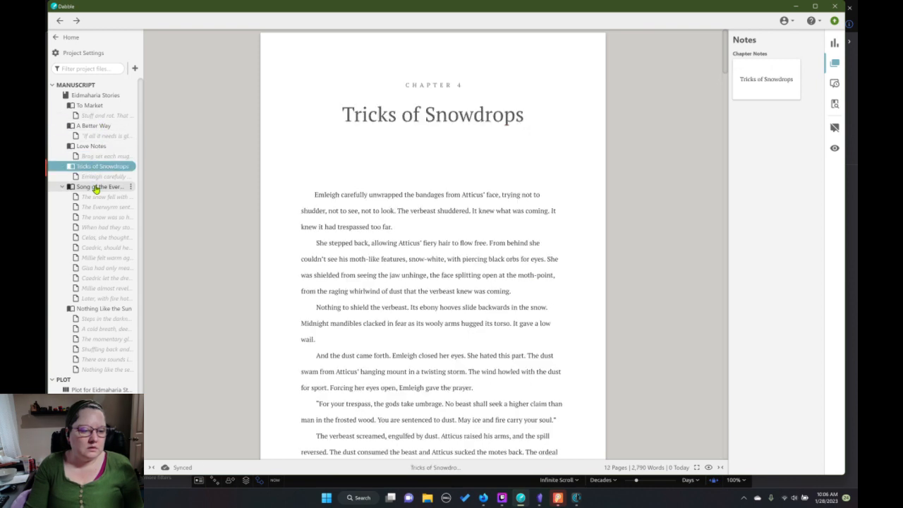
click(106, 311)
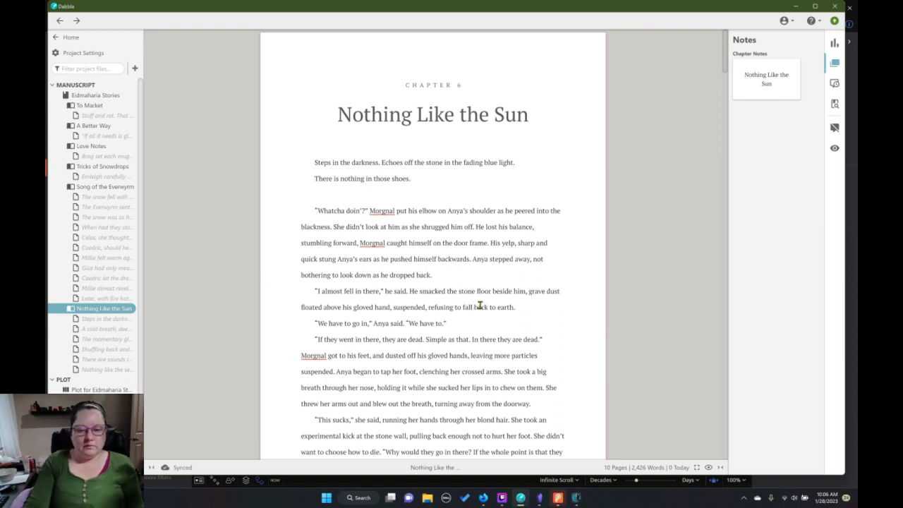
scroll(480, 305, down, 1)
scroll(480, 305, down, 3)
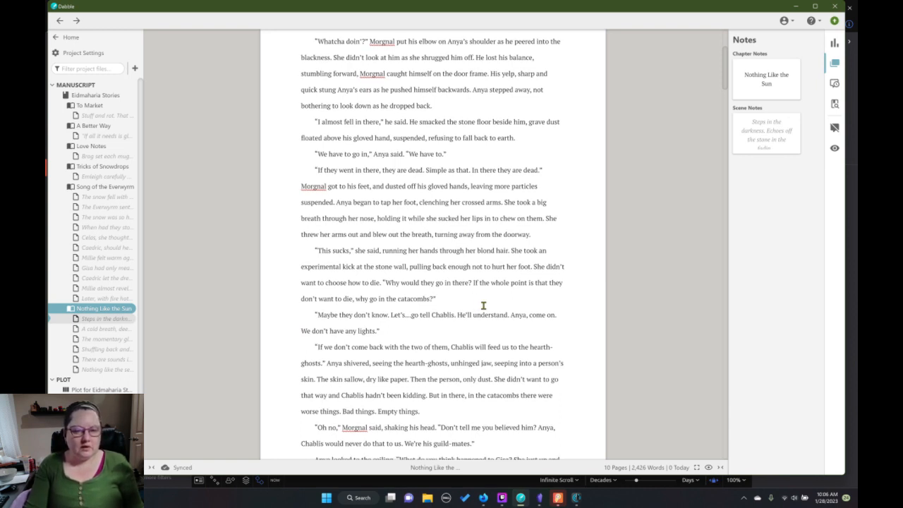
scroll(480, 304, up, 4)
scroll(482, 304, up, 1)
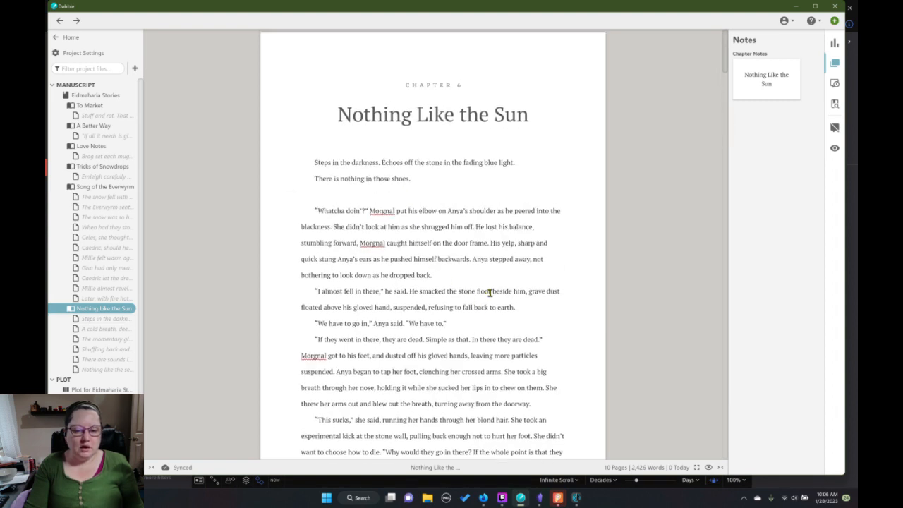
Switch to the Eidmaharia vault in Obsidian and open the Necropolis-Characters note.
click(541, 499)
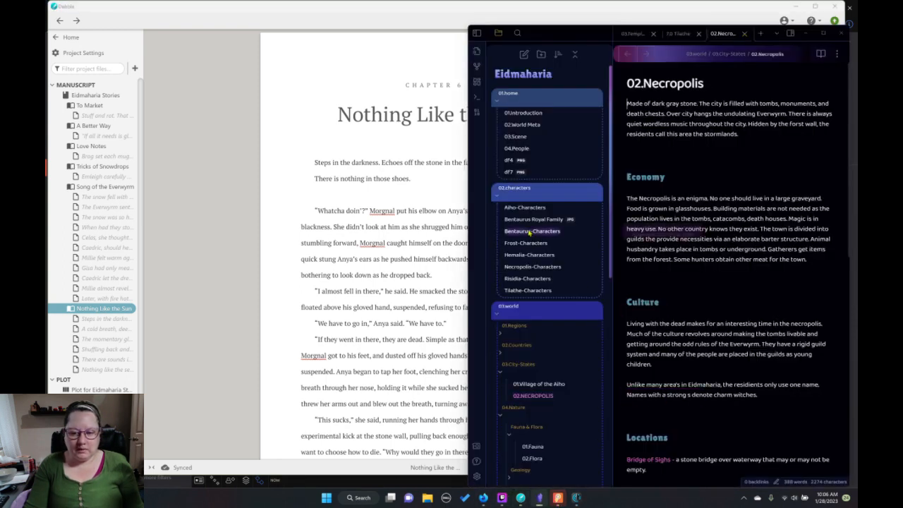
click(533, 266)
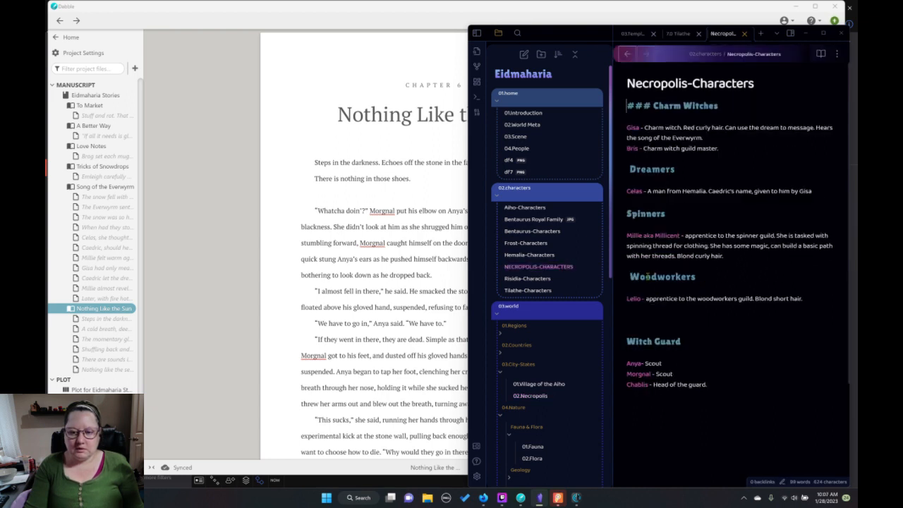
click(583, 268)
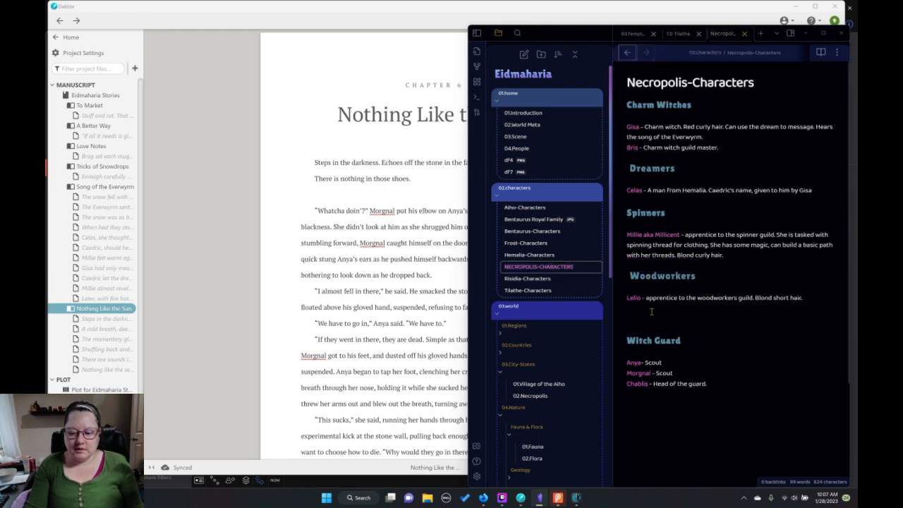
Remove the extra blank lines between the Woodworkers entry and the Witch Guard heading.
click(696, 306)
key(BackSpace)
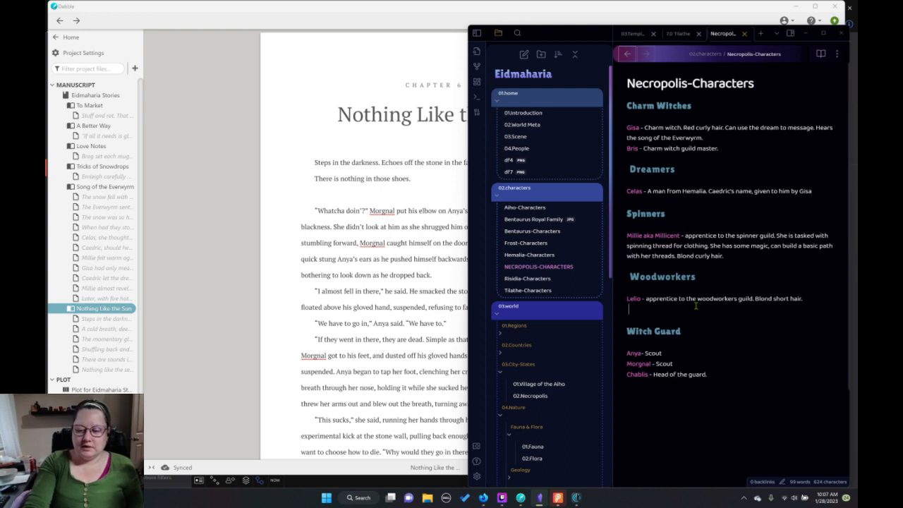
key(BackSpace)
key(BackSpace)
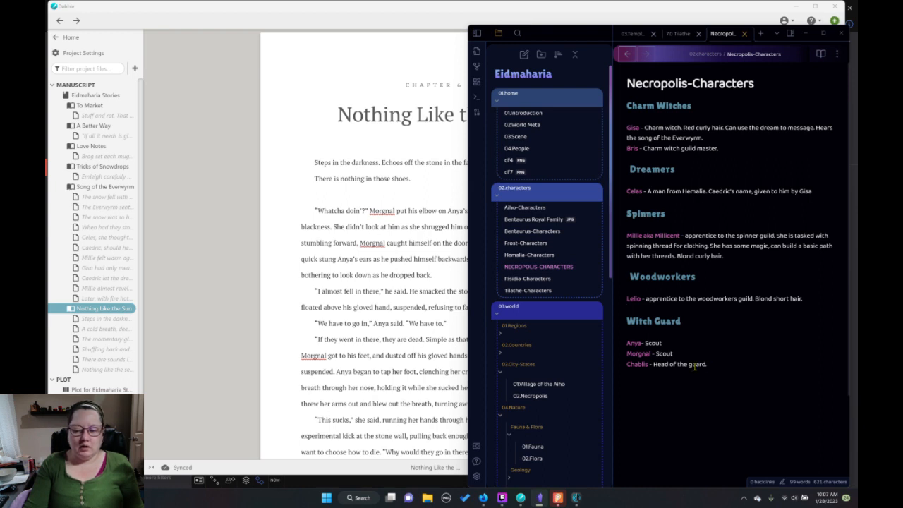
Switch back to Dabble and read the Nothing Like the Sun chapter from its beginning into the third scene.
click(443, 310)
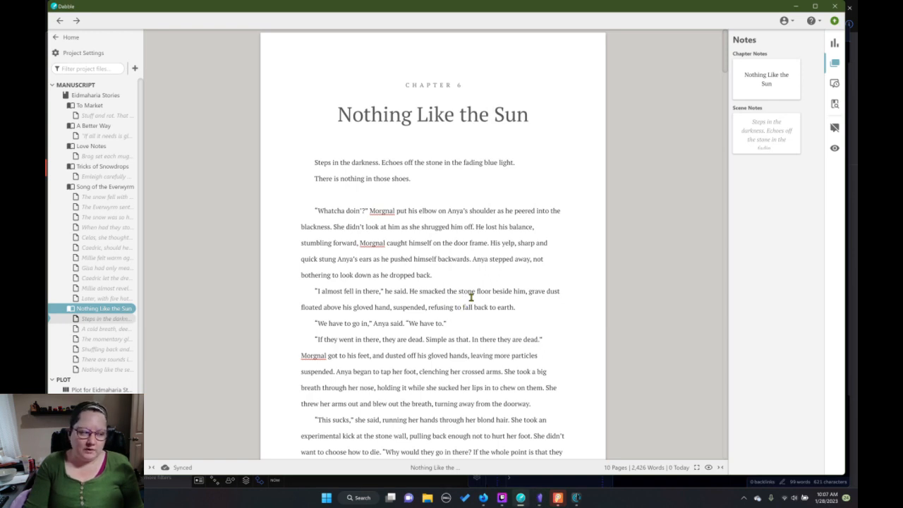
scroll(494, 323, down, 3)
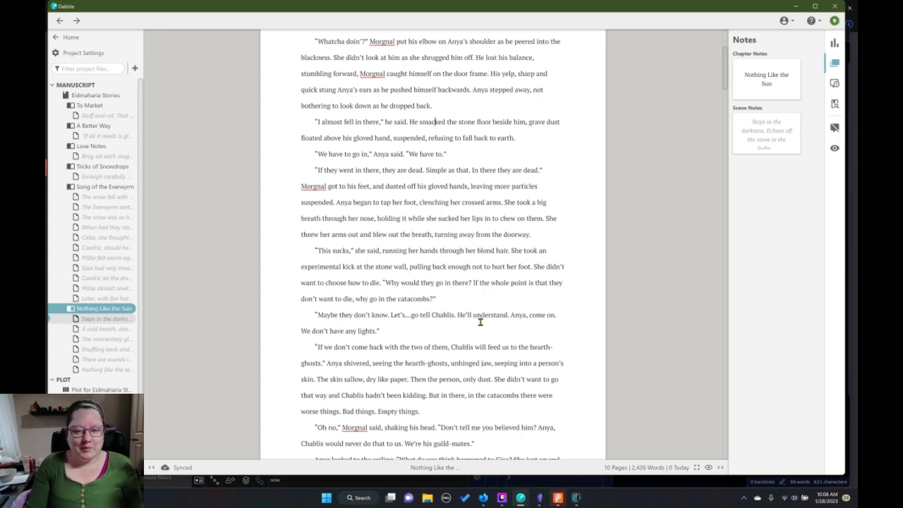
scroll(485, 325, up, 3)
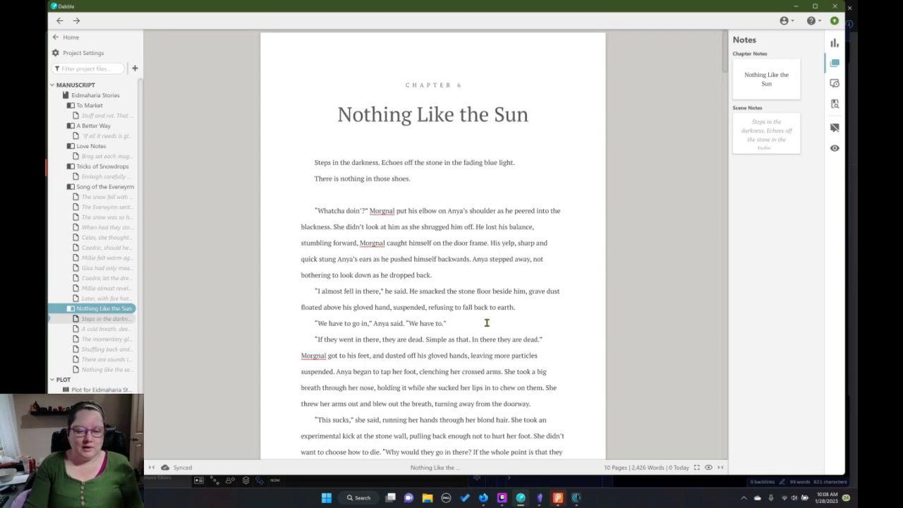
scroll(486, 324, down, 2)
scroll(487, 323, down, 2)
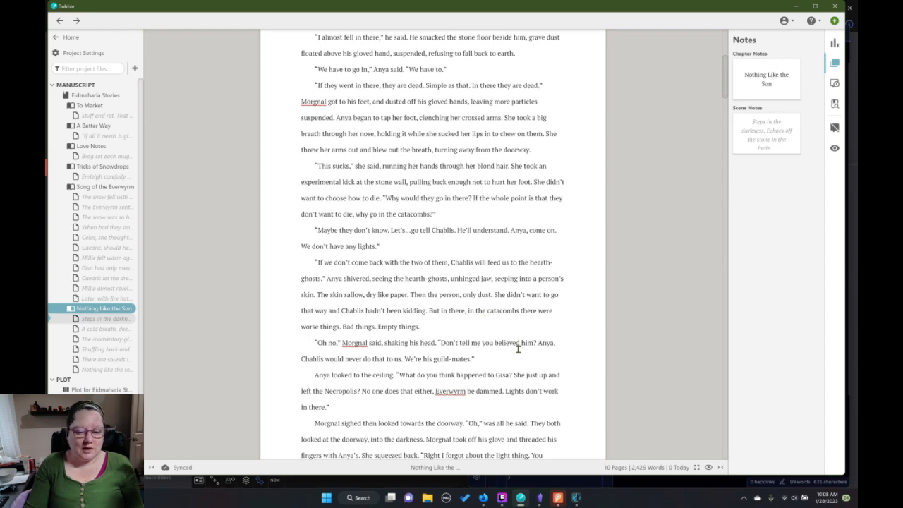
scroll(517, 347, up, 3)
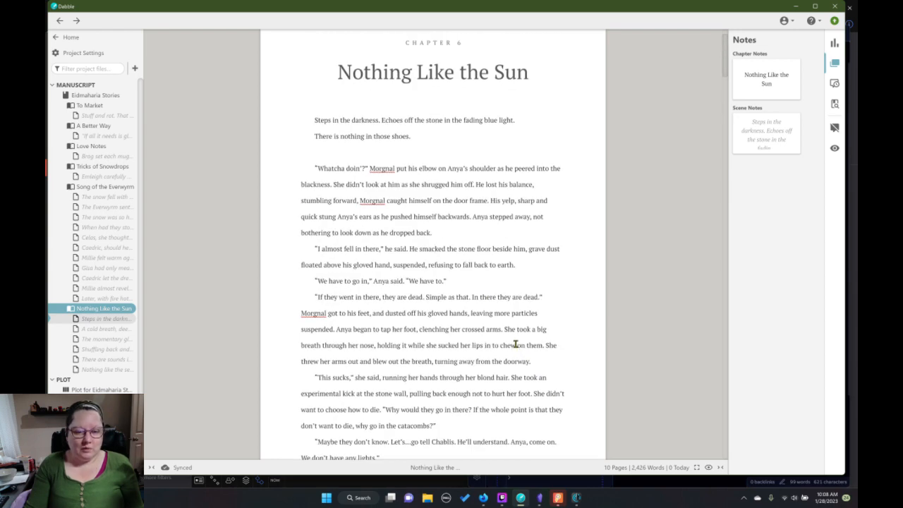
scroll(514, 341, down, 3)
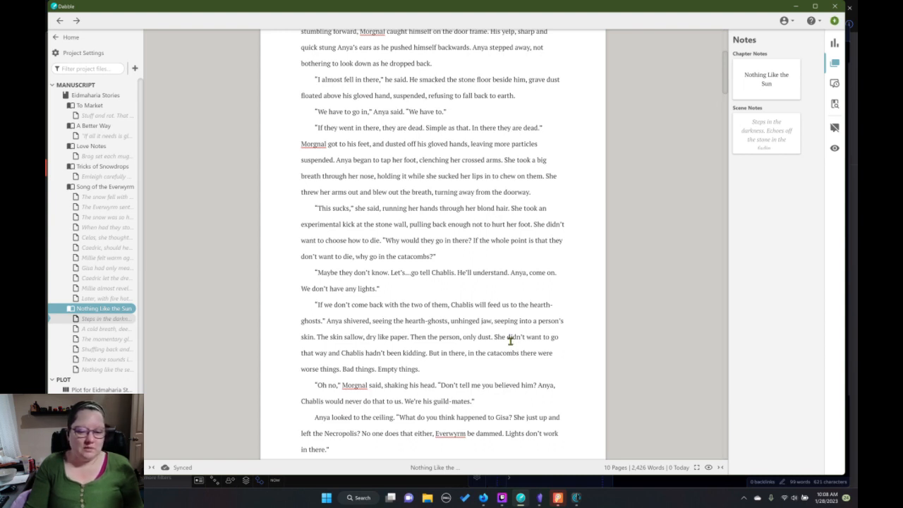
scroll(511, 341, down, 5)
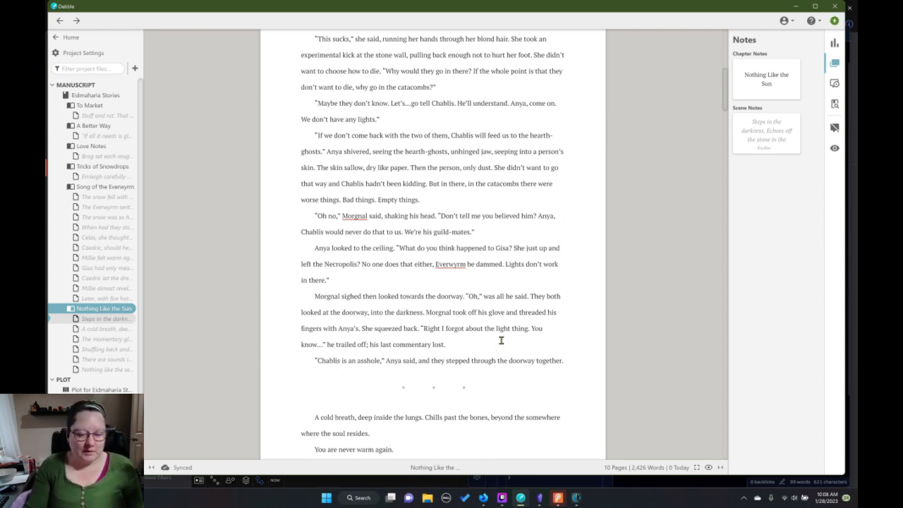
scroll(500, 339, down, 5)
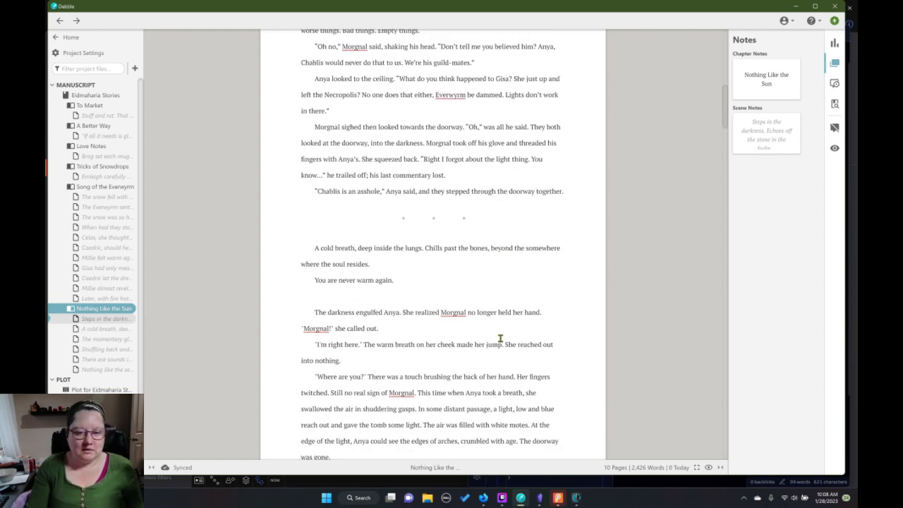
scroll(501, 340, up, 5)
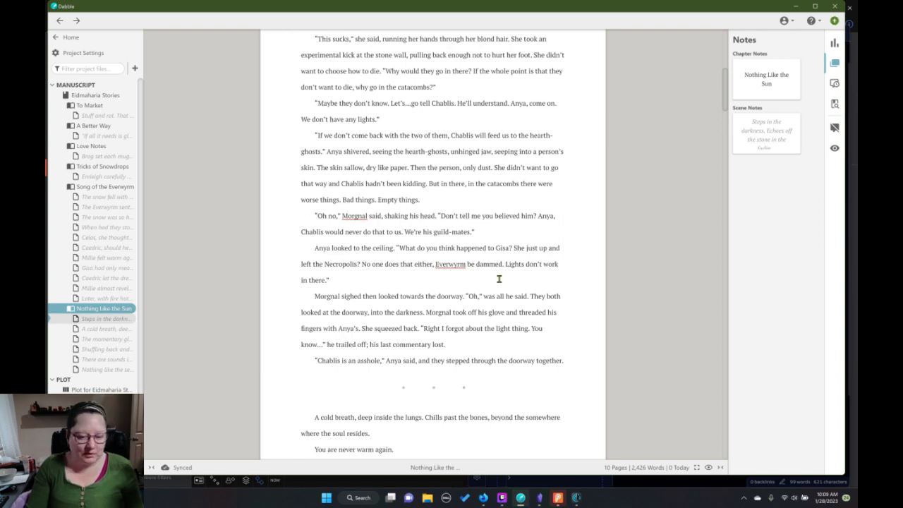
scroll(498, 280, down, 3)
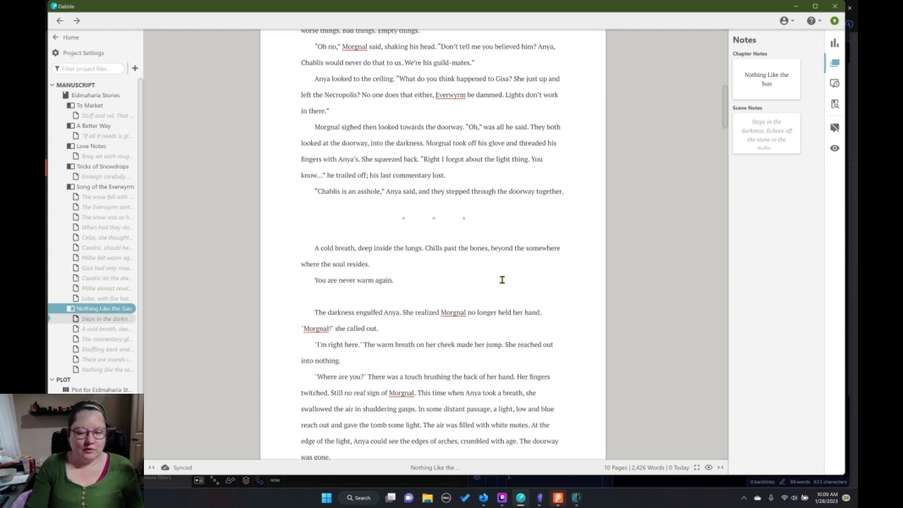
scroll(501, 279, down, 3)
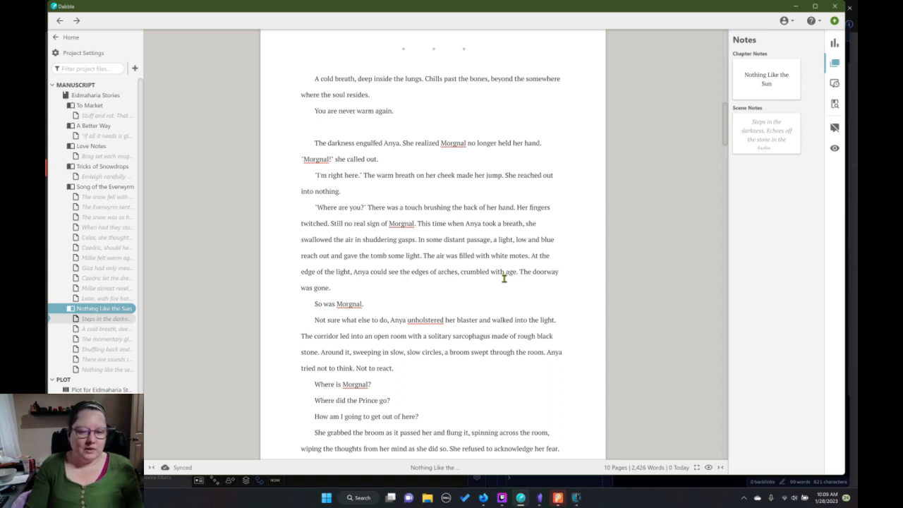
scroll(504, 278, down, 2)
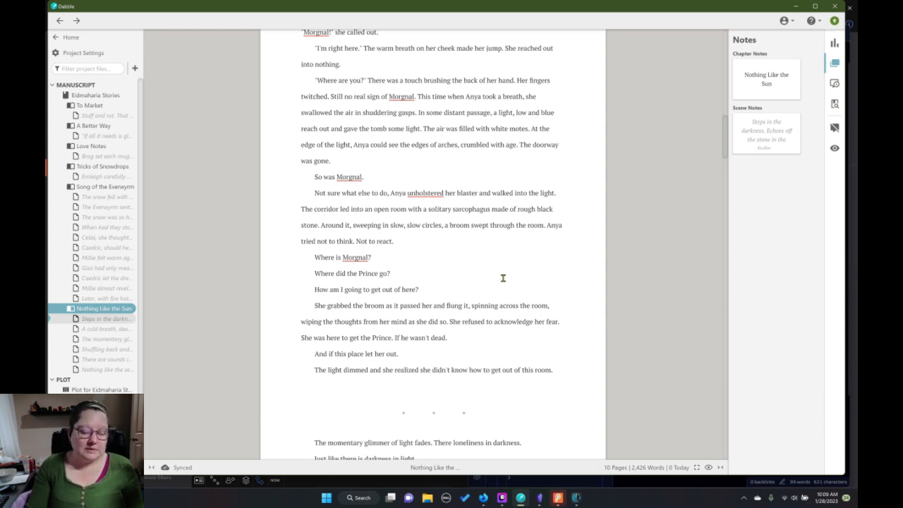
scroll(503, 278, down, 3)
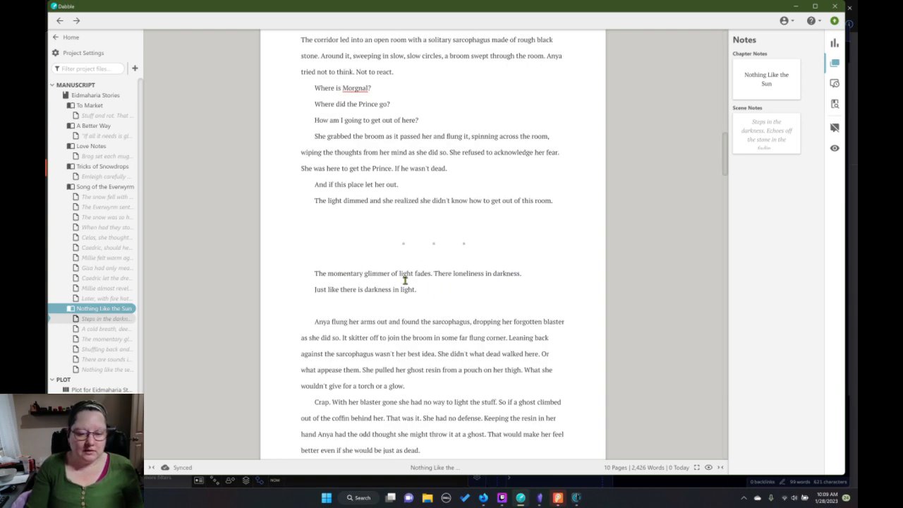
Read on through the remaining scenes of Nothing Like the Sun to the final seashore scene.
scroll(447, 292, down, 3)
scroll(449, 291, down, 1)
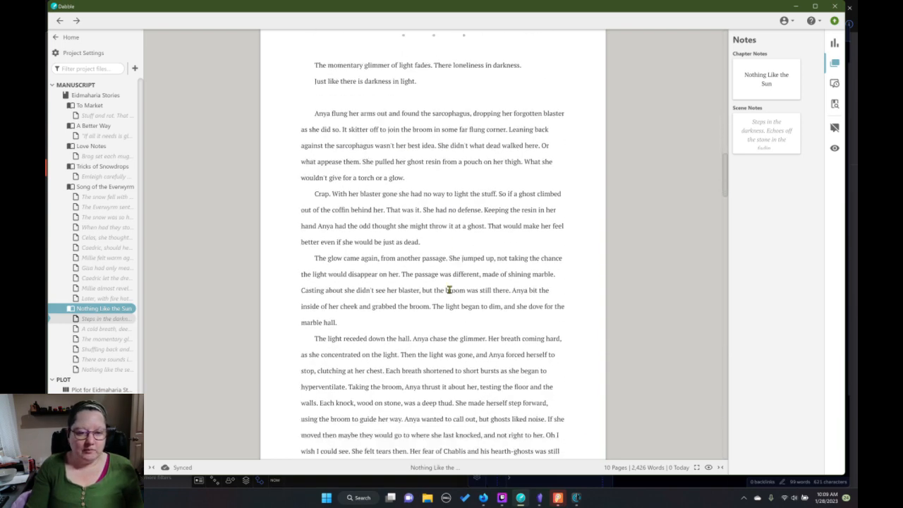
scroll(467, 287, up, 5)
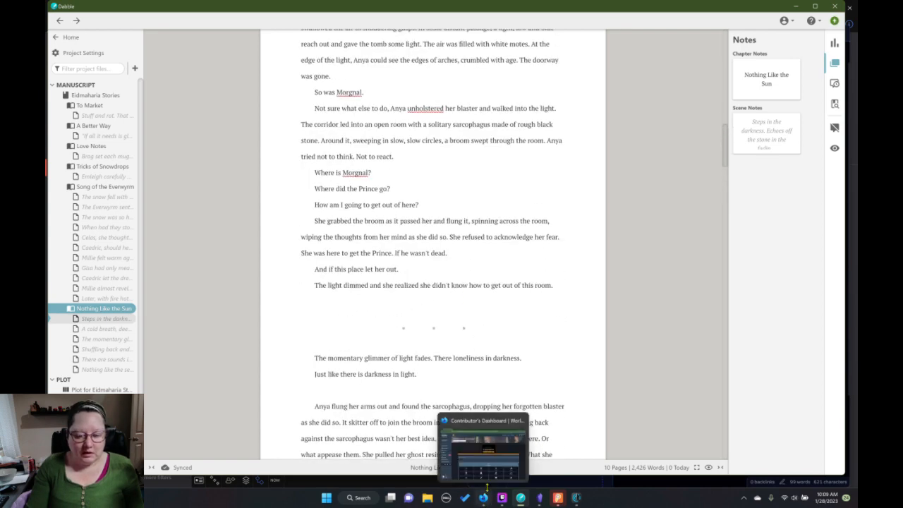
scroll(431, 383, down, 15)
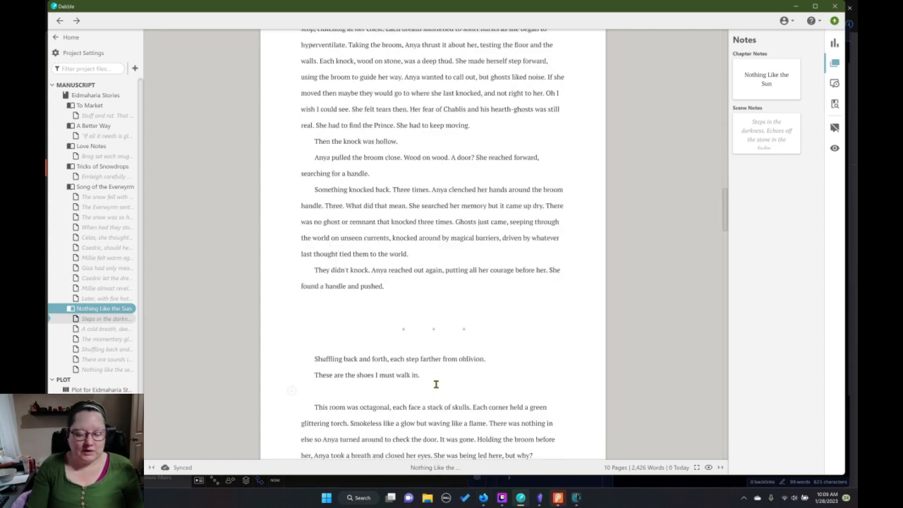
scroll(438, 383, down, 7)
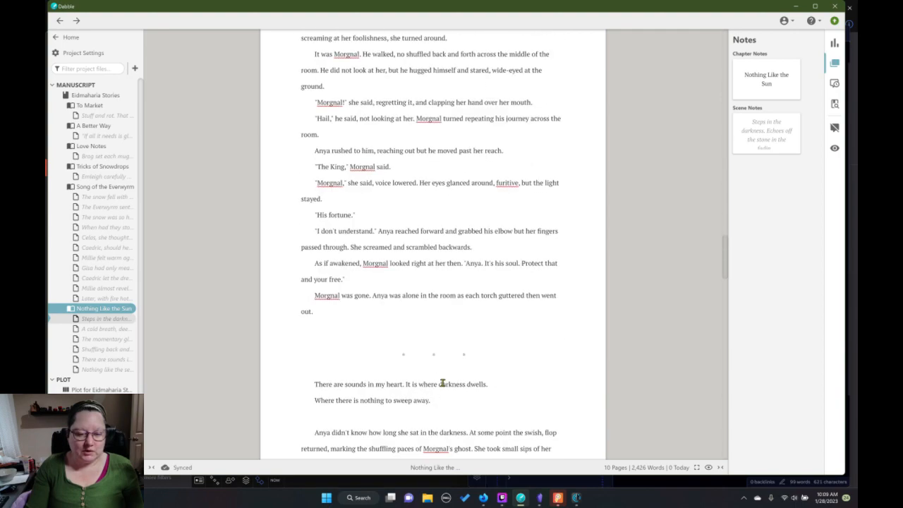
scroll(445, 382, down, 12)
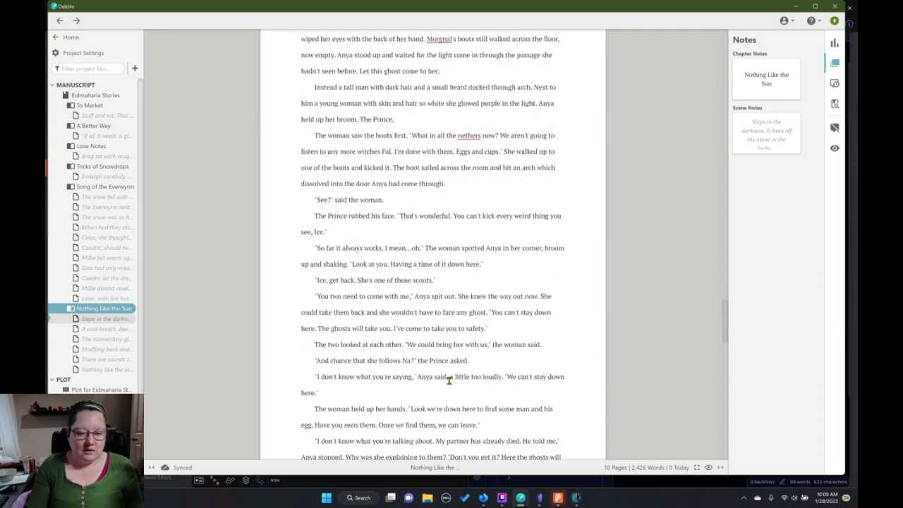
scroll(460, 384, down, 4)
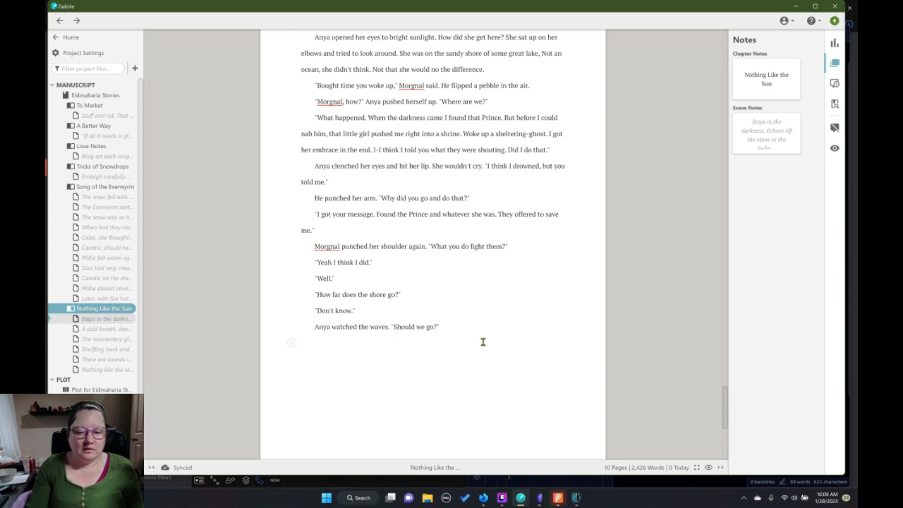
scroll(484, 342, up, 3)
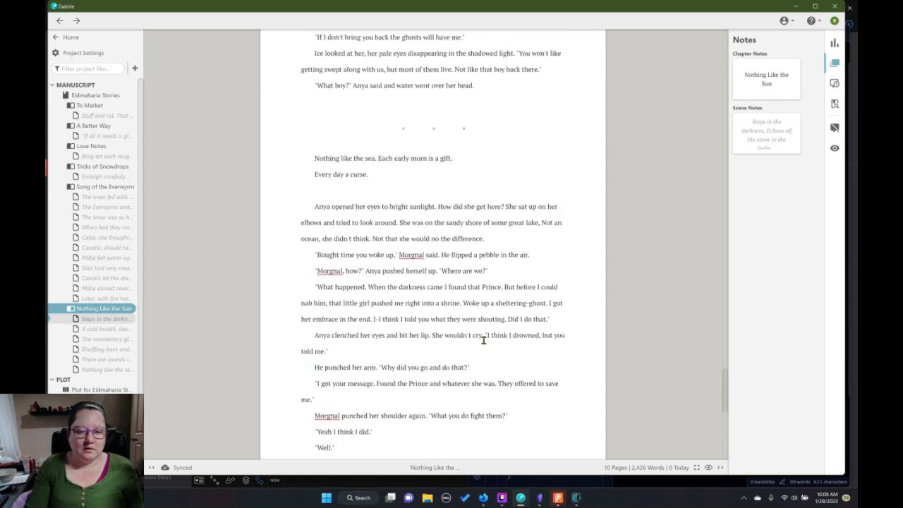
scroll(483, 340, down, 2)
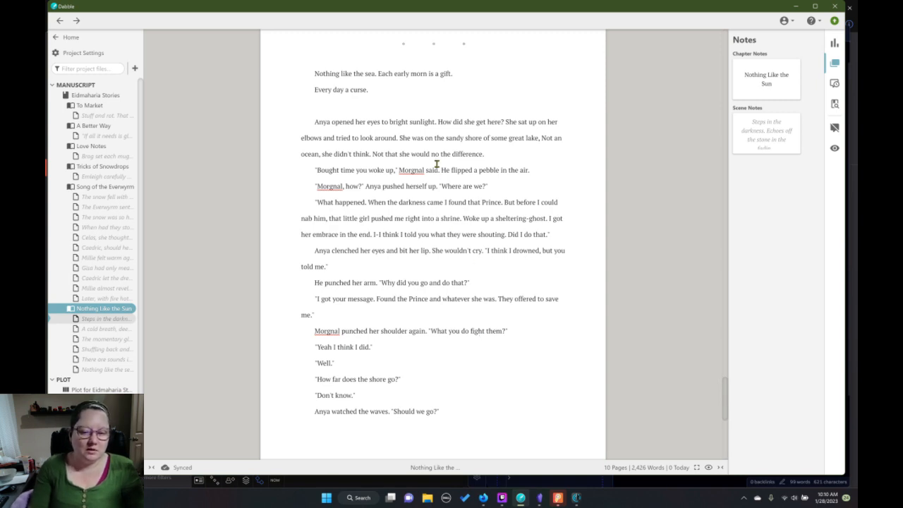
Correct "no" to "know" in "Not that she would know the difference" in the final scene.
click(432, 153)
text(no)
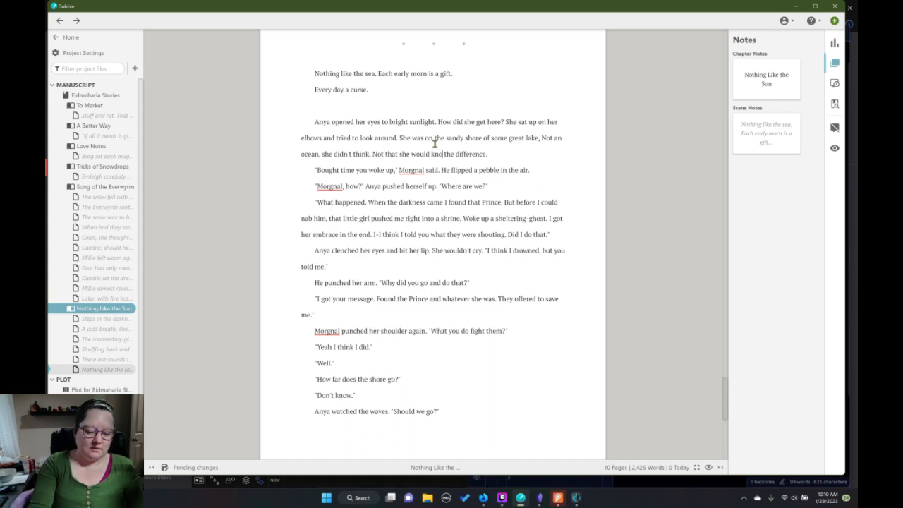
text(w)
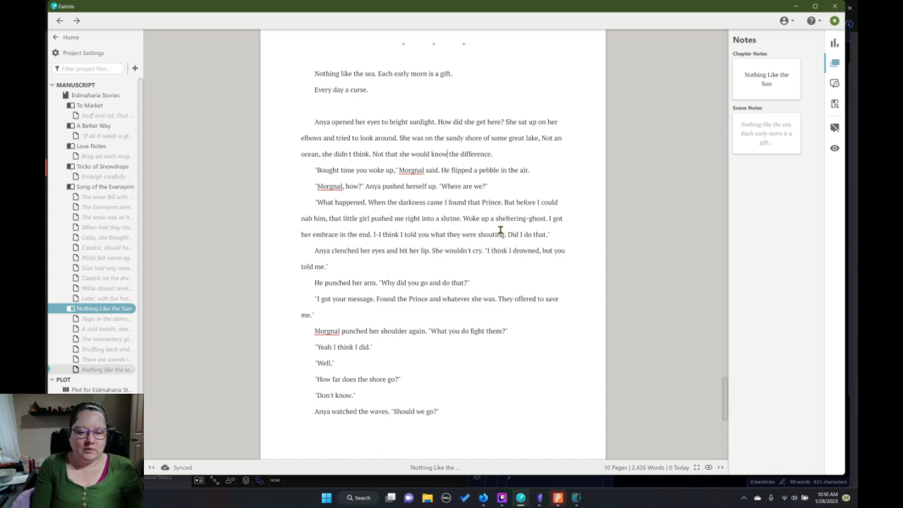
Join Anya's "Where are we?" line with the next paragraph and end "What happened" with a question mark.
click(485, 187)
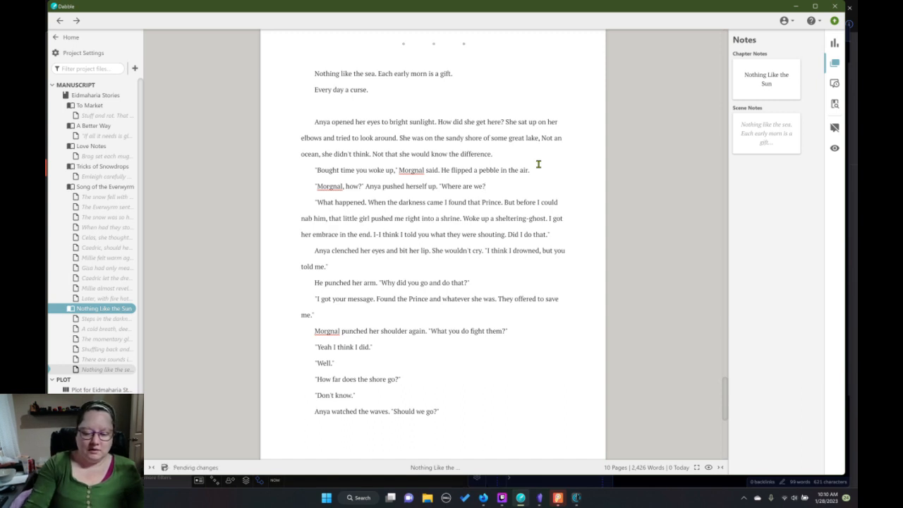
key(Delete)
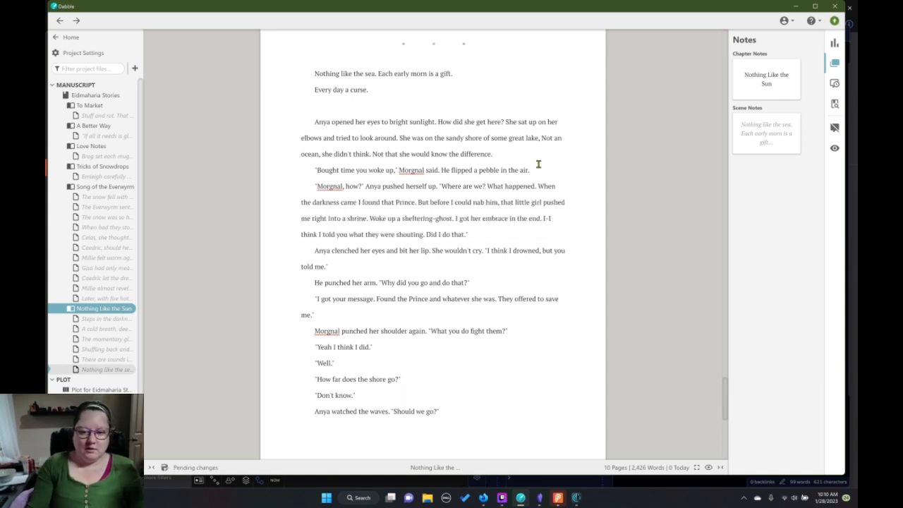
click(536, 186)
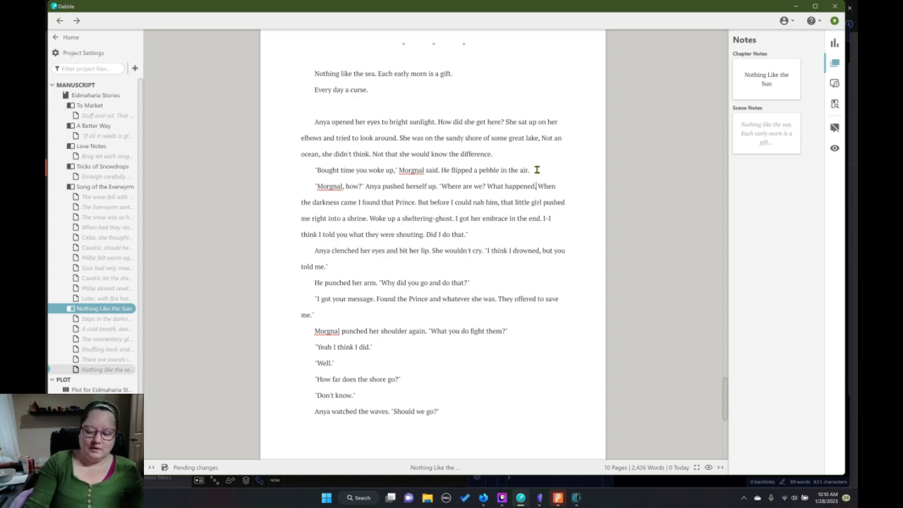
key(BackSpace)
text(?)
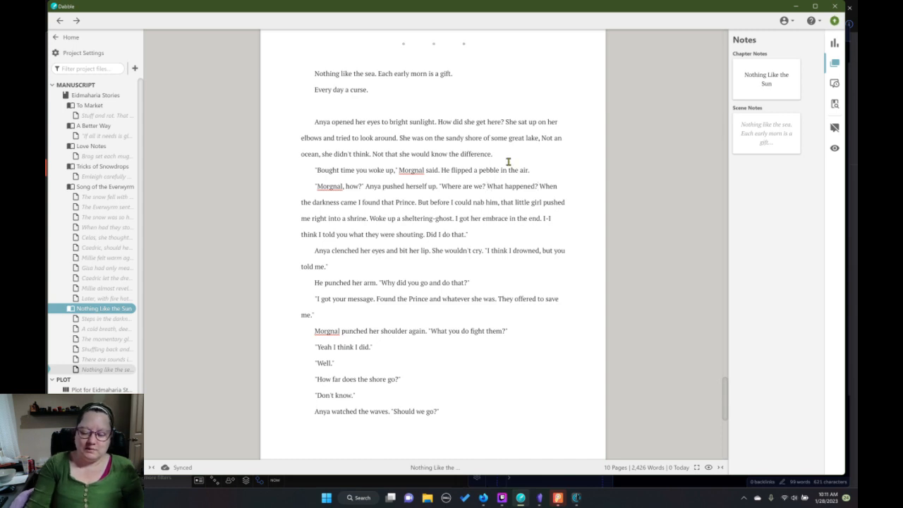
Split the dialogue into two paragraphs again, closing the quotation after "Where are we?" and opening one before "What happened?".
key(ctrl+Left)
key(ctrl+Left)
key(BackSpace)
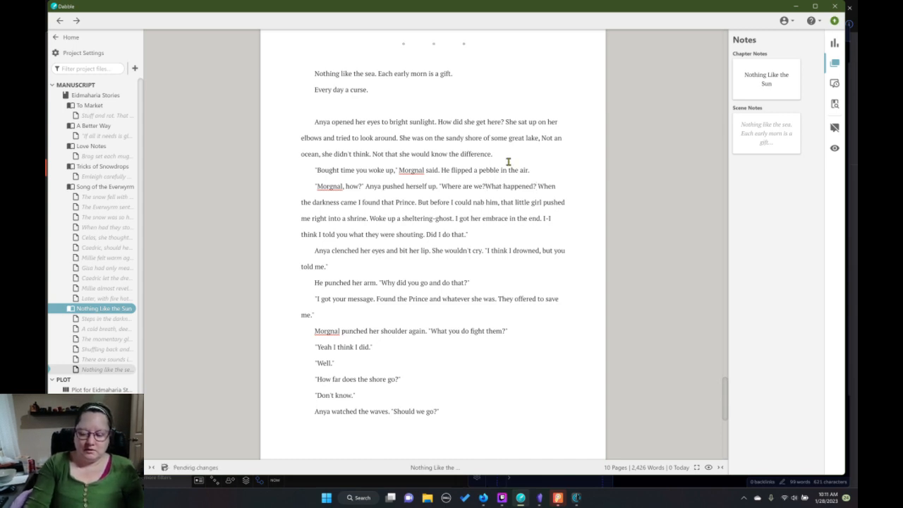
text(")
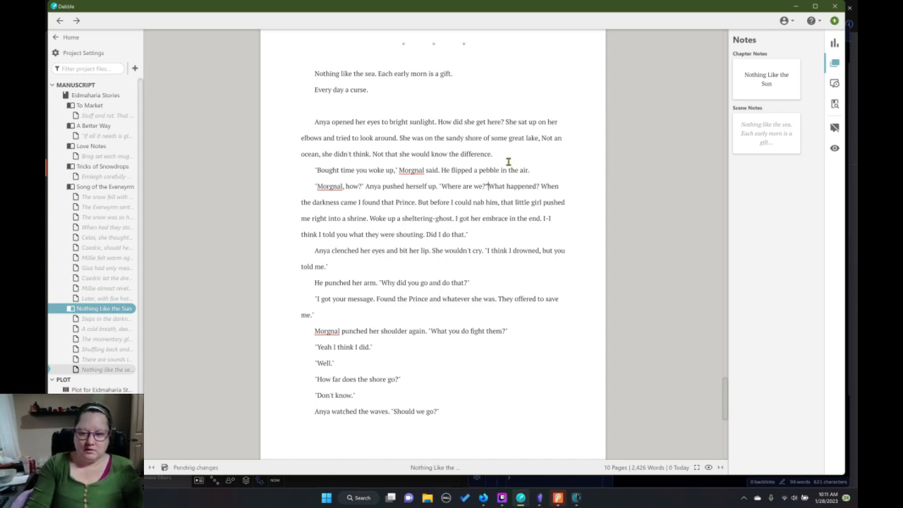
key(Return)
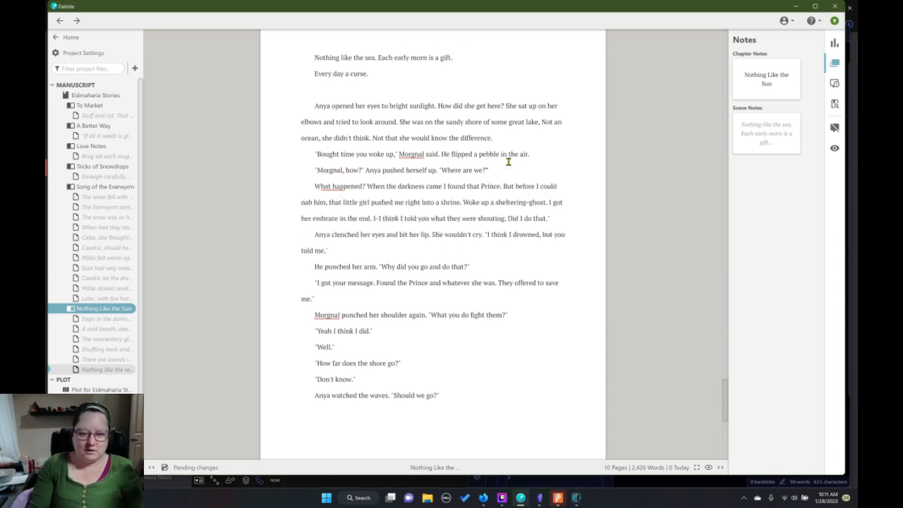
text(")
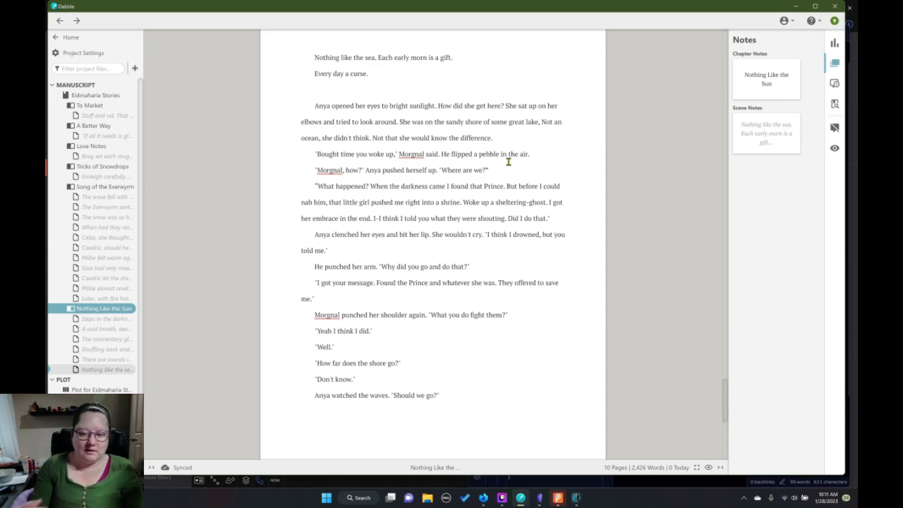
Change the period after "Did I do that" to a question mark at the end of the shrine paragraph.
click(548, 220)
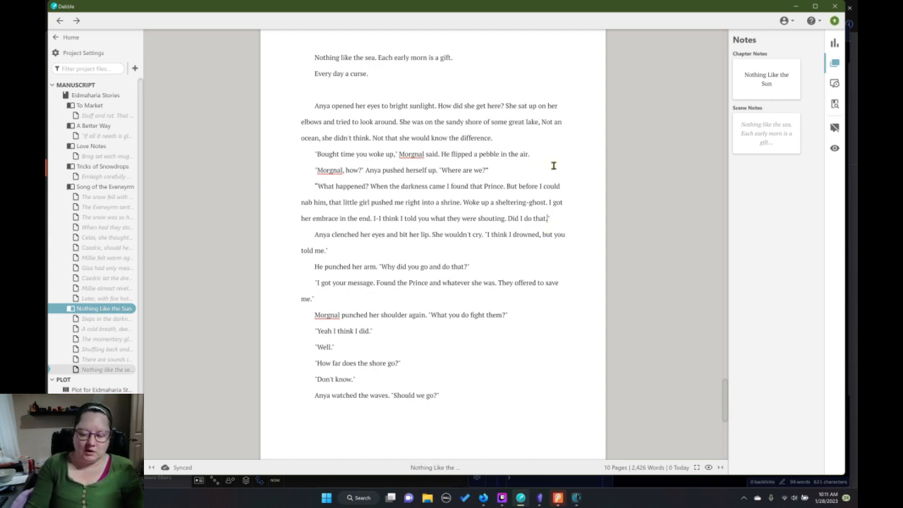
key(BackSpace)
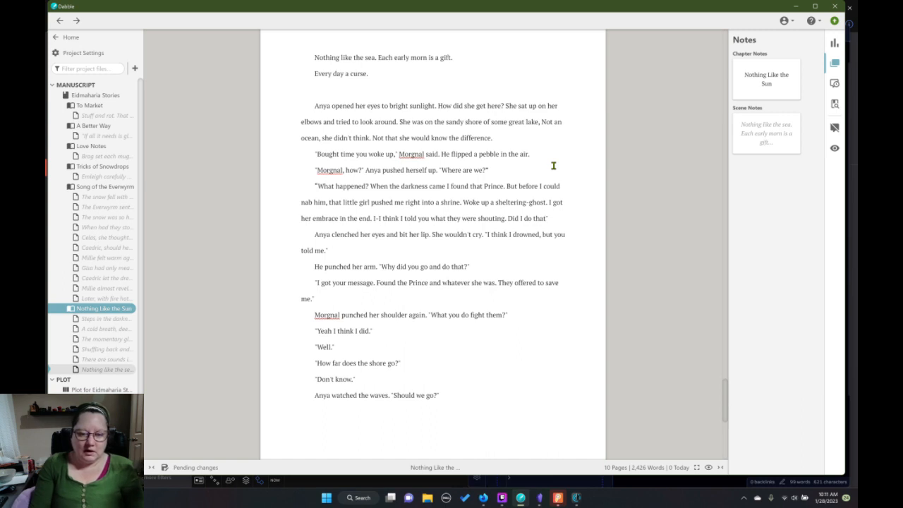
text(?)
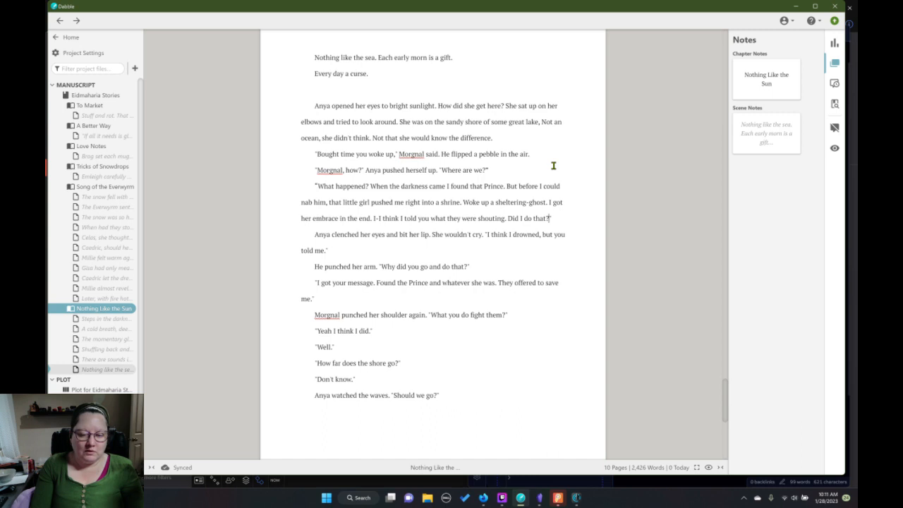
Try rewording Morgnal's question after the second punch to "Why you did fight them?".
click(445, 316)
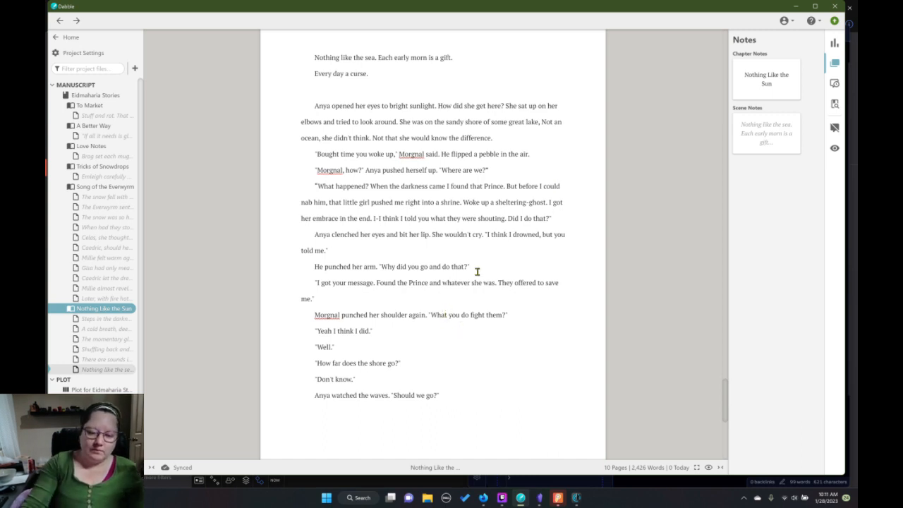
key(BackSpace)
key(BackSpace)
text(y)
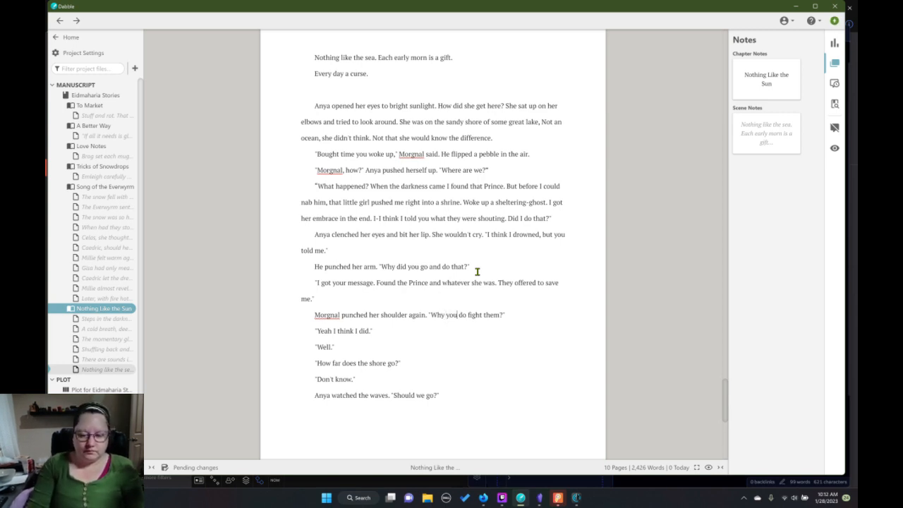
key(BackSpace)
text(id)
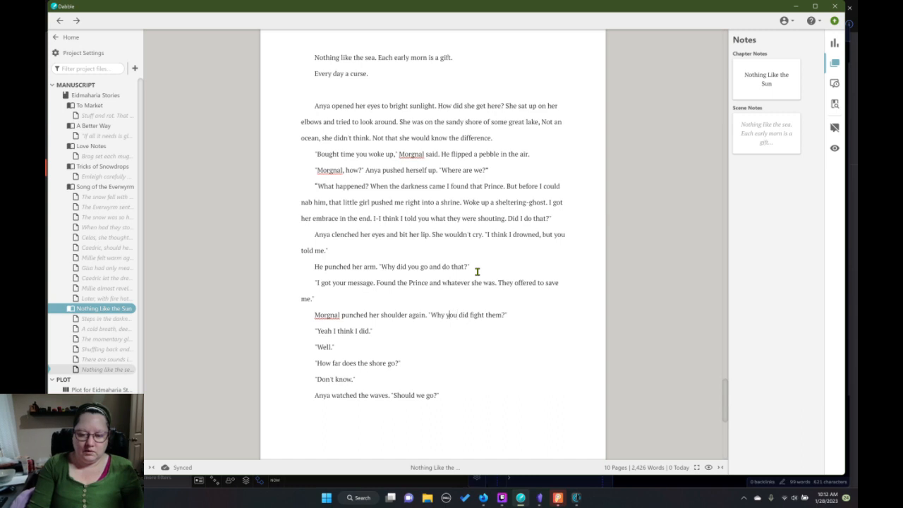
Rewrite Morgnal's question after the second punch as "What? Did you fight them?".
key(BackSpace)
text(a)
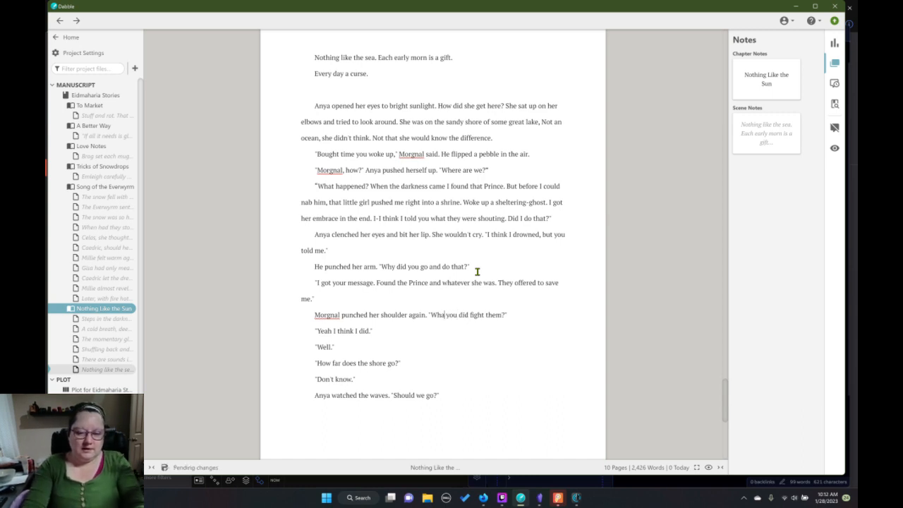
text(t')
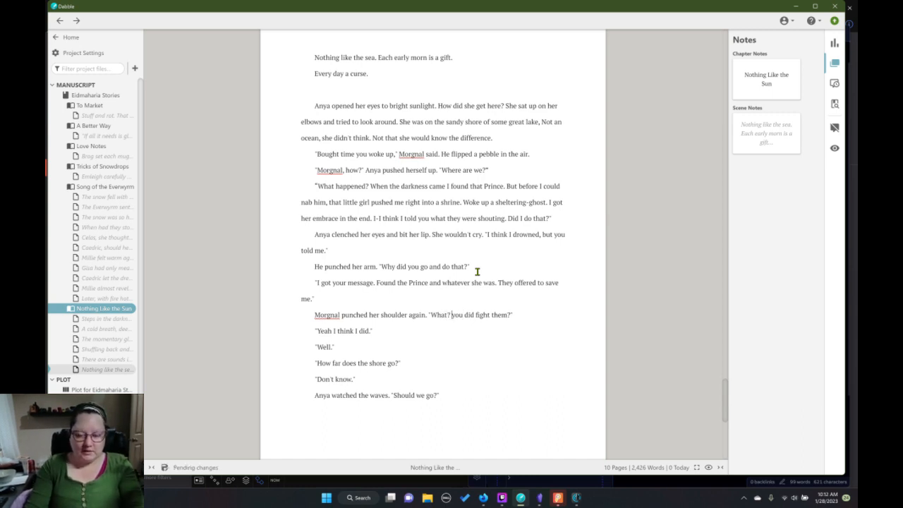
key(Right)
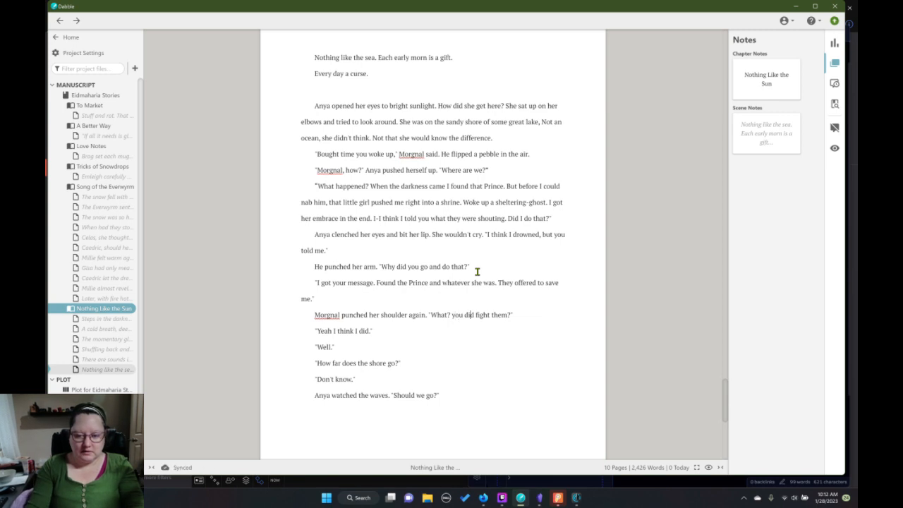
key(BackSpace)
key(BackSpace)
key(BackSpace)
key(BackSpace)
key(BackSpace)
key(BackSpace)
key(BackSpace)
key(BackSpace)
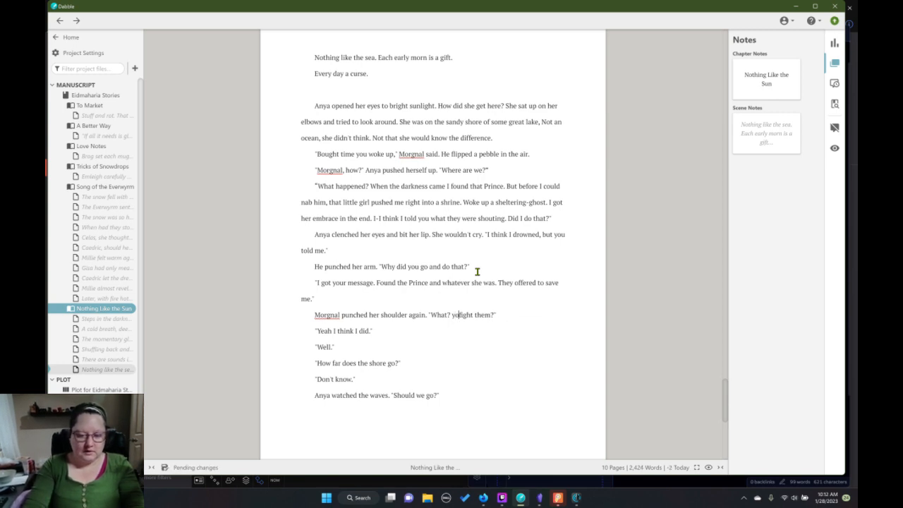
text(Did you)
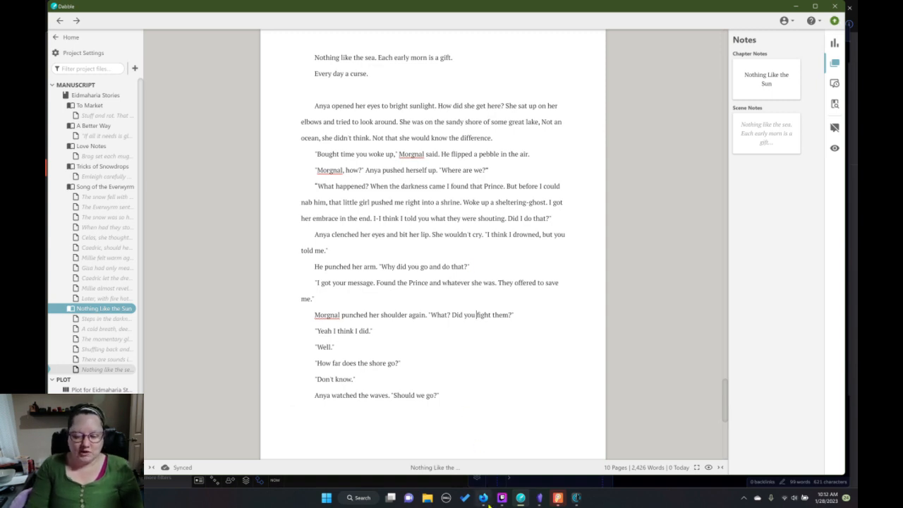
Switch to World Anvil in the browser and open the Eidmaharia world's public view in a new tab.
mouse_move(484, 498)
click(479, 441)
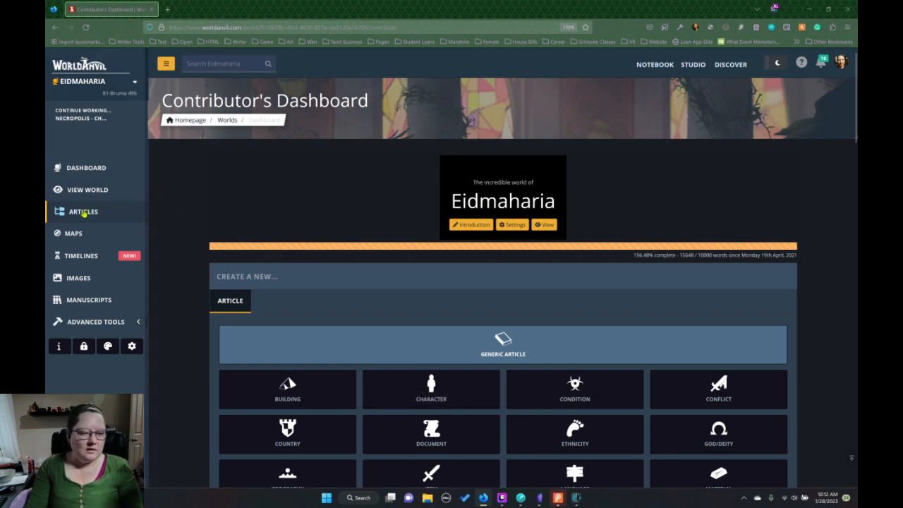
right_click(85, 194)
click(102, 203)
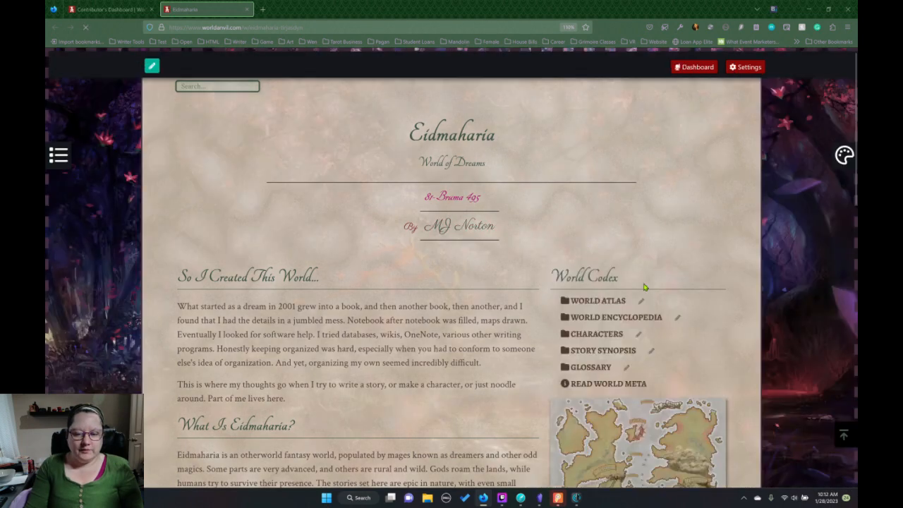
Open the Fauna article from Fauna & Flora, in the Nature category of the World Encyclopedia.
scroll(651, 283, down, 5)
scroll(655, 277, up, 5)
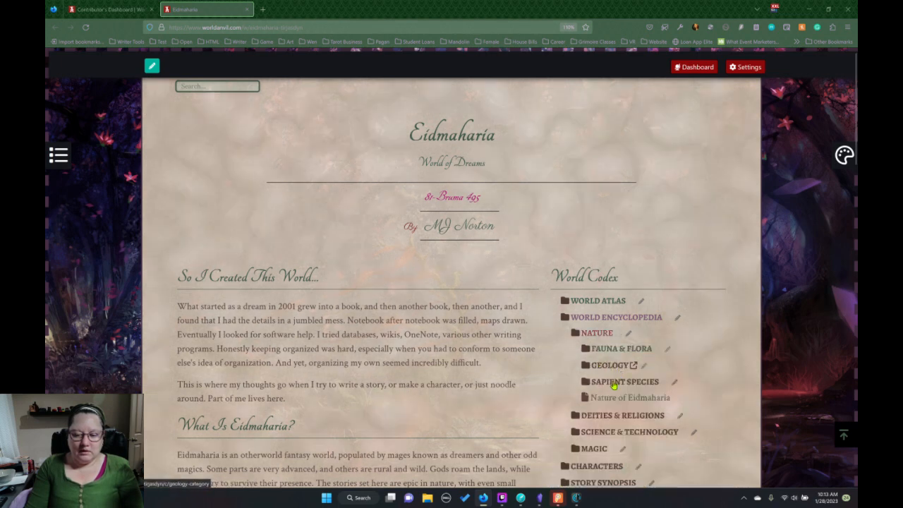
scroll(611, 389, down, 3)
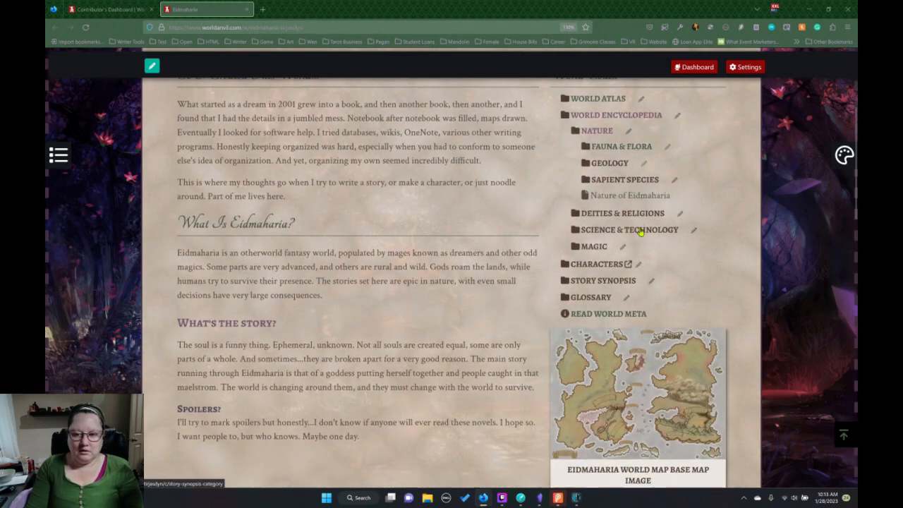
click(623, 148)
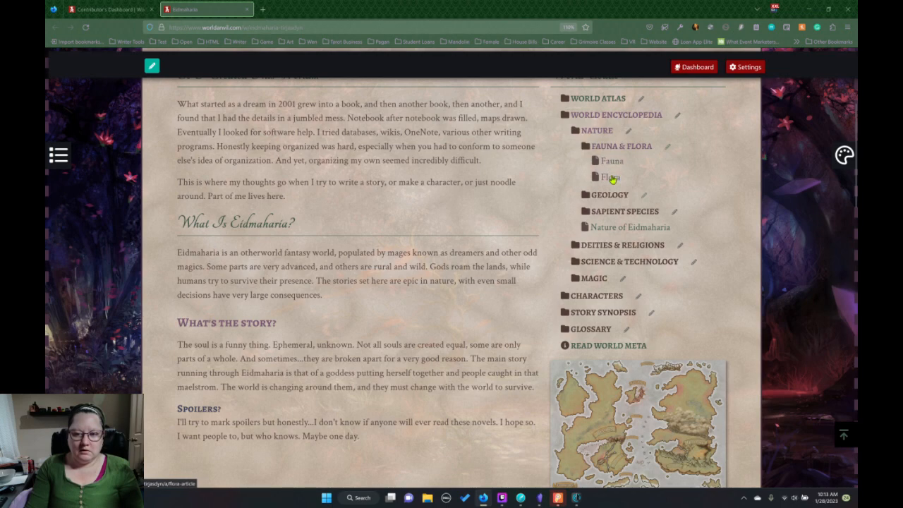
click(615, 164)
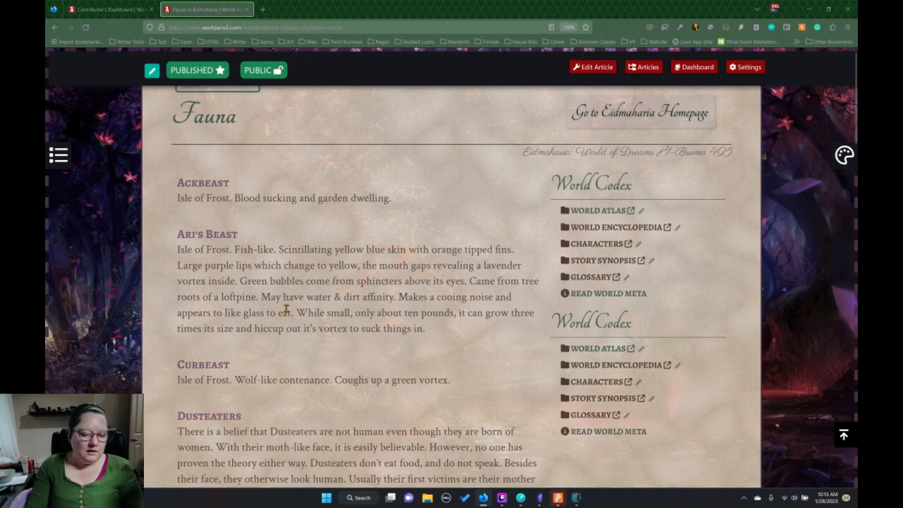
Read through the creature entries in the Fauna article, checking which ghosts and beasts are already described.
scroll(286, 309, down, 3)
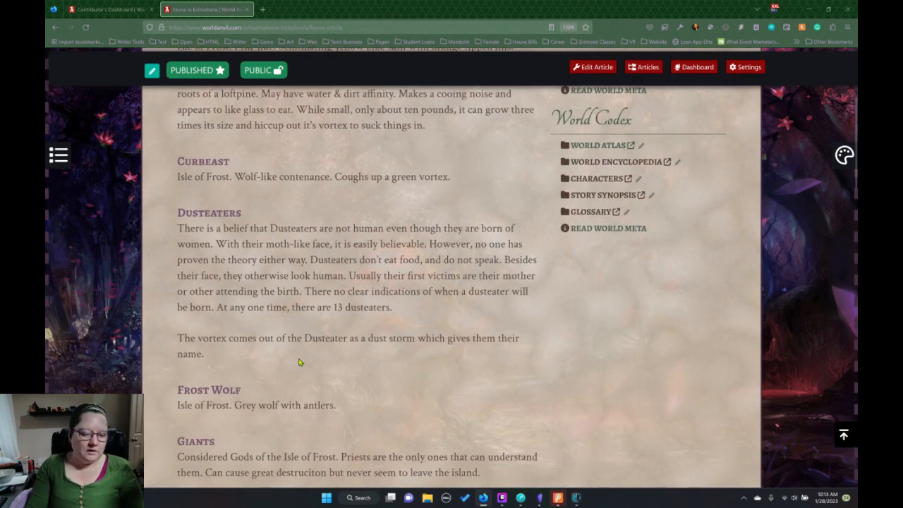
scroll(299, 362, down, 7)
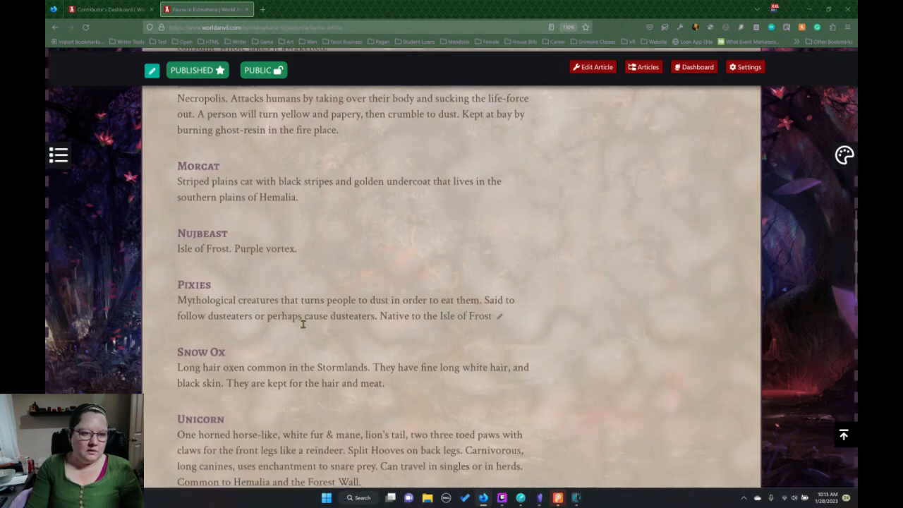
scroll(304, 324, up, 2)
scroll(316, 326, down, 3)
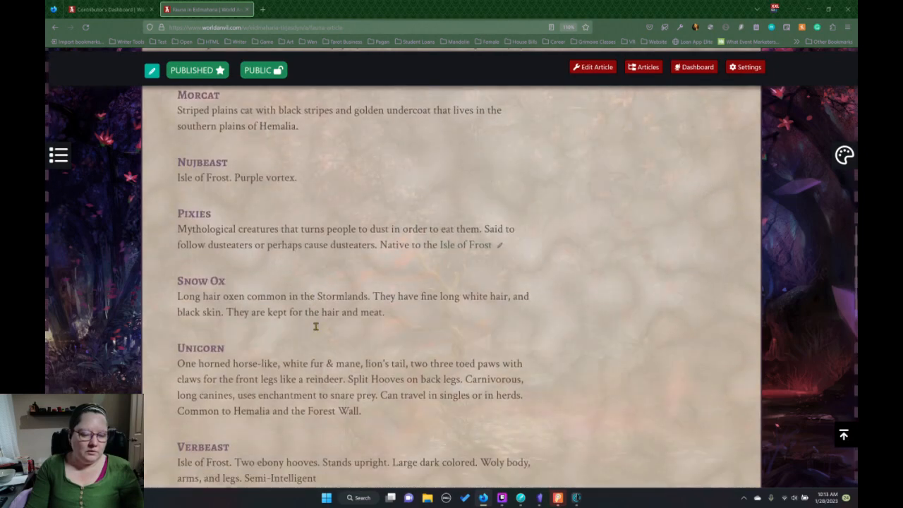
scroll(316, 326, down, 3)
scroll(321, 329, up, 4)
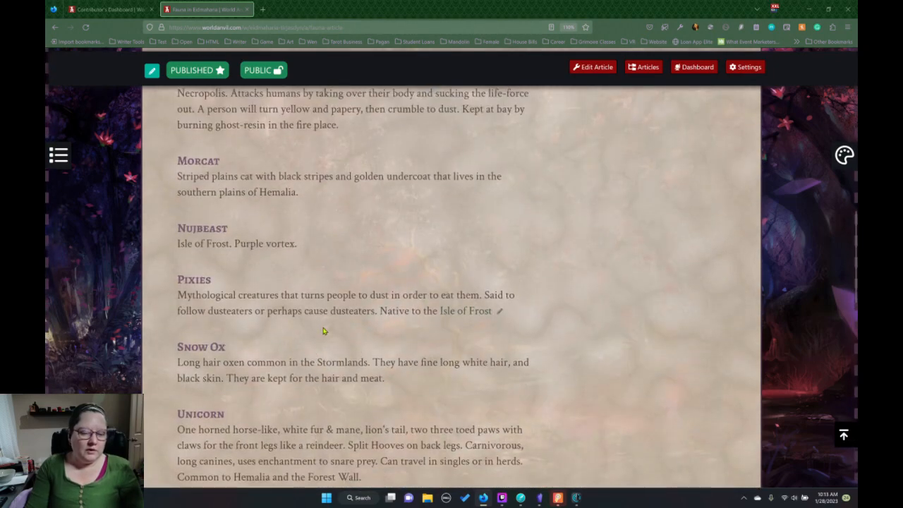
scroll(328, 333, up, 3)
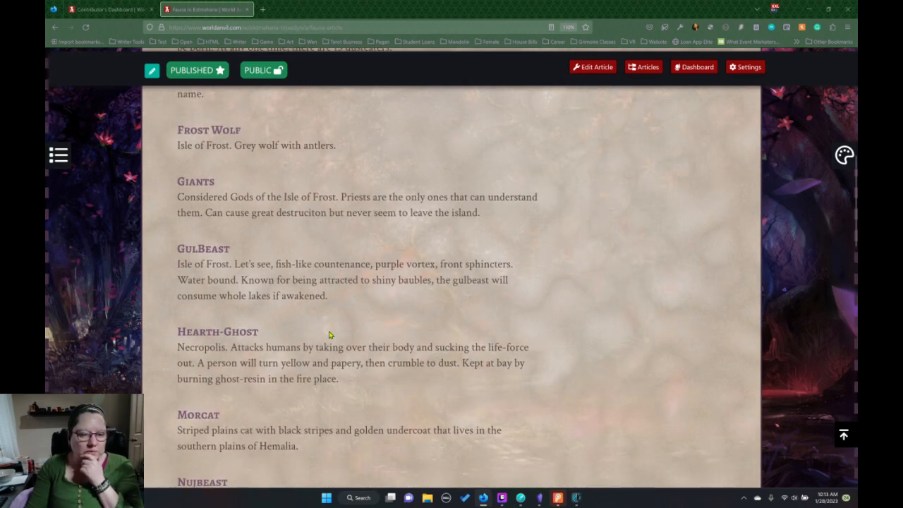
scroll(329, 334, up, 5)
scroll(331, 332, down, 3)
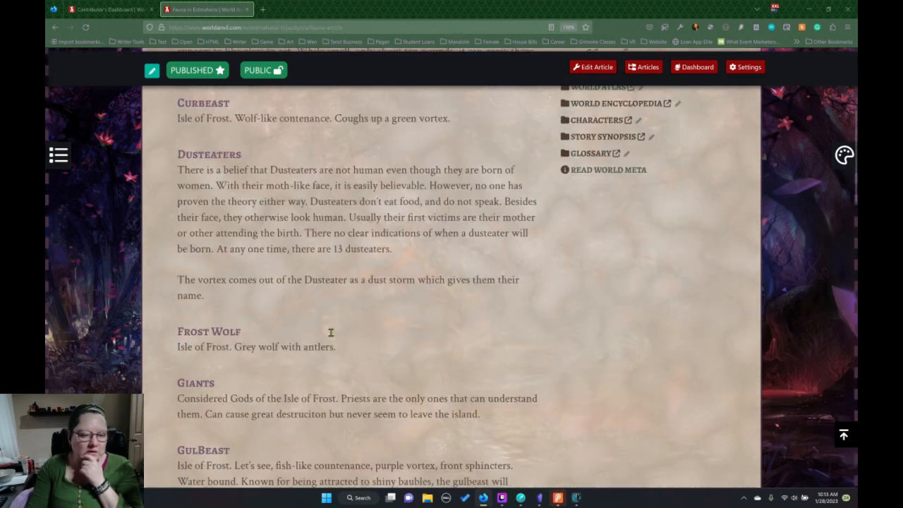
scroll(331, 333, down, 4)
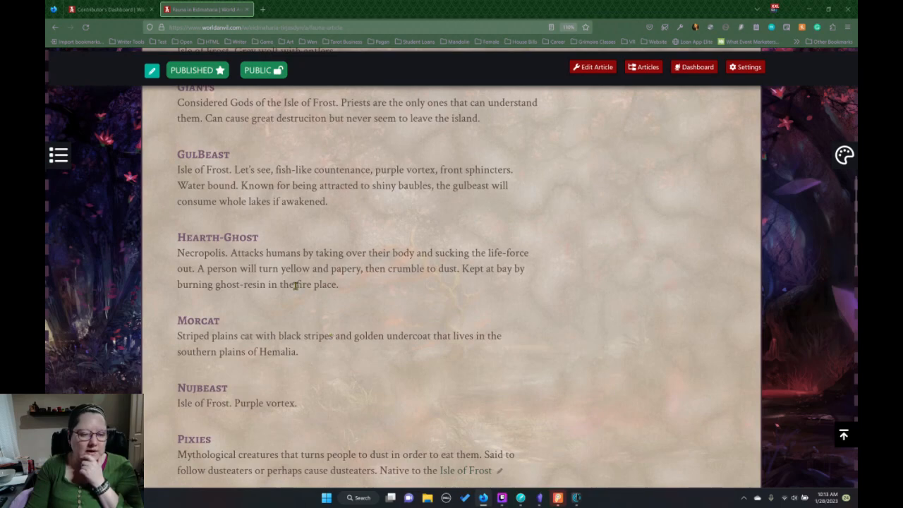
scroll(388, 272, up, 7)
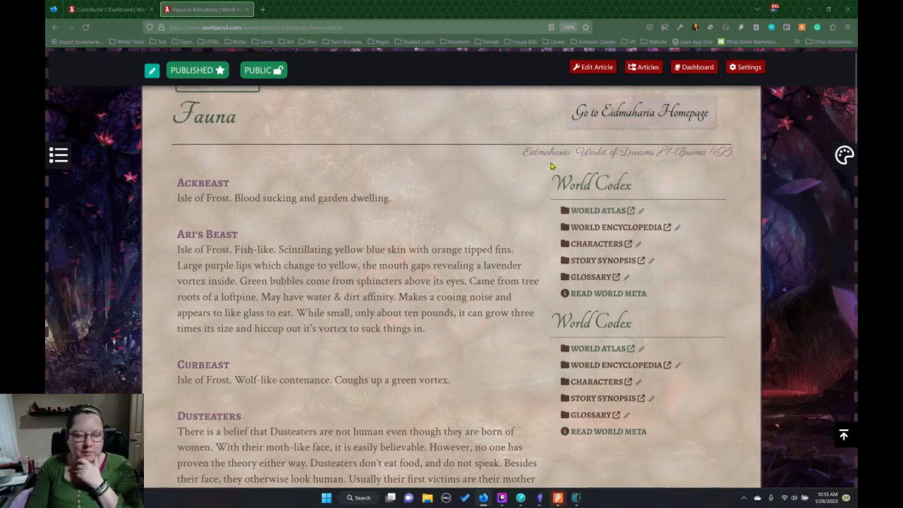
Open the Fauna article for editing, and switch to Obsidian to open the 02.Necropolis note at its Guilds section.
click(595, 68)
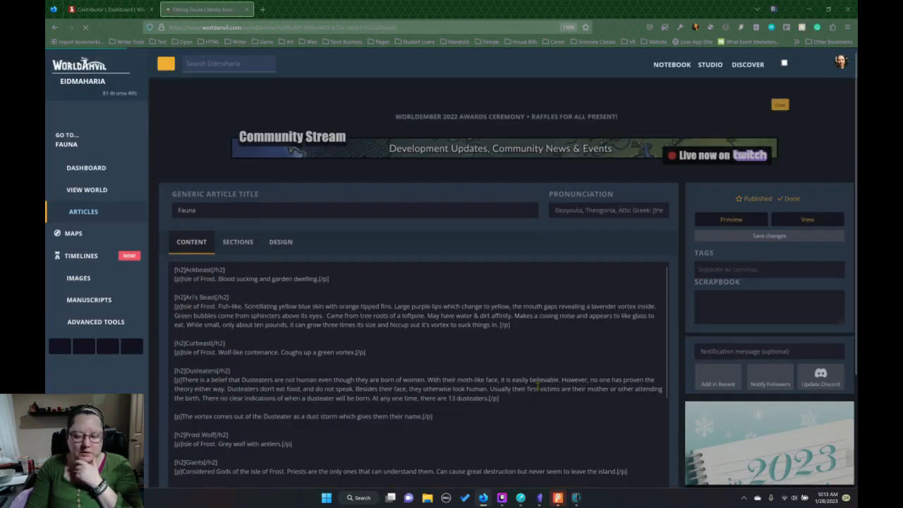
click(539, 498)
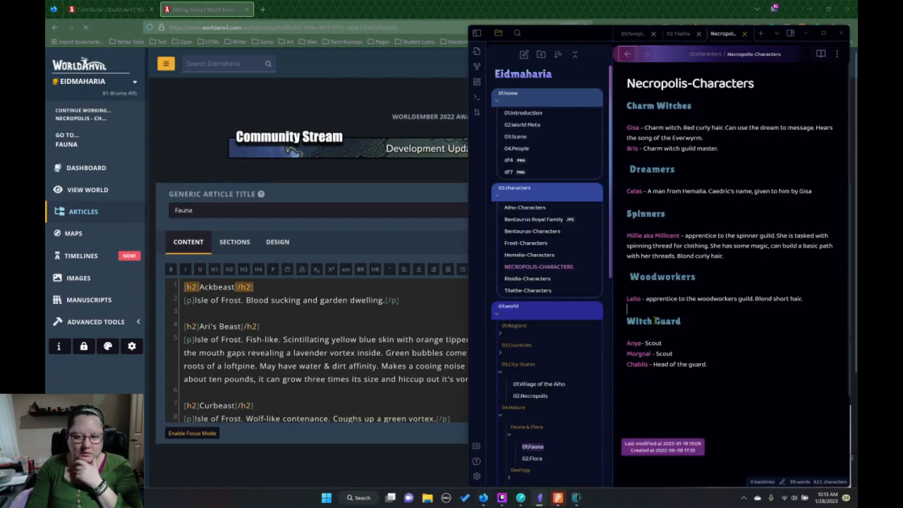
scroll(557, 332, down, 2)
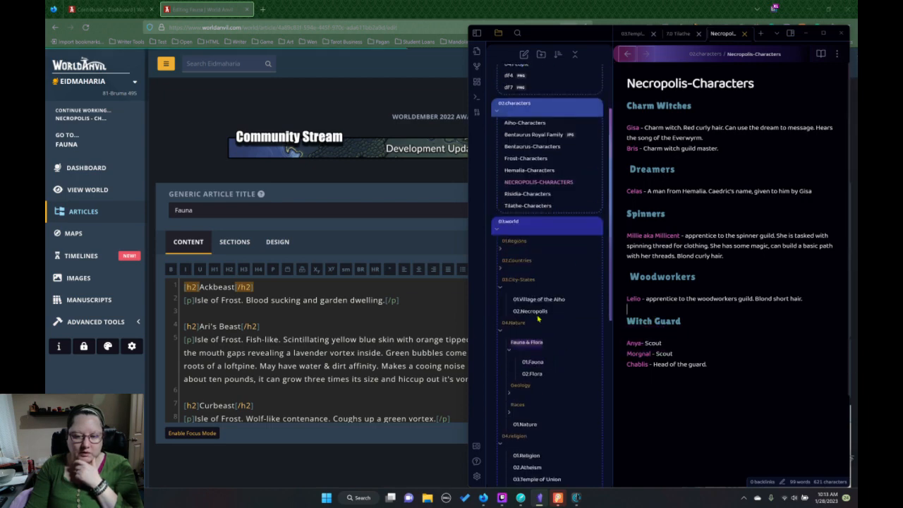
click(533, 311)
scroll(643, 319, down, 10)
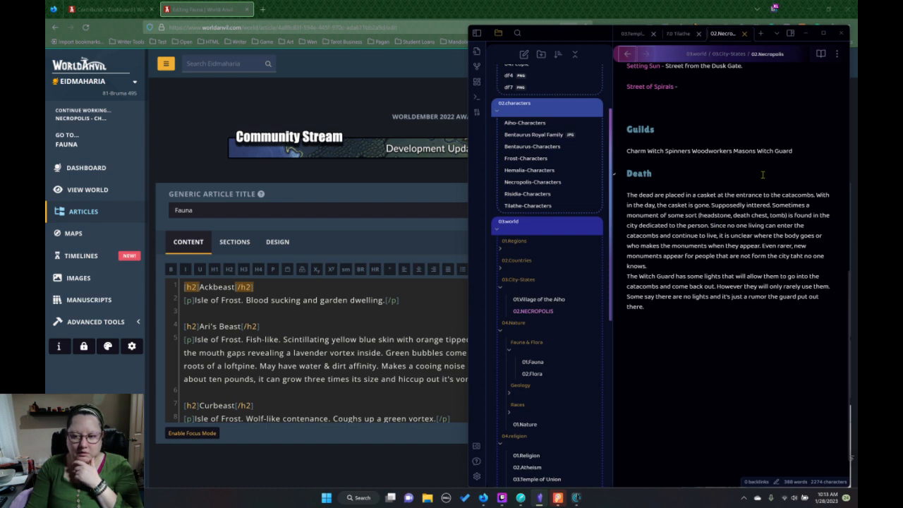
Split the Guilds entry into separate lines for Charm Witch, Spinners, Woodworkers, Masons and Witch Guard.
click(667, 150)
key(Return)
click(655, 161)
key(Return)
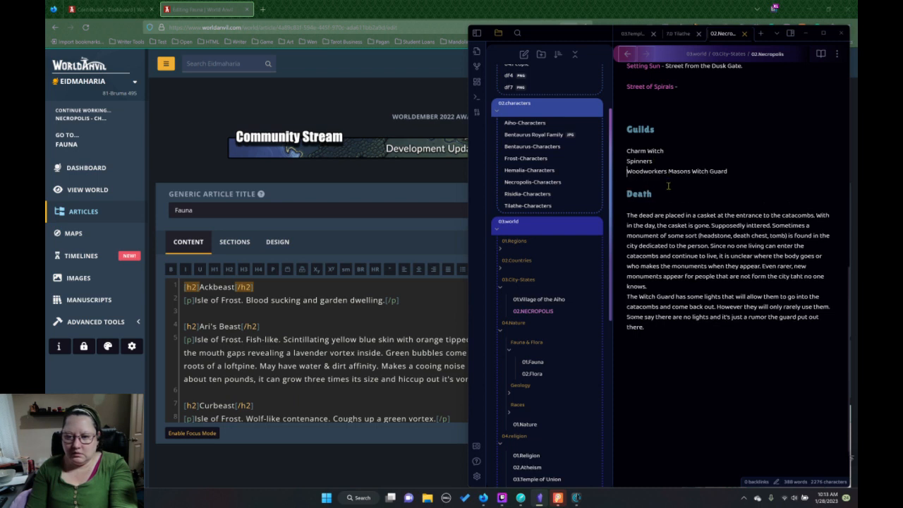
key(Return)
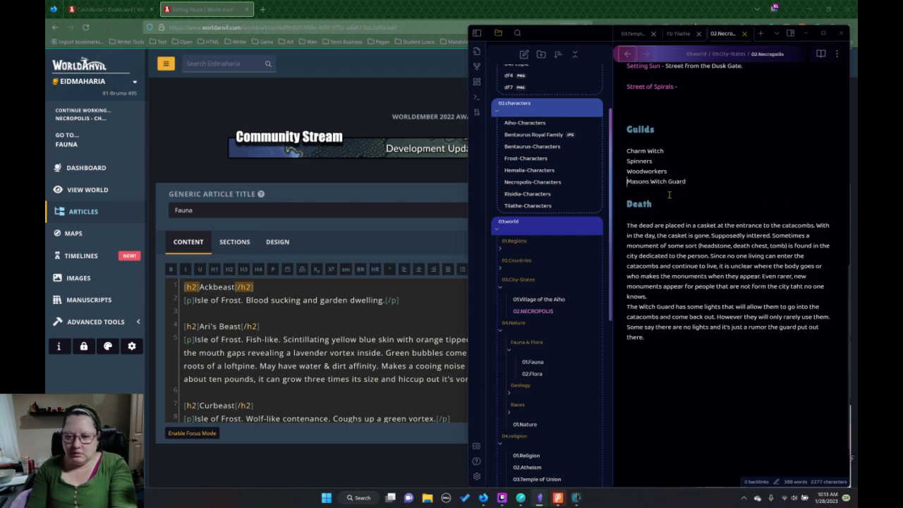
key(Return)
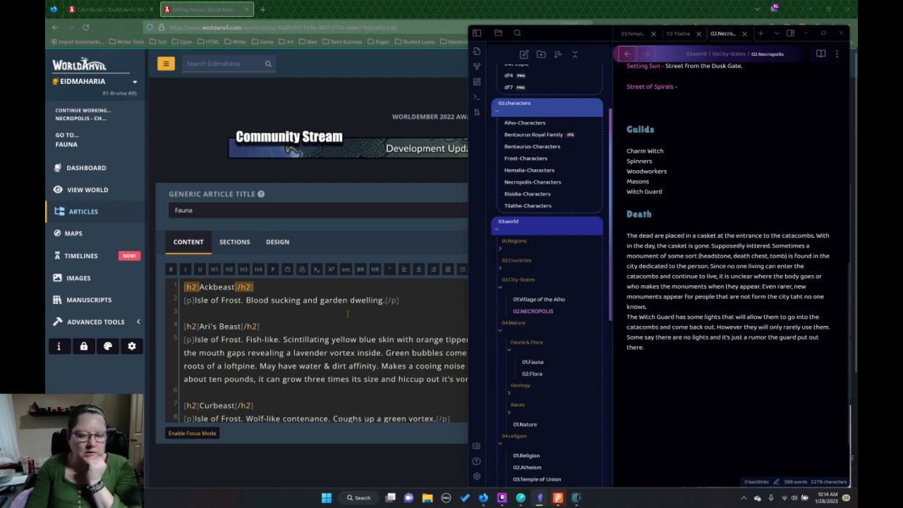
Open the 01.Fauna note under Fauna & Flora and look through its creature entries.
click(537, 365)
scroll(696, 304, down, 10)
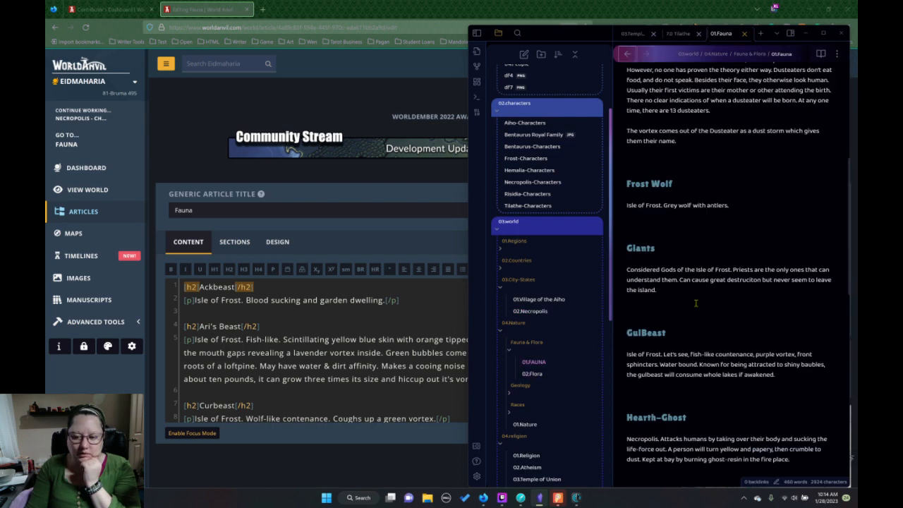
scroll(695, 305, down, 8)
scroll(694, 305, up, 3)
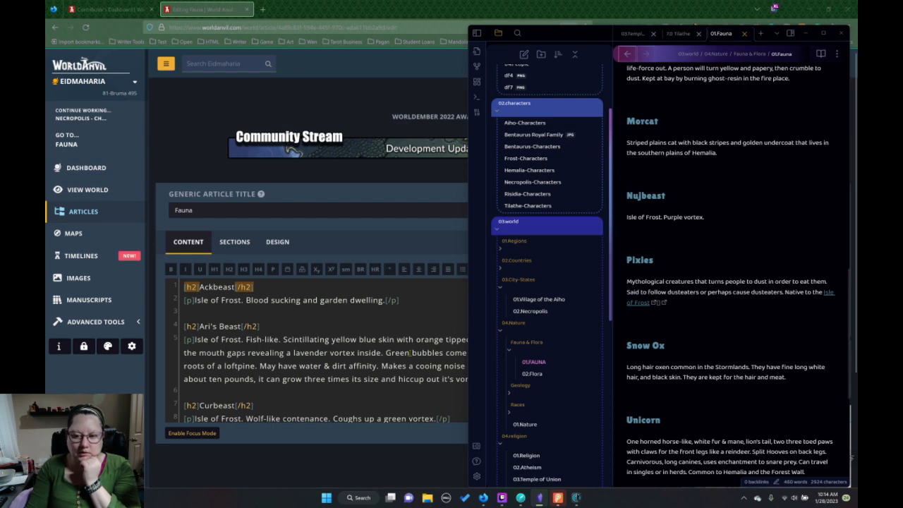
Switch to the World Anvil Fauna editor and add an h2 heading "Sheltering-Ghost" between the Pixies and Snow Ox entries.
scroll(412, 352, down, 10)
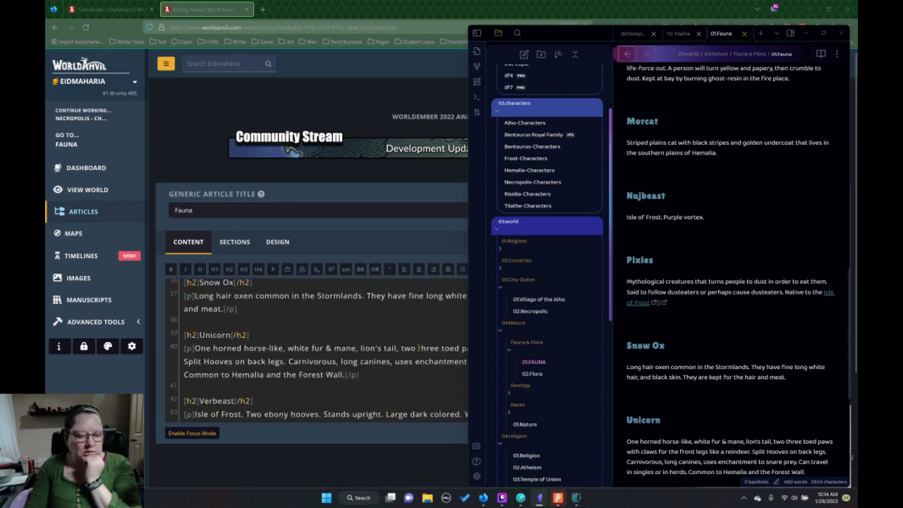
scroll(419, 348, up, 3)
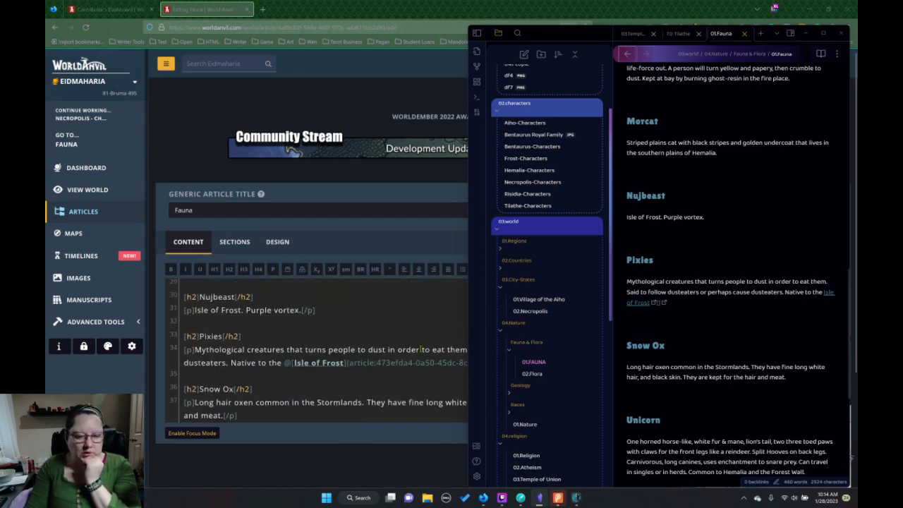
scroll(358, 353, down, 2)
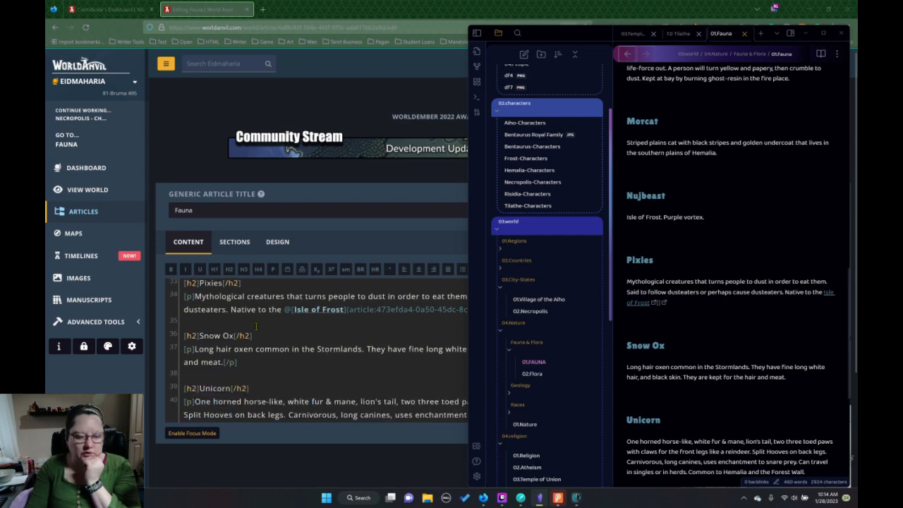
click(256, 326)
key(Return)
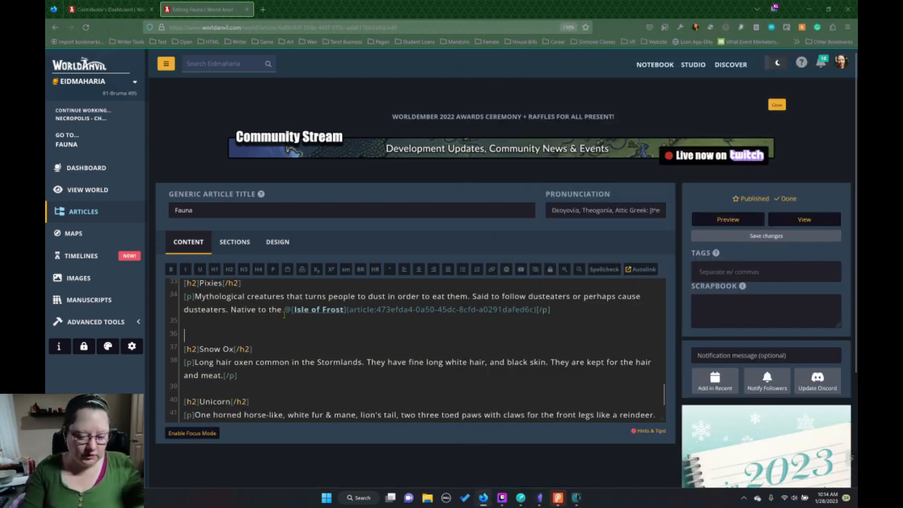
key(Return)
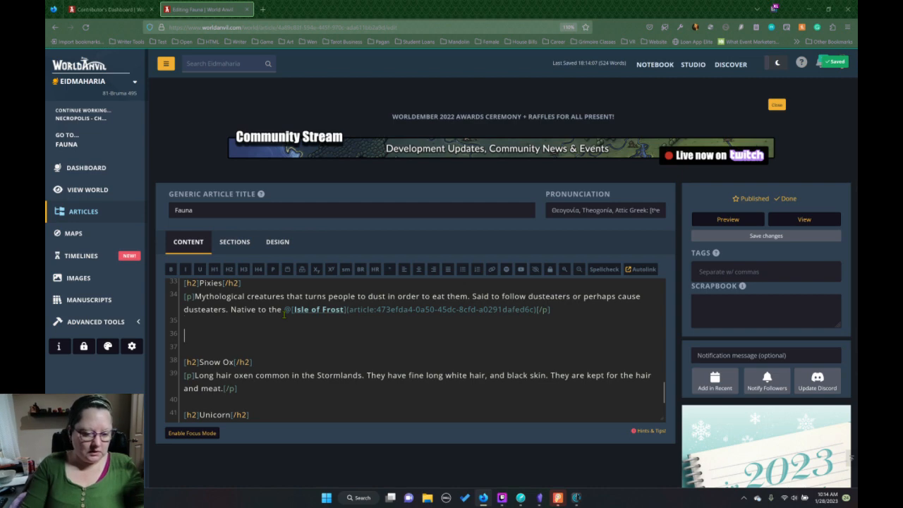
click(229, 268)
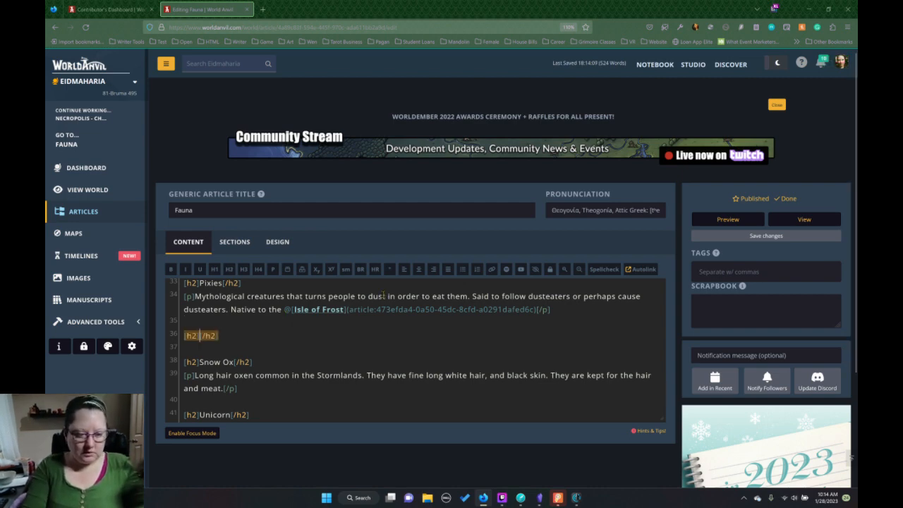
text(Sheltering)
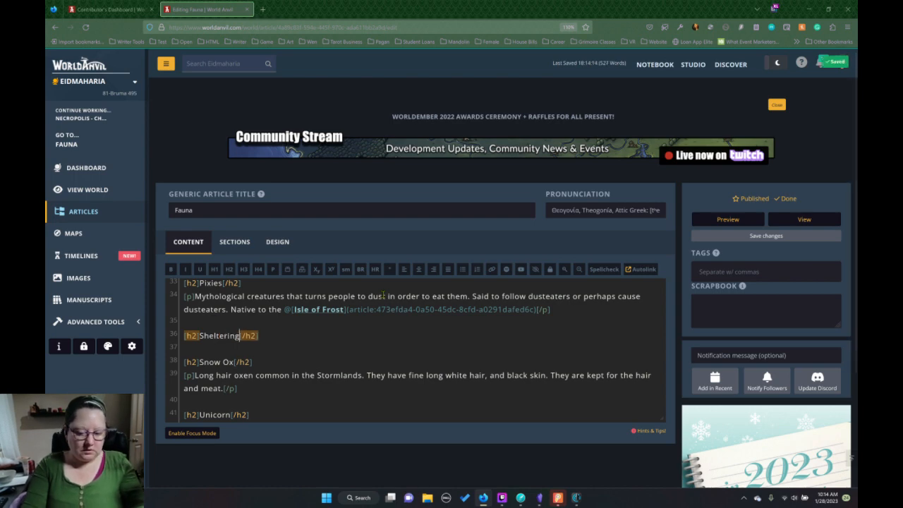
text(-Ghos)
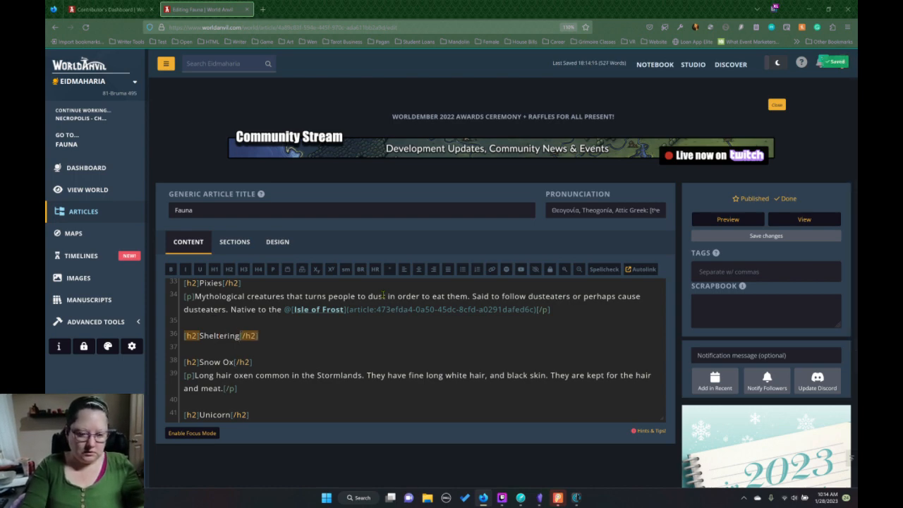
text(t)
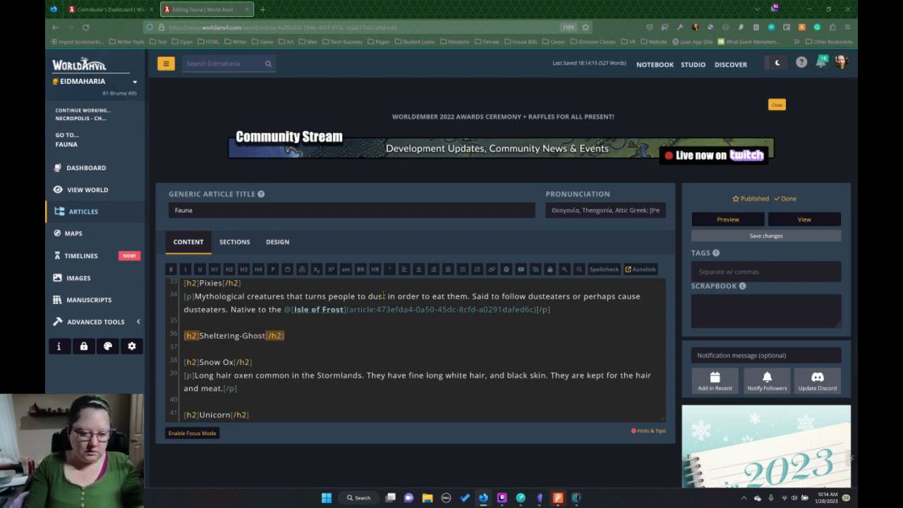
Add a paragraph under the Sheltering-Ghost heading reading "Another type of ghost in the Necropolis.".
key(End)
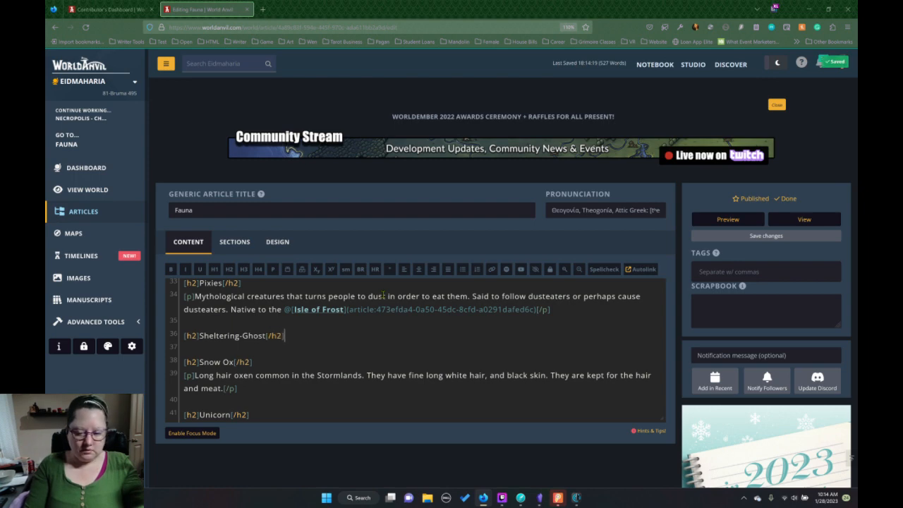
key(Return)
click(273, 268)
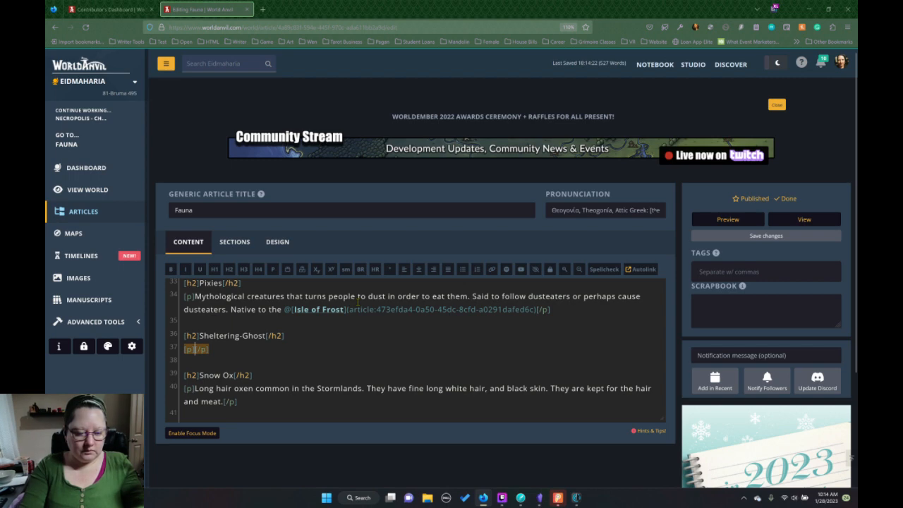
text(Another )
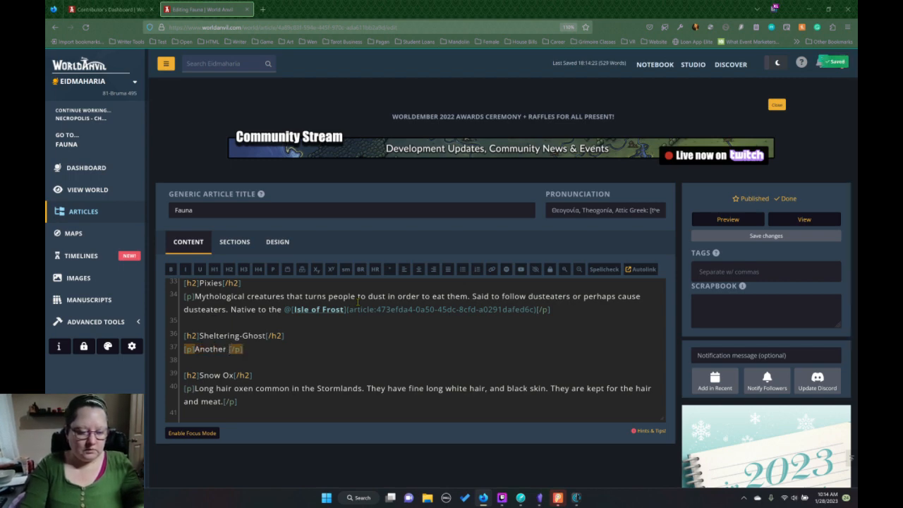
text(type of g)
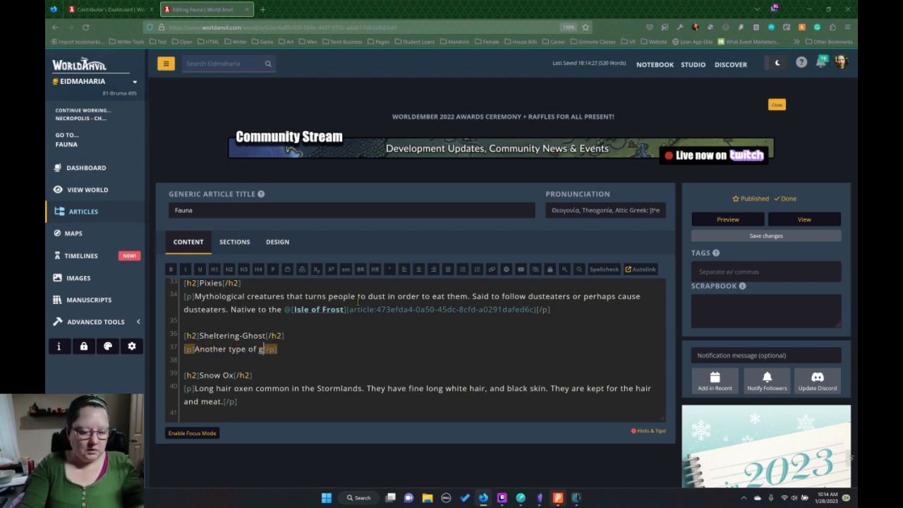
text(host in the N)
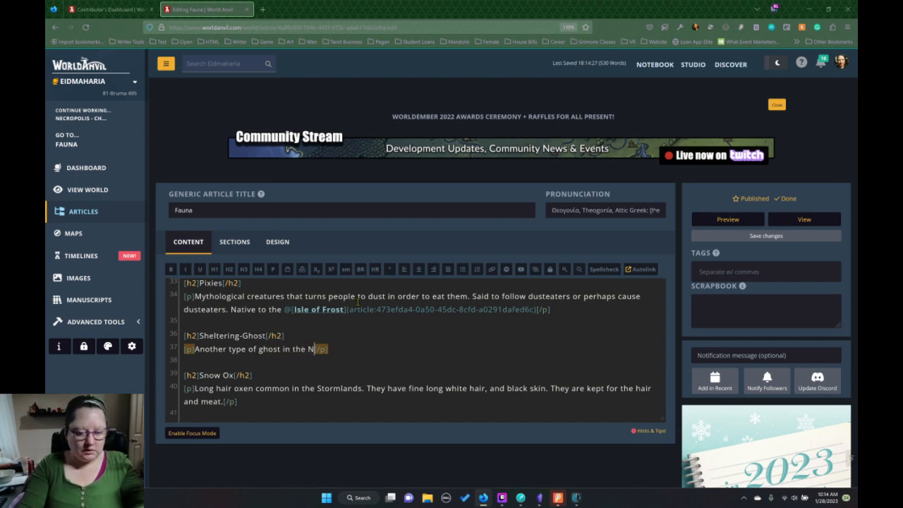
text(ecropoli)
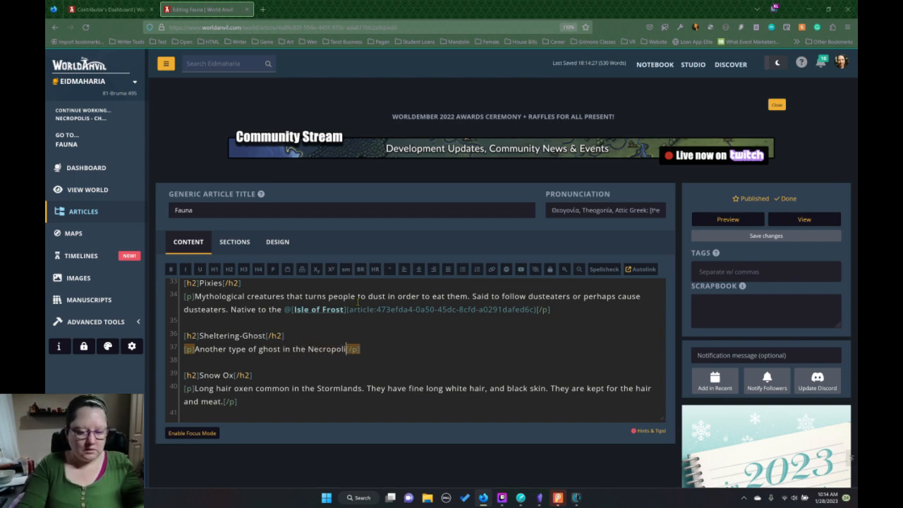
text(s. )
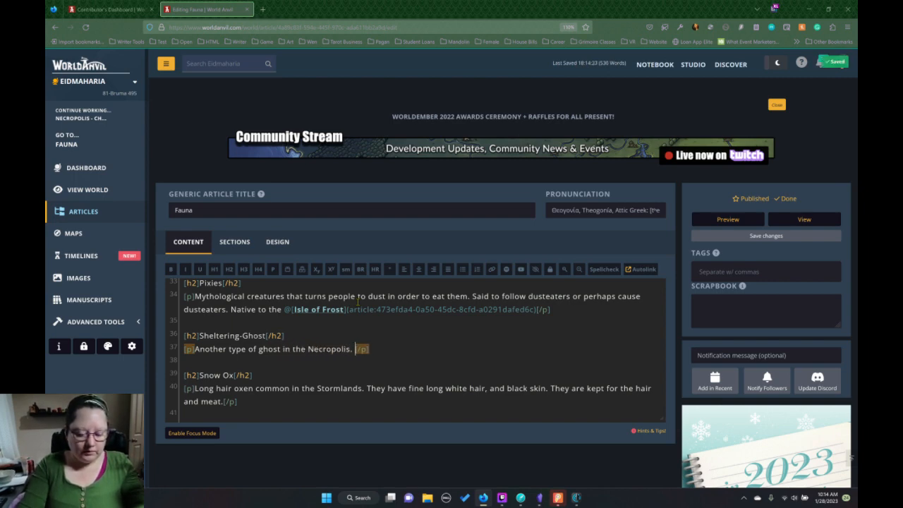
text(Try)
text(s to war)
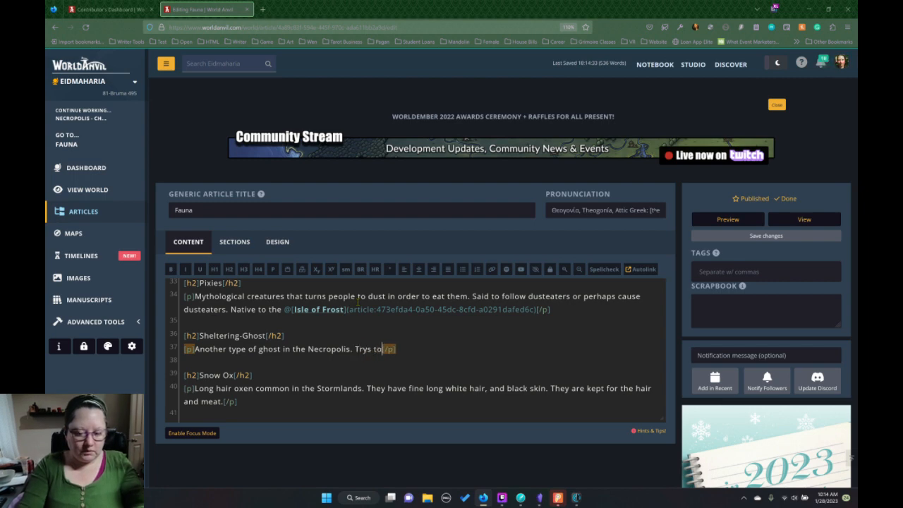
text(n)
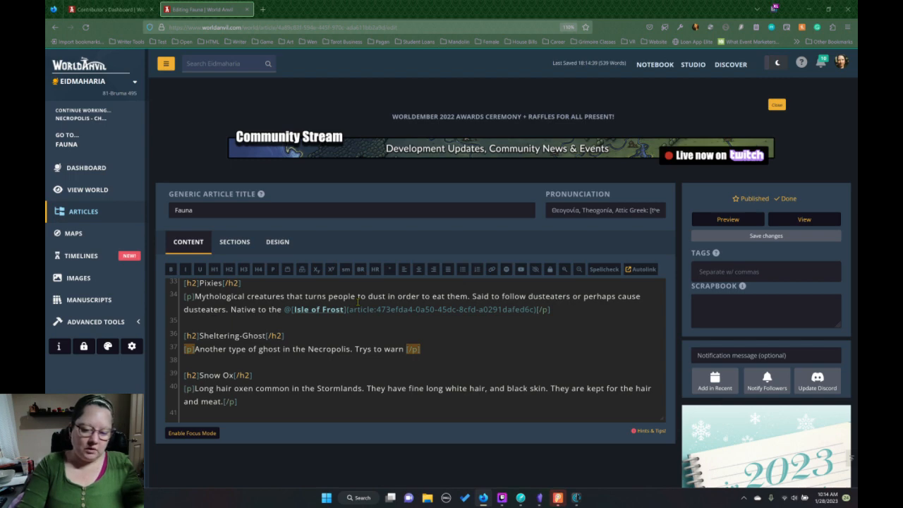
Continue the Sheltering-Ghost paragraph with "Trys to warn the living. May even protect them".
text(the living)
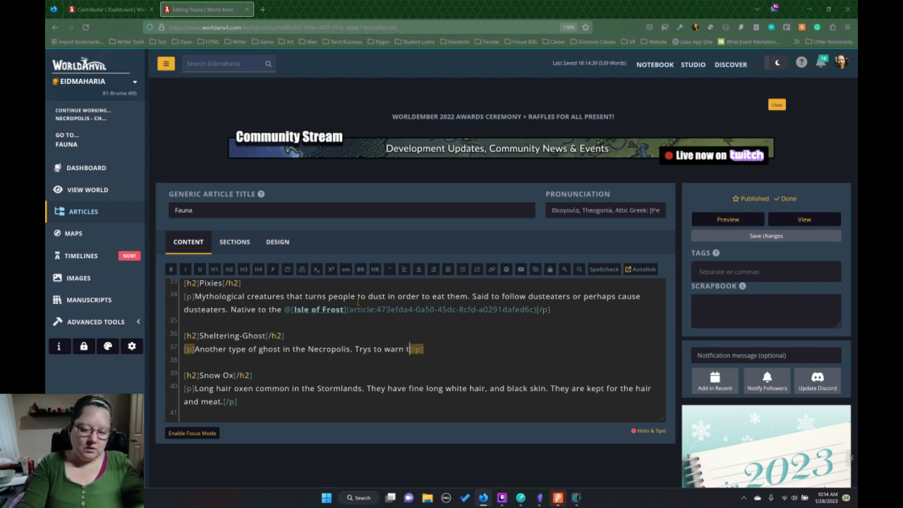
text(. )
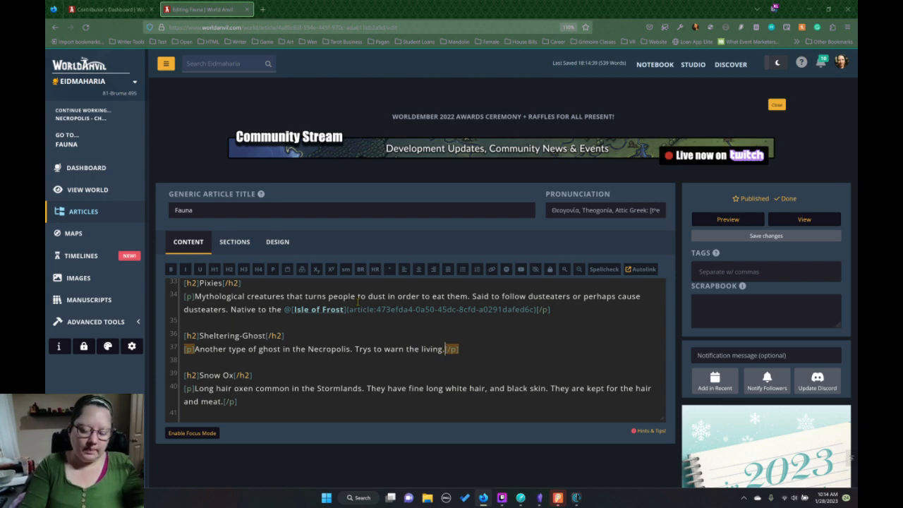
text(M)
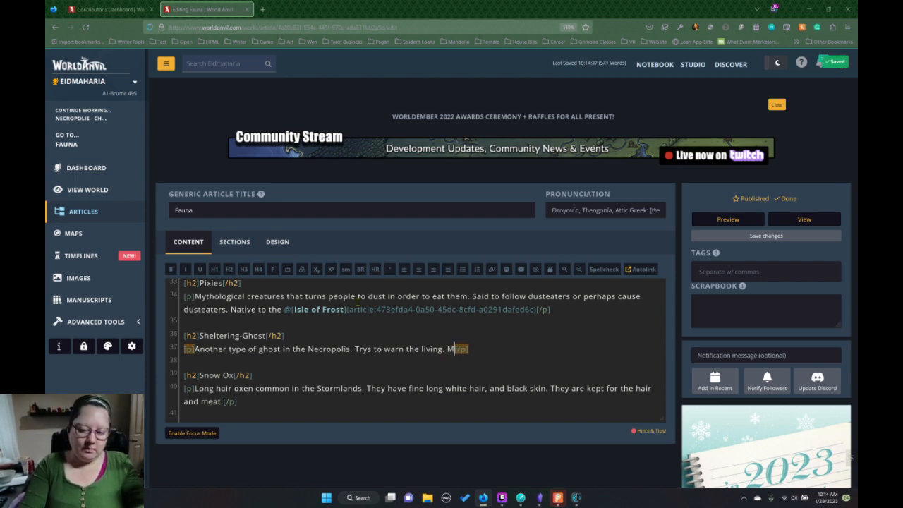
text(ay even pro)
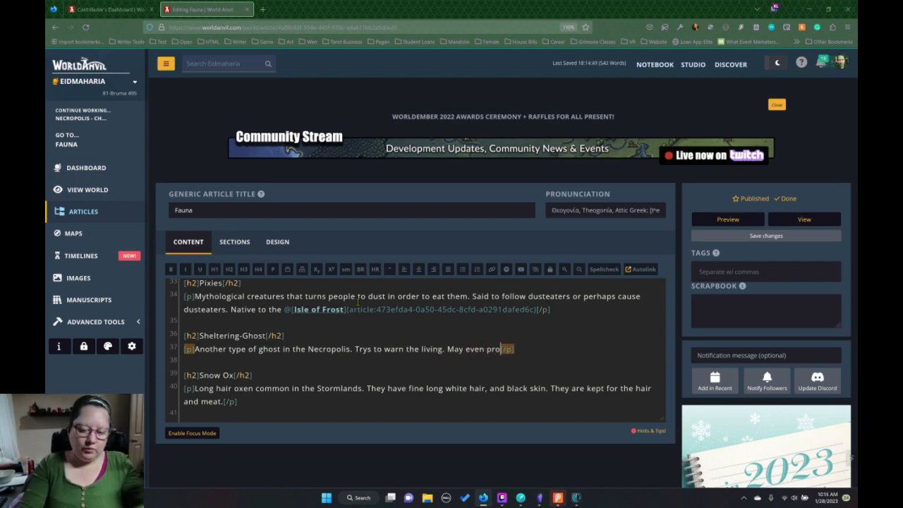
text(tect the)
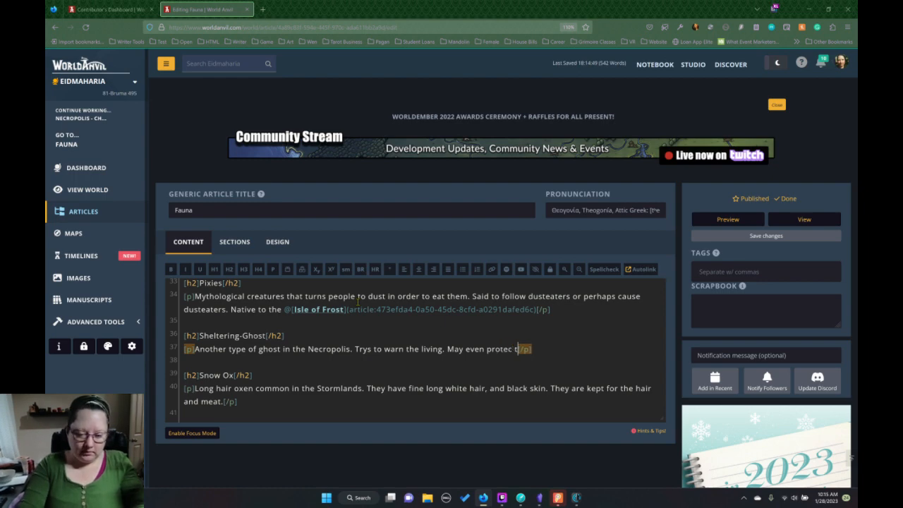
text(m)
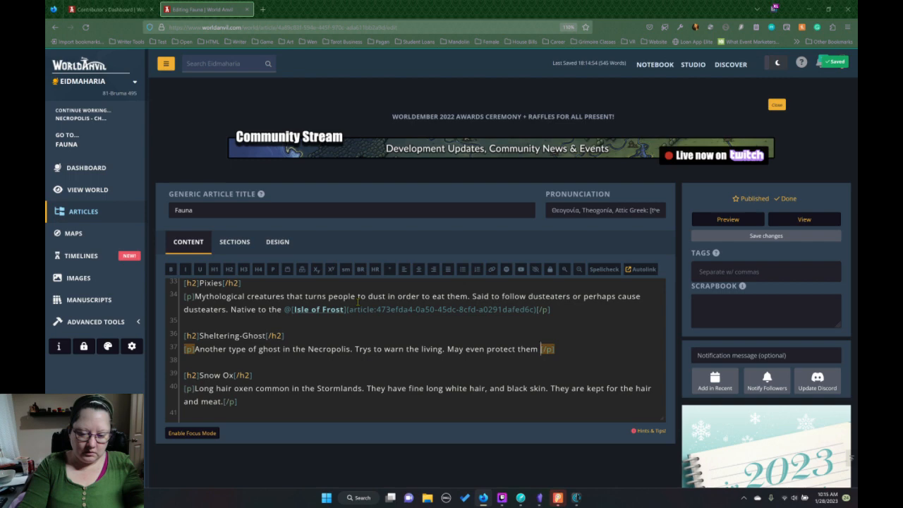
key(BackSpace)
End that sentence with a period and finish the Sheltering-Ghost description with "Died before they could help some one they loved.".
text(. Di)
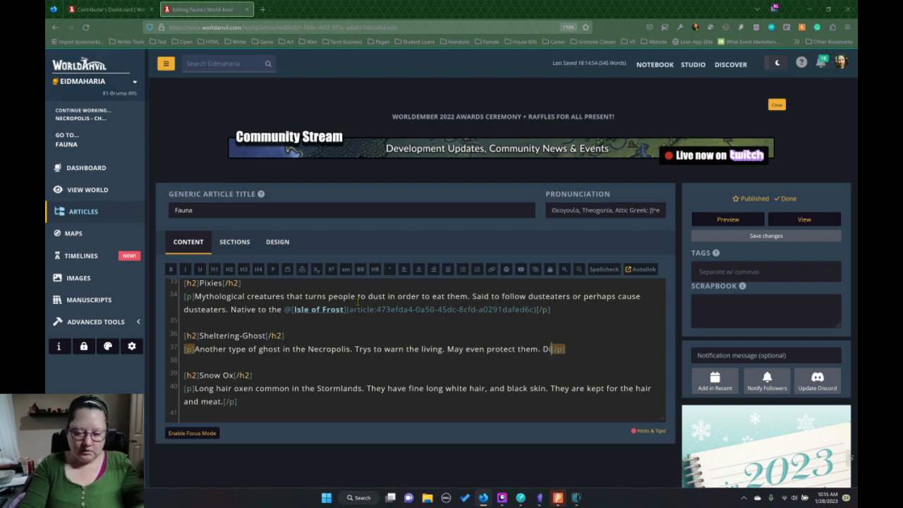
text(ed)
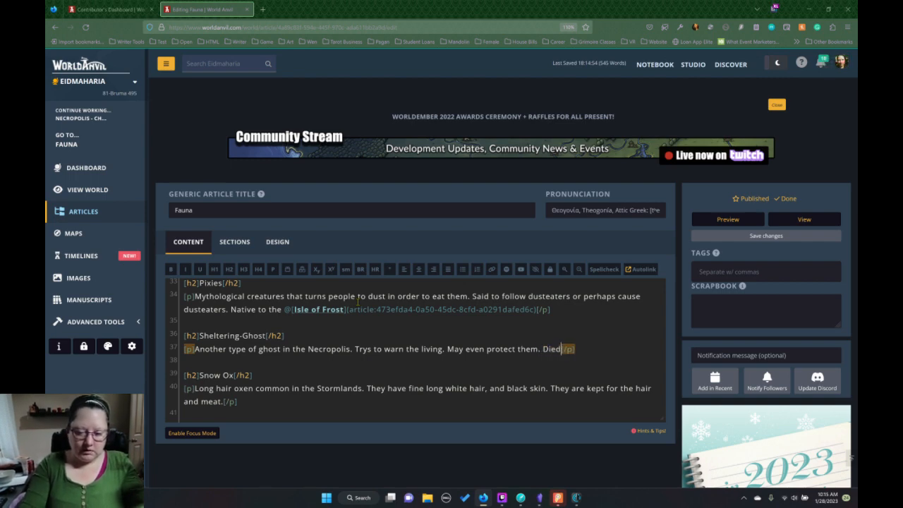
text( brfore)
key(BackSpace)
key(BackSpace)
key(BackSpace)
key(BackSpace)
key(BackSpace)
key(BackSpace)
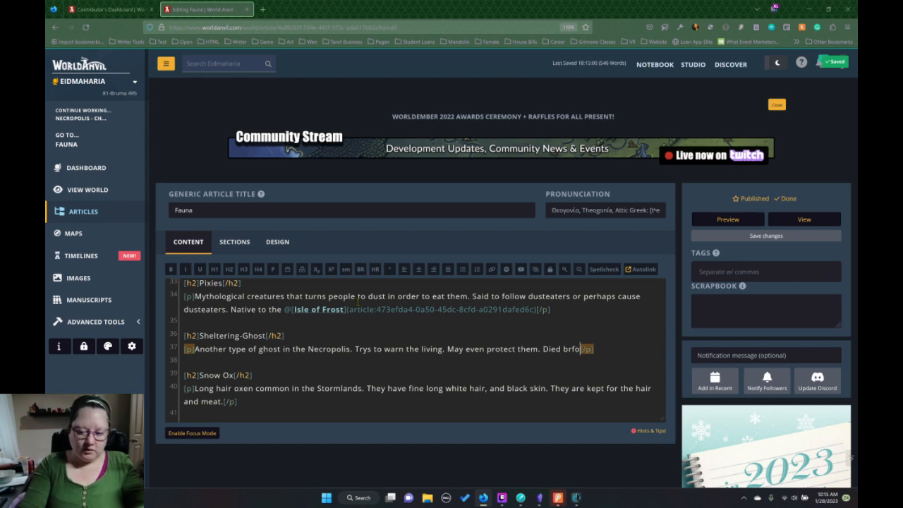
text(efor)
text(y coul)
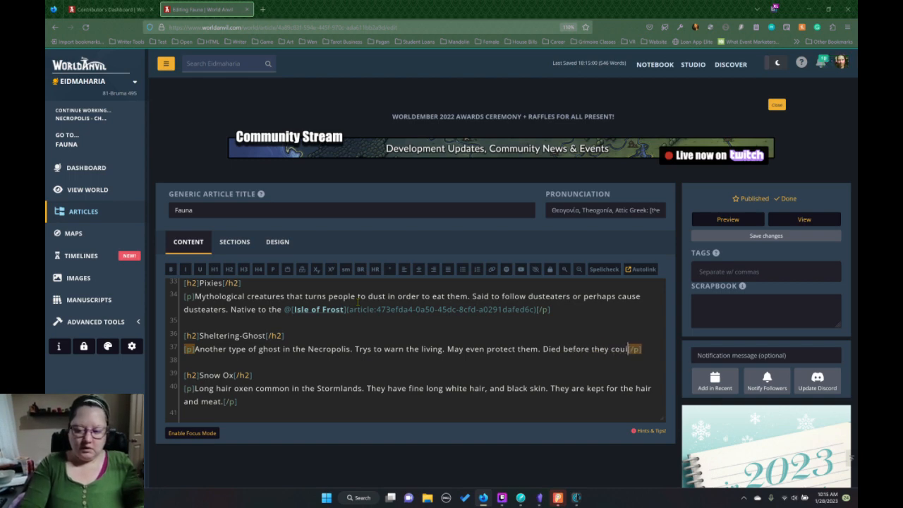
text(d help somone t)
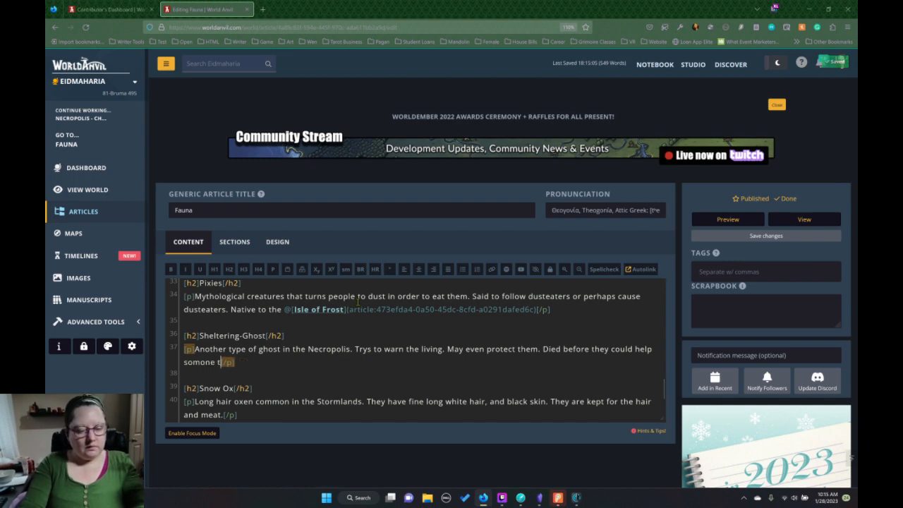
key(BackSpace)
key(BackSpace)
text(e)
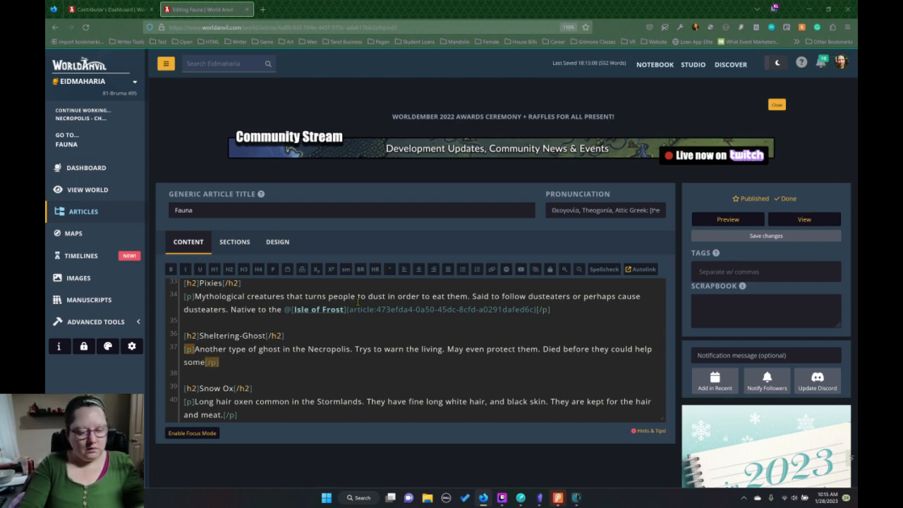
text( one the)
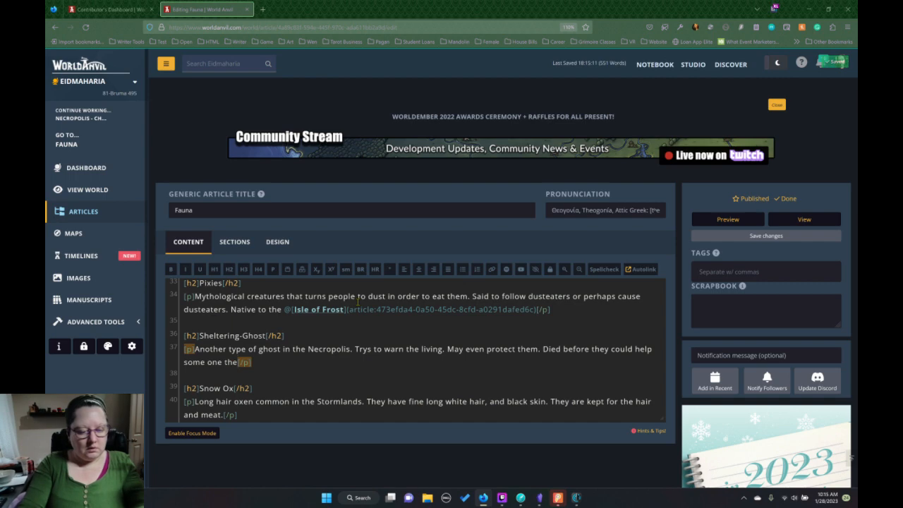
text(y loved)
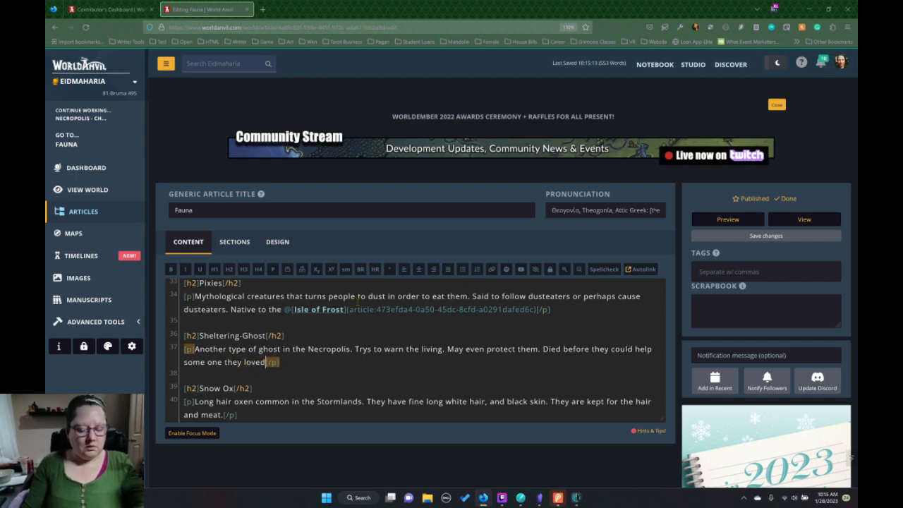
text(.)
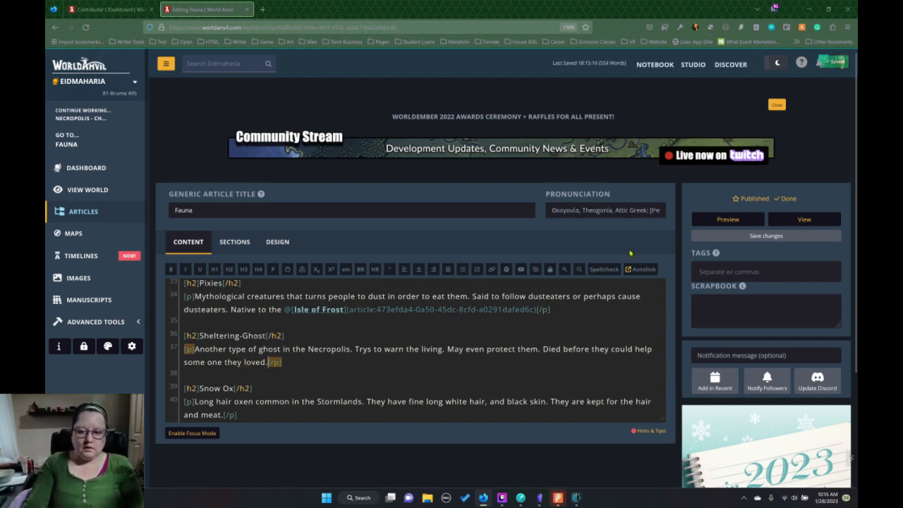
Run the autolinker with Selective Replace and link the unlinked Isle of Frost mentions from the first entry through GulBeast.
click(640, 269)
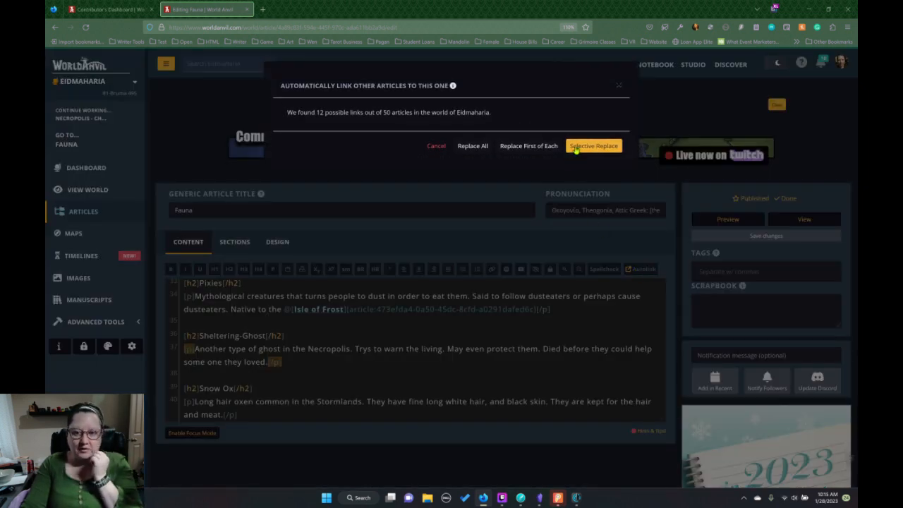
click(575, 147)
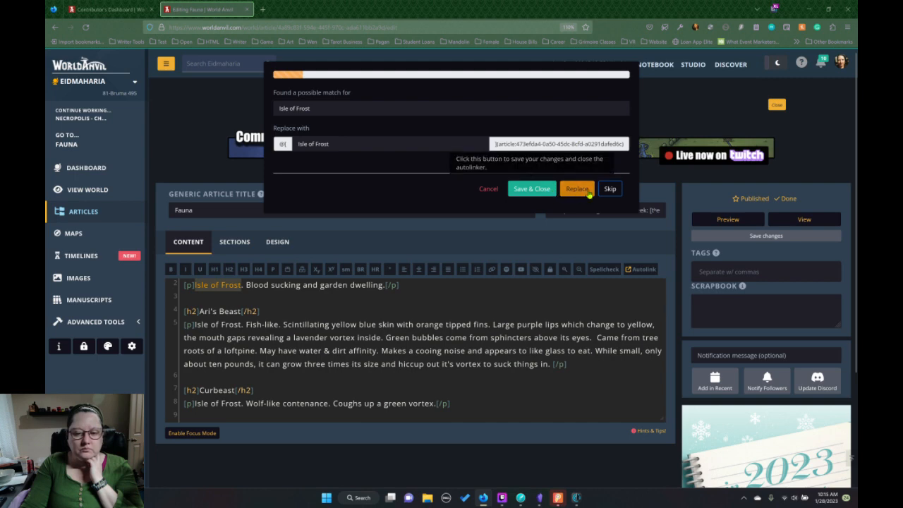
click(589, 196)
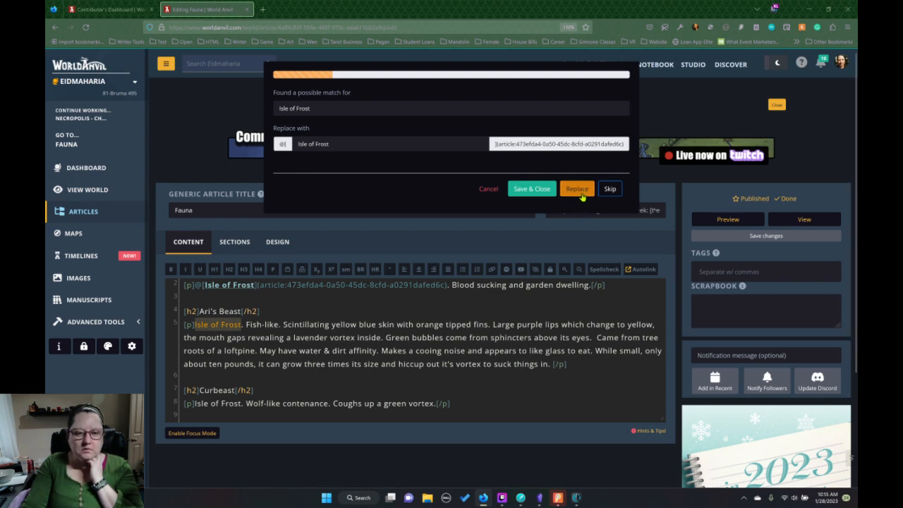
click(578, 189)
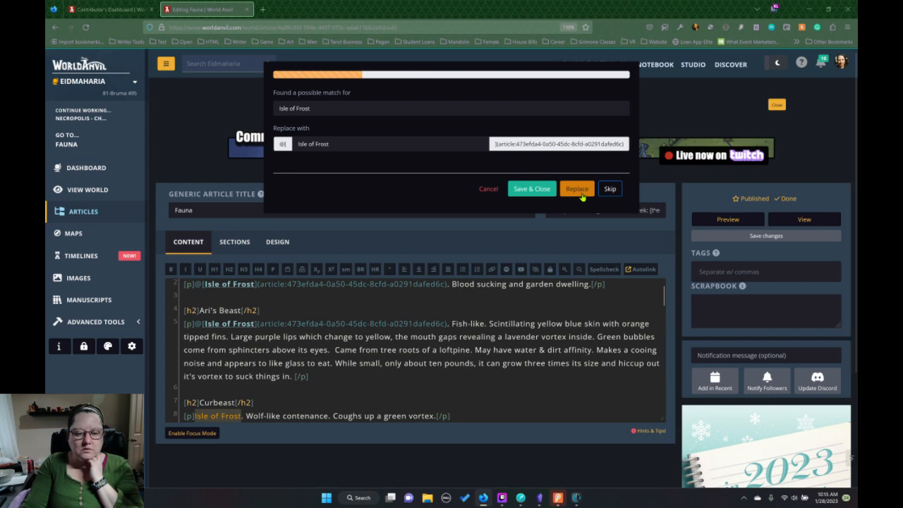
click(582, 197)
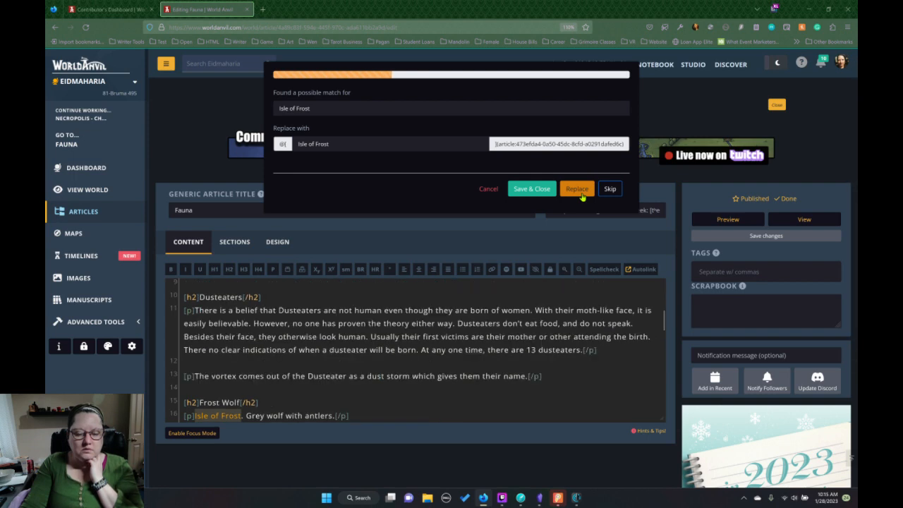
click(577, 189)
click(578, 189)
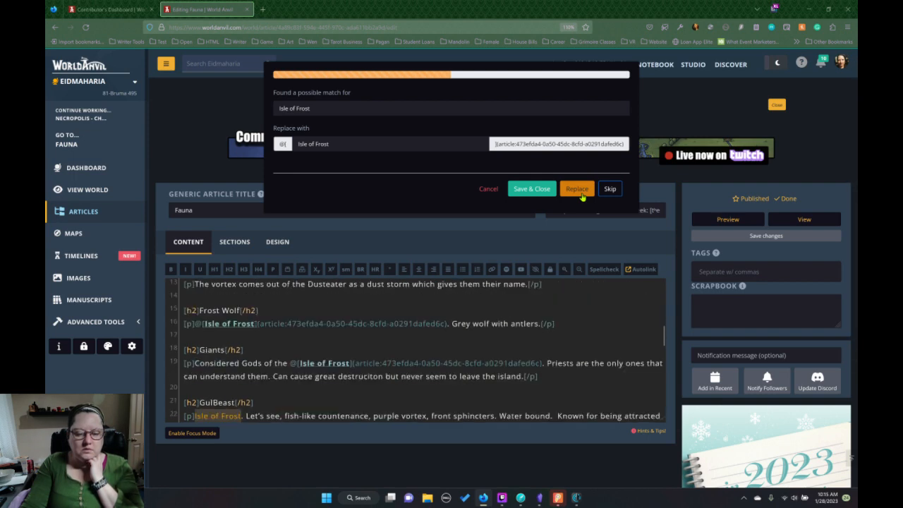
click(577, 189)
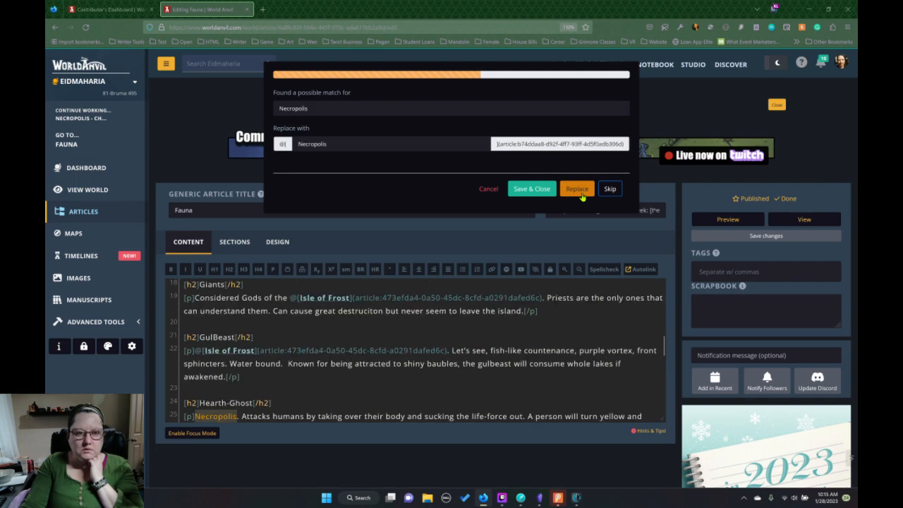
Link the remaining suggested Necropolis, Stormlands and Isle of Frost mentions from Hearth-Ghost through Verbeast, and save the autolink changes.
click(581, 192)
click(581, 194)
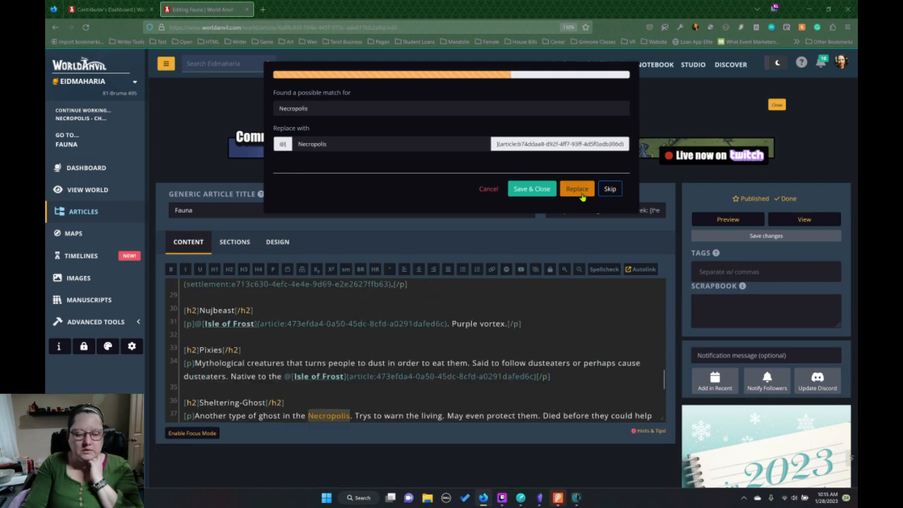
click(577, 189)
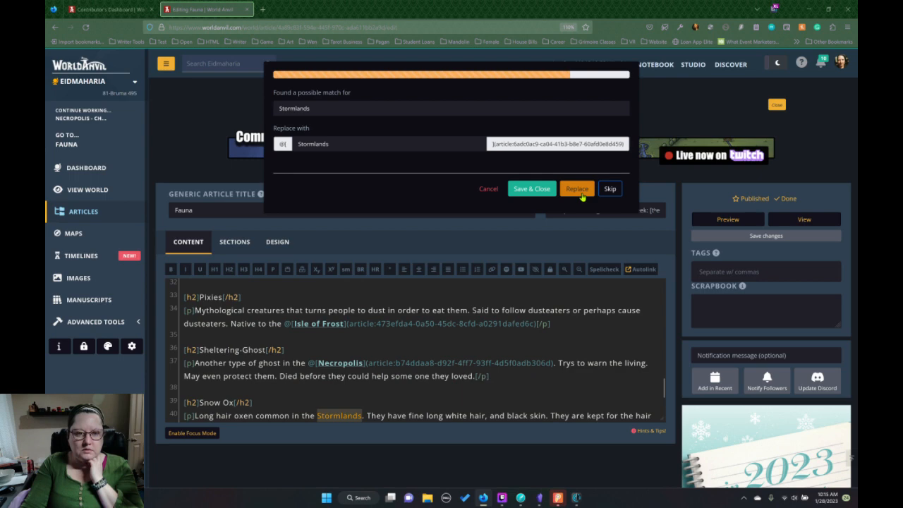
click(577, 189)
click(577, 189)
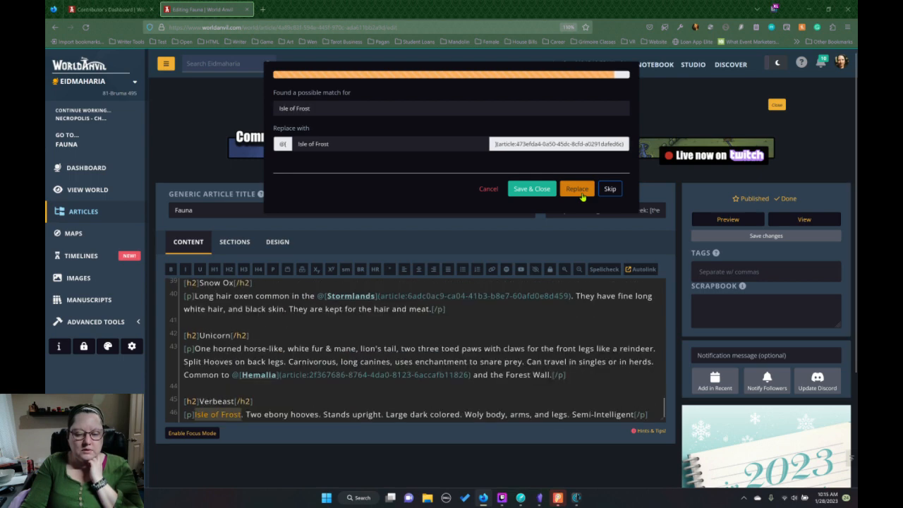
click(578, 189)
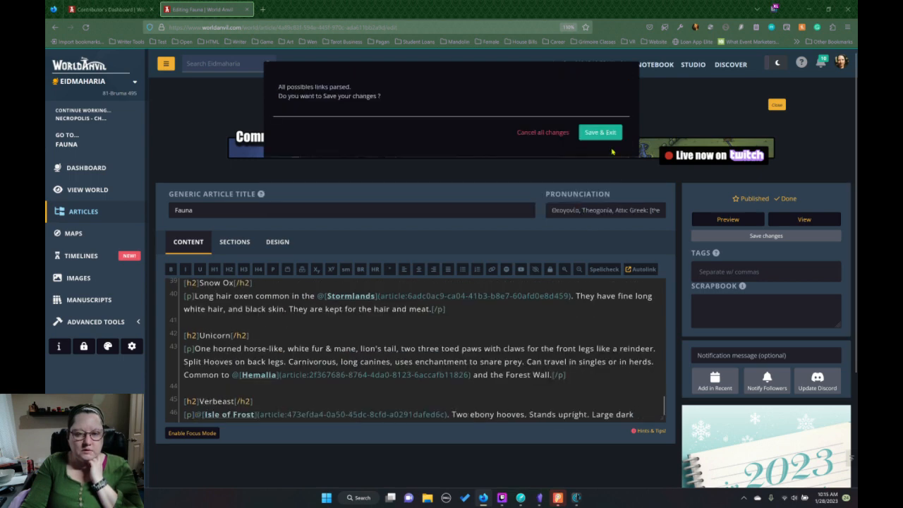
click(600, 131)
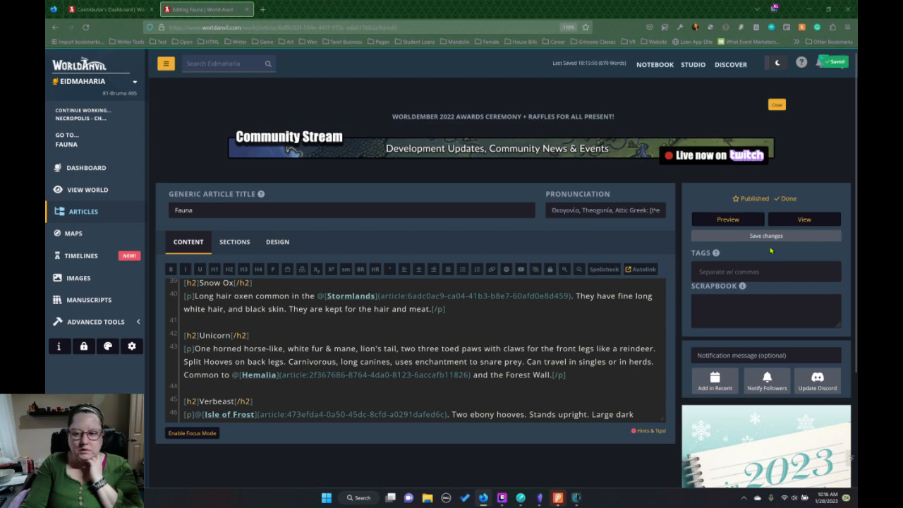
Open the published Fauna article in a new tab and copy its Sheltering-Ghost section into Obsidian's 01.Fauna note, between Pixies and Snow Ox.
right_click(802, 225)
click(808, 230)
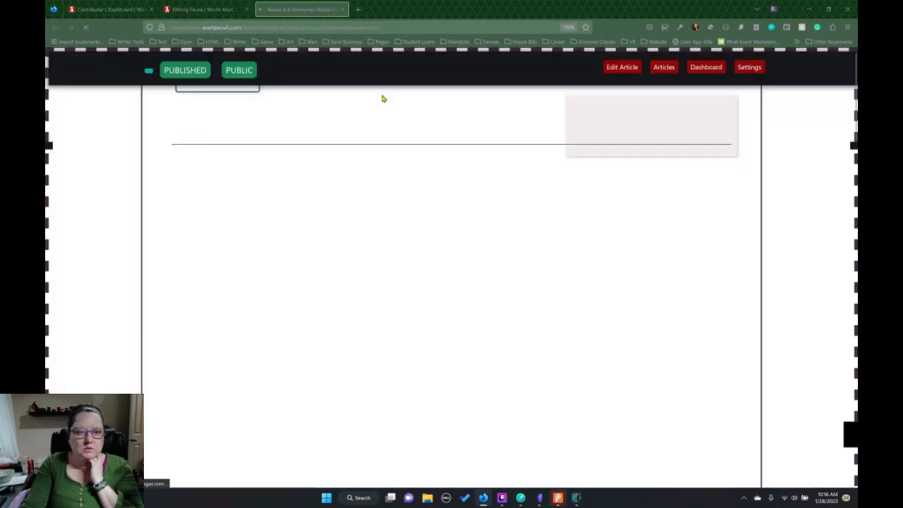
scroll(422, 207, down, 8)
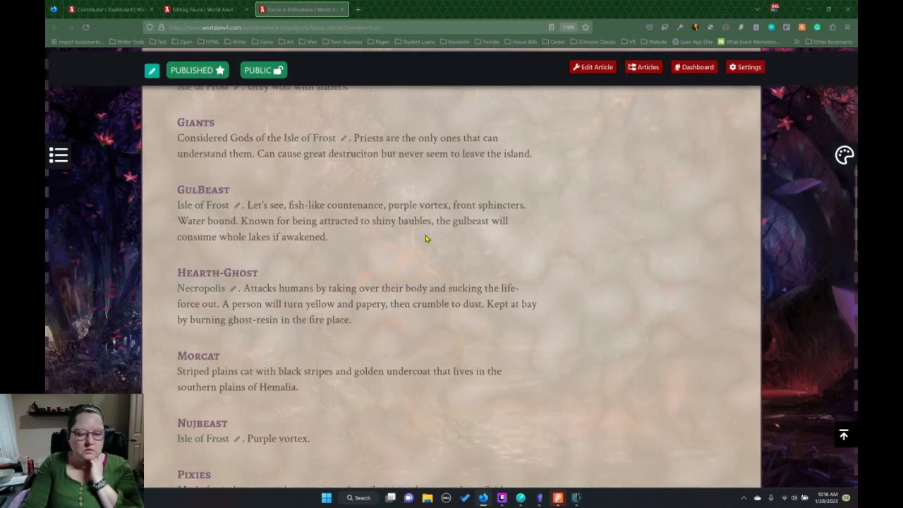
scroll(426, 238, down, 4)
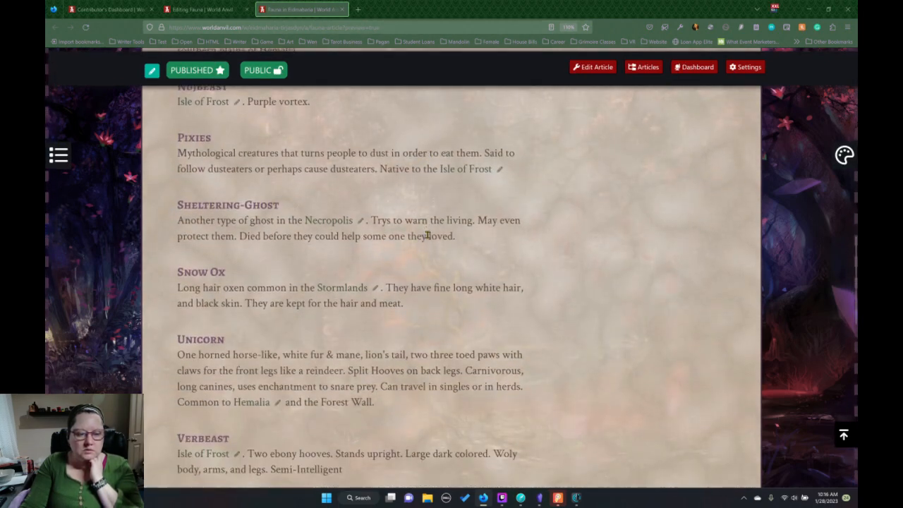
scroll(426, 235, up, 2)
drag(468, 238, 169, 206)
key(ctrl+c)
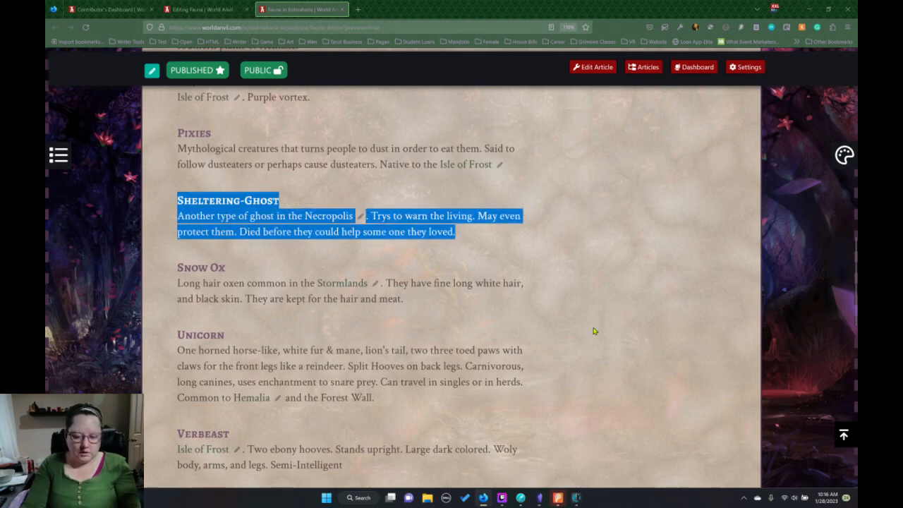
click(539, 497)
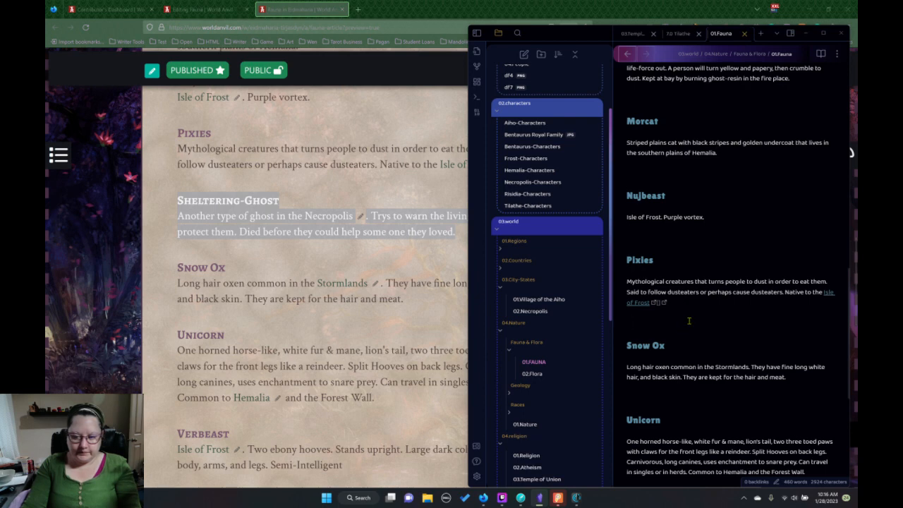
key(ctrl+v)
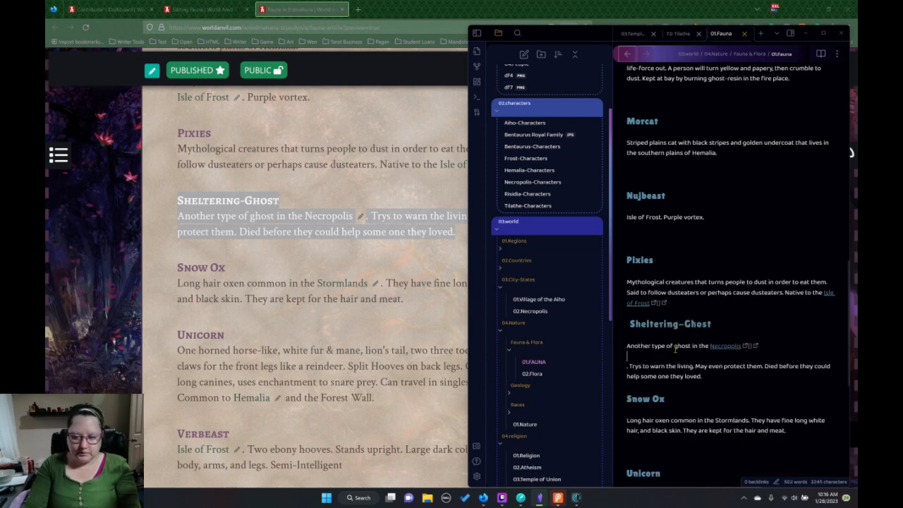
Remove the extra blank lines around the Sheltering-Ghost and Snow Ox text and rejoin the split Sheltering-Ghost sentence after the Necropolis link.
key(Delete)
key(Delete)
key(Delete)
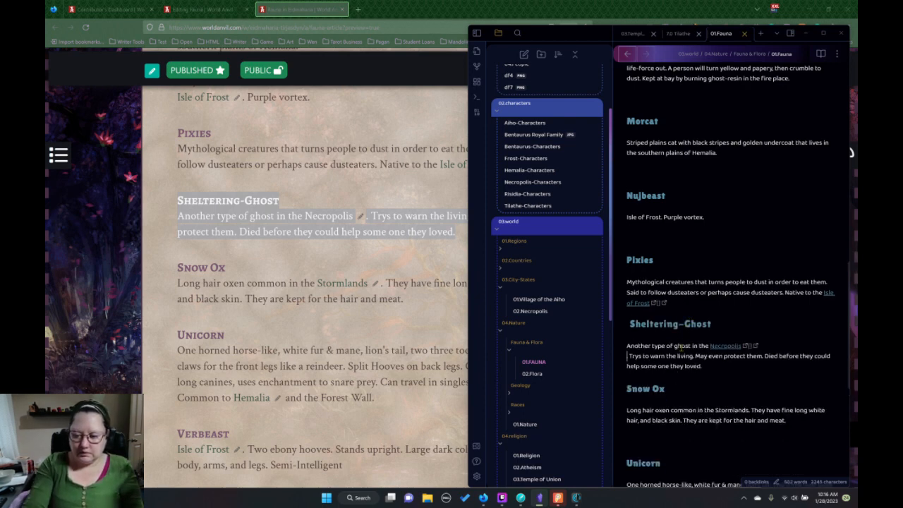
key(Delete)
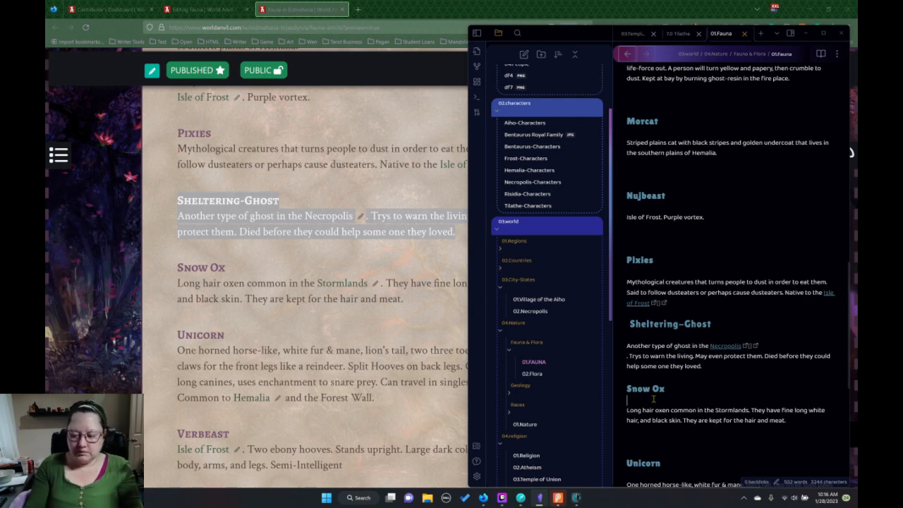
key(Delete)
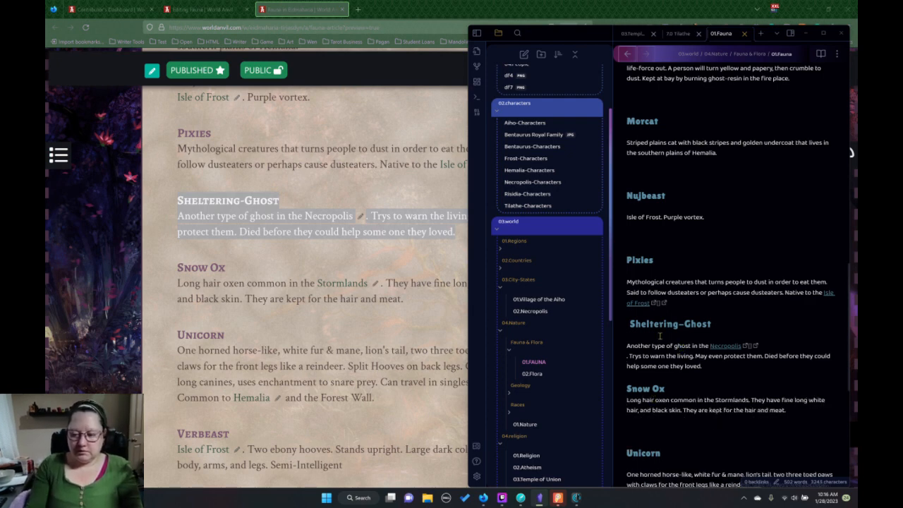
key(Delete)
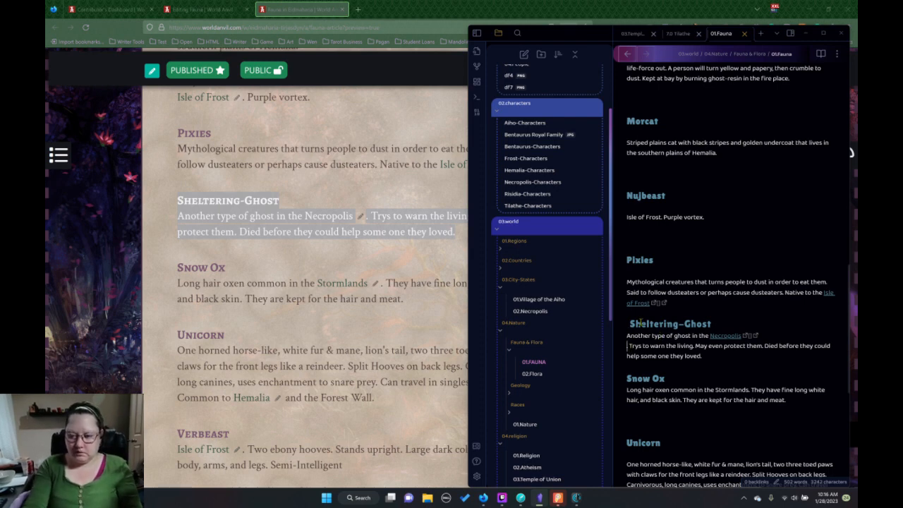
key(BackSpace)
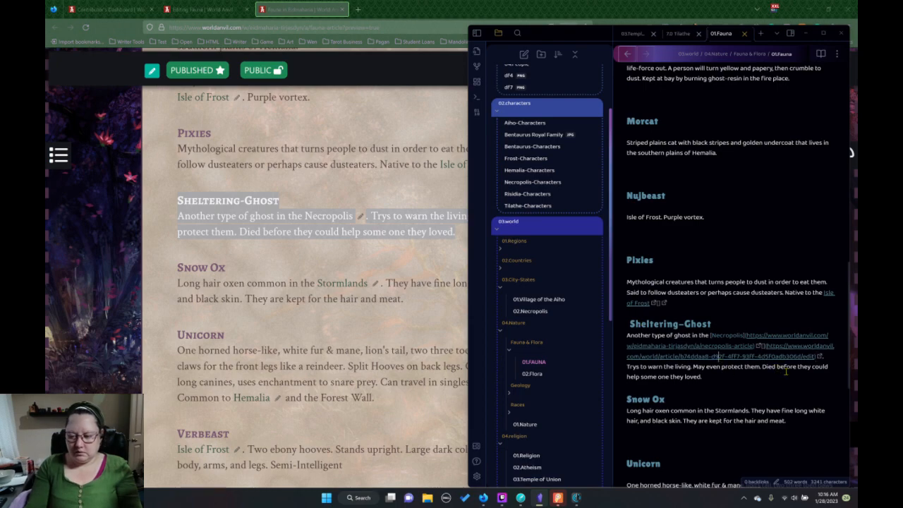
Delete the second link, to the article's edit page, after Necropolis in the Sheltering-Ghost paragraph, keeping the link to the published article.
click(821, 356)
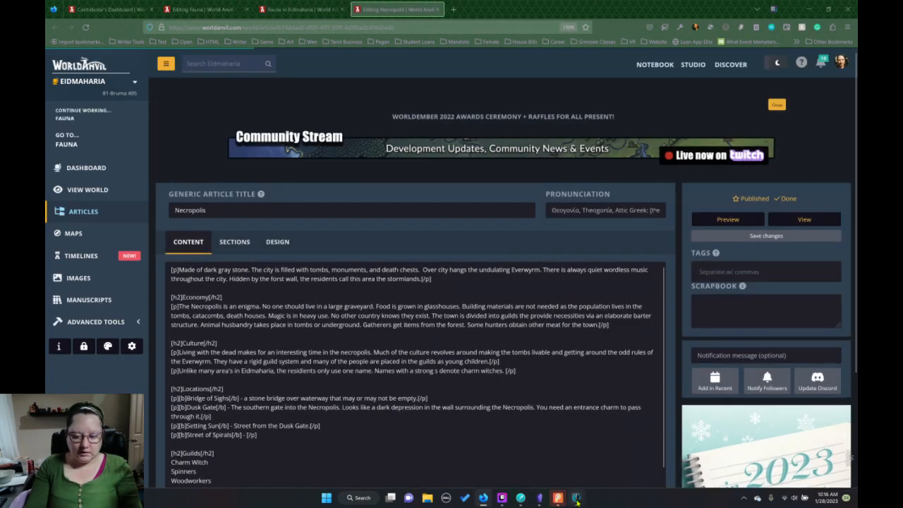
mouse_move(577, 499)
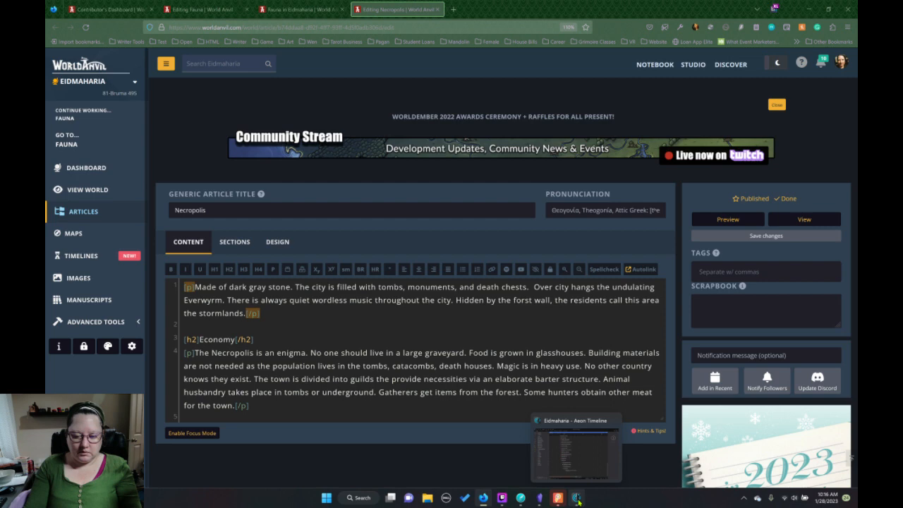
click(540, 497)
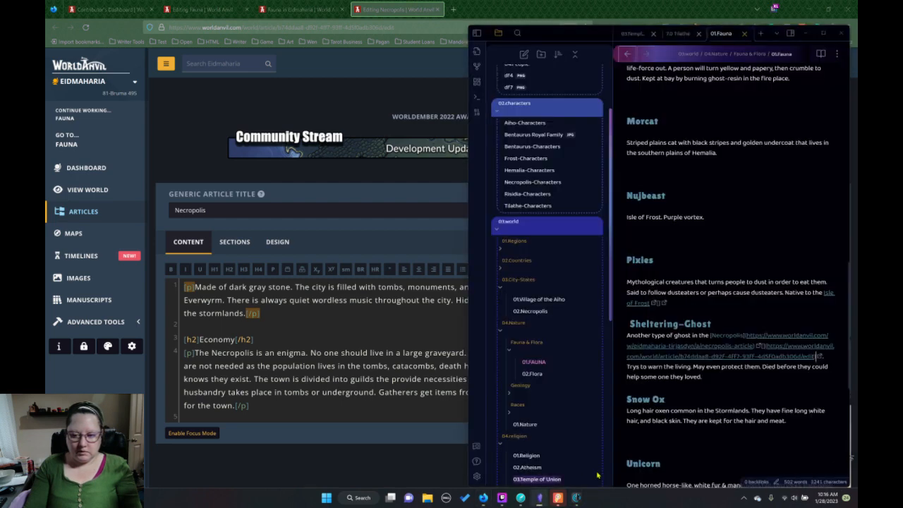
click(831, 357)
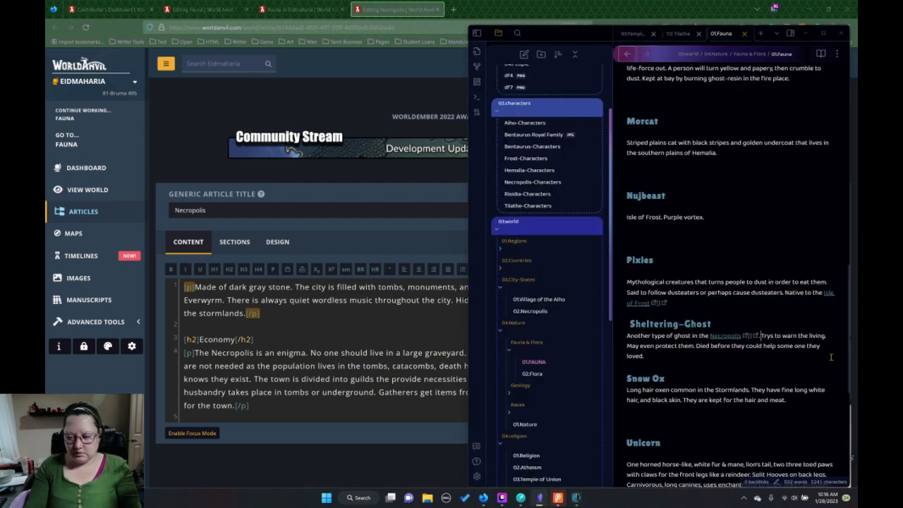
text(.)
click(760, 337)
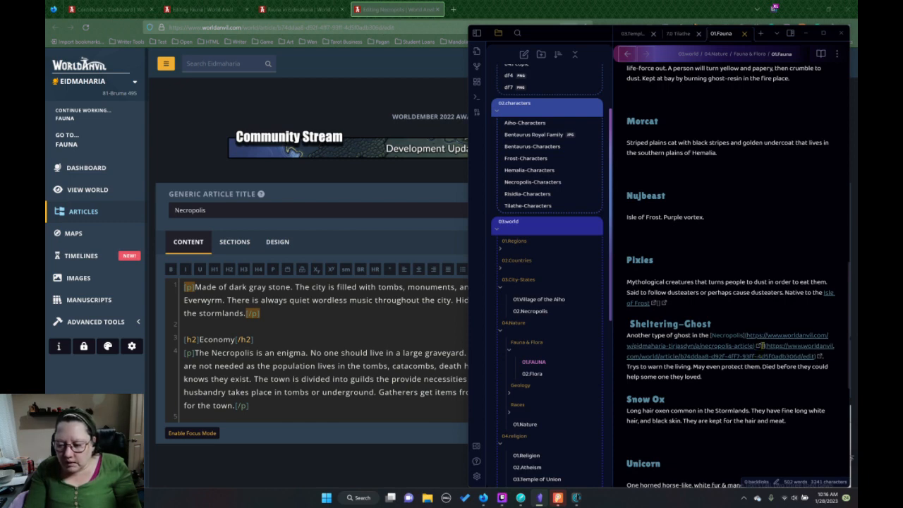
drag(760, 346, 820, 357)
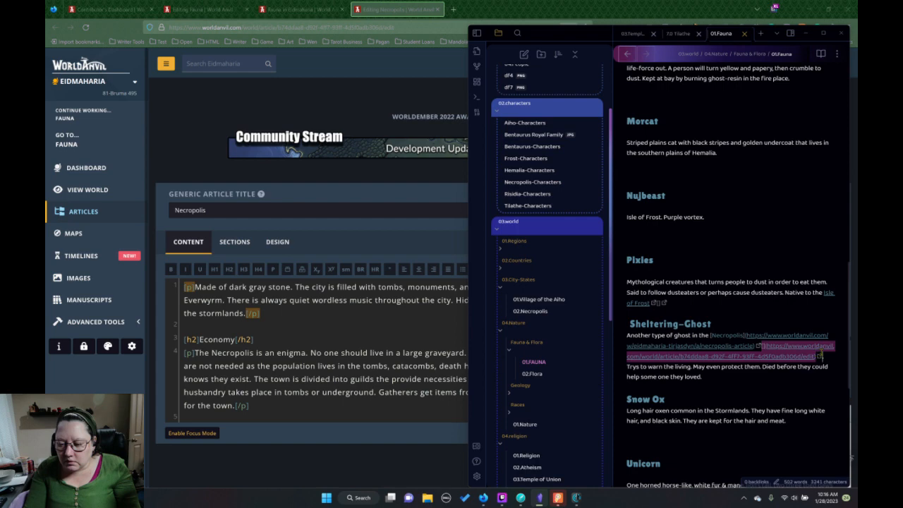
key(BackSpace)
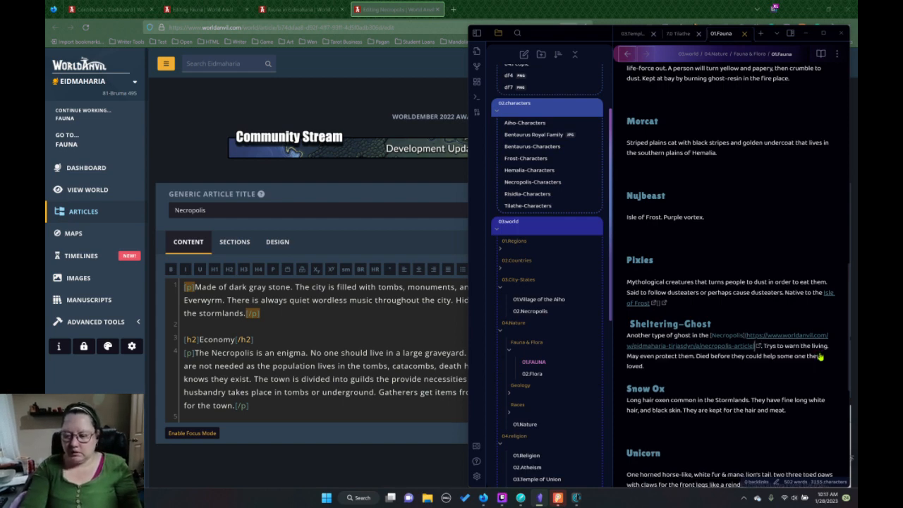
click(812, 357)
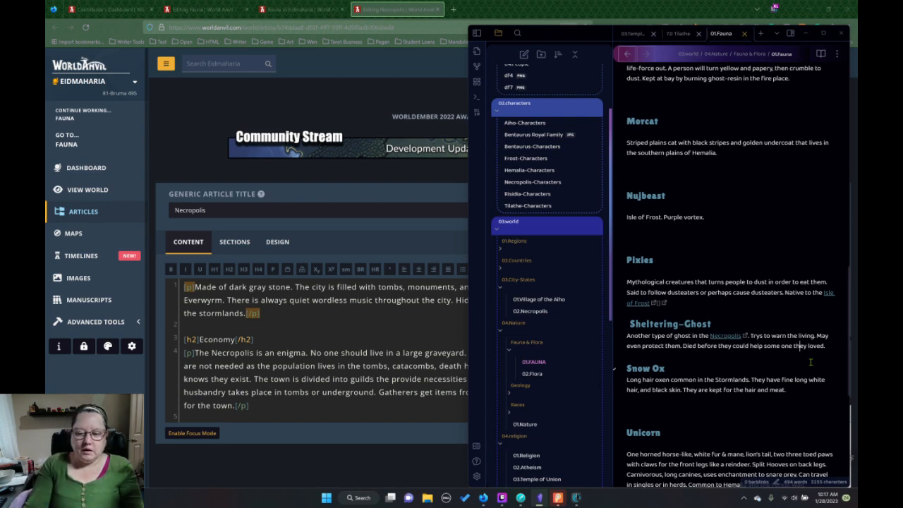
Return to World Anvil in the browser and list the articles in the World Encyclopedia's Deities & Religions category.
click(335, 237)
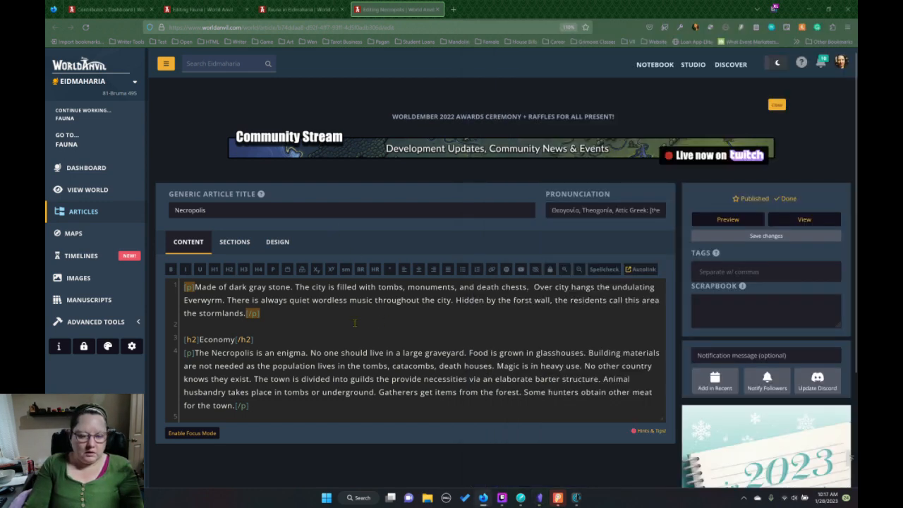
scroll(371, 325, down, 5)
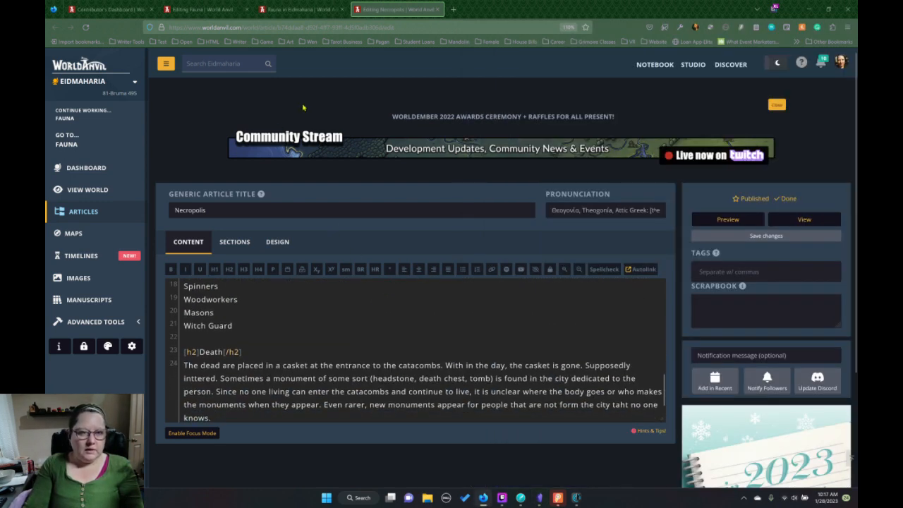
click(300, 9)
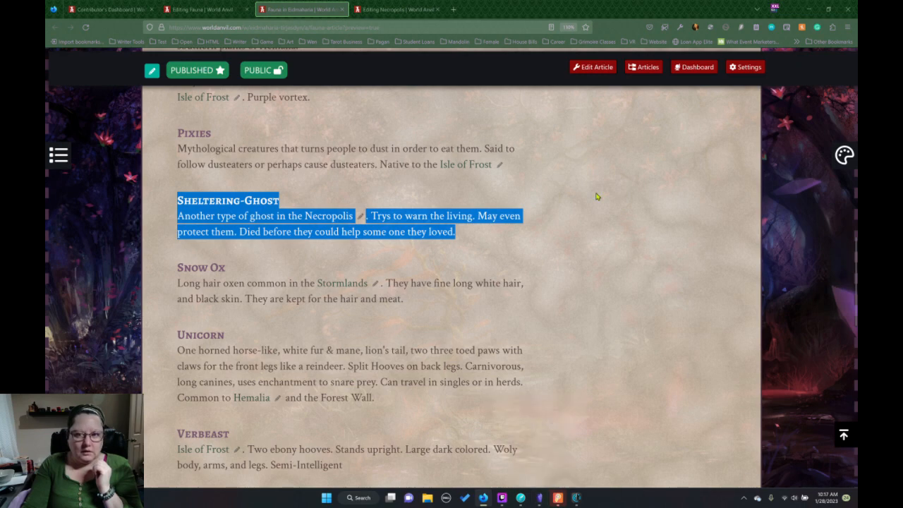
click(234, 11)
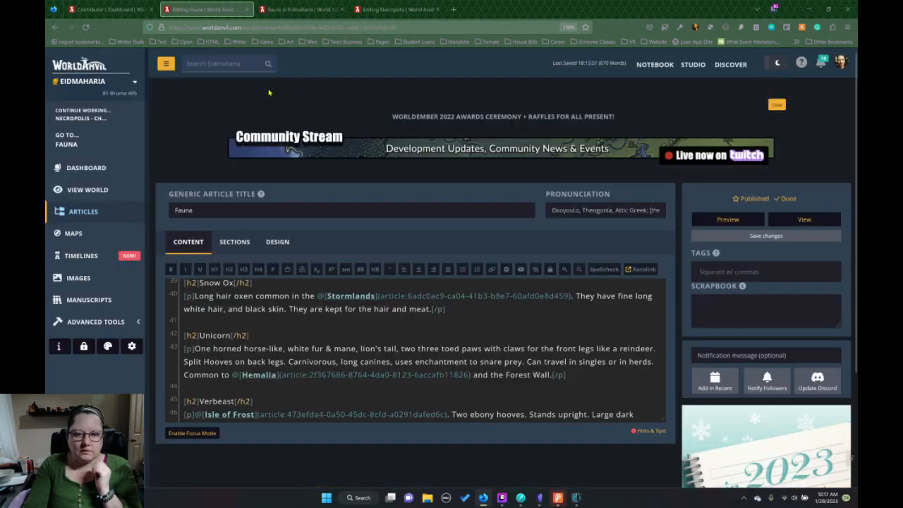
click(90, 210)
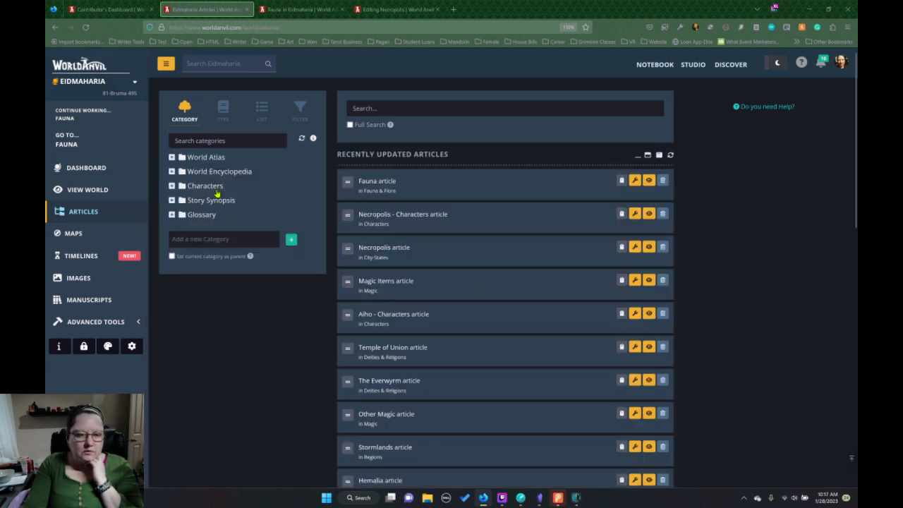
click(172, 172)
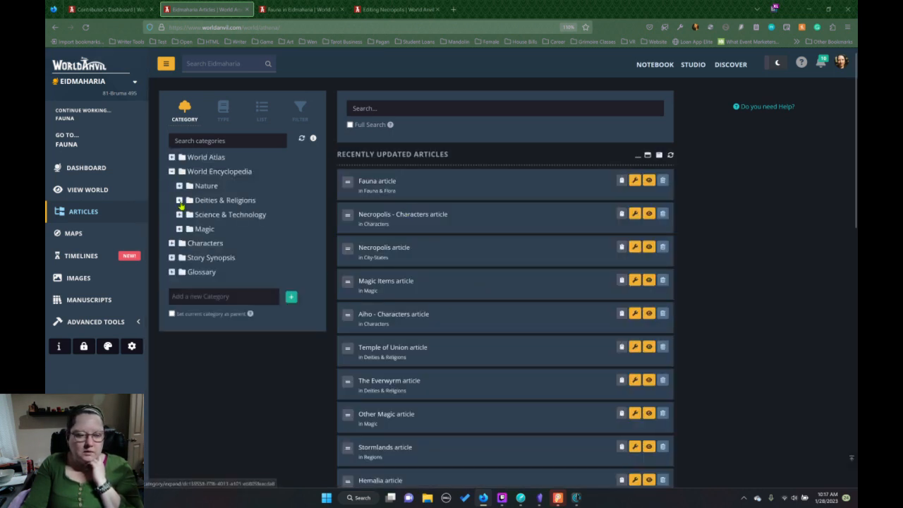
click(179, 200)
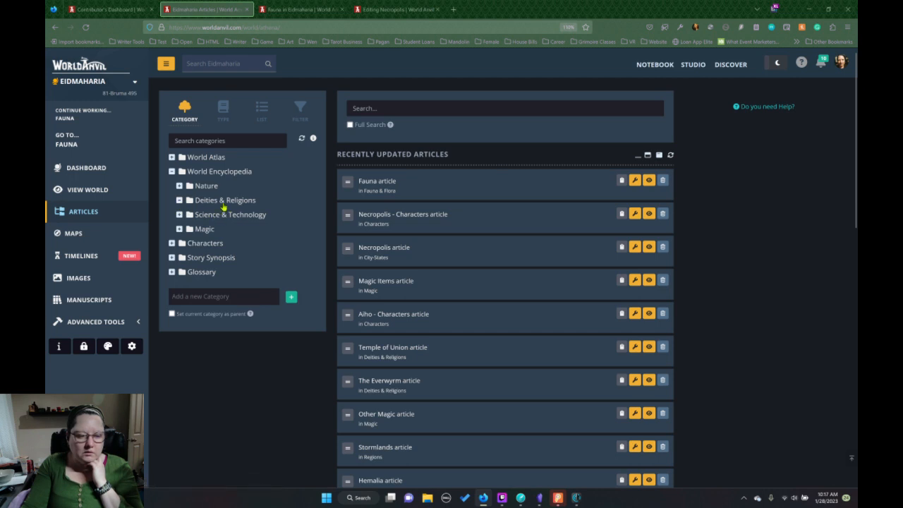
click(224, 201)
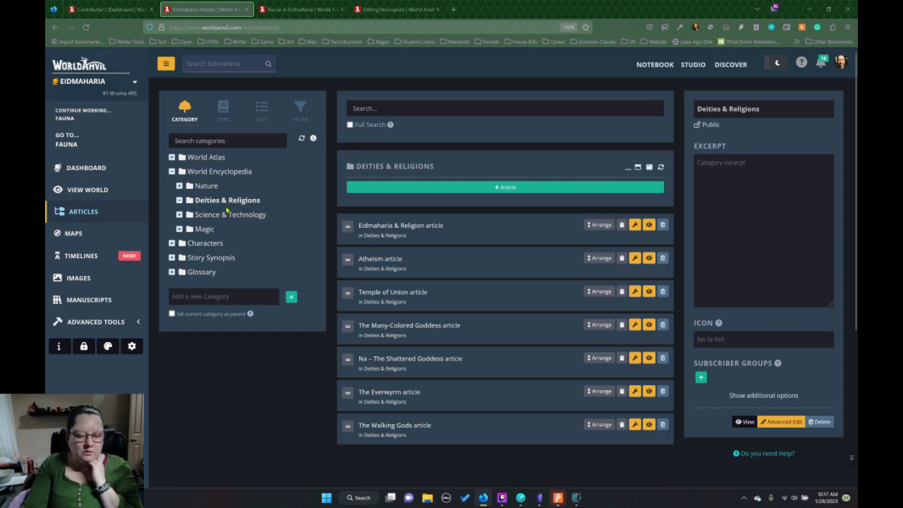
Open the Temple of Union article for editing in a new tab.
right_click(396, 296)
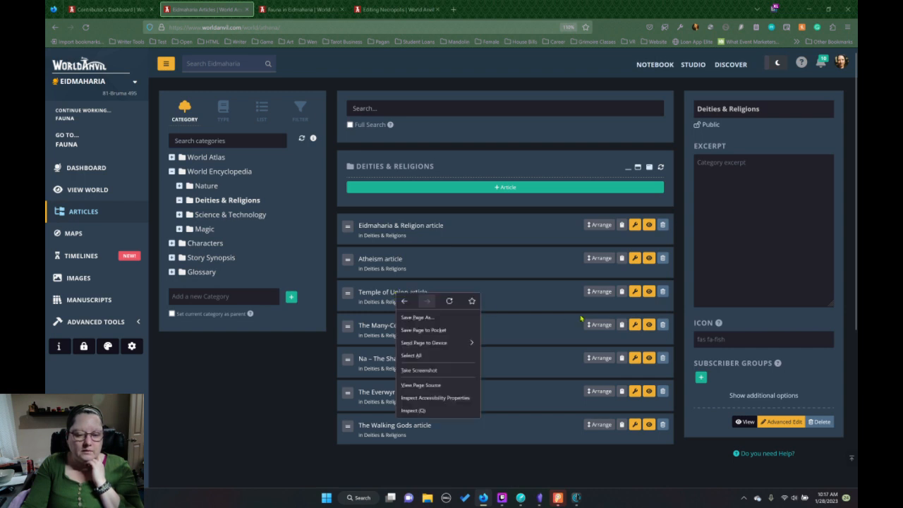
click(596, 311)
right_click(634, 295)
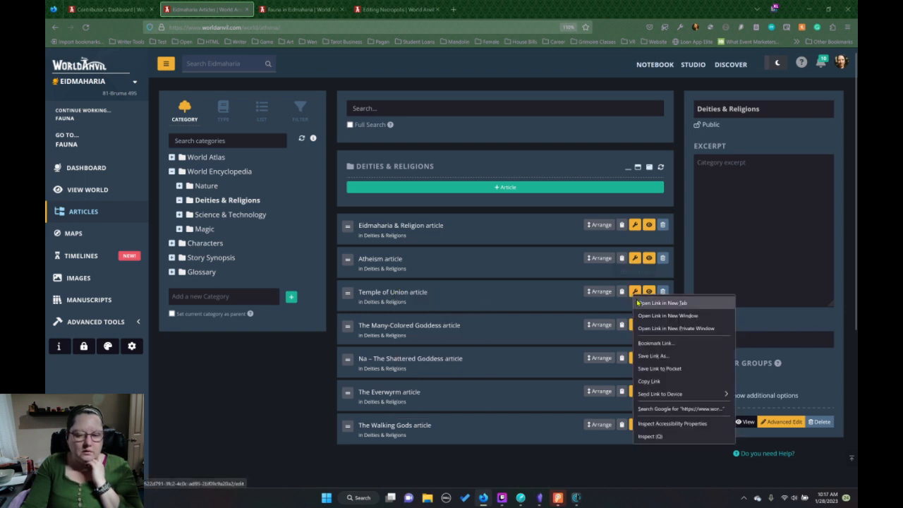
click(662, 303)
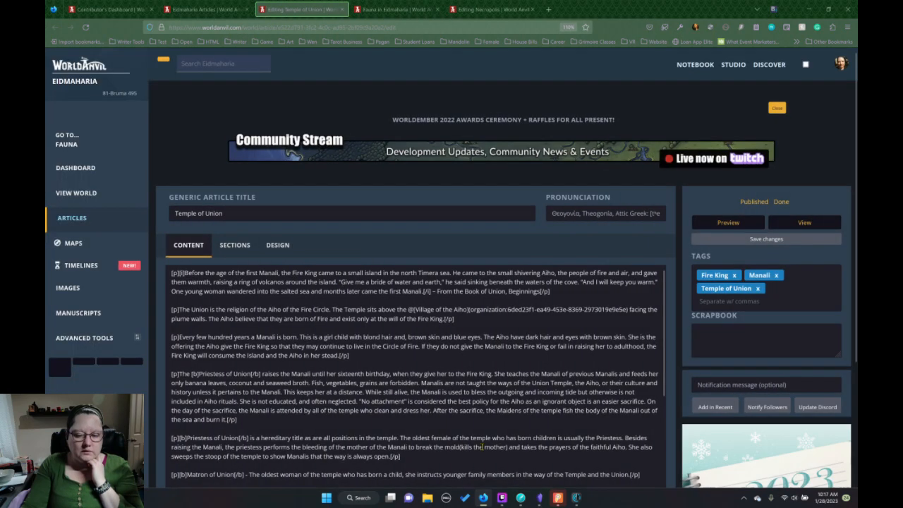
In Obsidian, collapse the 03.City-States and 04.Nature folders in the file list and widen the file sidebar.
click(539, 497)
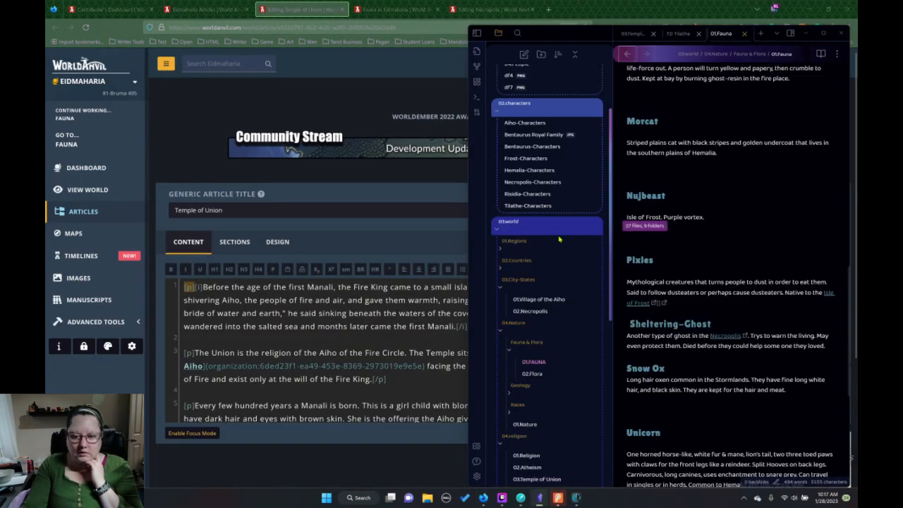
click(502, 290)
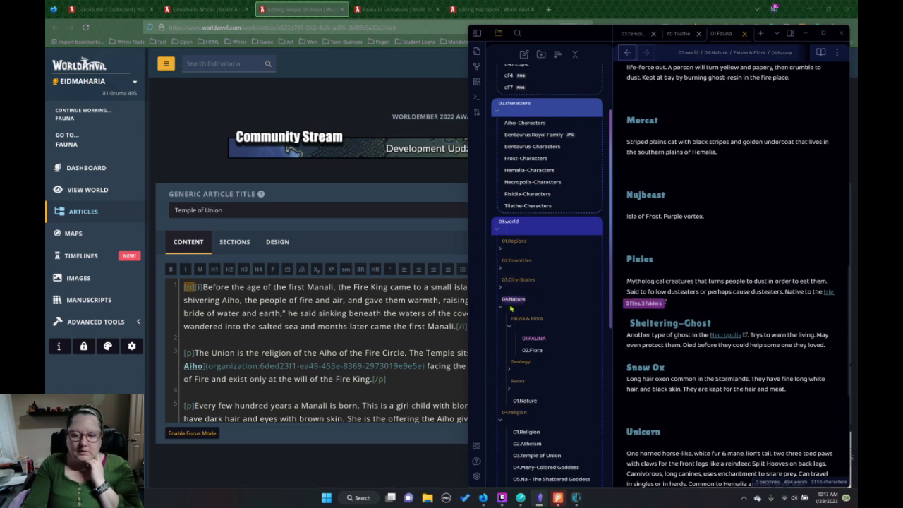
click(501, 308)
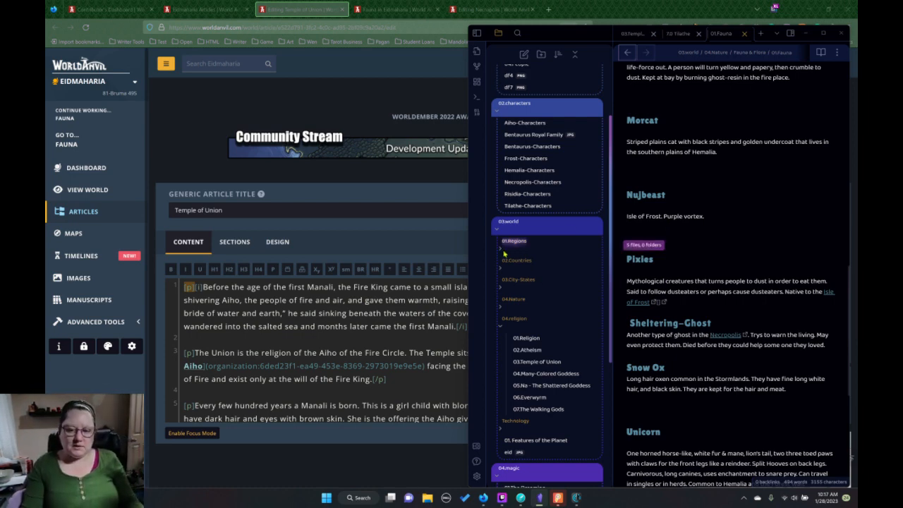
click(823, 34)
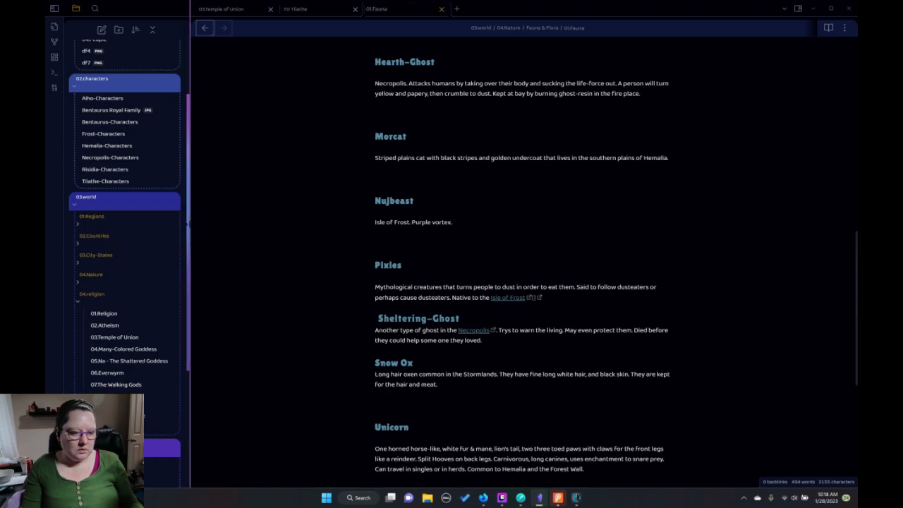
drag(191, 226, 215, 226)
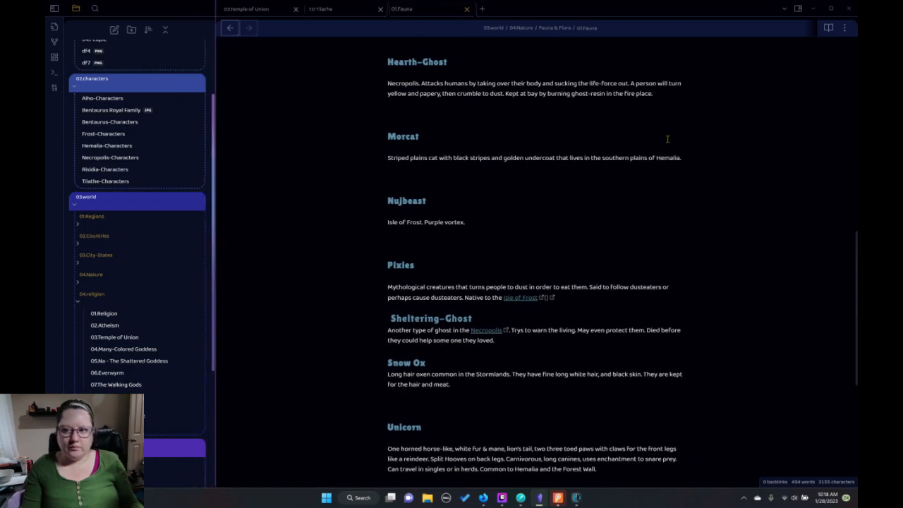
click(831, 8)
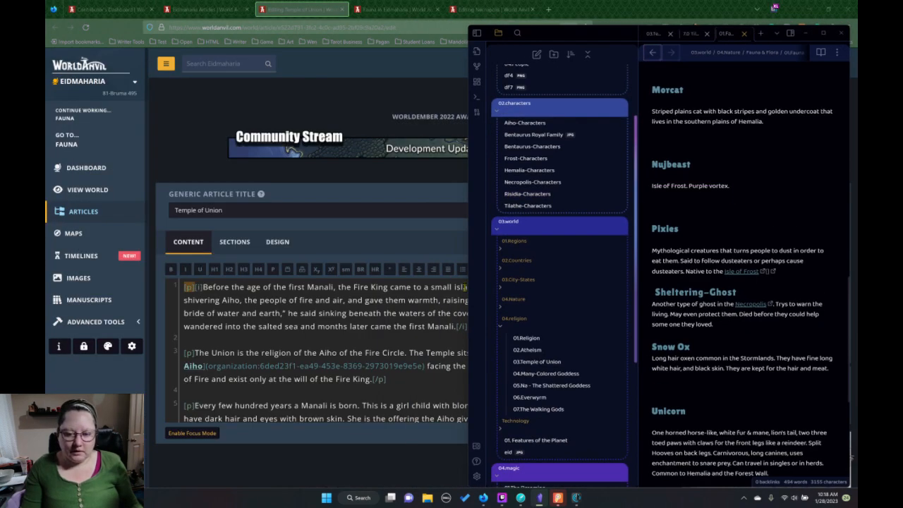
Open the 03.Temple of Union note and compare its text with the content of the World Anvil Temple of Union article.
click(554, 365)
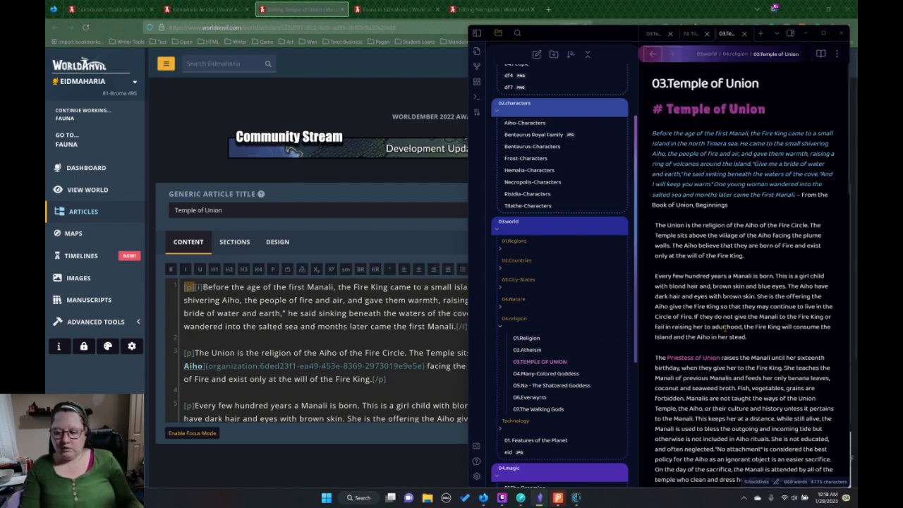
scroll(727, 326, down, 10)
scroll(726, 327, down, 5)
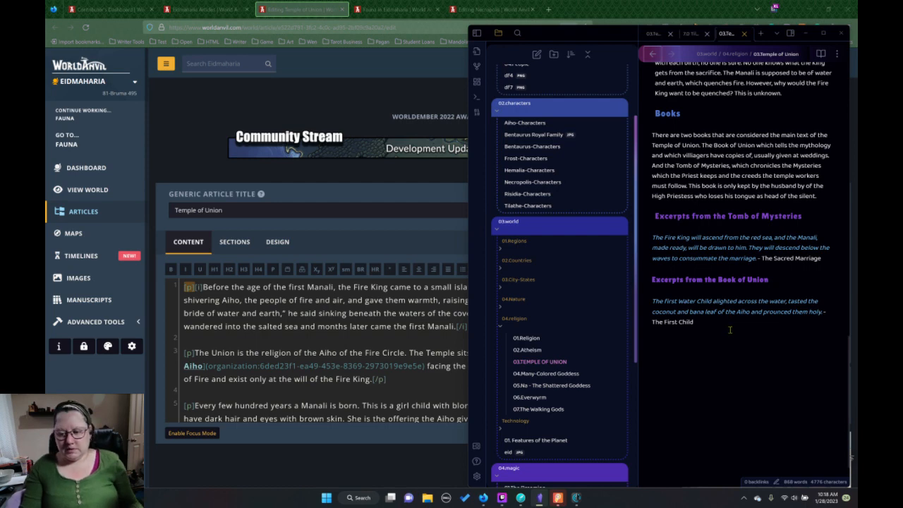
click(355, 319)
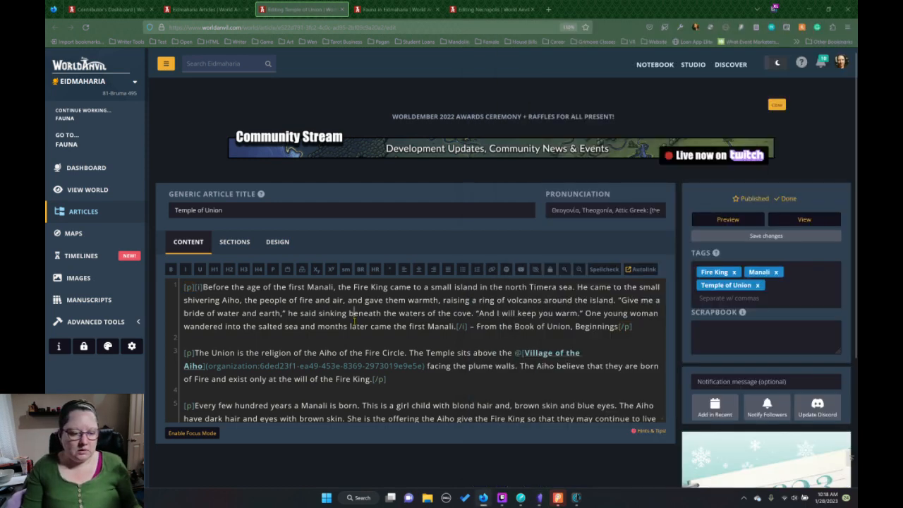
scroll(360, 332, down, 5)
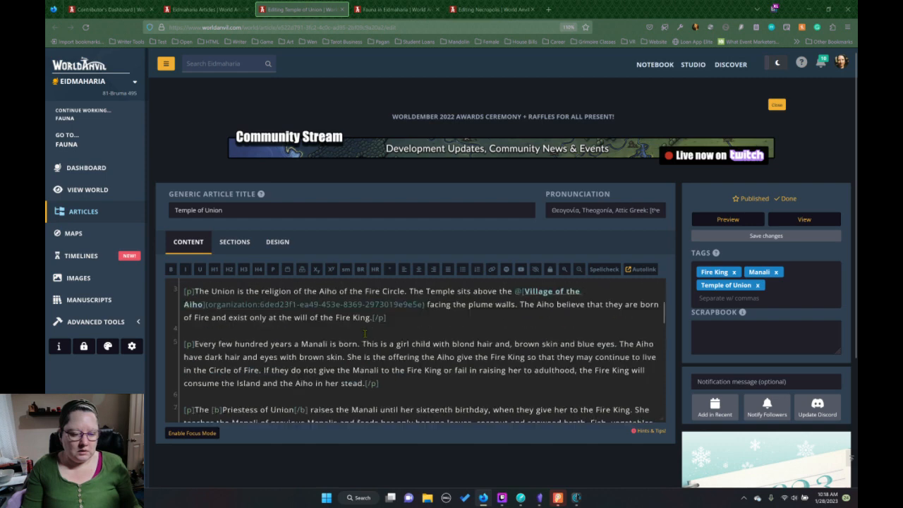
scroll(366, 337, up, 1)
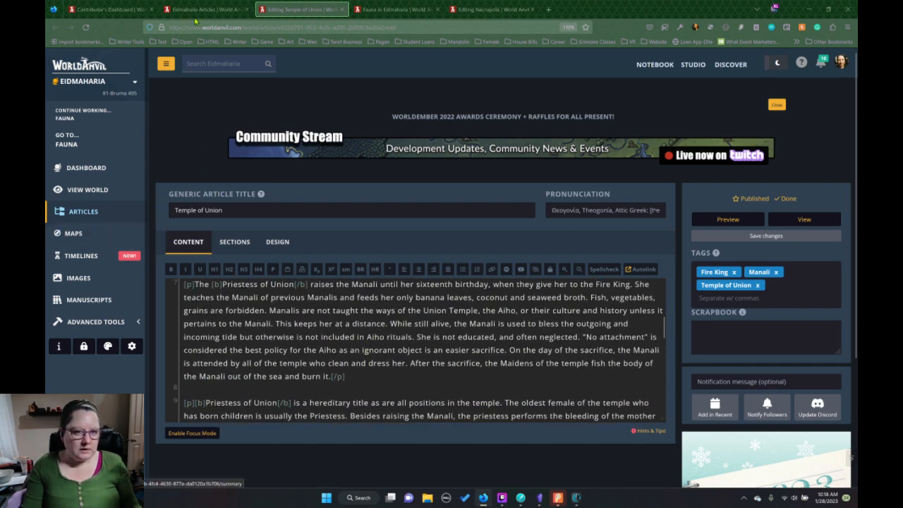
Open The Everwyrm article for editing from World Anvil's Deities & Religions article list and go to the end of its content.
click(83, 211)
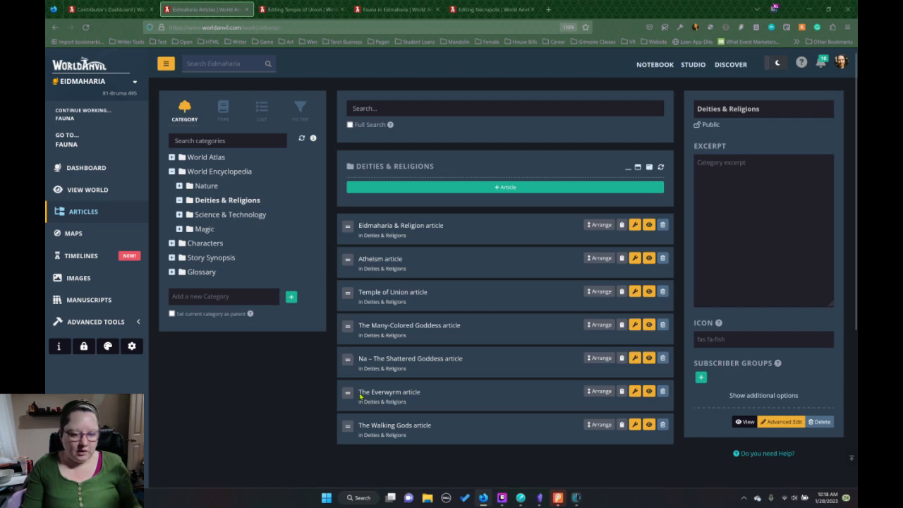
click(635, 392)
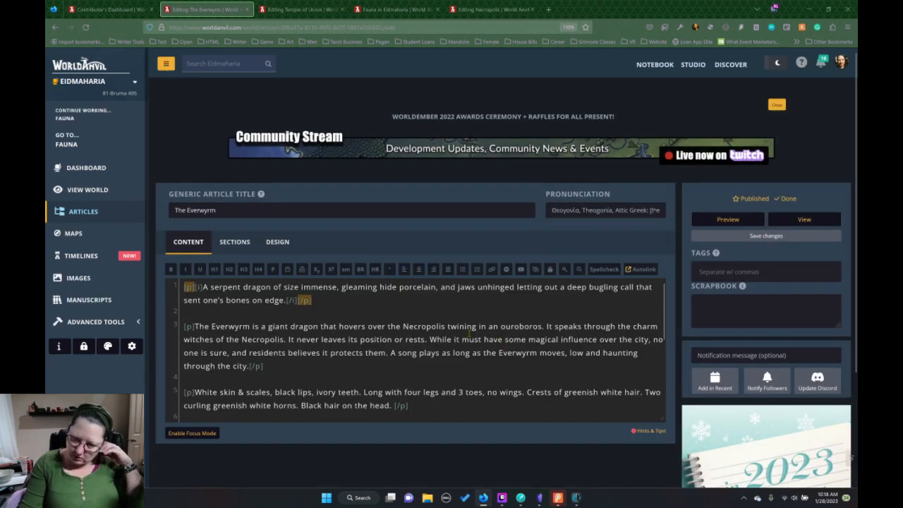
scroll(468, 335, down, 5)
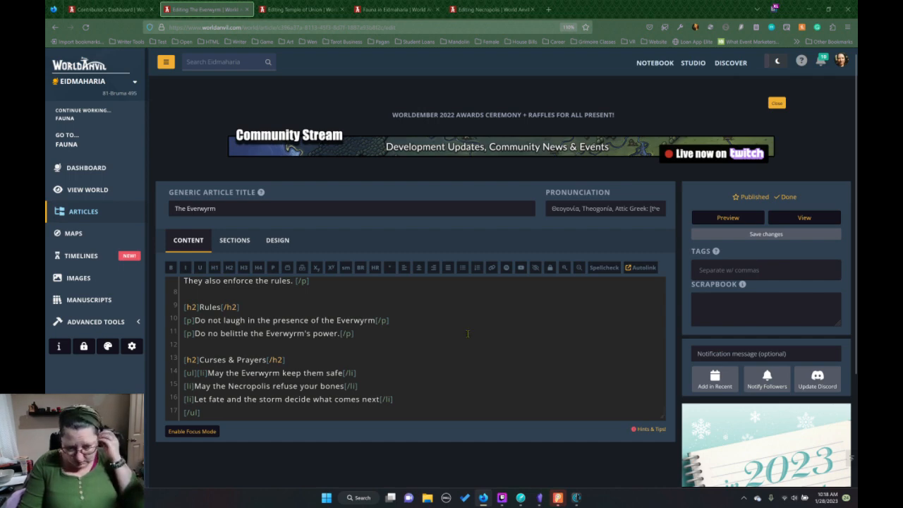
Add a level-2 heading reading "Inscriptions Around the Necropolis" below the Curses & Prayers list, separated by a blank line.
click(243, 409)
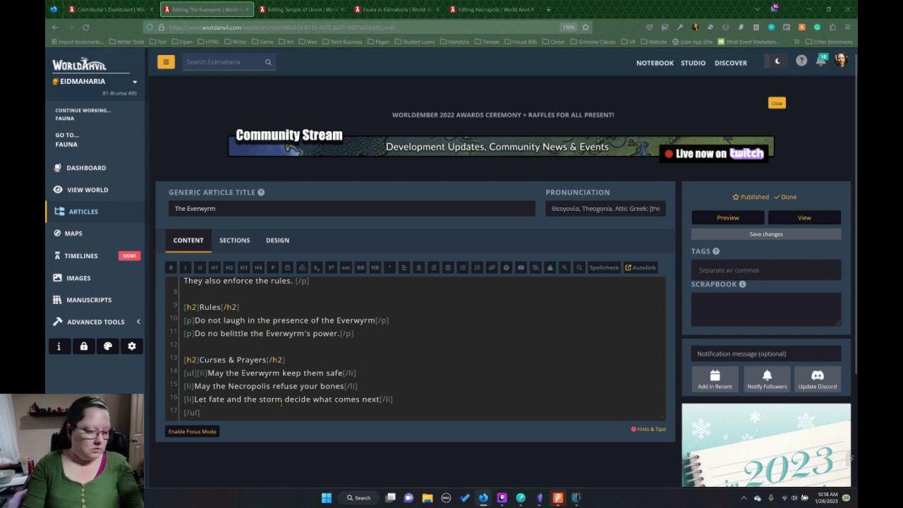
key(Return)
key(Return)
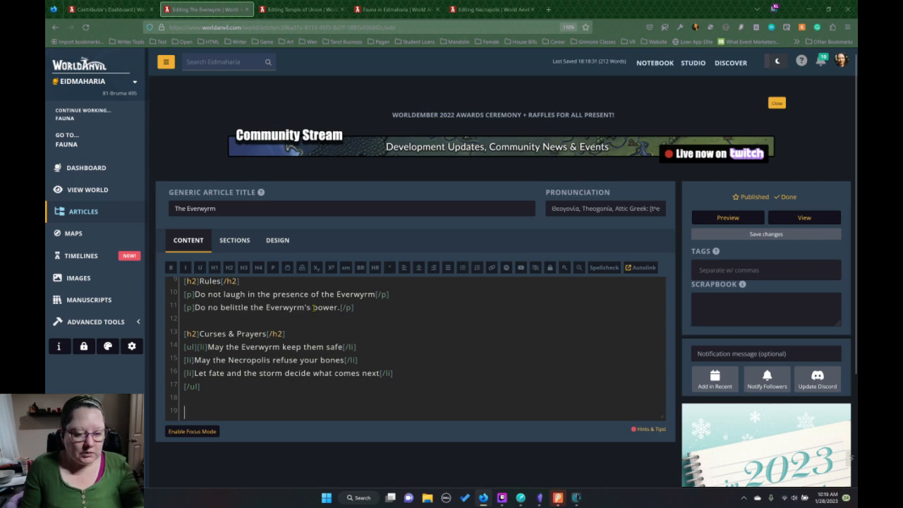
click(230, 267)
text(Inscriptio)
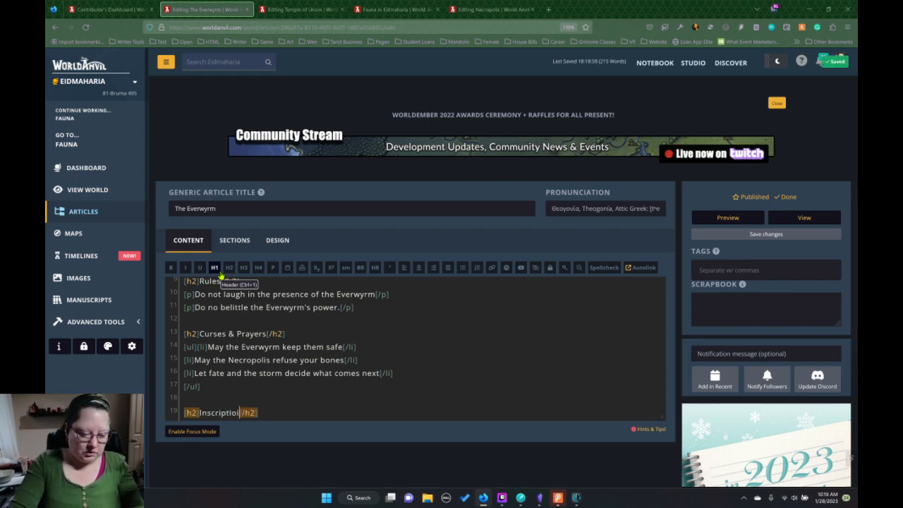
text(ns Aro)
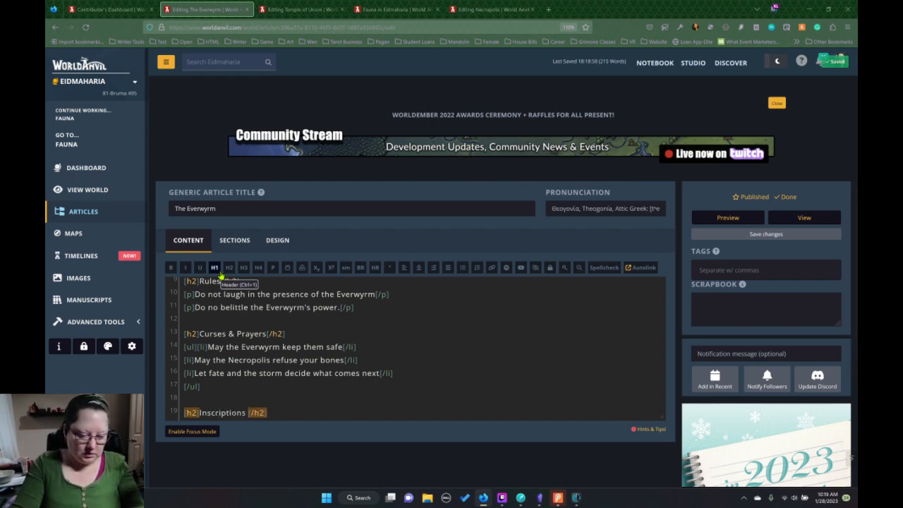
text(und the Necr)
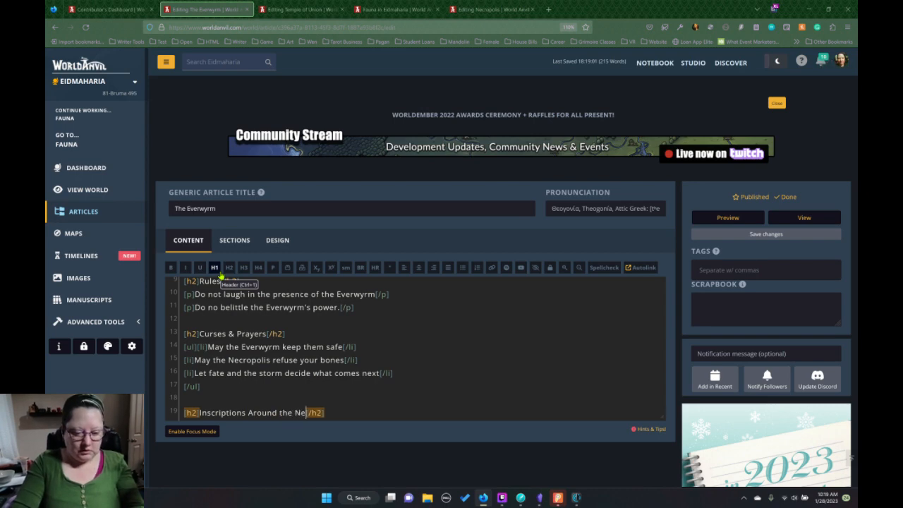
text(opolis)
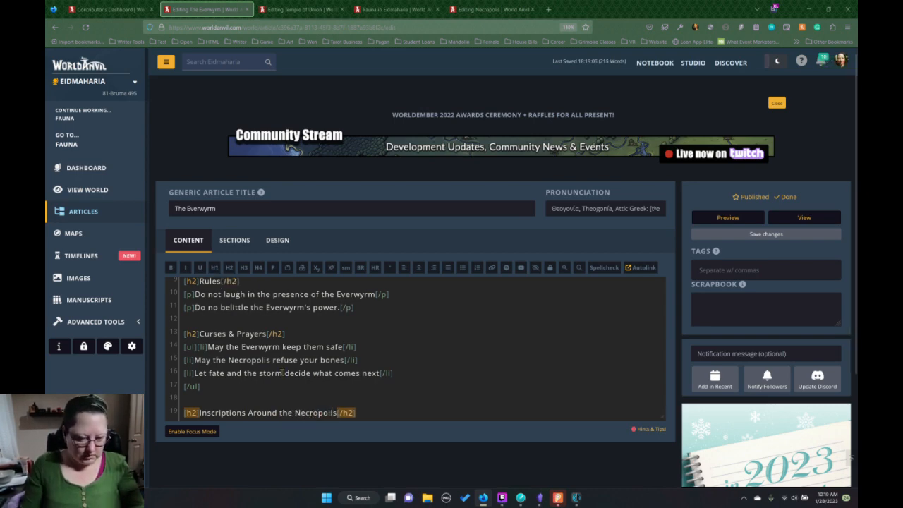
Insert an empty paragraph block on a new line below the Inscriptions Around the Necropolis heading.
click(385, 407)
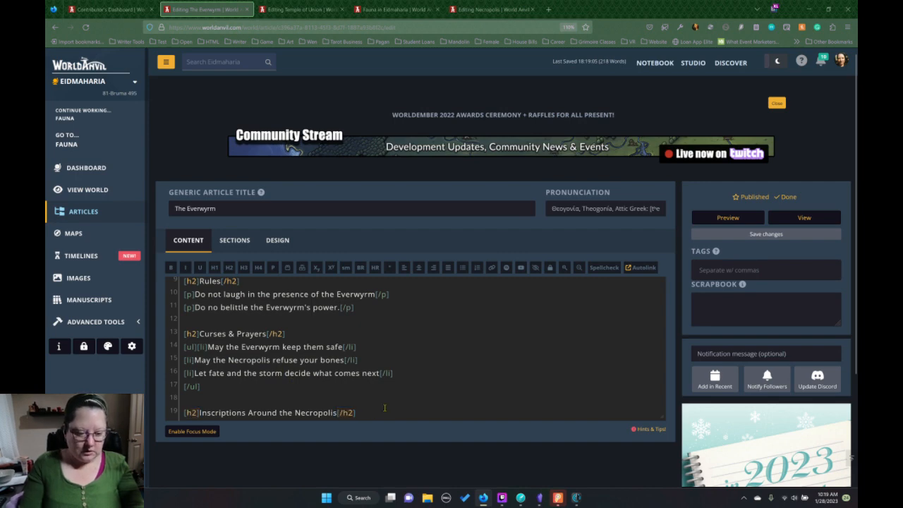
key(Return)
click(273, 268)
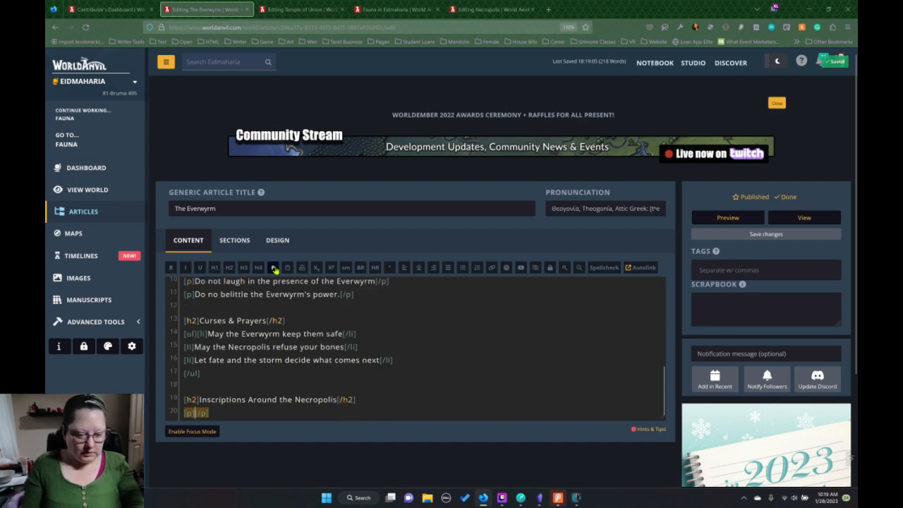
Copy the two opening lines of the Nothing Like the Sun chapter in Dabble into the empty paragraph of The Everwyrm article.
click(520, 498)
scroll(579, 303, up, 10)
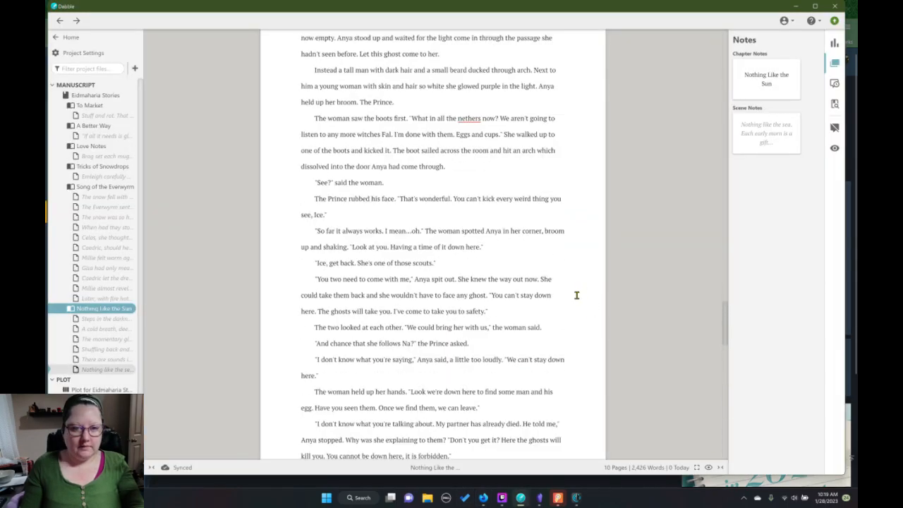
scroll(560, 302, up, 15)
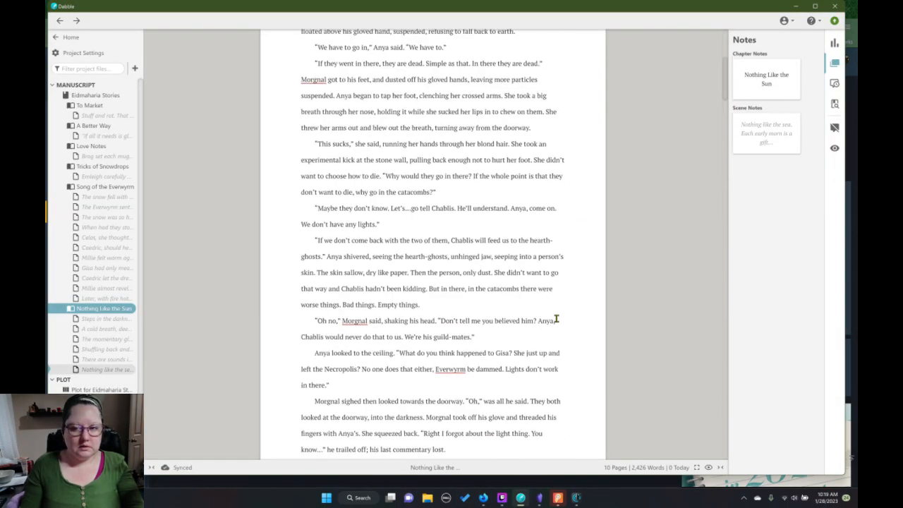
scroll(558, 315, up, 1)
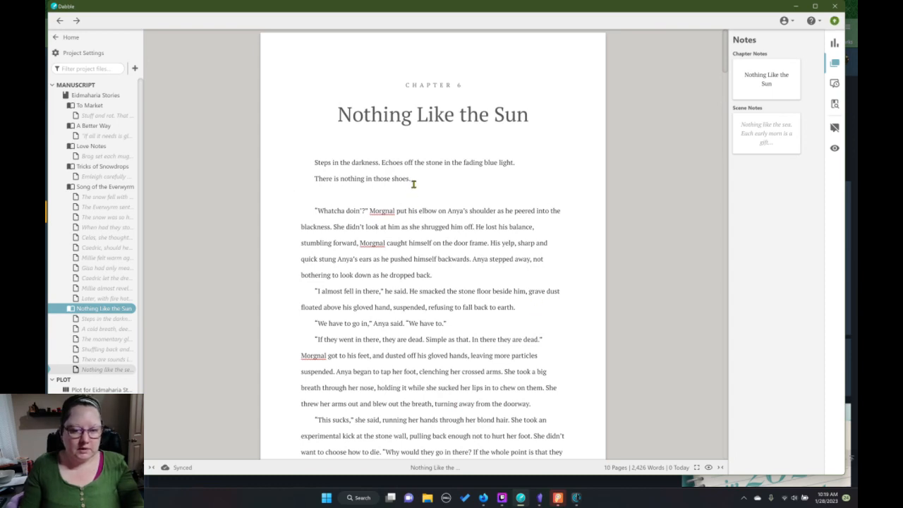
drag(411, 179, 313, 165)
key(ctrl+c)
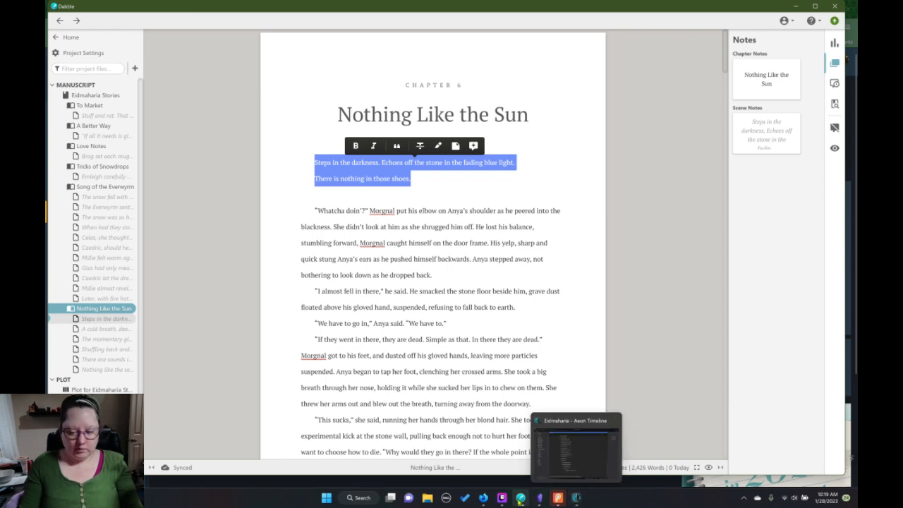
mouse_move(520, 501)
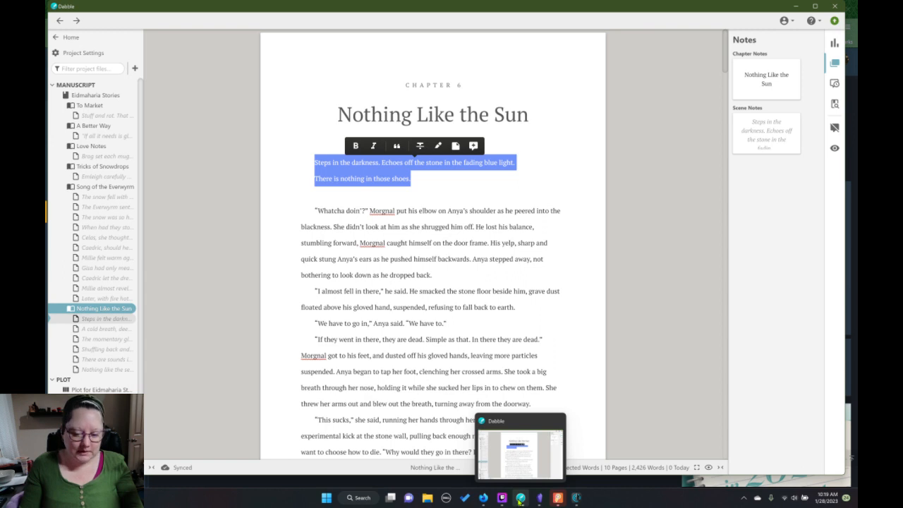
mouse_move(485, 501)
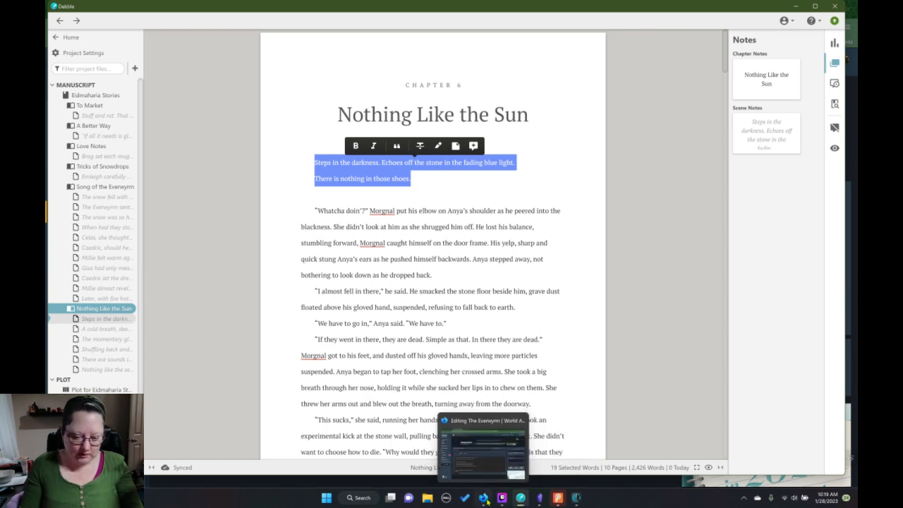
click(484, 500)
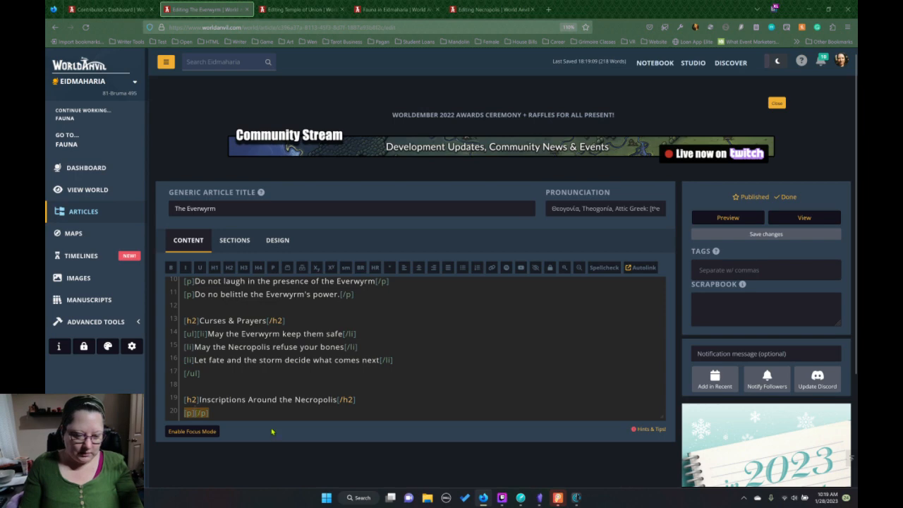
key(ctrl+v)
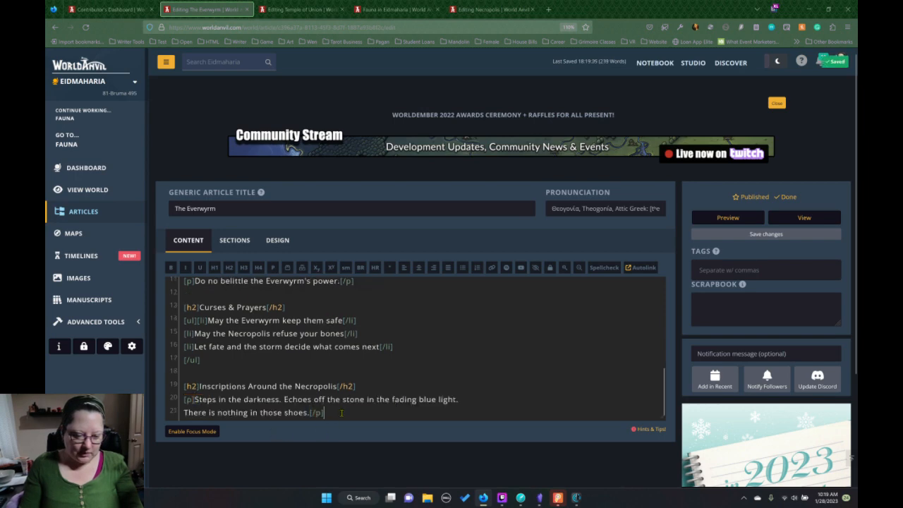
Insert another empty paragraph block on a new line after the "There is nothing in those shoes." inscription.
click(332, 412)
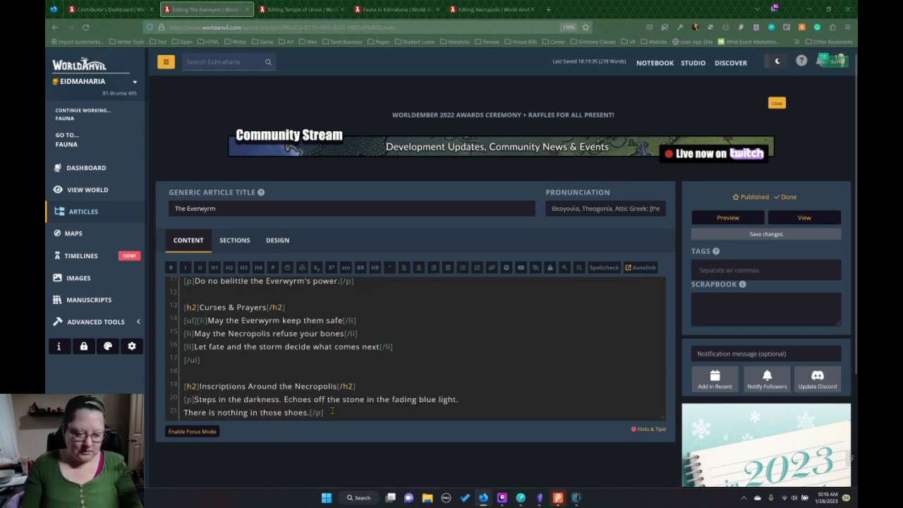
key(Return)
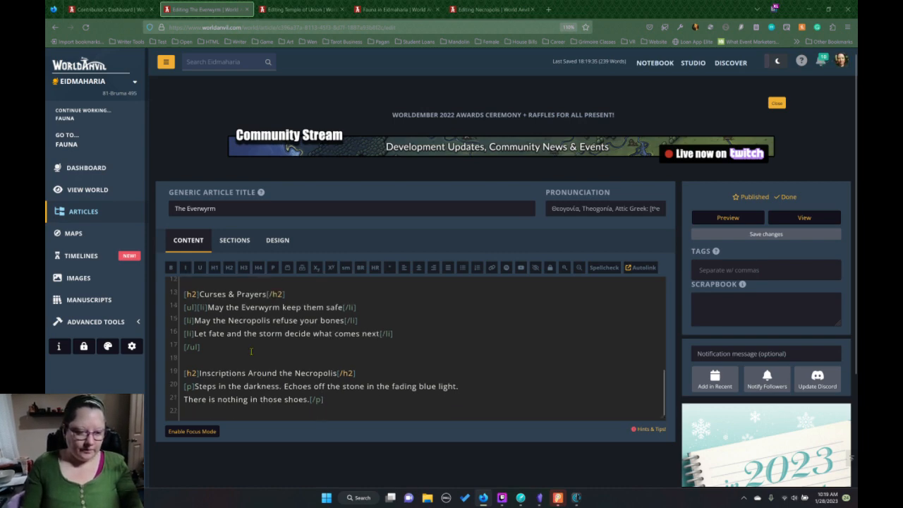
click(273, 271)
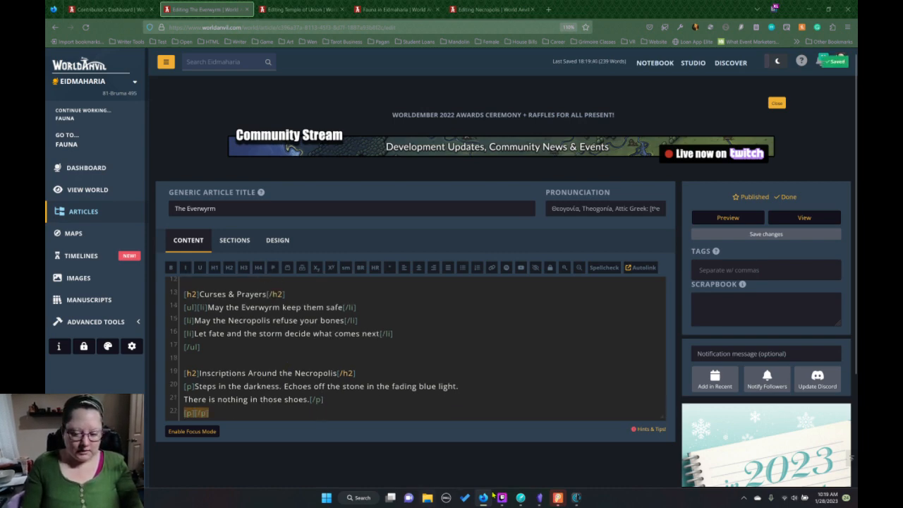
Copy the "A cold breath, deep inside the lungs" inscription from Dabble into The Everwyrm article's empty paragraph, and add another empty paragraph on a new line below.
click(575, 498)
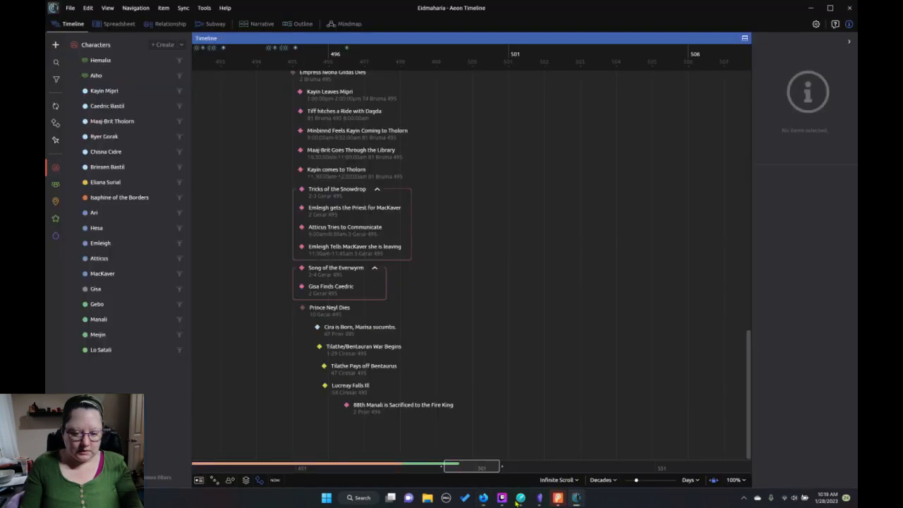
click(521, 498)
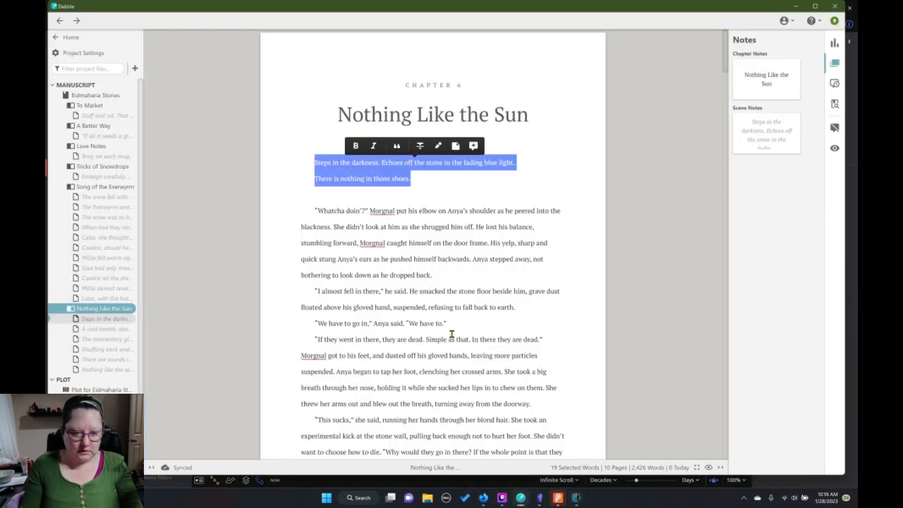
scroll(452, 333, down, 15)
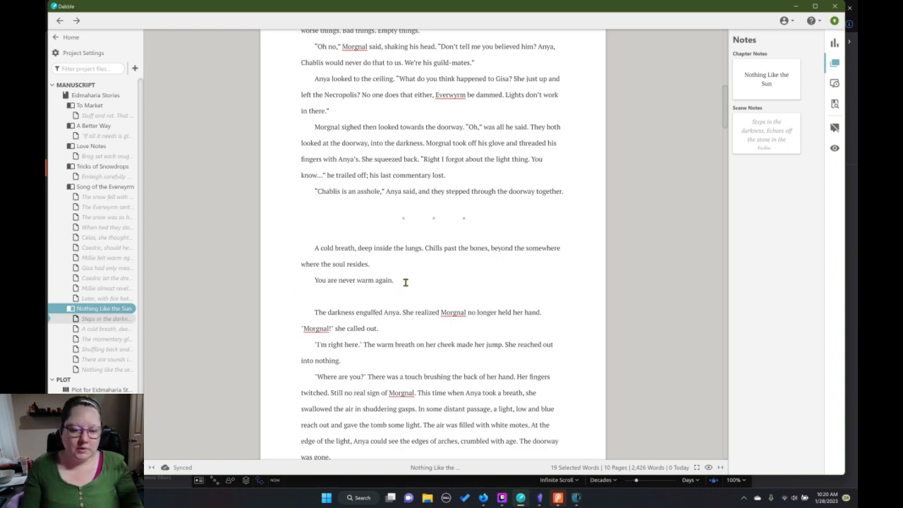
drag(402, 281, 309, 247)
key(ctrl+c)
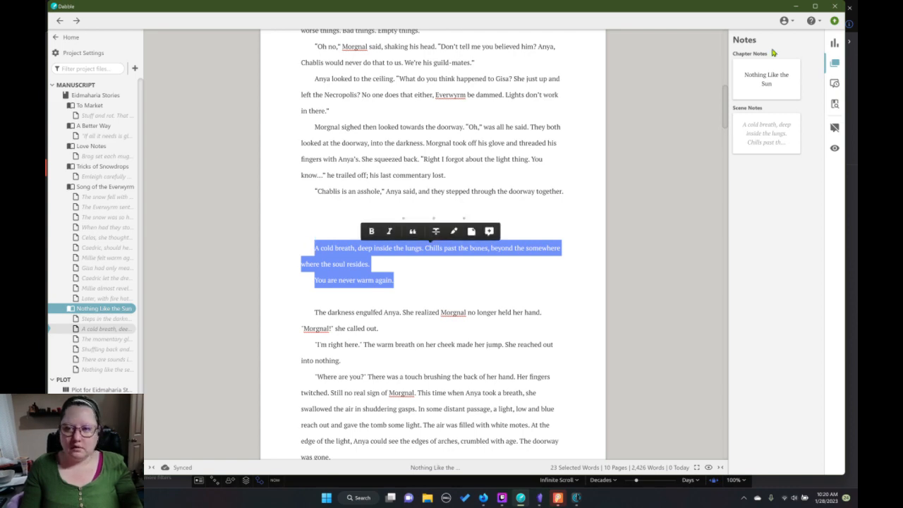
click(796, 7)
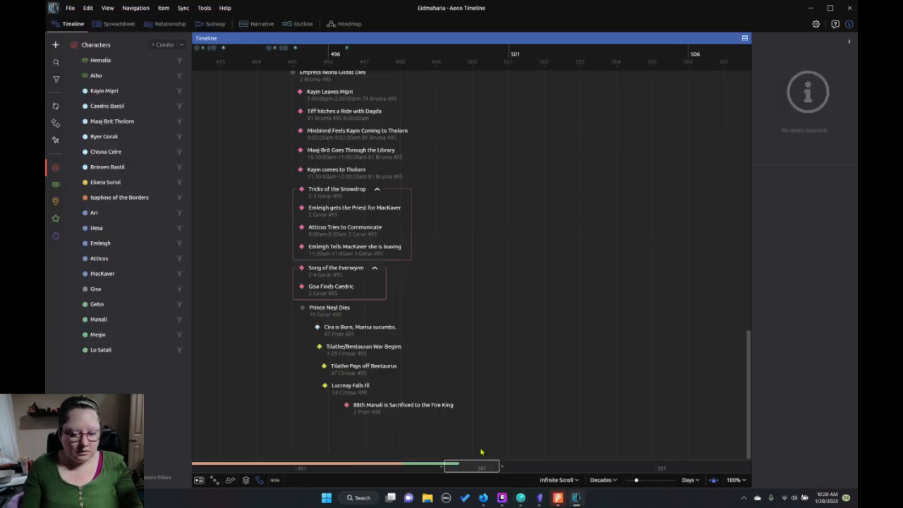
click(483, 498)
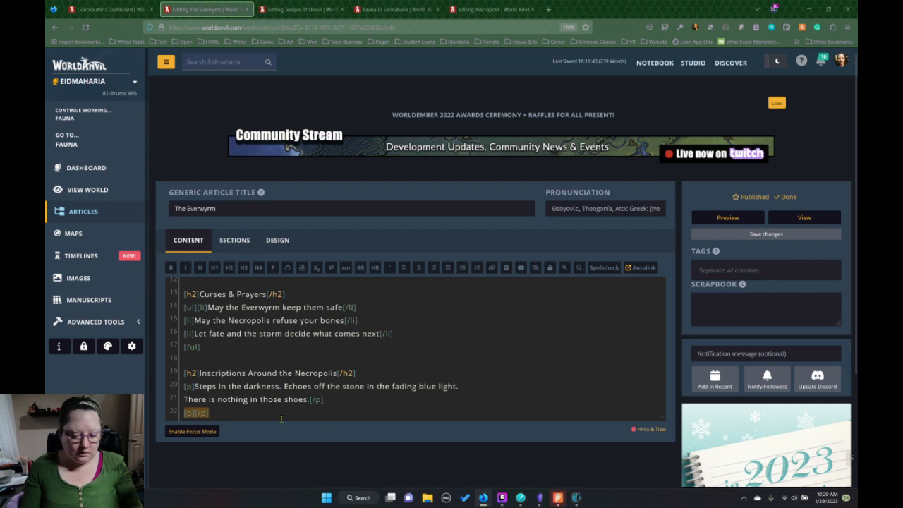
key(ctrl+v)
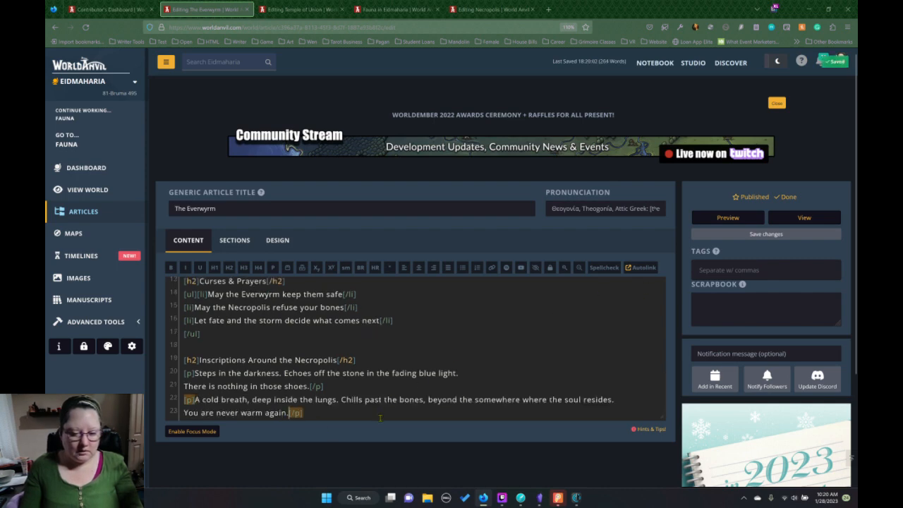
key(Return)
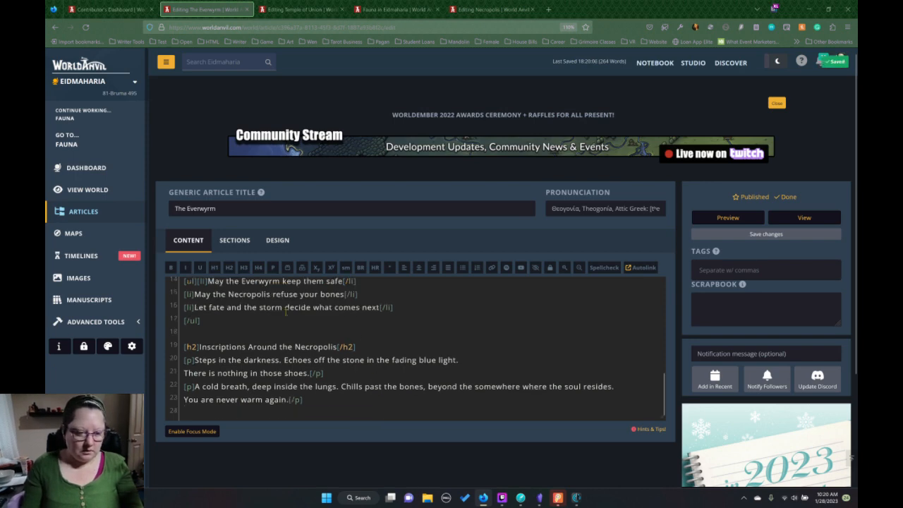
click(273, 268)
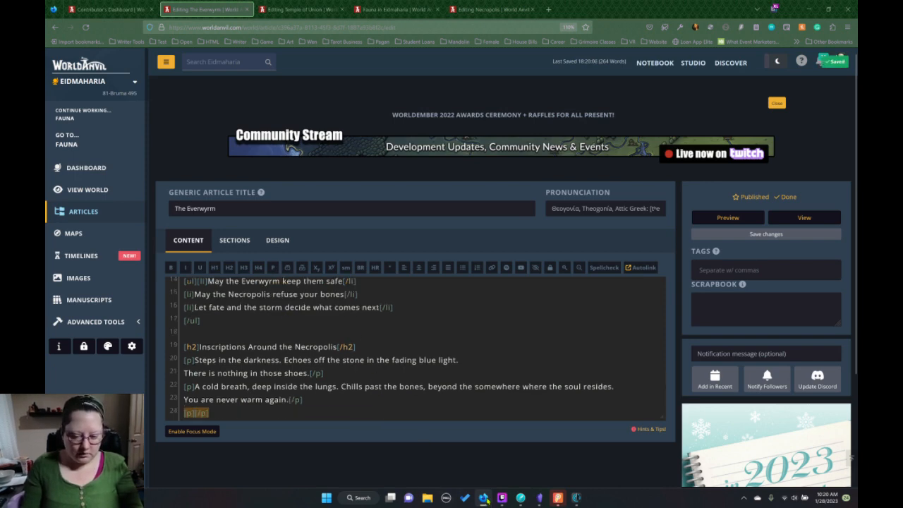
In Dabble, insert the missing "is" in the next scene's inscription so it reads "There is loneliness in darkness.".
mouse_move(485, 499)
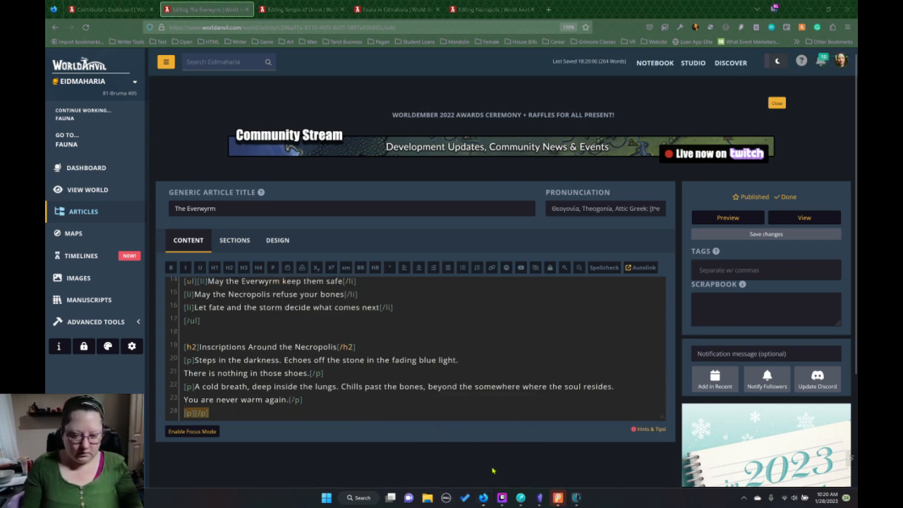
click(521, 497)
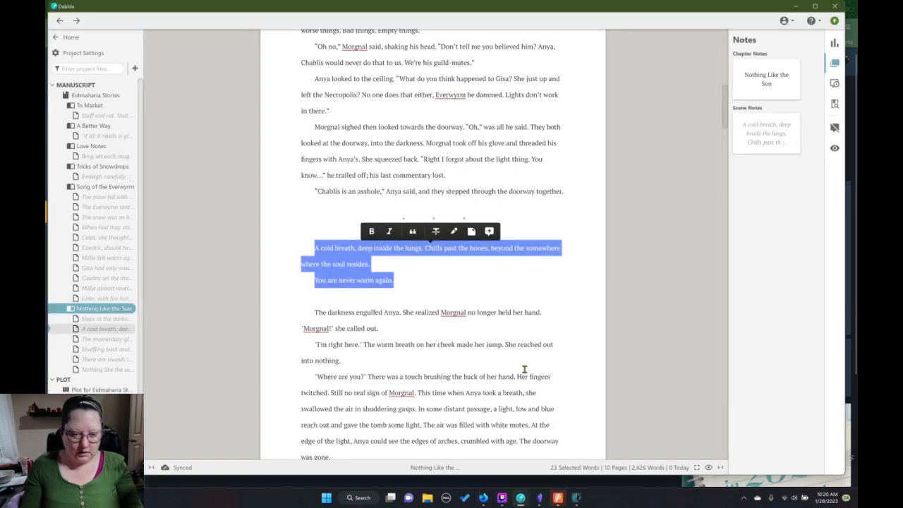
scroll(522, 372, down, 3)
scroll(522, 373, down, 5)
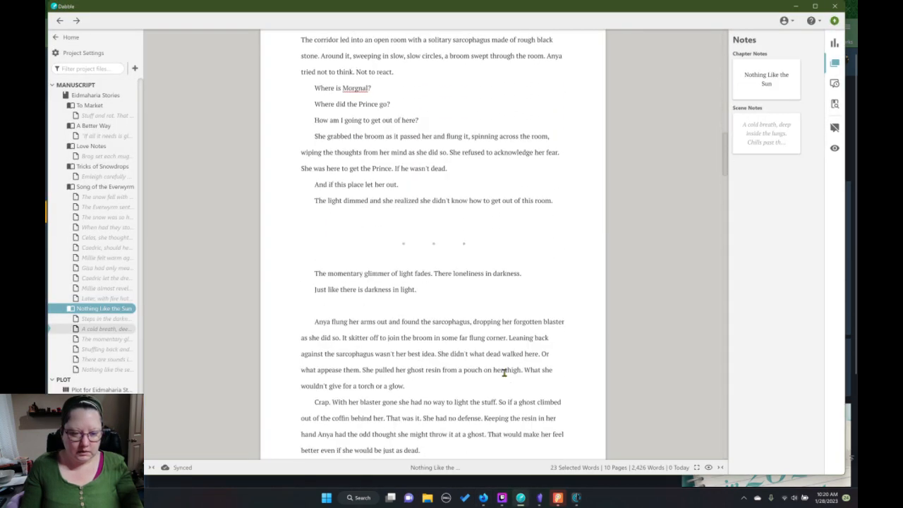
drag(420, 289, 302, 277)
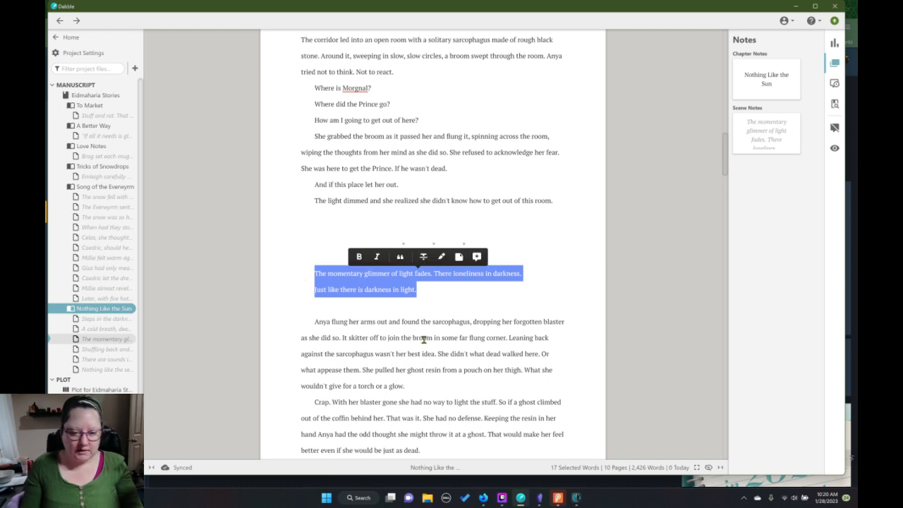
click(453, 273)
text(is)
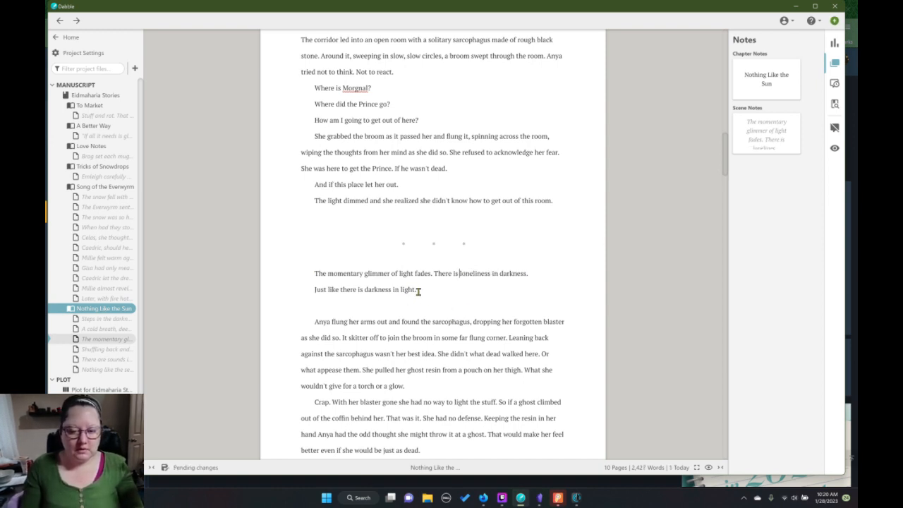
Copy both lines of the "The momentary glimmer of light fades" inscription into The Everwyrm article's empty paragraph, and add an empty paragraph on a new line.
drag(422, 291, 314, 273)
key(ctrl+c)
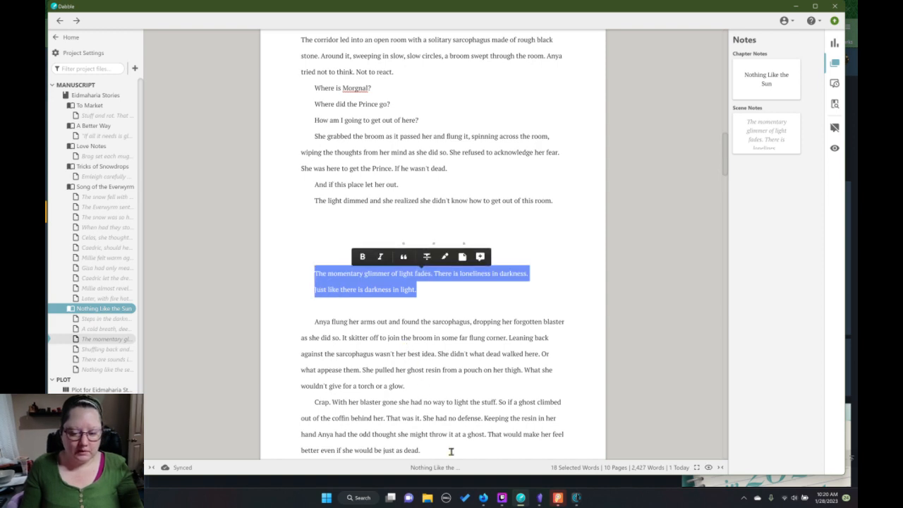
mouse_move(482, 500)
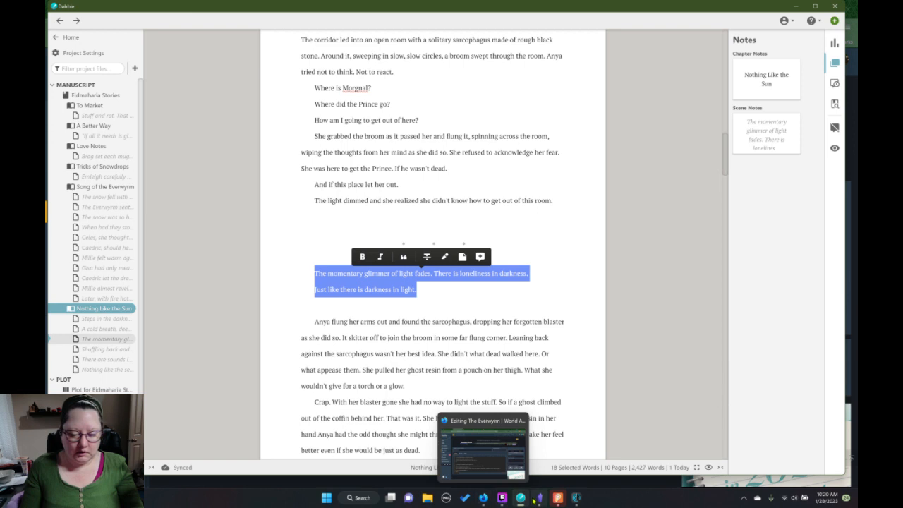
click(486, 500)
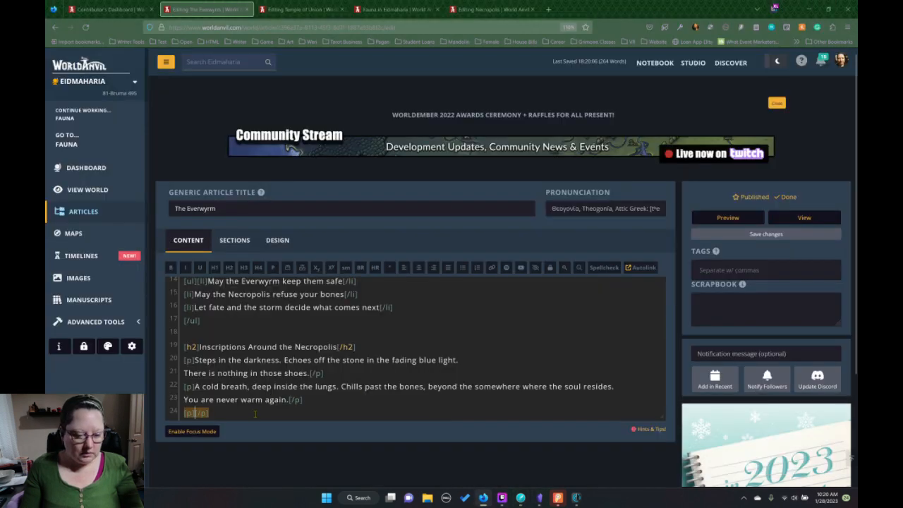
key(ctrl+v)
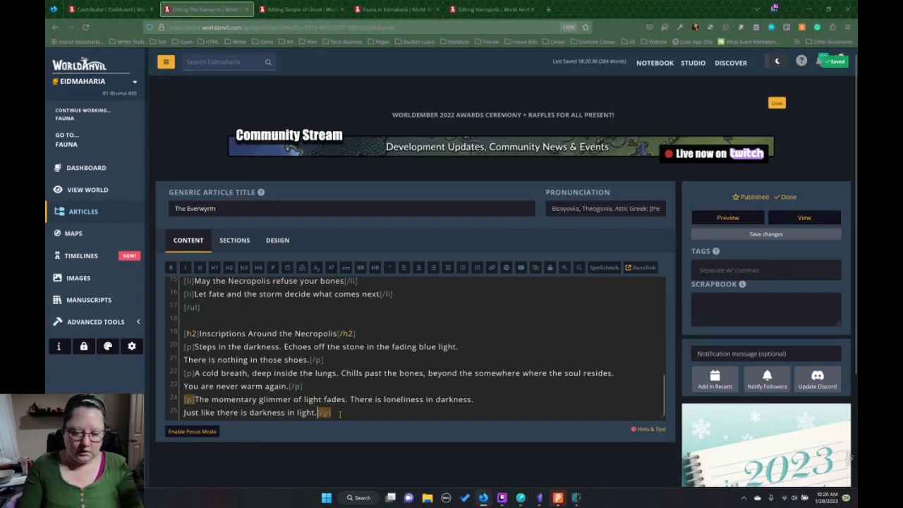
key(Return)
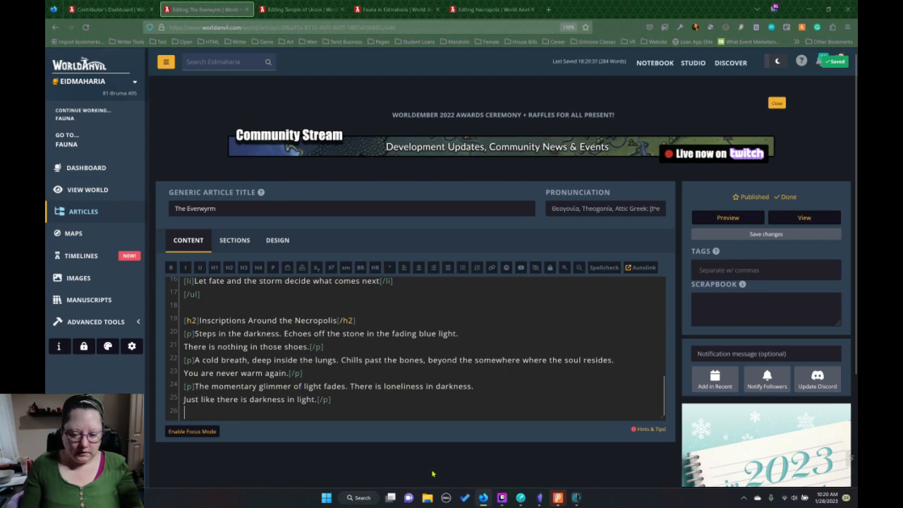
Copy the two-line "Shuffling back and forth, each step farther from oblivion." inscription from Dabble into the empty paragraph of The Everwyrm article.
click(521, 498)
scroll(477, 386, down, 3)
scroll(476, 387, down, 10)
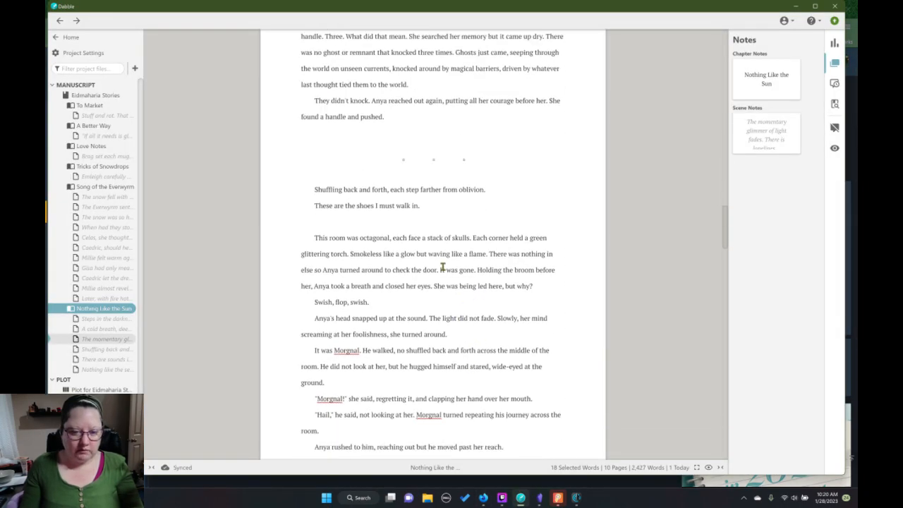
drag(420, 206, 317, 191)
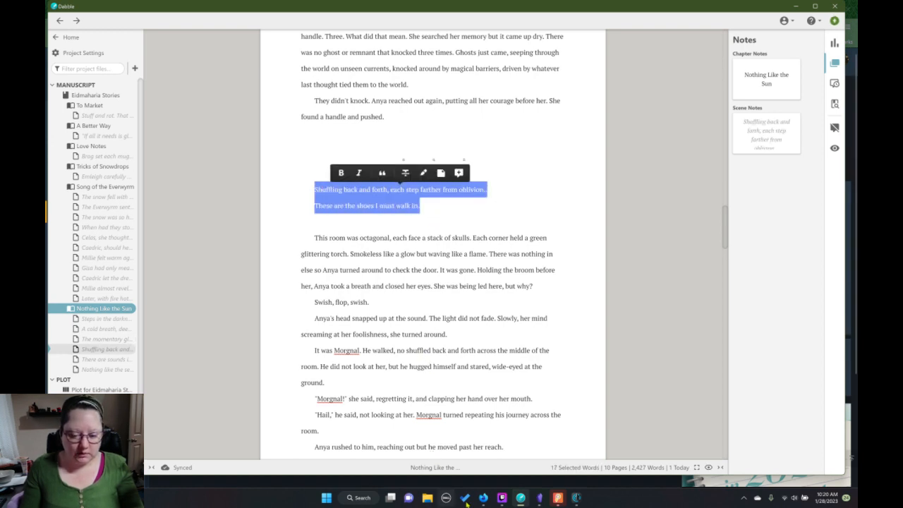
mouse_move(489, 502)
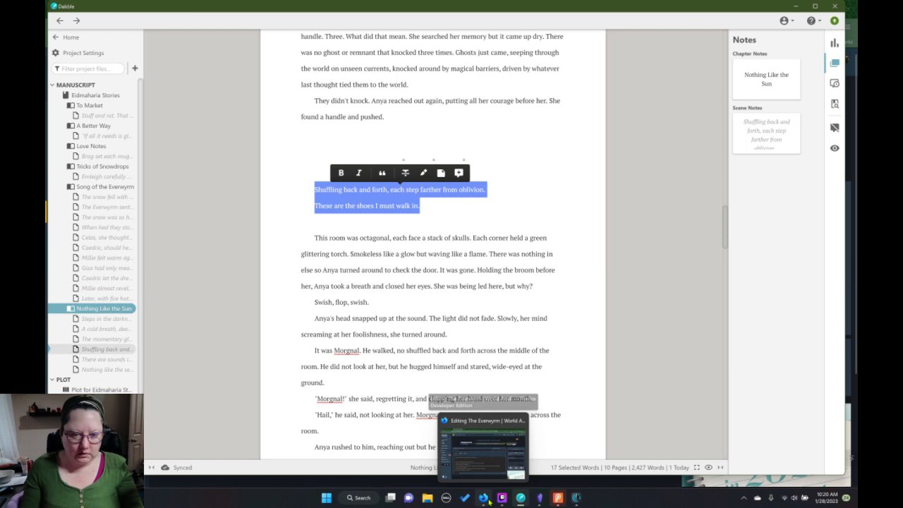
mouse_move(520, 499)
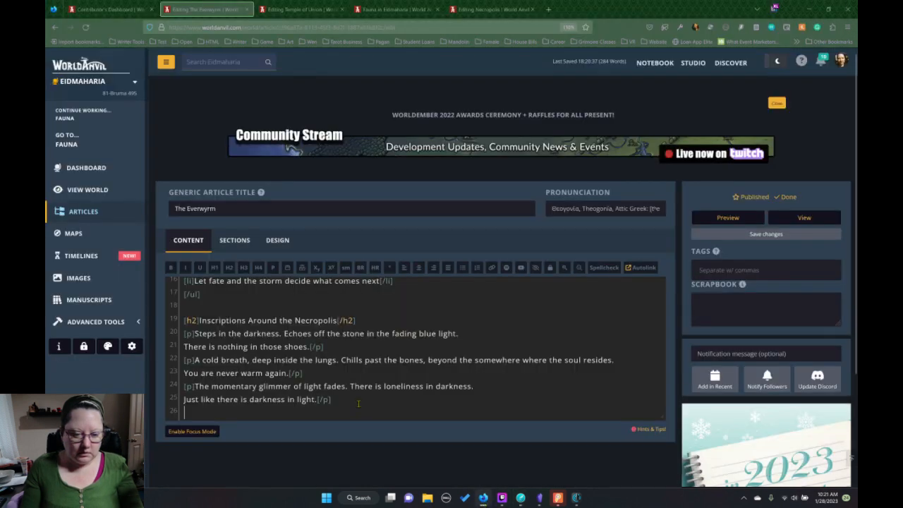
click(486, 499)
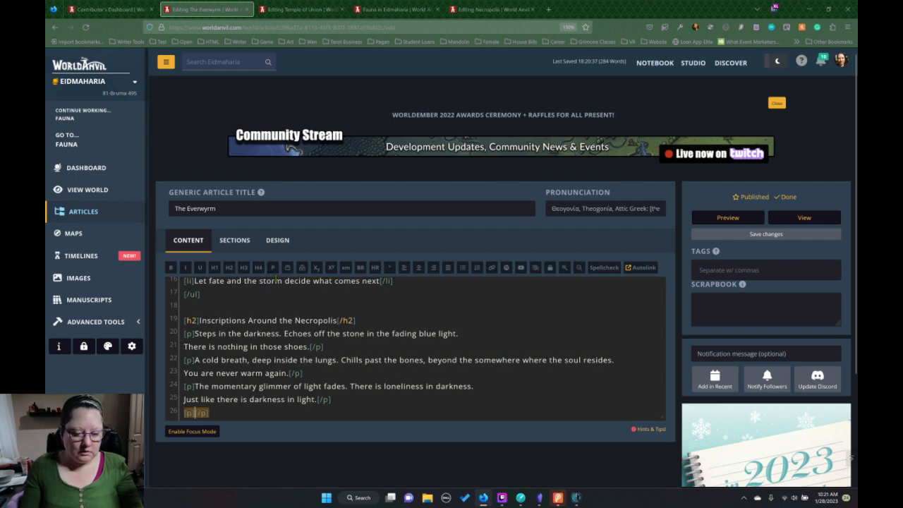
text([p]Shuffling back and forth, each step farther from oblivion. These are the shoes I must walk in.[/p])
Copy the two-line "There are sounds in my heart" inscription from Dabble into a new paragraph block at the end of The Everwyrm article.
key(alt+Tab)
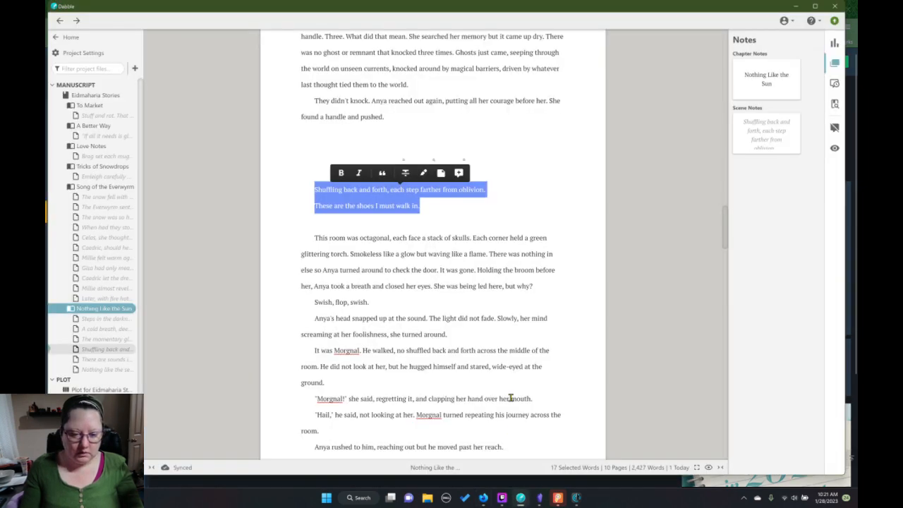
scroll(509, 381, down, 10)
scroll(508, 367, down, 1)
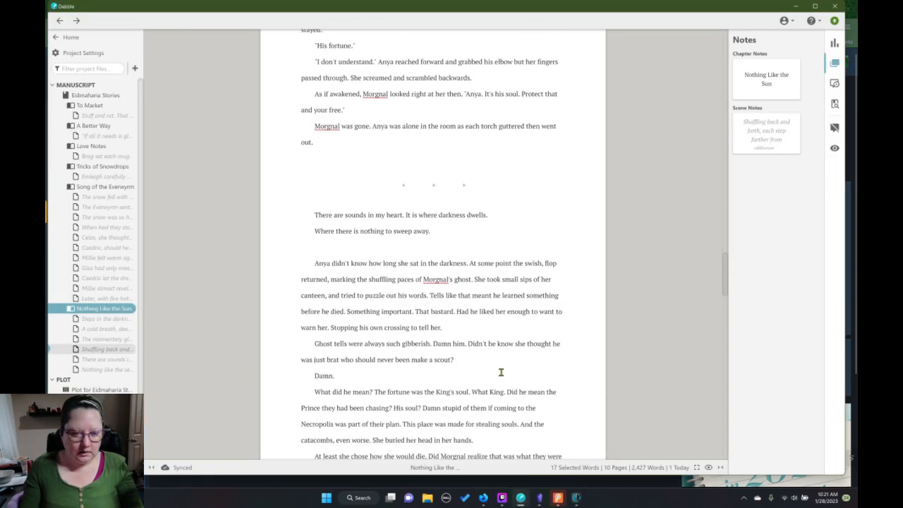
drag(438, 234, 309, 219)
key(ctrl+c)
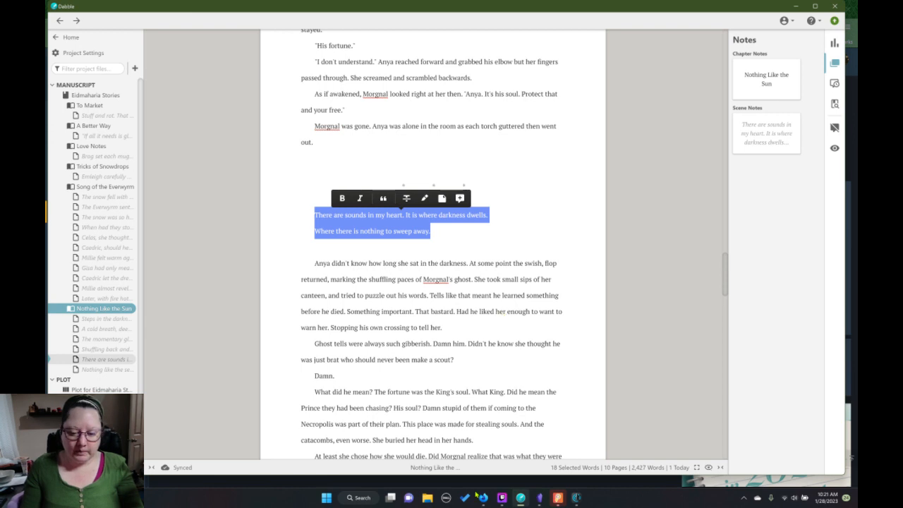
mouse_move(524, 500)
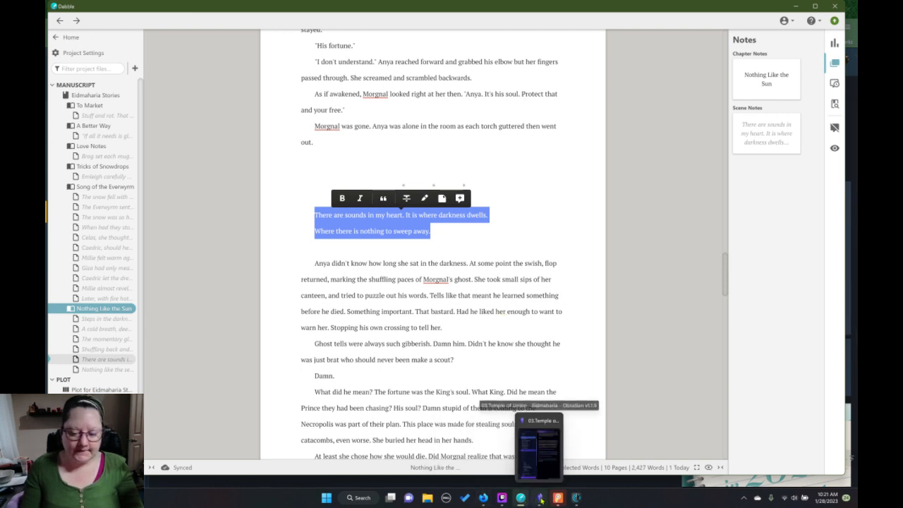
mouse_move(483, 501)
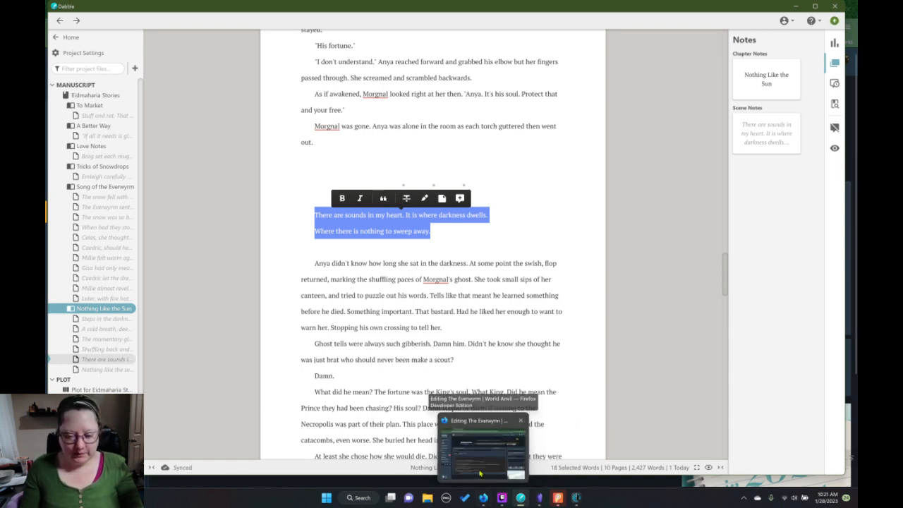
click(479, 472)
click(368, 410)
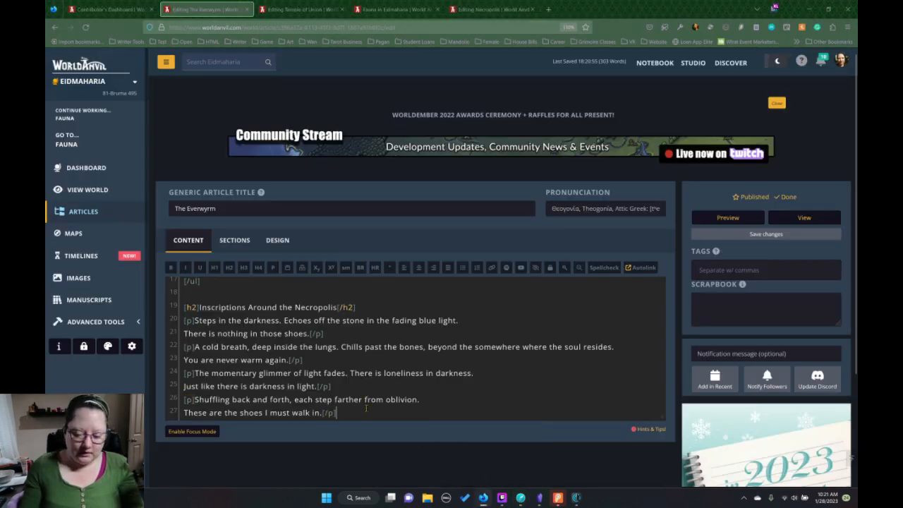
key(Return)
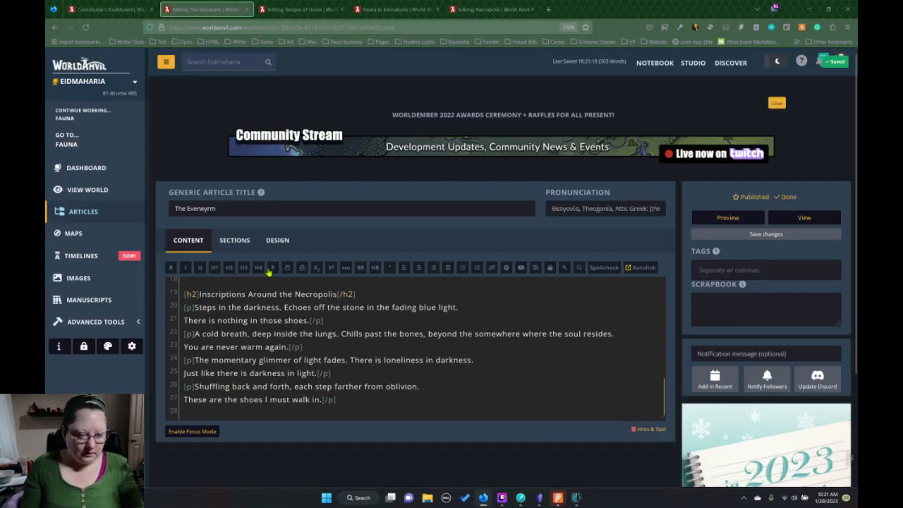
click(271, 268)
key(ctrl+v)
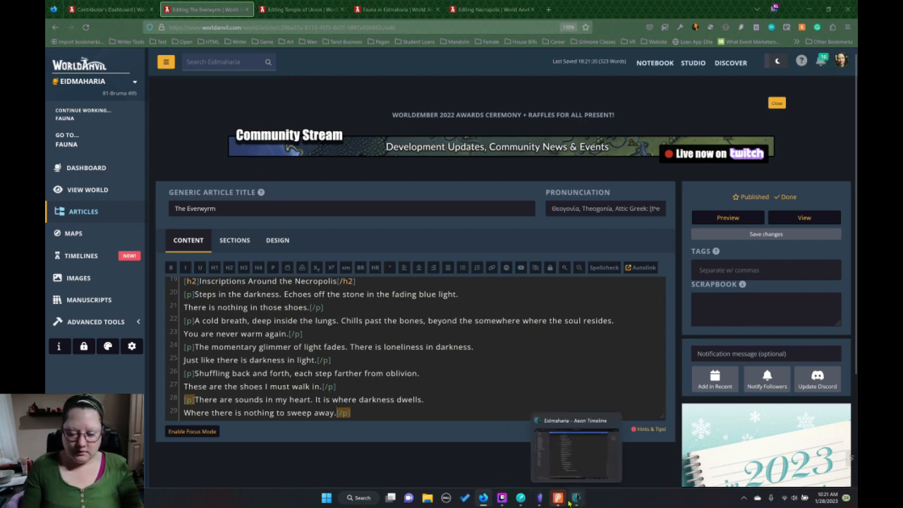
click(559, 499)
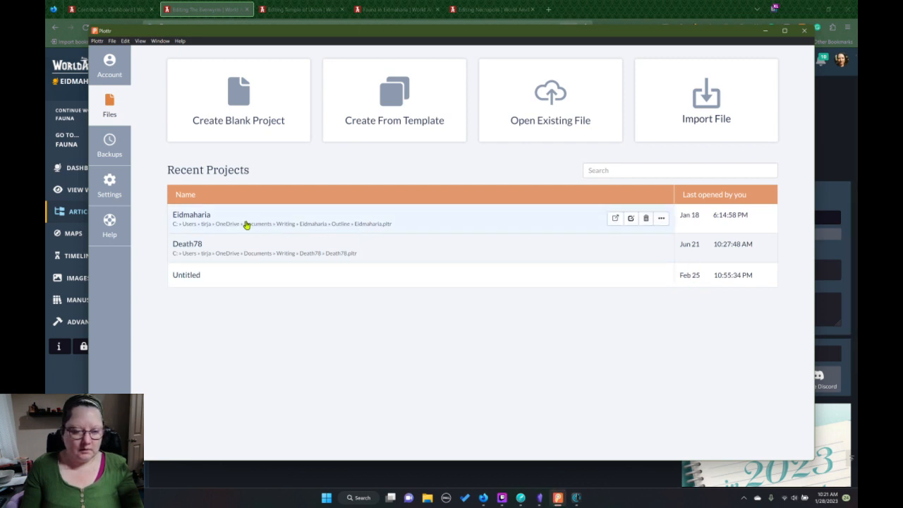
click(247, 224)
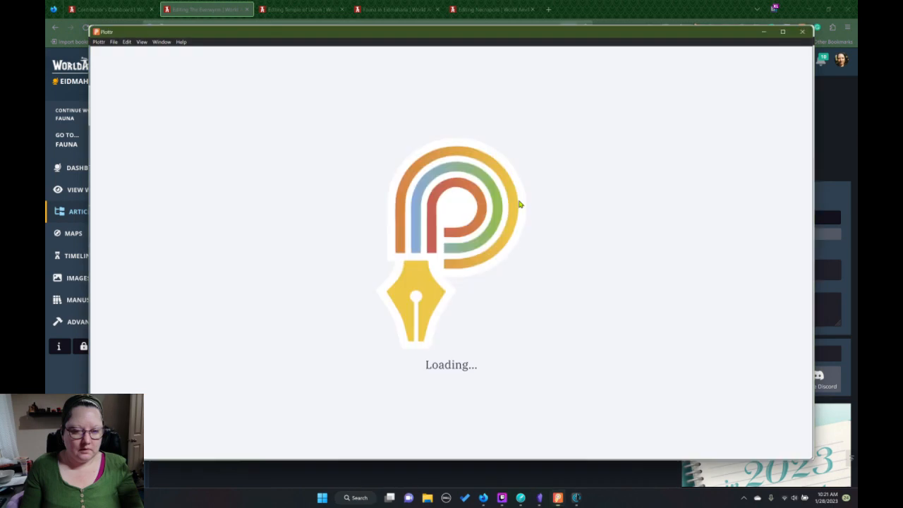
click(765, 32)
click(766, 32)
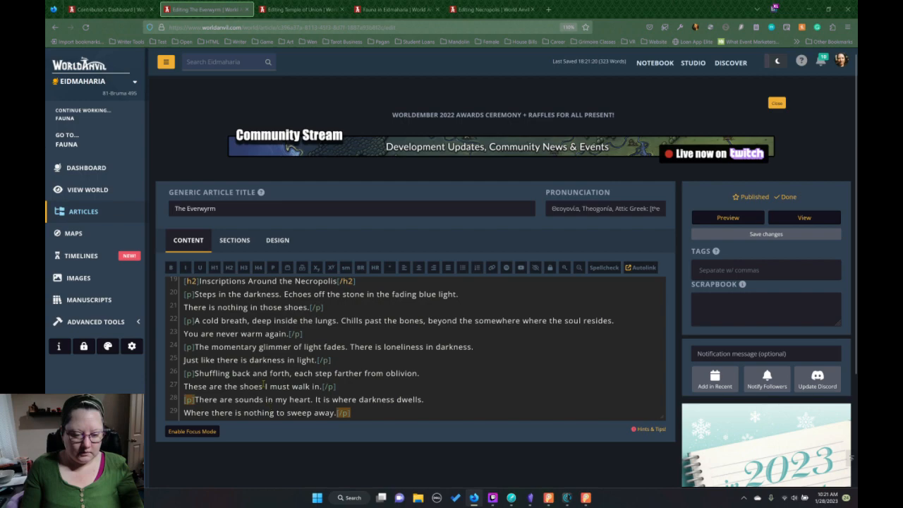
Copy the two-line "Nothing like the sea. Each early morn is a gift." inscription from Dabble into a new paragraph block ending The Everwyrm article.
click(513, 498)
scroll(449, 338, down, 8)
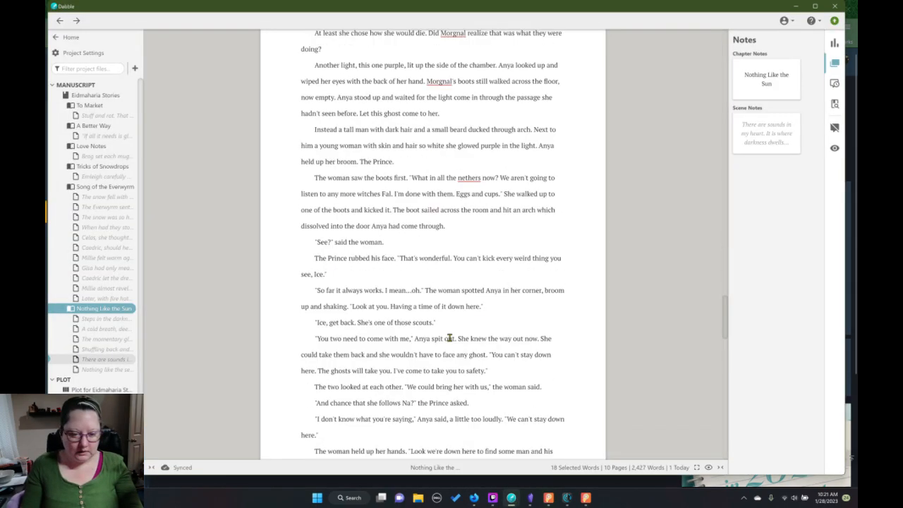
scroll(448, 338, down, 10)
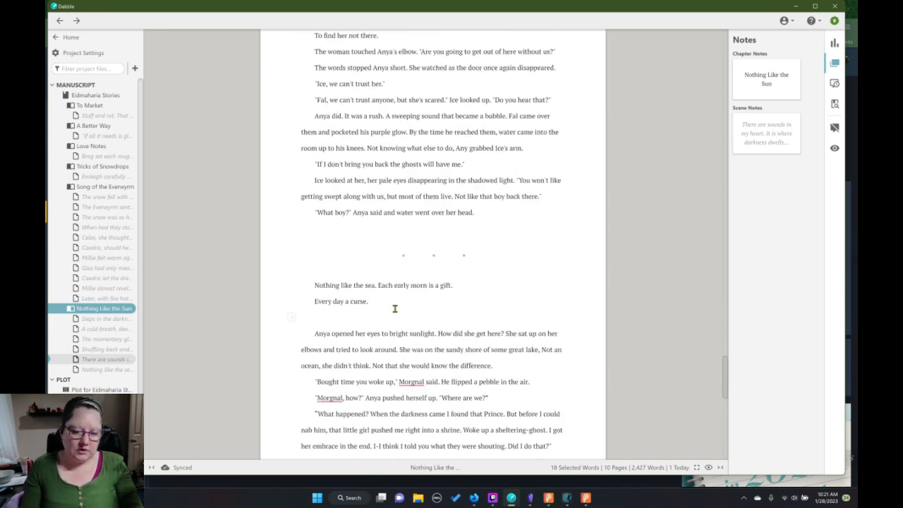
drag(378, 304, 316, 282)
key(ctrl+c)
scroll(413, 300, down, 5)
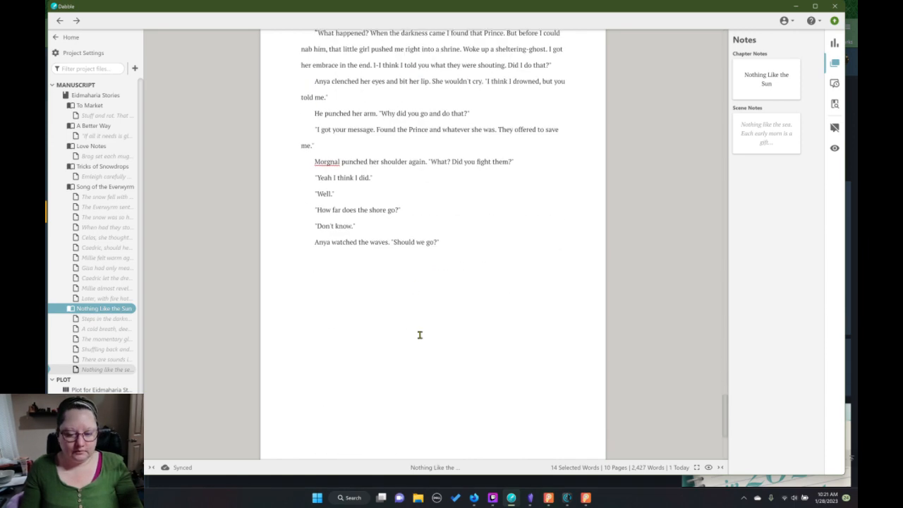
click(530, 497)
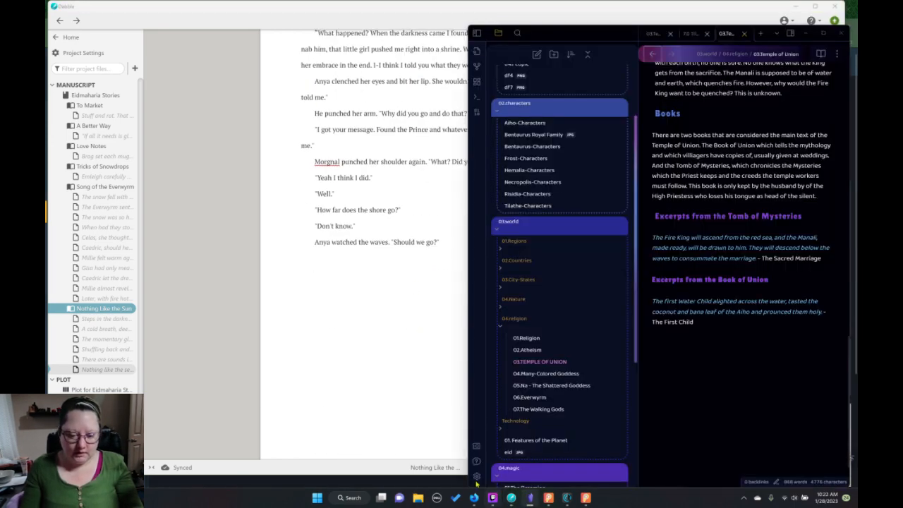
click(448, 478)
mouse_move(475, 500)
click(447, 416)
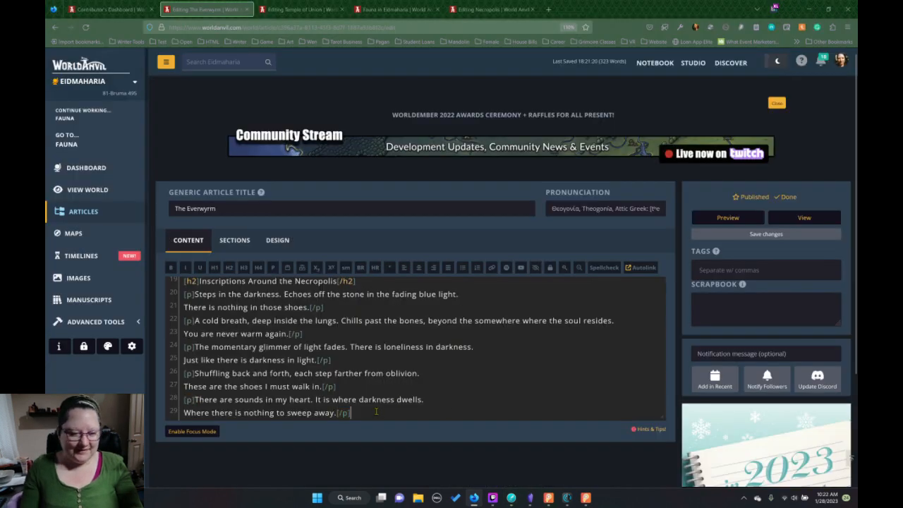
key(Return)
click(273, 268)
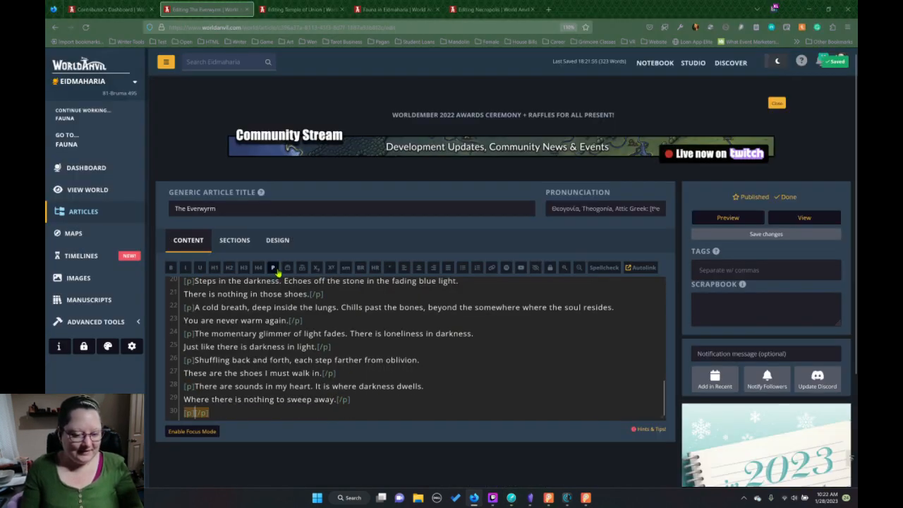
key(ctrl+v)
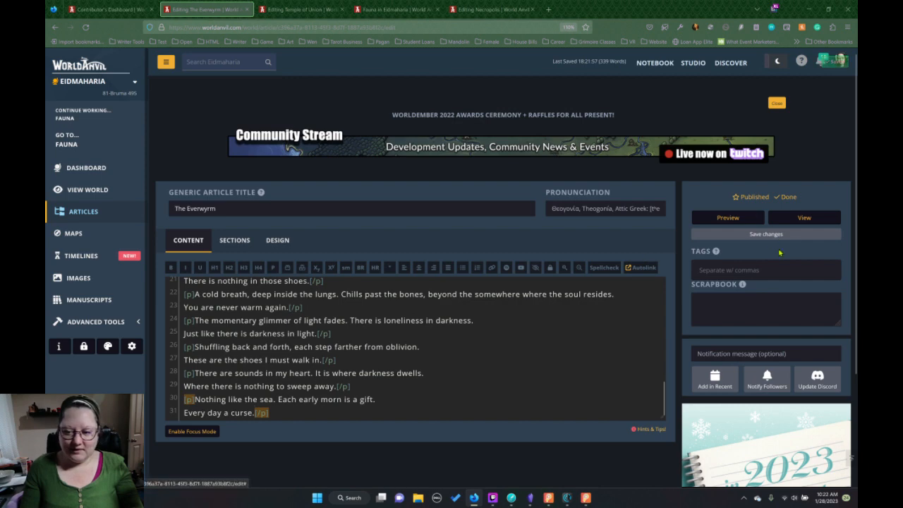
Open The Everwyrm article's view in a new tab and copy the Inscriptions Around the Necropolis heading with all its inscriptions.
right_click(803, 220)
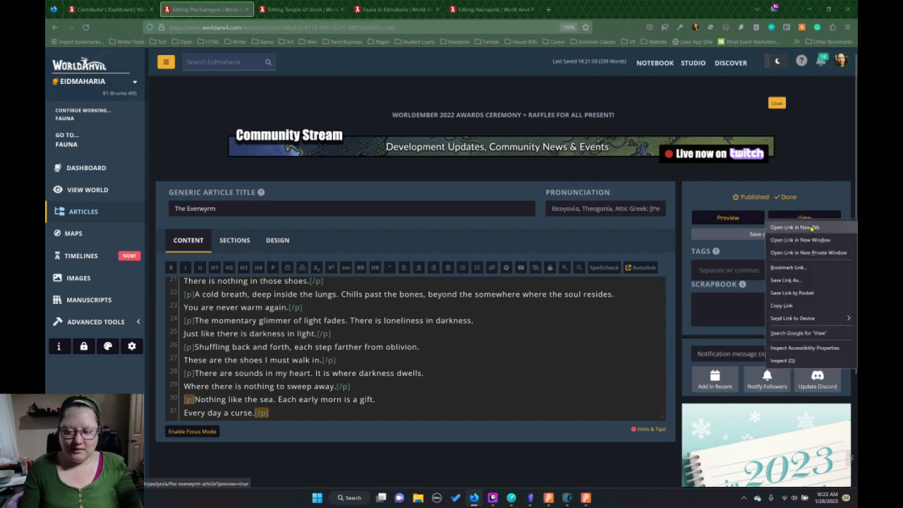
click(808, 226)
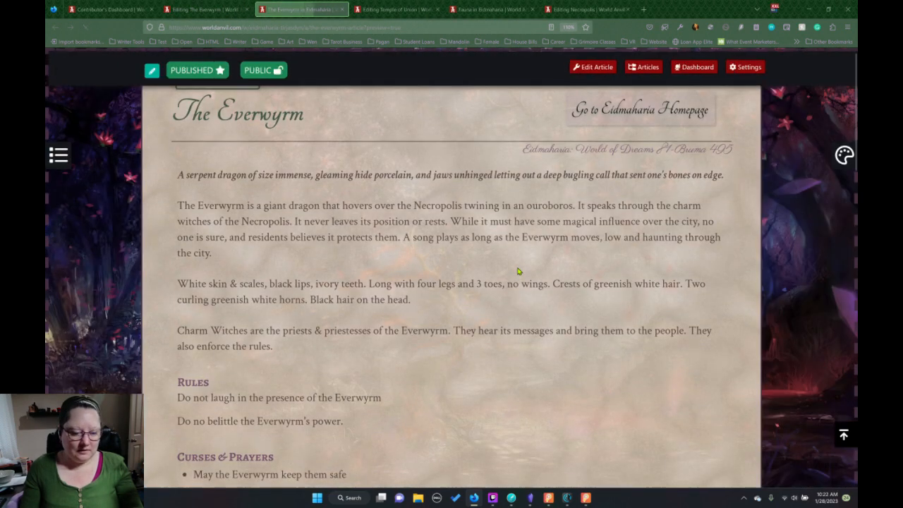
scroll(518, 269, down, 8)
scroll(518, 269, up, 2)
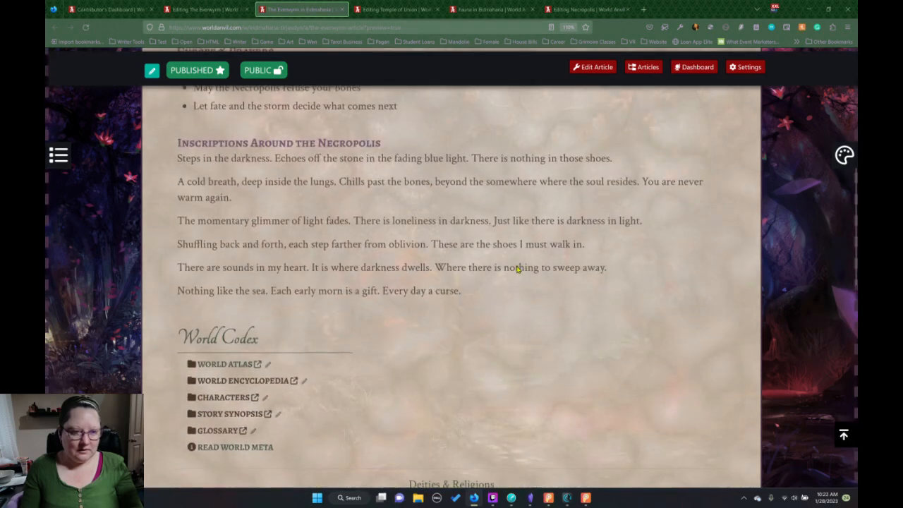
drag(468, 295, 167, 138)
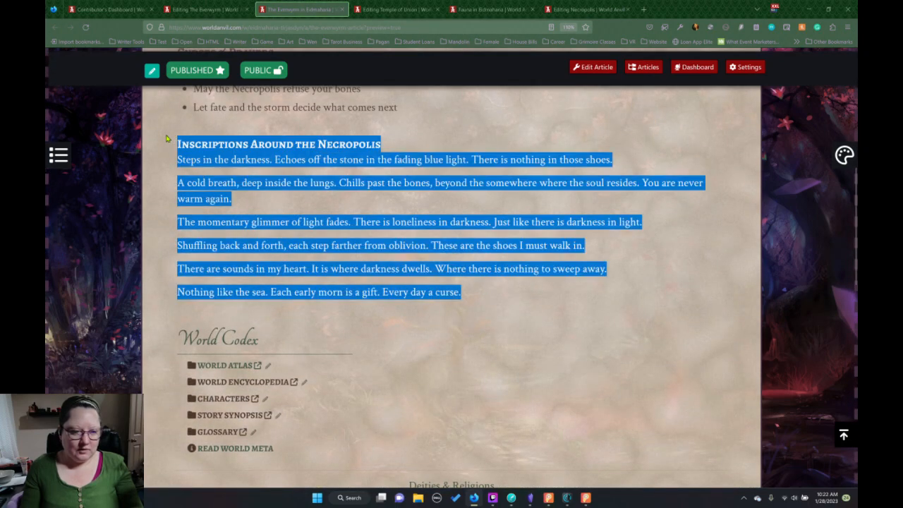
Switch to Obsidian, open the 06.Everwyrm note and remove the blank line between the two rules.
click(530, 497)
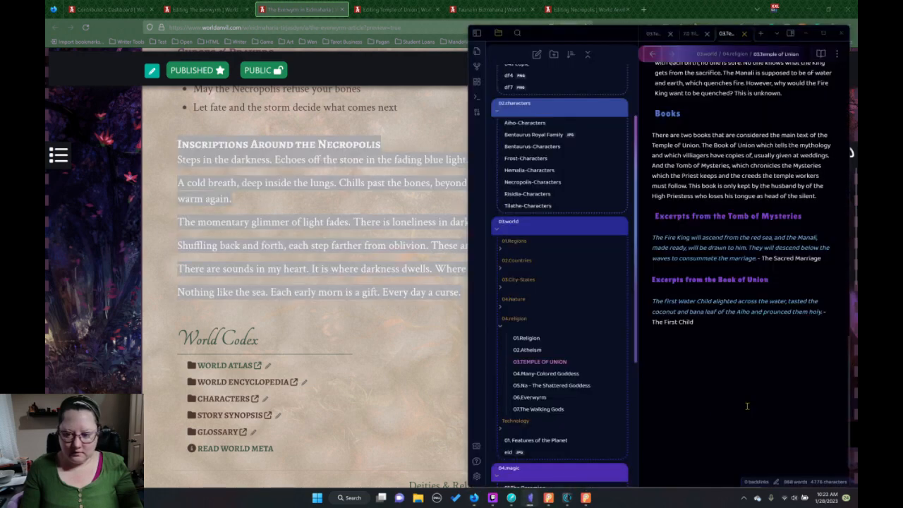
click(557, 398)
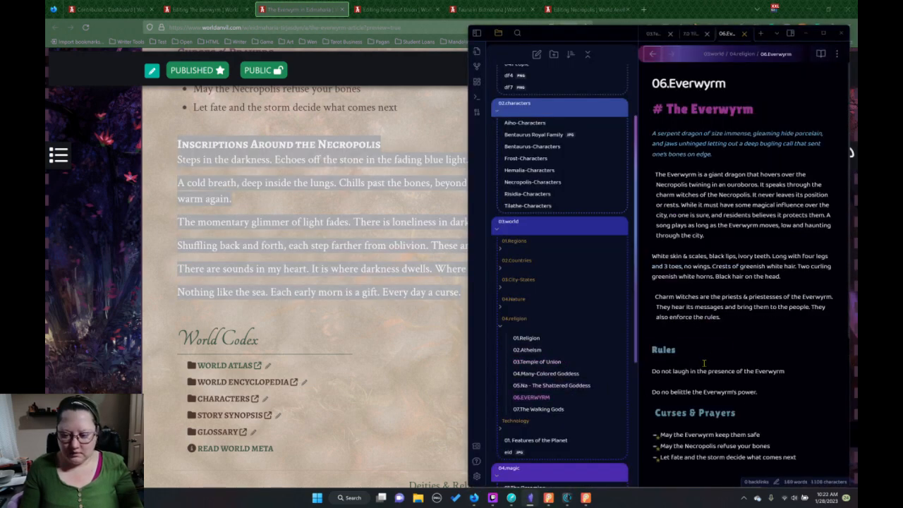
scroll(704, 364, down, 3)
click(683, 255)
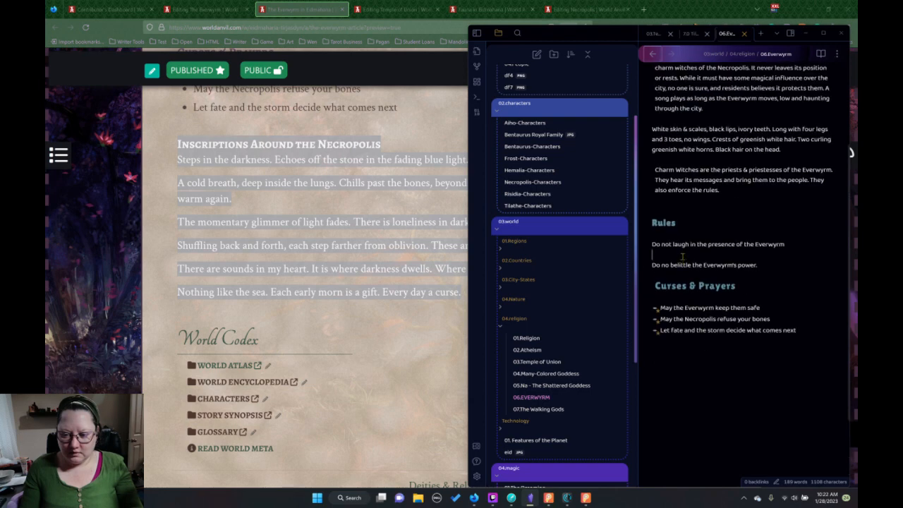
key(Delete)
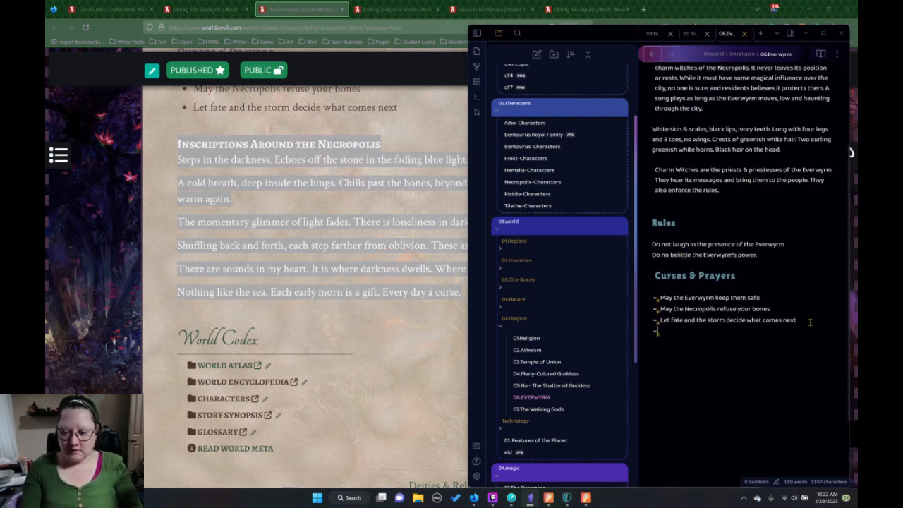
Paste the copied Inscriptions Around the Necropolis section below the Curses & Prayers list in the 06.Everwyrm note.
key(Return)
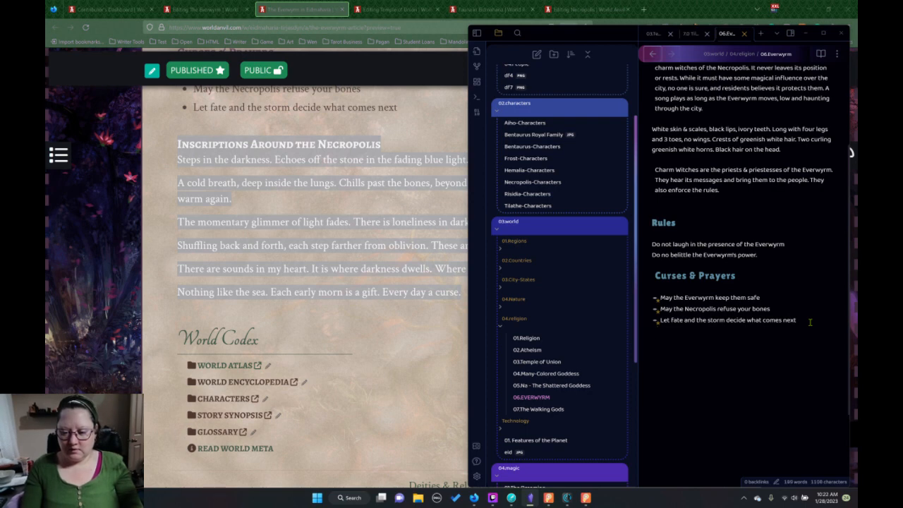
key(ctrl+v)
scroll(770, 375, down, 3)
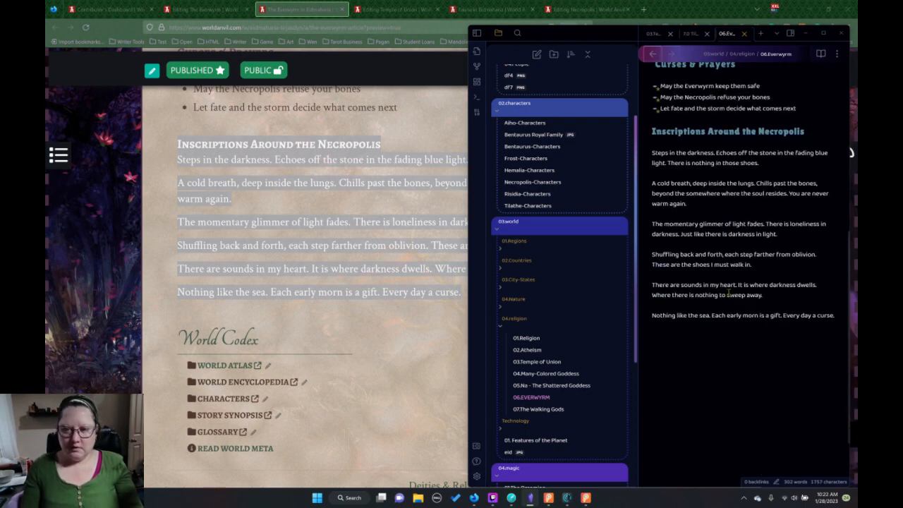
Switch back to the browser and review the viewed Everwyrm article from its inscriptions up to its introduction.
click(166, 132)
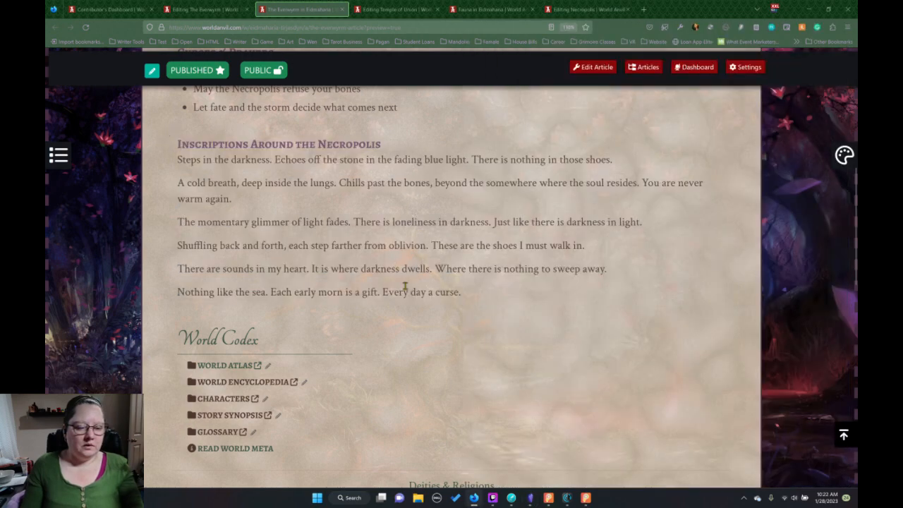
scroll(512, 344, down, 1)
scroll(510, 336, up, 6)
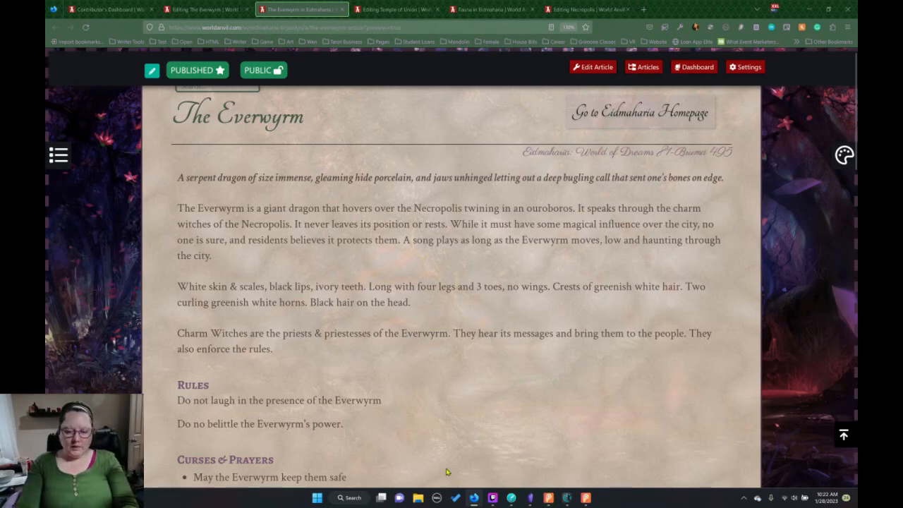
In File Explorer, browse to the Eidmaharia folder under Documents and Writing, and check the contents of its scrivdump subfolder.
click(418, 498)
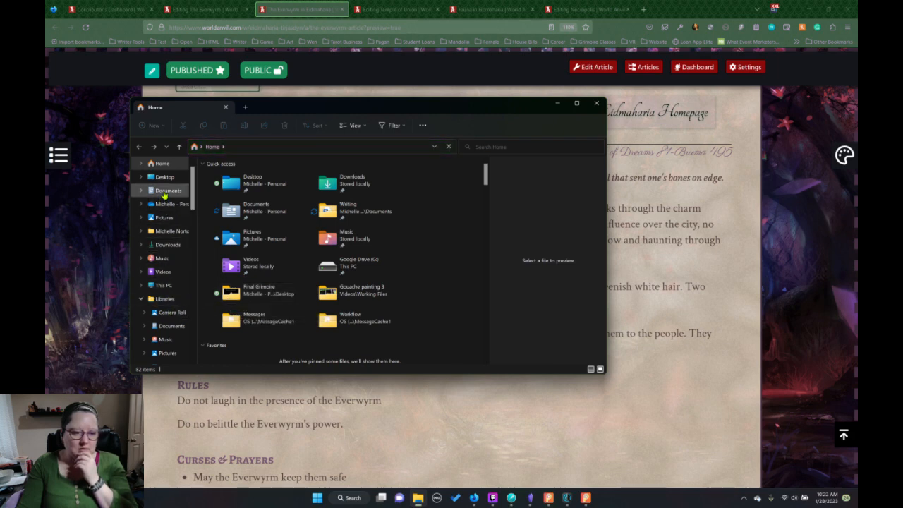
click(164, 192)
scroll(289, 311, down, 5)
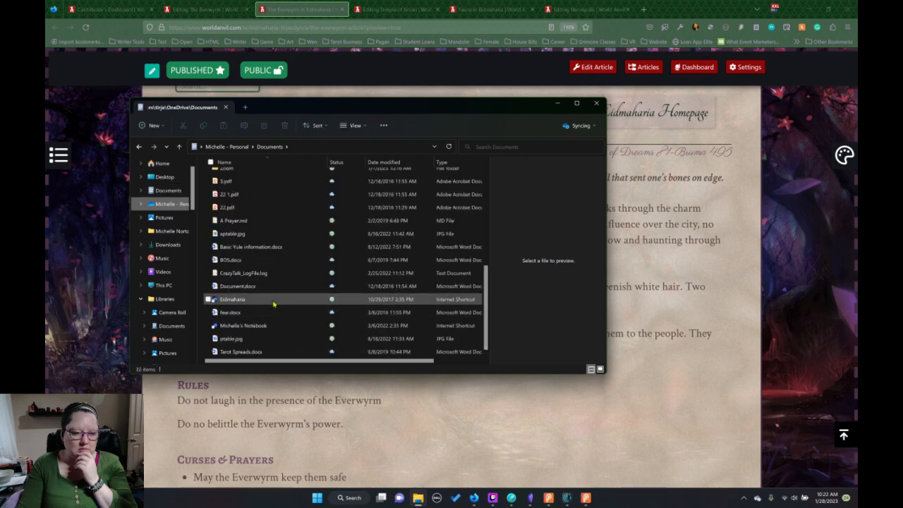
scroll(273, 253, up, 2)
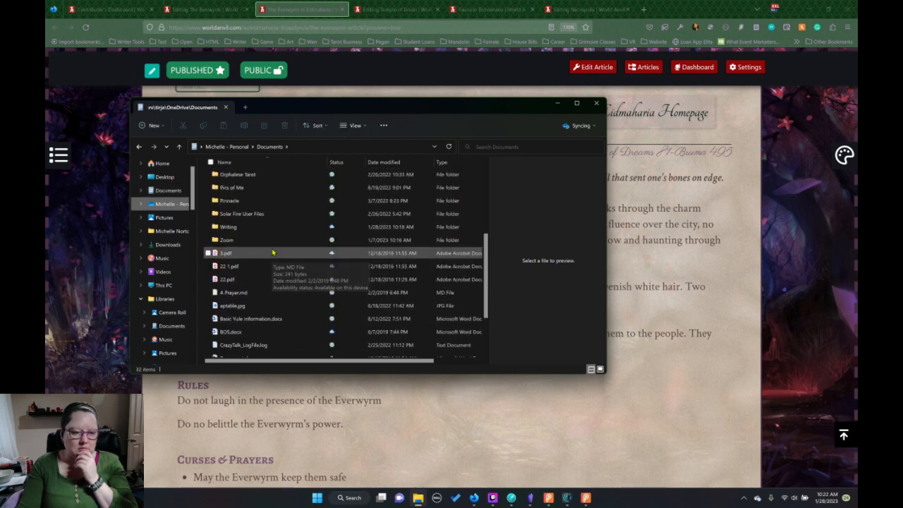
double_click(227, 227)
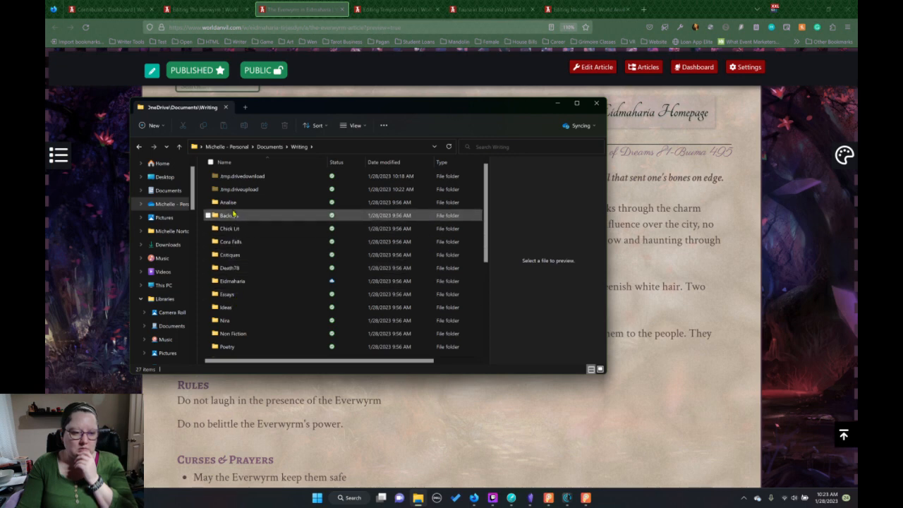
double_click(232, 281)
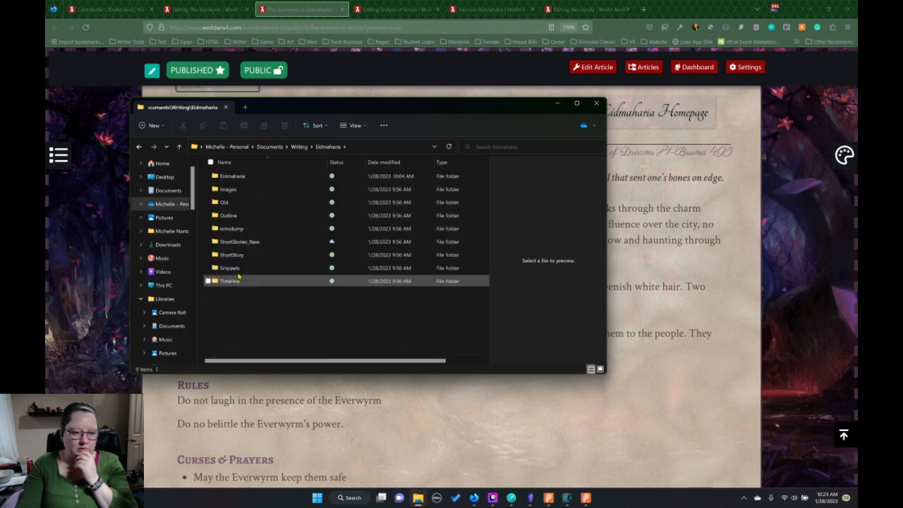
double_click(230, 229)
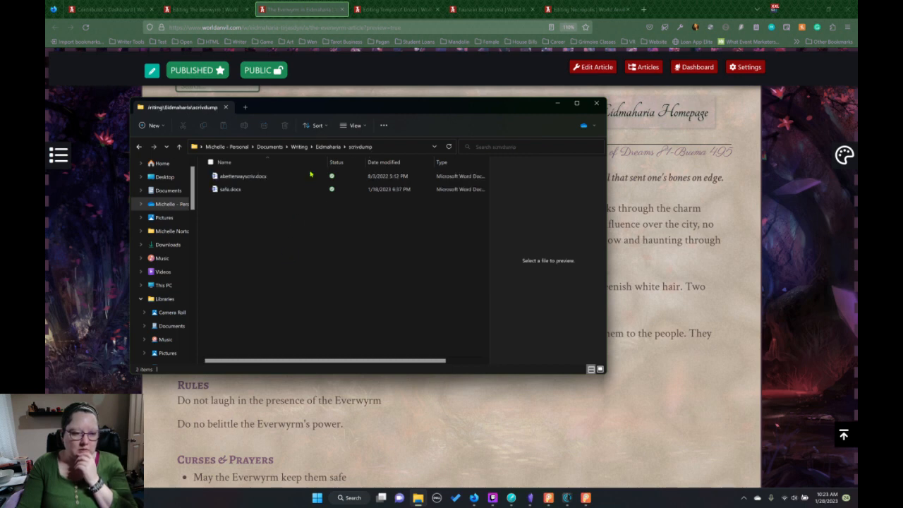
click(328, 152)
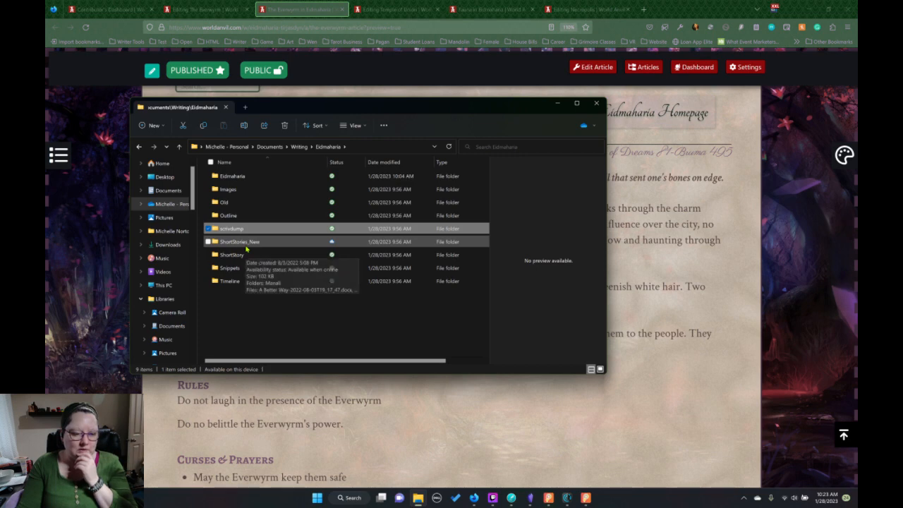
Open the Nothing Like the Sun document from the ShortStories_New folder in Word, check its opening page, and close it.
double_click(245, 242)
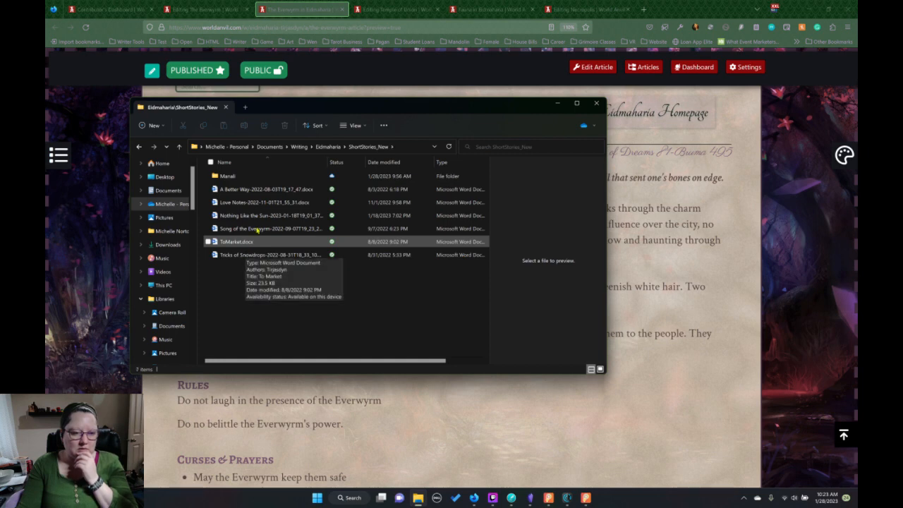
click(262, 216)
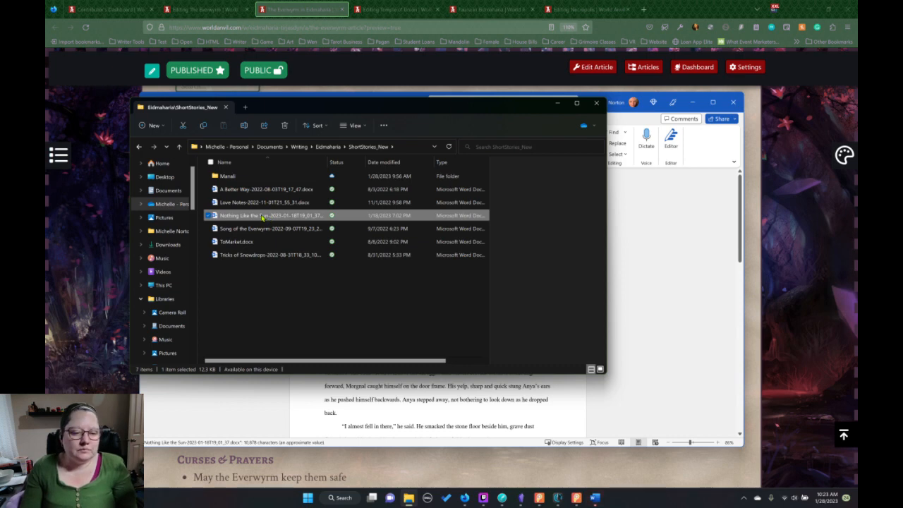
click(649, 204)
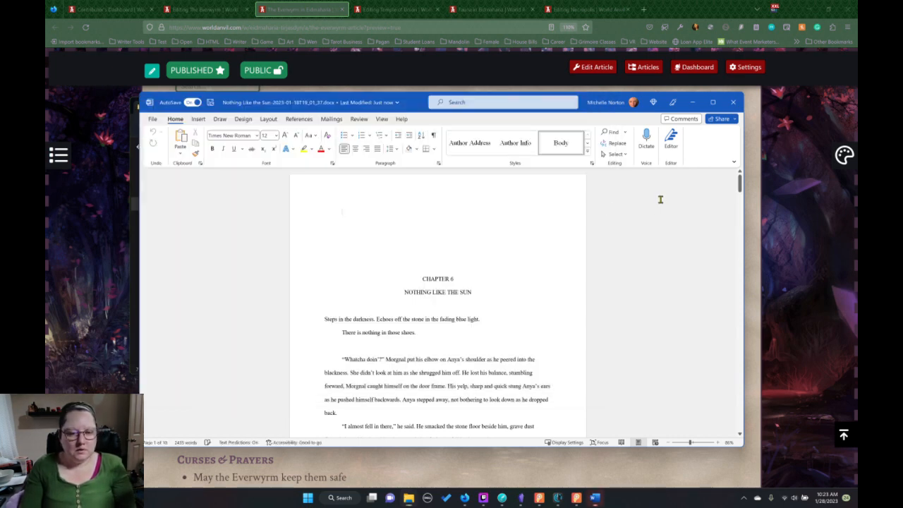
scroll(550, 227, down, 8)
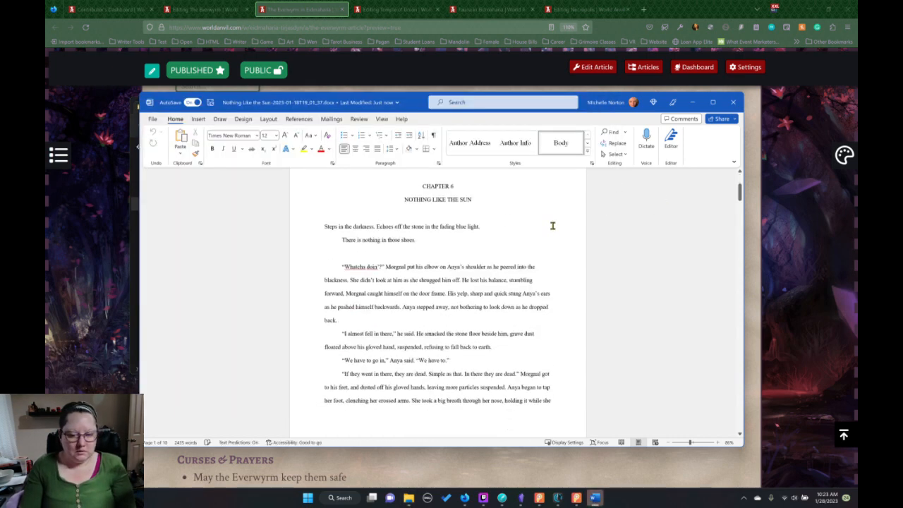
click(733, 104)
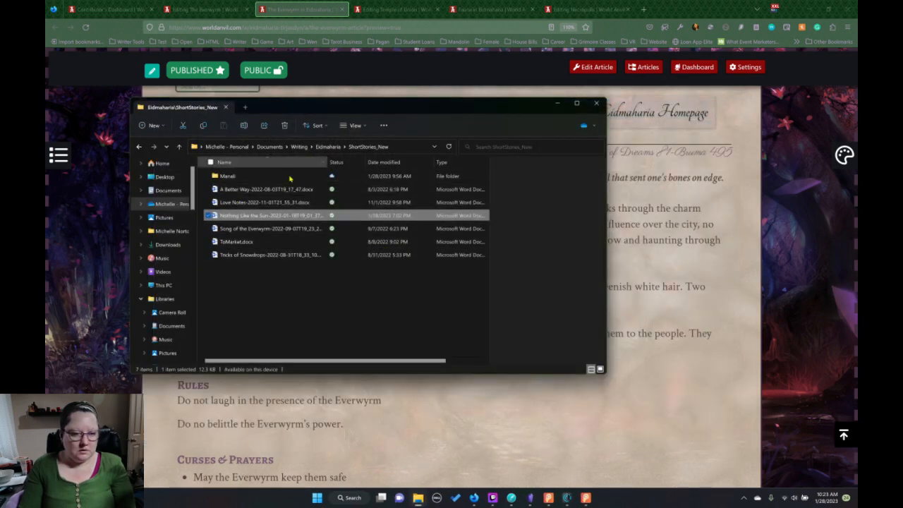
Open safe.docx from the scrivdump folder to check its text, close it, and return to the Writing folder.
click(328, 147)
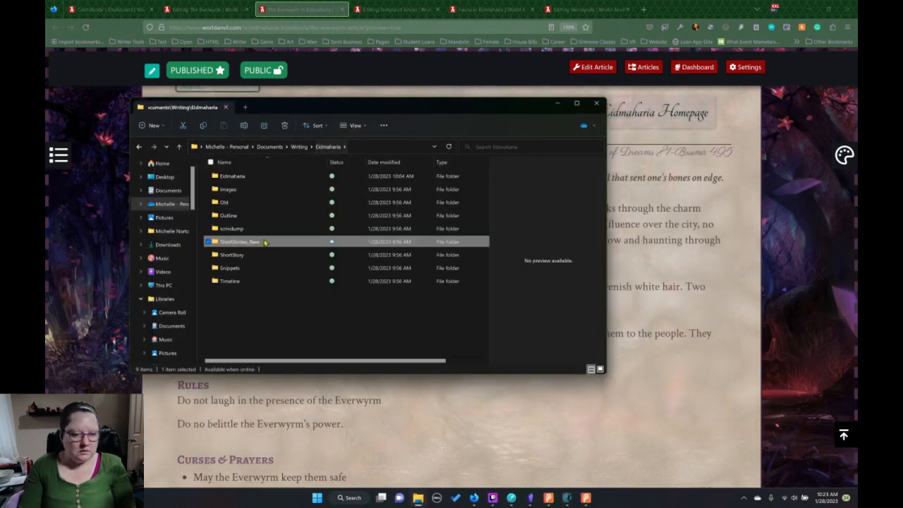
double_click(229, 229)
double_click(227, 191)
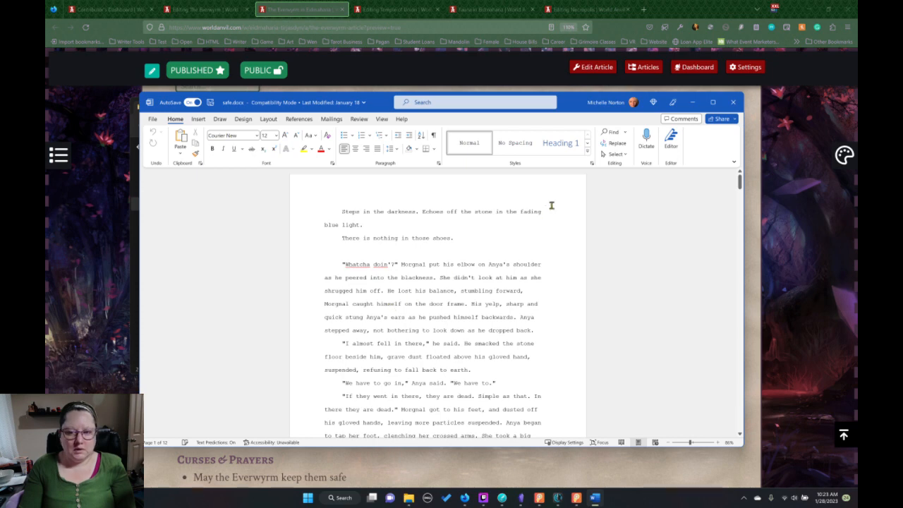
click(733, 102)
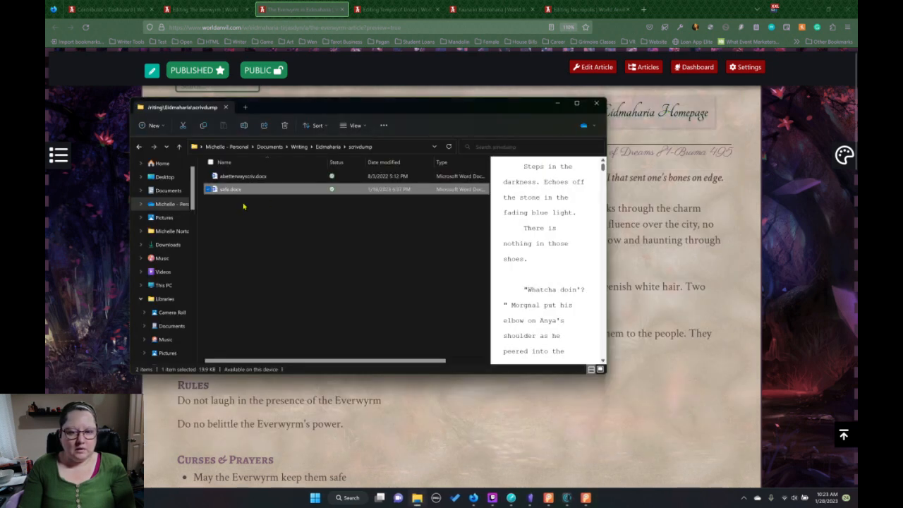
click(299, 147)
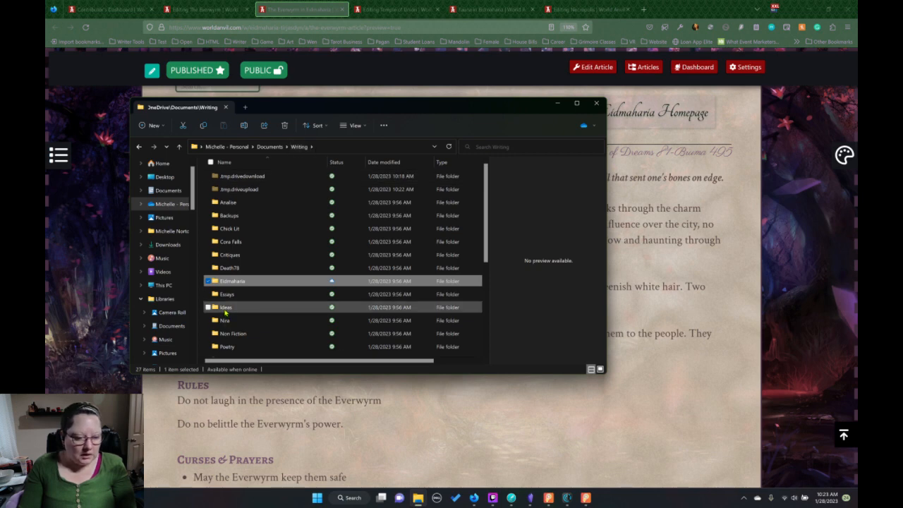
Open the ShortStory folder inside Eidmaharia and delete the Safe.scriv folder from it.
double_click(229, 280)
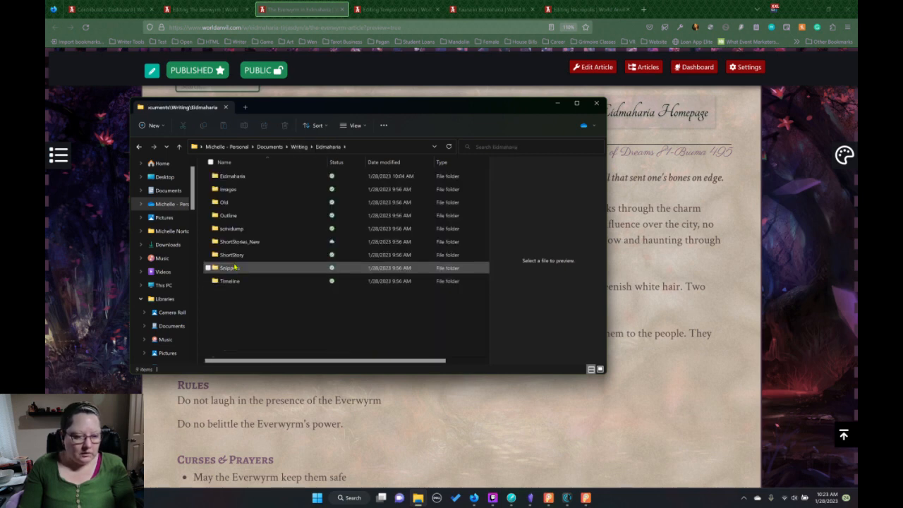
double_click(234, 255)
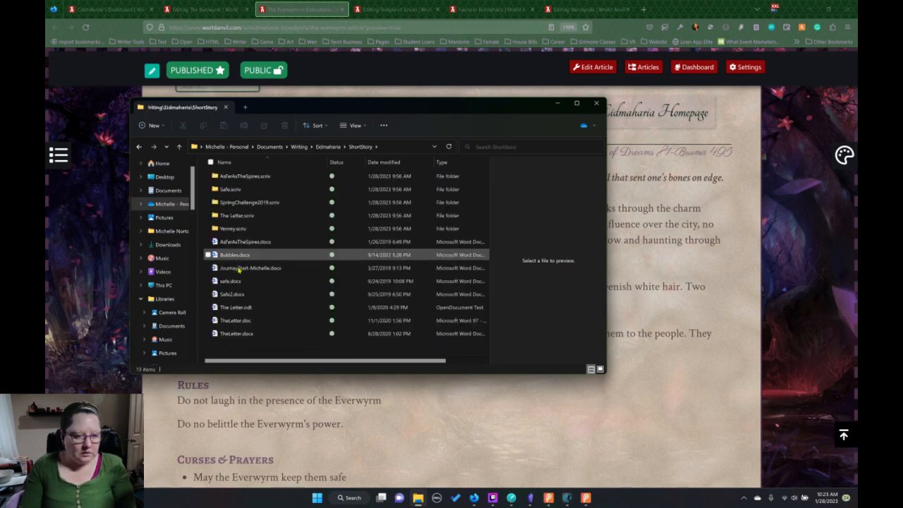
click(233, 188)
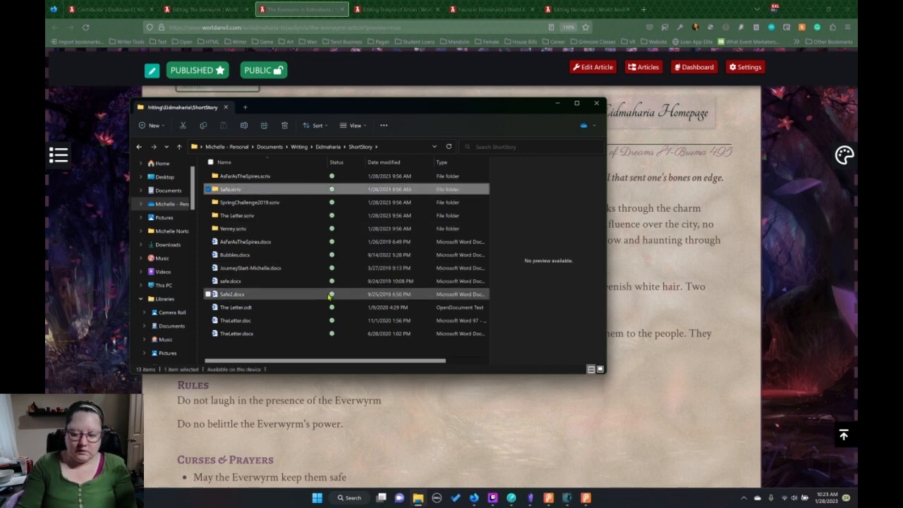
key(Delete)
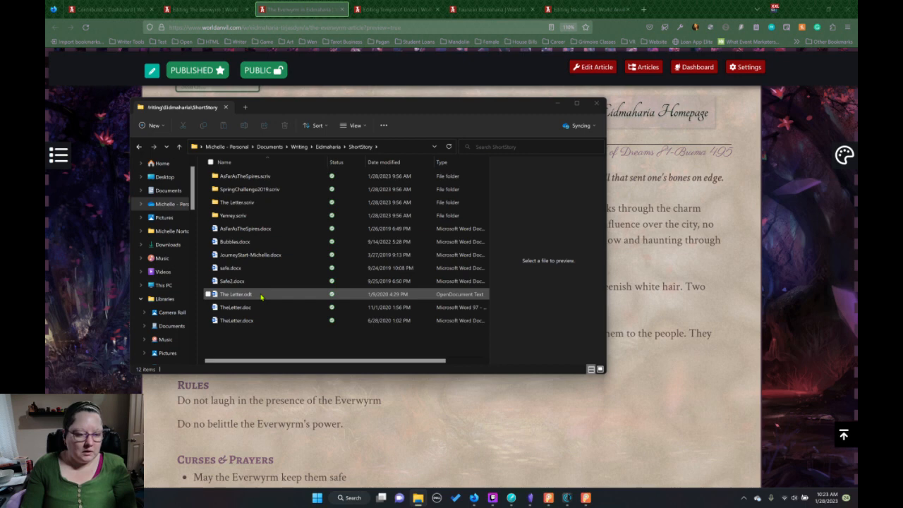
Open Safe2.docx from the ShortStory folder in Word, skim the story through to its last page, and close it.
double_click(238, 282)
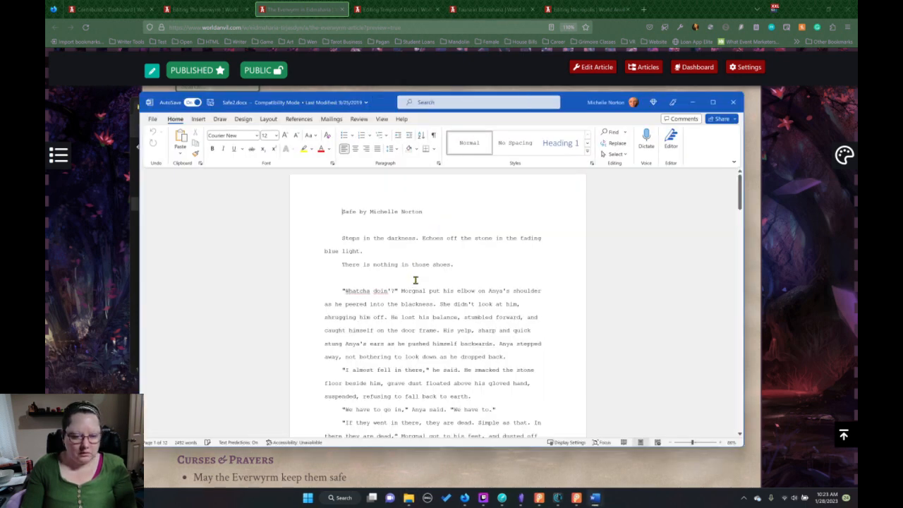
scroll(414, 282, down, 3)
scroll(421, 285, down, 10)
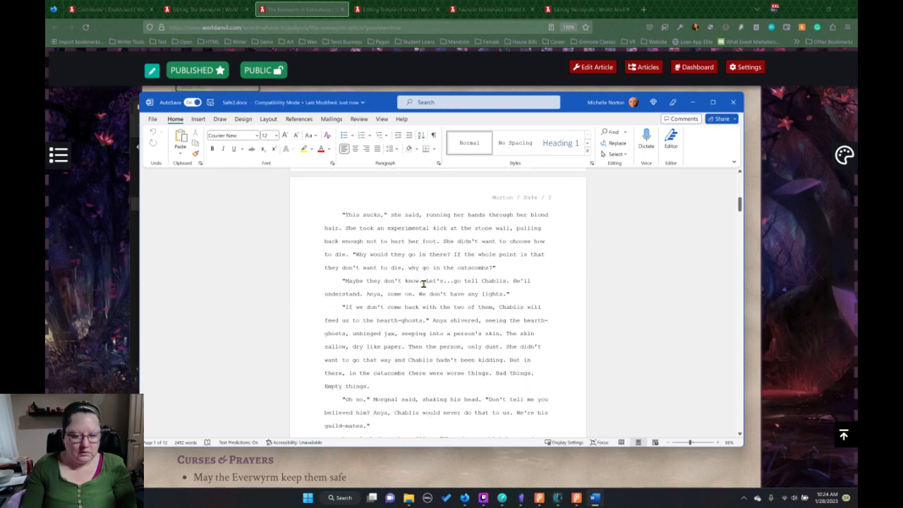
scroll(425, 283, down, 15)
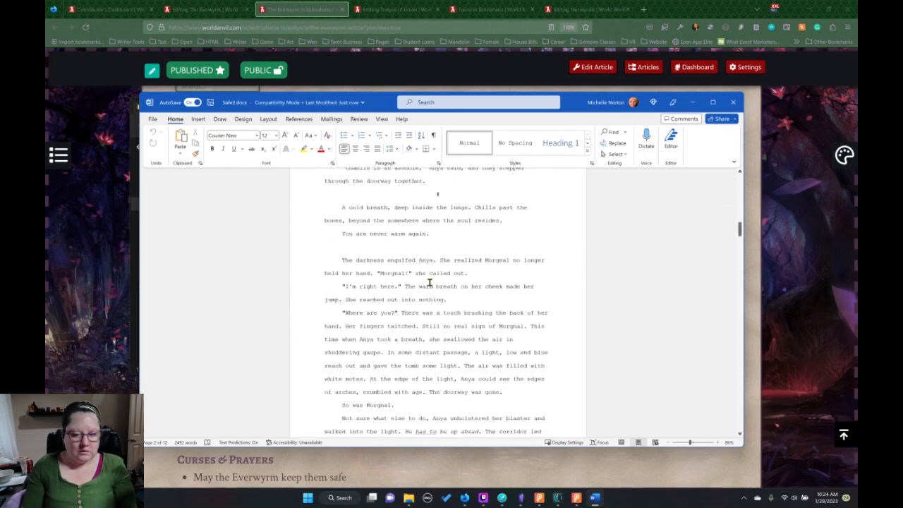
scroll(429, 282, down, 5)
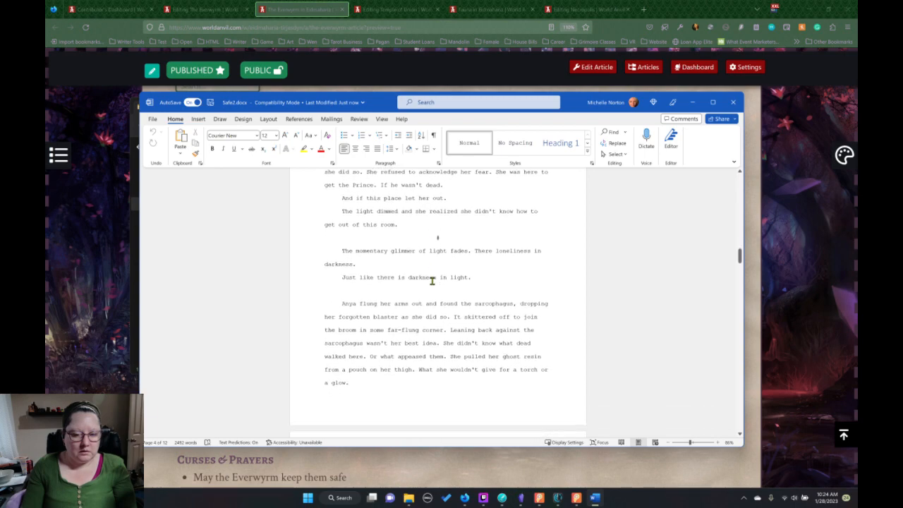
scroll(431, 281, down, 7)
scroll(440, 283, down, 15)
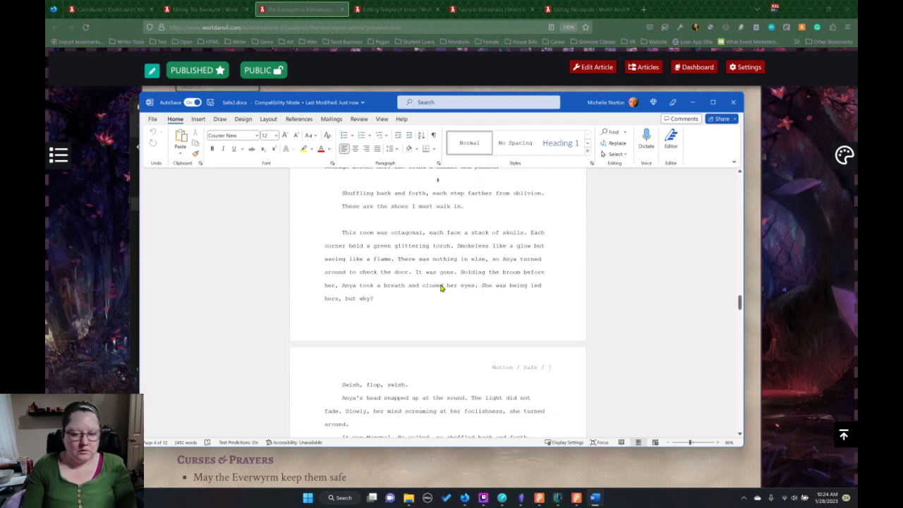
scroll(441, 283, down, 8)
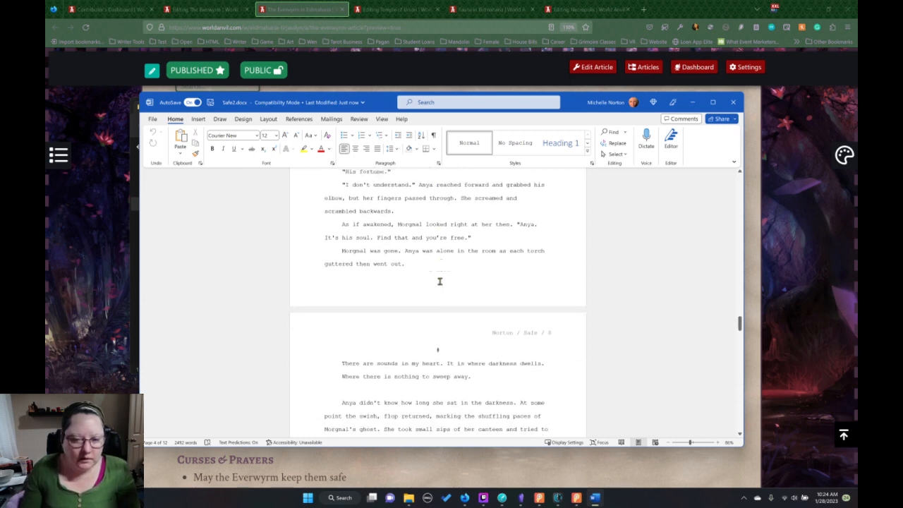
scroll(439, 283, up, 4)
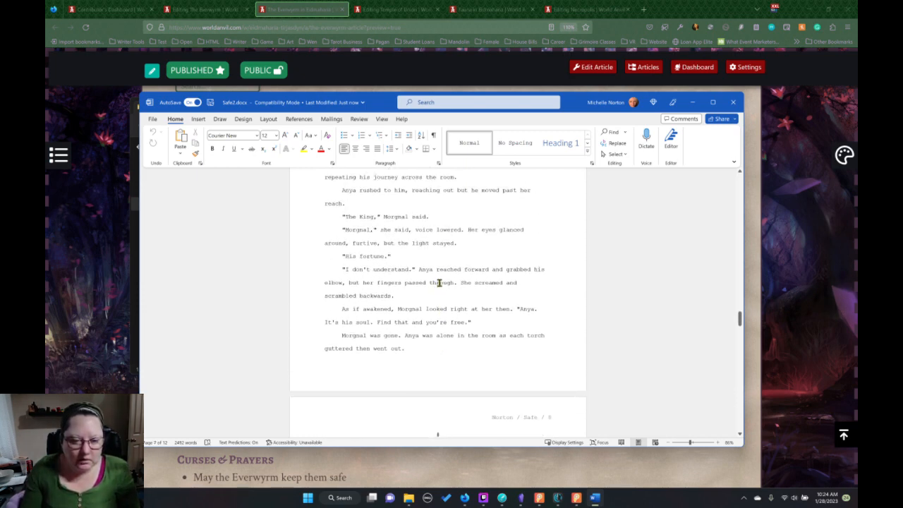
scroll(439, 284, down, 6)
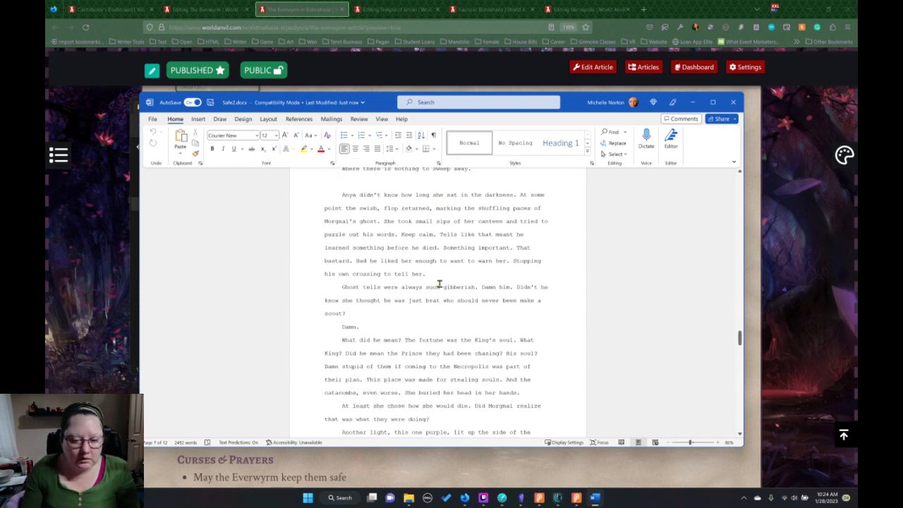
scroll(438, 284, down, 20)
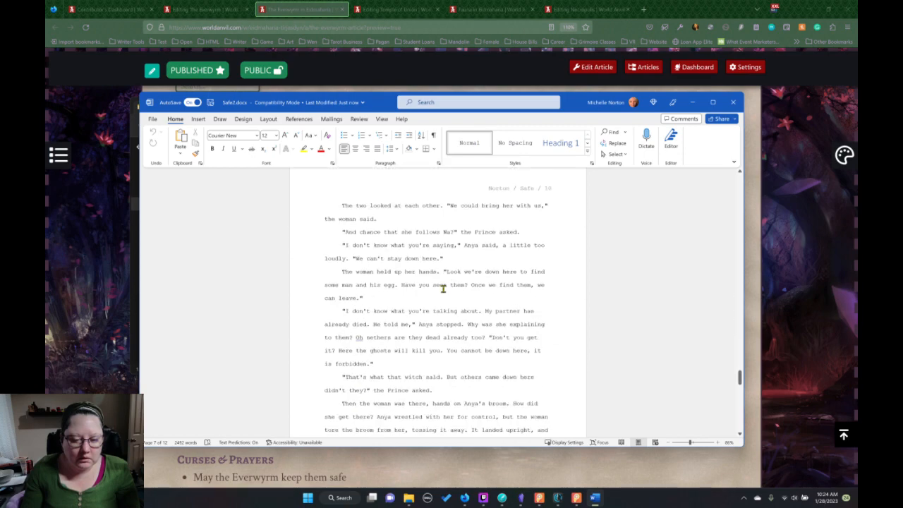
scroll(443, 287, down, 15)
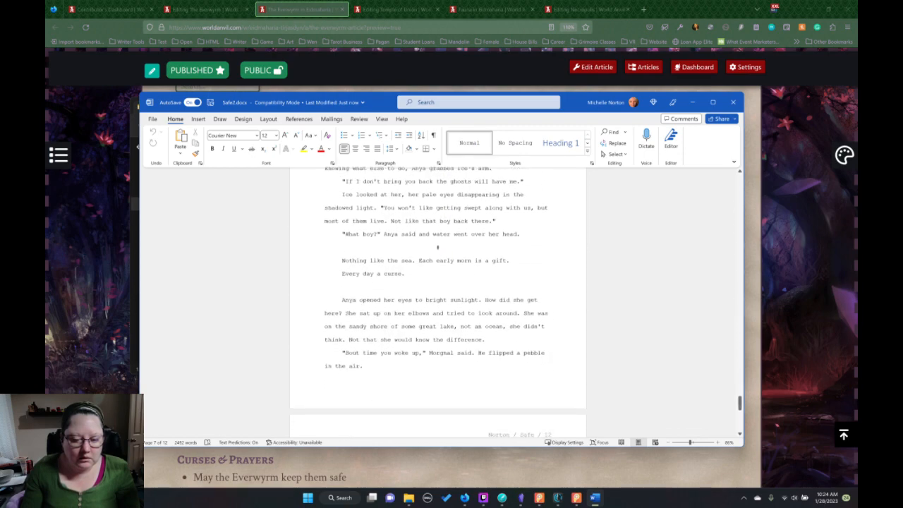
scroll(444, 288, down, 12)
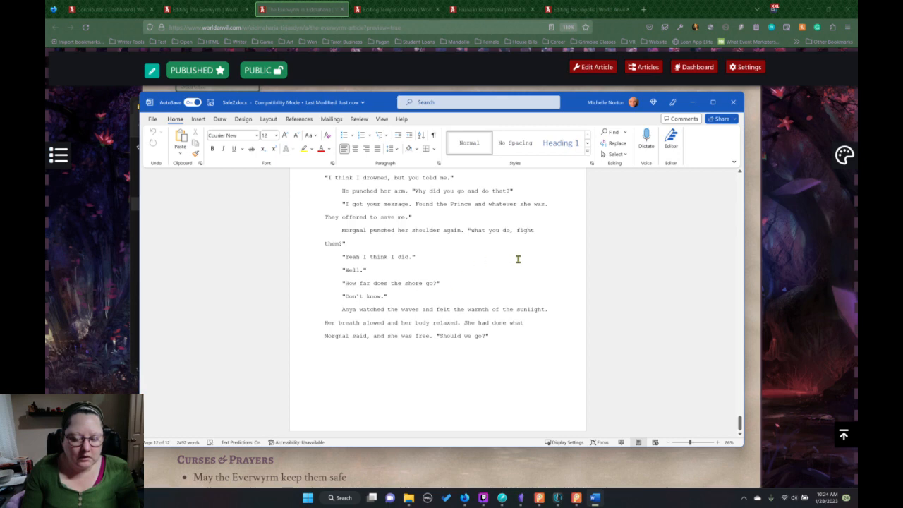
click(730, 106)
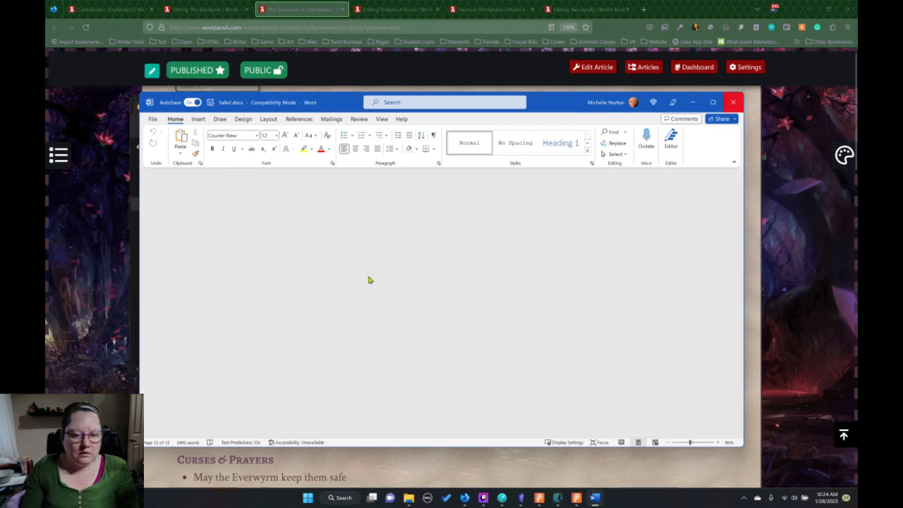
Delete both safe.docx and Safe2.docx from the ShortStory folder.
click(240, 269)
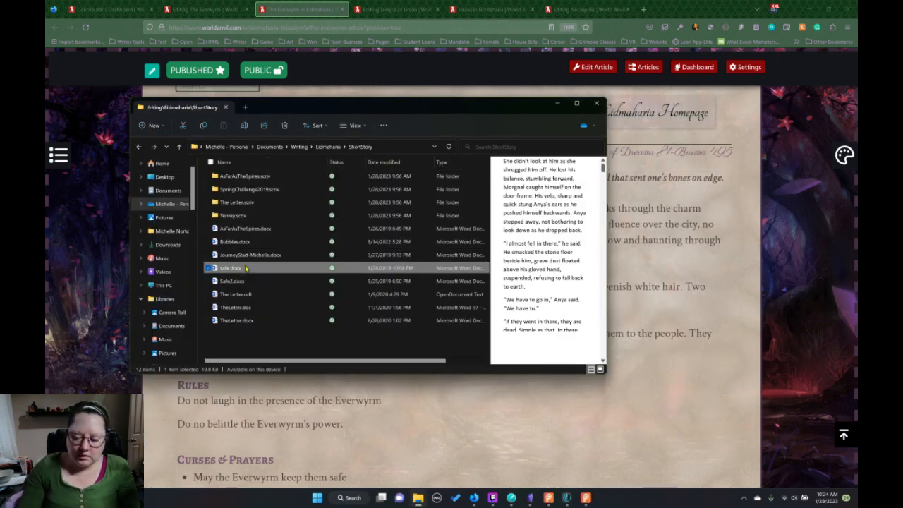
key(shift+Down)
key(Delete)
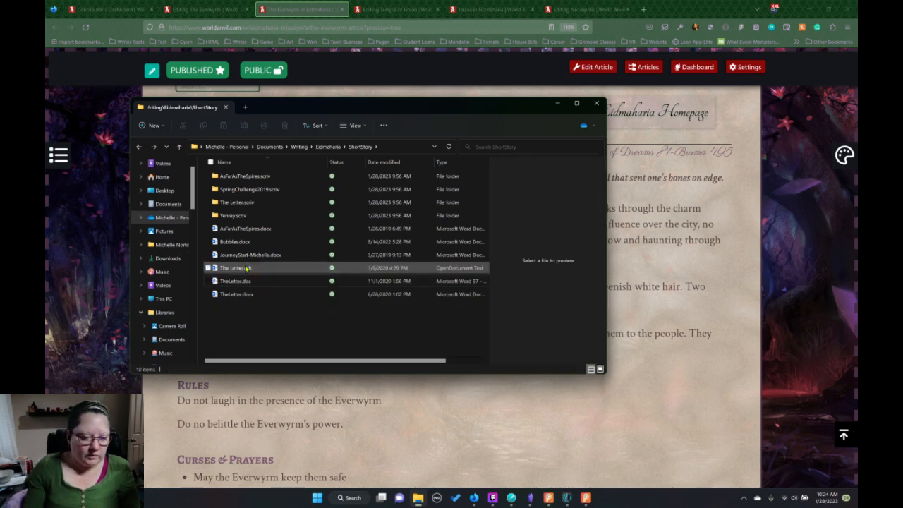
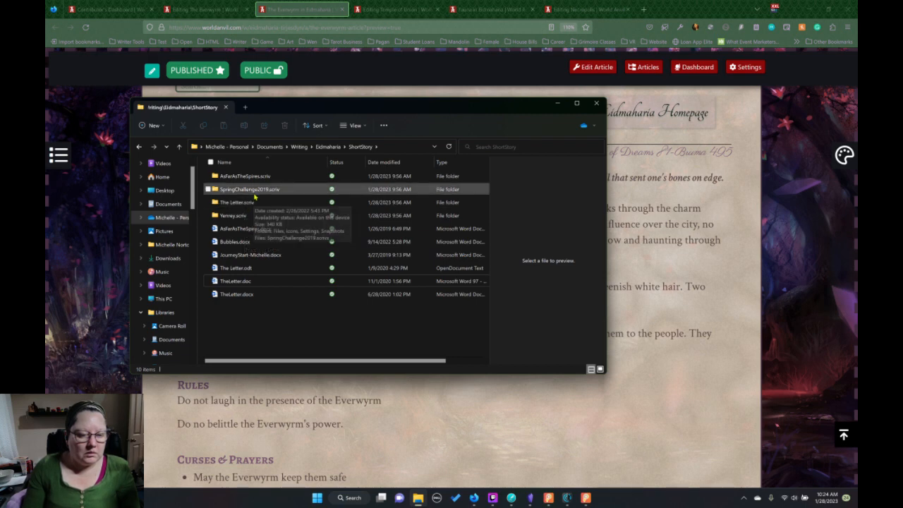
Open the Scrivener project inside the AsFarAsTheSpires.scriv folder and return to the ShortStory folder.
double_click(256, 177)
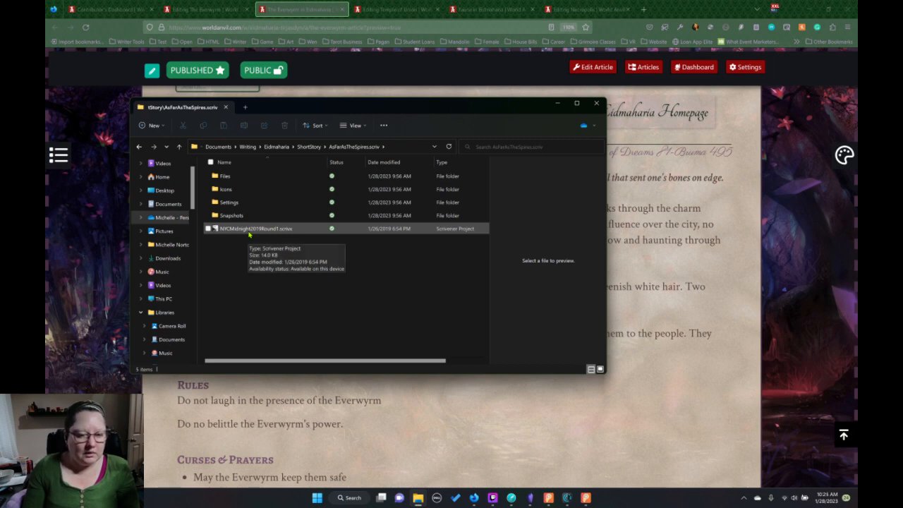
click(248, 232)
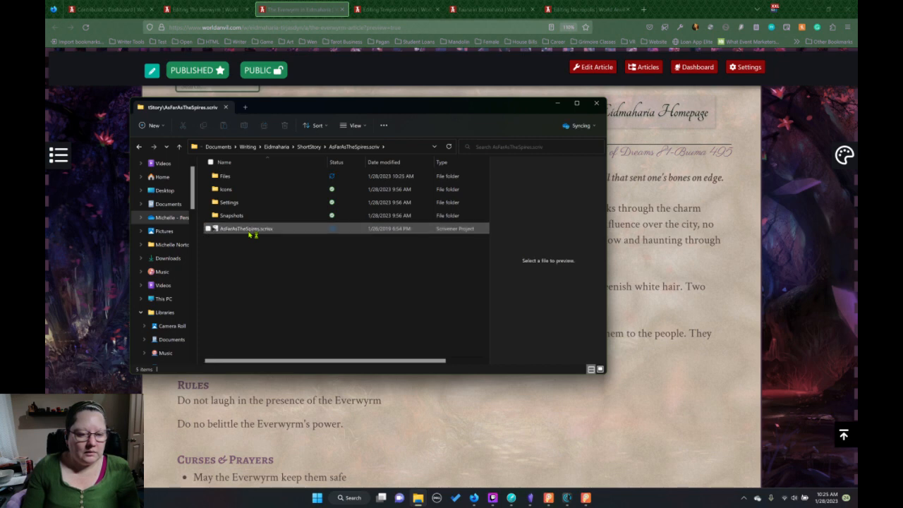
click(309, 147)
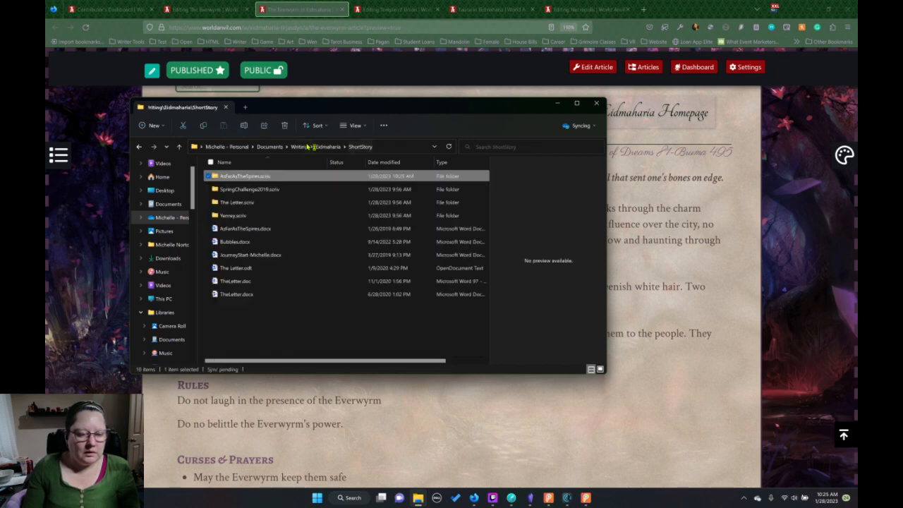
Open AsFarAsTheSpires.docx from the ShortStory folder in Word and skim the title page and opening pages.
double_click(247, 229)
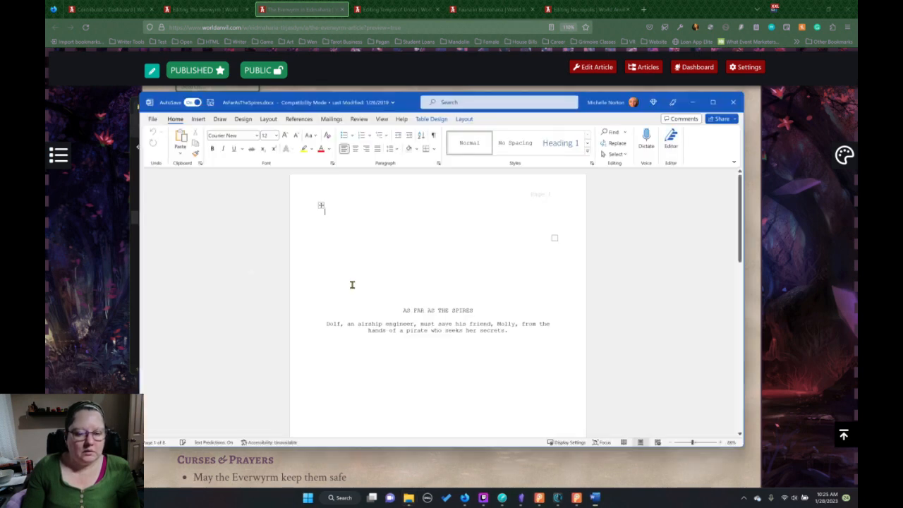
scroll(406, 320, down, 1)
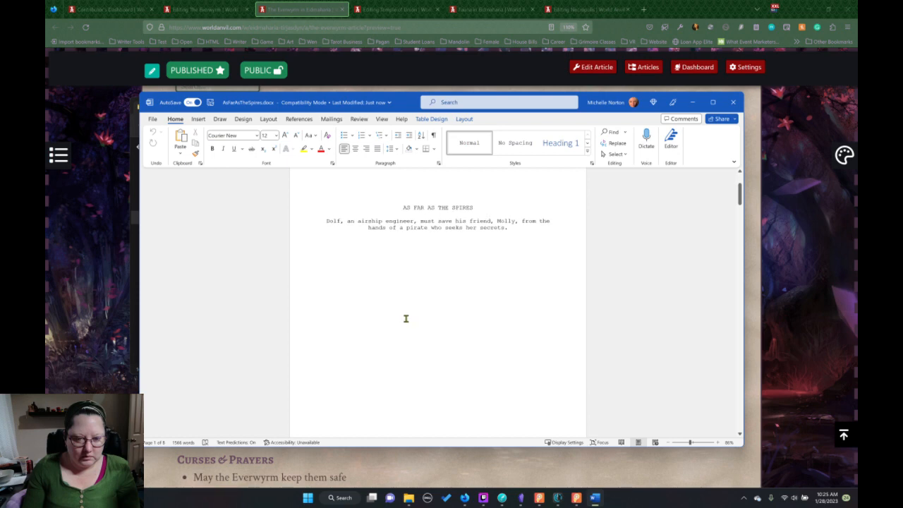
scroll(405, 318, down, 10)
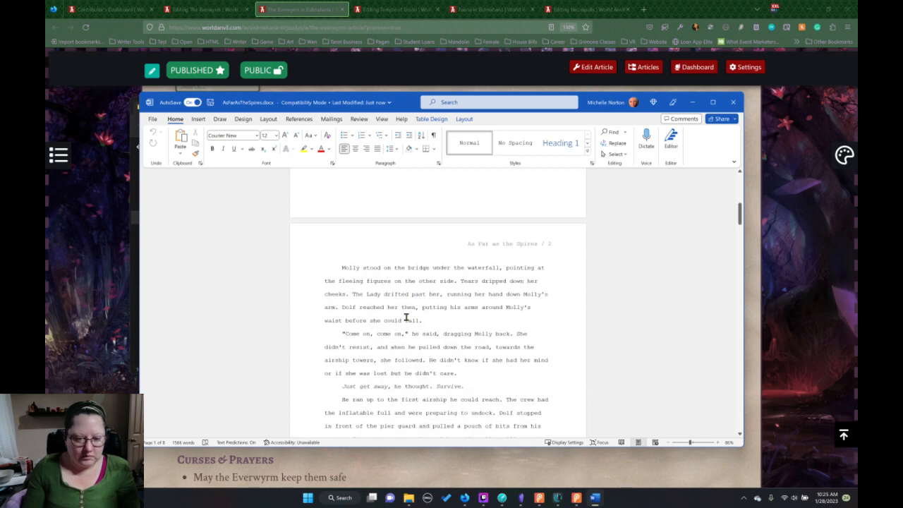
scroll(405, 316, down, 3)
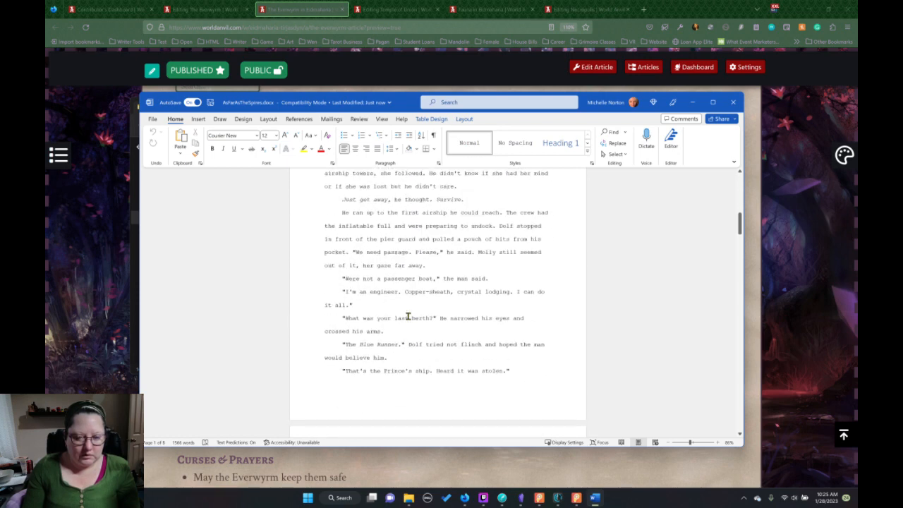
scroll(414, 315, up, 10)
scroll(413, 314, up, 10)
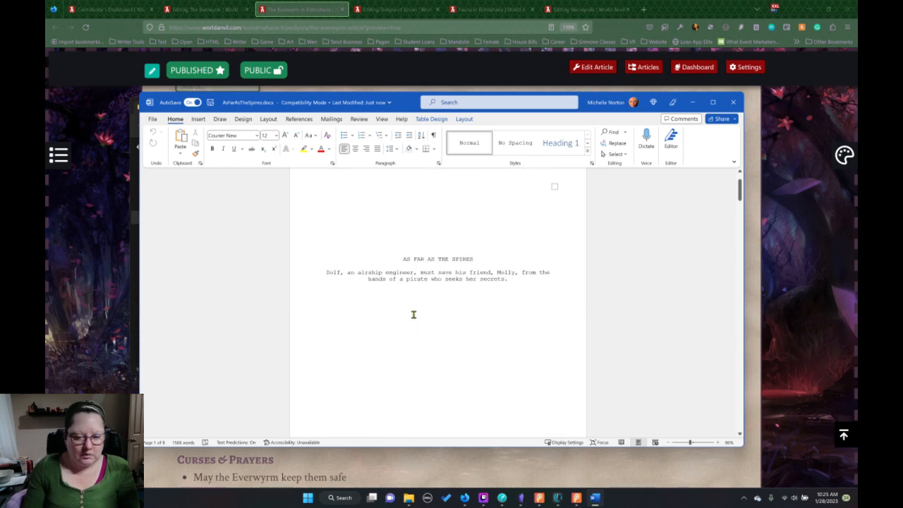
scroll(413, 315, down, 2)
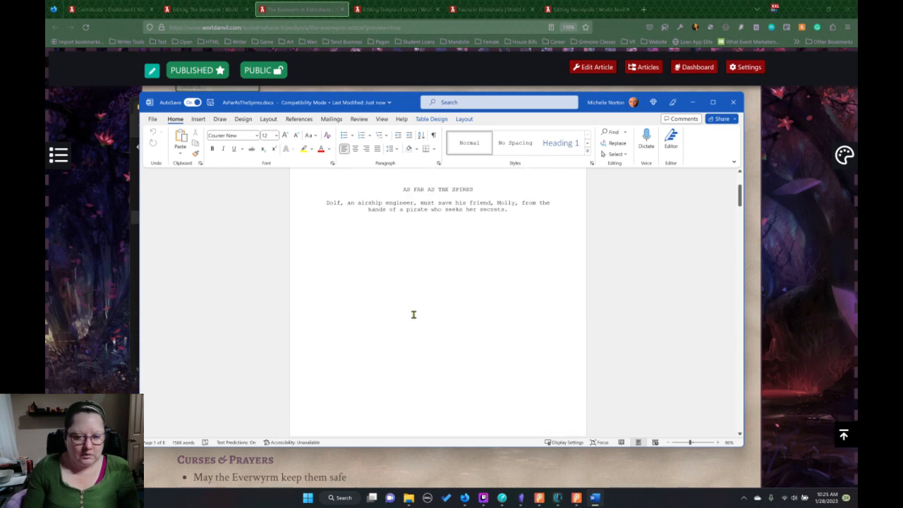
scroll(413, 315, down, 5)
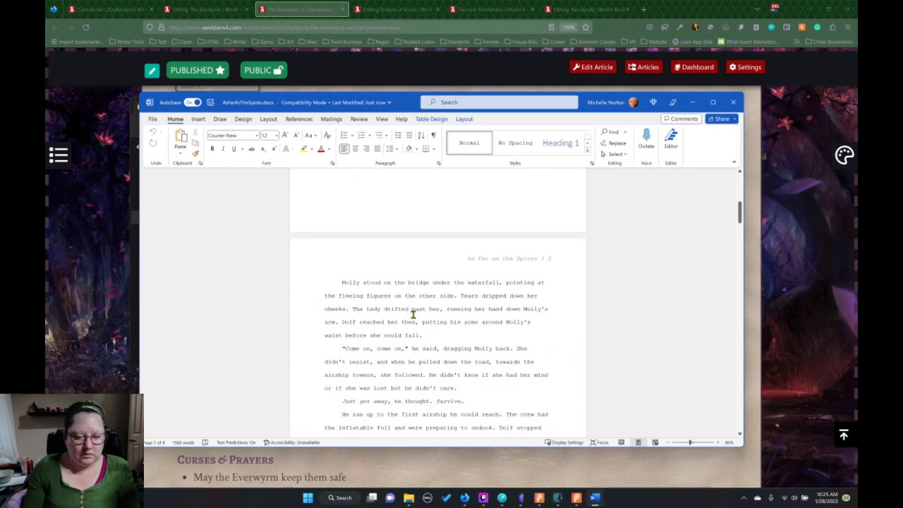
scroll(413, 315, down, 1)
scroll(413, 315, down, 1)
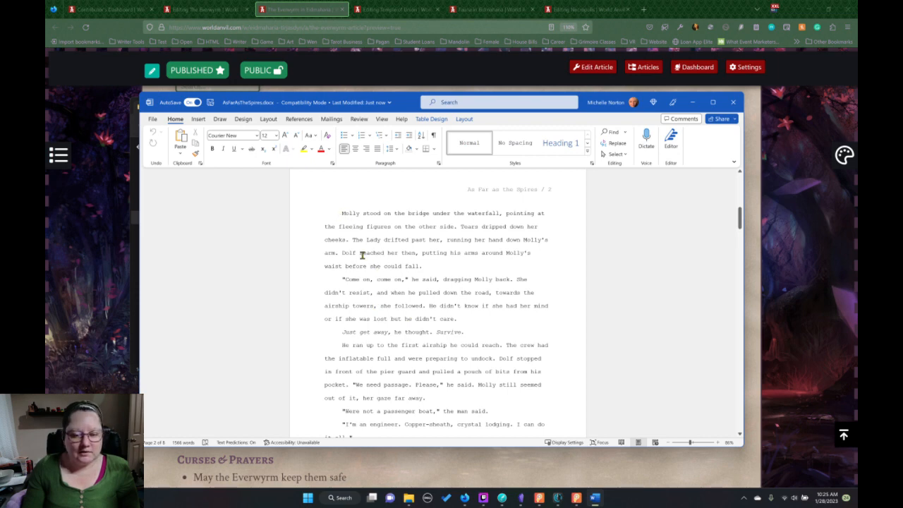
scroll(362, 255, down, 7)
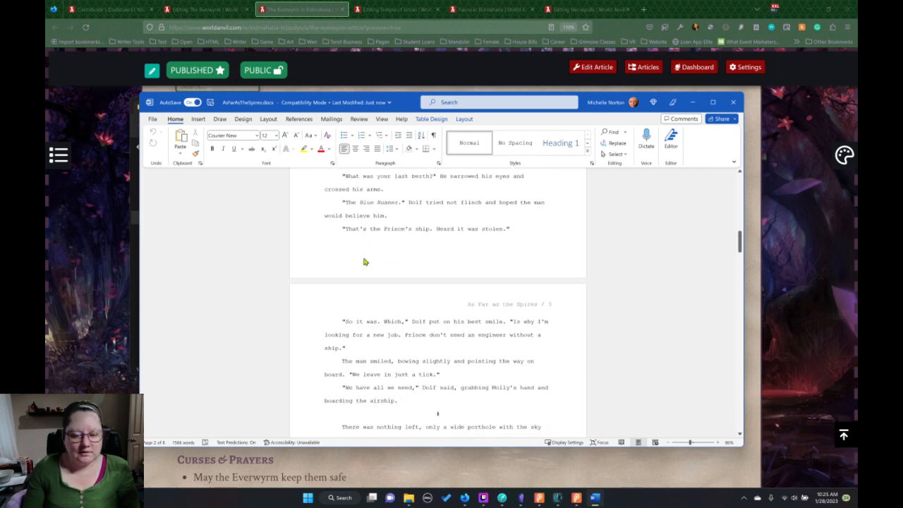
scroll(365, 262, down, 1)
scroll(365, 262, up, 8)
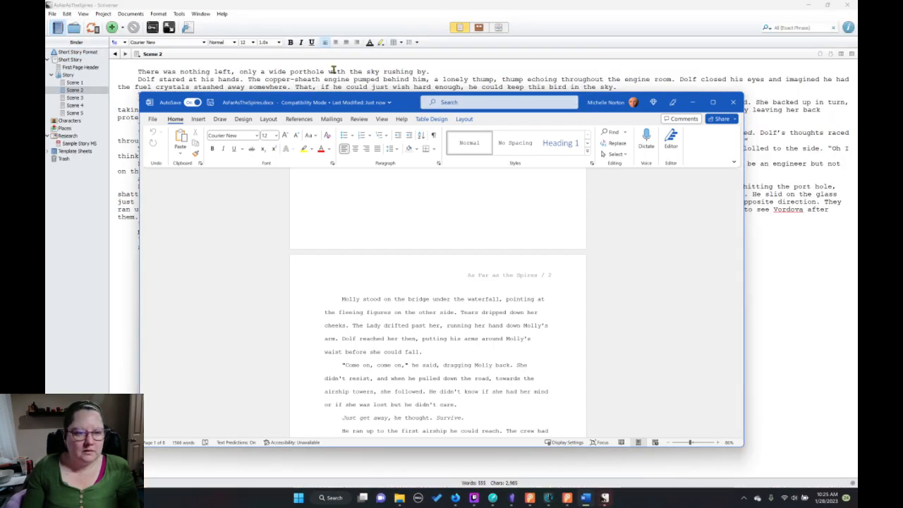
Switch to the AsFarAsTheSpires project in Scrivener and look through its scenes up to Scene 5.
click(333, 70)
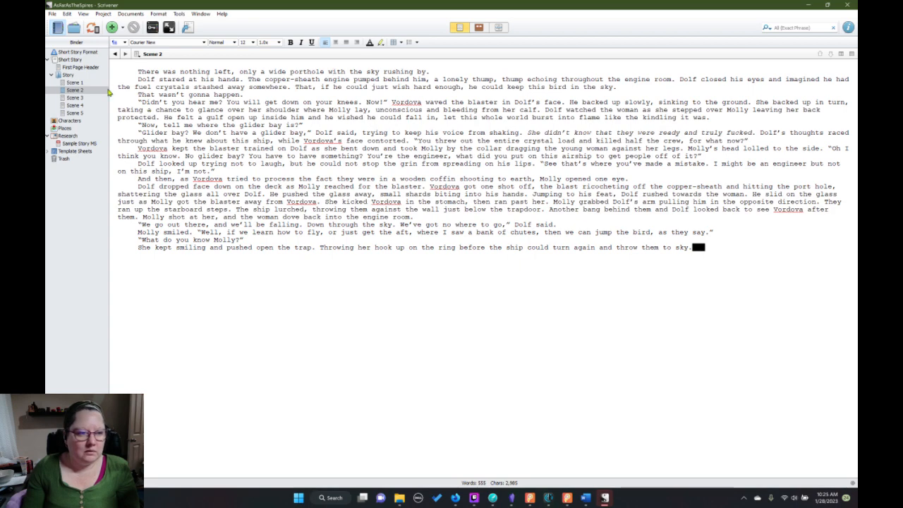
click(76, 83)
click(76, 91)
click(77, 106)
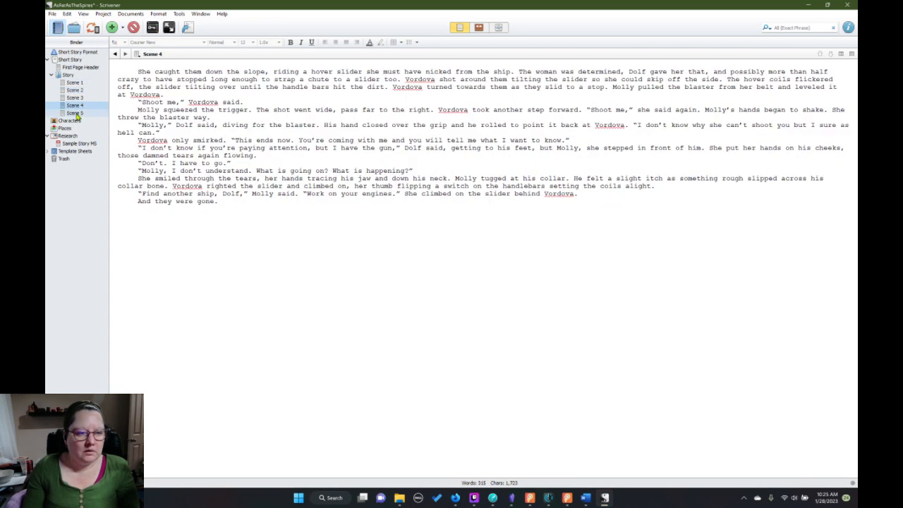
click(75, 113)
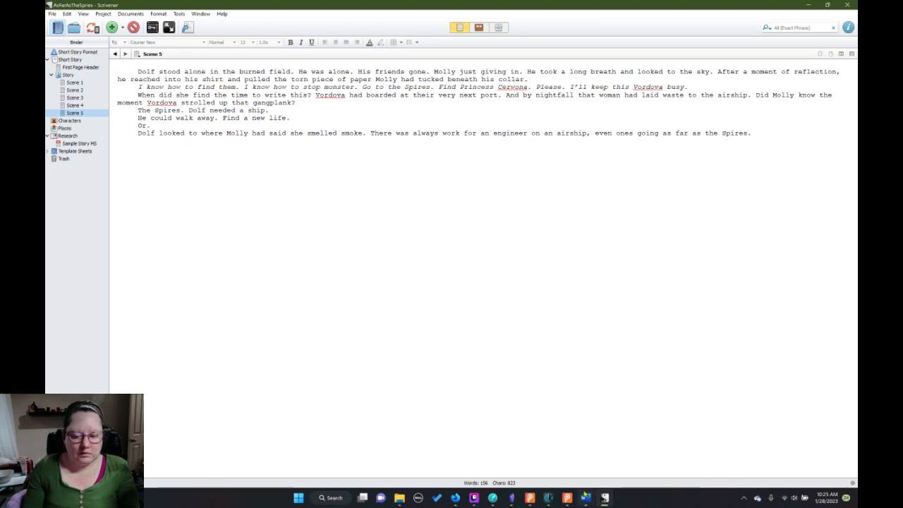
Compare the ending of AsFarAsTheSpires.docx in Word with Scene 5, and close the Scrivener project.
mouse_move(587, 498)
click(586, 451)
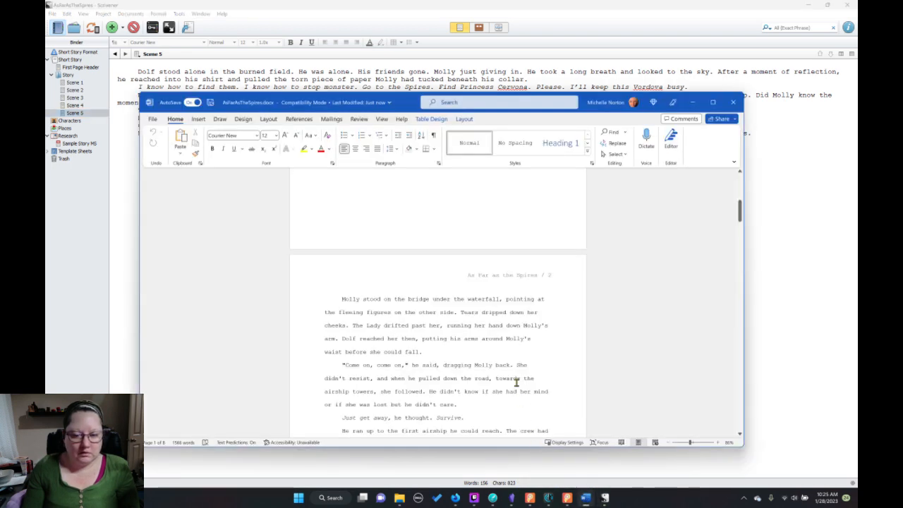
scroll(587, 317, down, 15)
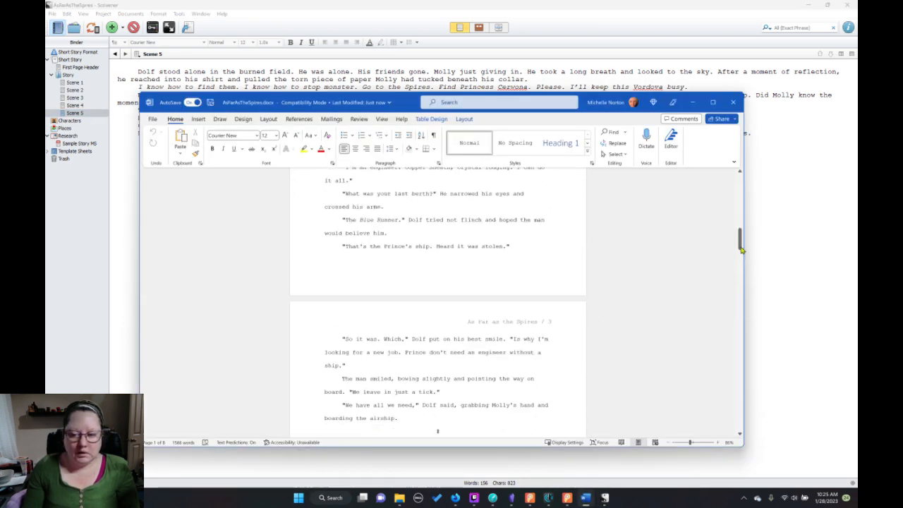
scroll(732, 322, down, 10)
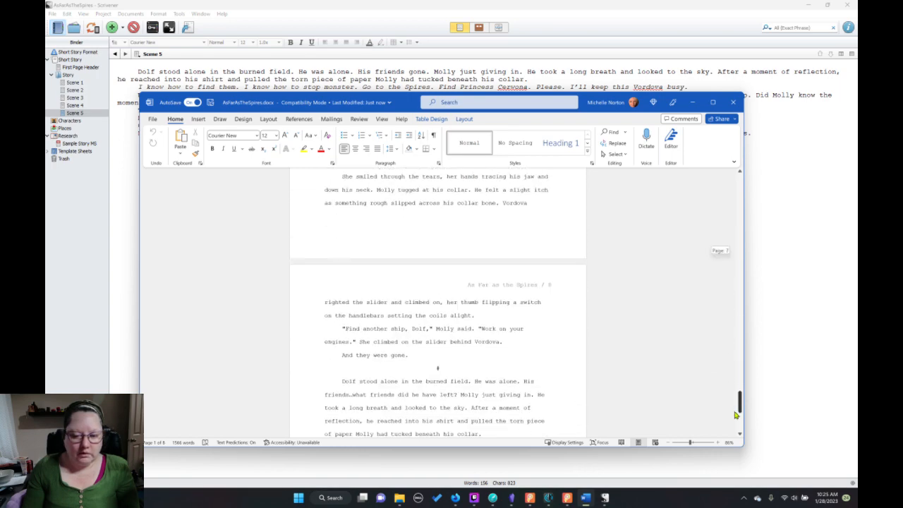
drag(736, 421, 738, 434)
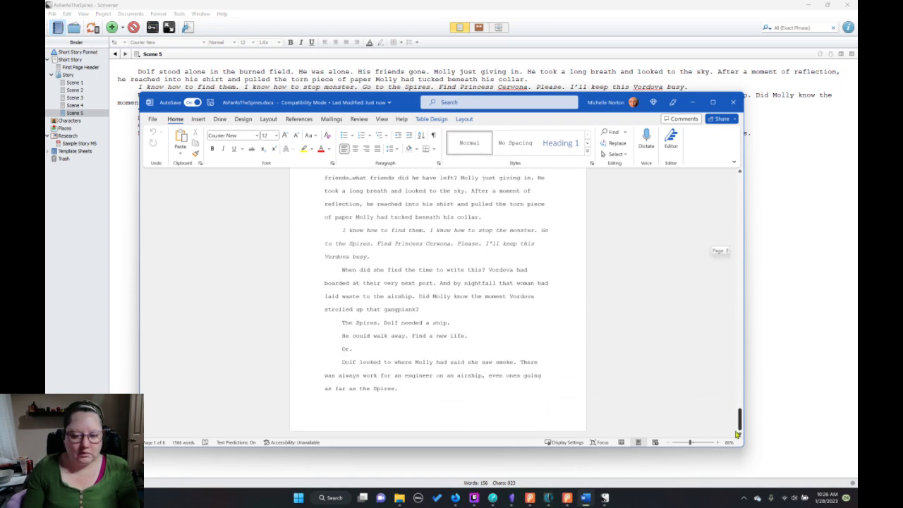
drag(593, 119, 498, 62)
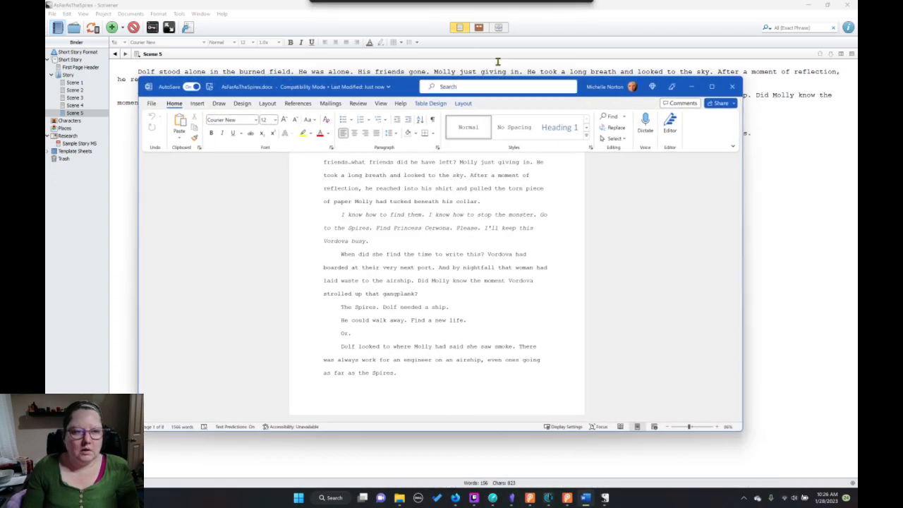
click(847, 5)
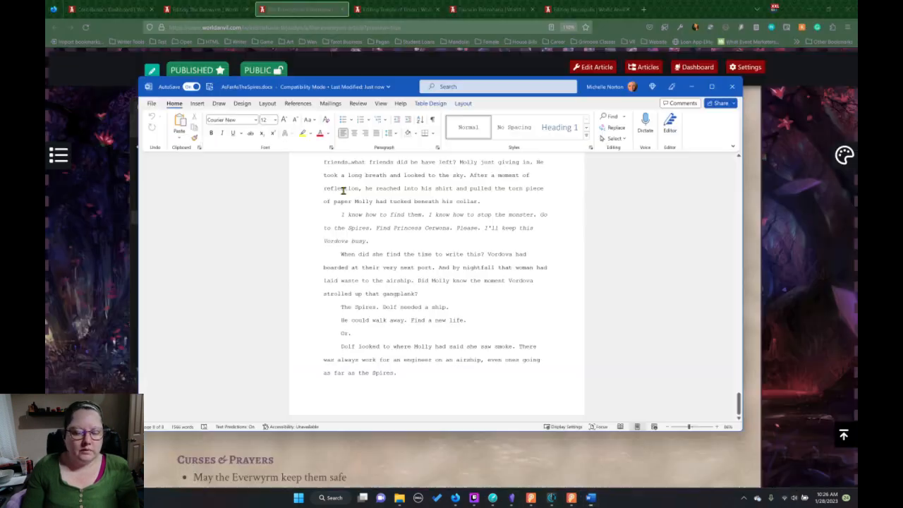
Select the story text of AsFarAsTheSpires.docx from the start of page 2 through the ending.
drag(375, 295, 340, 351)
scroll(343, 300, down, 4)
scroll(343, 296, down, 3)
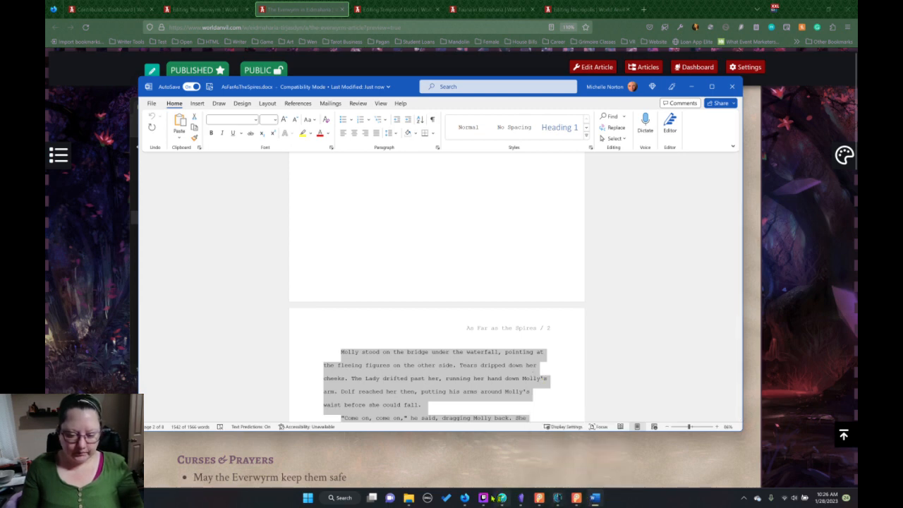
Switch to Dabble and collapse all the chapters under Eidmaharia Stories, from Nothing Like the Sun up to To Market.
mouse_move(493, 498)
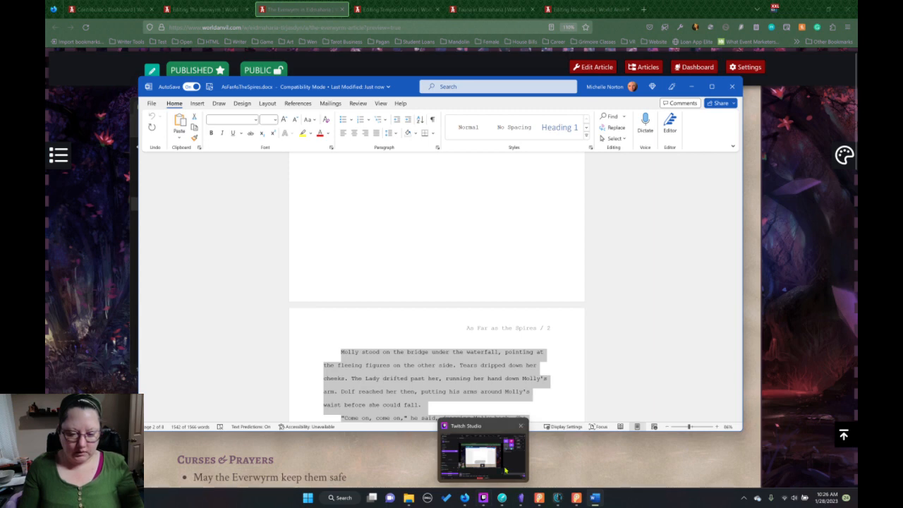
click(502, 497)
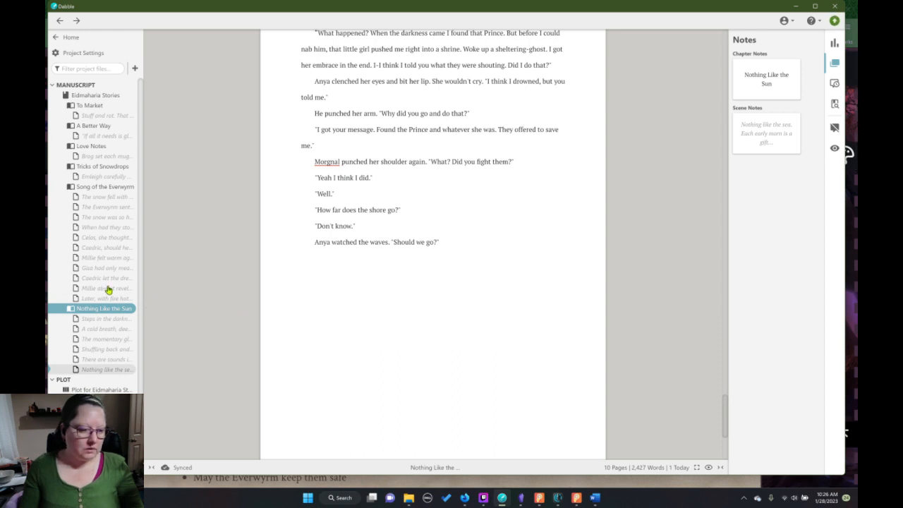
click(63, 312)
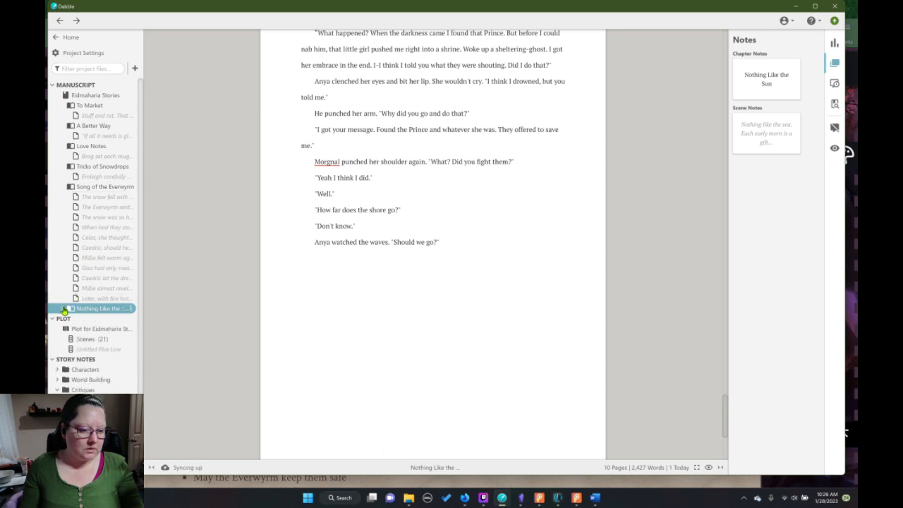
click(62, 187)
click(62, 167)
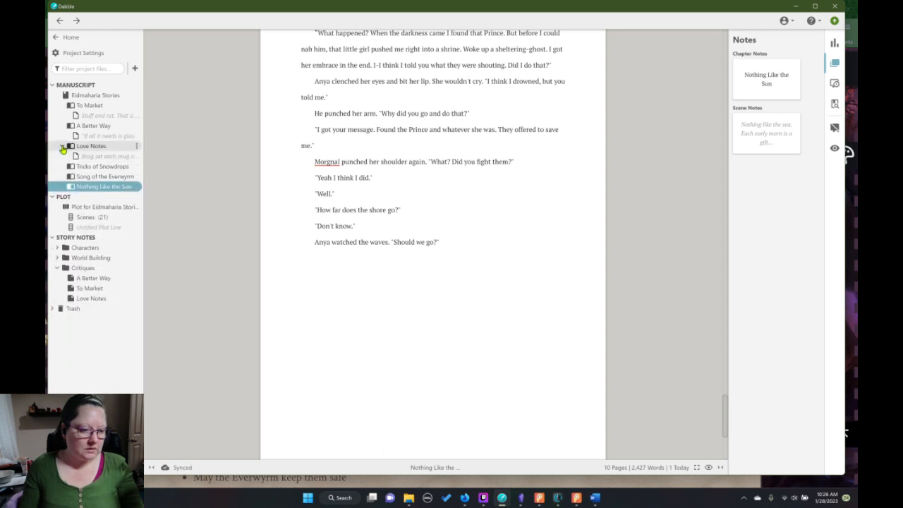
click(62, 146)
click(62, 126)
click(62, 105)
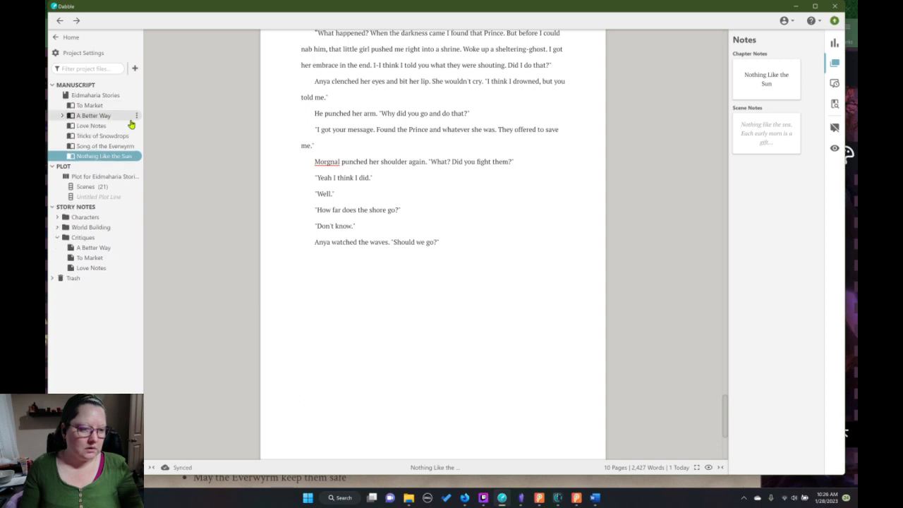
Add a new chapter to Eidmaharia Stories, title it "As Far as the Spires", and place the cursor in its empty scene.
click(136, 95)
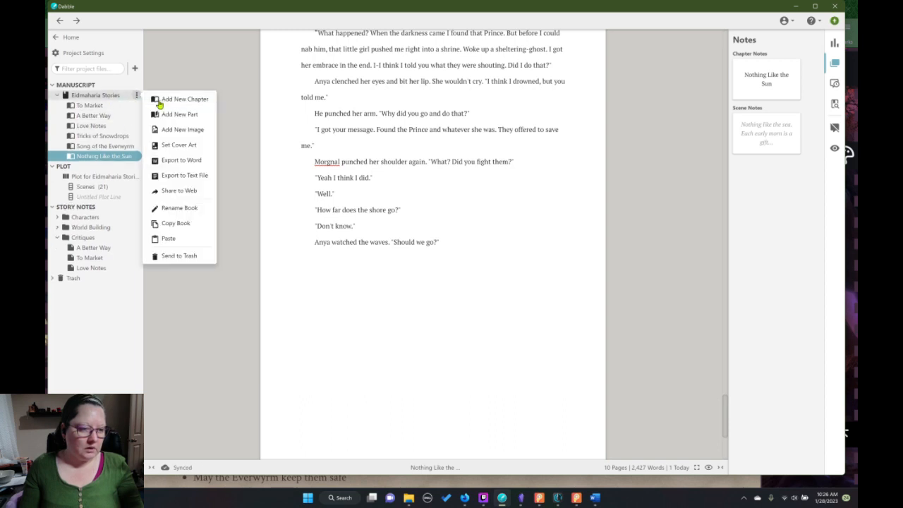
click(171, 98)
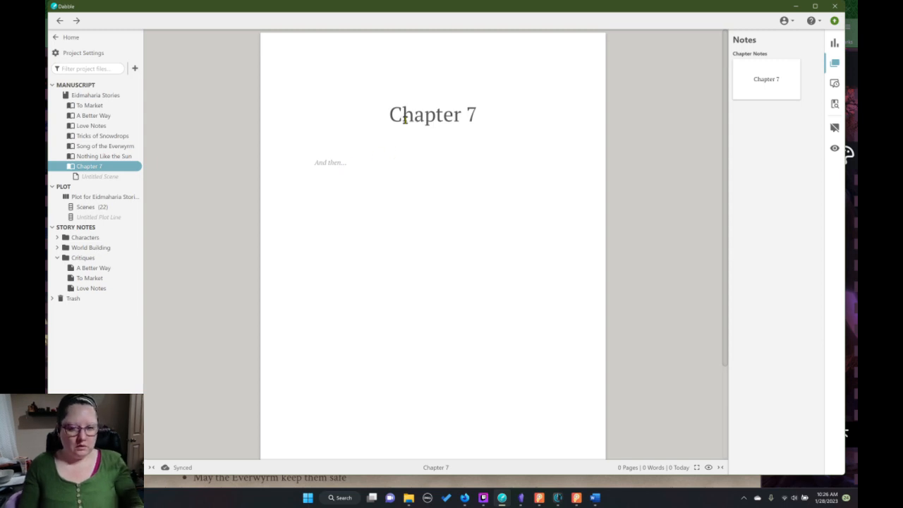
text(As)
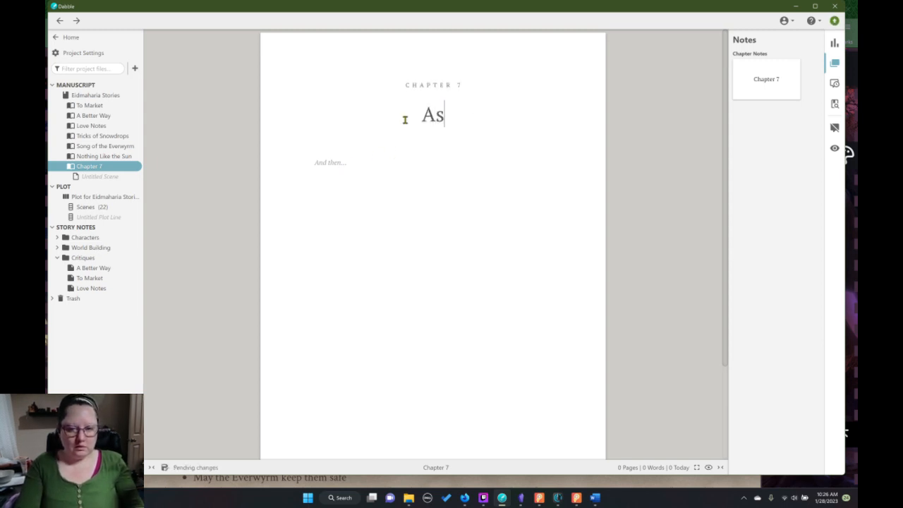
text( Far)
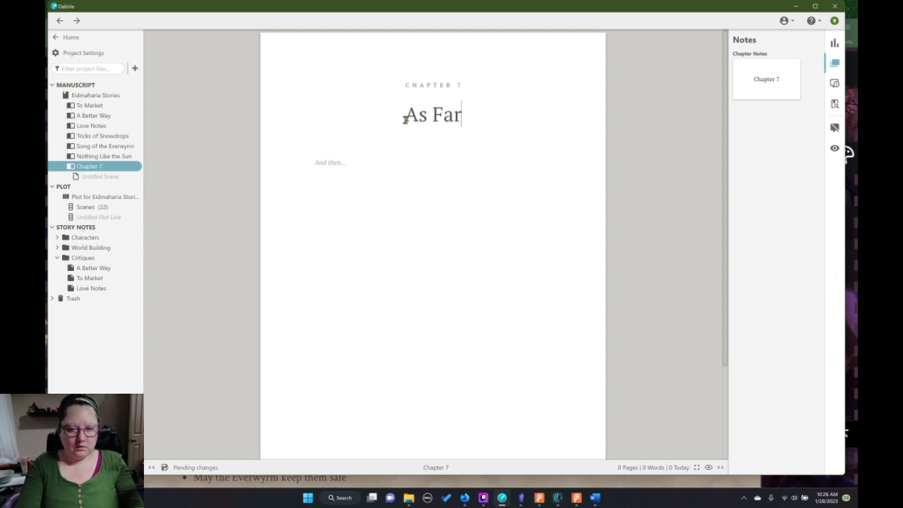
text( as th)
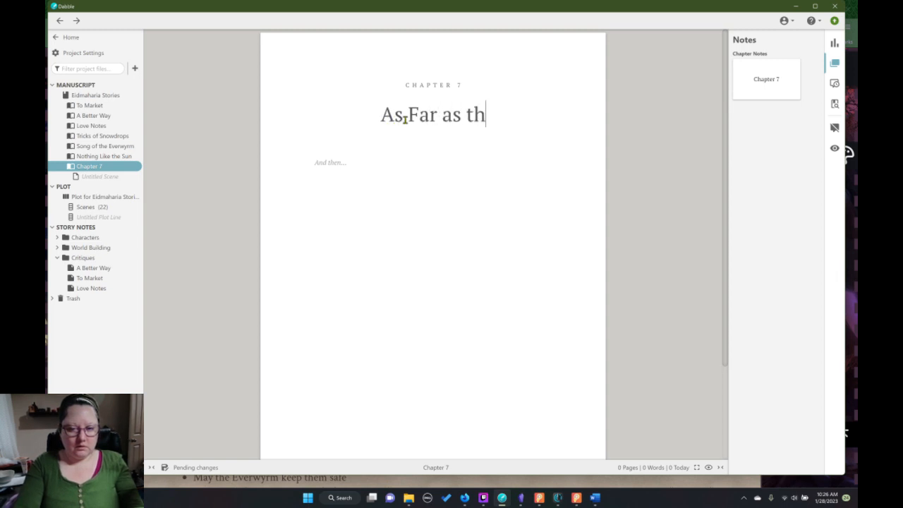
text(e Spires)
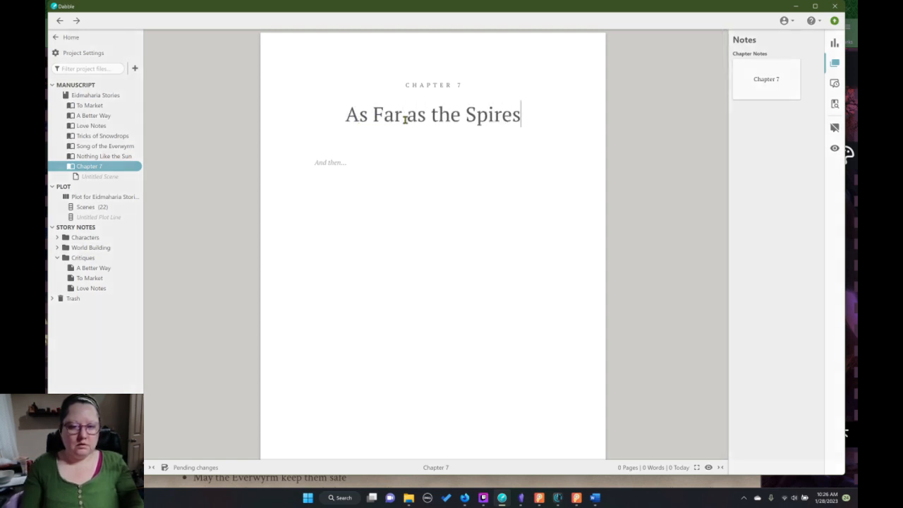
click(340, 163)
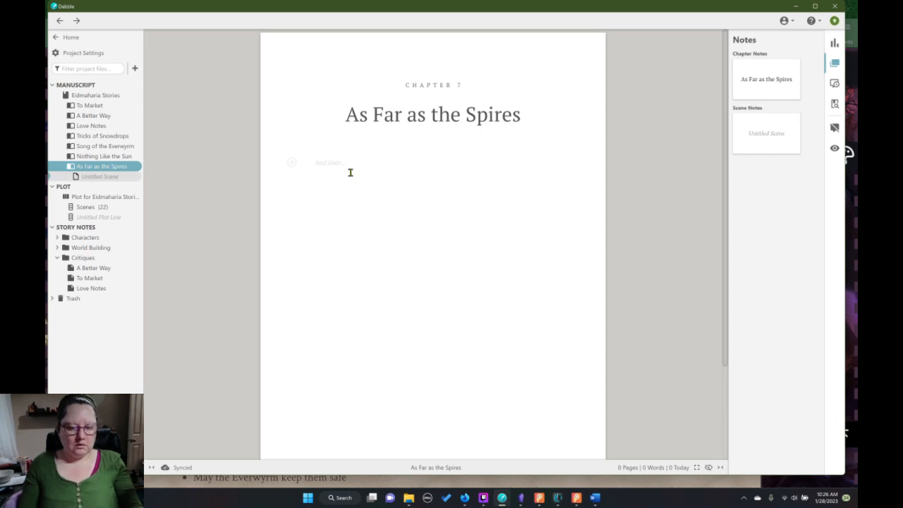
Paste the copied story text into the empty scene of the As Far as the Spires chapter and return to its beginning.
key(ctrl+v)
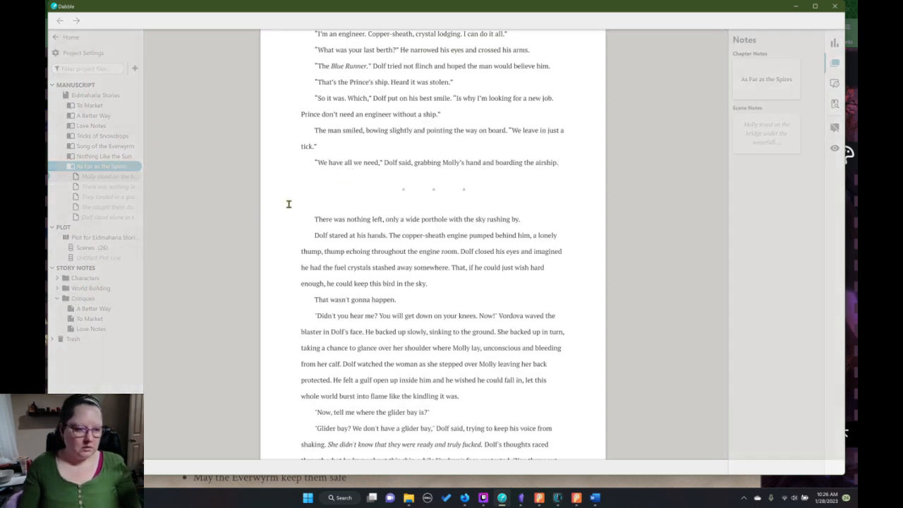
scroll(444, 233, up, 5)
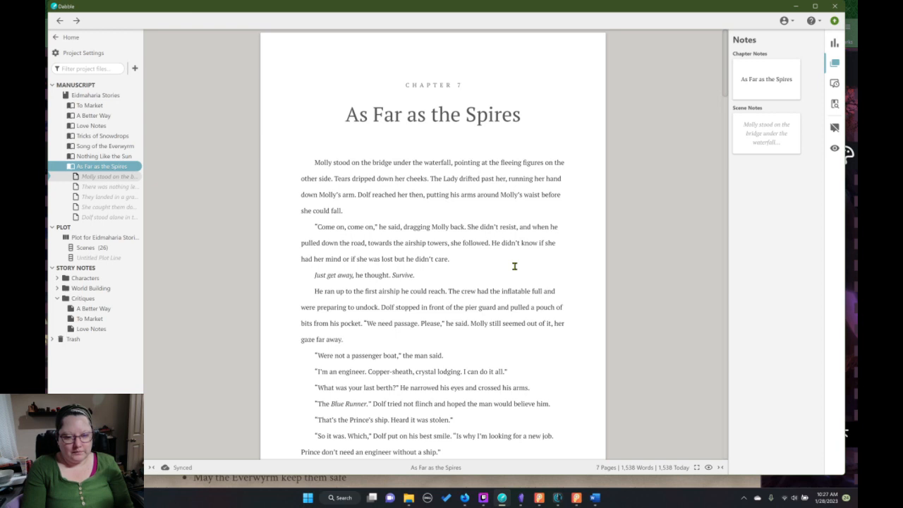
Switch to Plottr and open the timeline of the book What You Could Become.
click(577, 497)
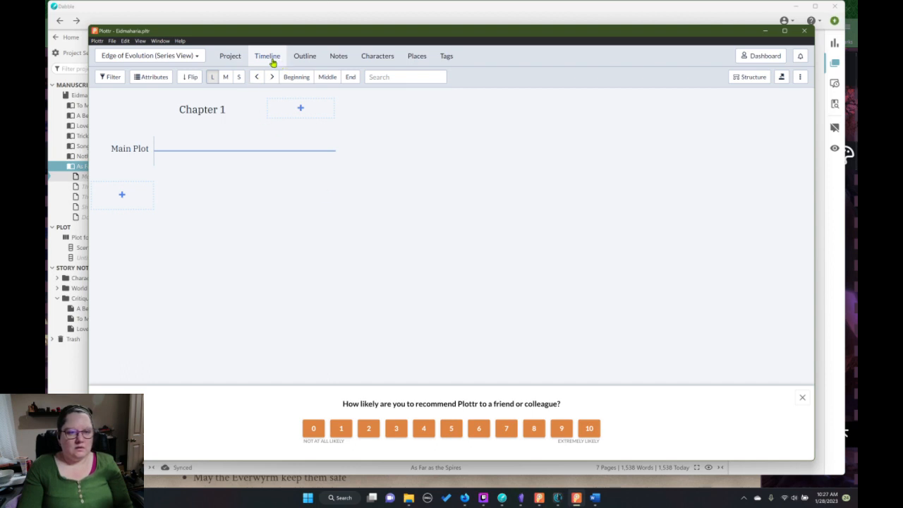
click(195, 59)
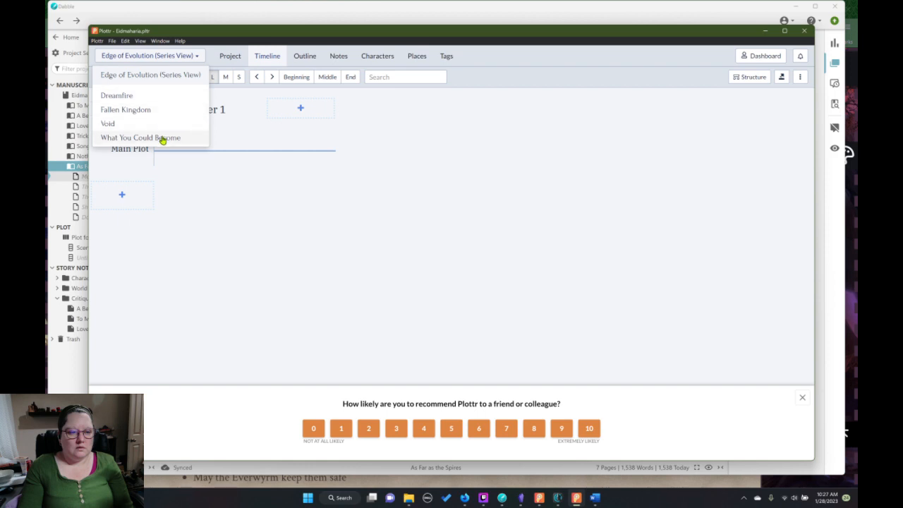
click(162, 139)
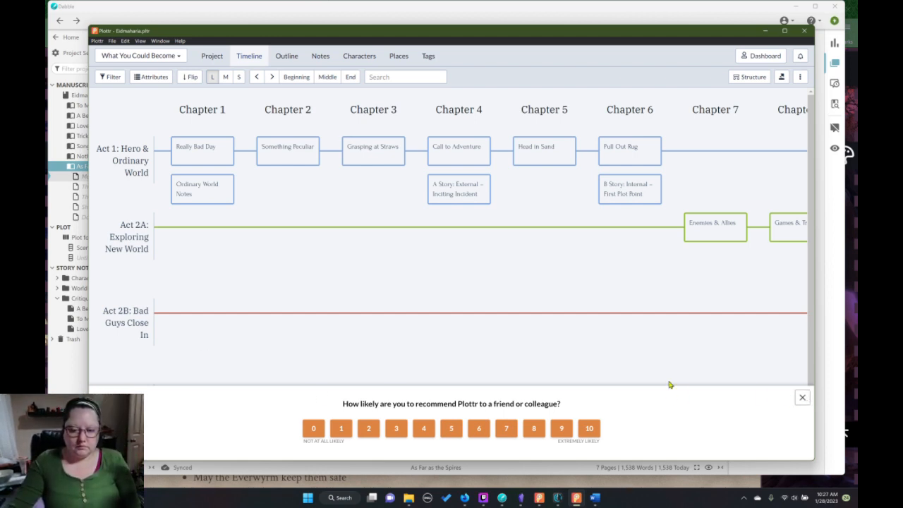
Examine the What You Could Become plotlines and scene cards, including Pull Out Rug and the start of Act 2A.
scroll(389, 347, down, 2)
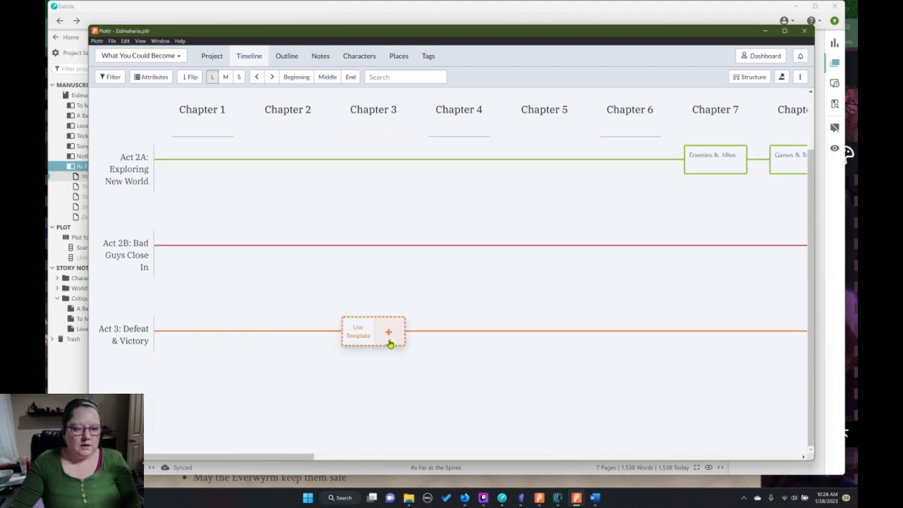
scroll(392, 342, up, 2)
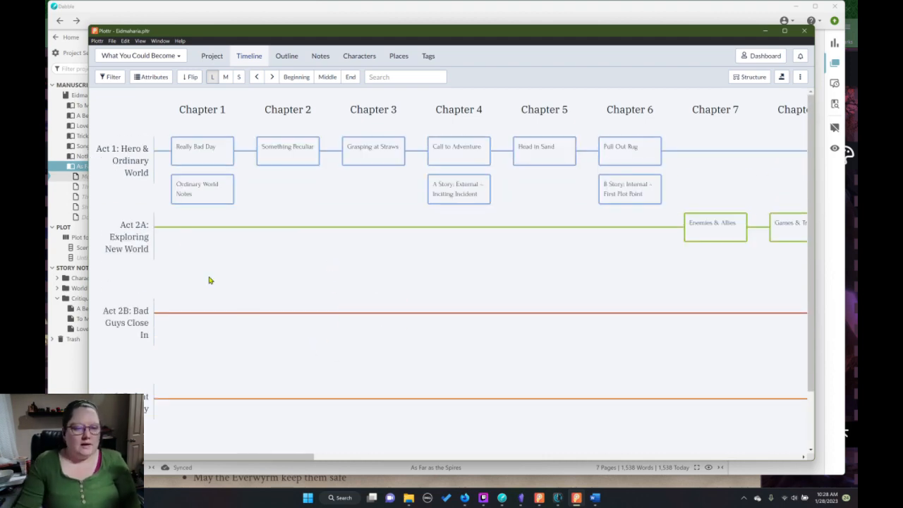
mouse_move(228, 308)
mouse_move(208, 160)
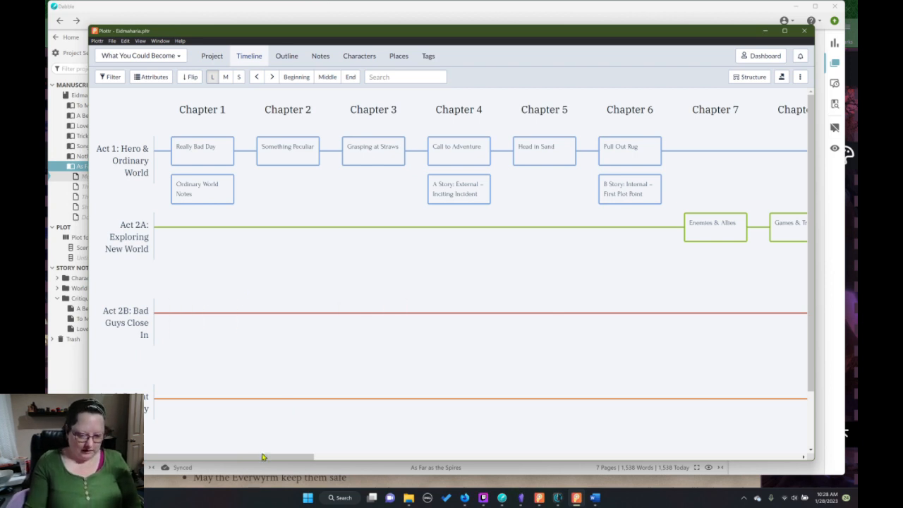
drag(262, 458, 216, 463)
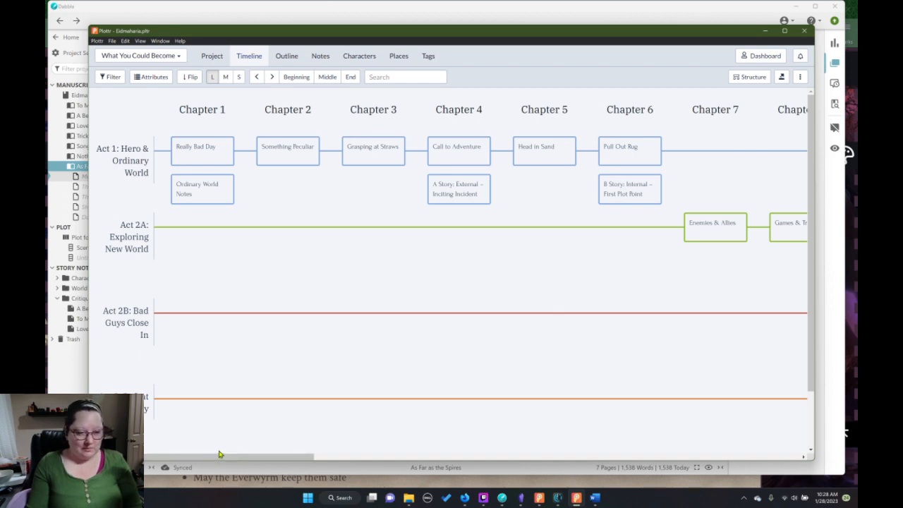
mouse_move(211, 228)
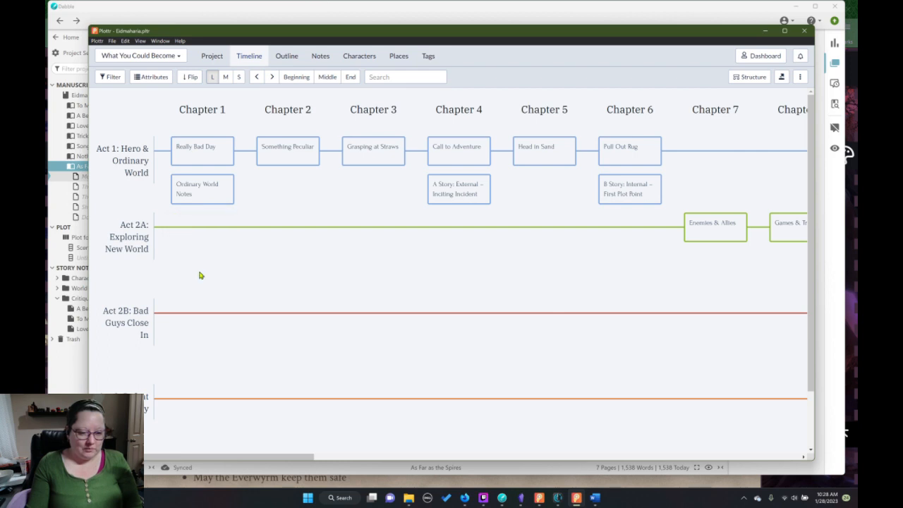
click(192, 236)
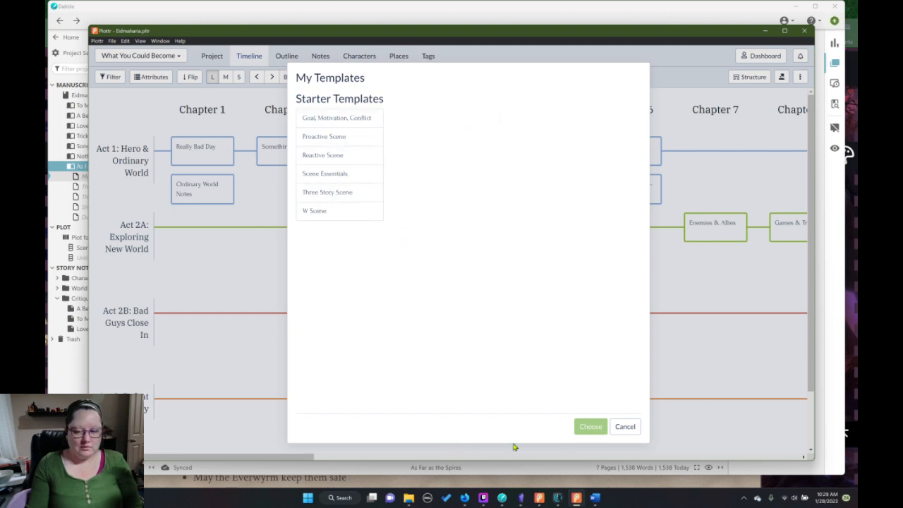
click(625, 426)
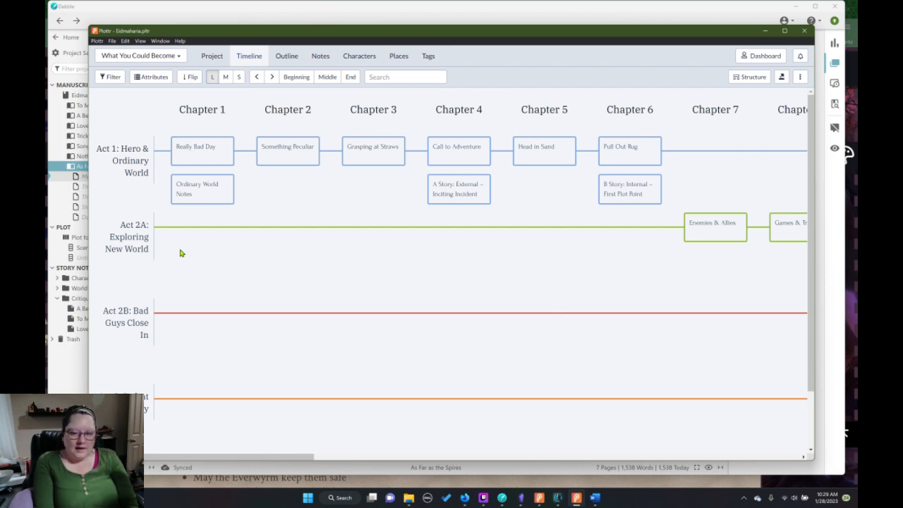
mouse_move(222, 166)
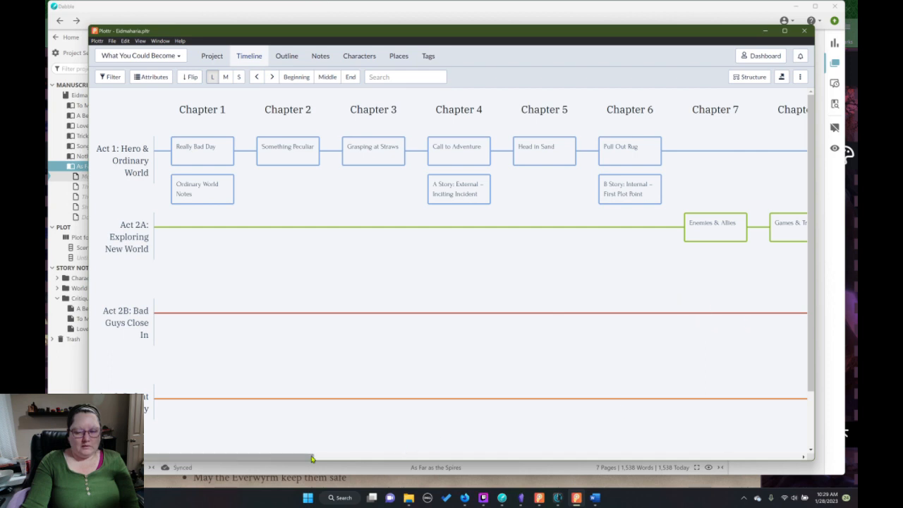
drag(316, 457, 202, 457)
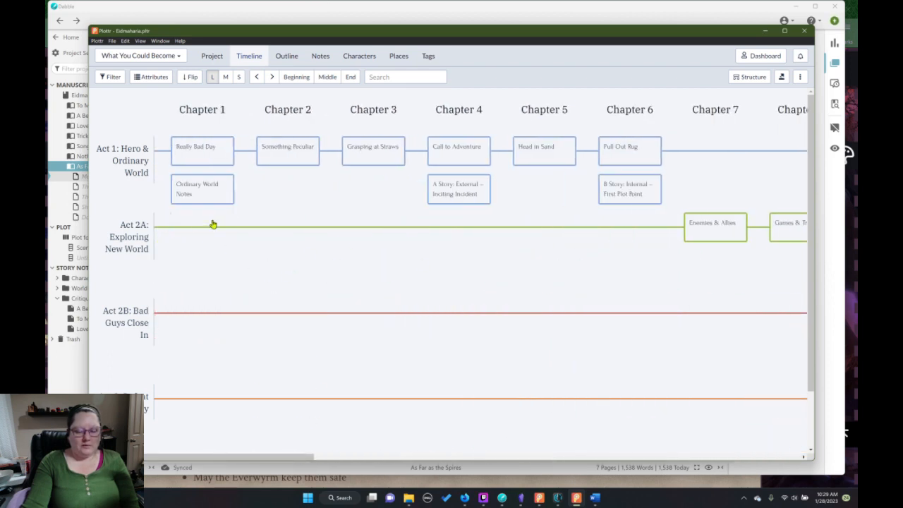
mouse_move(208, 215)
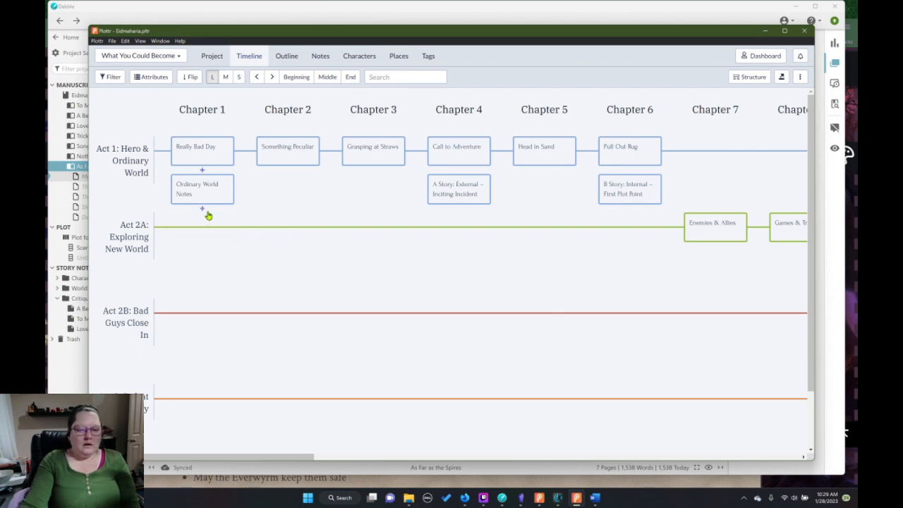
mouse_move(126, 166)
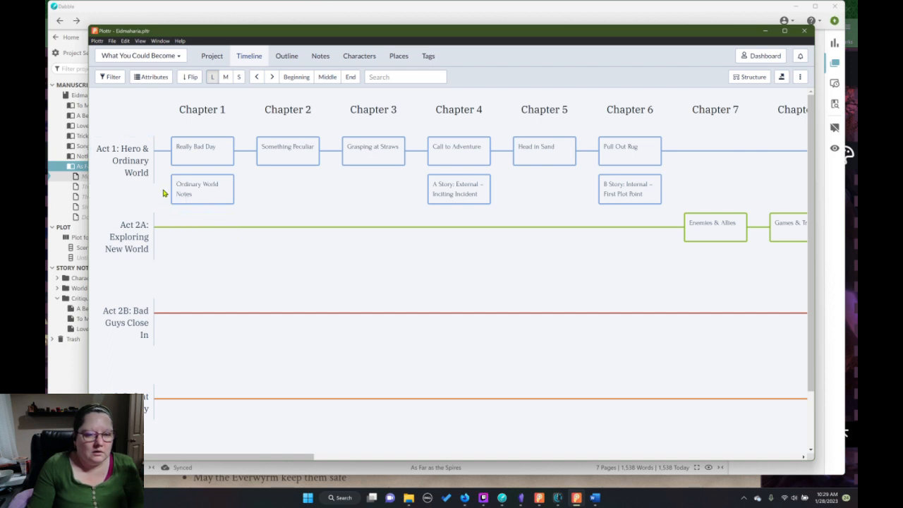
mouse_move(642, 153)
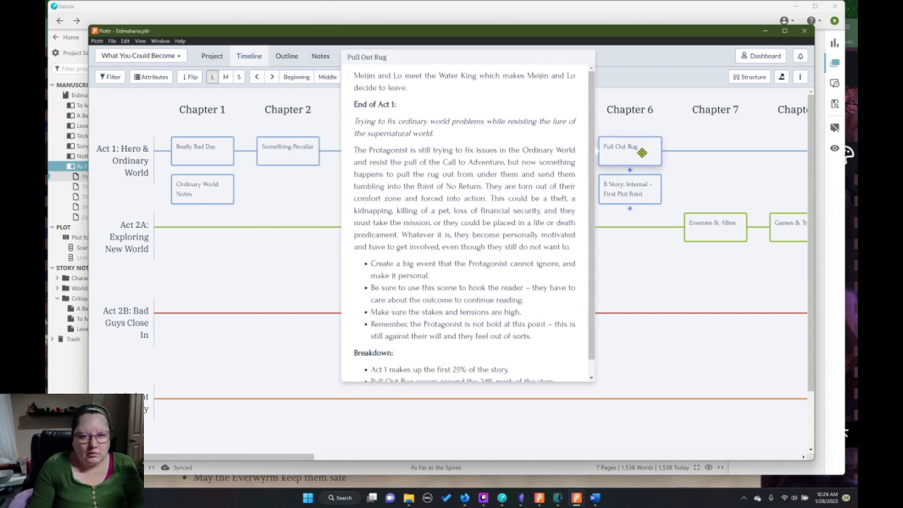
mouse_move(636, 188)
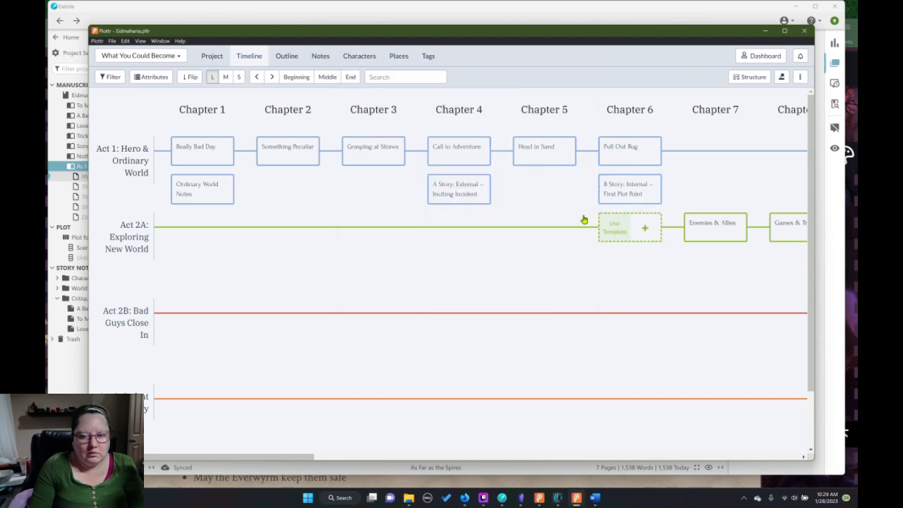
mouse_move(715, 223)
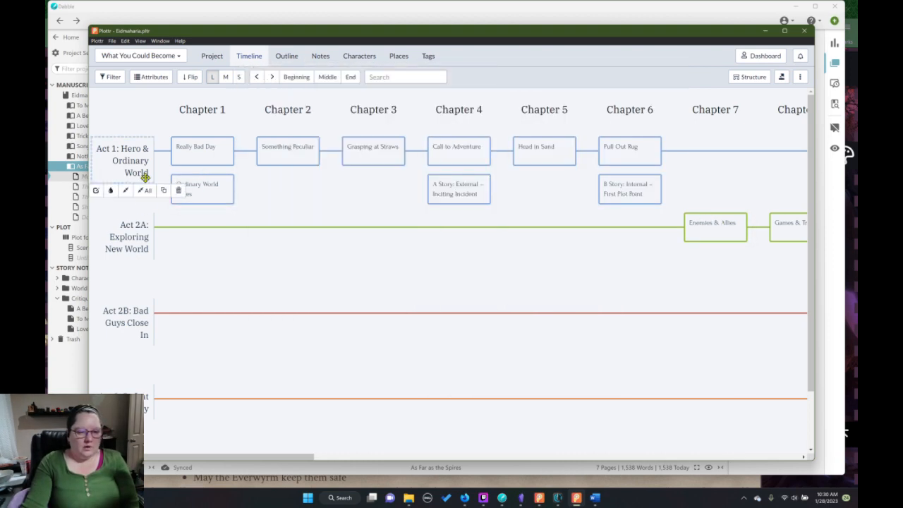
Duplicate the Act 1: Hero & Ordinary World plotline and color the copy pink.
click(162, 195)
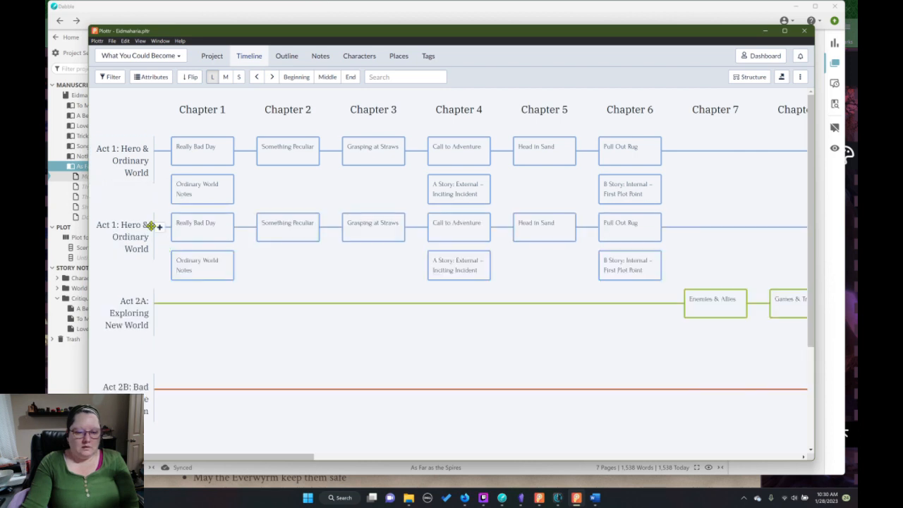
mouse_move(148, 228)
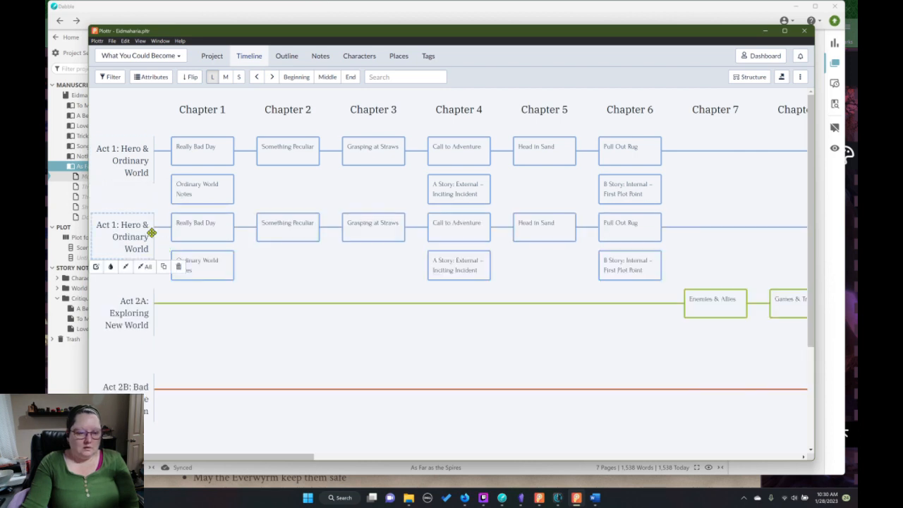
click(113, 268)
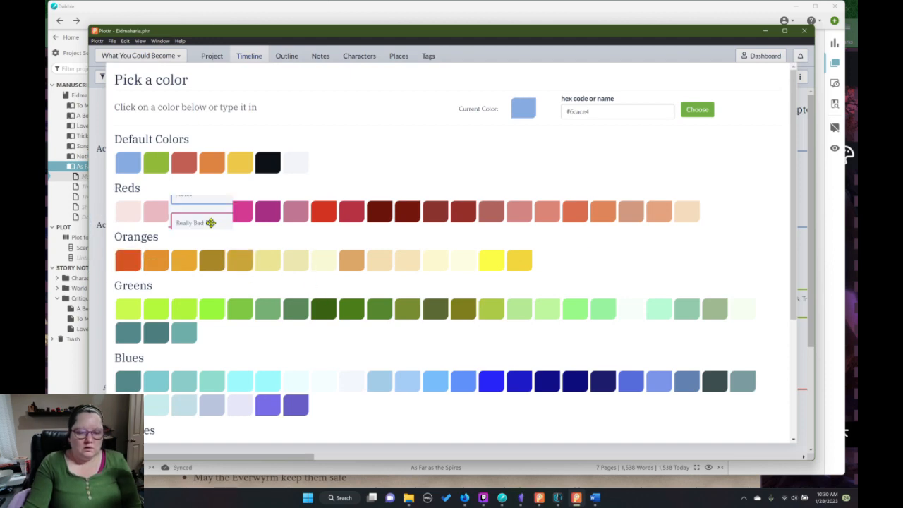
click(208, 221)
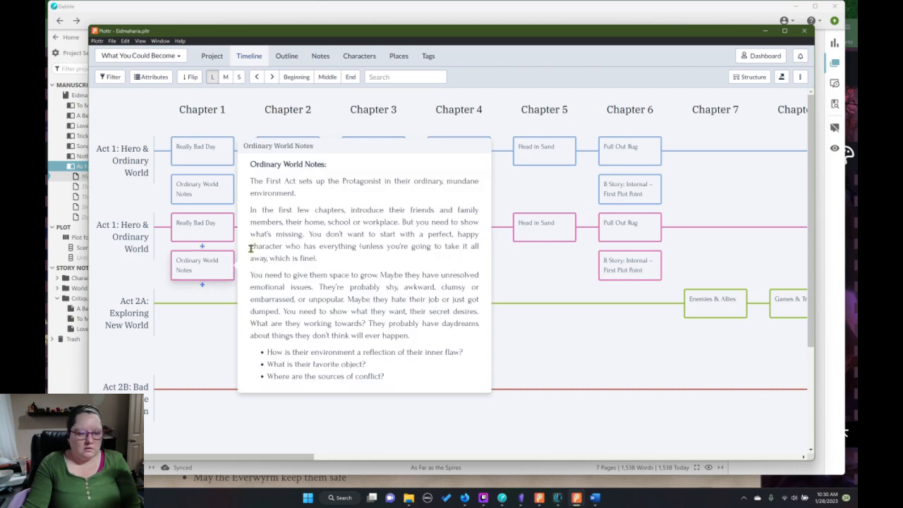
In the pink plotline's Really Bad Day card, replace the opening sentence of the description with "Molly and Dolf".
mouse_move(204, 224)
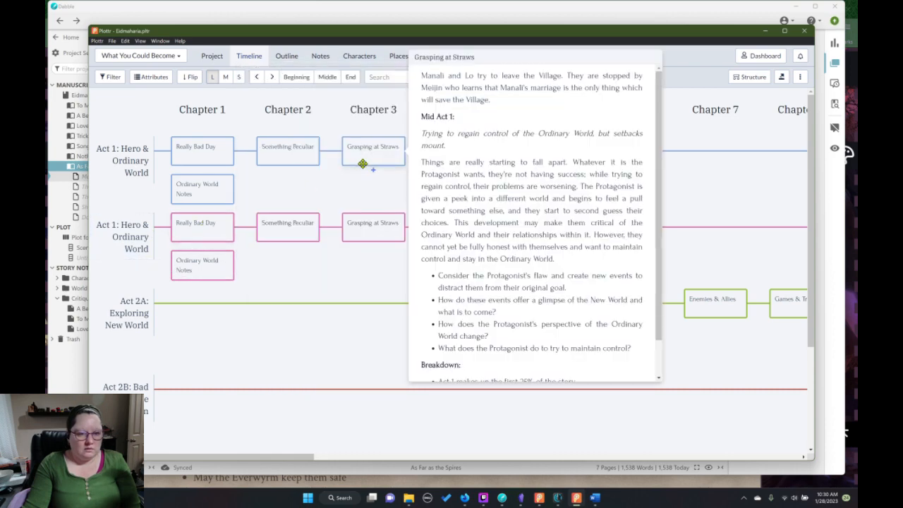
click(273, 202)
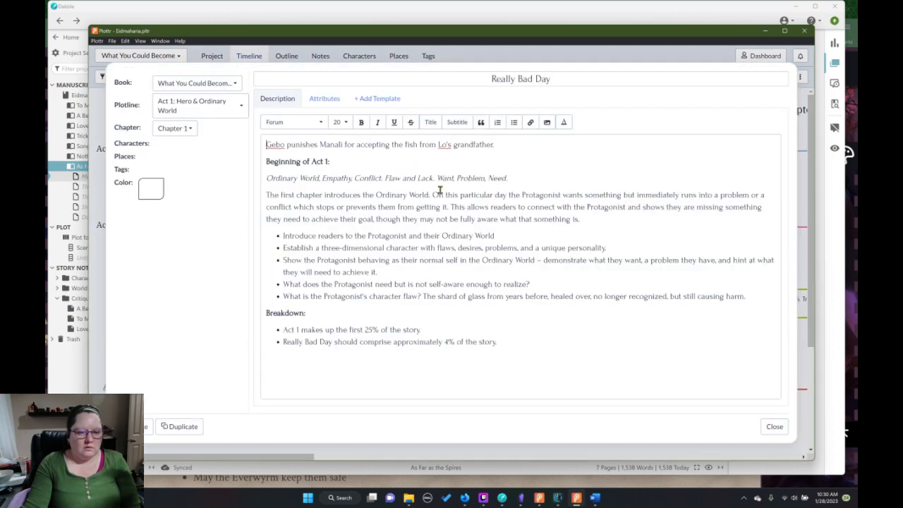
drag(504, 146, 256, 150)
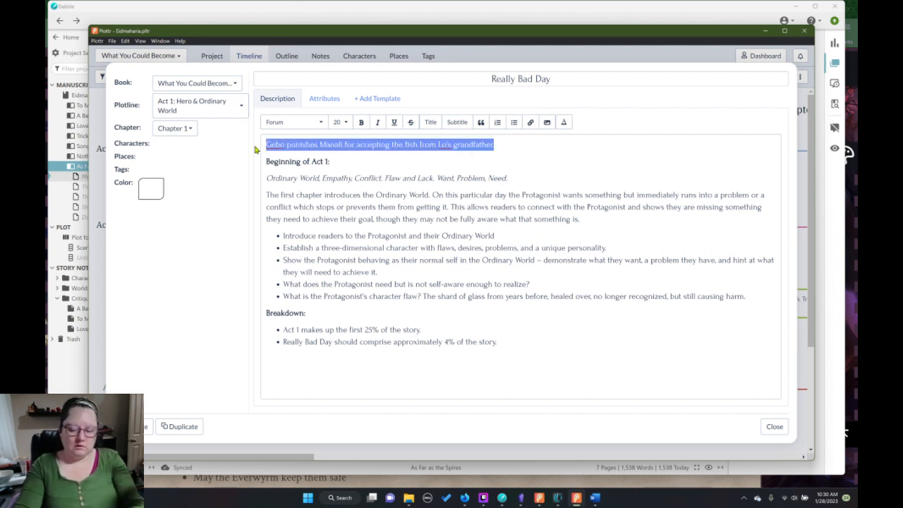
text(Molly)
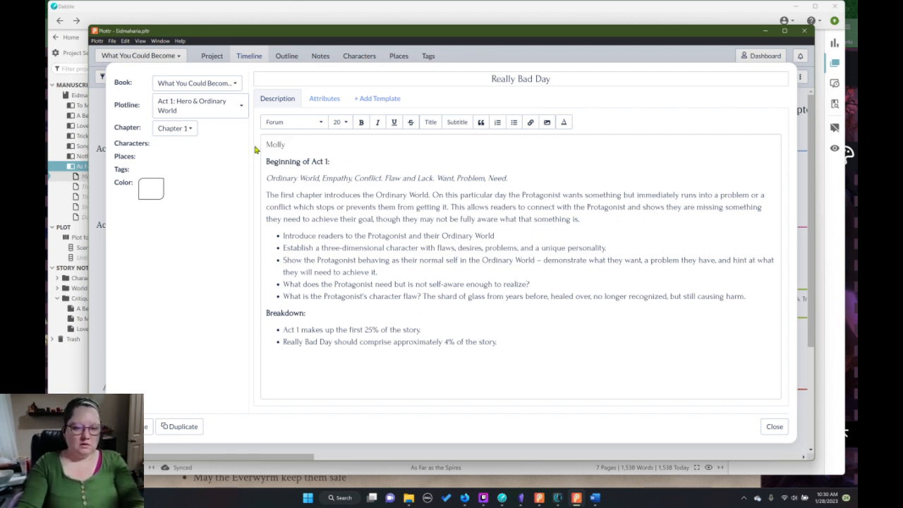
text( and)
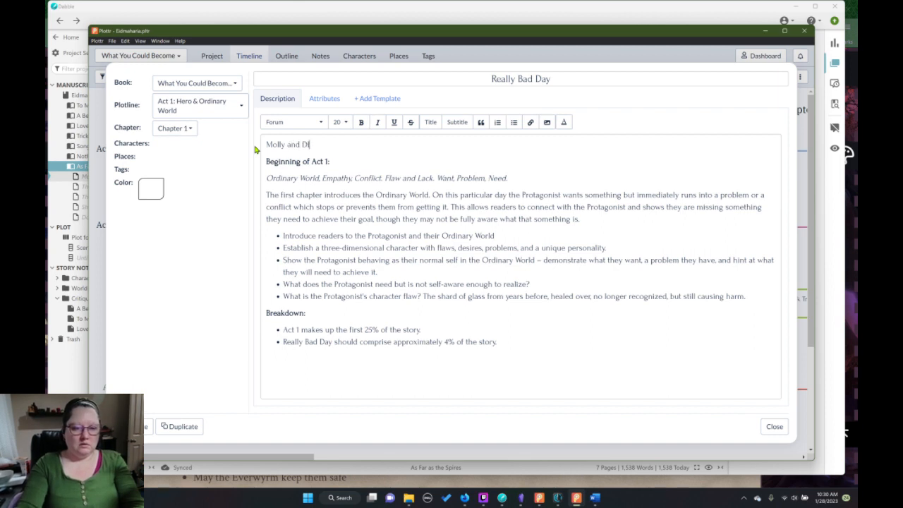
text( Dolf)
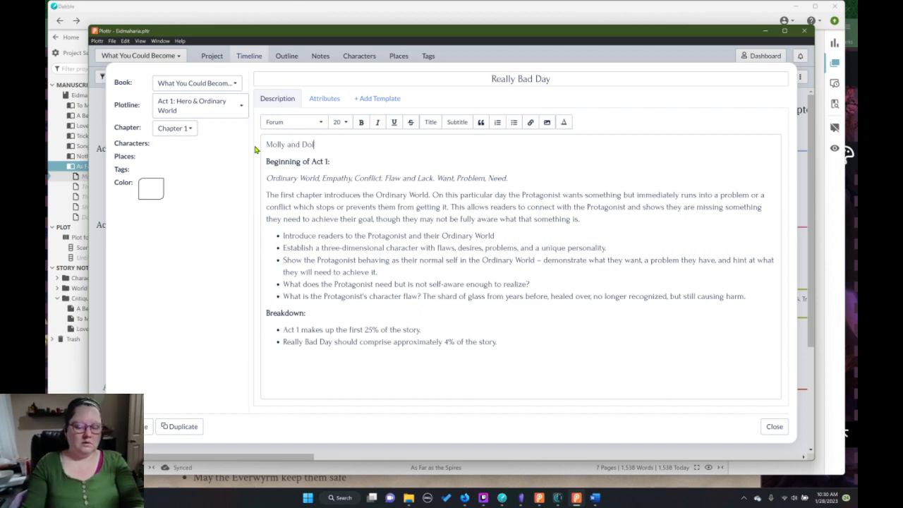
click(774, 427)
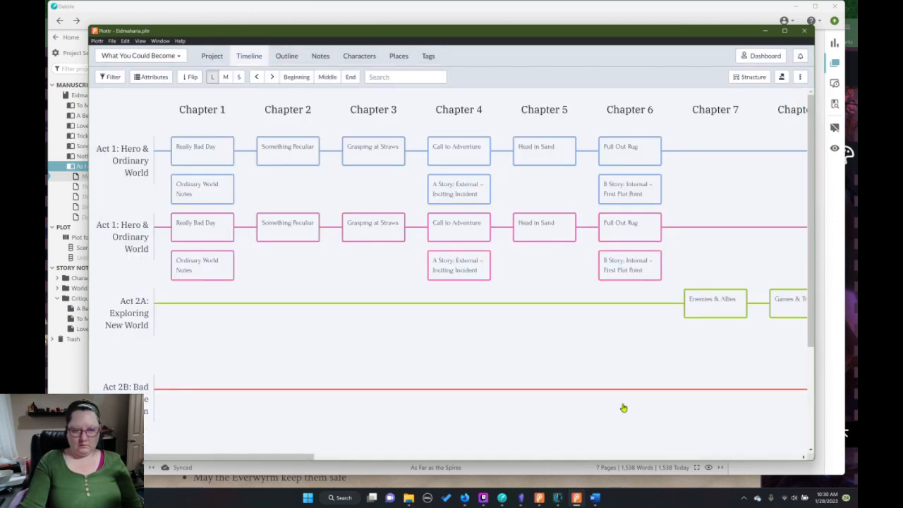
Rename the blue Act 1 plotline "Act 1: Hero & Ordinary World - Lo & Meijin".
mouse_move(138, 176)
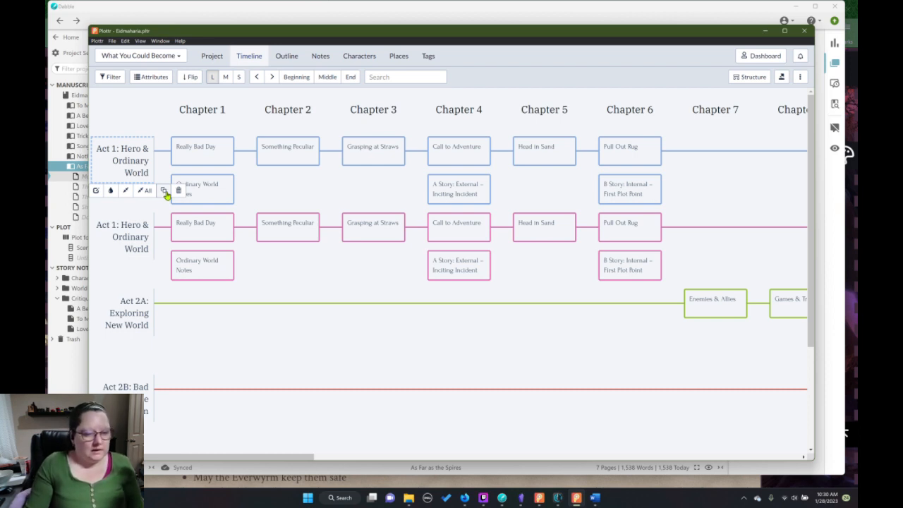
double_click(124, 173)
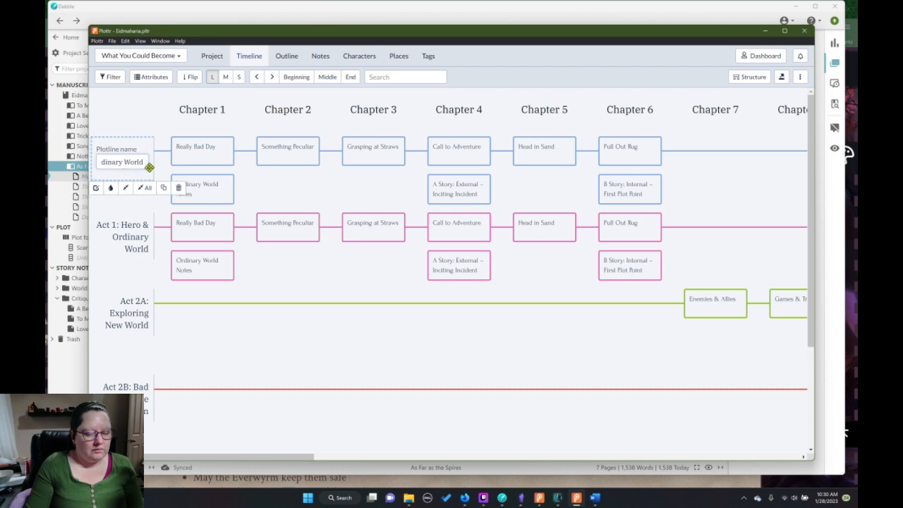
text(-)
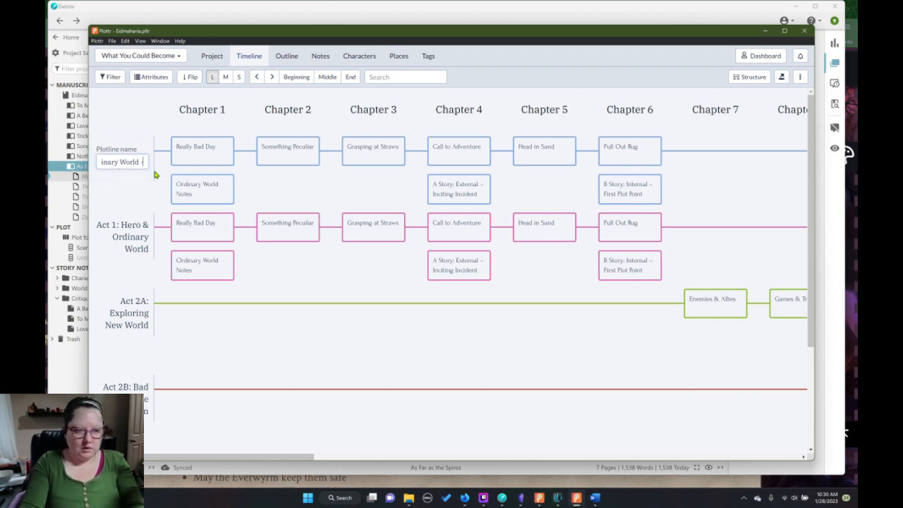
text( Lo &)
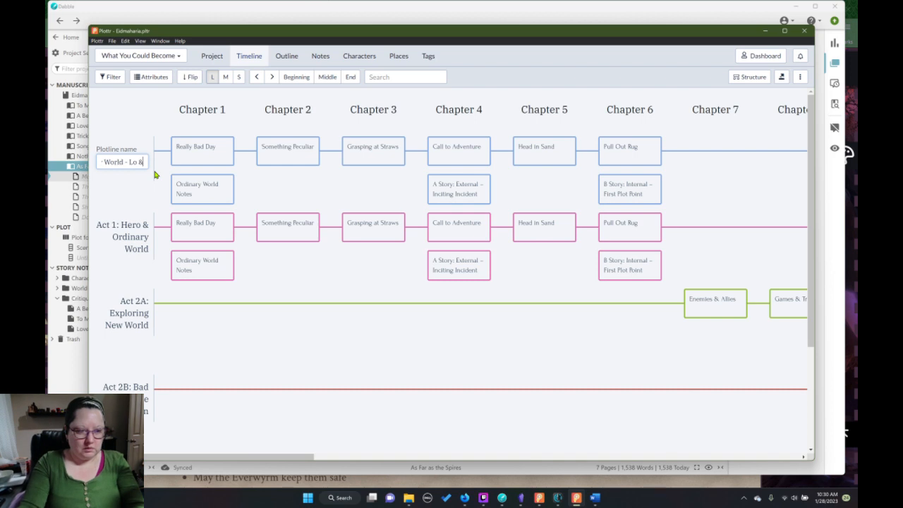
text( Meijin)
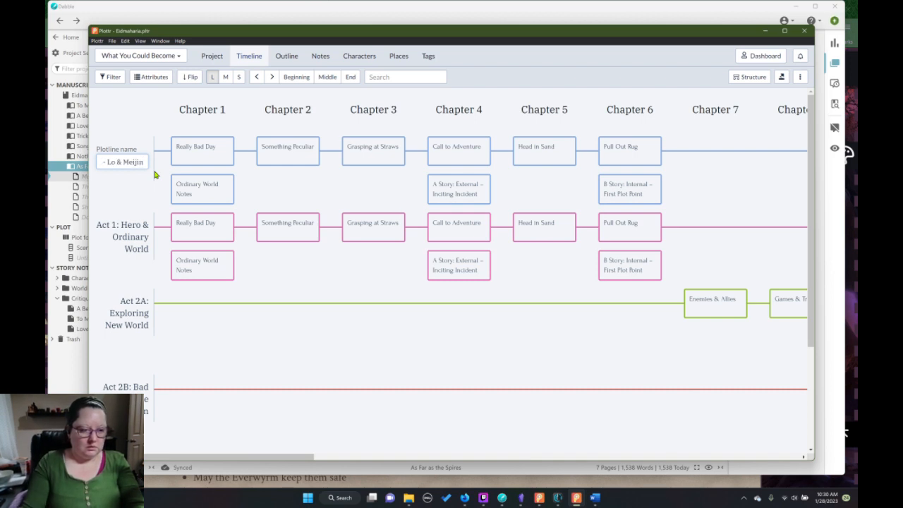
key(Return)
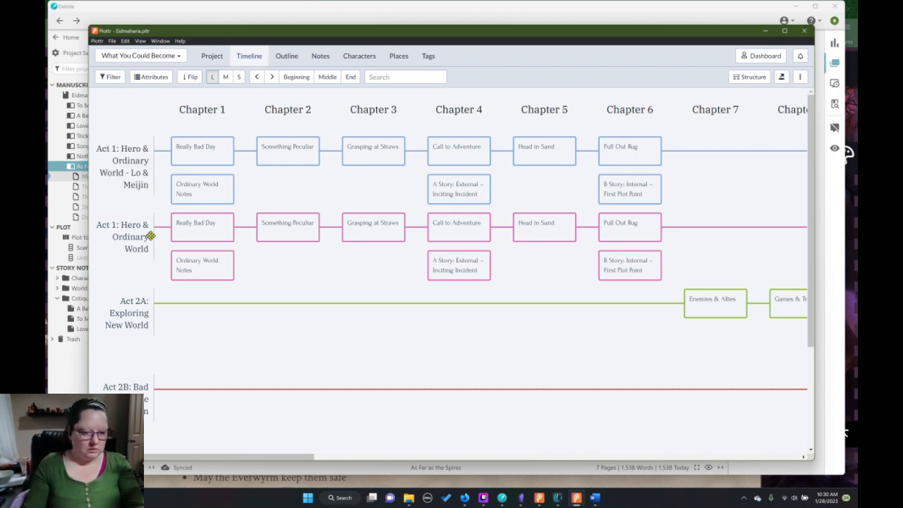
Rename the pink Act 1 plotline "Act 1: Hero & Ordinary World - Molly & Dolf".
click(128, 248)
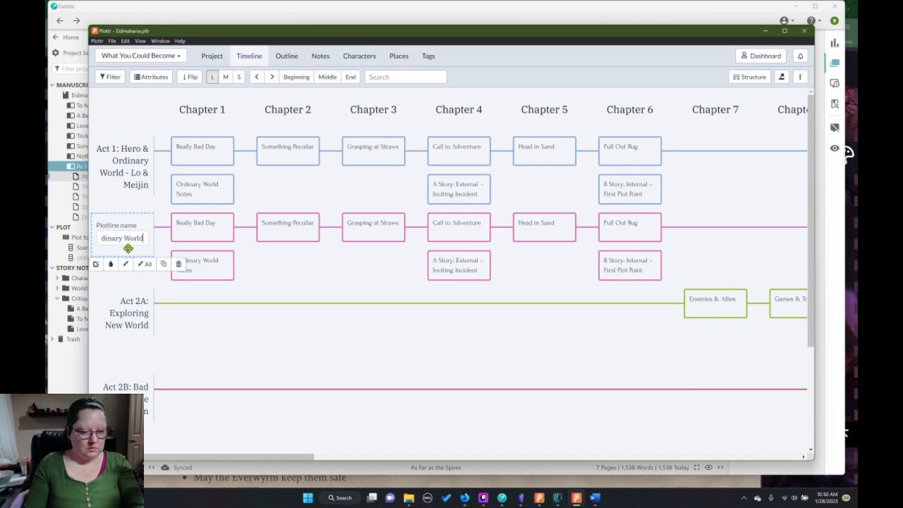
mouse_move(197, 233)
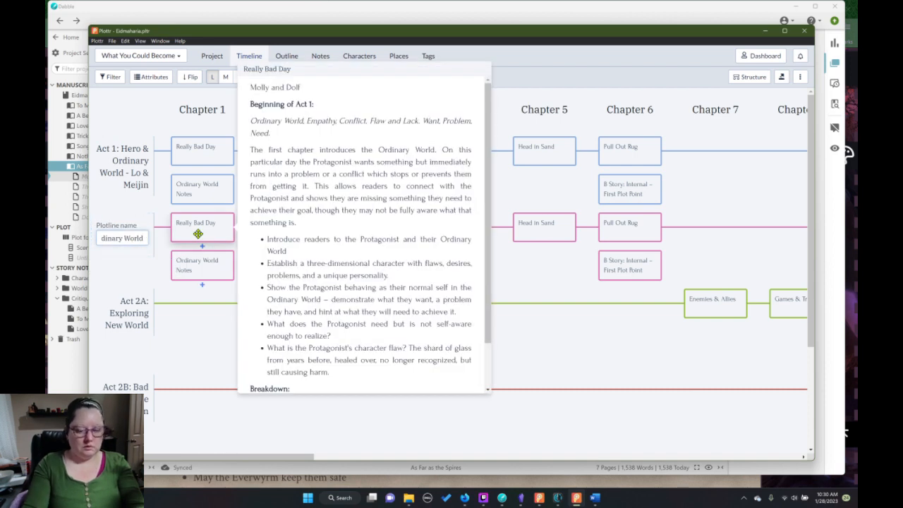
text(- Moll)
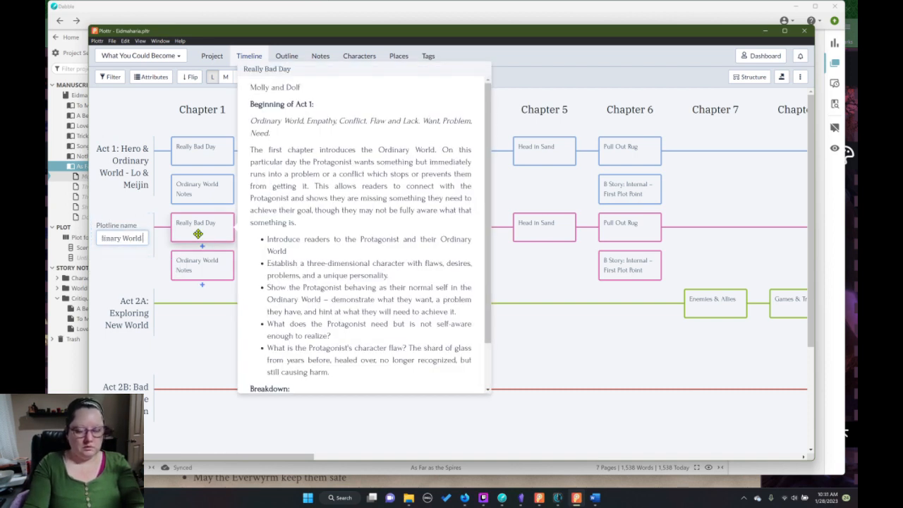
text(y & Dol)
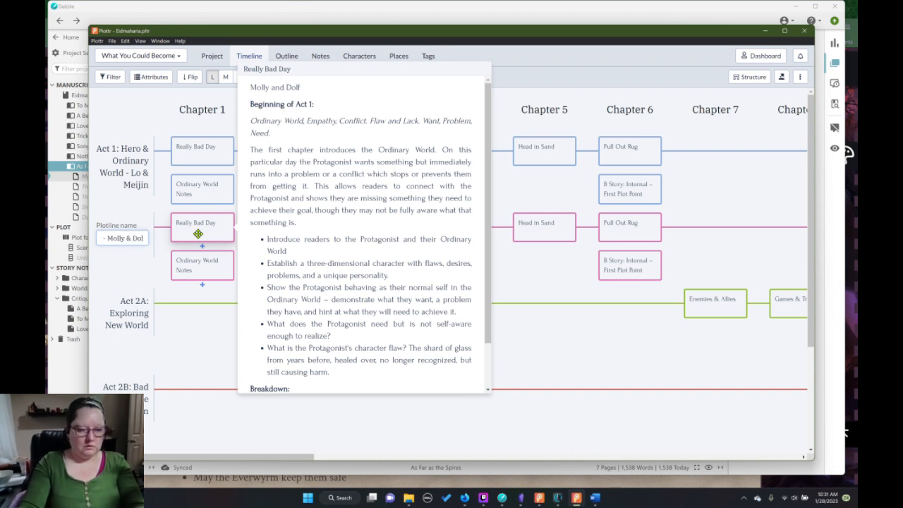
text(f)
key(Return)
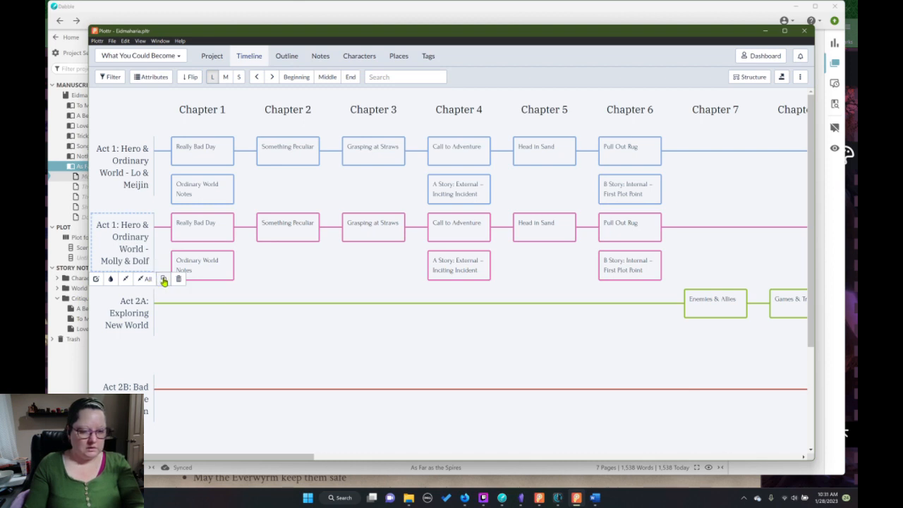
Duplicate the Molly & Dolf plotline and color the copy MediumSeaGreen.
click(161, 279)
click(110, 356)
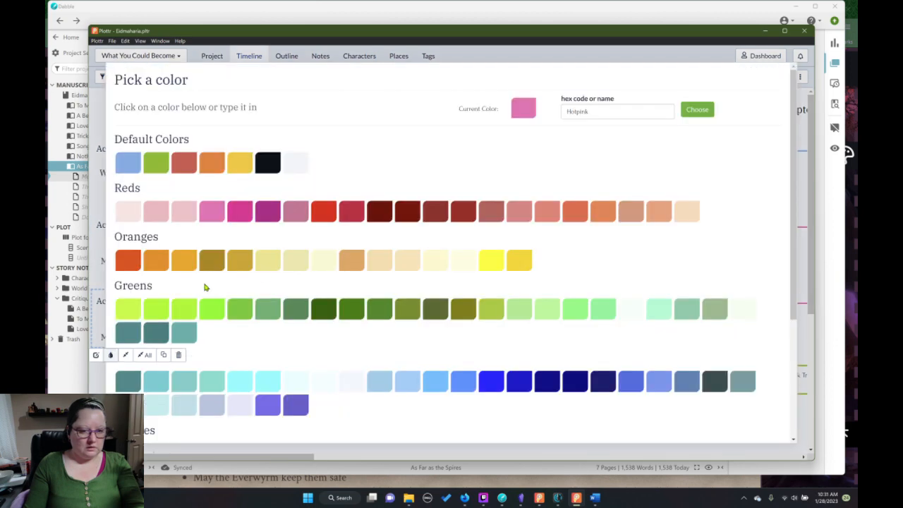
click(267, 310)
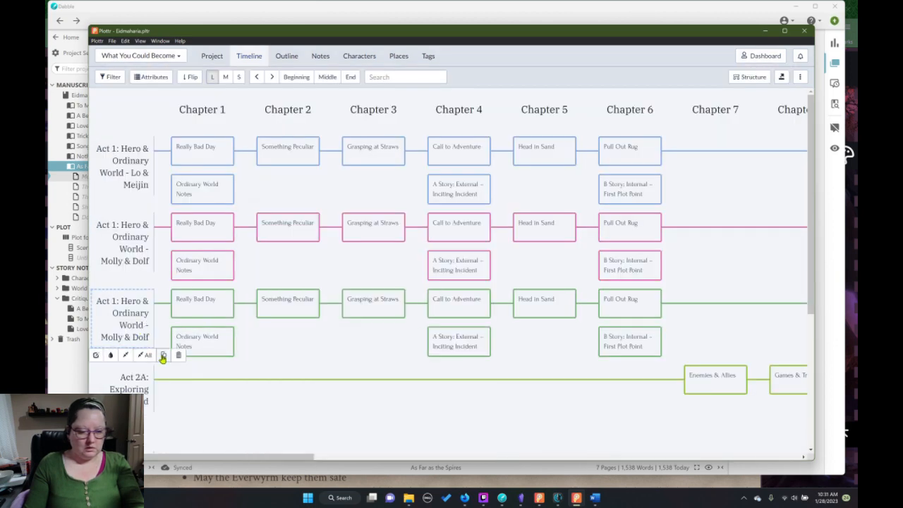
Rename the green plotline copy "Act 1: Hero & Ordinary World - Ice, Fal, Eliana".
double_click(141, 337)
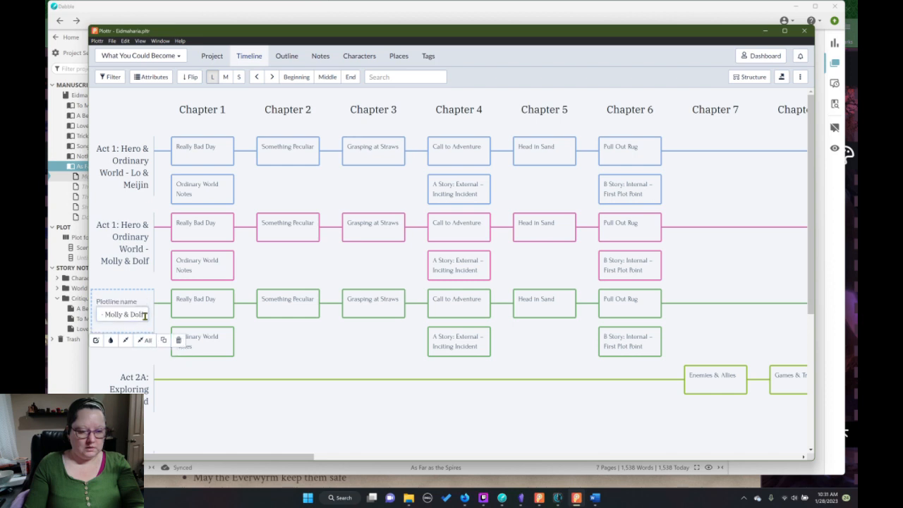
mouse_move(143, 315)
mouse_down()
mouse_move(127, 316)
mouse_move(146, 317)
mouse_up()
key(Delete)
key(Delete)
key(Delete)
key(Delete)
key(Delete)
key(Delete)
key(Delete)
key(Delete)
key(Delete)
key(Delete)
key(Delete)
key(Delete)
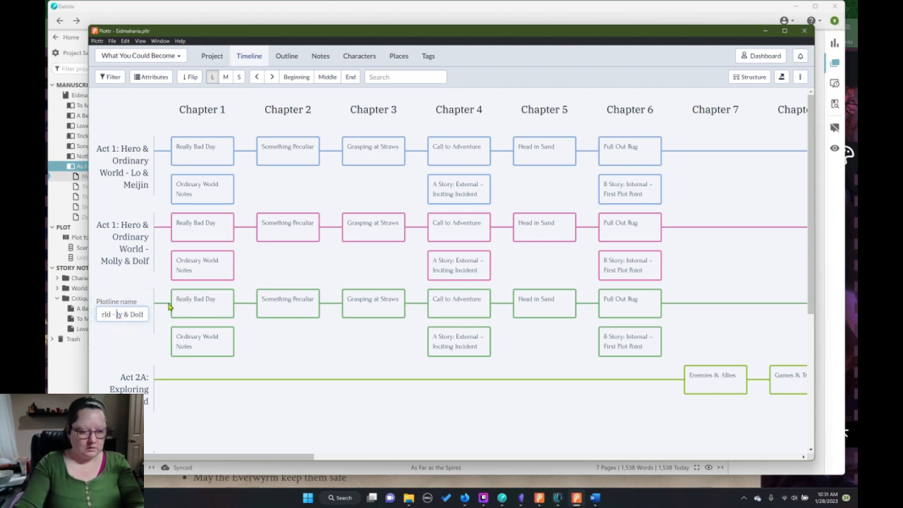
text(Lee)
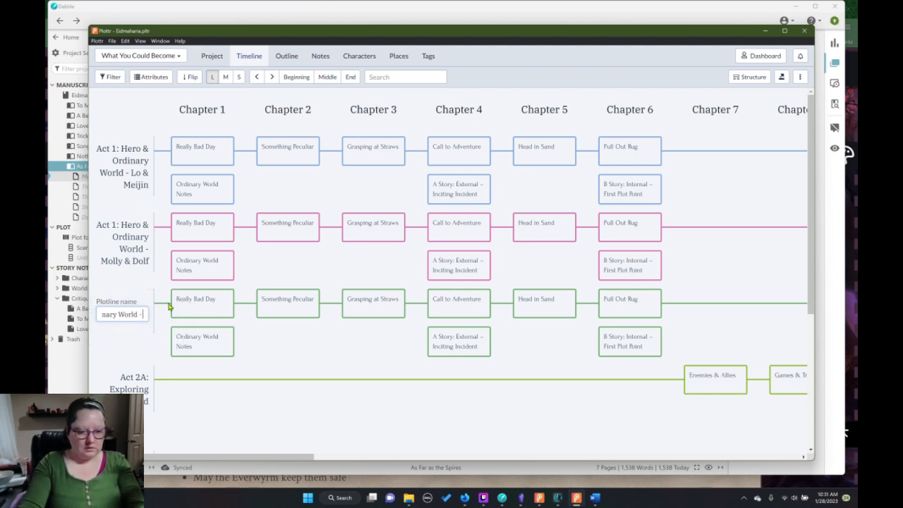
text(, Fa)
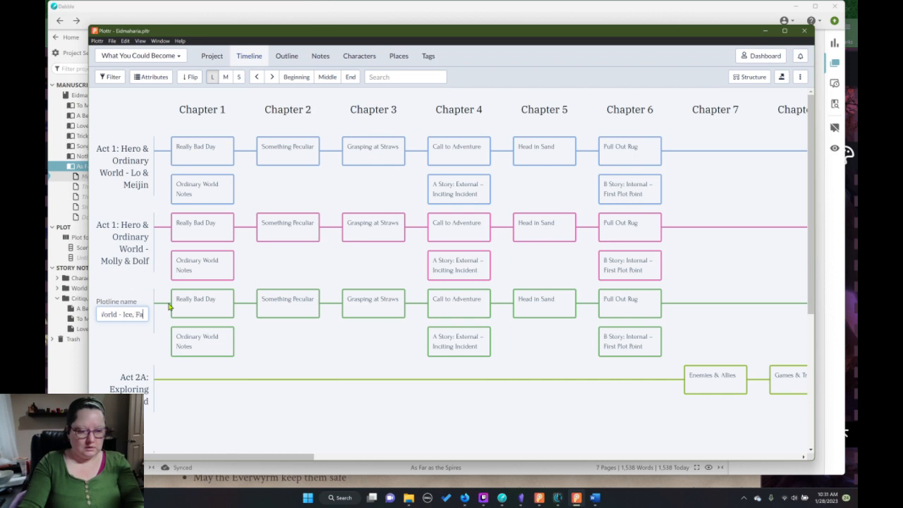
text(l, Eliana)
key(Return)
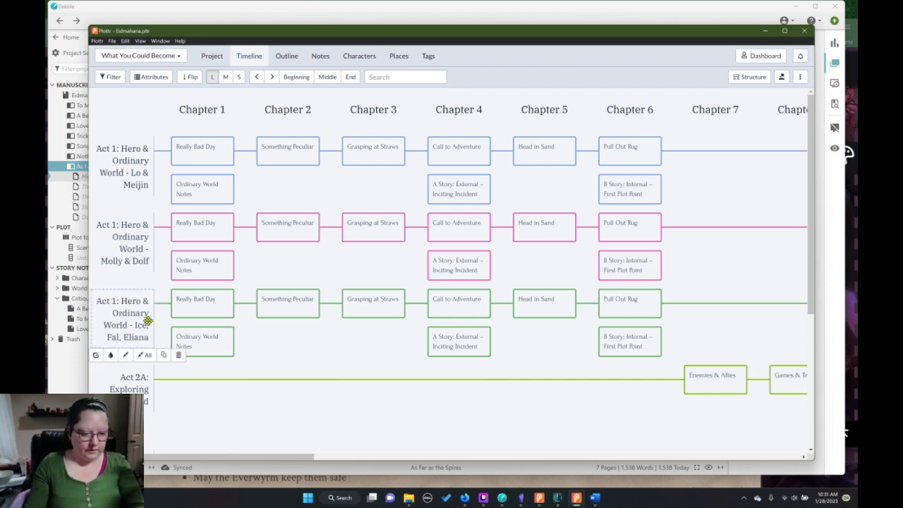
Duplicate the Ice, Fal, Eliana plotline and rename the copy "Act 1: Hero & Ordinary World - Yenrey".
mouse_move(151, 330)
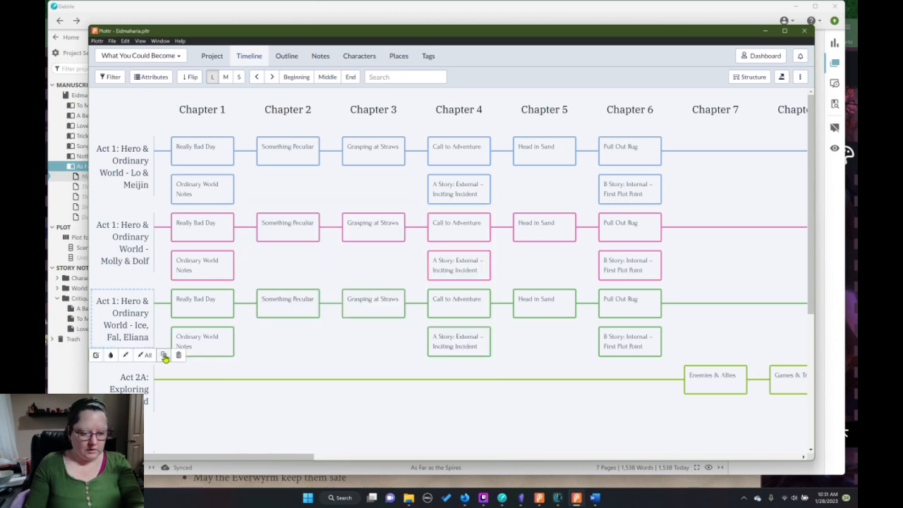
click(164, 357)
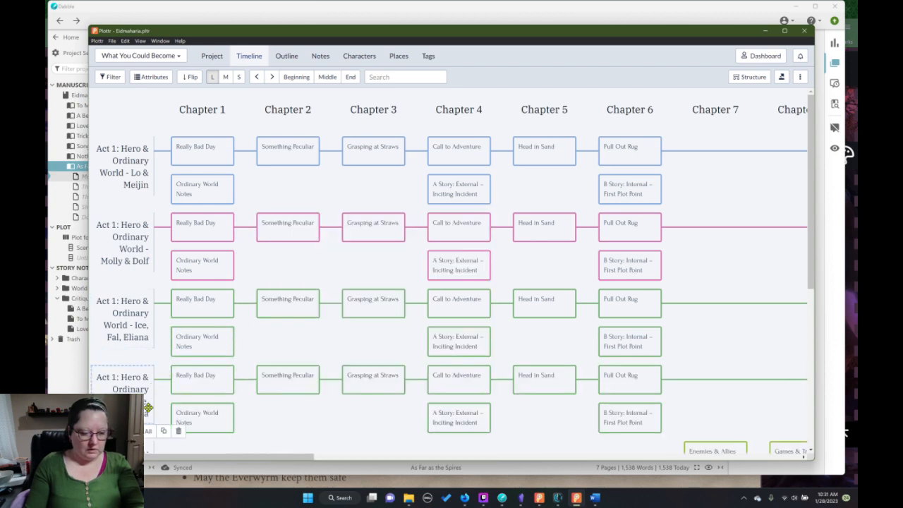
scroll(141, 353, down, 3)
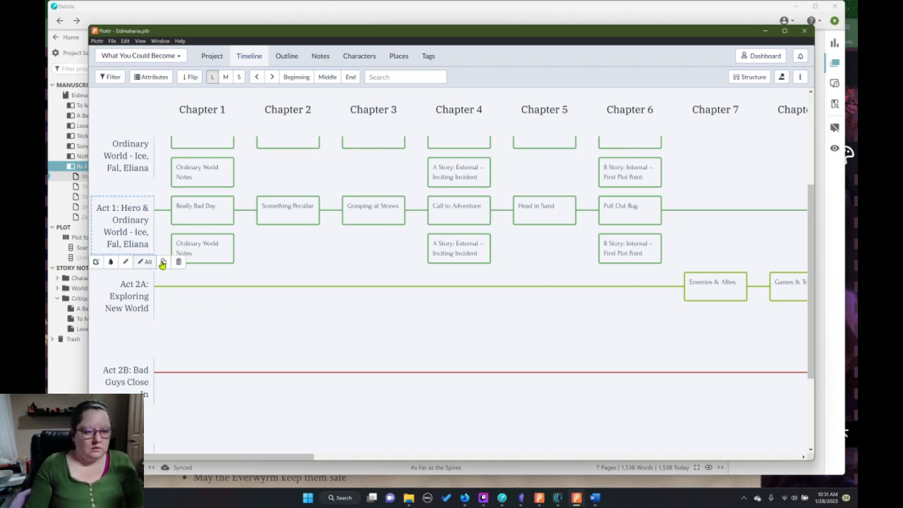
double_click(139, 235)
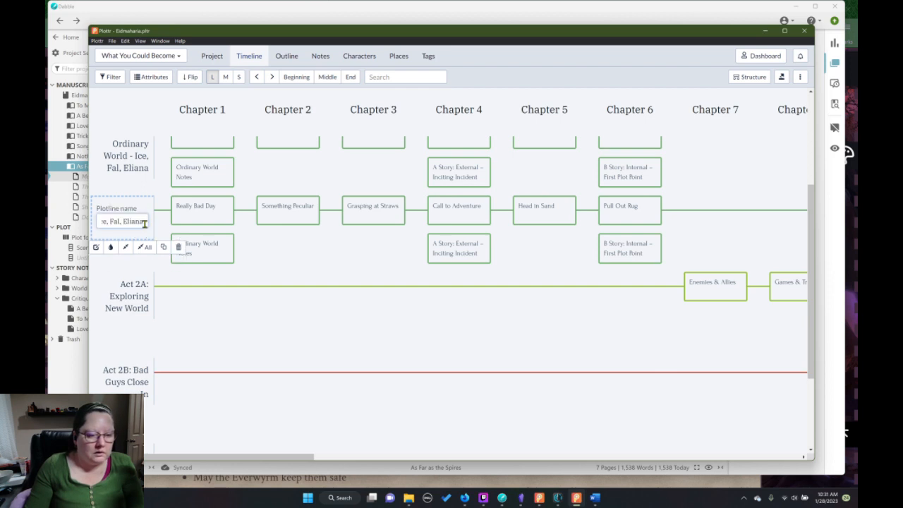
key(BackSpace)
key(BackSpace)
key(BackSpace)
key(BackSpace)
key(BackSpace)
key(BackSpace)
key(BackSpace)
key(BackSpace)
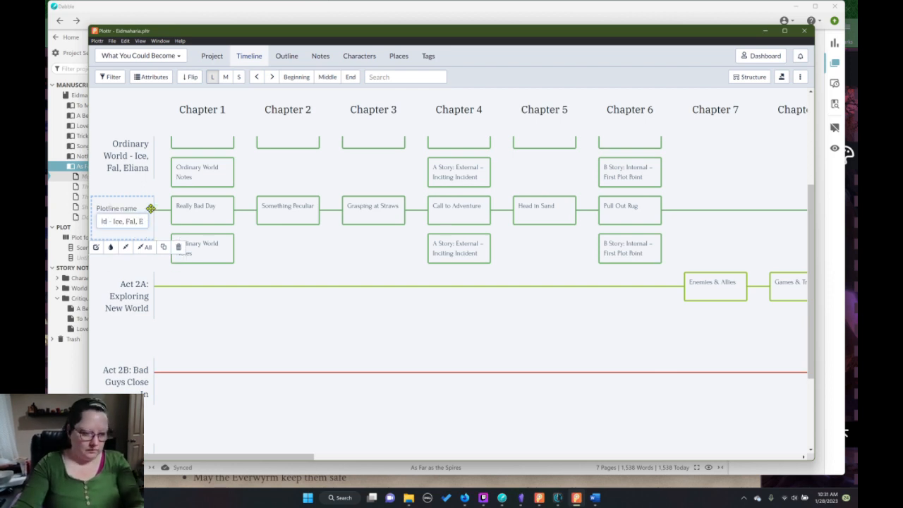
key(BackSpace)
key(BackSpace)
key(BackSpace)
key(BackSpace)
key(BackSpace)
key(BackSpace)
key(BackSpace)
key(BackSpace)
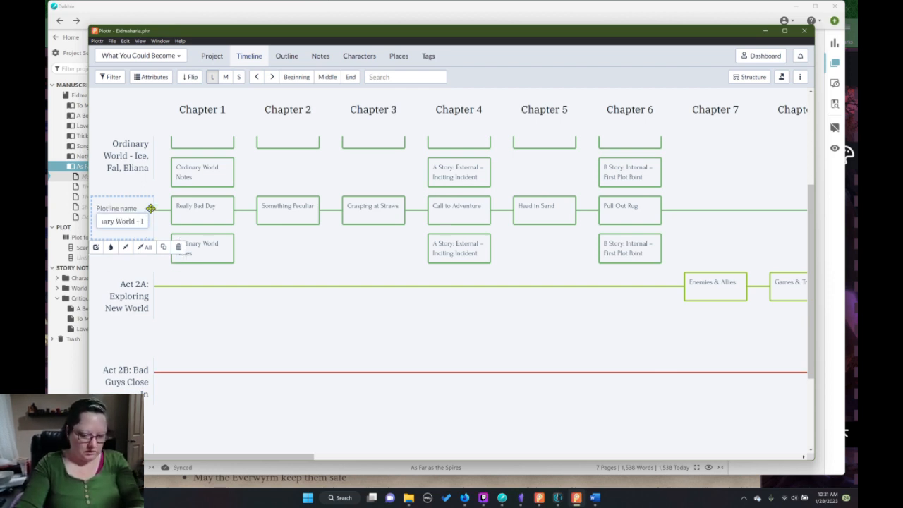
text(Yenrey)
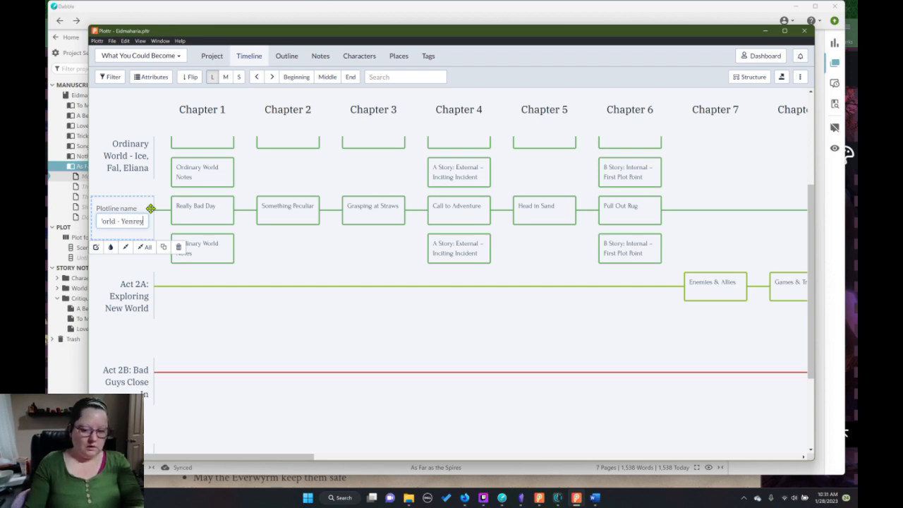
click(147, 267)
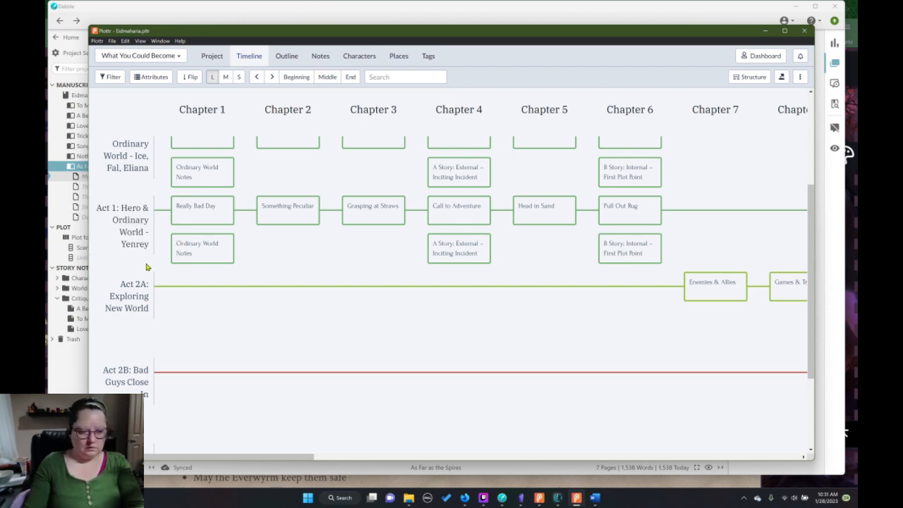
Color the Yenrey plotline Firebrick red.
mouse_move(154, 230)
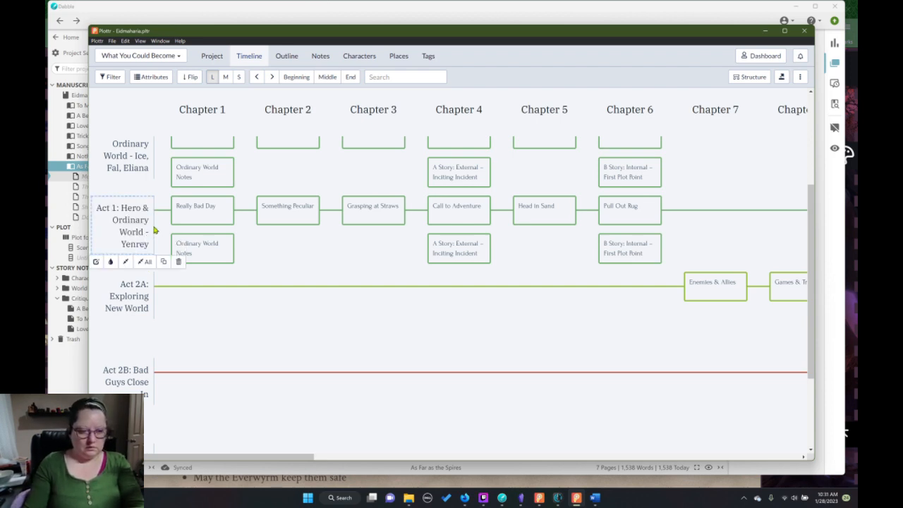
click(109, 262)
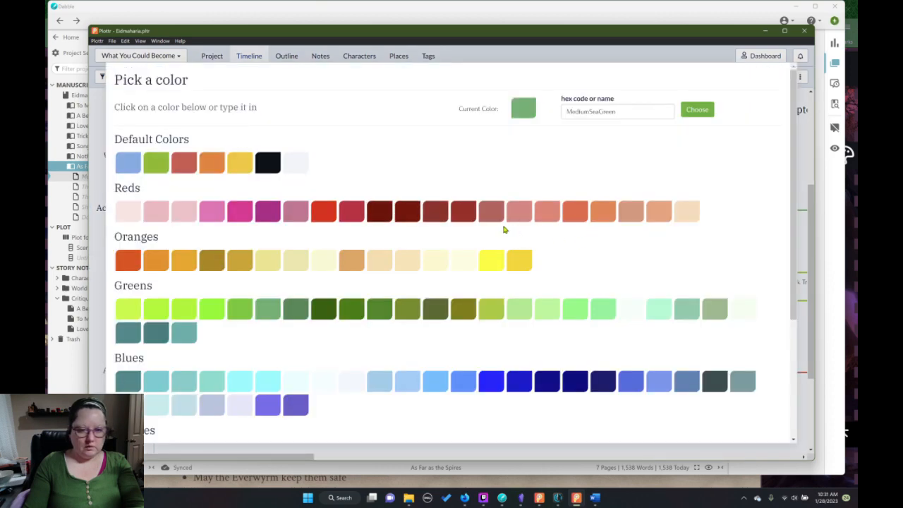
click(463, 212)
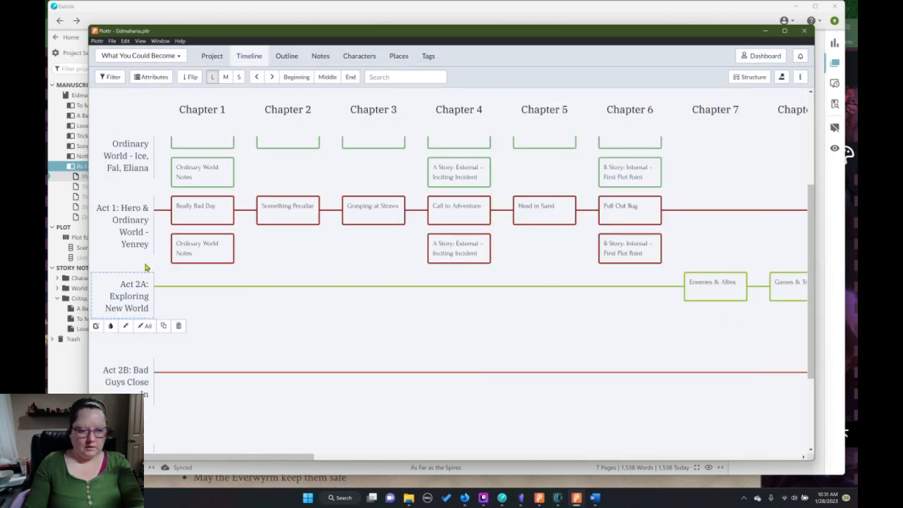
Duplicate the Yenrey plotline and color the copy light turquoise.
mouse_move(147, 228)
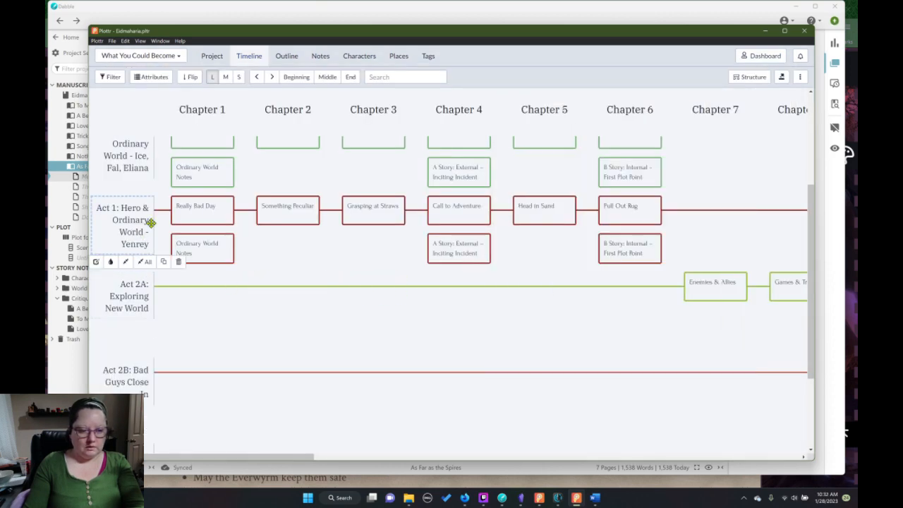
click(163, 263)
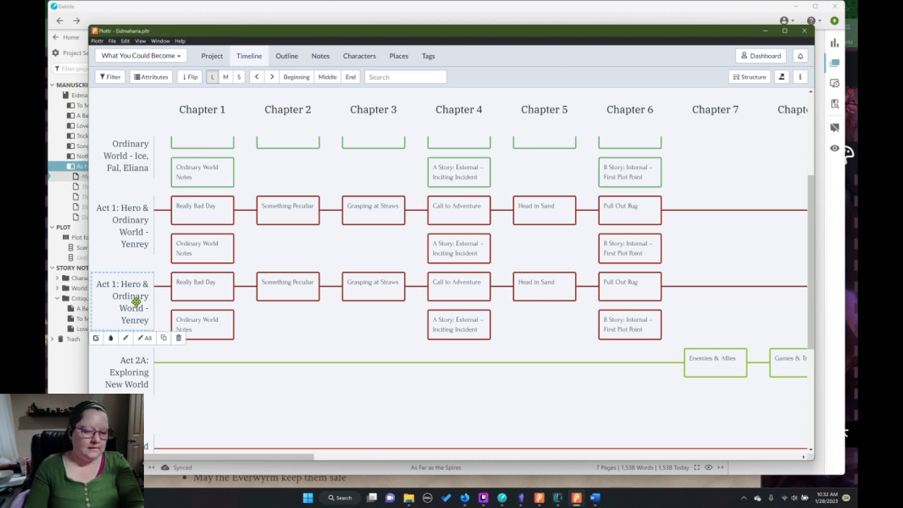
click(111, 339)
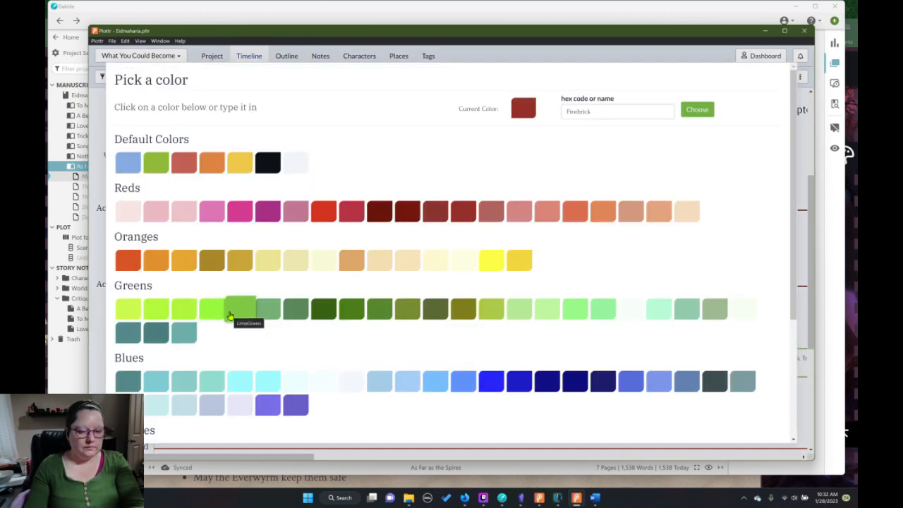
click(199, 382)
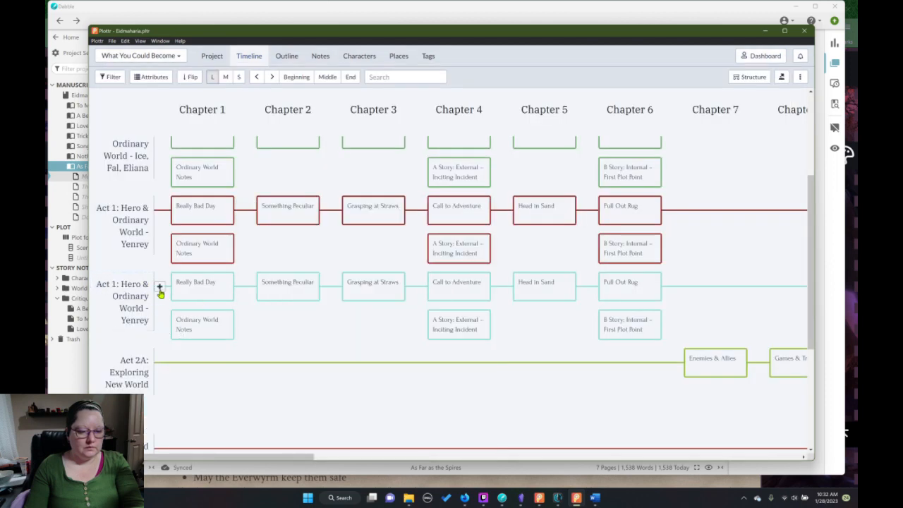
Rename the light turquoise plotline "Act 1: Hero & Ordinary World - Alain & Cali".
mouse_move(143, 308)
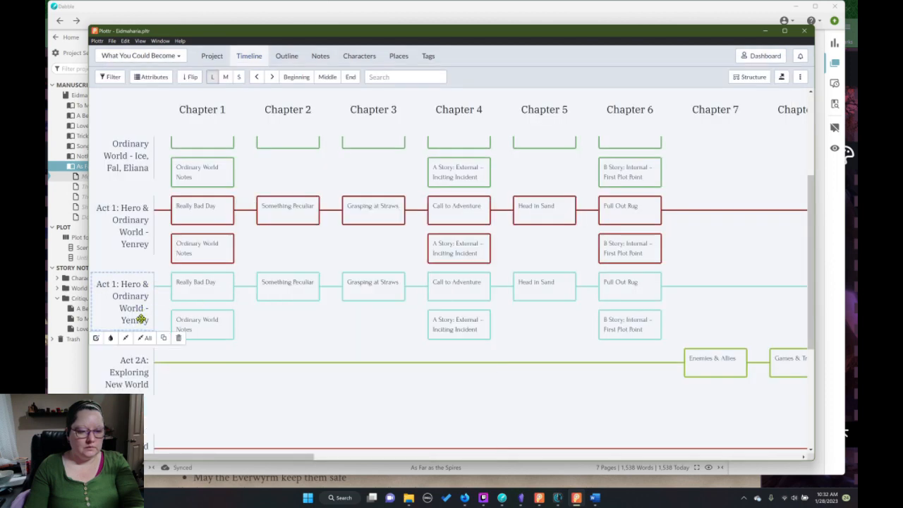
double_click(142, 320)
drag(127, 304, 129, 304)
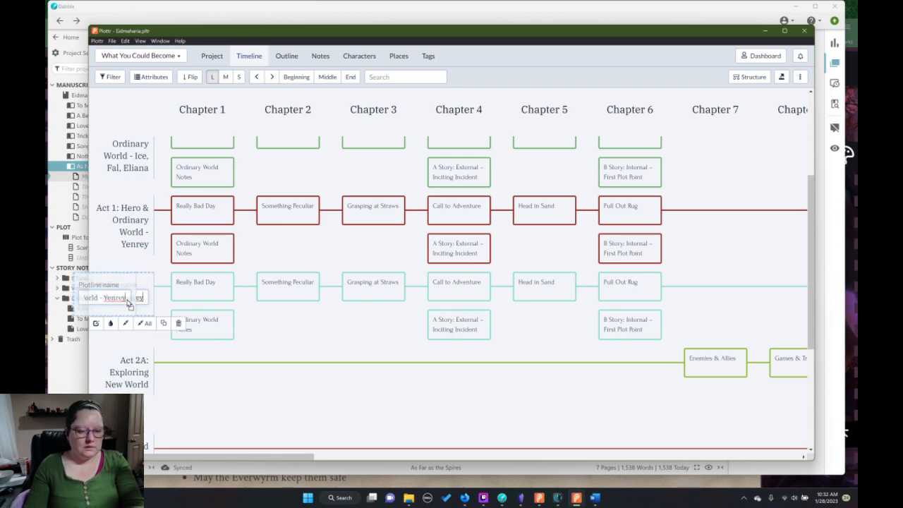
mouse_move(207, 280)
key(BackSpace)
key(BackSpace)
key(BackSpace)
key(BackSpace)
key(BackSpace)
key(BackSpace)
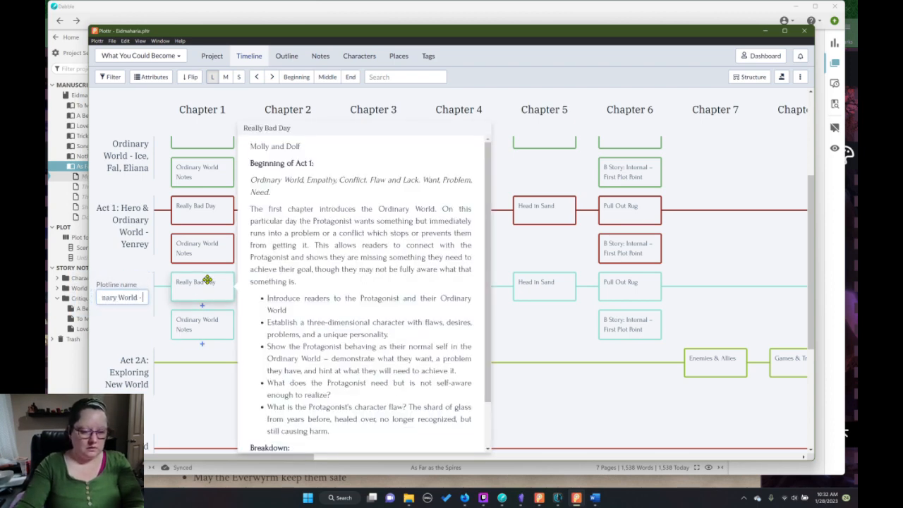
text(Alain)
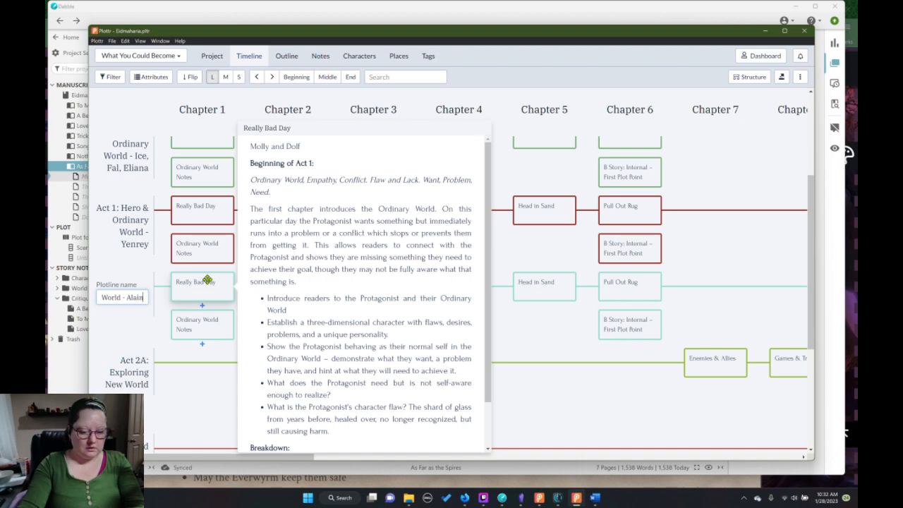
text( & Cali)
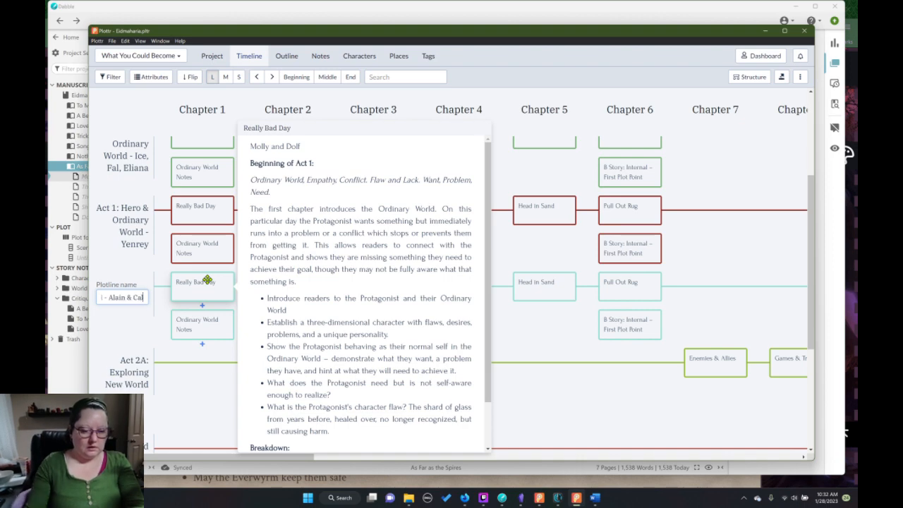
key(Return)
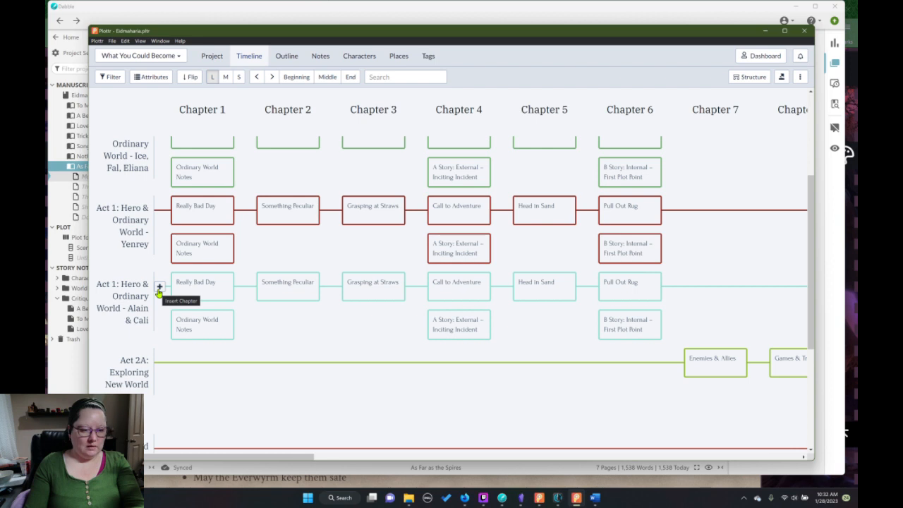
Duplicate the Alain & Cali plotline and color the copy dark blue.
click(159, 288)
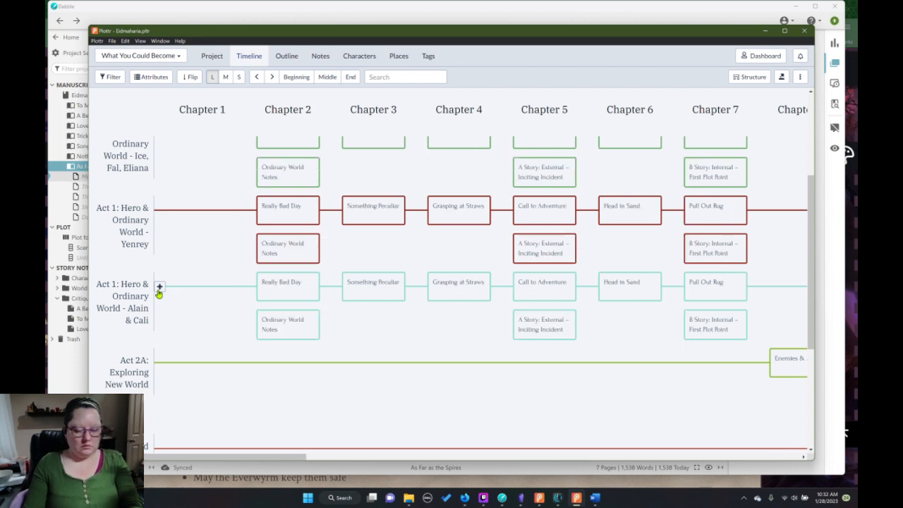
key(ctrl+z)
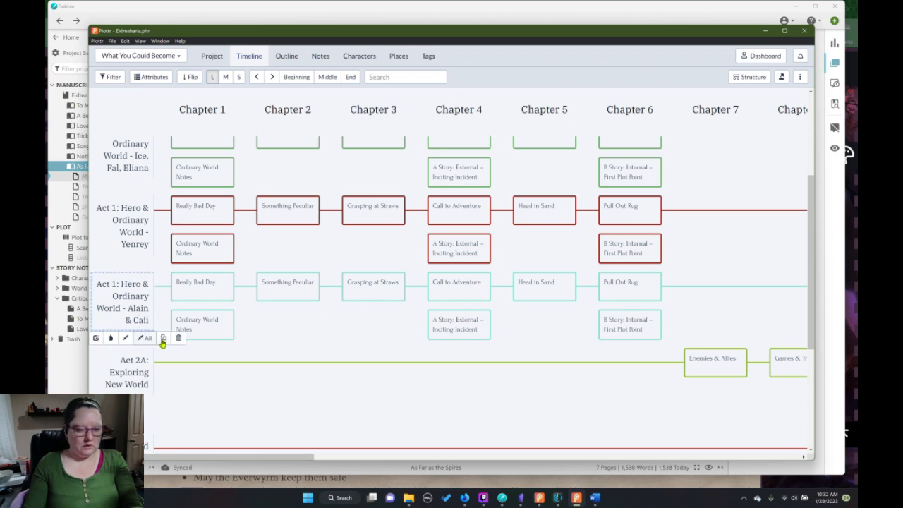
click(162, 340)
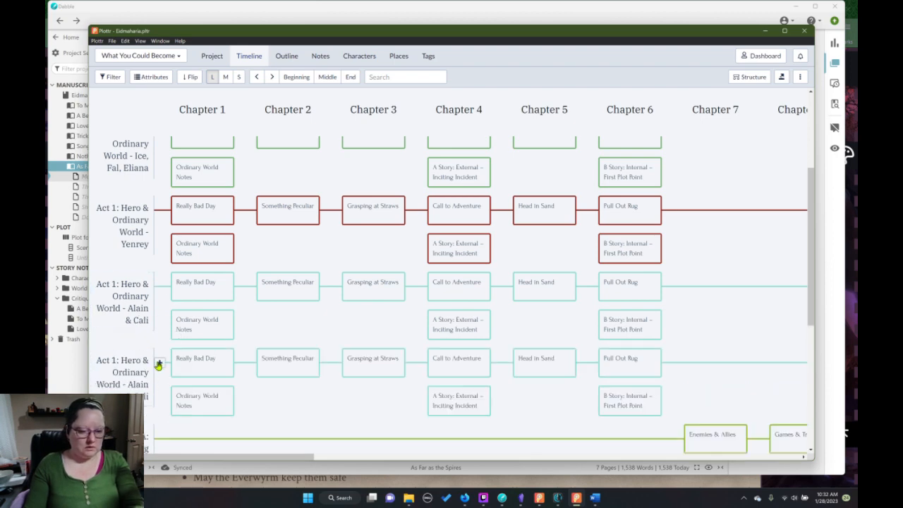
mouse_move(129, 392)
click(169, 393)
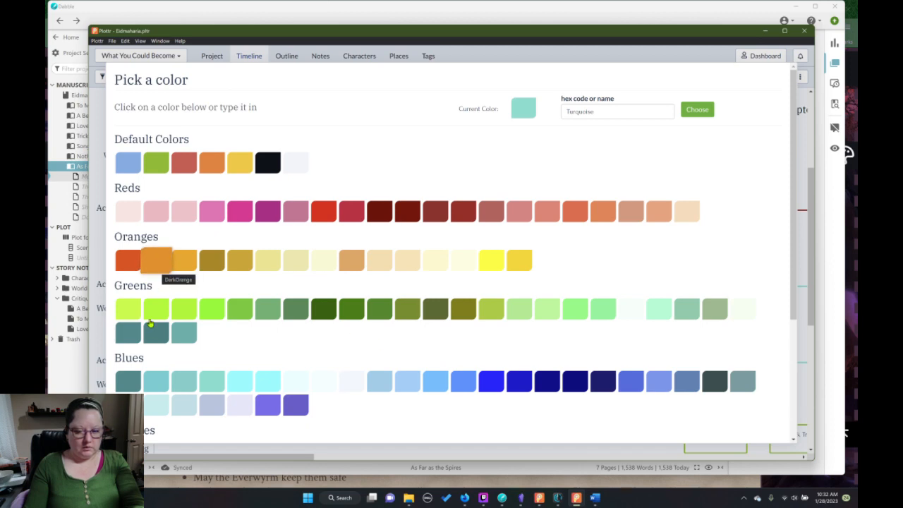
click(546, 392)
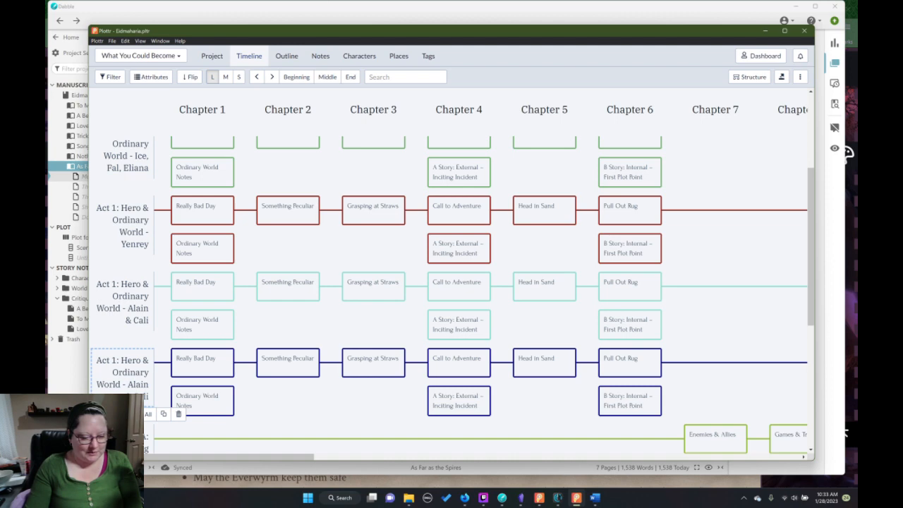
Rename the dark blue plotline "Act 1: Hero & Ordinary World - Caedric".
double_click(144, 389)
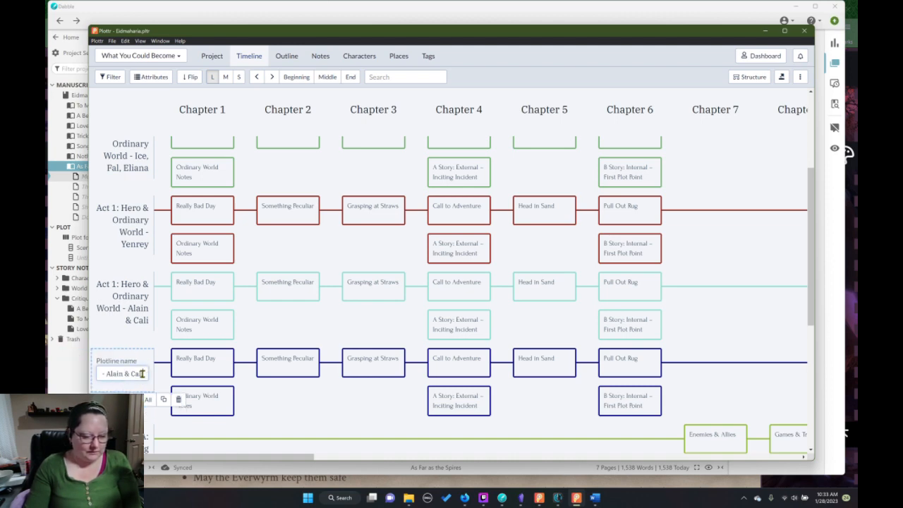
drag(106, 374, 137, 377)
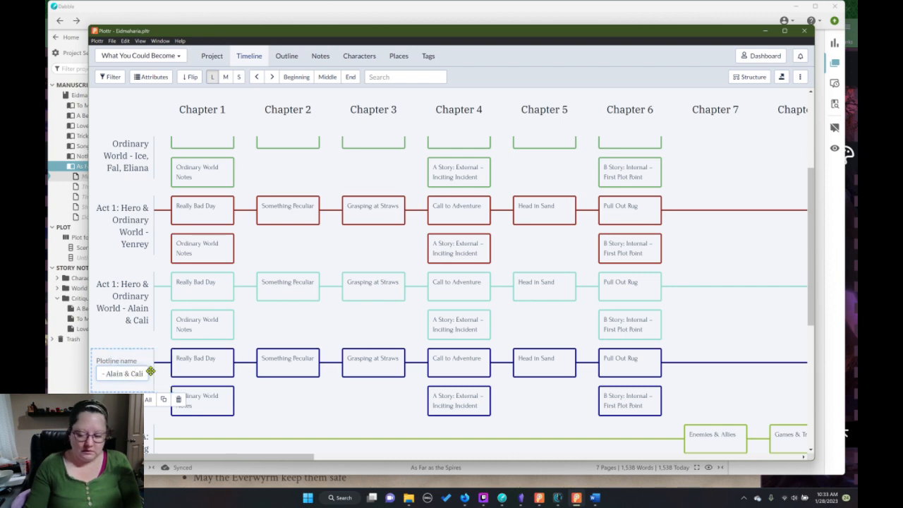
key(Right)
key(Right)
key(Right)
key(Right)
key(Right)
key(Right)
key(Right)
key(Right)
key(Right)
key(Right)
key(Right)
key(Right)
key(Right)
key(Right)
key(Right)
key(Right)
key(Right)
key(Right)
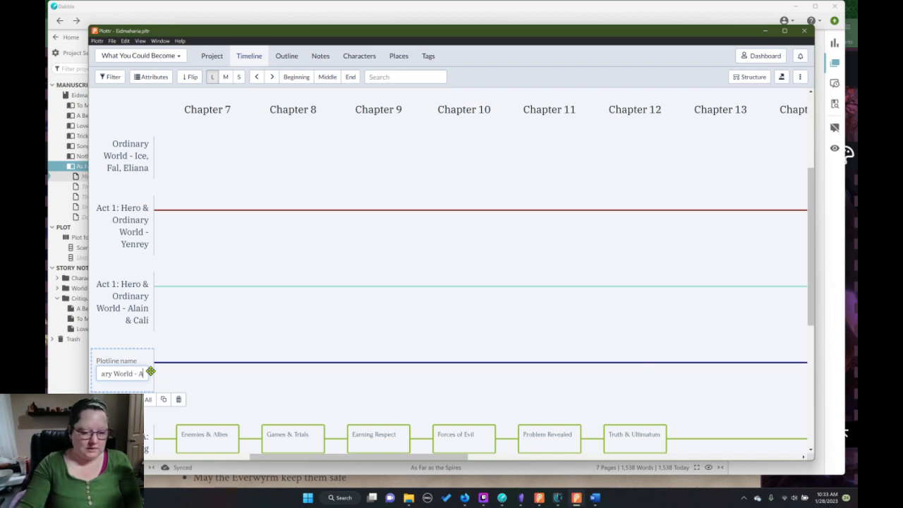
key(BackSpace)
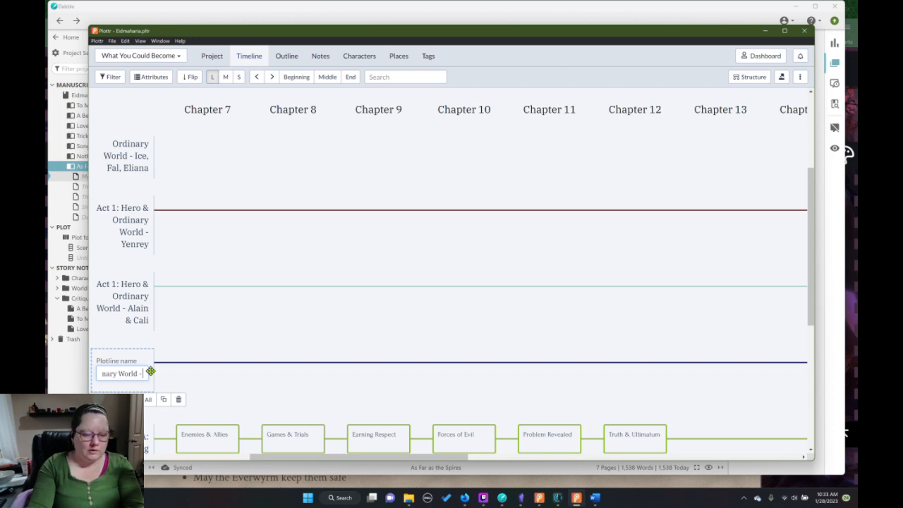
text(Caed)
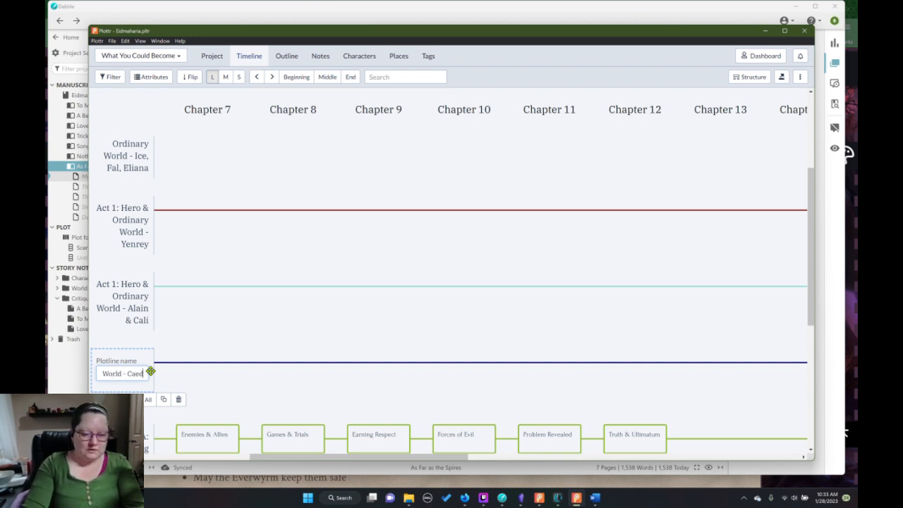
text(ric)
key(Return)
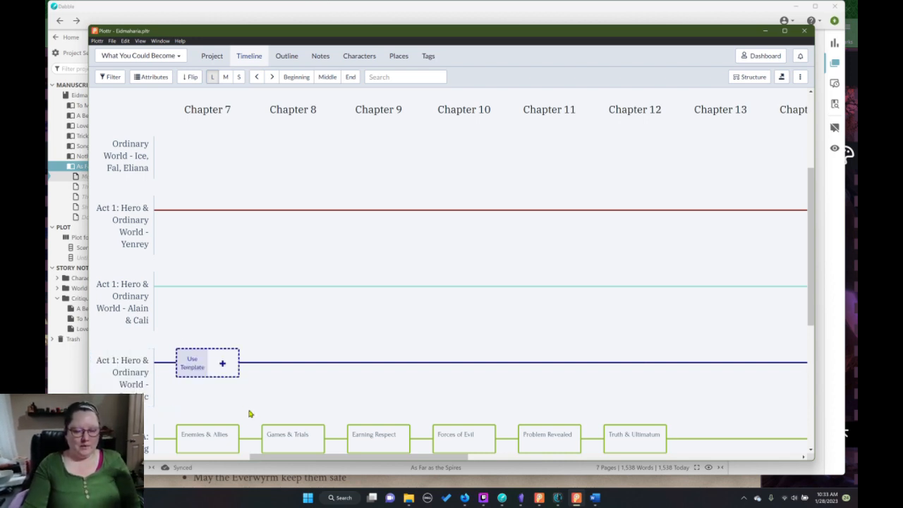
Review the Act 1 plotlines across the timeline from Chapter 1 and save the Eidmaharia project.
drag(262, 457, 156, 457)
mouse_move(628, 244)
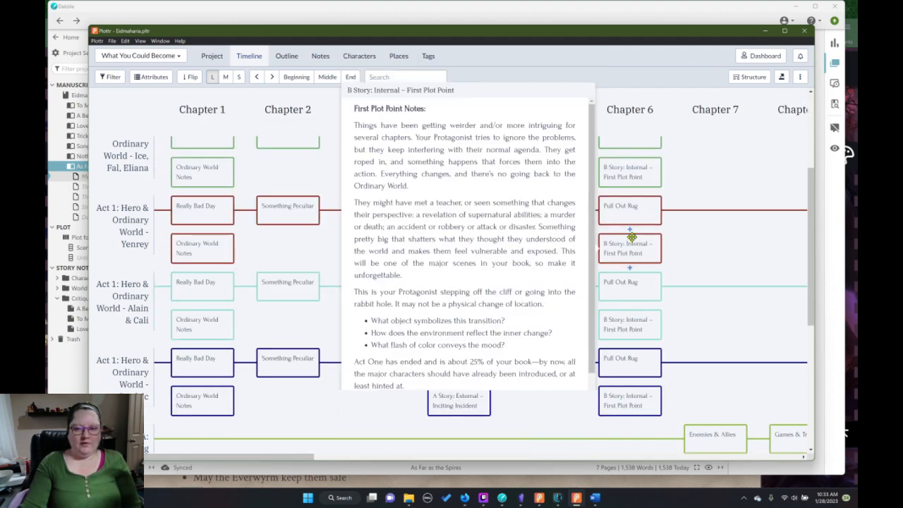
scroll(666, 181, up, 2)
scroll(696, 295, down, 10)
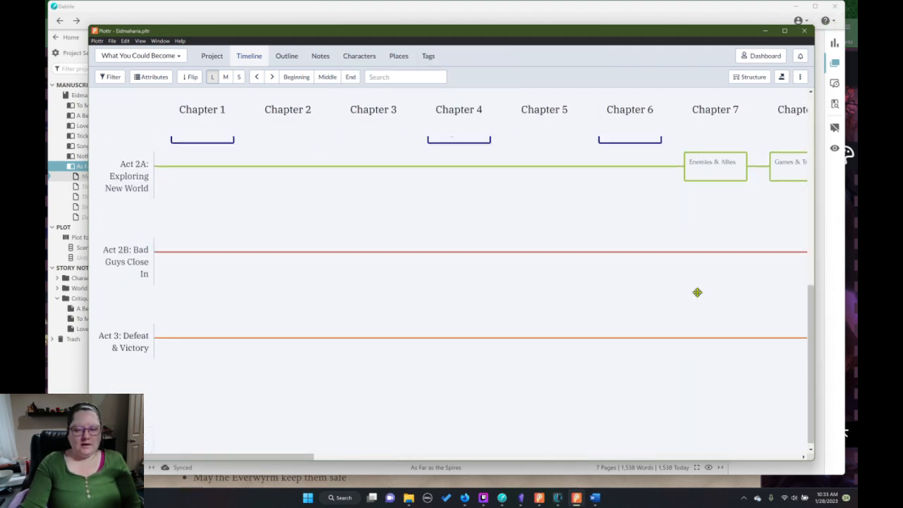
scroll(696, 292, up, 7)
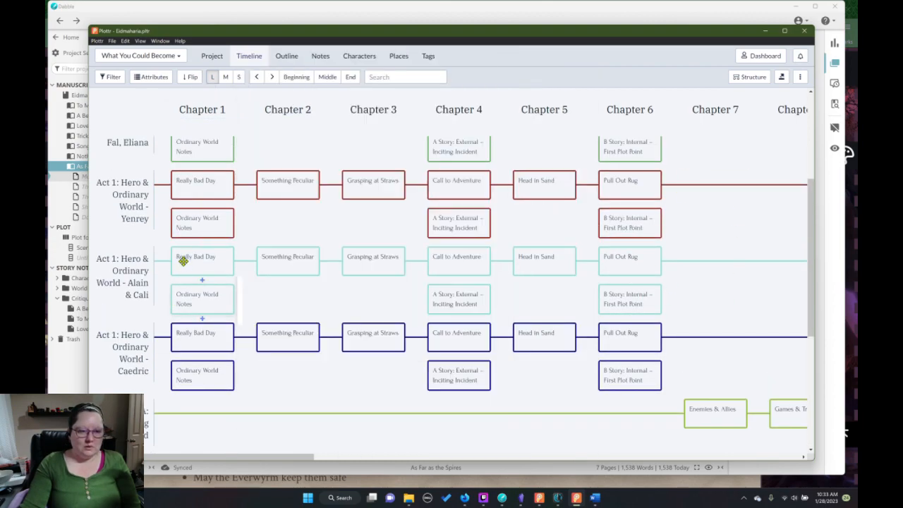
scroll(185, 254, up, 5)
mouse_move(187, 252)
scroll(415, 223, down, 3)
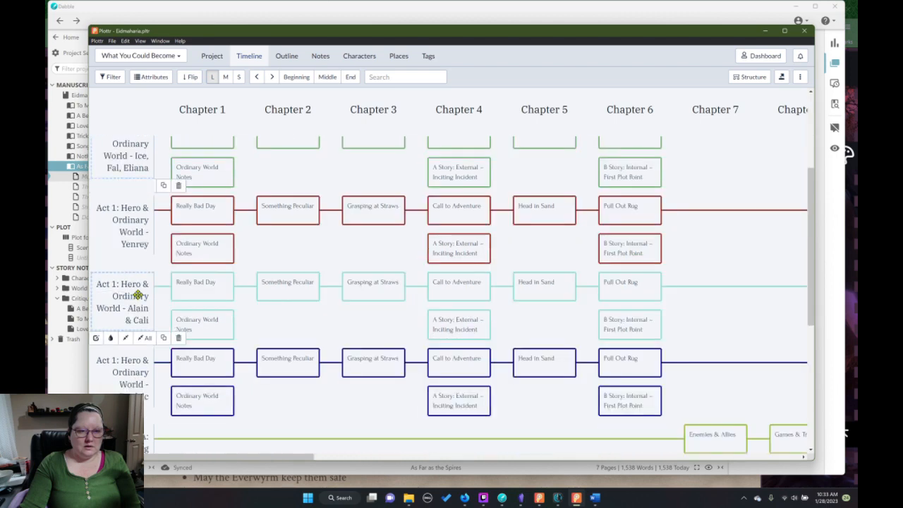
mouse_move(478, 197)
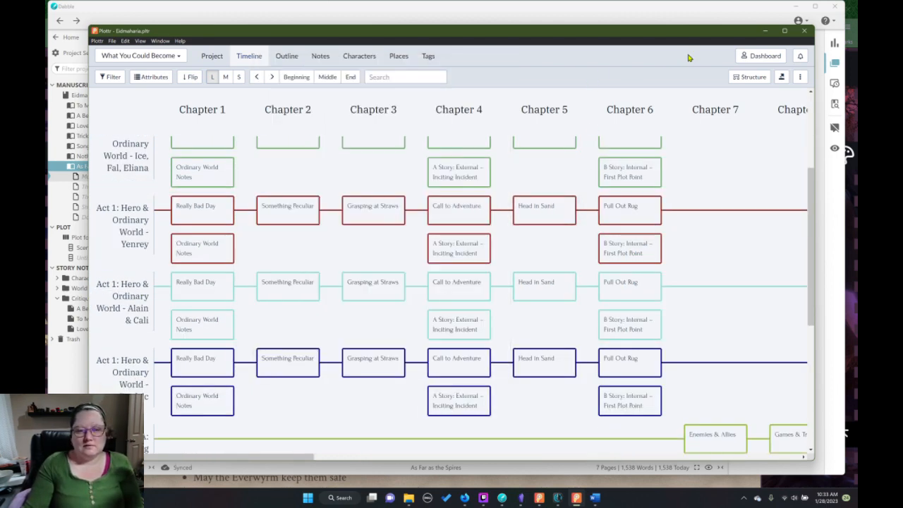
click(112, 41)
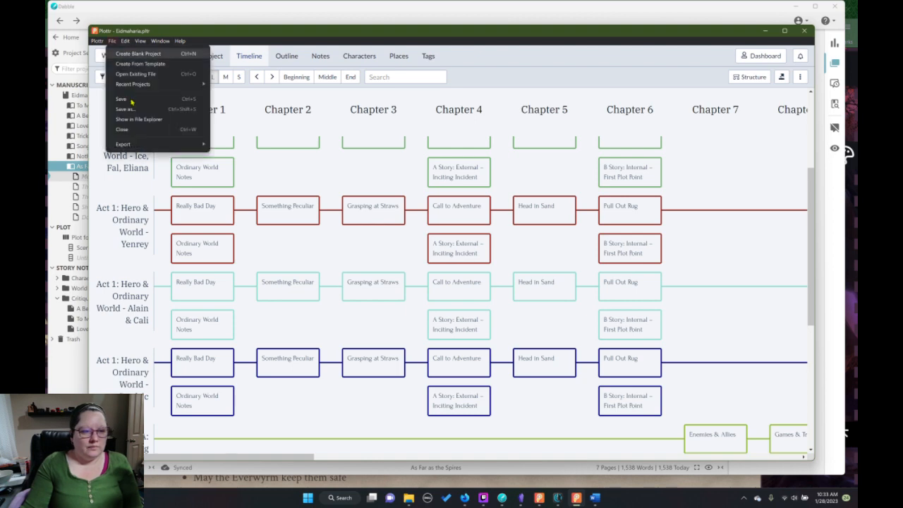
click(131, 102)
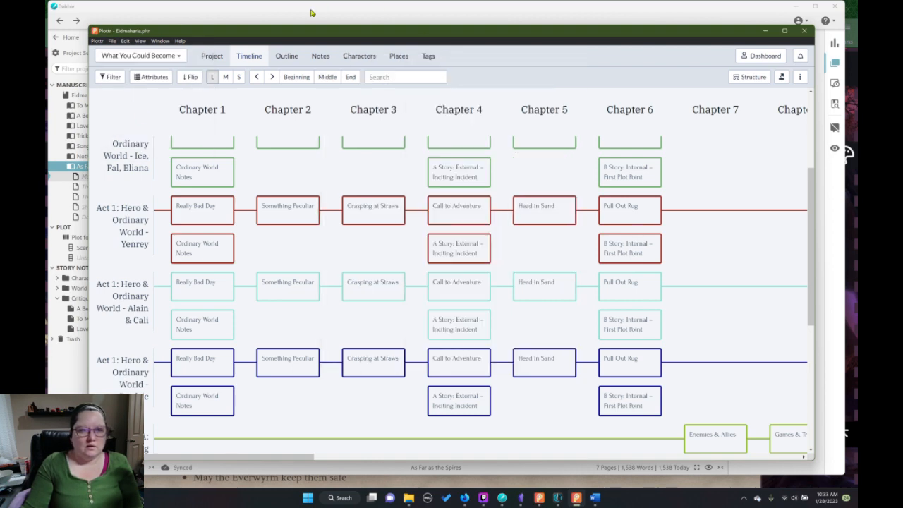
Switch to World Anvil in Firefox and open the "Bentaurus - Characters" article from the Characters category for editing.
click(311, 13)
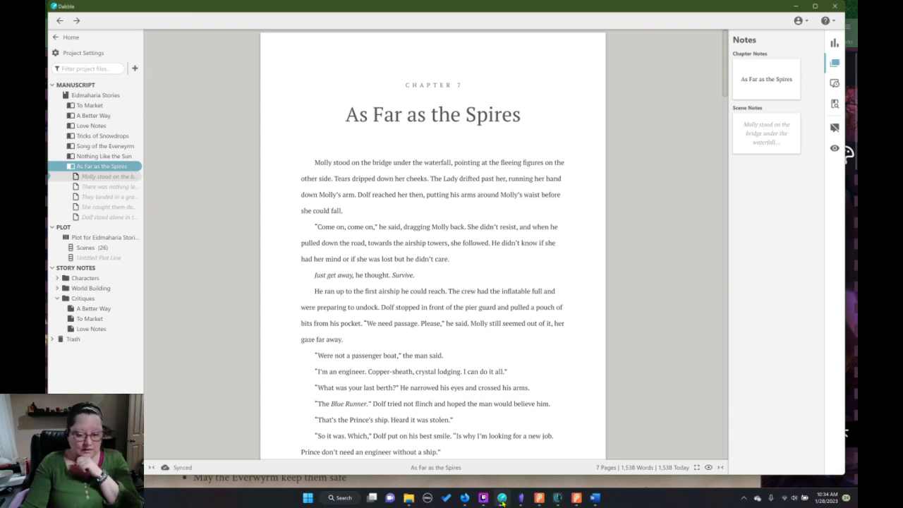
mouse_move(465, 499)
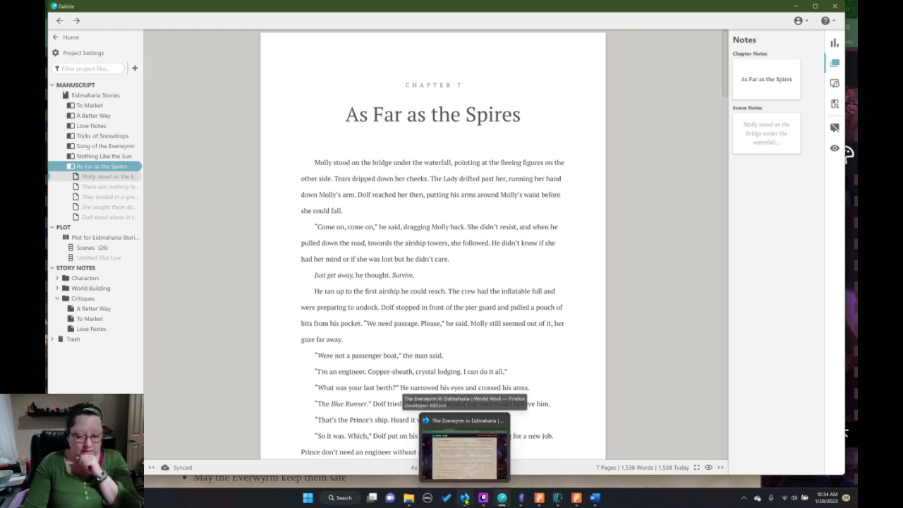
click(467, 449)
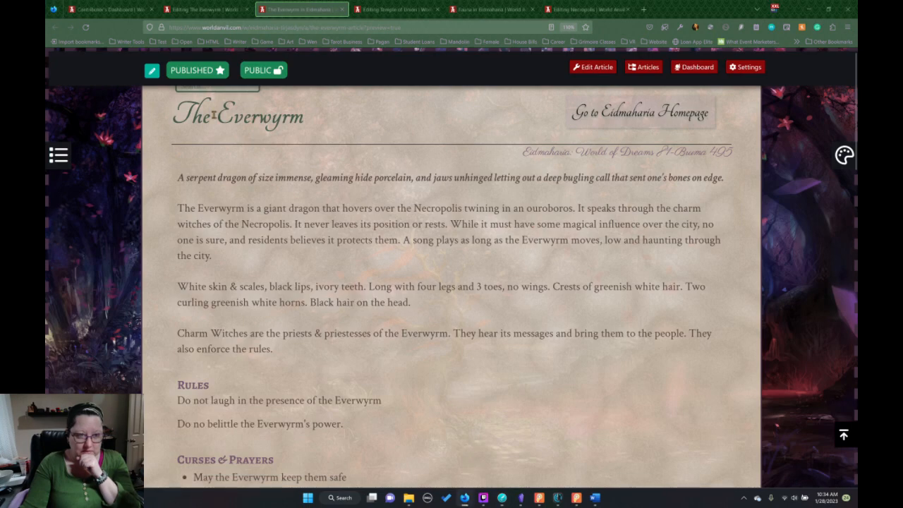
click(205, 9)
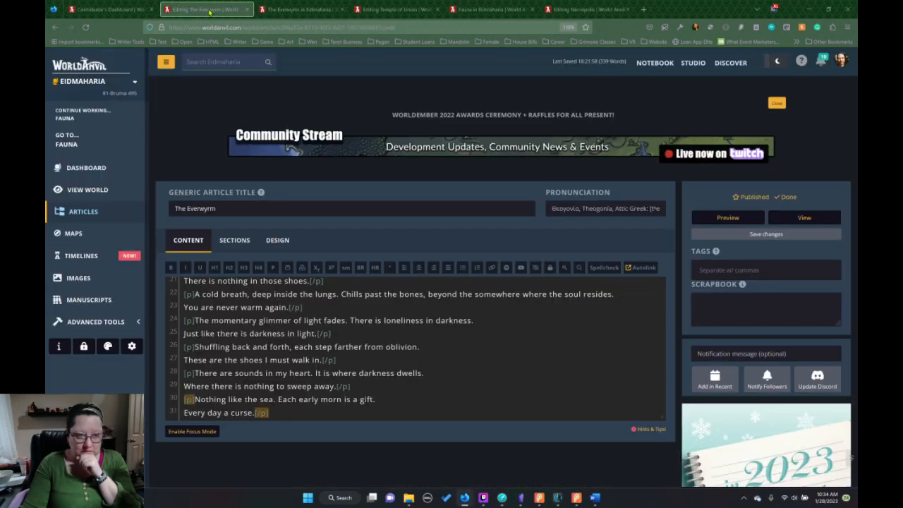
click(89, 215)
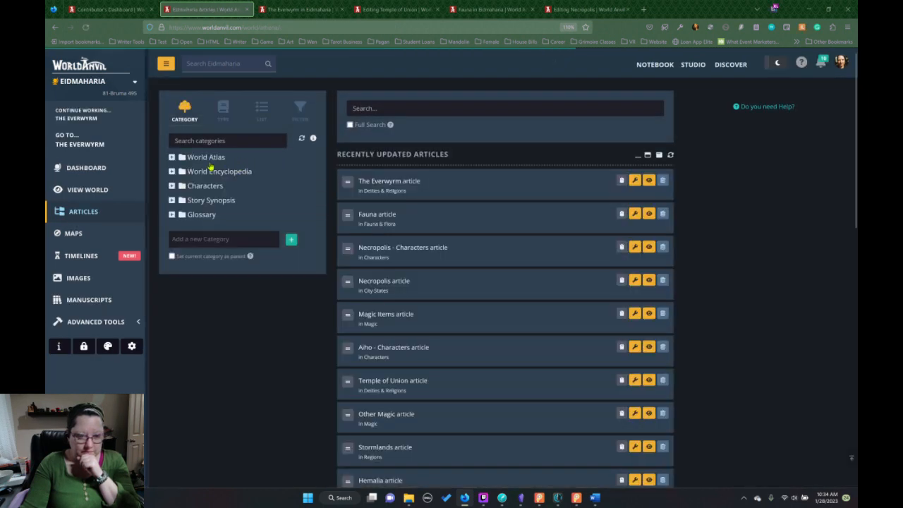
click(172, 187)
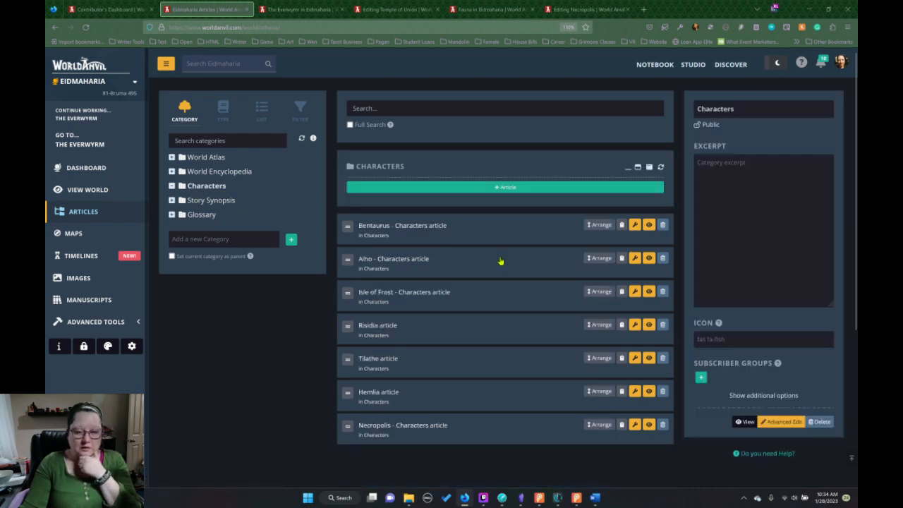
click(636, 224)
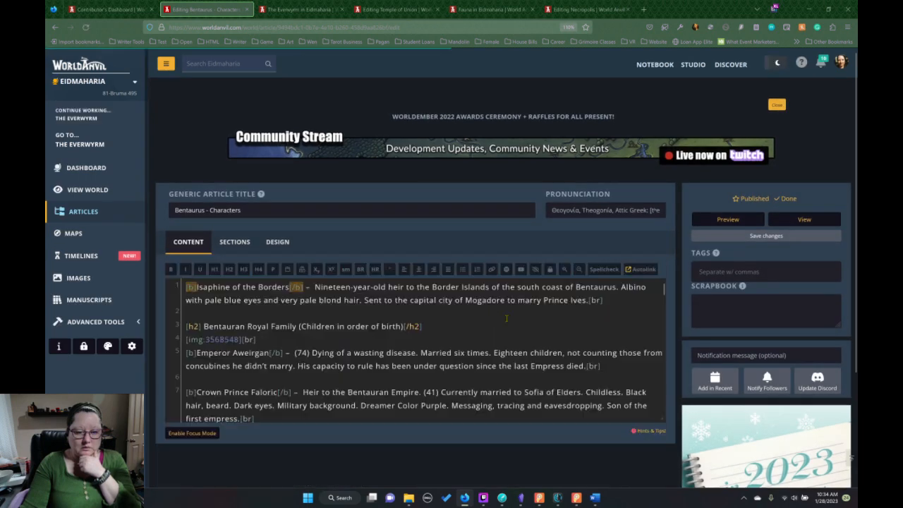
Look through the Bentaurus - Characters article text in the editor and open its reader view in a new tab.
scroll(510, 320, down, 10)
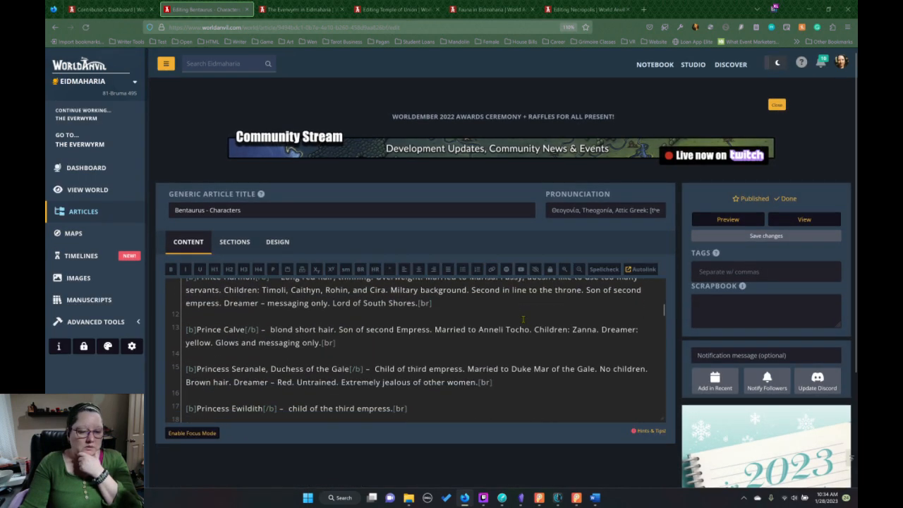
scroll(523, 319, down, 5)
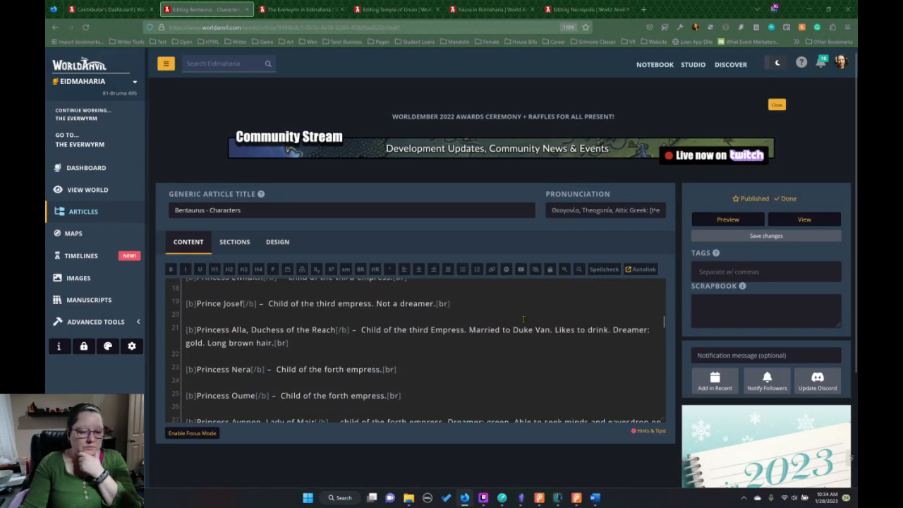
scroll(523, 320, down, 5)
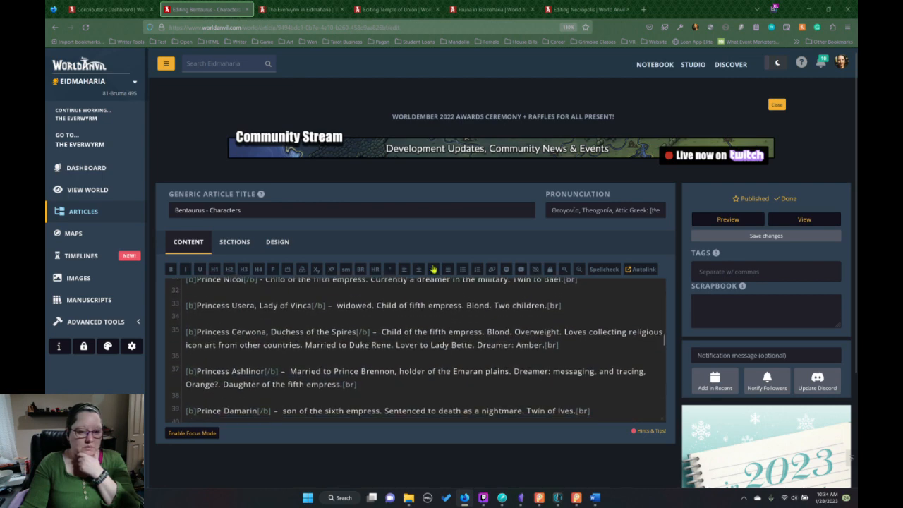
scroll(774, 241, down, 1)
right_click(801, 204)
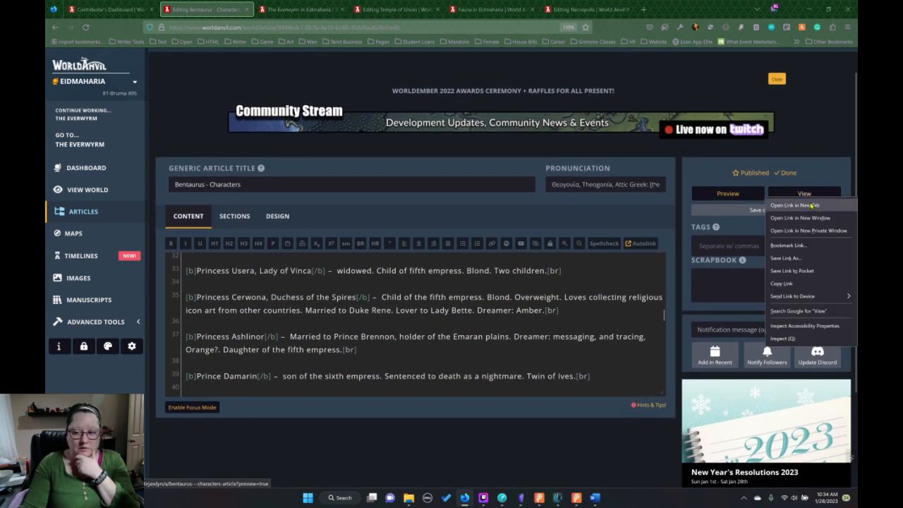
click(808, 202)
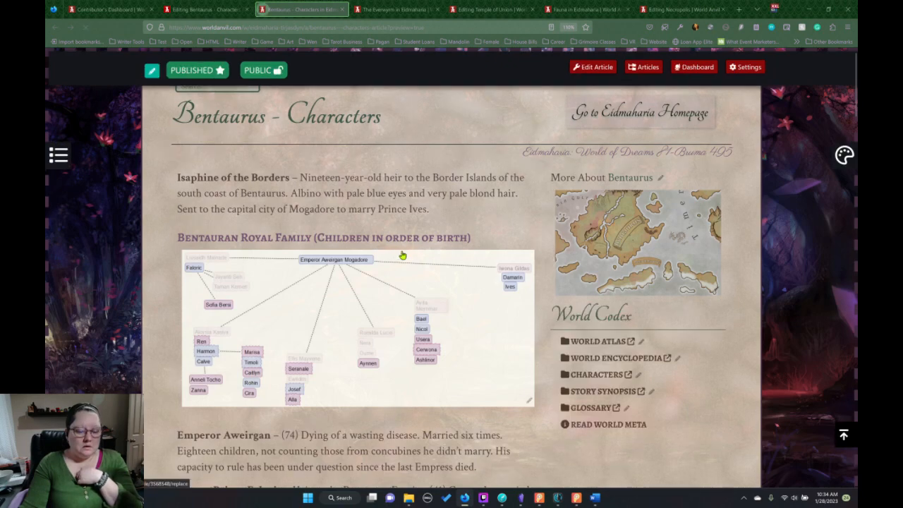
Read the Bentaurus character list through the royal family and other nobles to the Servants and Blue Runner Crew sections.
scroll(405, 257, down, 10)
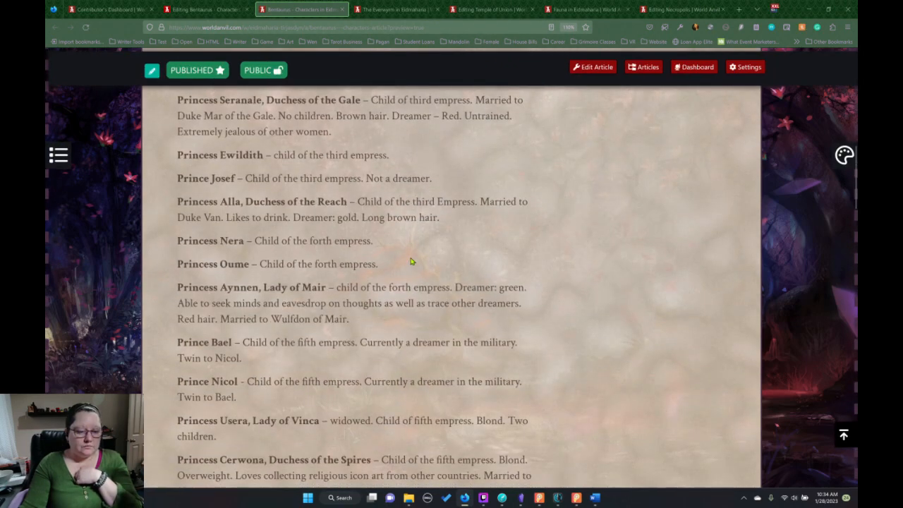
scroll(411, 261, down, 6)
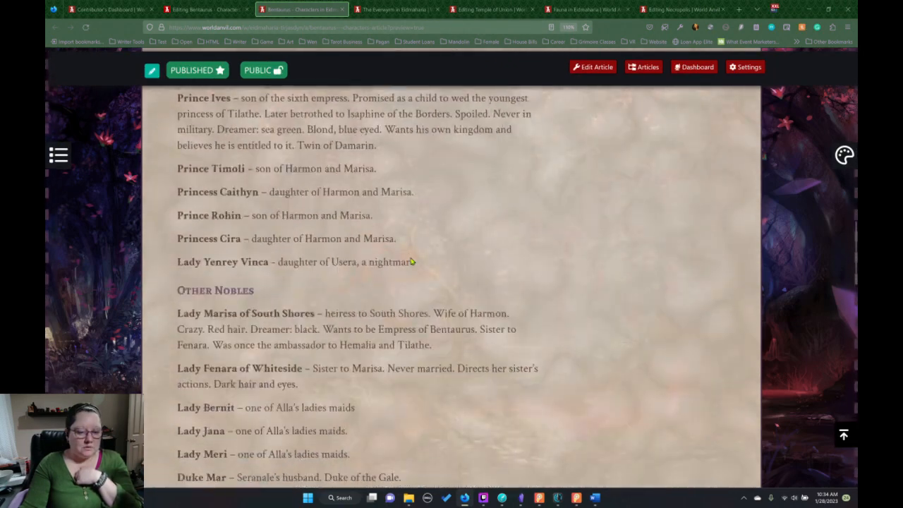
scroll(411, 261, down, 8)
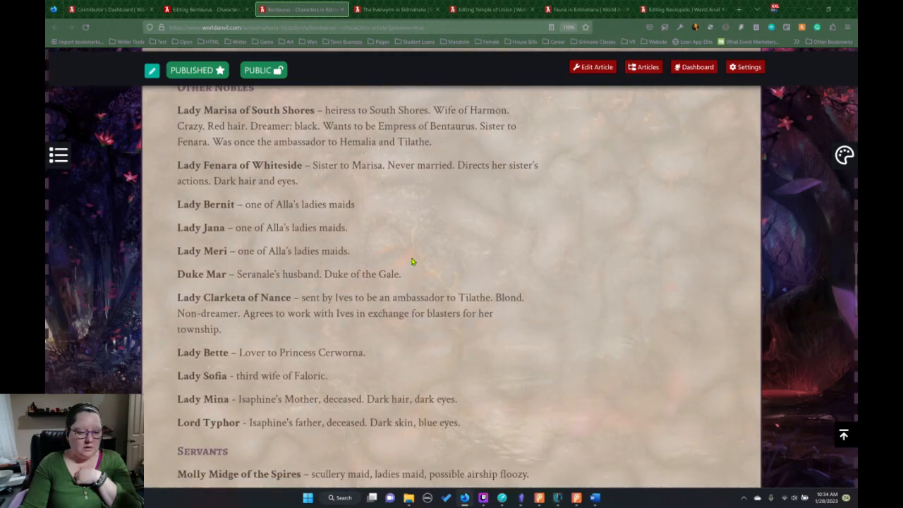
scroll(412, 261, down, 4)
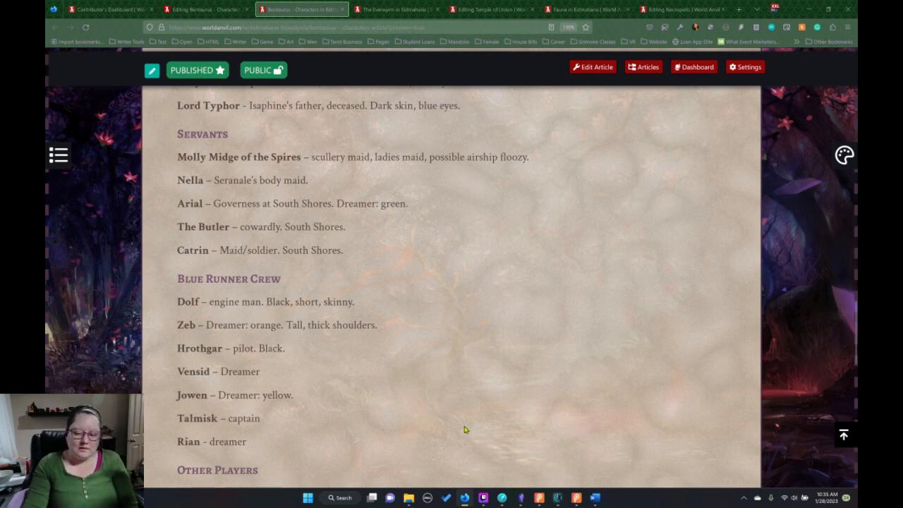
Switch to Dabble and consult the opening of the "As Far as the Spires" chapter.
mouse_move(521, 499)
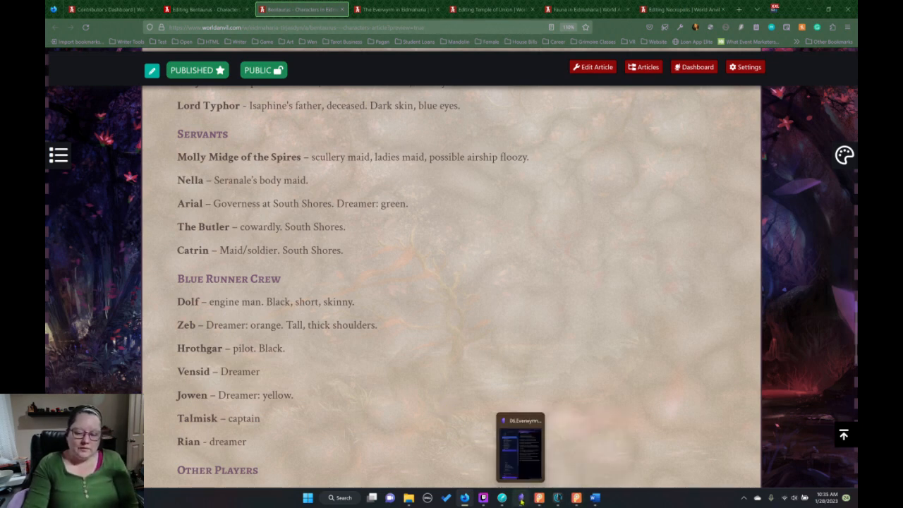
mouse_move(465, 498)
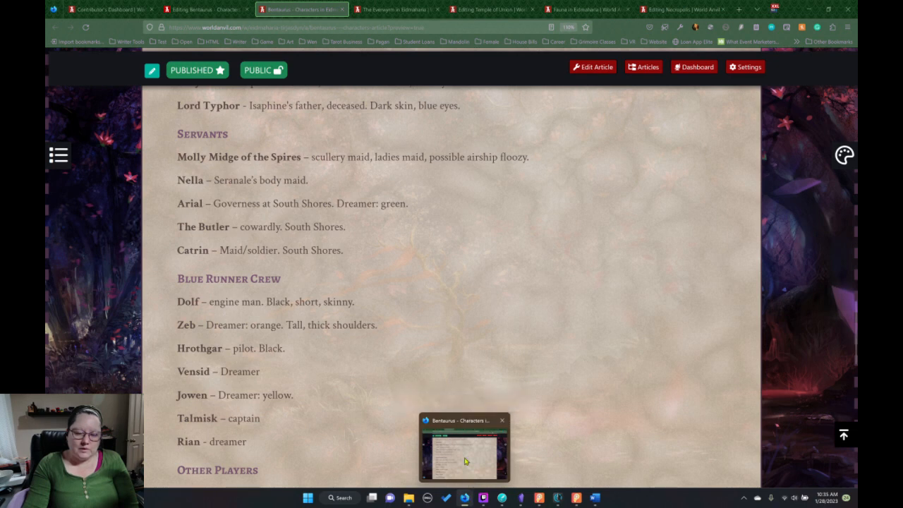
click(502, 498)
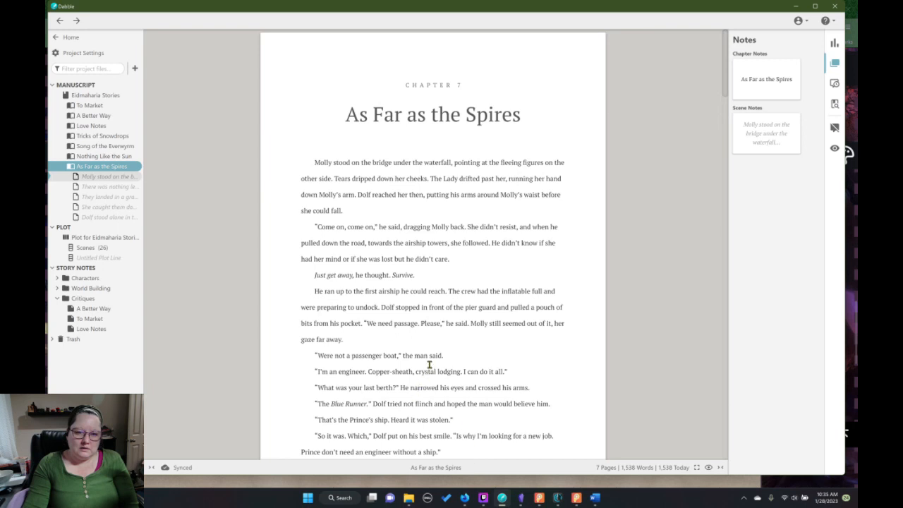
click(430, 366)
Switch to Aeon Timeline and create a character named Molly Midge with the Bentaurus color.
click(557, 499)
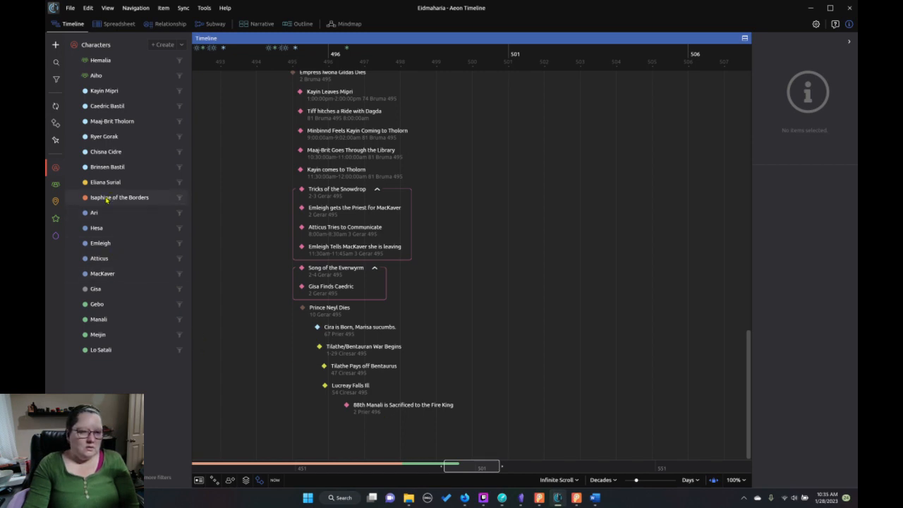
click(164, 45)
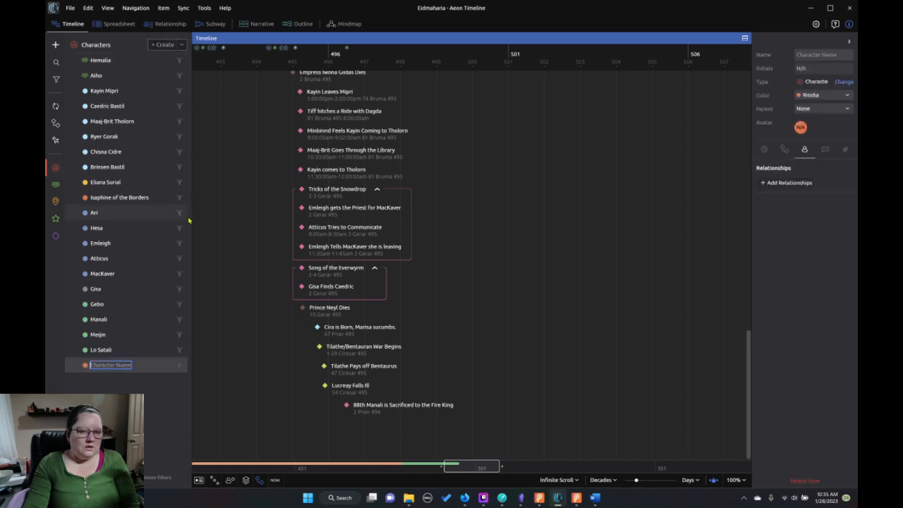
click(817, 55)
text(M)
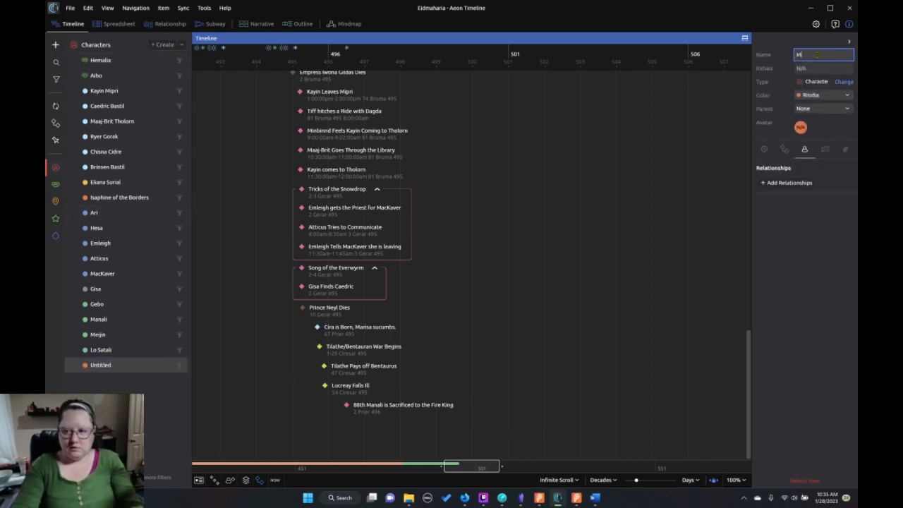
text(olly)
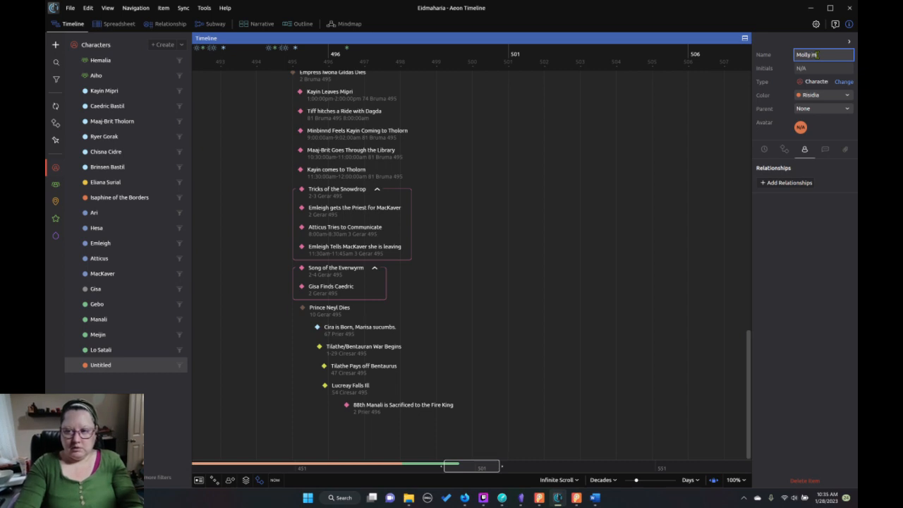
text( Midge)
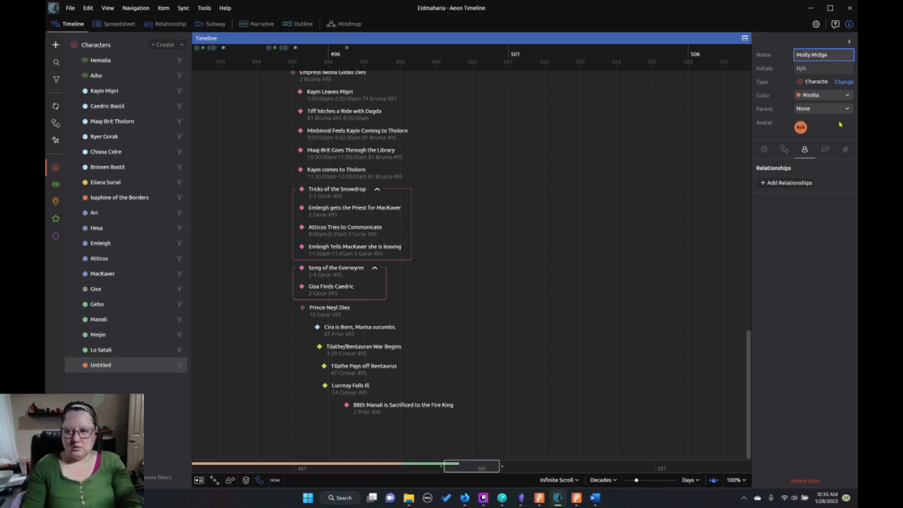
key(Return)
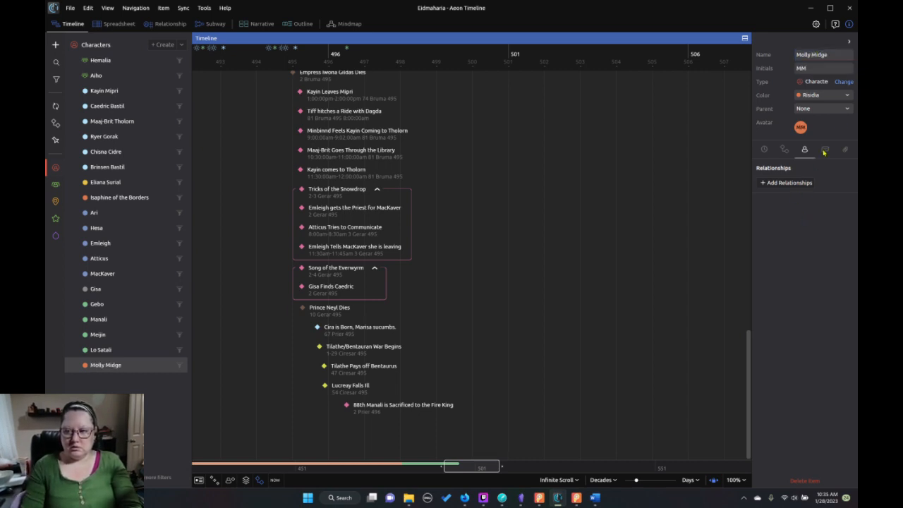
click(815, 100)
click(847, 171)
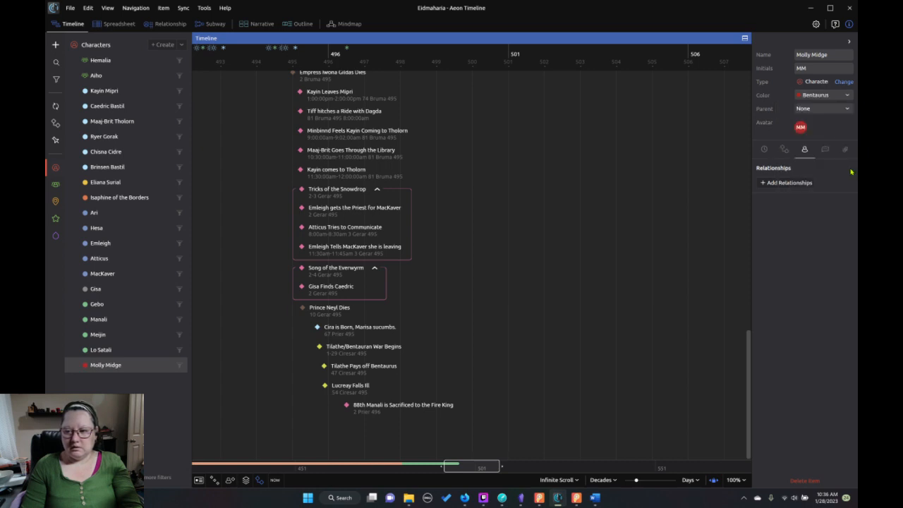
Change the color of the character Isaphine of the Borders to Bentaurus and reselect Molly Midge.
click(127, 199)
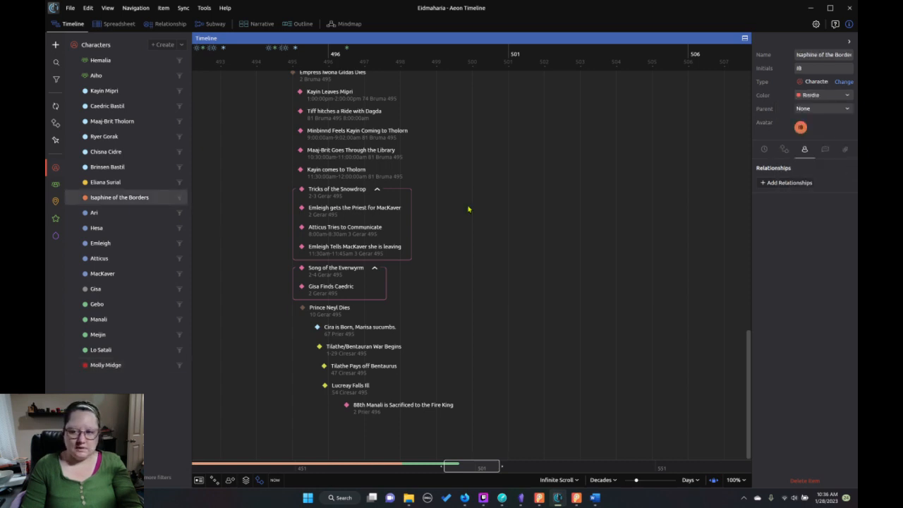
click(819, 97)
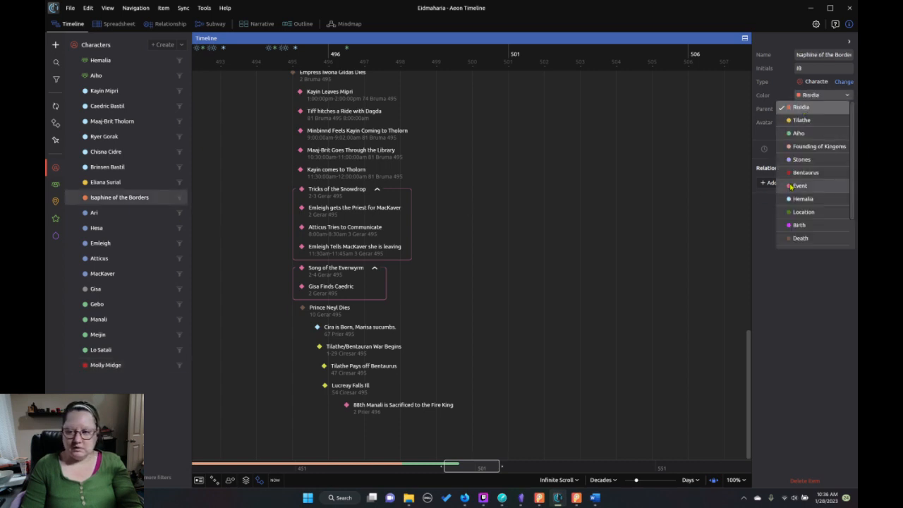
click(818, 172)
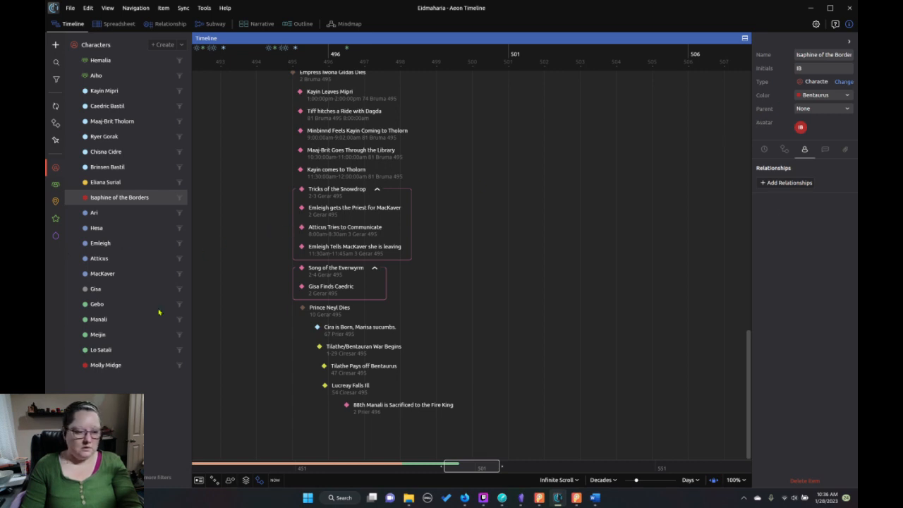
click(120, 363)
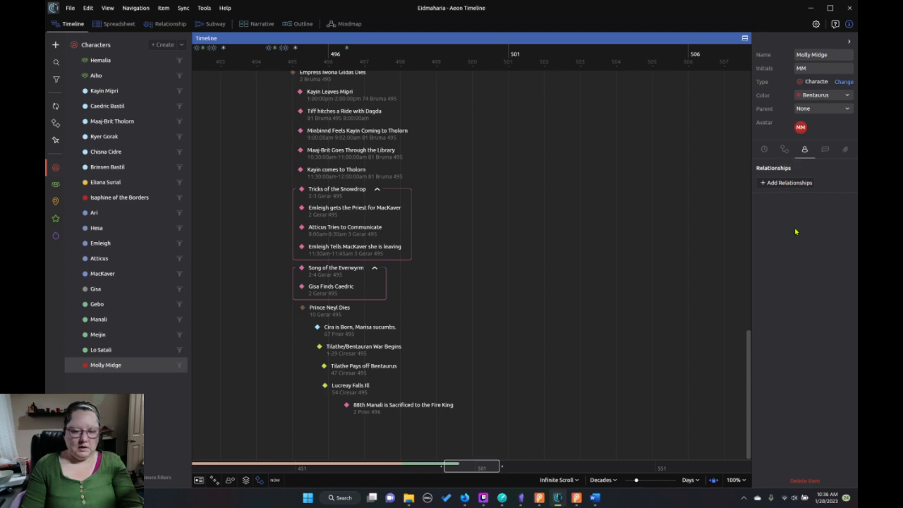
Create another character named Dolf and assign it the Bentaurus color.
click(162, 44)
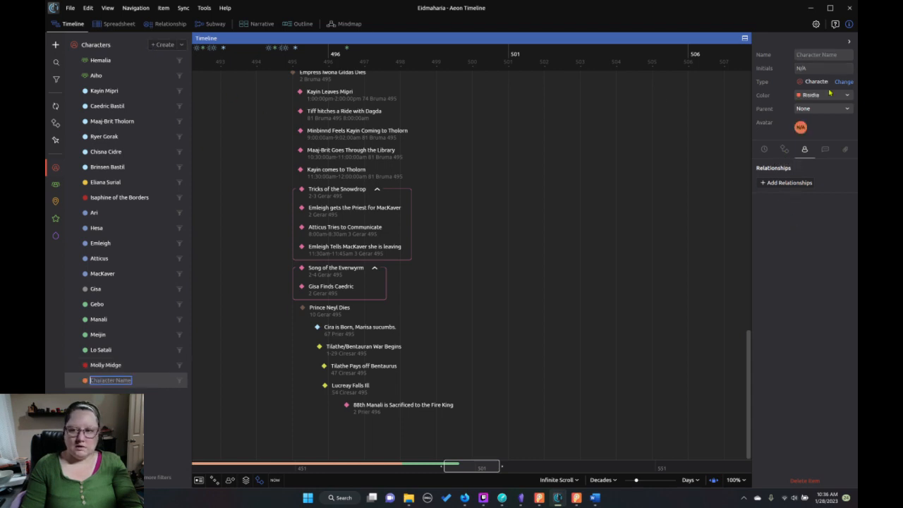
click(822, 55)
text(Dol)
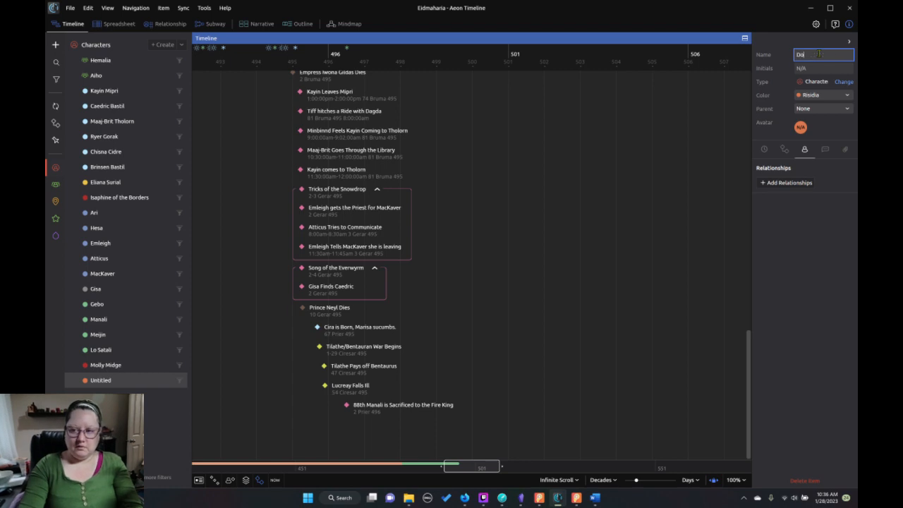
text(f)
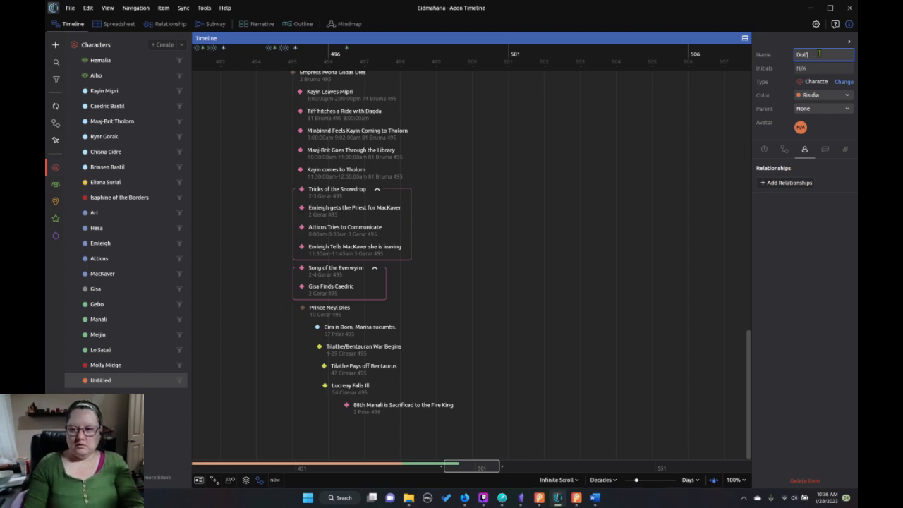
click(823, 95)
click(816, 241)
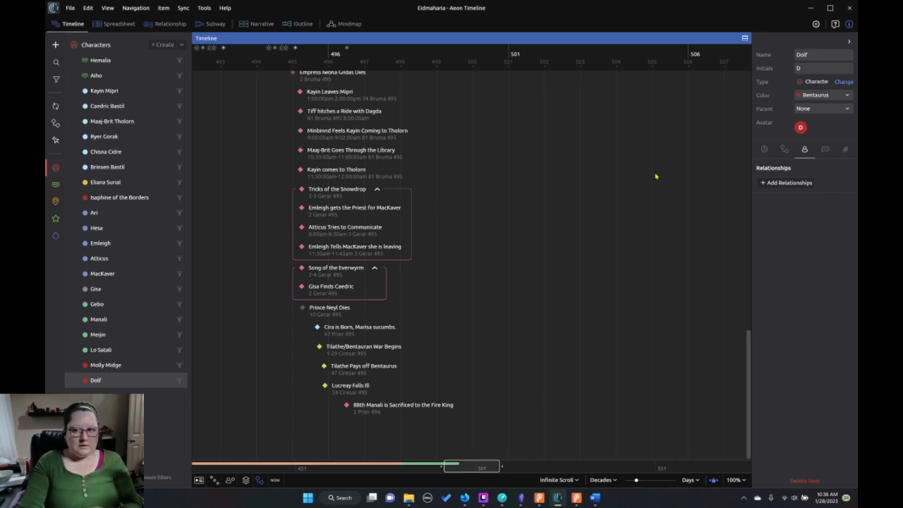
Return to Dabble and insert "her" after "pulled" in the second paragraph of "As Far as the Spires".
click(811, 8)
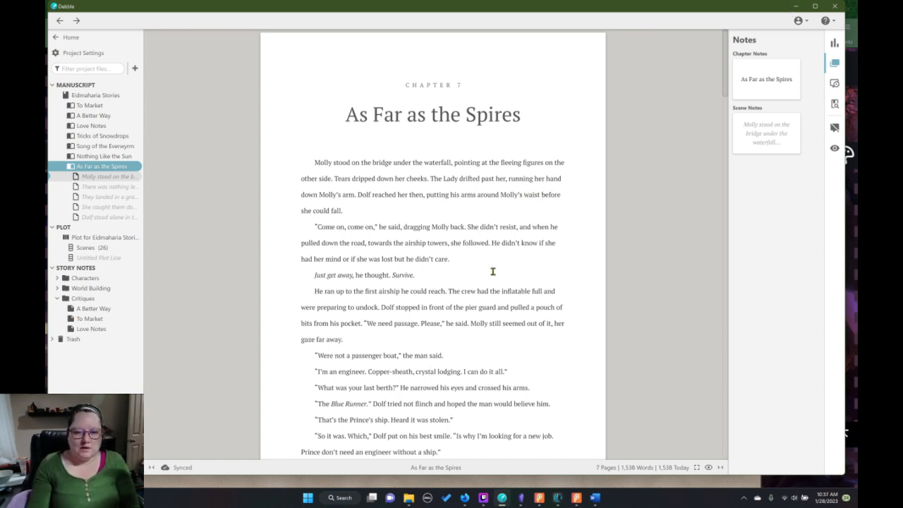
scroll(491, 269, down, 3)
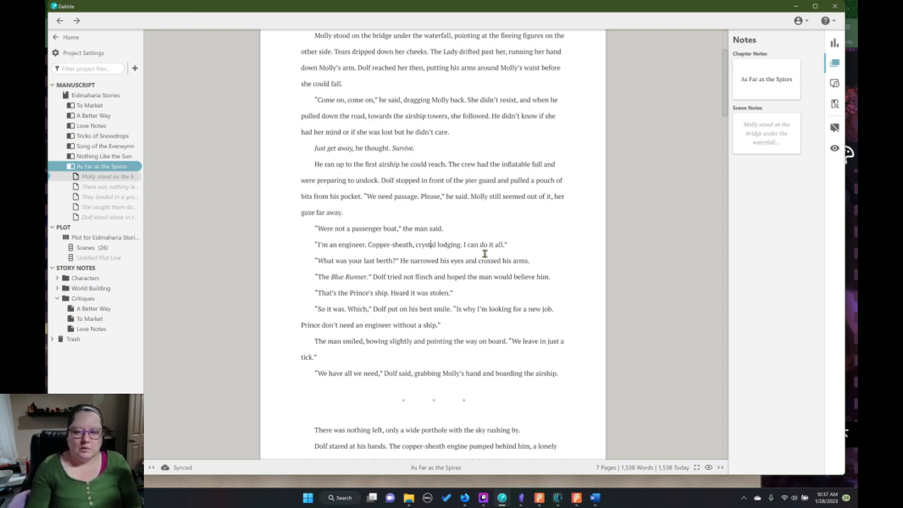
click(565, 101)
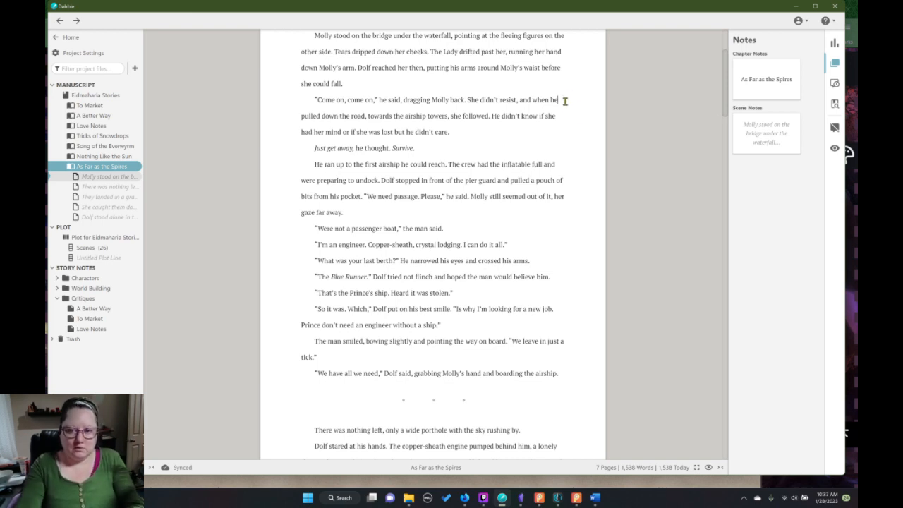
scroll(564, 101, down, 1)
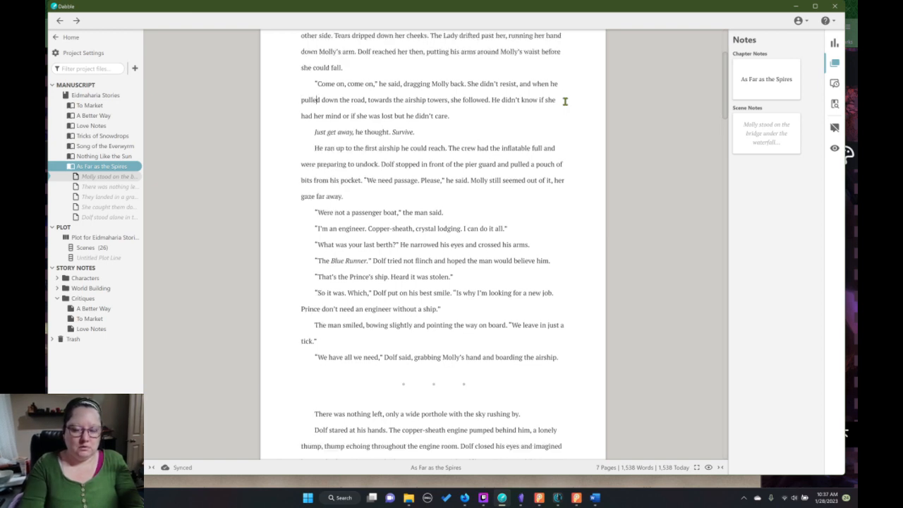
key(Right)
key(Right)
key(Right)
key(Right)
text(her)
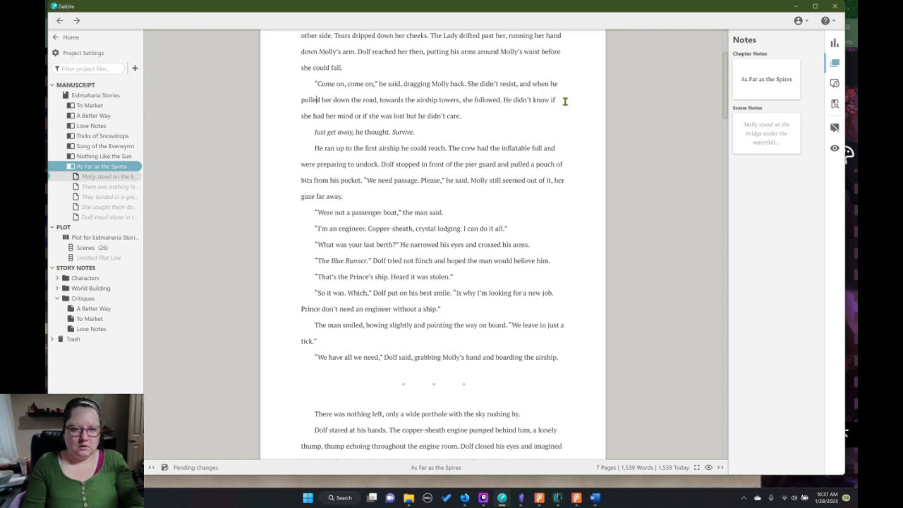
key(Left)
key(Left)
key(Left)
key(Left)
key(Left)
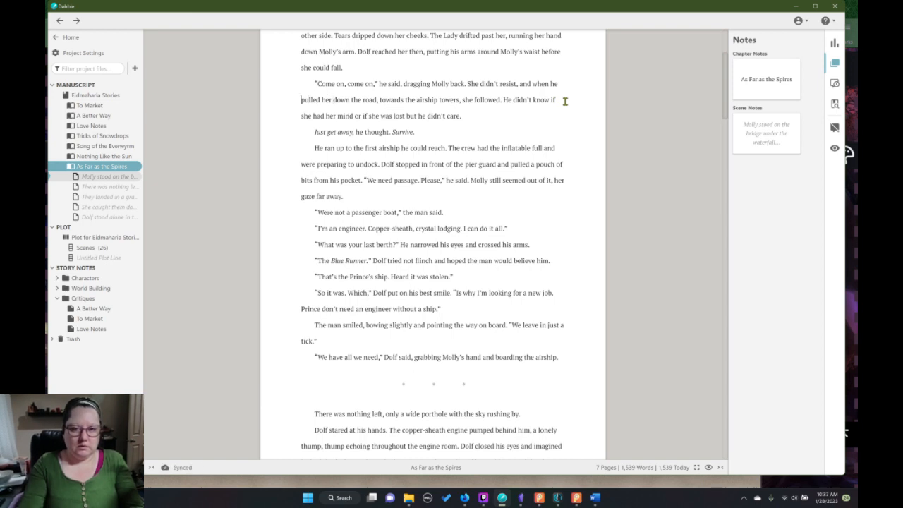
key(BackSpace)
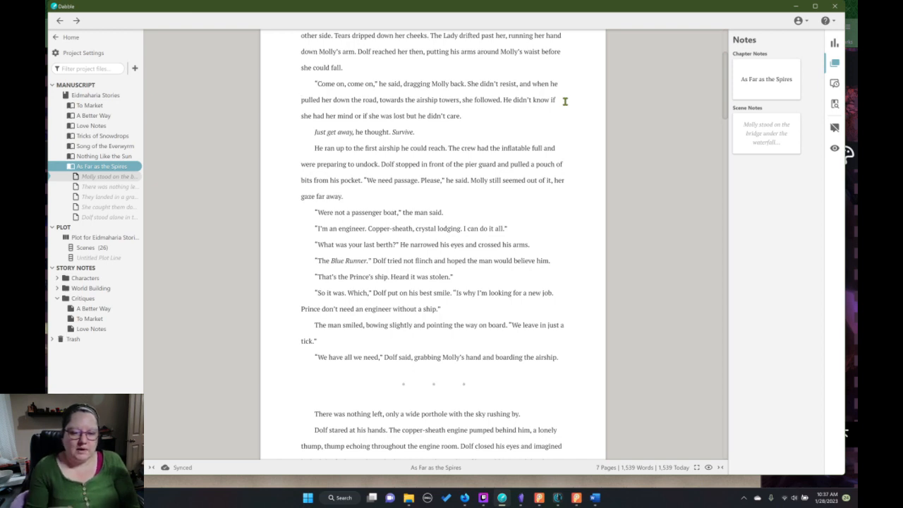
scroll(539, 261, down, 2)
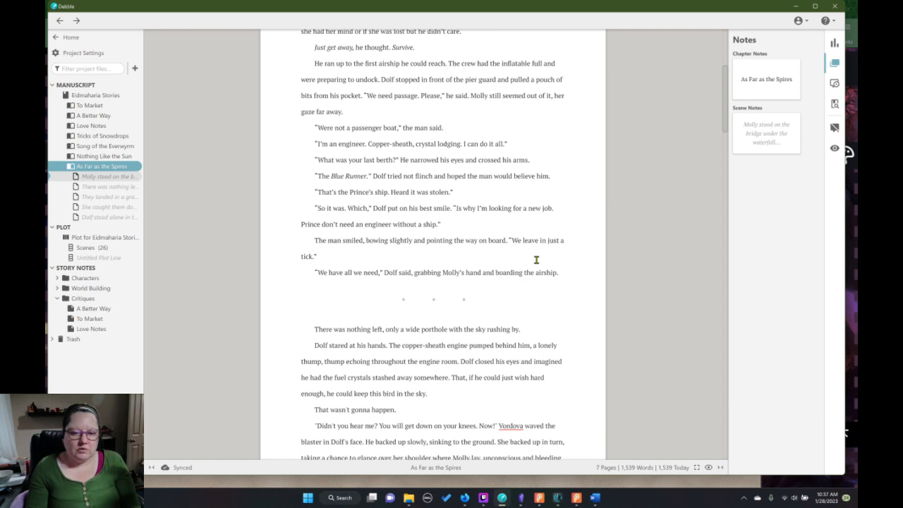
Switch to World Anvil and open the Ships: Air & Sea category under World Encyclopedia's Science & Technology.
click(465, 498)
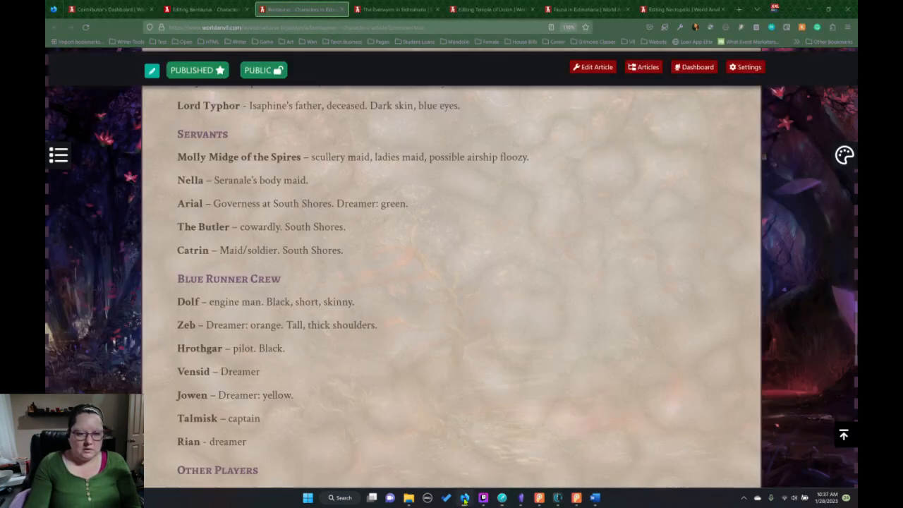
click(190, 9)
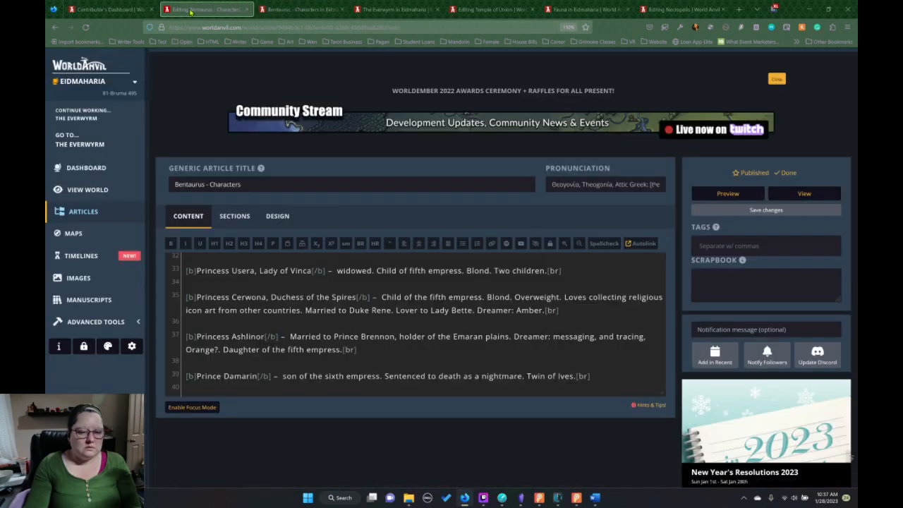
click(84, 214)
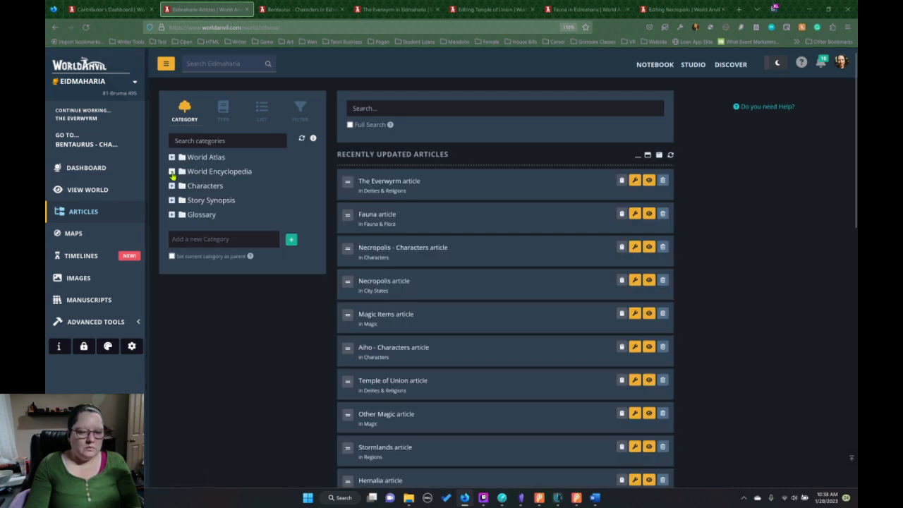
click(183, 171)
click(216, 215)
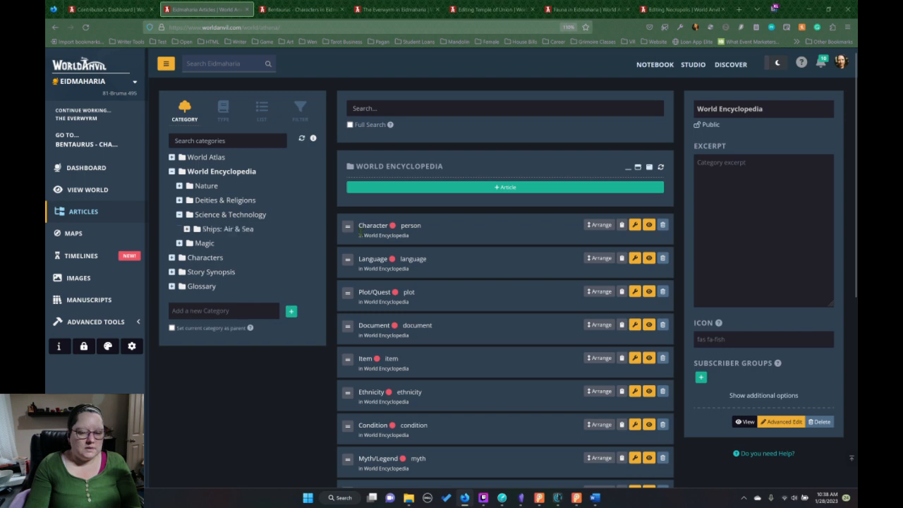
click(249, 230)
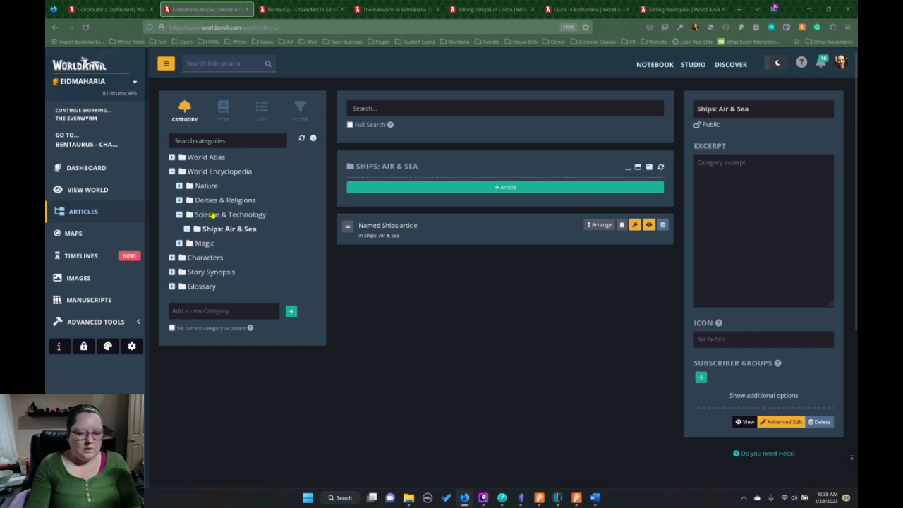
Switch to Obsidian and open the 01.Technology note in the world notes' Technology folder.
click(521, 497)
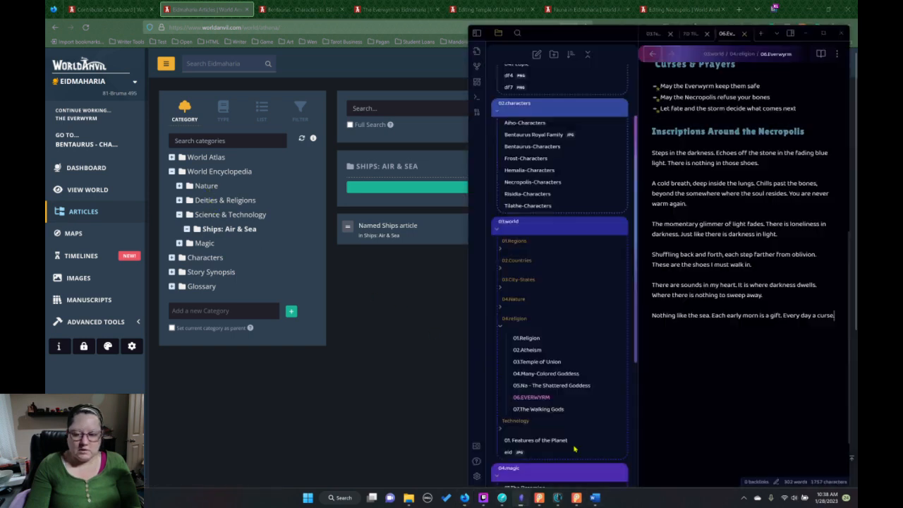
click(526, 441)
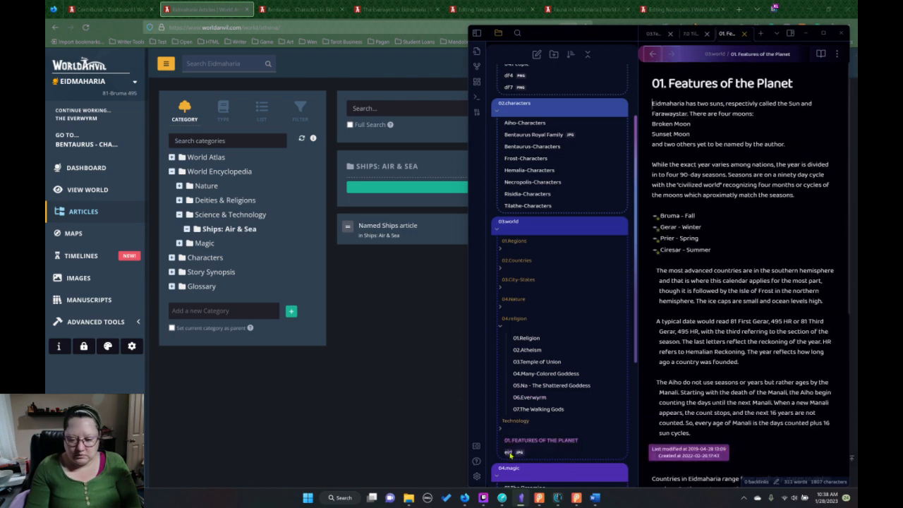
click(515, 421)
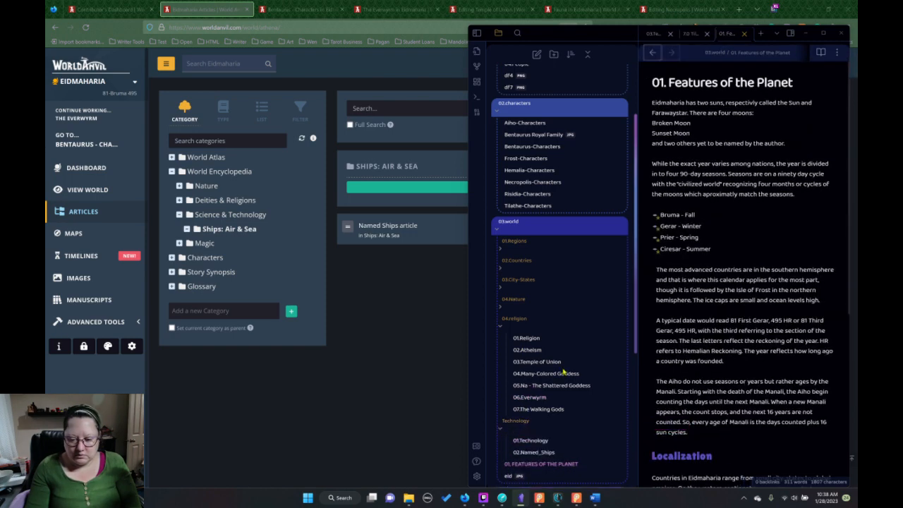
scroll(576, 384, down, 2)
click(530, 313)
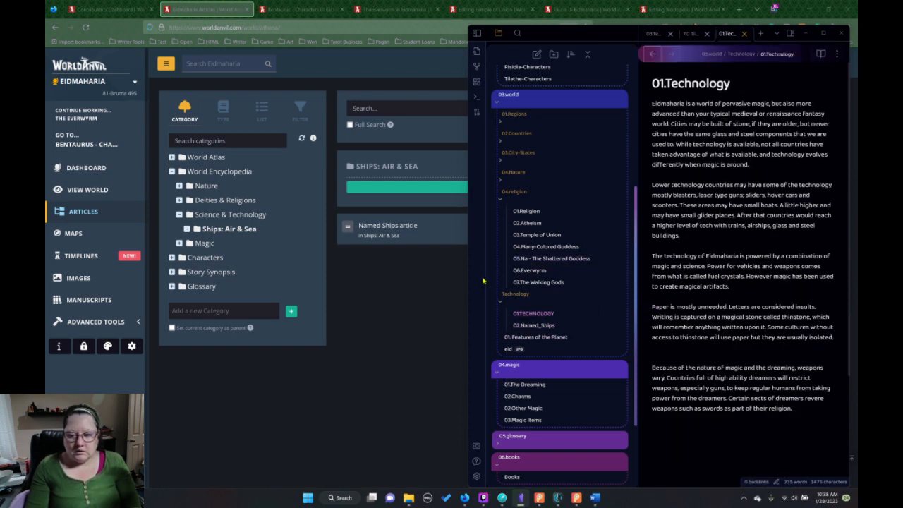
Return to World Anvil, open the Technology article in Science & Technology for editing, and read through its content.
click(179, 187)
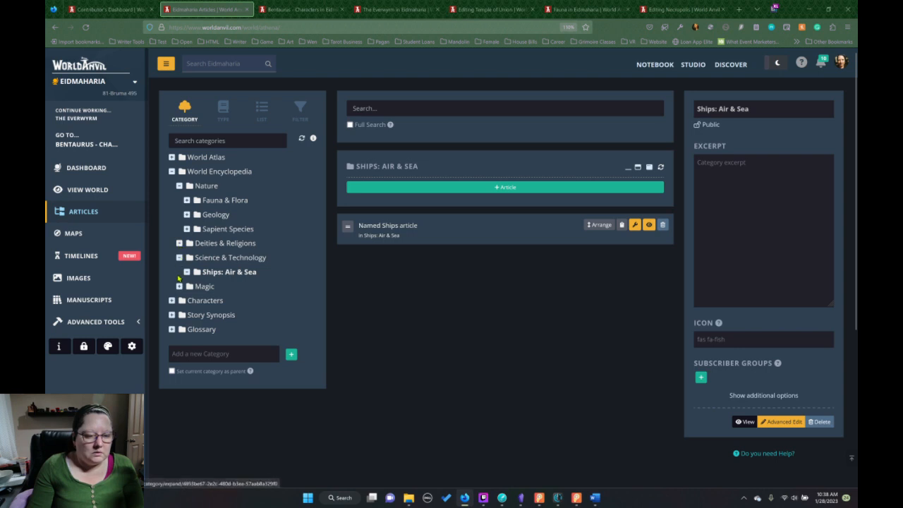
click(255, 259)
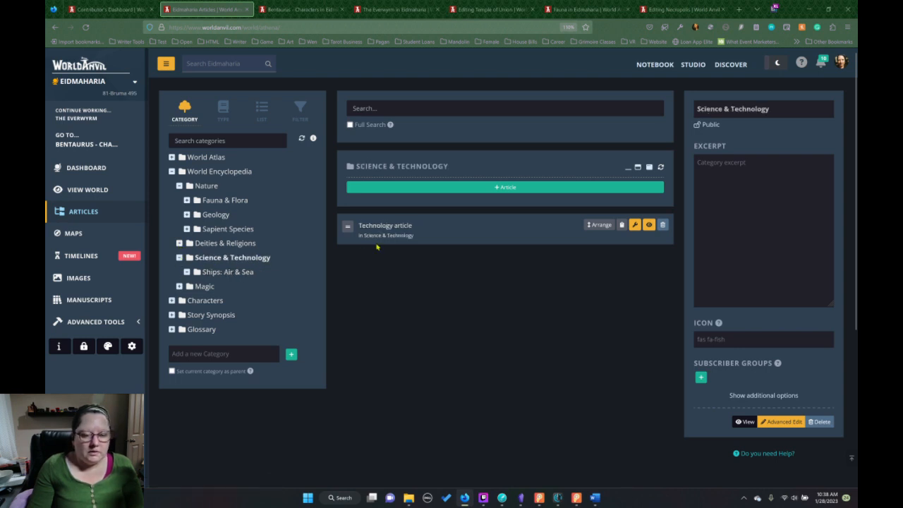
click(634, 226)
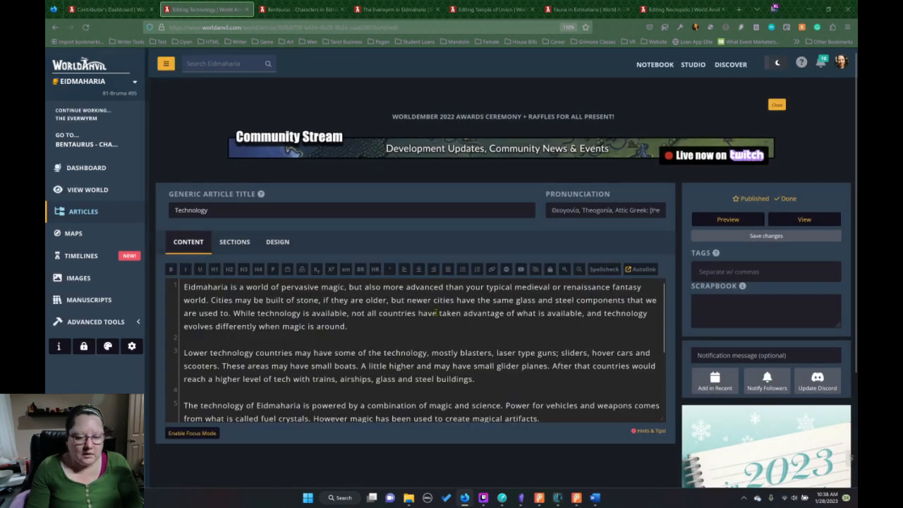
scroll(436, 312, down, 5)
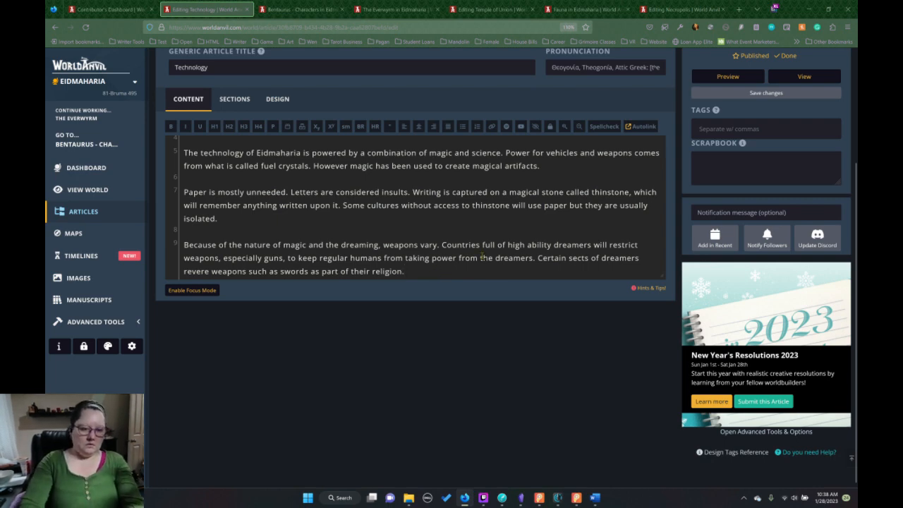
scroll(482, 257, up, 3)
scroll(466, 215, up, 1)
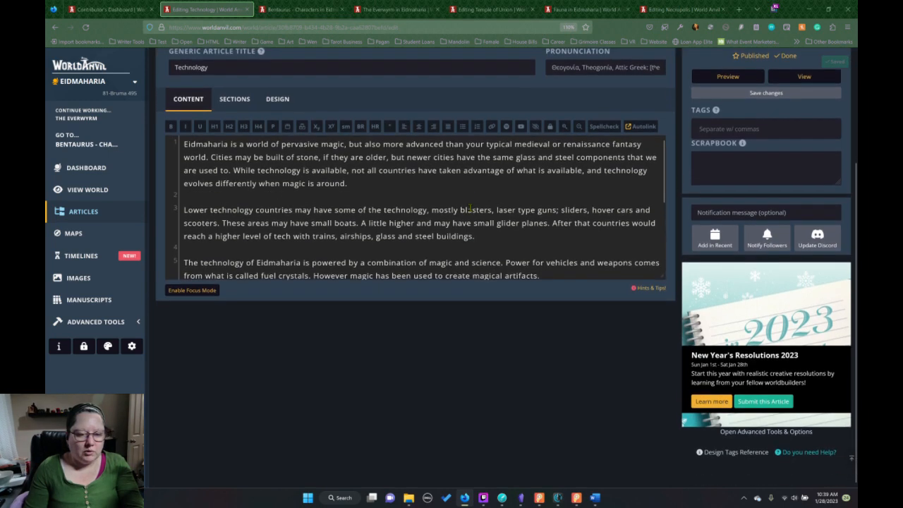
scroll(432, 230, down, 1)
scroll(432, 230, down, 2)
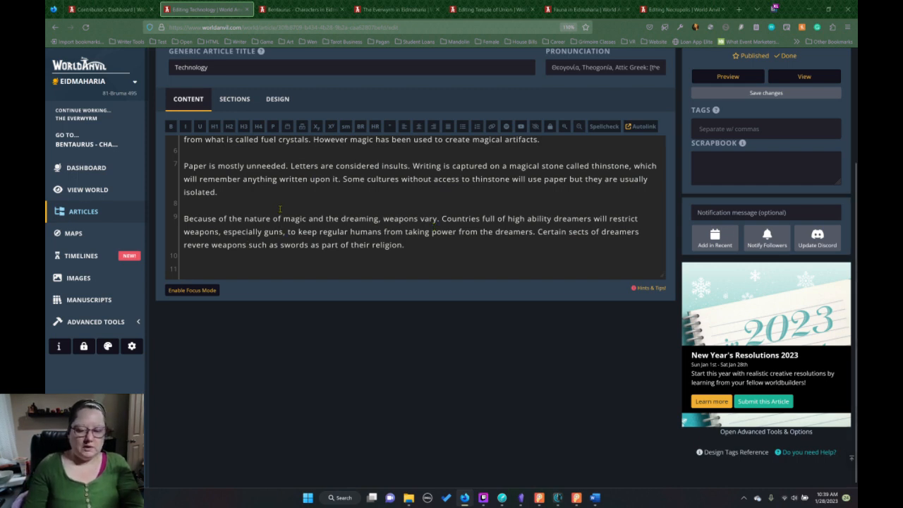
scroll(280, 209, up, 1)
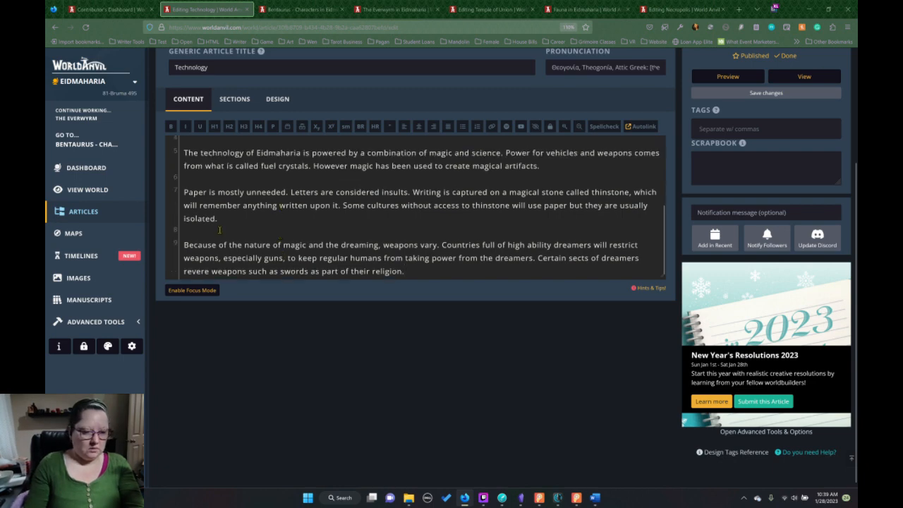
Open the Magic Items article from World Encyclopedia's Magic category for editing.
click(83, 218)
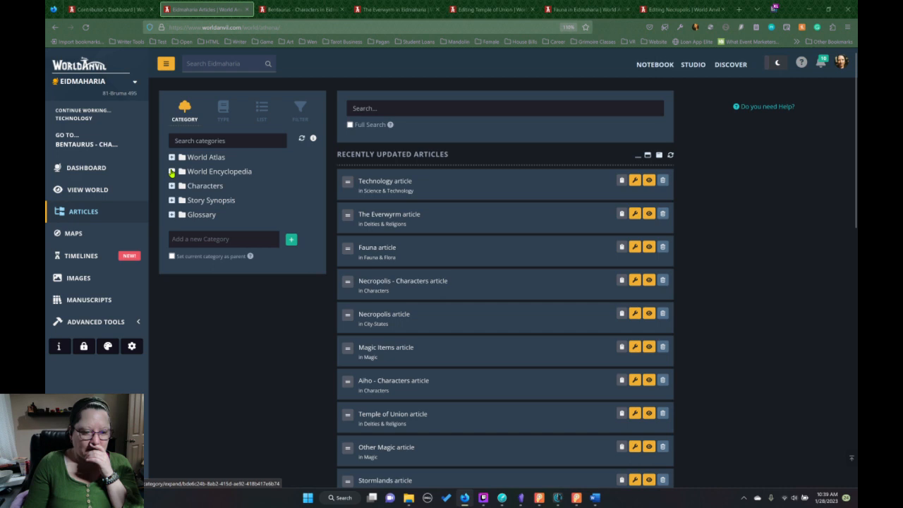
click(171, 171)
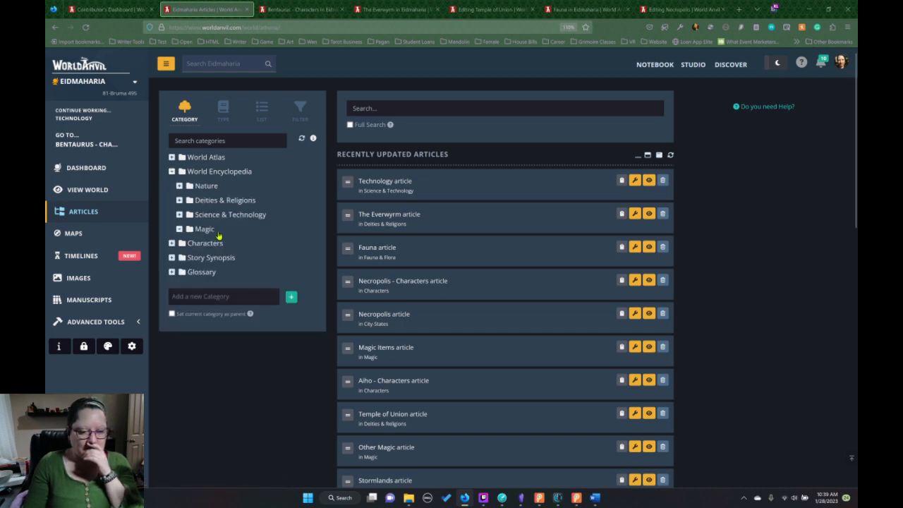
click(252, 237)
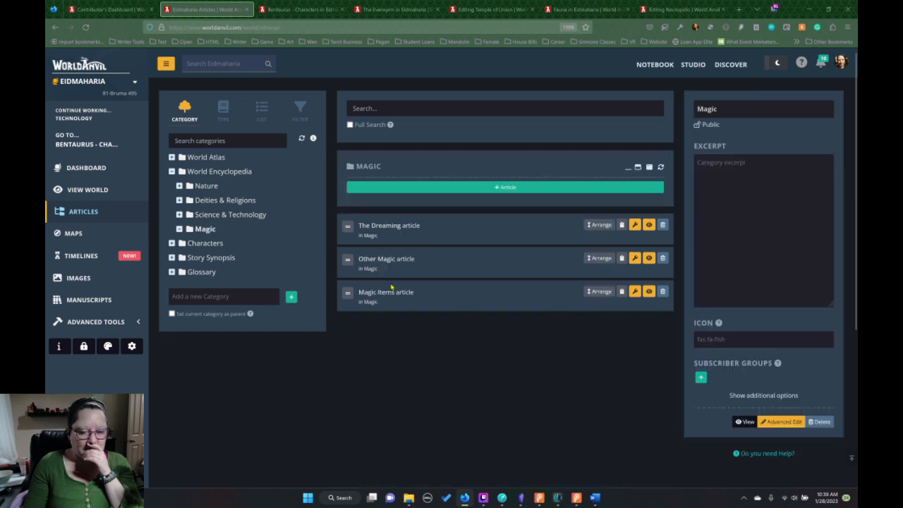
click(391, 295)
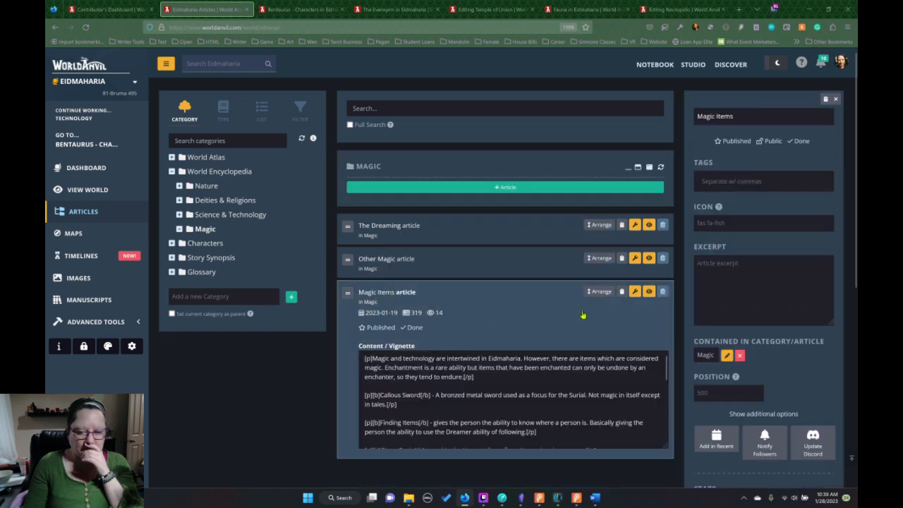
click(635, 295)
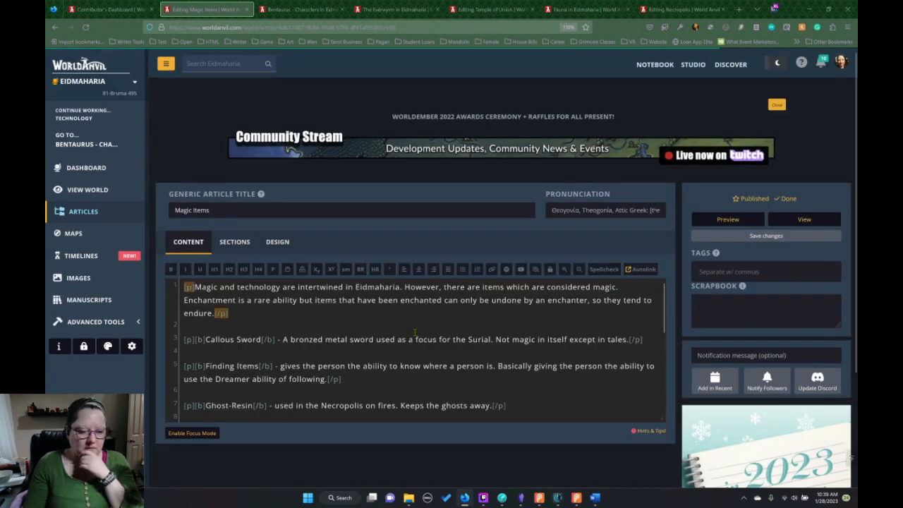
Examine the alphabetical entries in the Magic Items article from the introduction to Warming Items.
scroll(416, 333, down, 5)
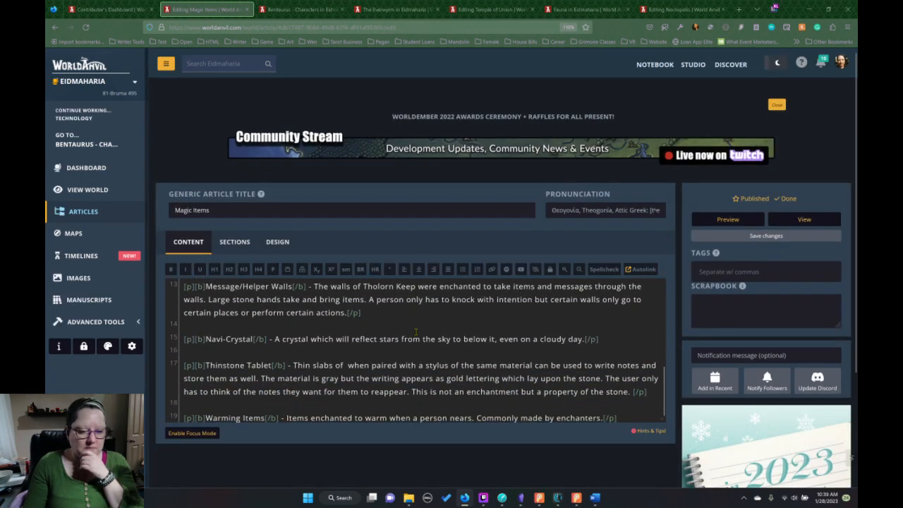
scroll(417, 333, down, 3)
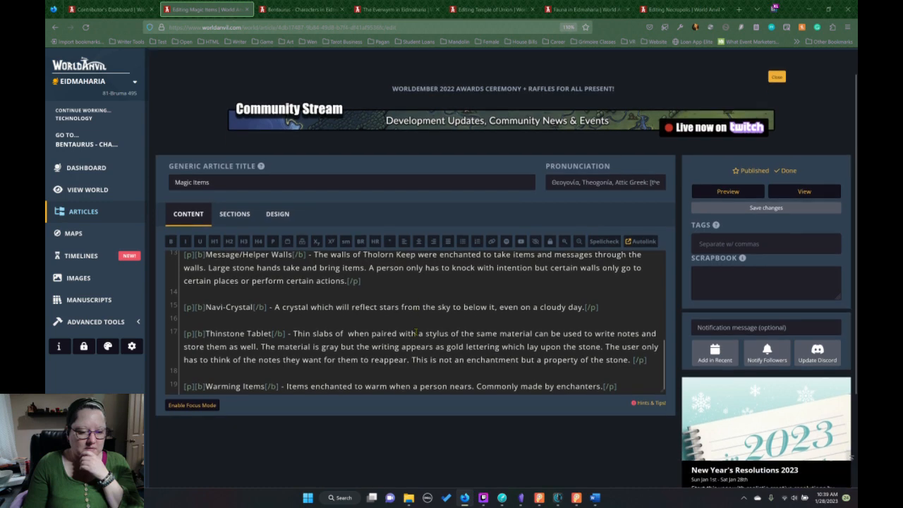
scroll(410, 267, up, 3)
scroll(411, 322, up, 5)
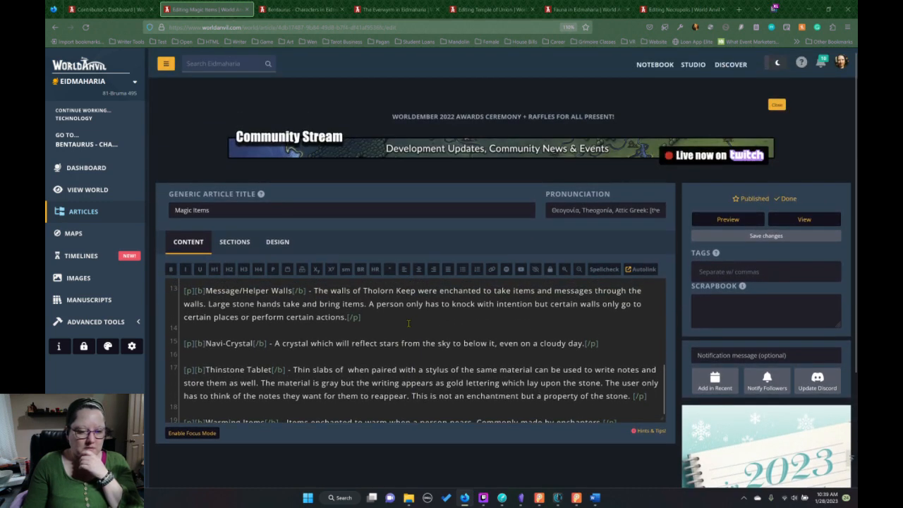
scroll(410, 323, up, 1)
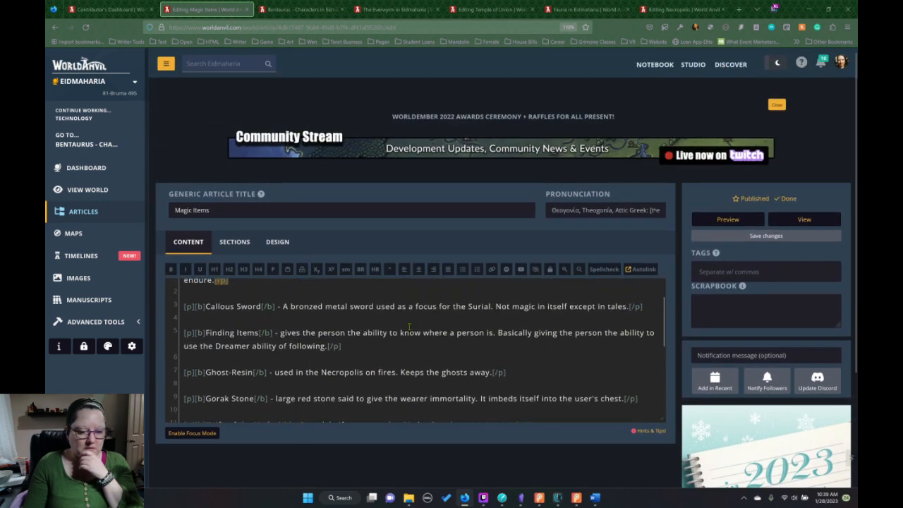
scroll(410, 325, down, 2)
scroll(409, 327, up, 2)
scroll(409, 327, up, 2)
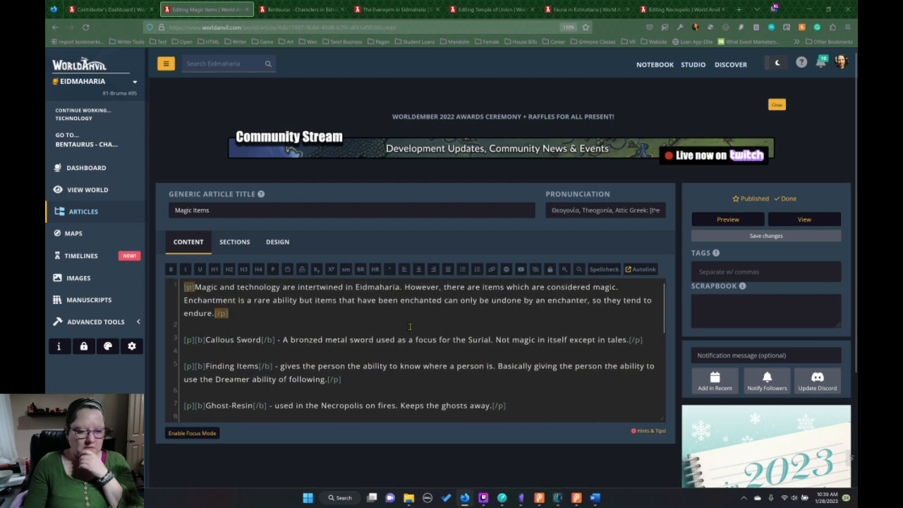
Add a new paragraph with bold markup below the Warming Items entry at the end of the article.
scroll(411, 329, down, 8)
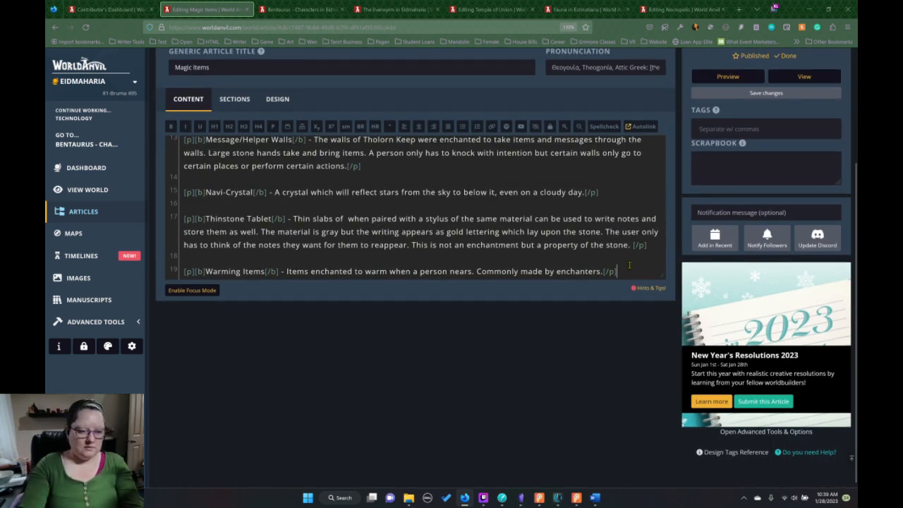
key(Return)
key(Return)
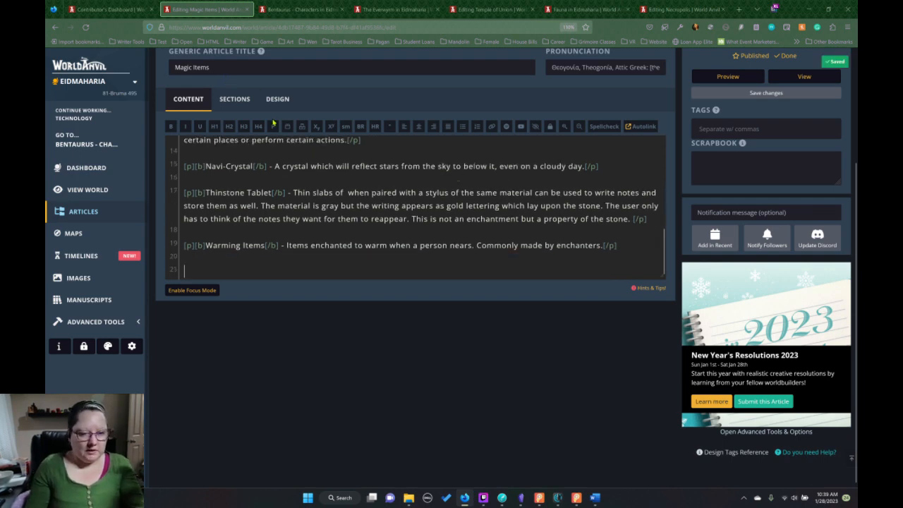
click(273, 125)
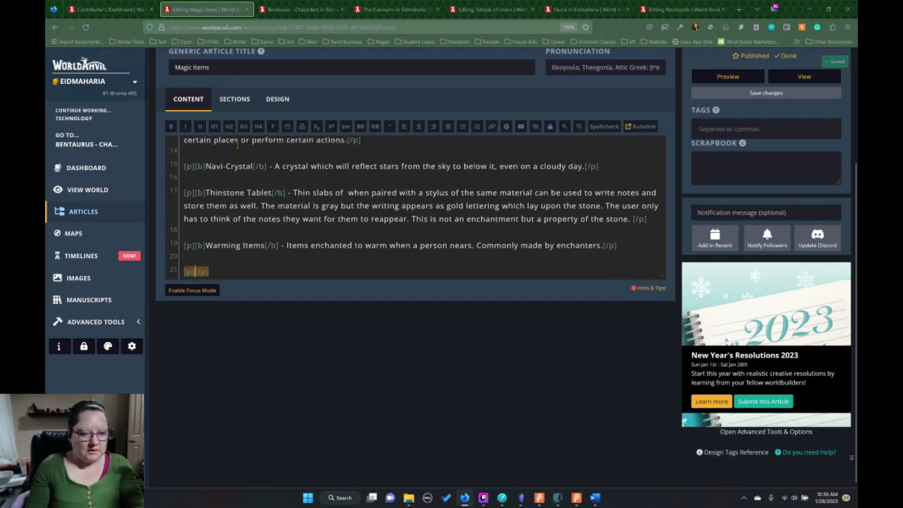
click(171, 125)
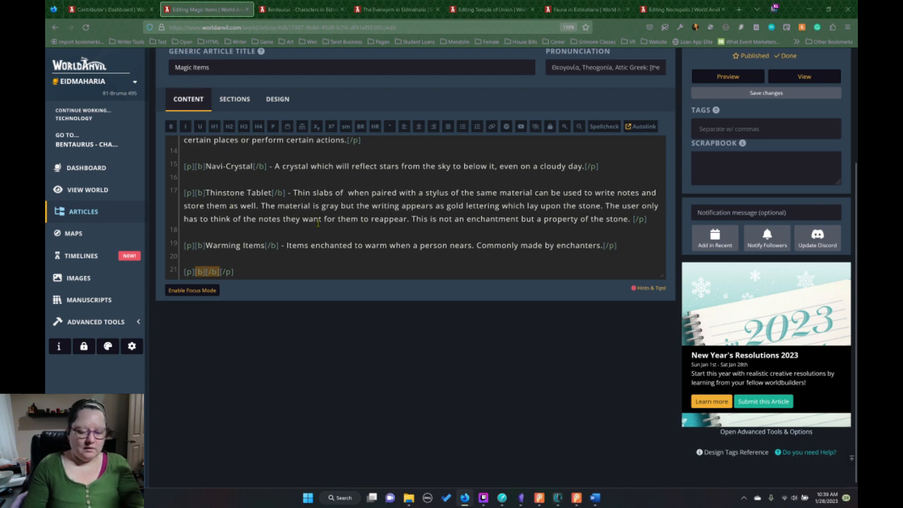
Enter "Copper-Sheath Engines" as the new entry's bold name, checking the term against "As Far as the Spires" in Dabble.
text(Coppe)
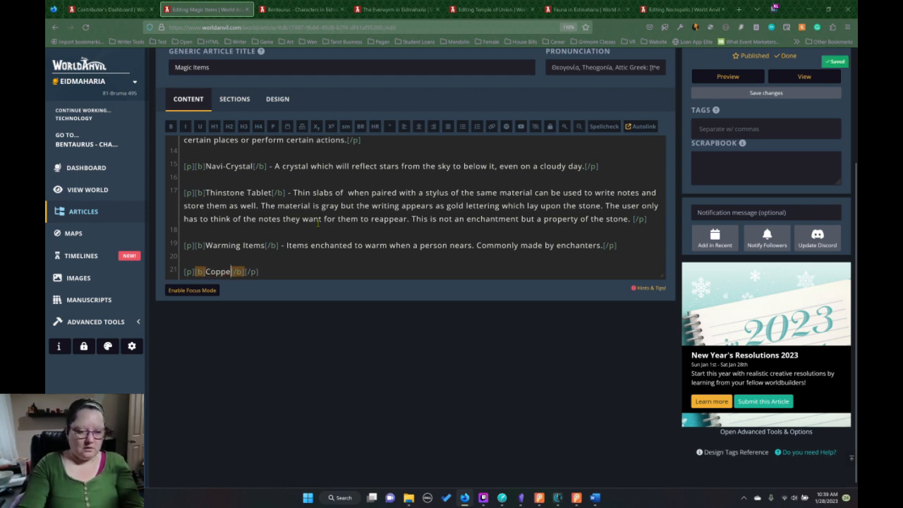
text(r)
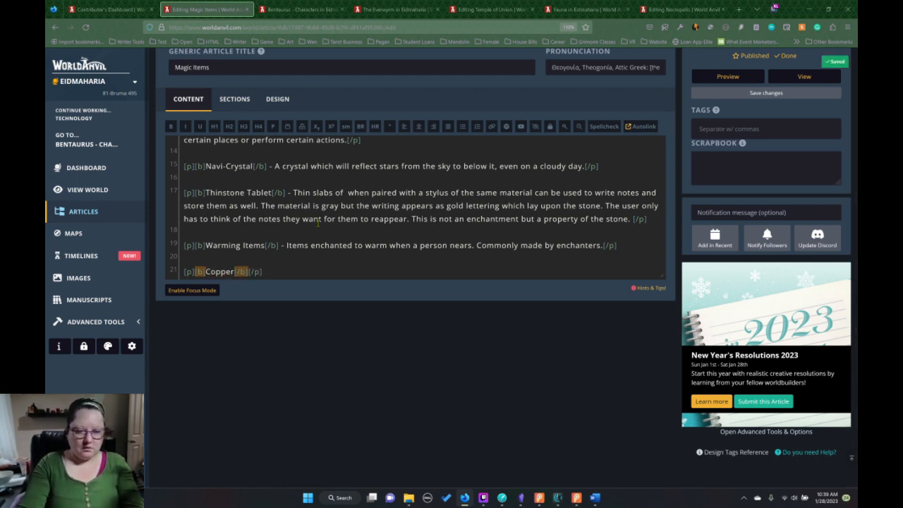
click(503, 498)
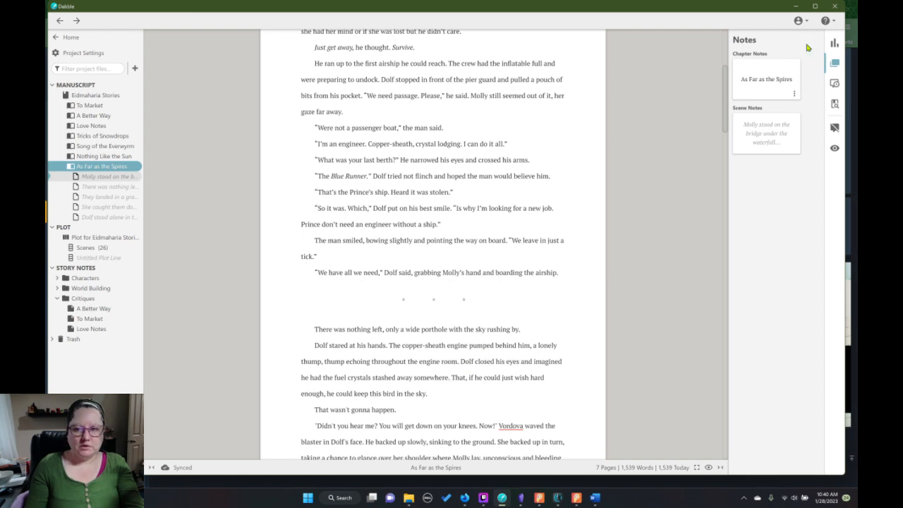
click(796, 7)
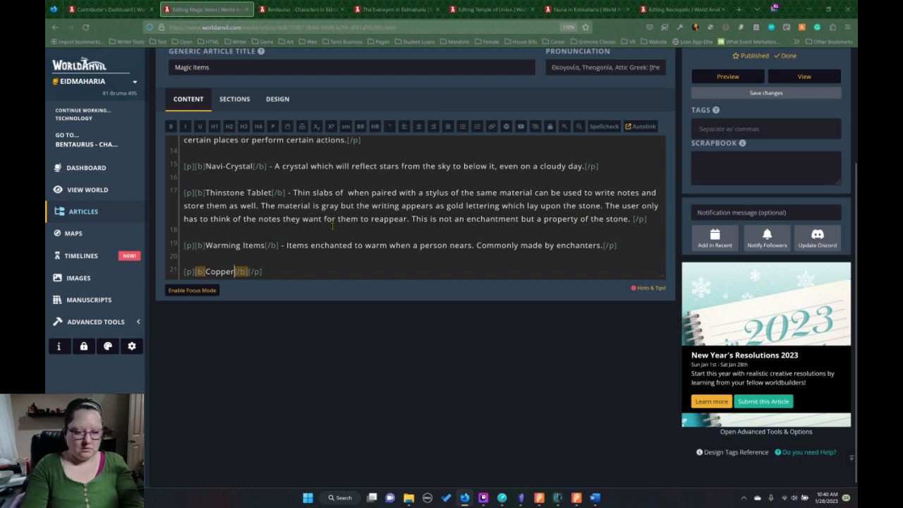
text(-She)
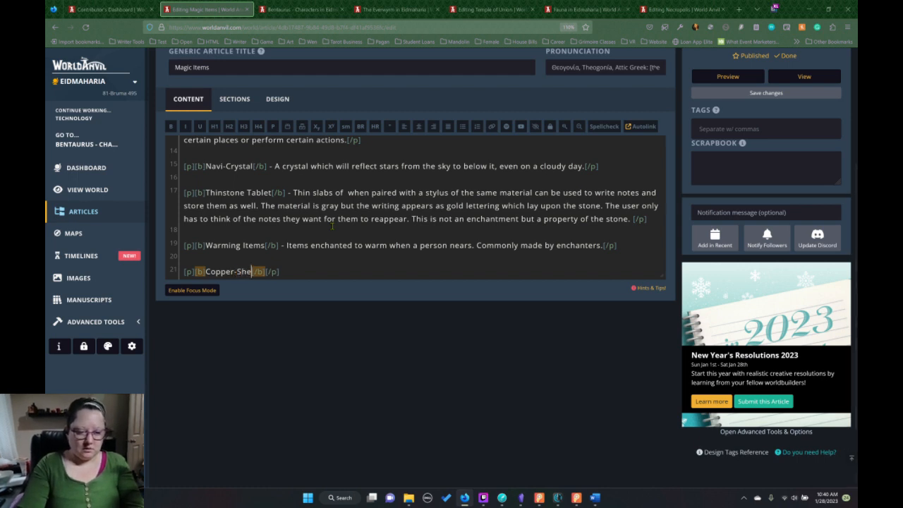
text(ath Engin)
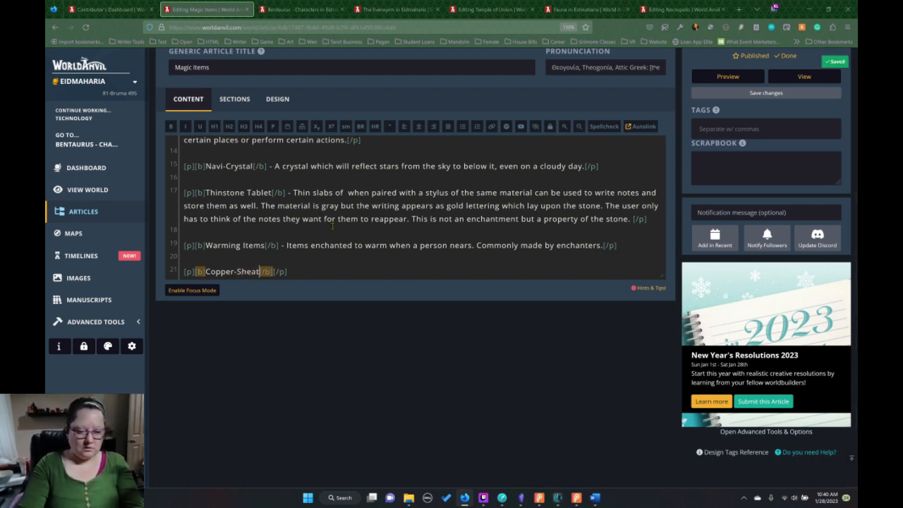
text(es)
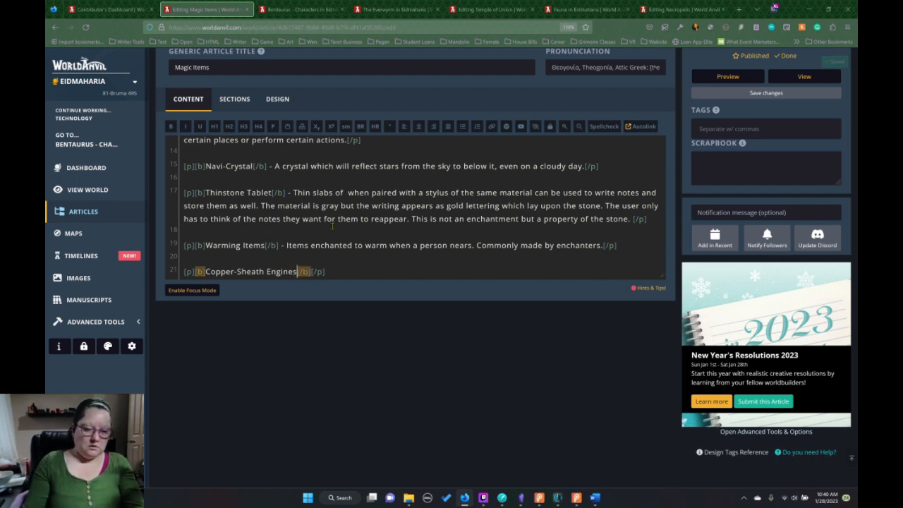
Add a spaced hyphen between the bold Copper-Sheath Engines name and the closing paragraph tag.
click(349, 269)
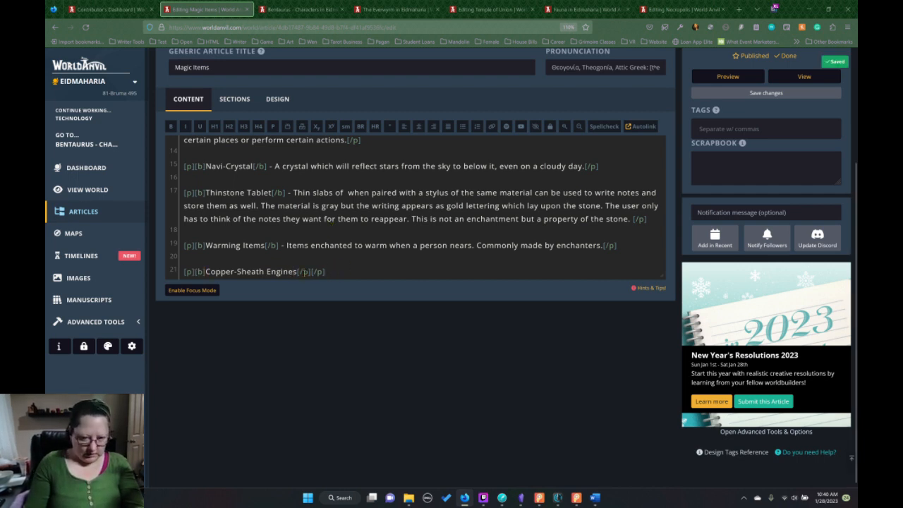
key(Left)
key(Left)
key(Left)
key(Left)
text(n -)
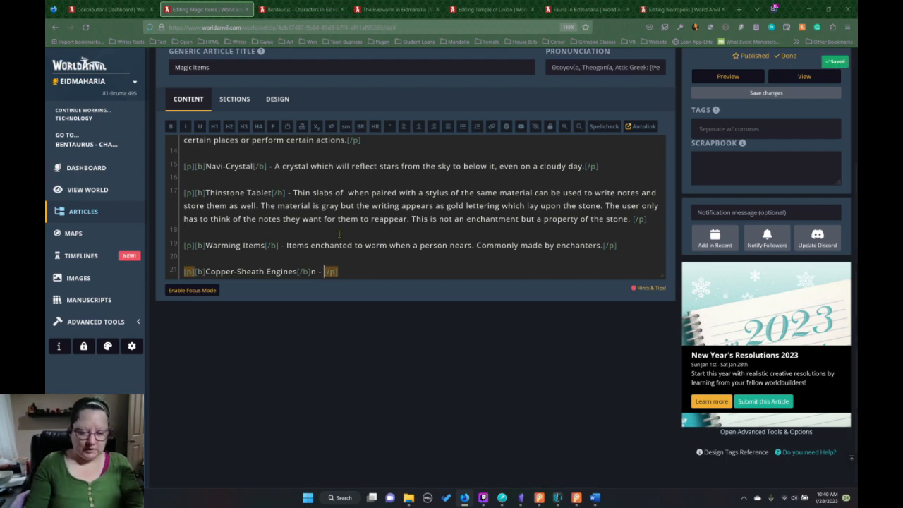
key(Left)
key(Left)
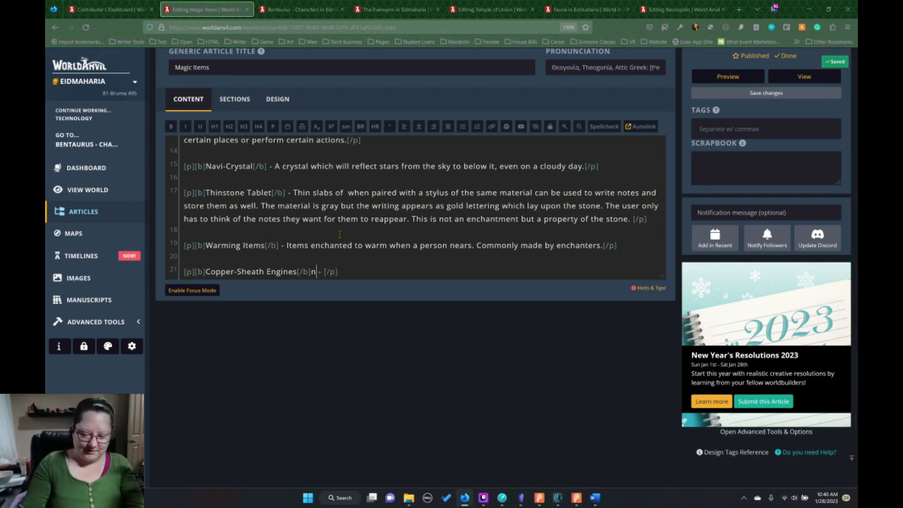
key(BackSpace)
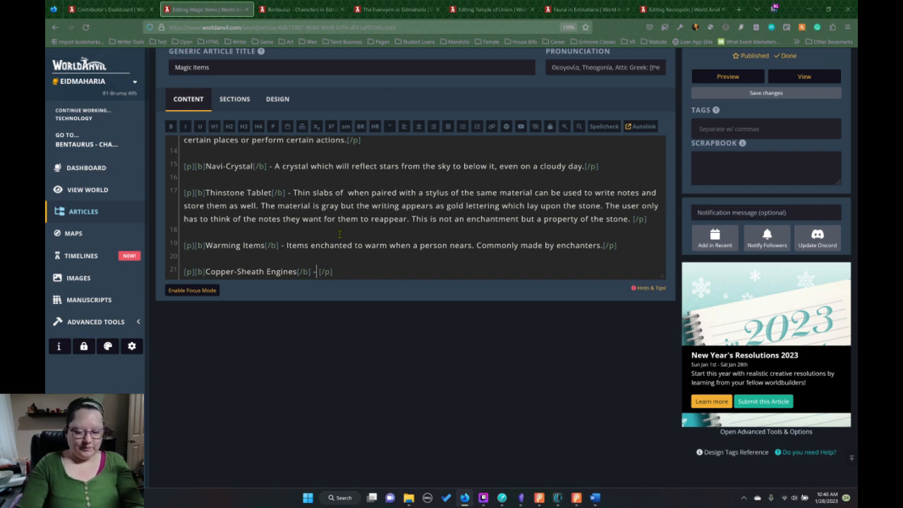
Begin the Copper-Sheath Engines description with the words "These are large".
text(These are)
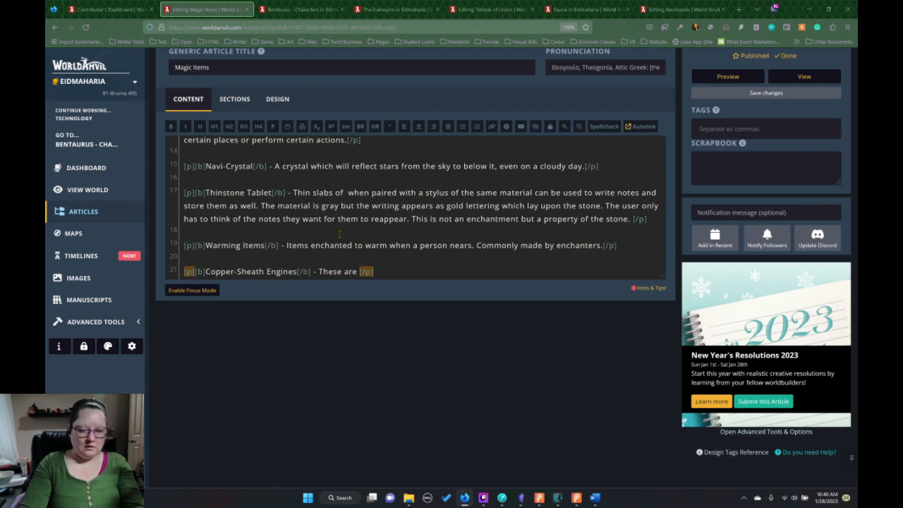
text(la)
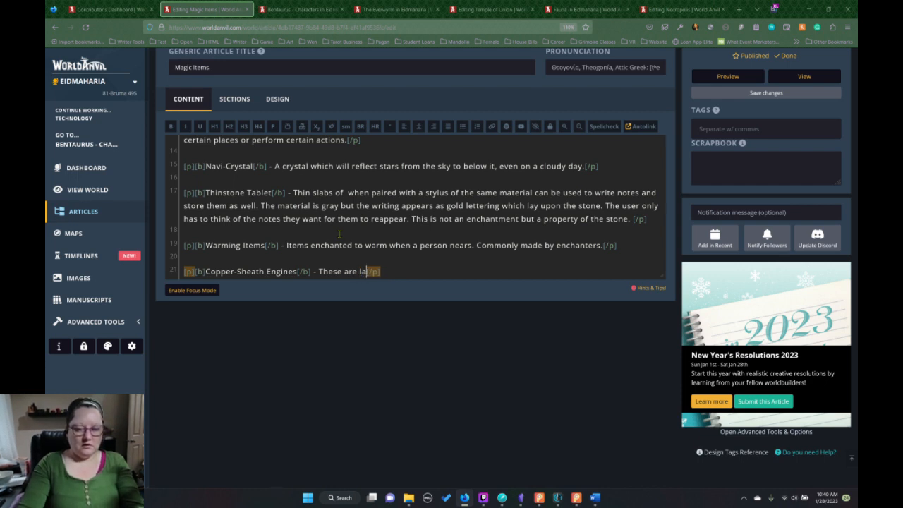
text(reg)
key(BackSpace)
key(BackSpace)
key(BackSpace)
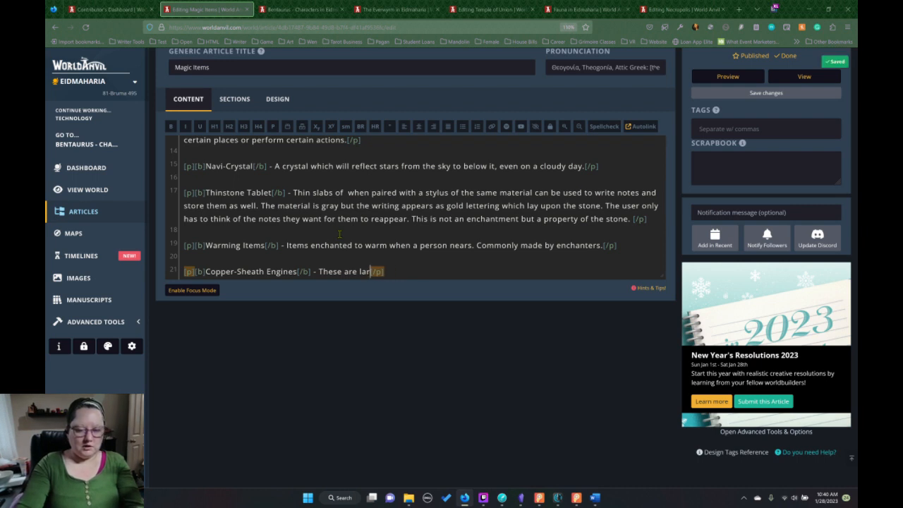
text(ge)
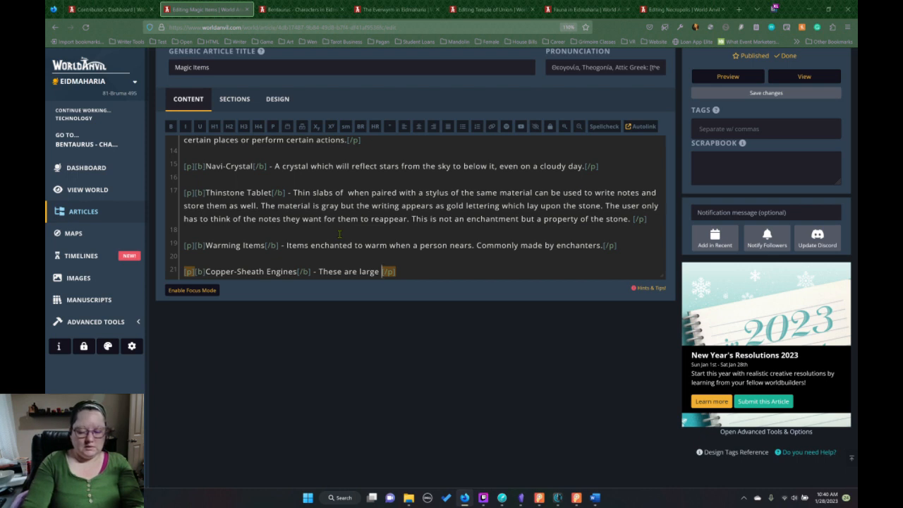
Continue the Copper-Sheath Engines description with "cylanders with a".
text(cyl)
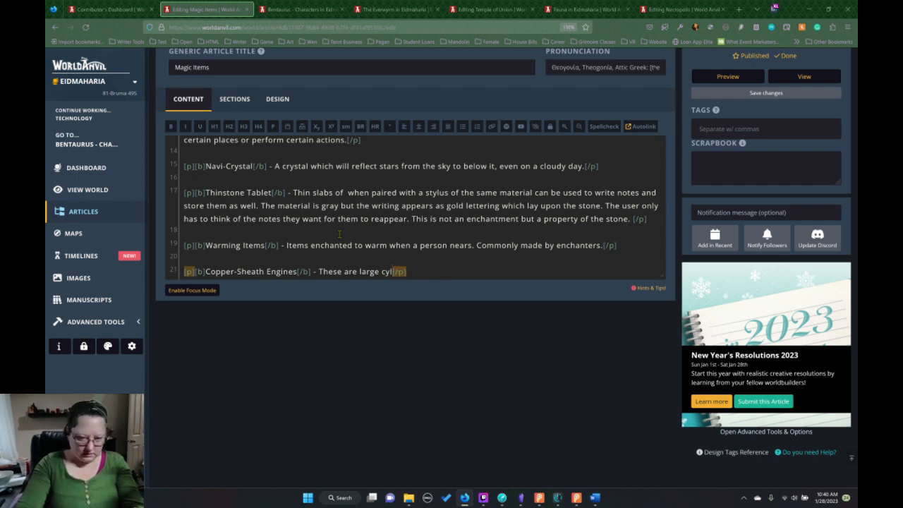
text(lander)
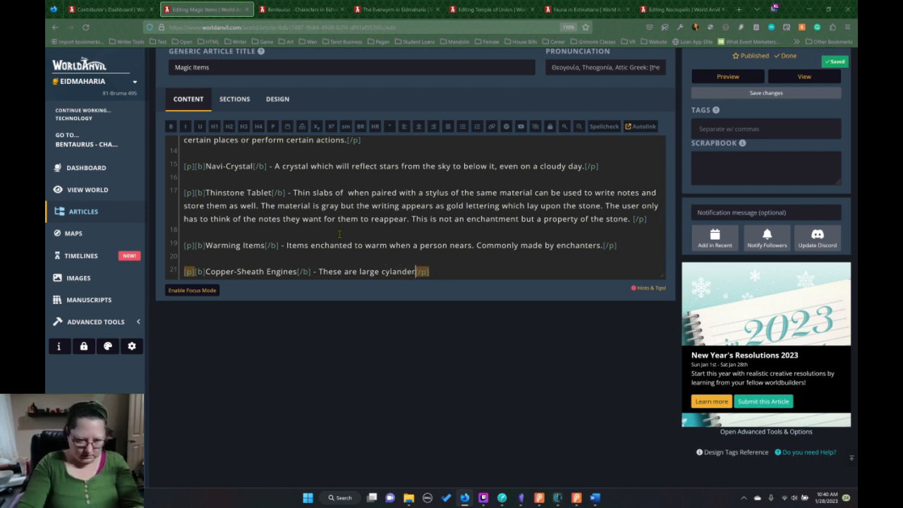
key(BackSpace)
key(BackSpace)
key(BackSpace)
key(BackSpace)
key(BackSpace)
key(BackSpace)
text(lande)
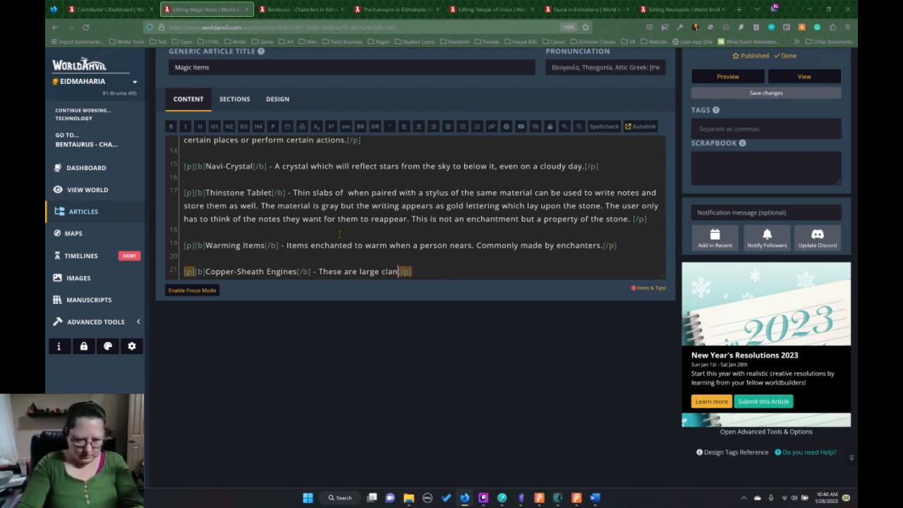
key(BackSpace)
key(BackSpace)
key(BackSpace)
key(BackSpace)
key(BackSpace)
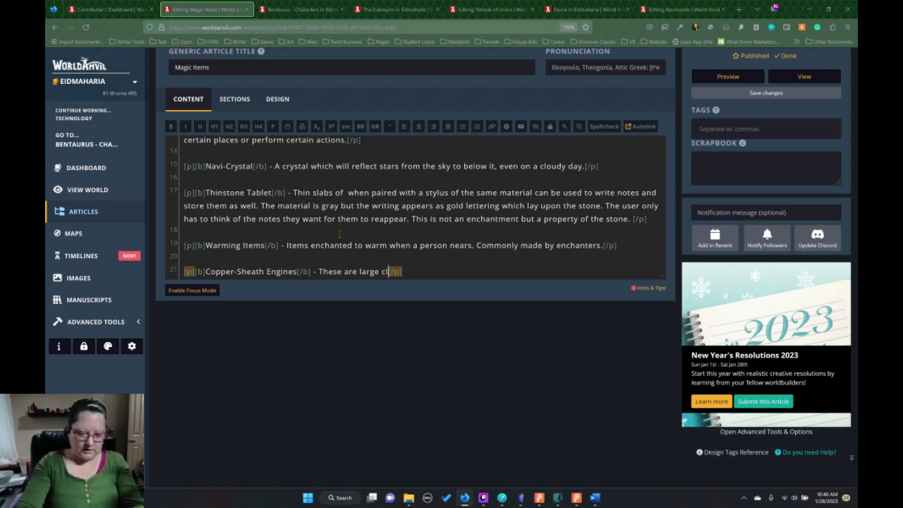
text(ylander)
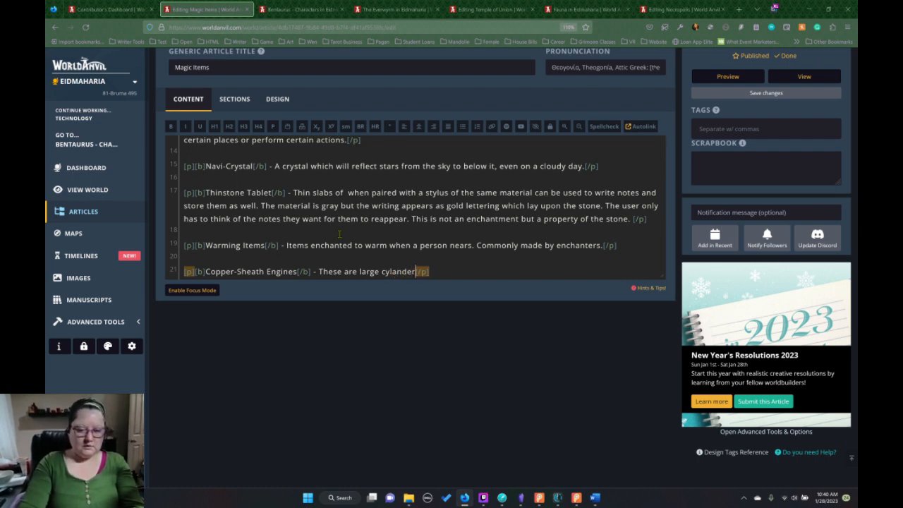
text(s with a )
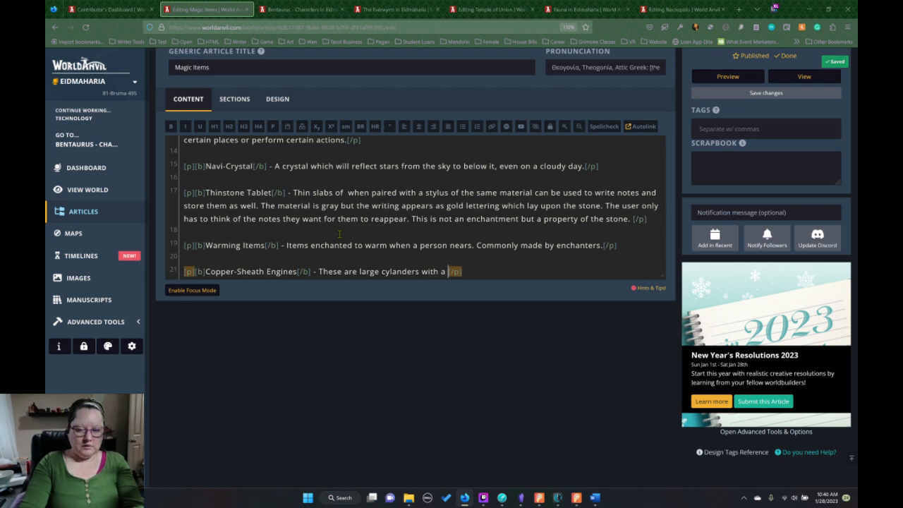
text(c)
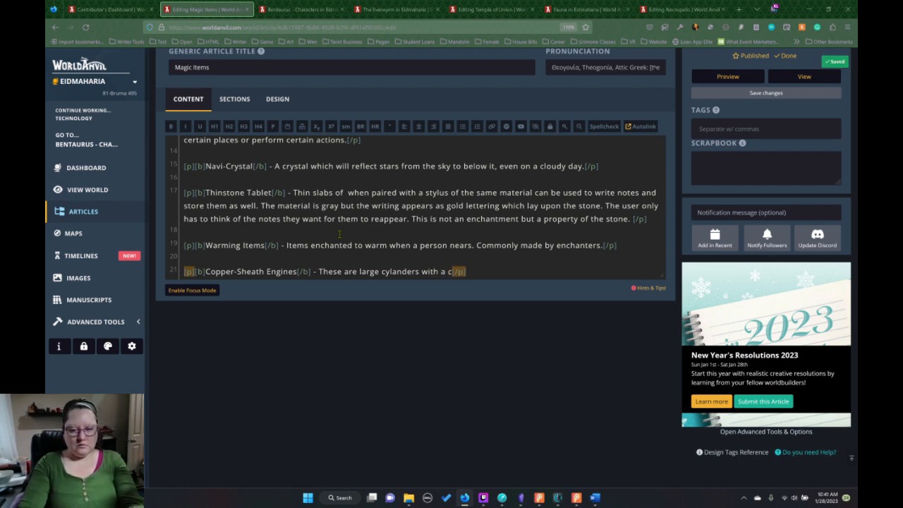
Insert the word "open" before "cylanders" in the Copper-Sheath Engines description.
click(382, 272)
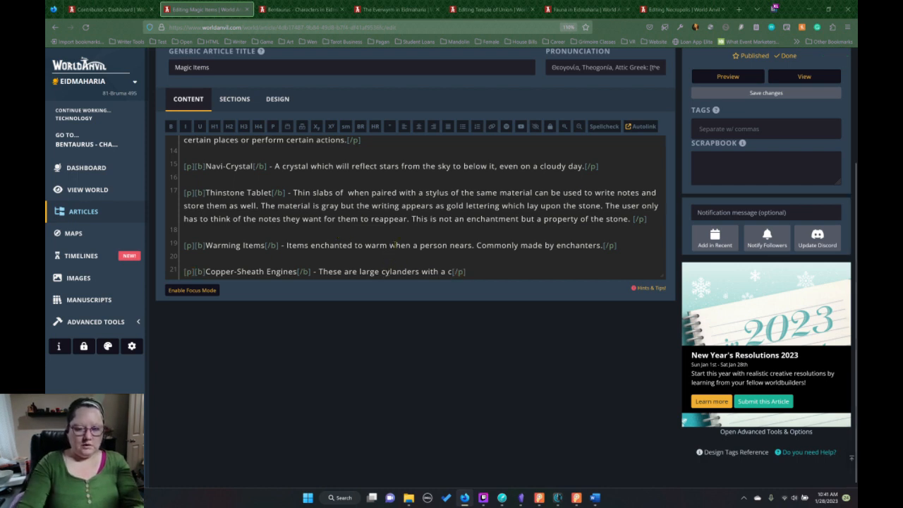
text(open)
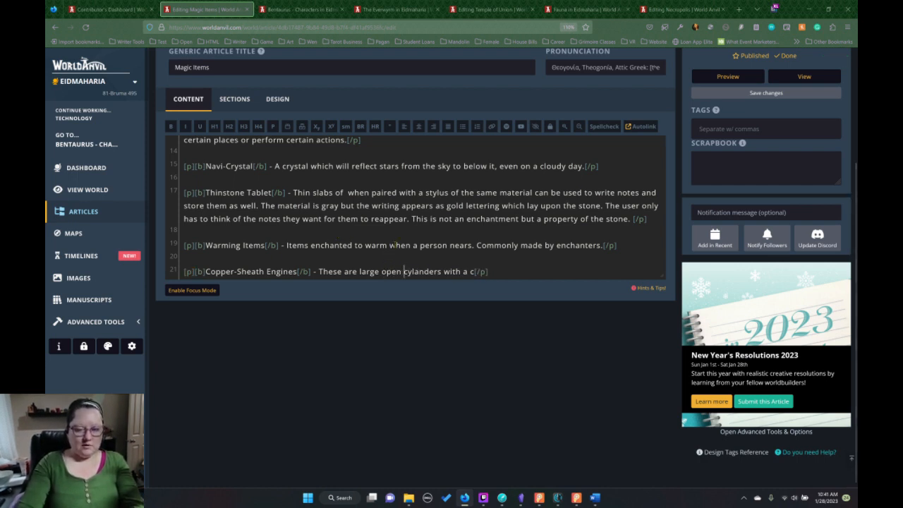
key(BackSpace)
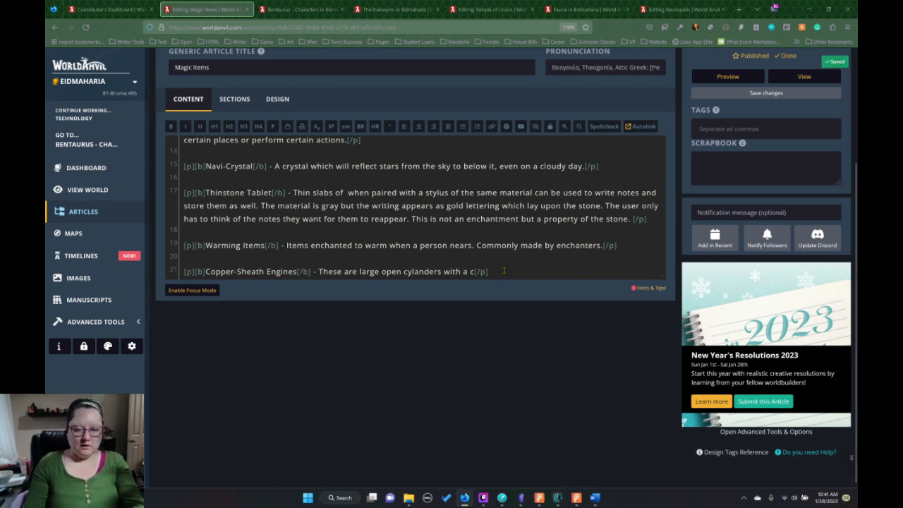
Replace the stray "c" at the end of the description with "fuel crystal lodged inside".
click(475, 273)
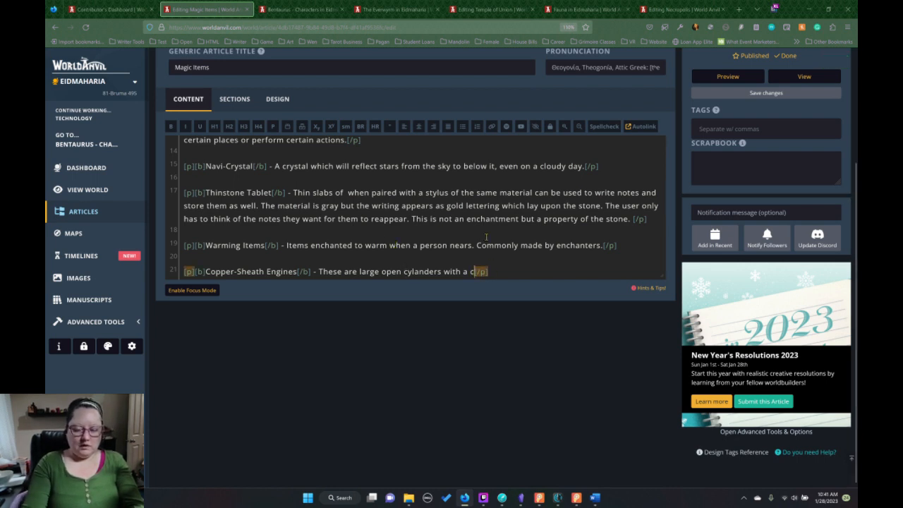
key(BackSpace)
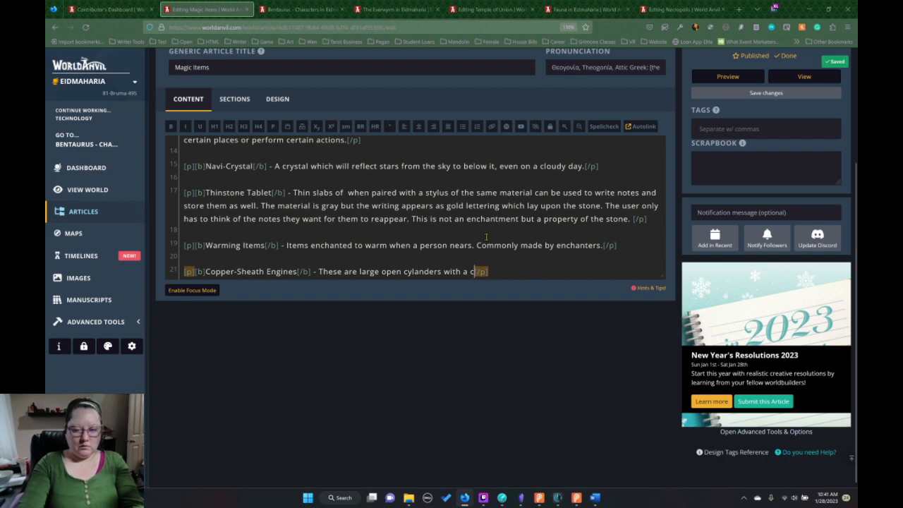
text(fuel)
text( crystal )
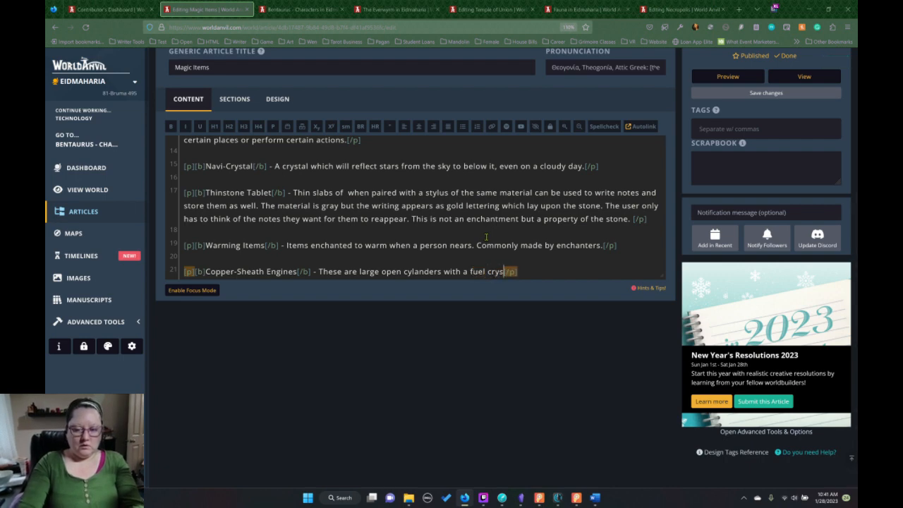
text(lodge)
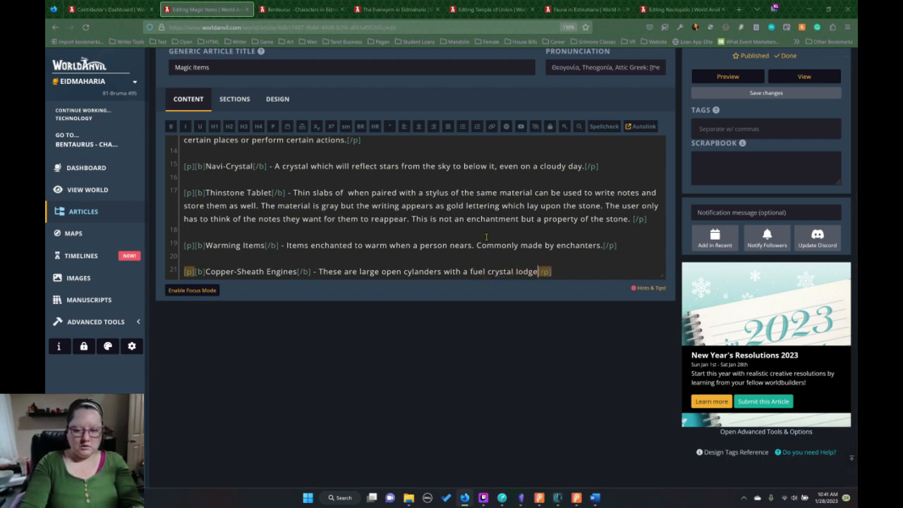
text(d)
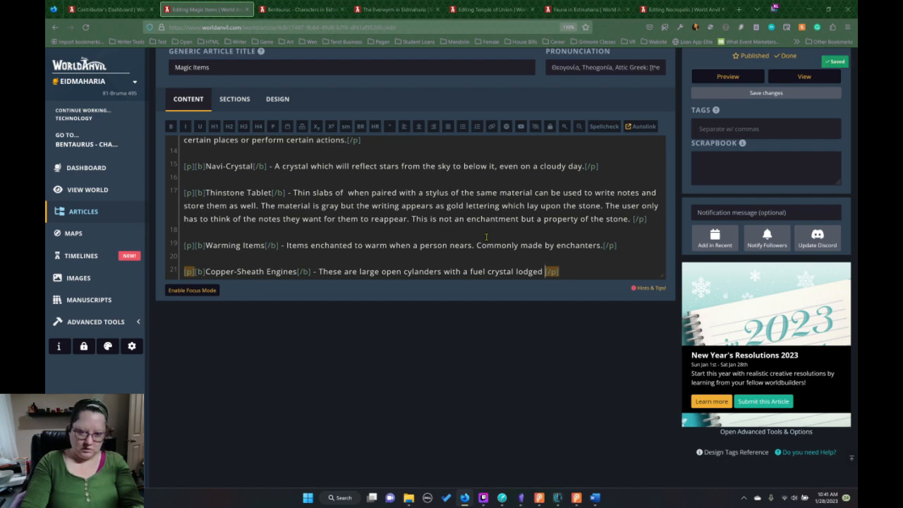
text( inside)
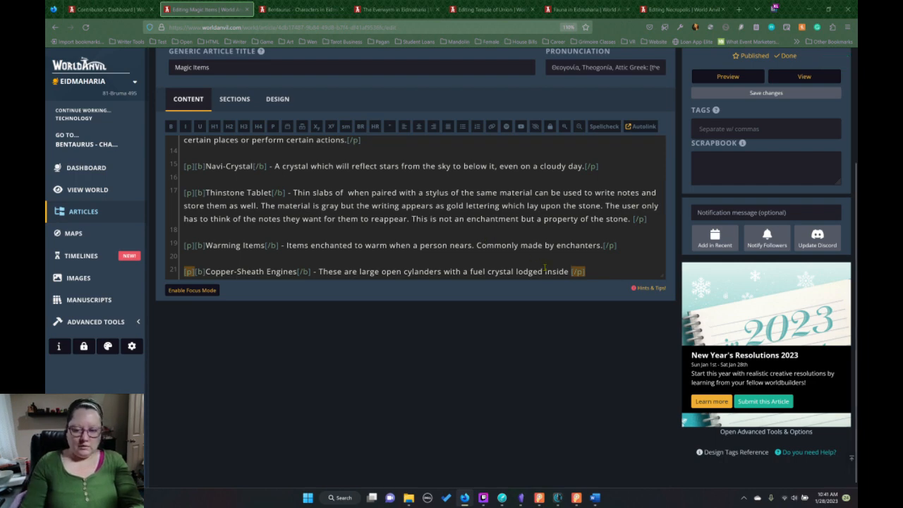
Replace "lodged" with "suspended by one end" before "inside" in the Copper-Sheath Engines description.
drag(545, 272, 515, 271)
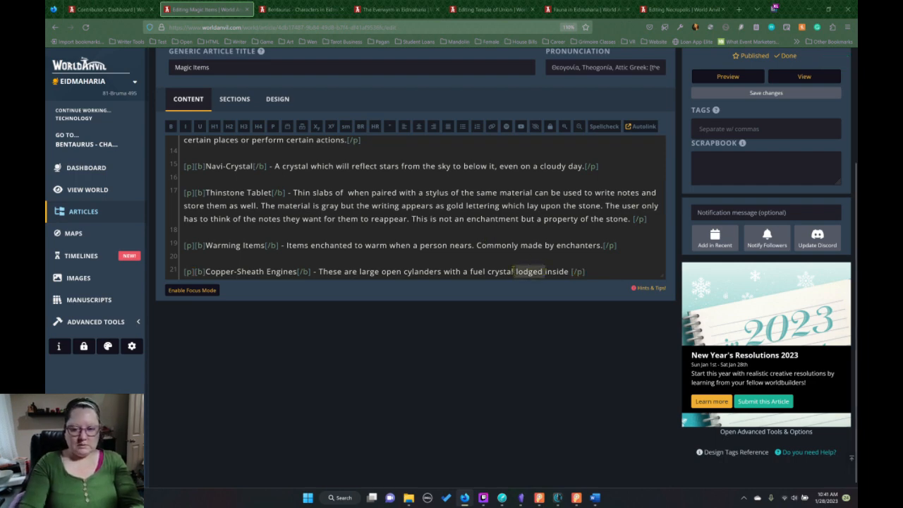
key(BackSpace)
text(su)
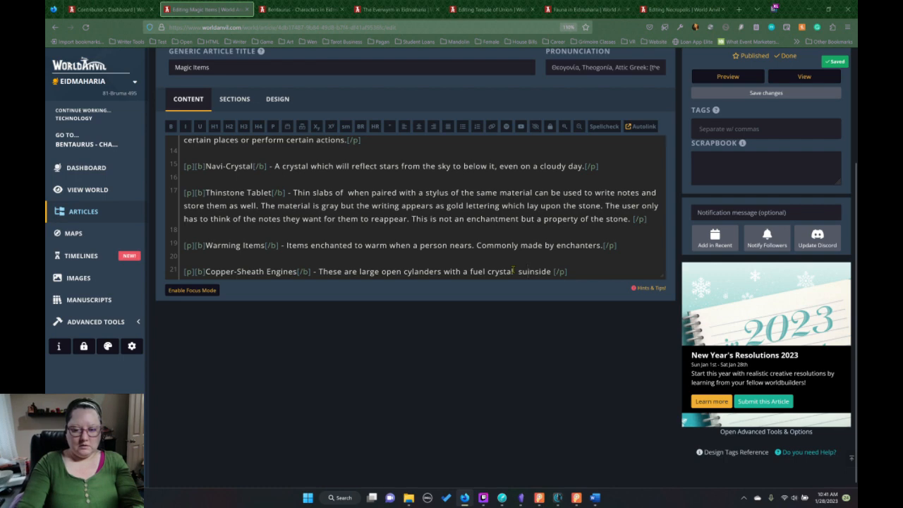
text(spended by on)
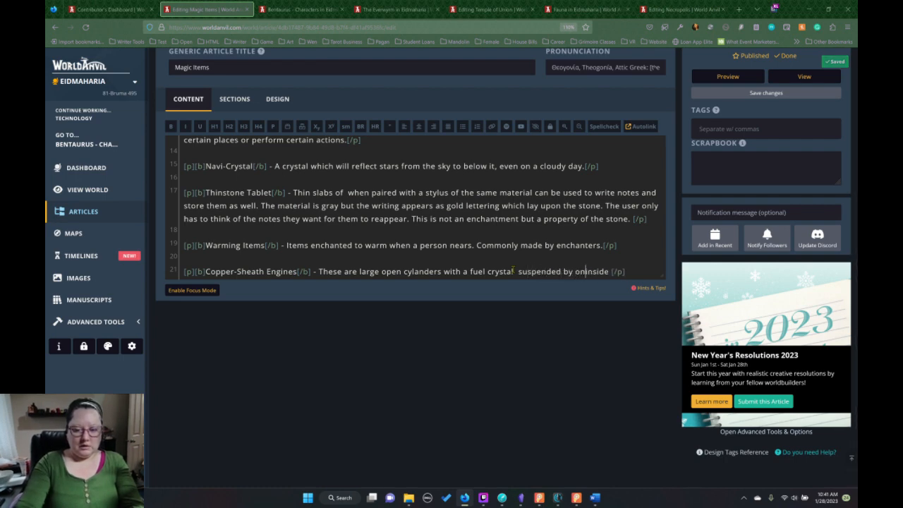
text(e end)
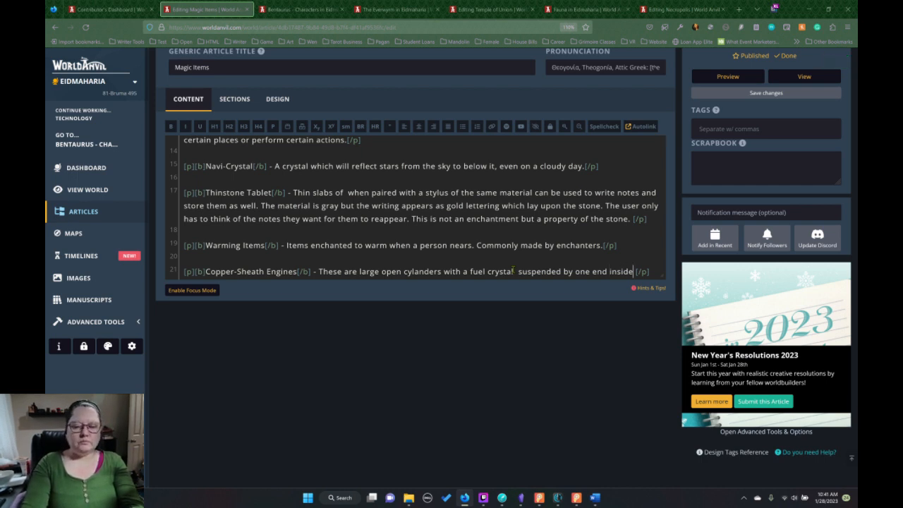
text( .)
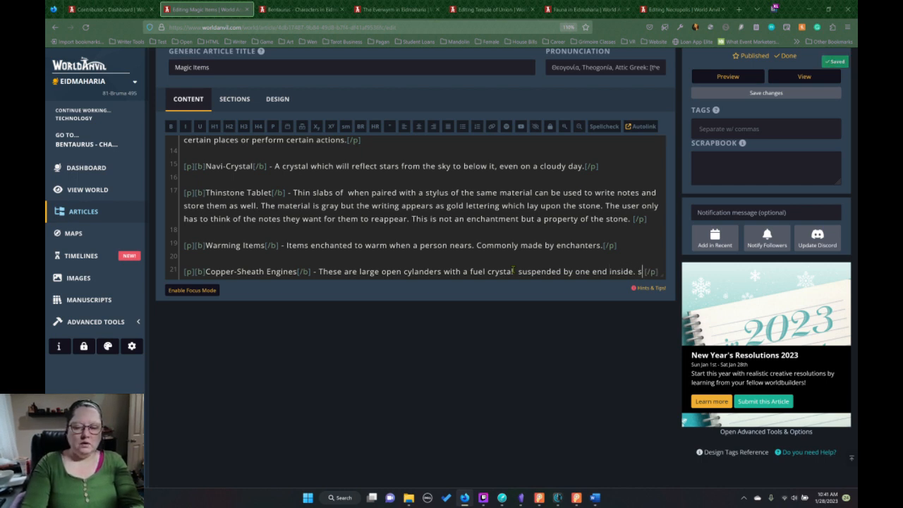
text( A)
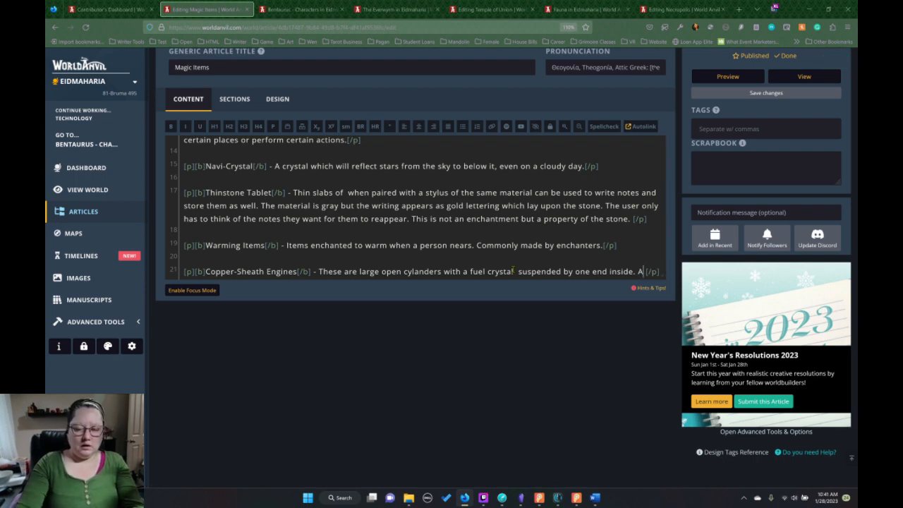
text( copper she )
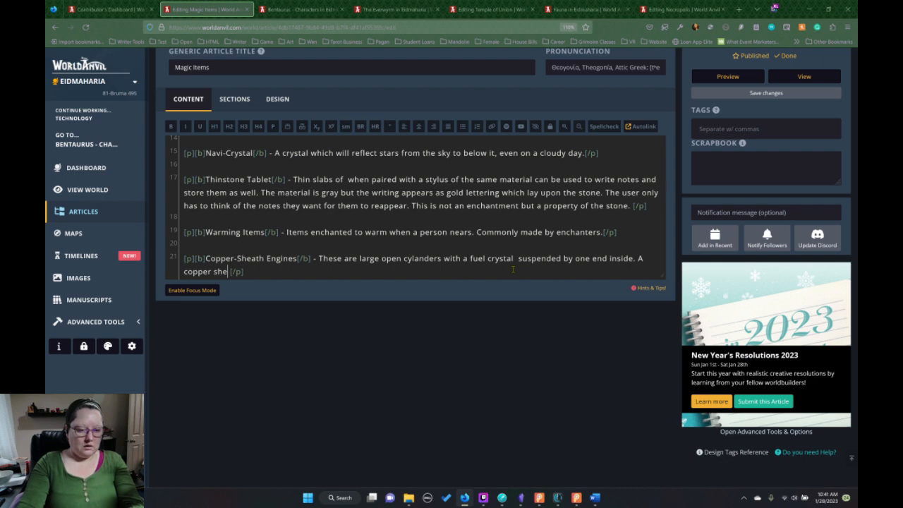
text(e)
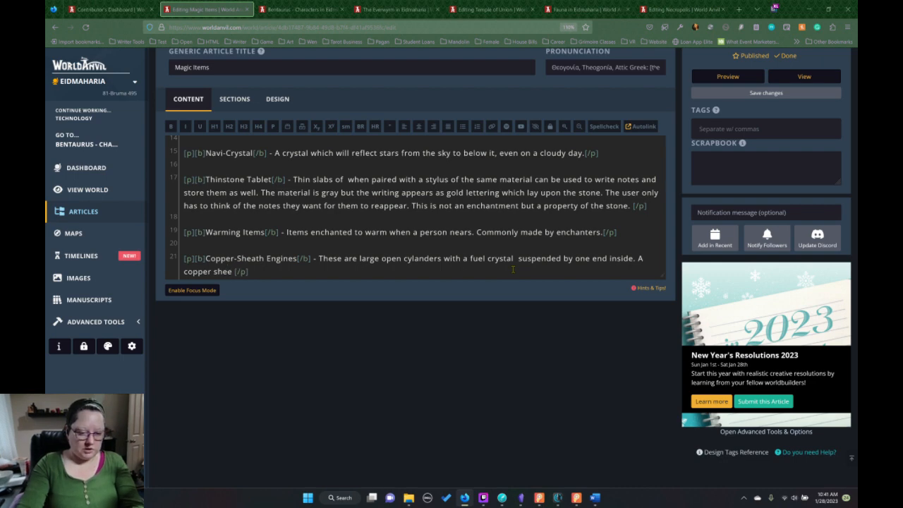
text(ath is pl)
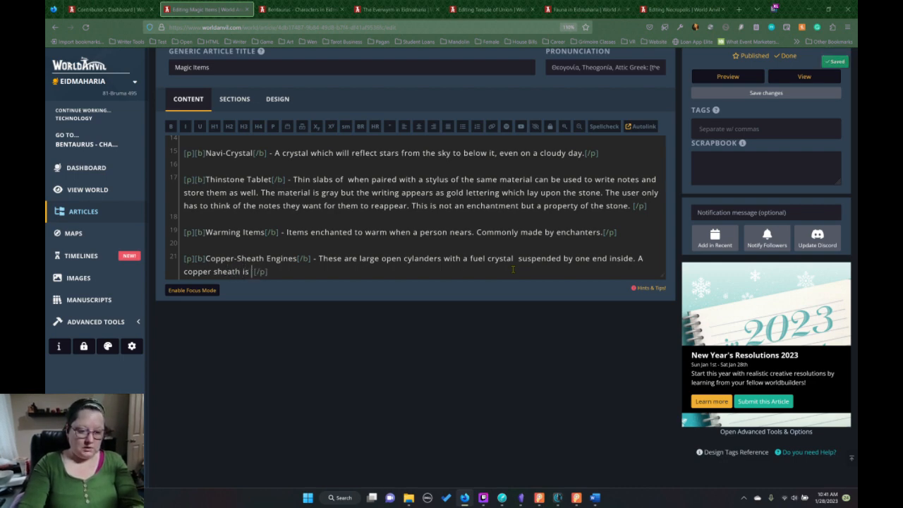
text(unged overf t)
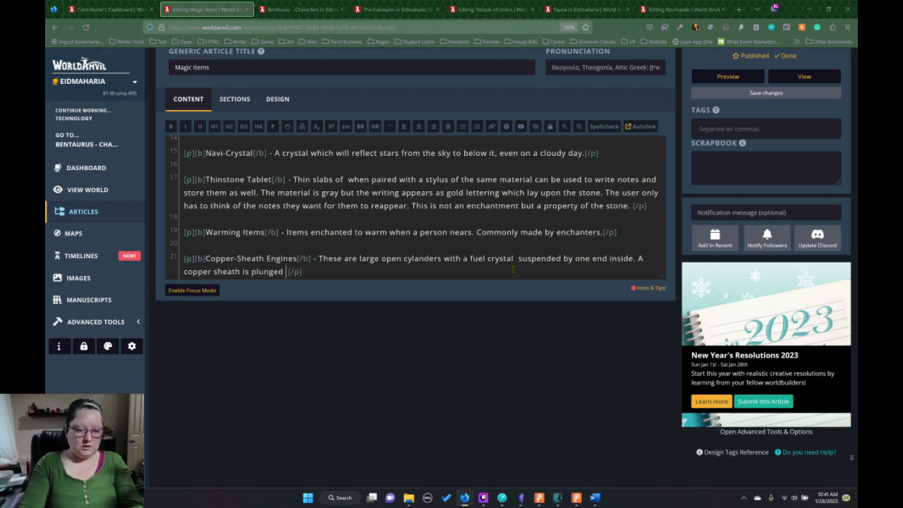
text(he)
End the Copper-Sheath Engines sentence after "inside" with a period and add "A copper sheath is plunged over the".
key(BackSpace)
key(BackSpace)
key(BackSpace)
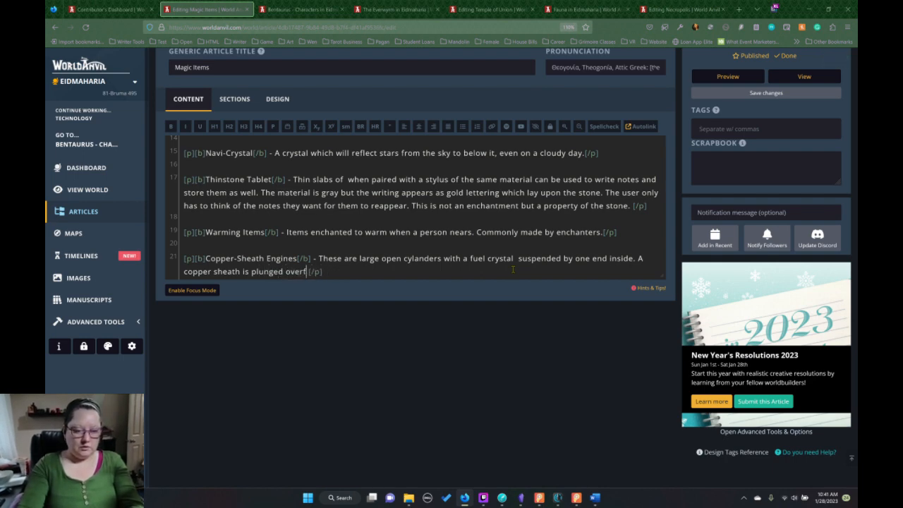
Complete the second Copper-Sheath Engines sentence with "crystal and the reation powers the ship.".
text(the cr)
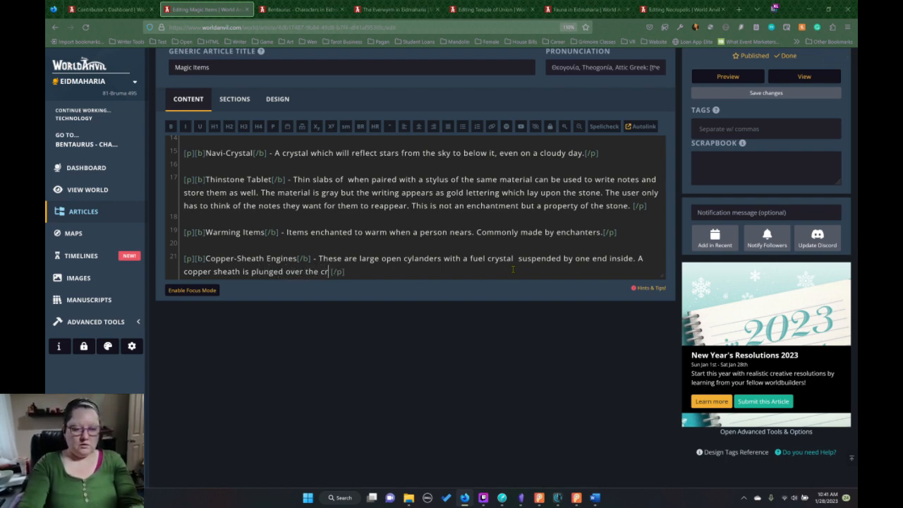
text(ystal and the re)
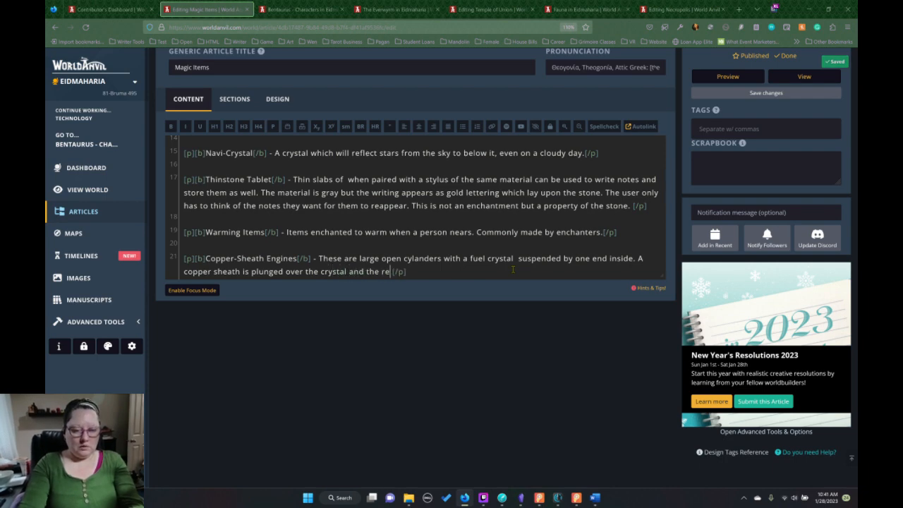
text(ation power)
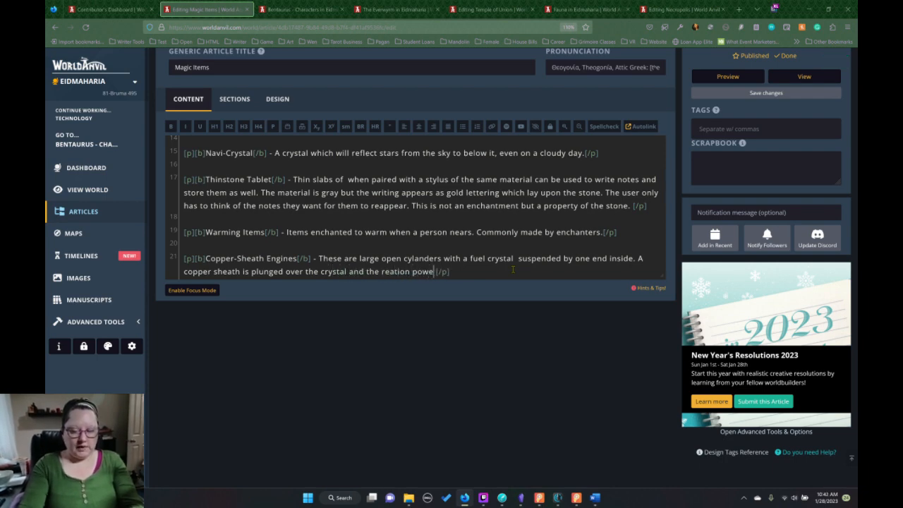
text(s the ship)
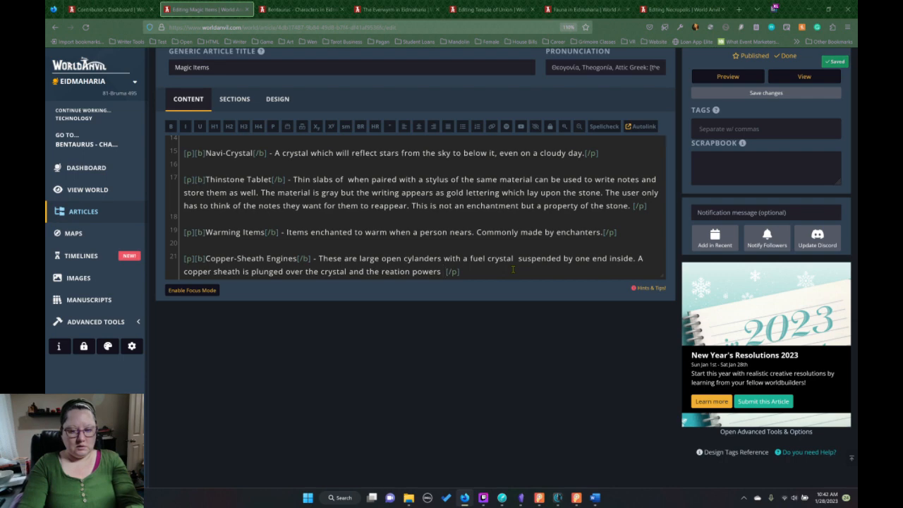
text(.)
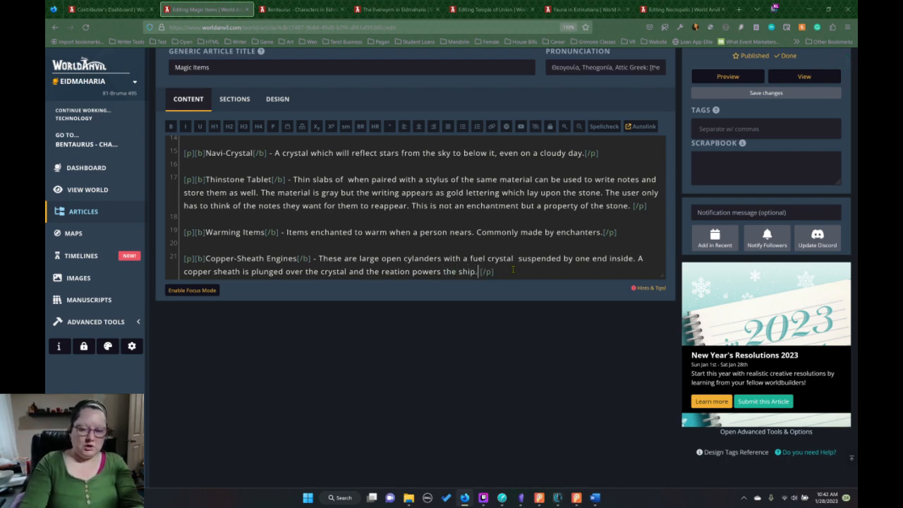
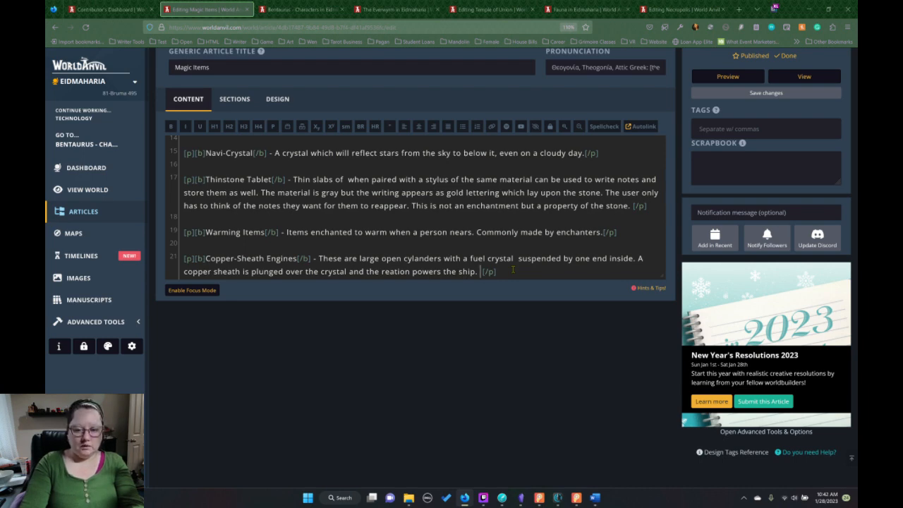
Extend the Copper-Sheath Engines sentence after "powers the ship" with "as well stories engery in they crystal batteries.".
key(BackSpace)
key(BackSpace)
text(as wel)
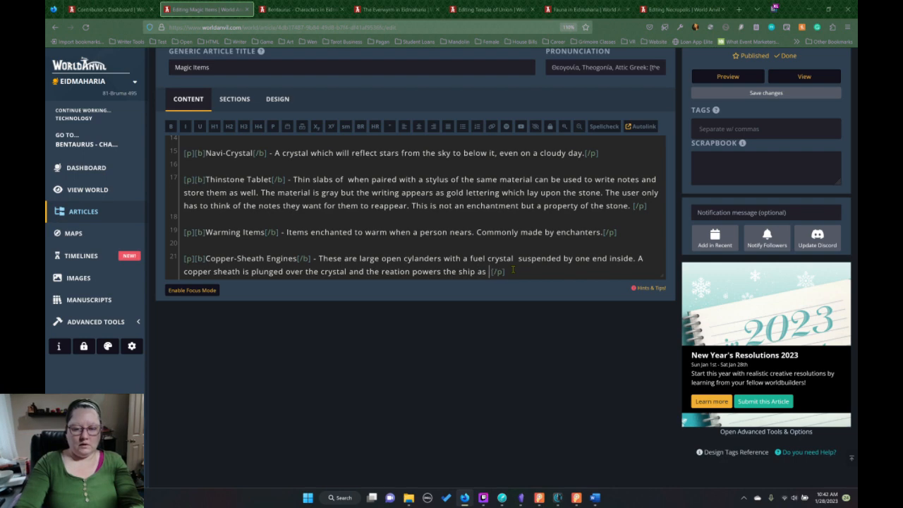
text(l stor)
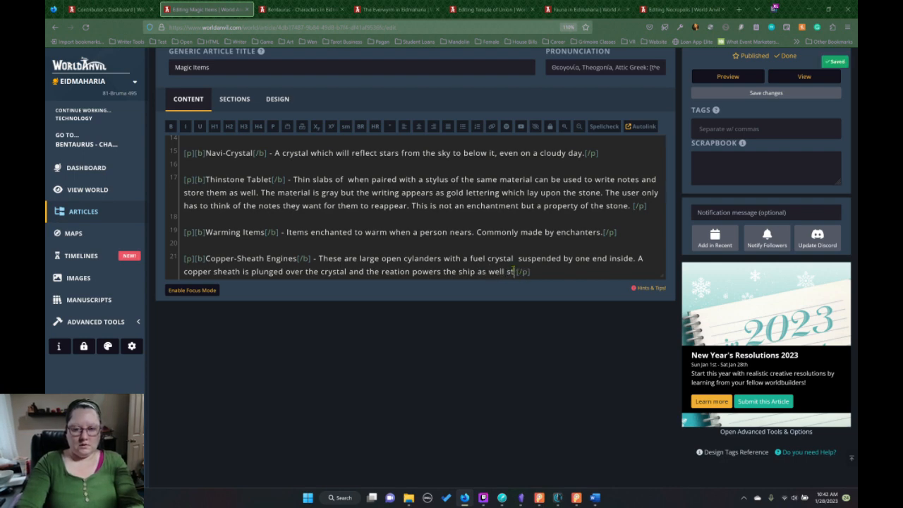
text(ies enger)
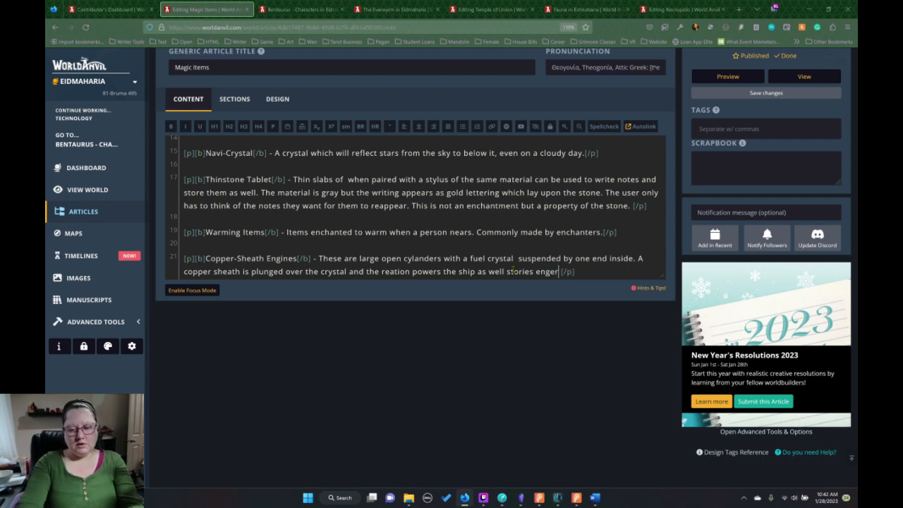
text(y in teh cy)
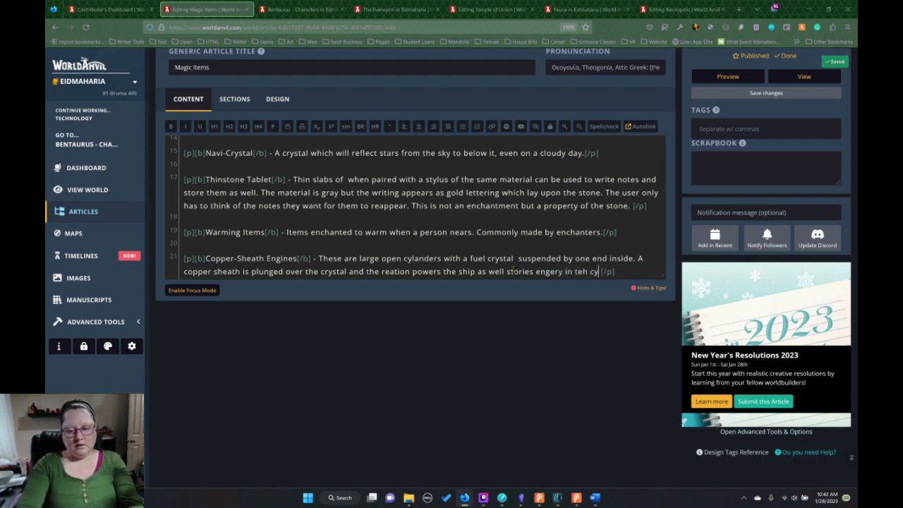
key(BackSpace)
key(BackSpace)
text(hey cy)
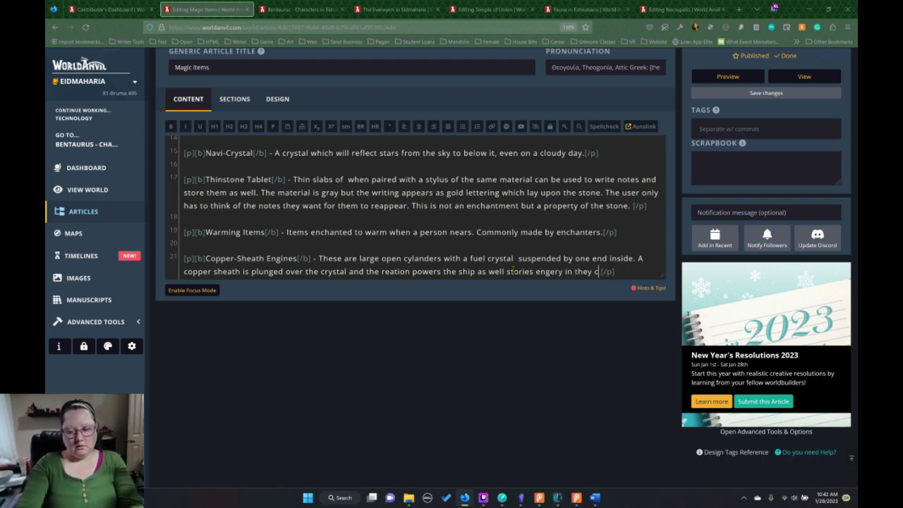
key(BackSpace)
text(ryst)
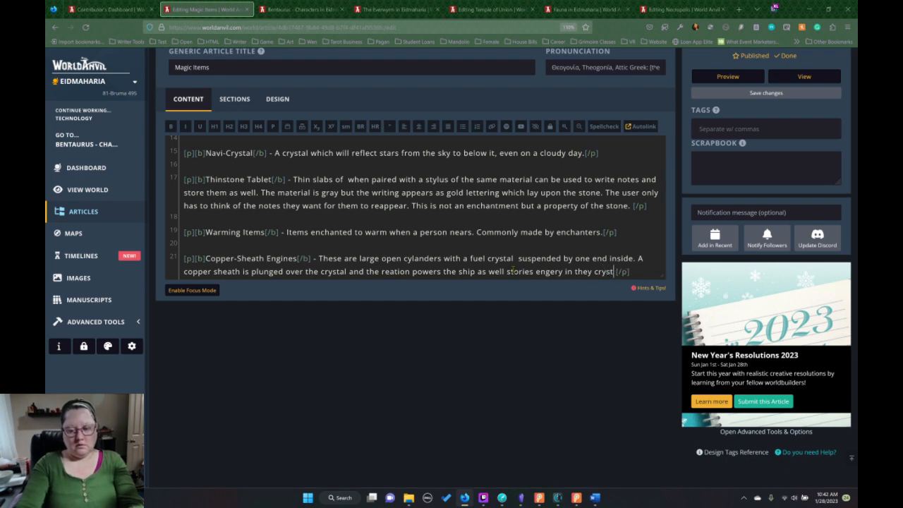
text(al batteries)
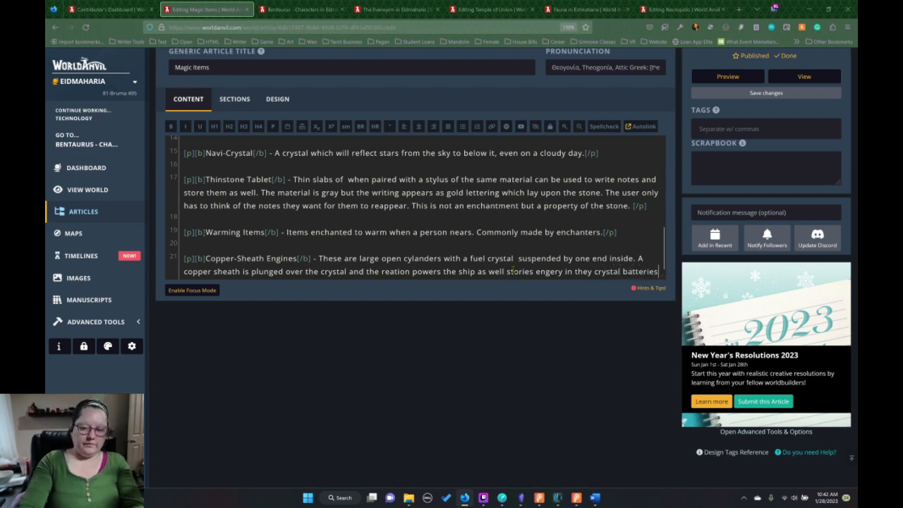
text(.)
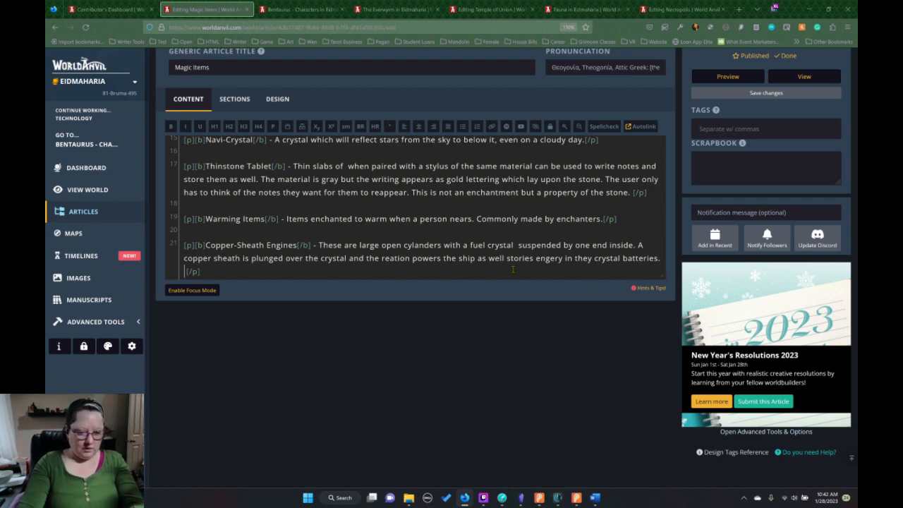
Add the sentence "Loading crystals in this apparatis is called crystal lodging." to the Copper-Sheath Engines description.
text(Loading crystal)
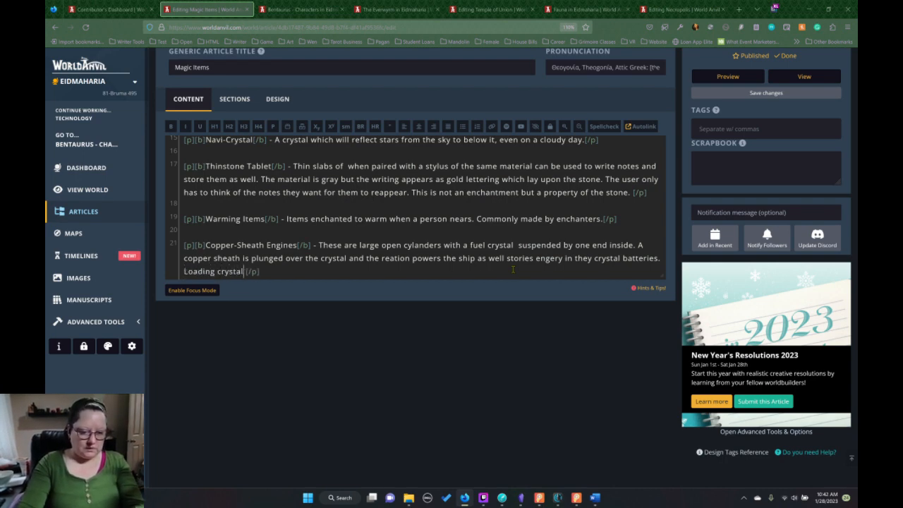
text(s in ti)
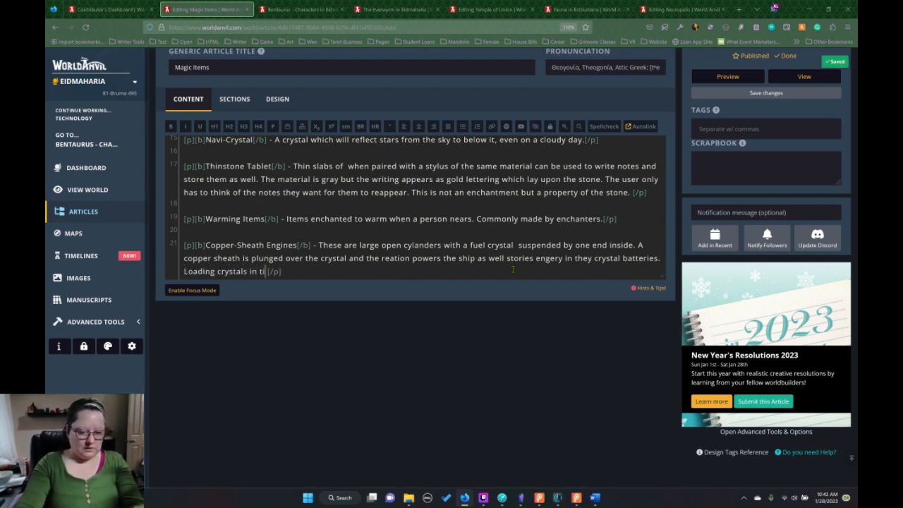
key(BackSpace)
text(his apparatis)
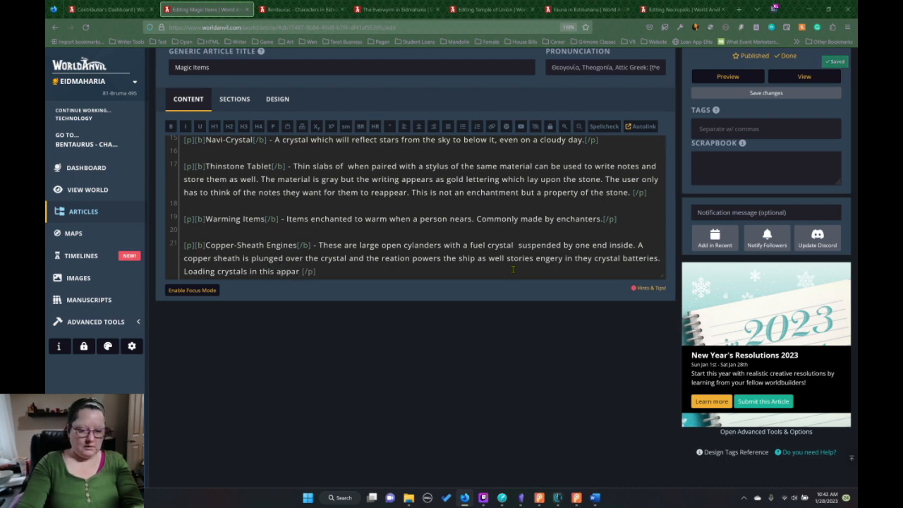
text( is call)
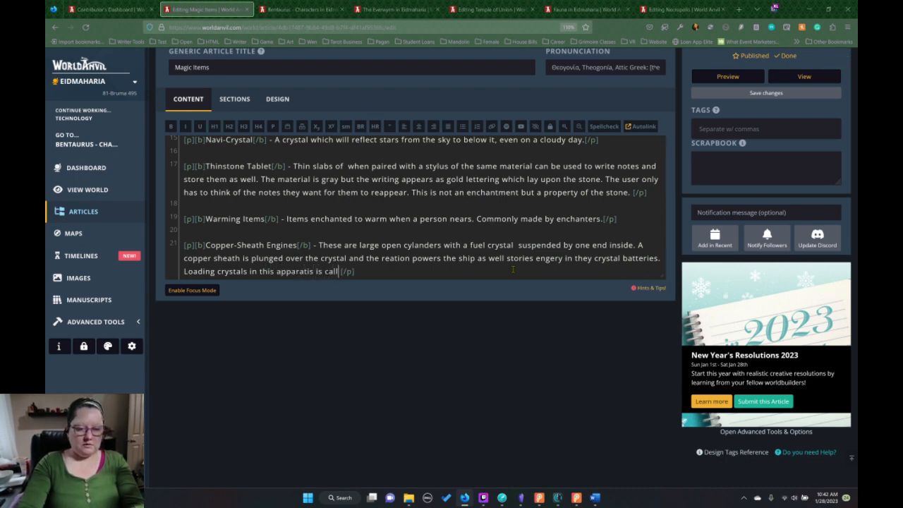
text(ed crystal )
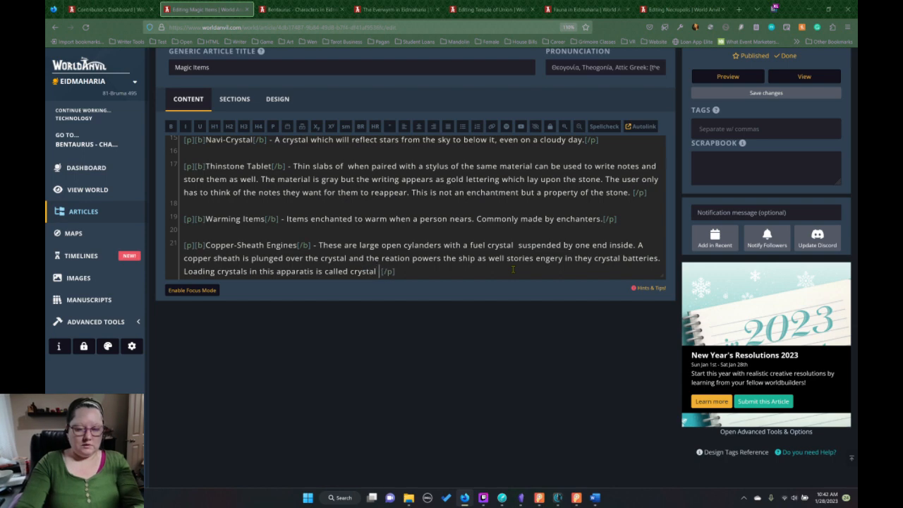
text(lodging. )
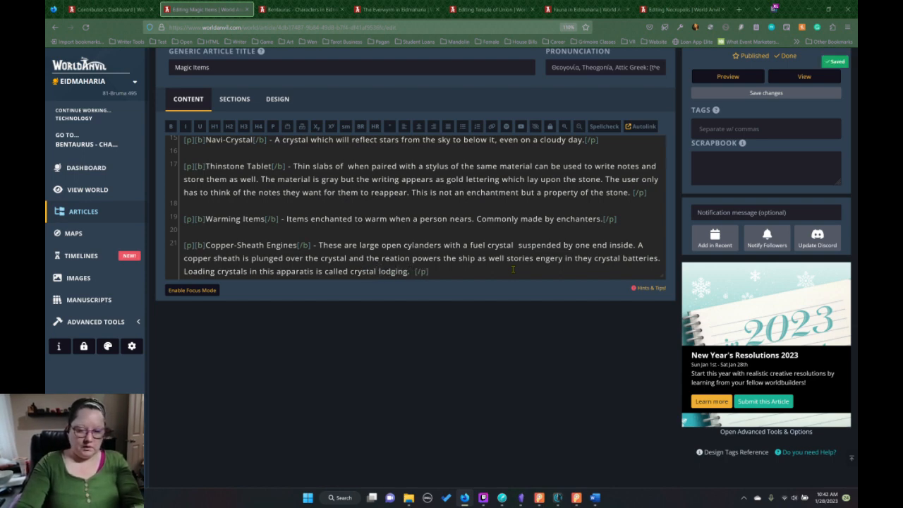
text(Engine)
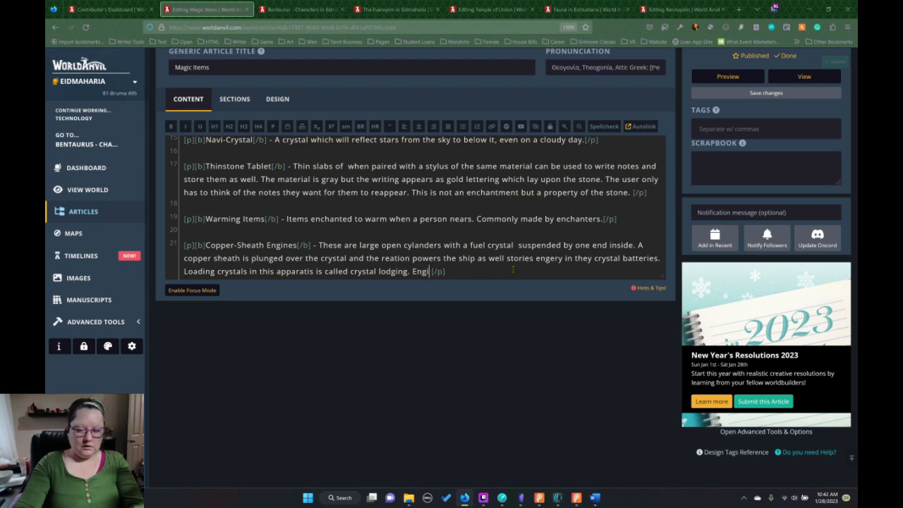
text(ers)
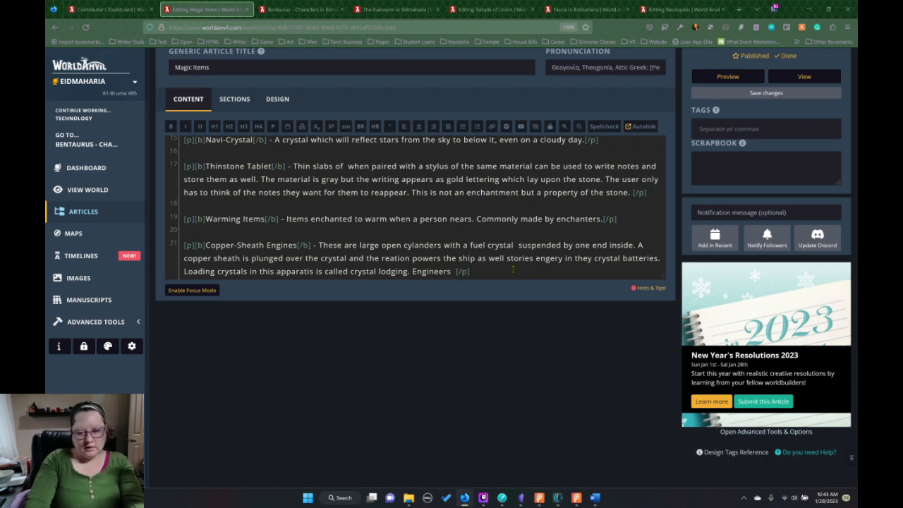
text( s)
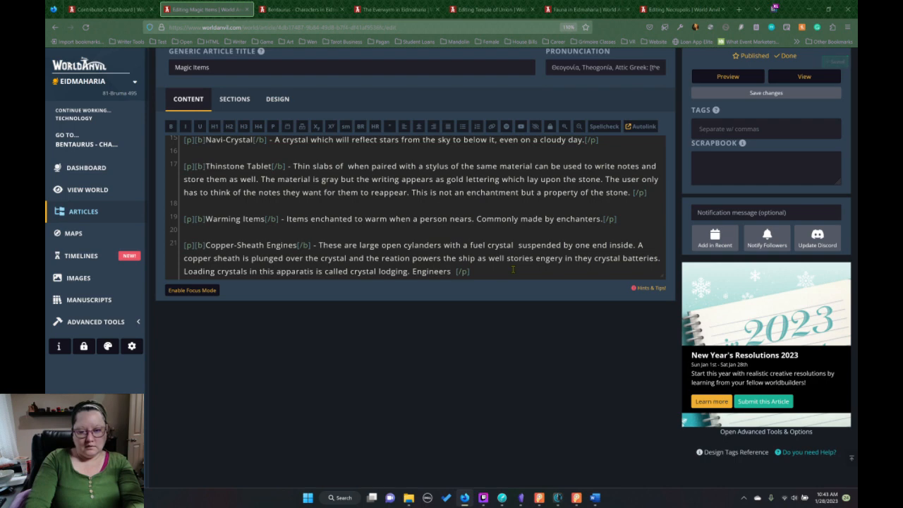
text(can plac e)
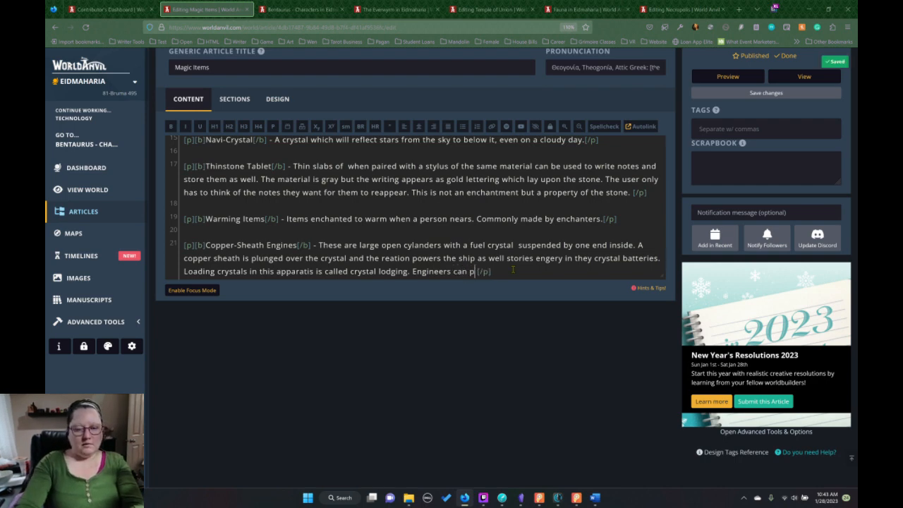
key(BackSpace)
key(BackSpace)
text(e)
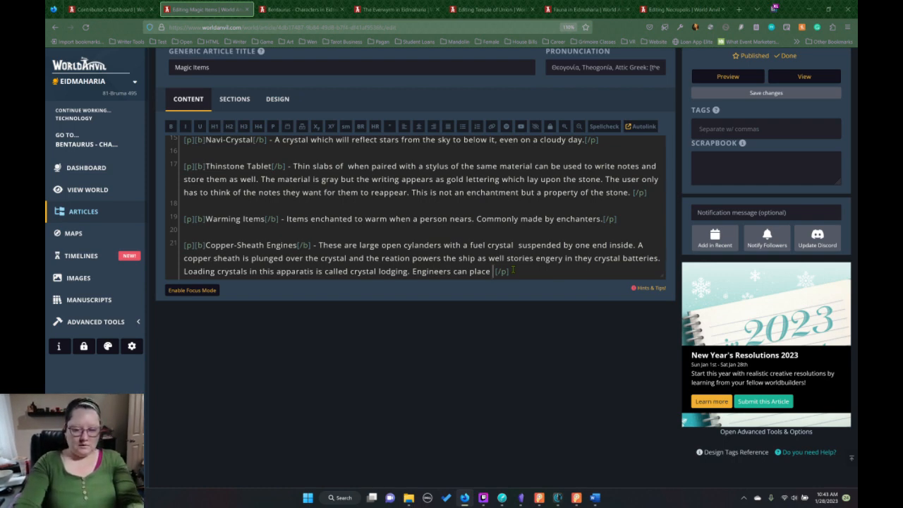
key(BackSpace)
key(BackSpace)
key(BackSpace)
key(BackSpace)
key(BackSpace)
key(BackSpace)
key(BackSpace)
key(BackSpace)
key(BackSpace)
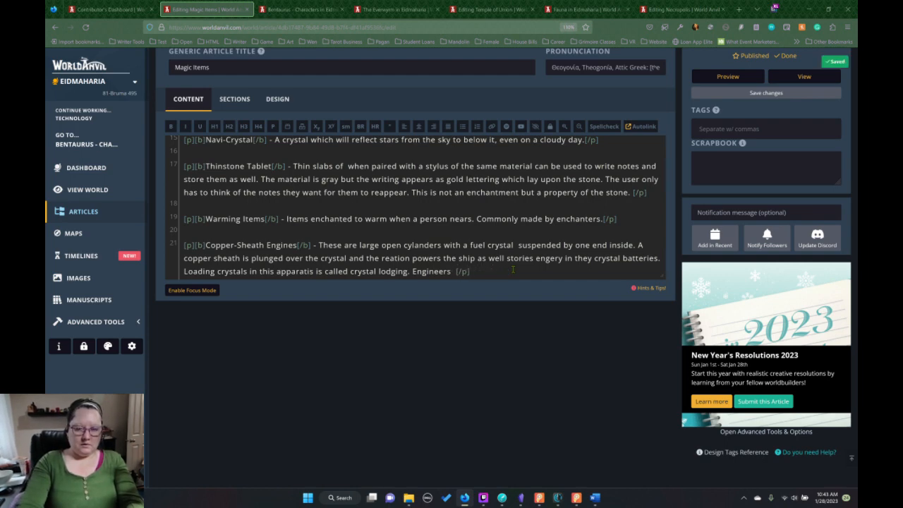
Complete the "Engineers" sentence with "have a certain magical skill to make the whole thing work.".
text(have a cert)
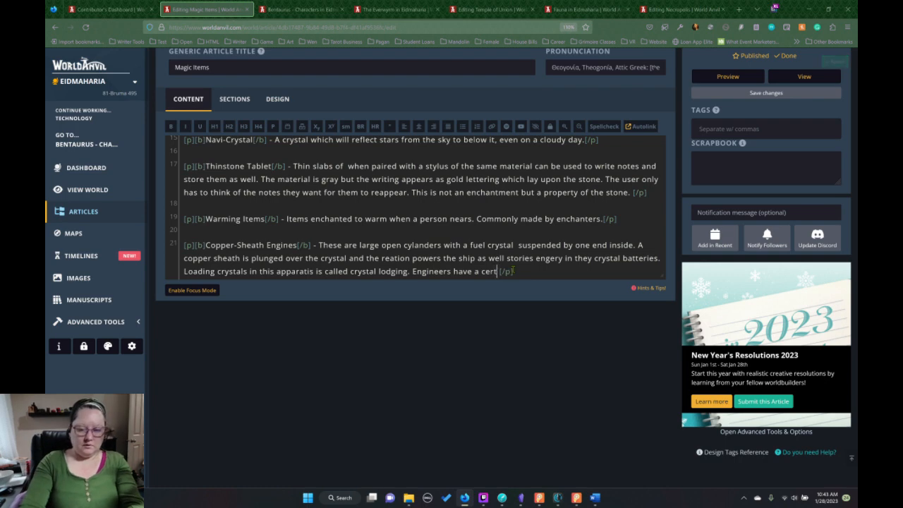
text(ain magical )
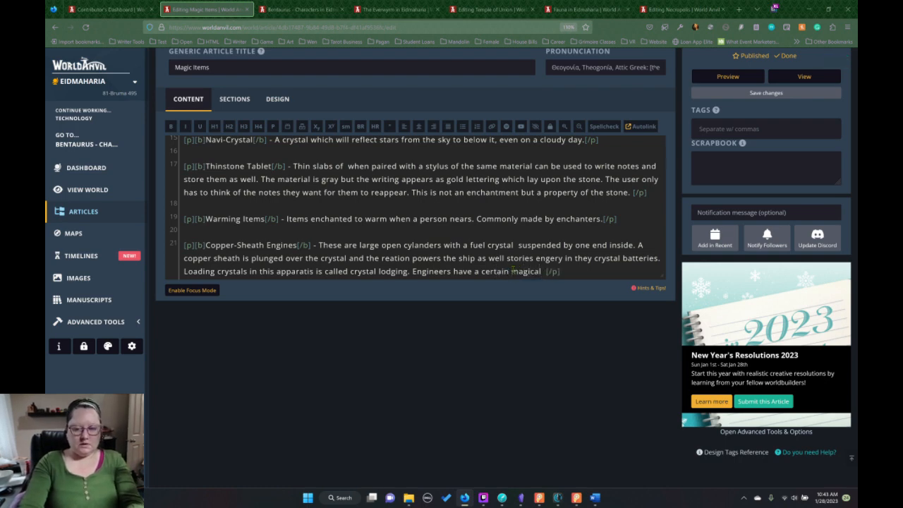
text(skill tomak)
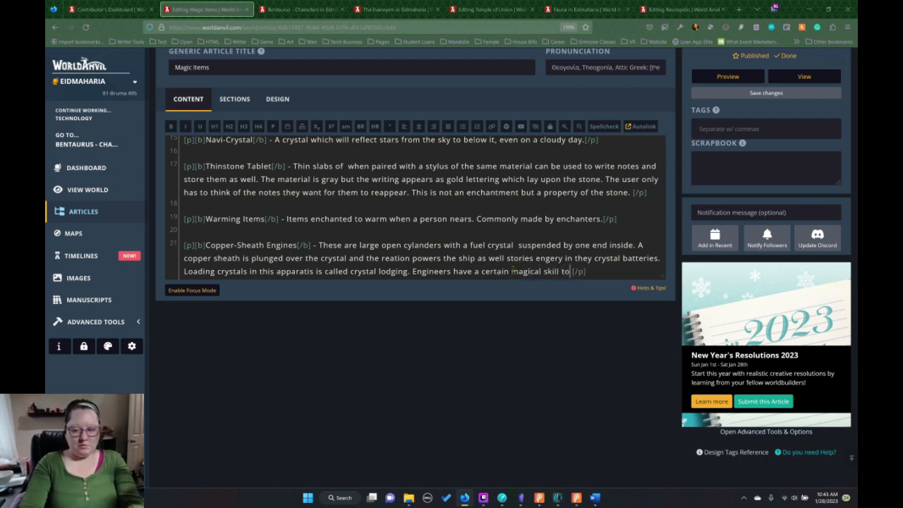
key(BackSpace)
key(BackSpace)
text(make the )
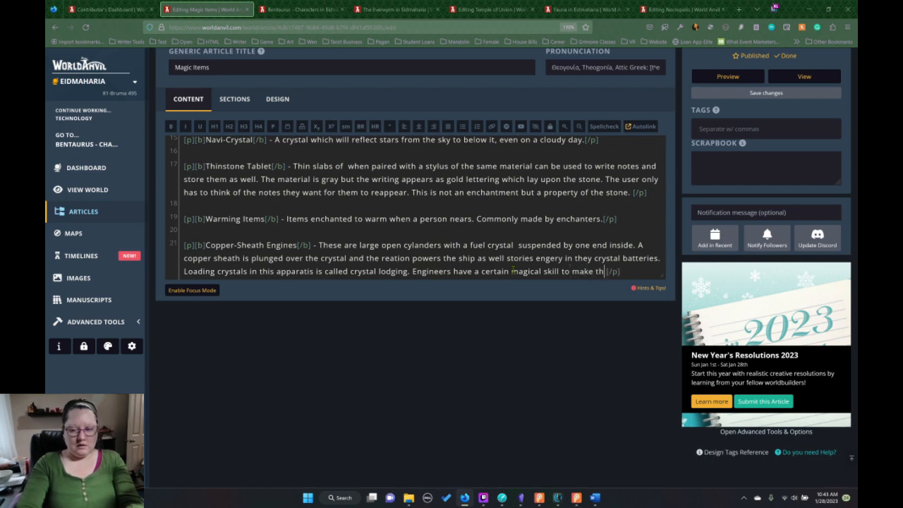
text(whole thing w)
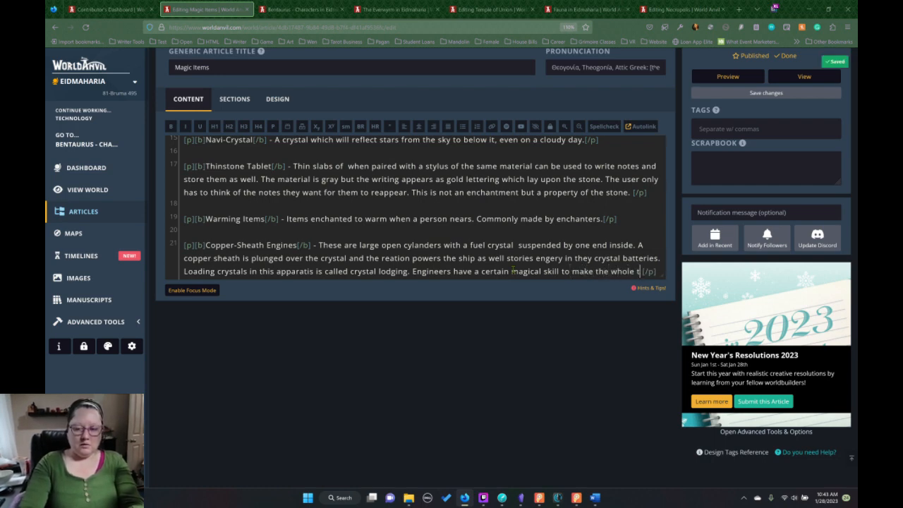
text(ork. )
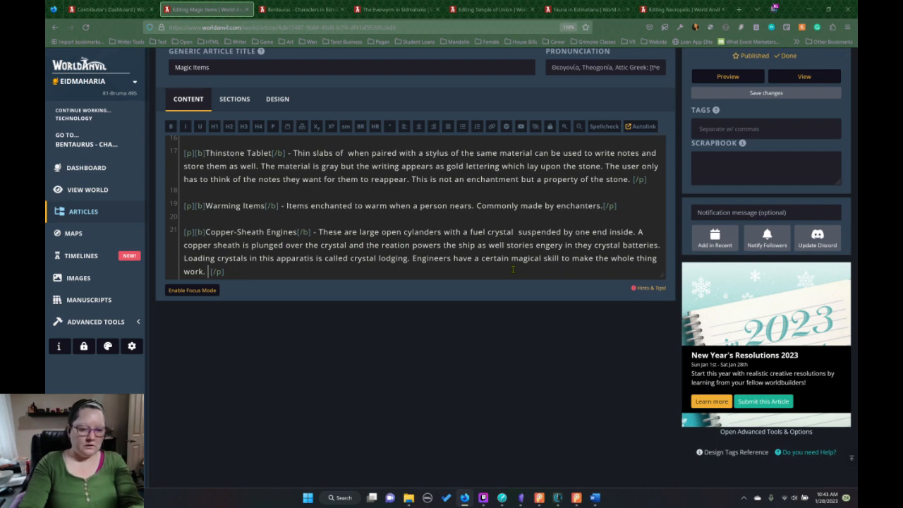
text(Since R)
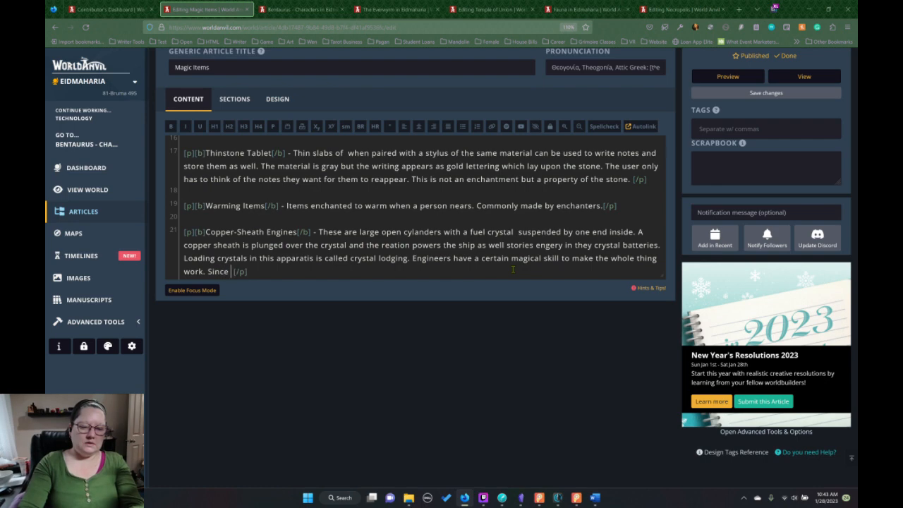
text(isid)
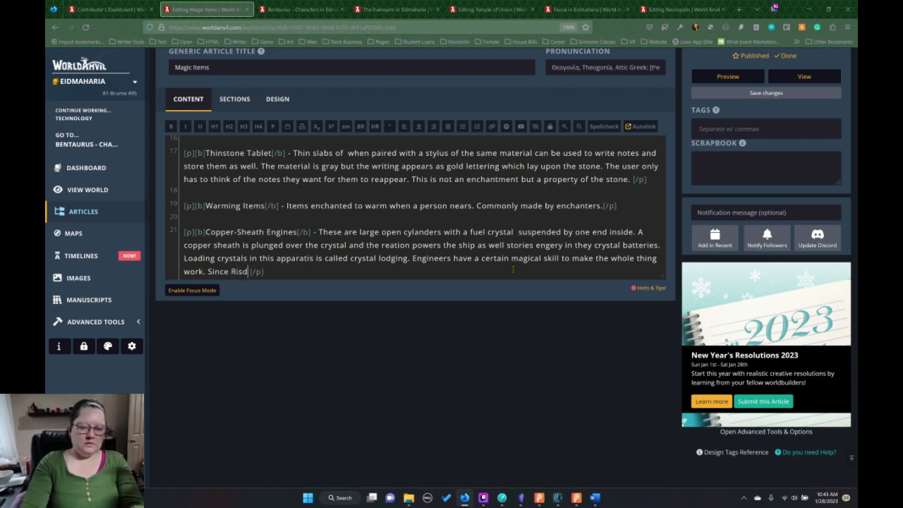
text(i)
Start another Copper-Sheath Engines sentence with "Since Risidia and Bentauras".
key(BackSpace)
key(BackSpace)
text(idia and )
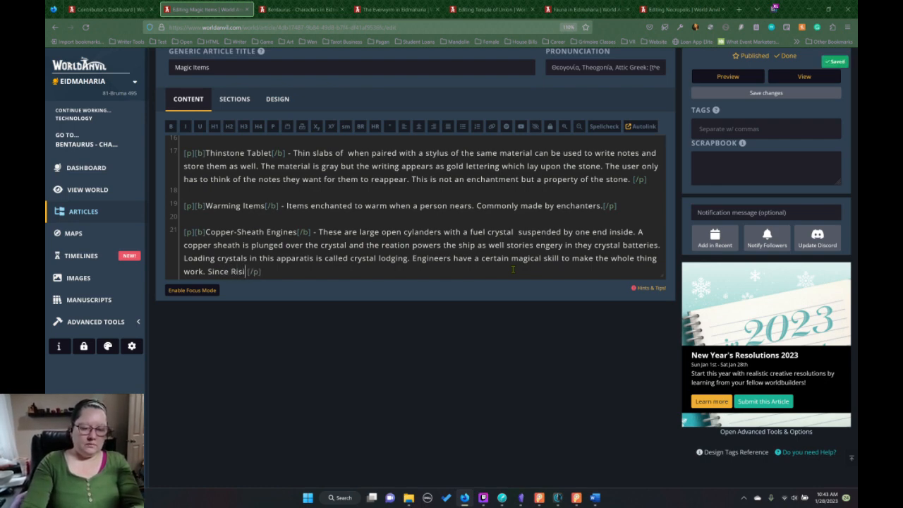
text(BE)
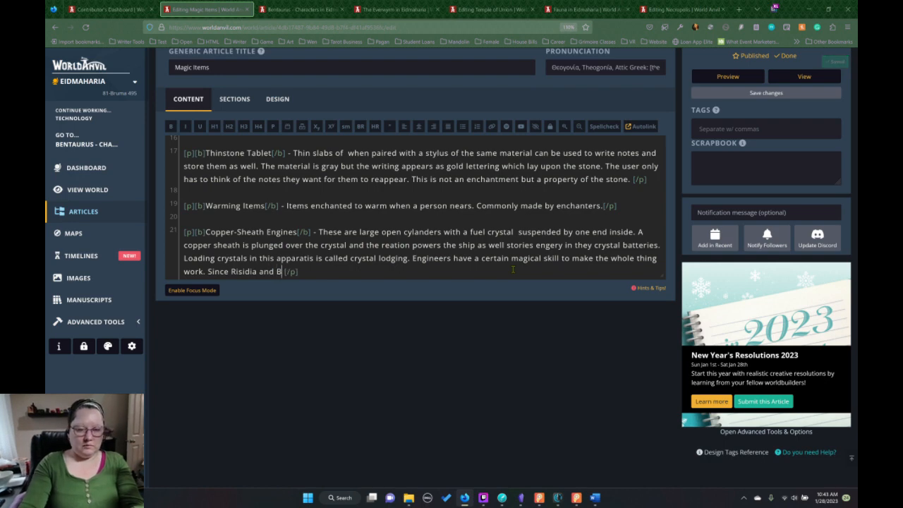
key(BackSpace)
text(entaura)
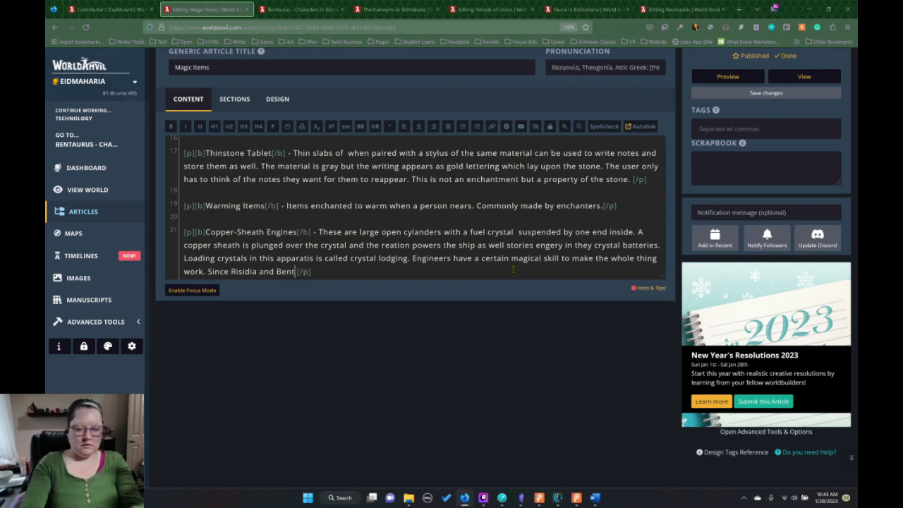
text(s )
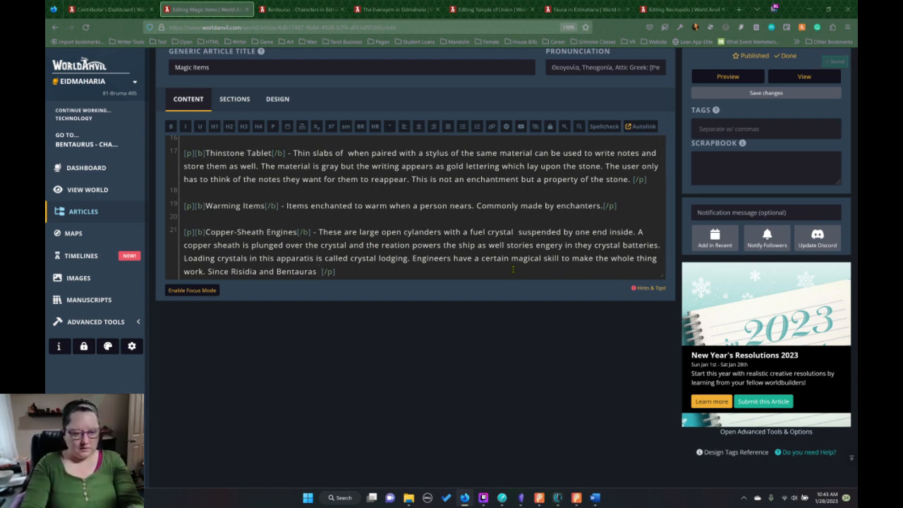
text(have a m)
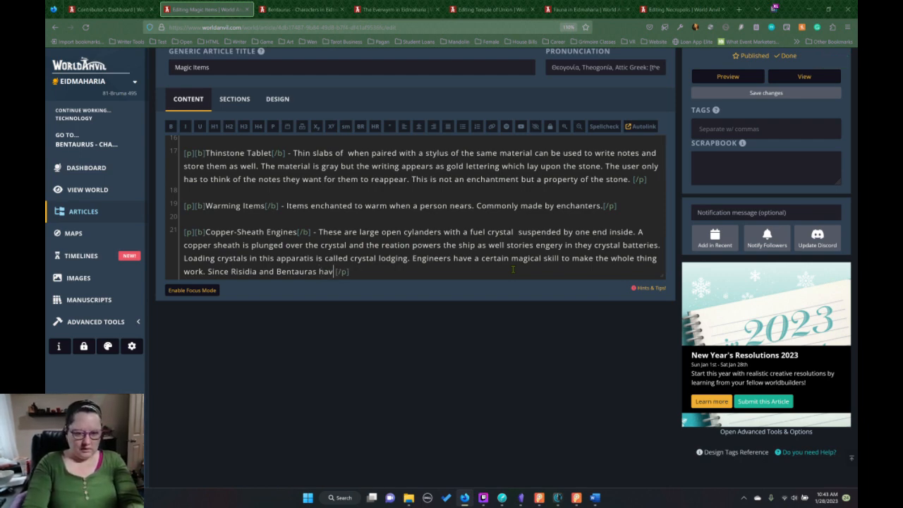
text(onopo)
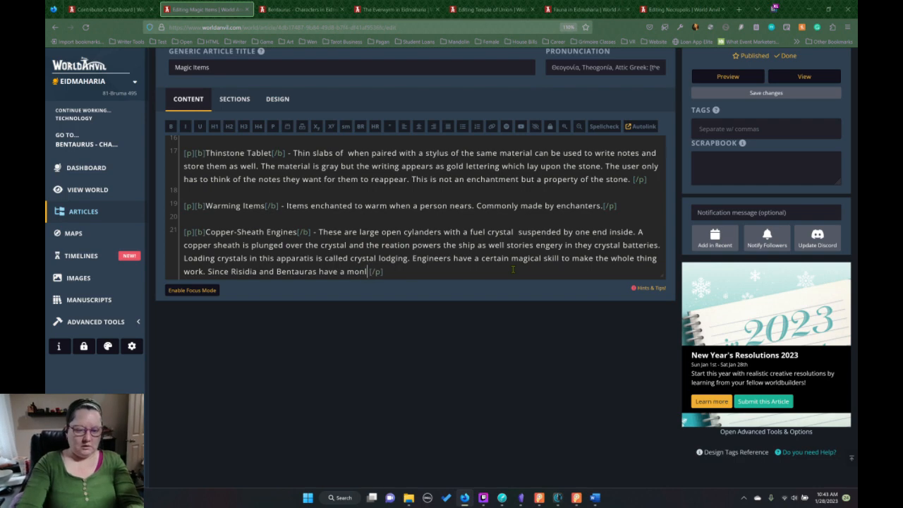
text(ly o)
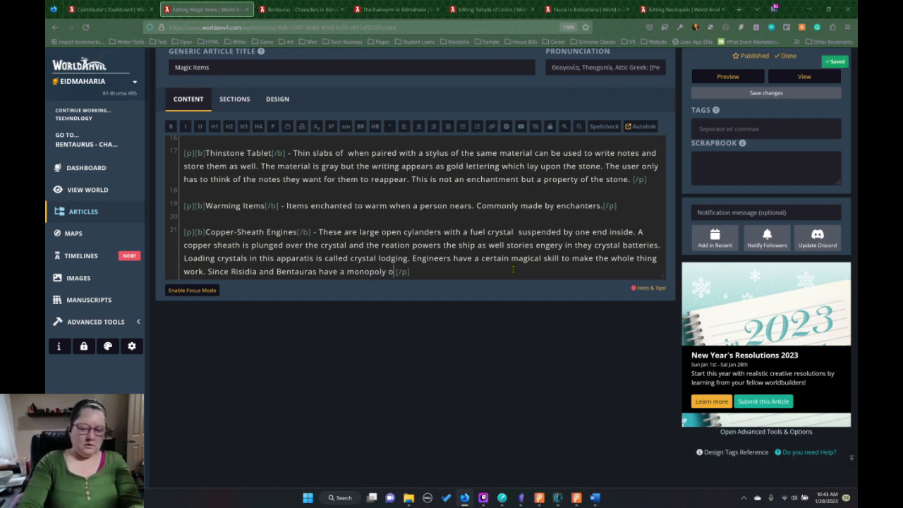
text(n Airships ,)
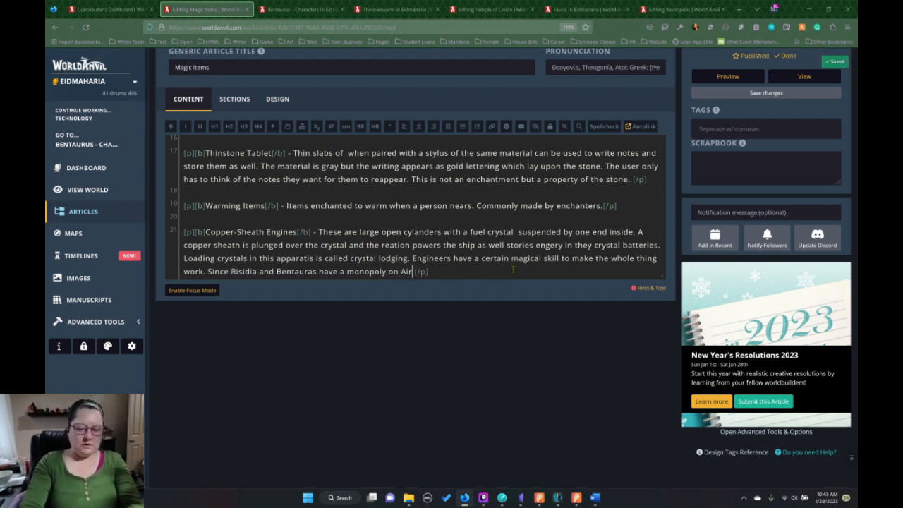
Continue the "Since Risidia and Bentauras" sentence in the Copper-Sheath Engines description with "have a monopoly on Airships".
key(BackSpace)
key(BackSpace)
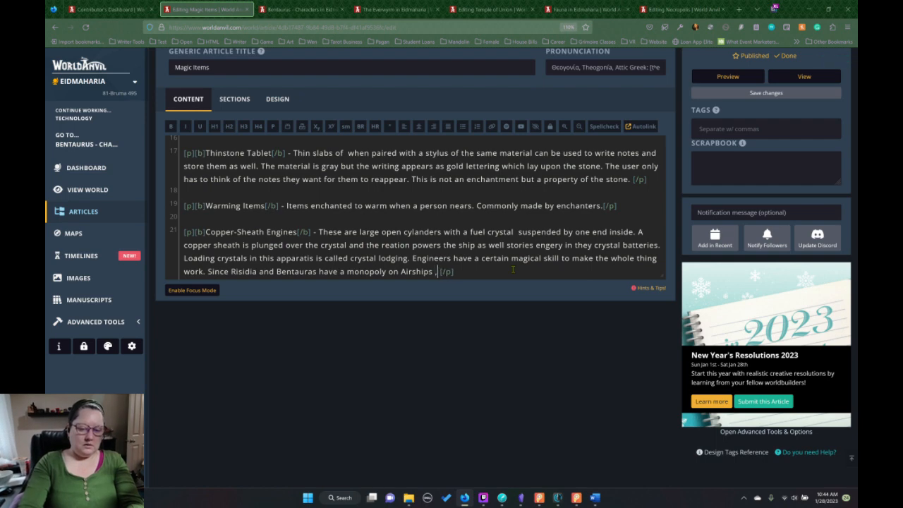
Complete the sentence after "Airships" with ", they also have one on these engineers.".
text(, they als )
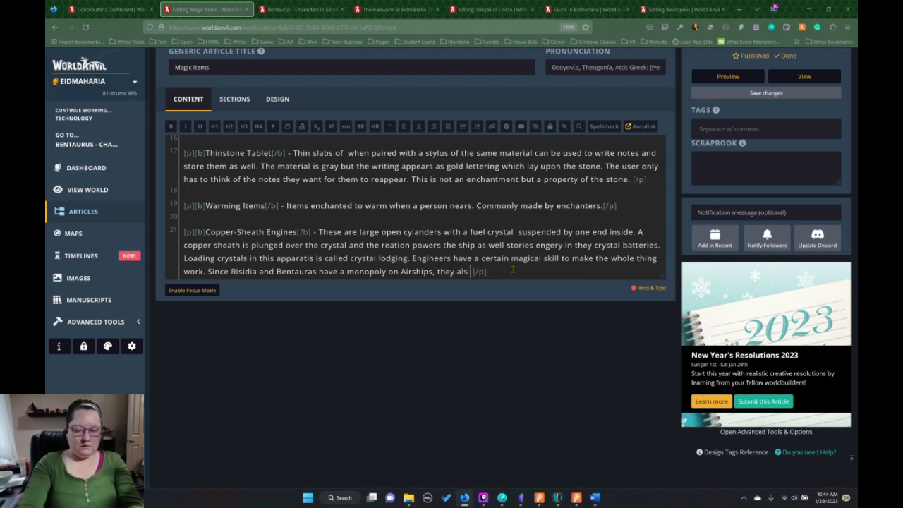
text(o have one)
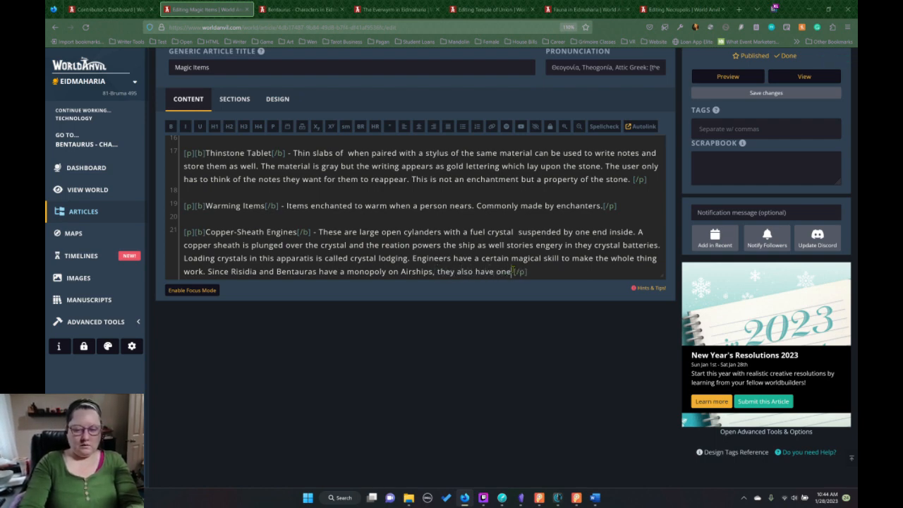
text( on these en)
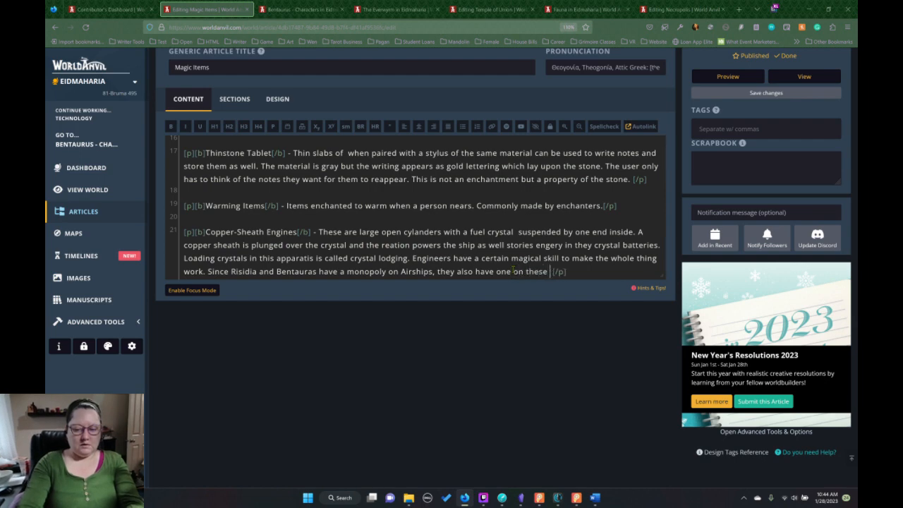
text(gin)
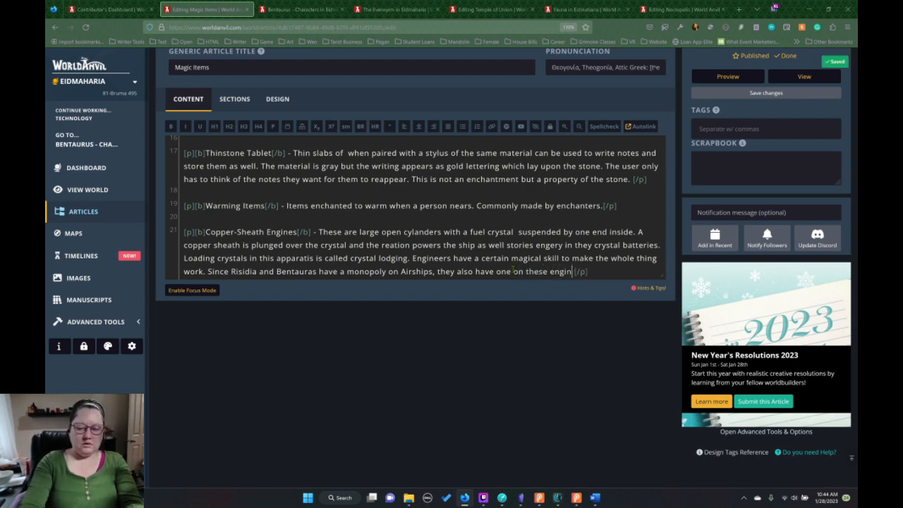
text(eers.)
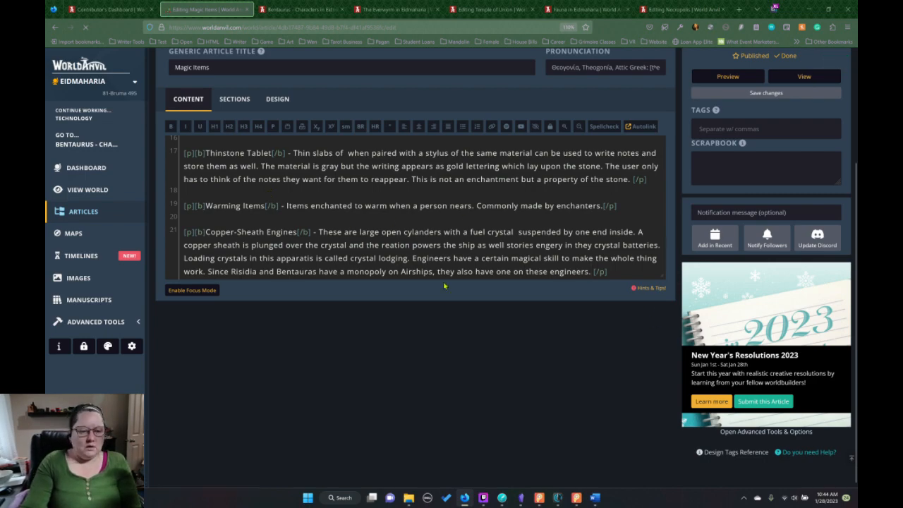
View the published Magic Items article and copy its Copper-Sheath Engines paragraph.
click(804, 76)
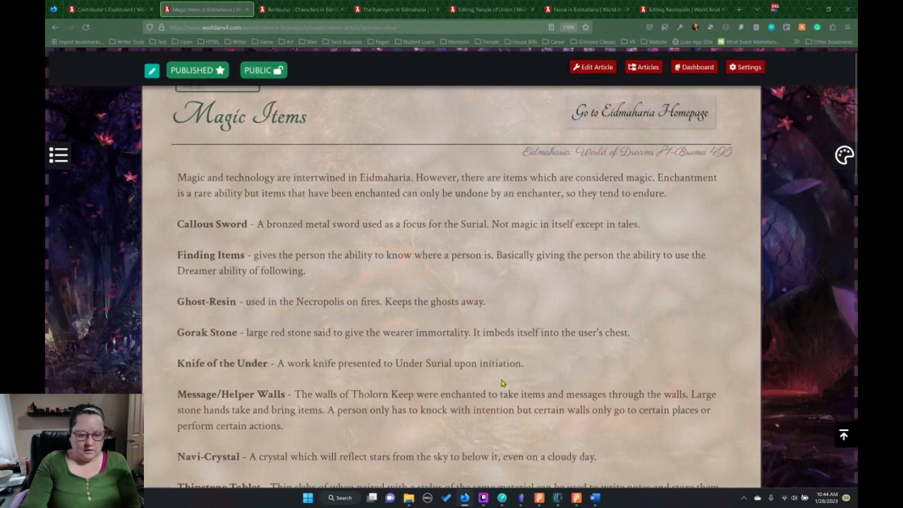
scroll(487, 381, down, 12)
scroll(496, 346, up, 3)
scroll(491, 228, up, 4)
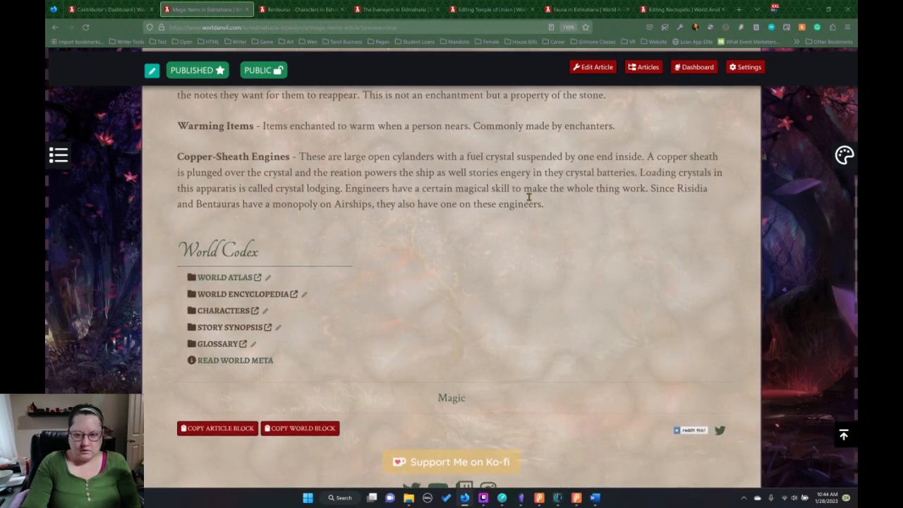
drag(559, 208, 163, 158)
key(ctrl+c)
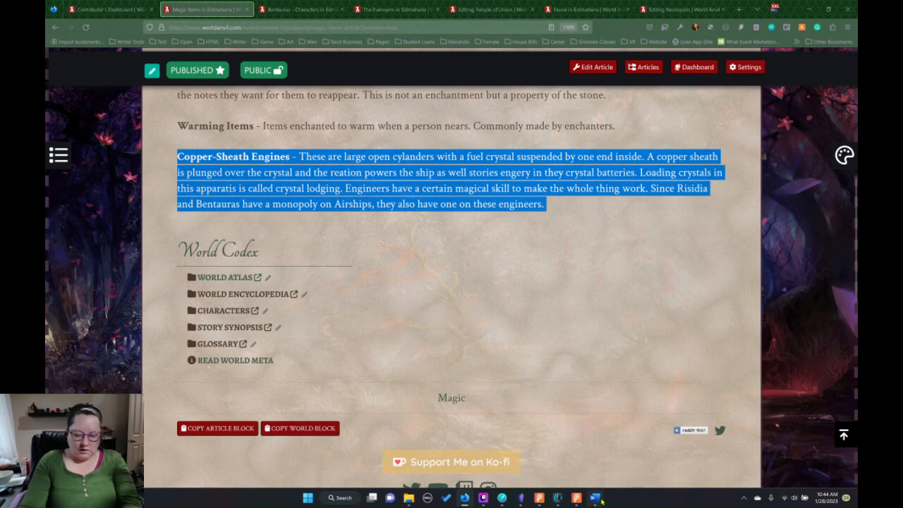
Switch to Obsidian and paste the Copper-Sheath Engines paragraph below Warming Items in the 03.Magic Items note, reviewing the note's entries.
mouse_move(556, 501)
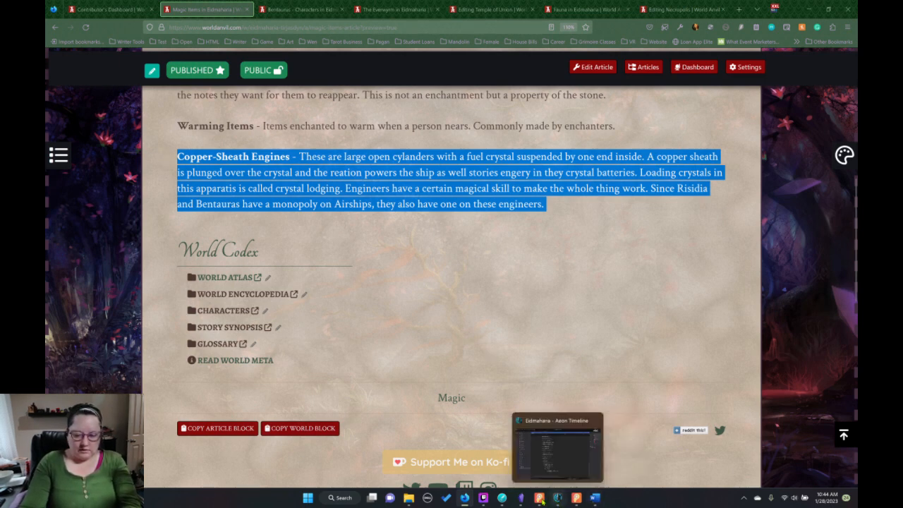
click(520, 498)
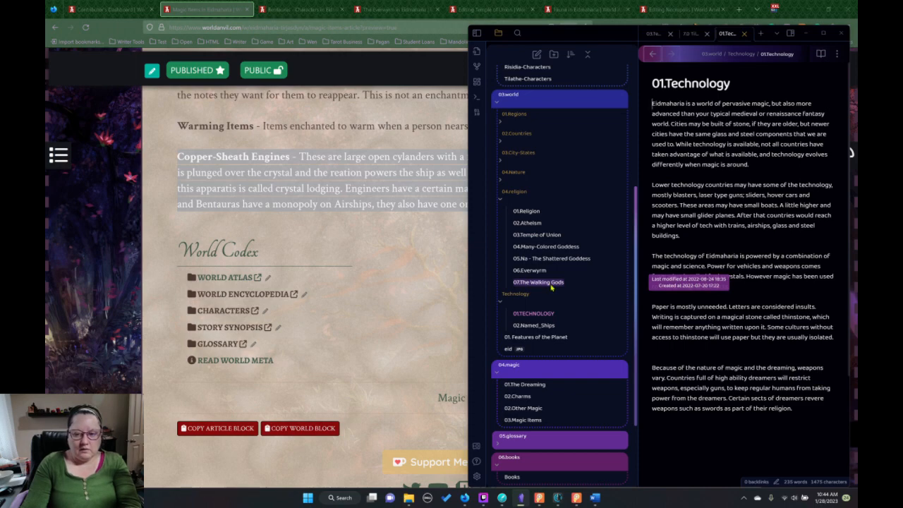
click(524, 421)
scroll(740, 373, down, 10)
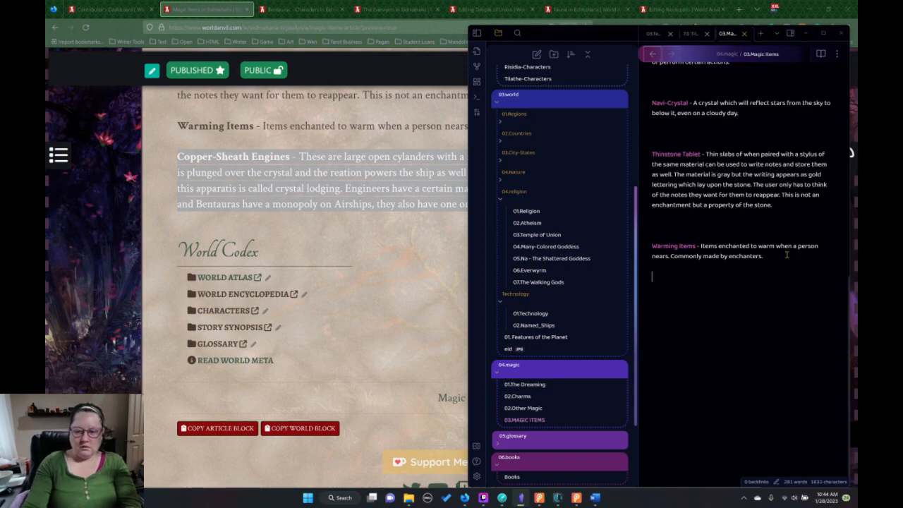
key(ctrl+v)
scroll(753, 229, up, 5)
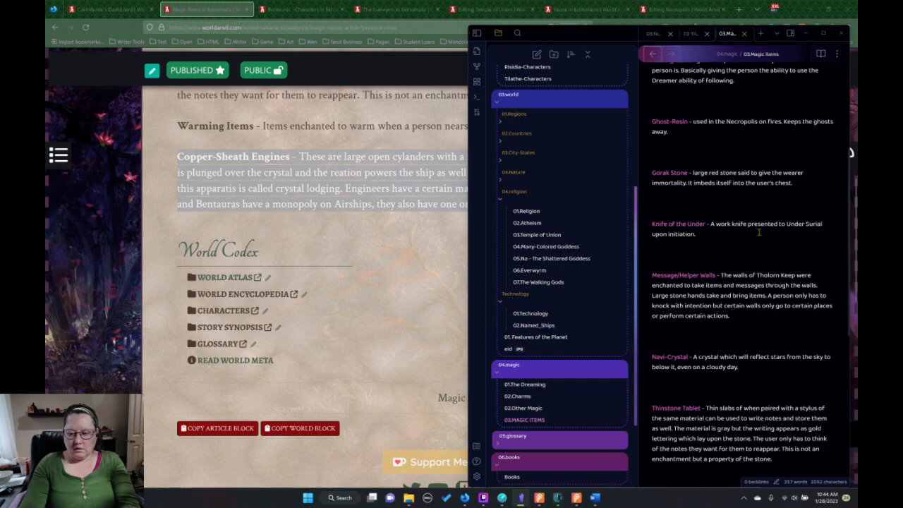
scroll(759, 231, up, 3)
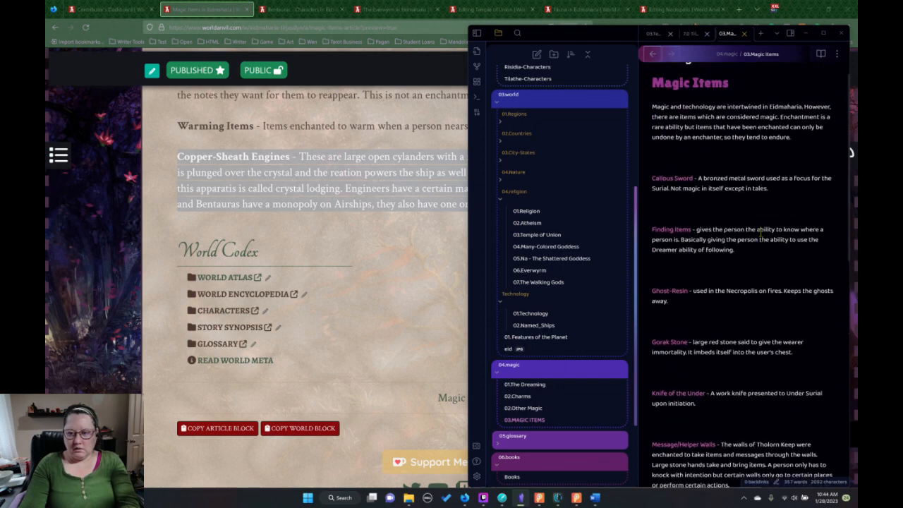
scroll(761, 232, up, 1)
scroll(761, 233, down, 6)
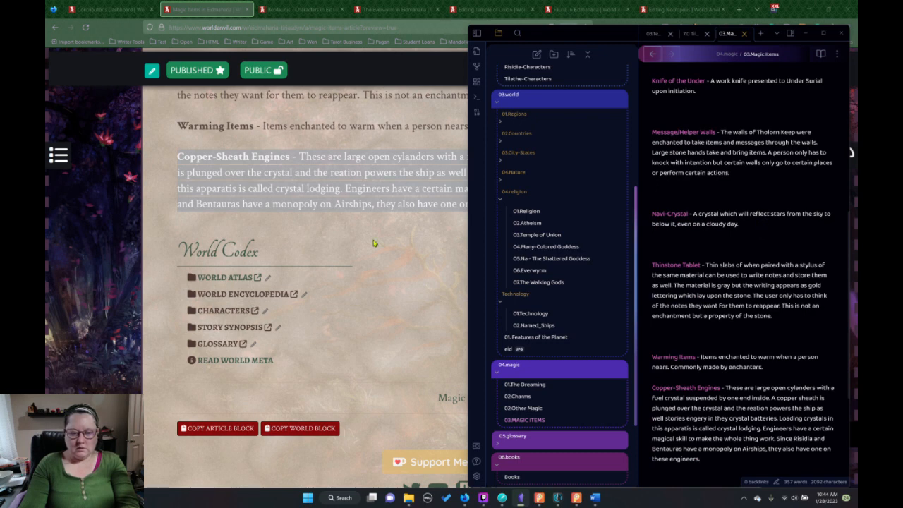
Return to the browser and reopen the Magic Items article for editing at its Copper-Sheath Engines entry.
click(361, 216)
click(55, 27)
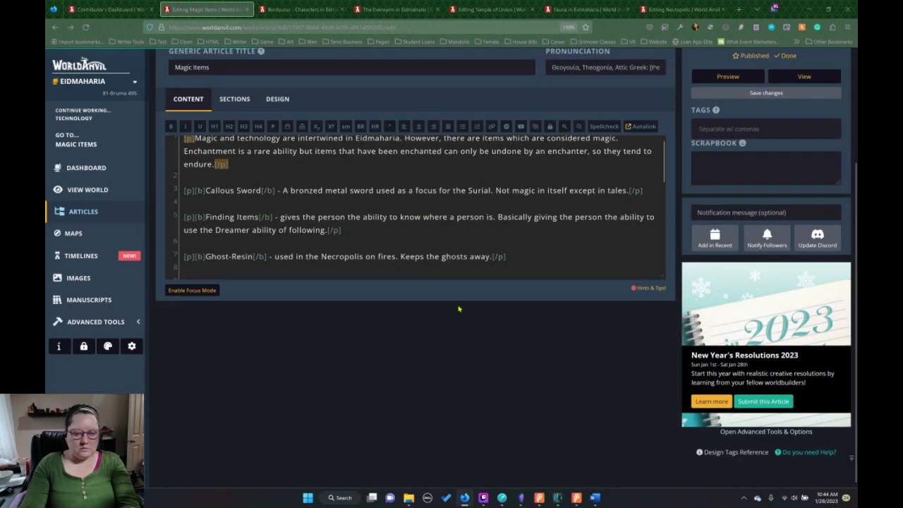
scroll(501, 233, down, 3)
scroll(500, 234, down, 3)
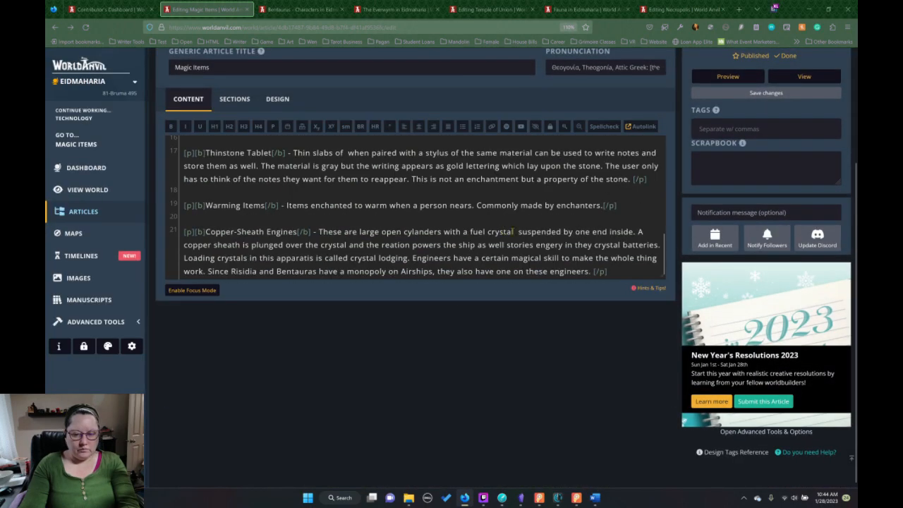
Start a new paragraph below the Copper-Sheath Engines entry with the bold heading "Fuel".
click(625, 268)
key(Return)
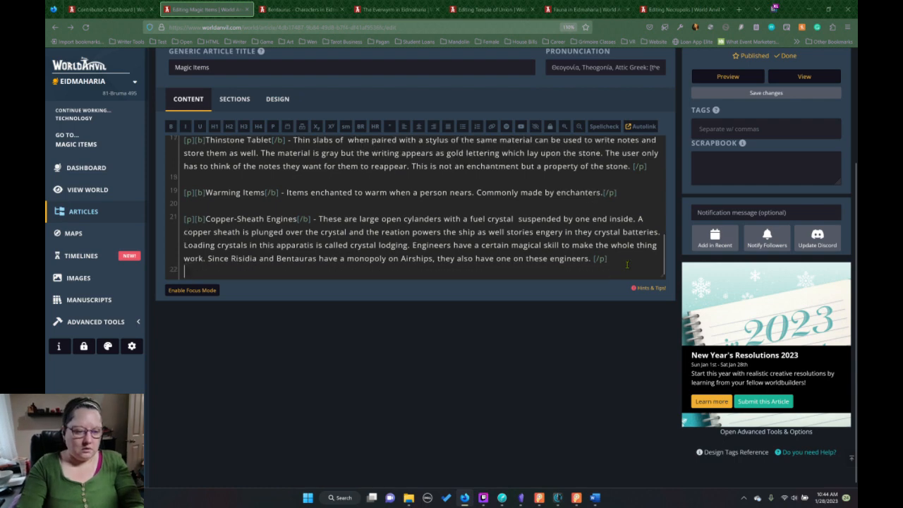
key(Return)
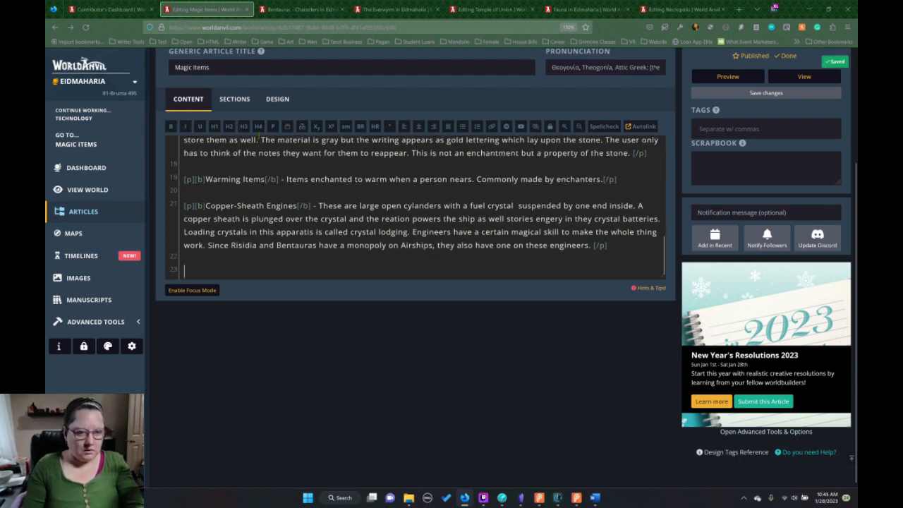
click(274, 126)
click(170, 125)
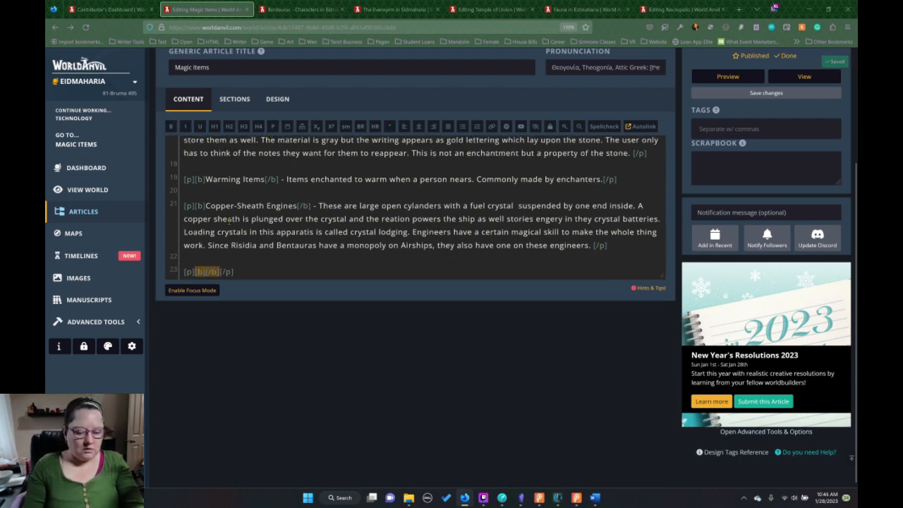
text(Fuel)
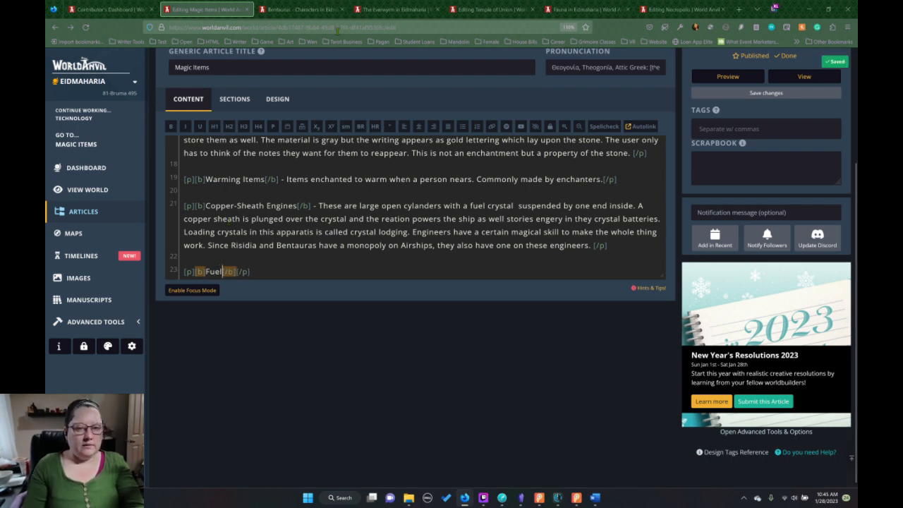
Open the Minerals article under World Encyclopedia, Nature, Geology and examine its Fuel Crystal entry.
click(304, 8)
scroll(642, 164, up, 20)
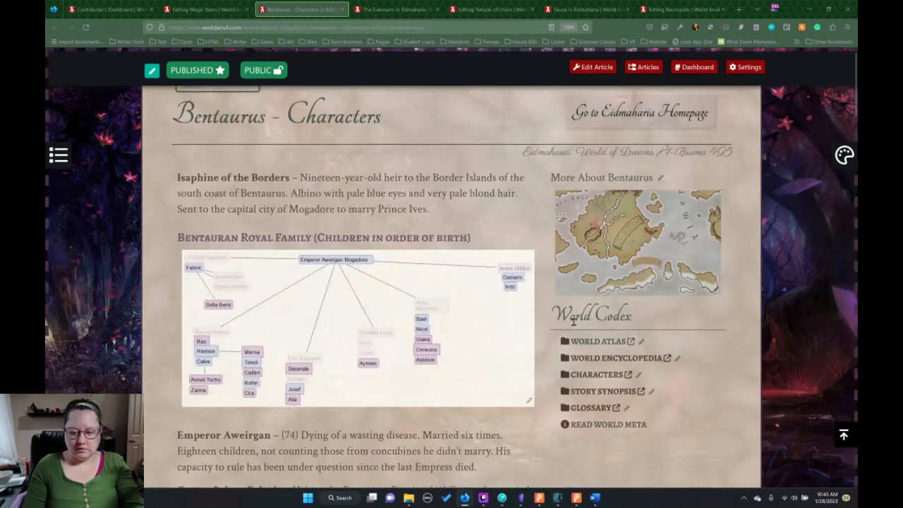
click(604, 360)
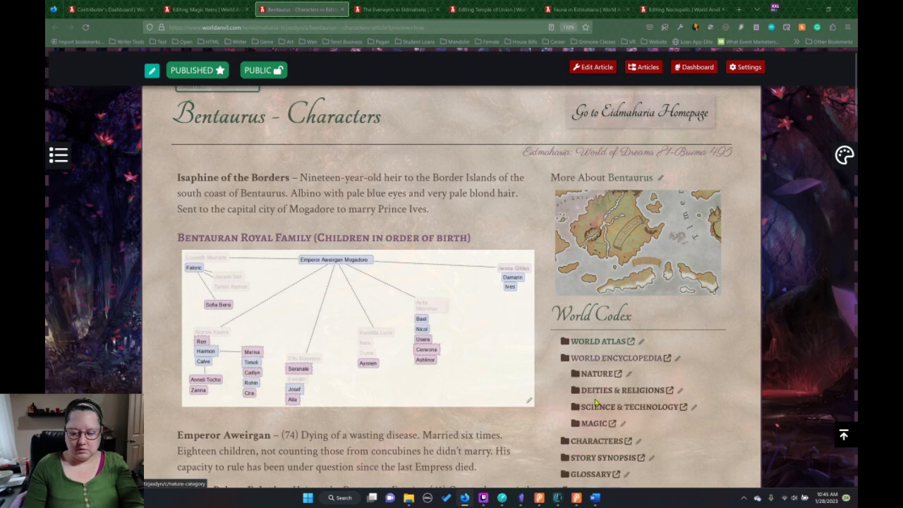
click(596, 376)
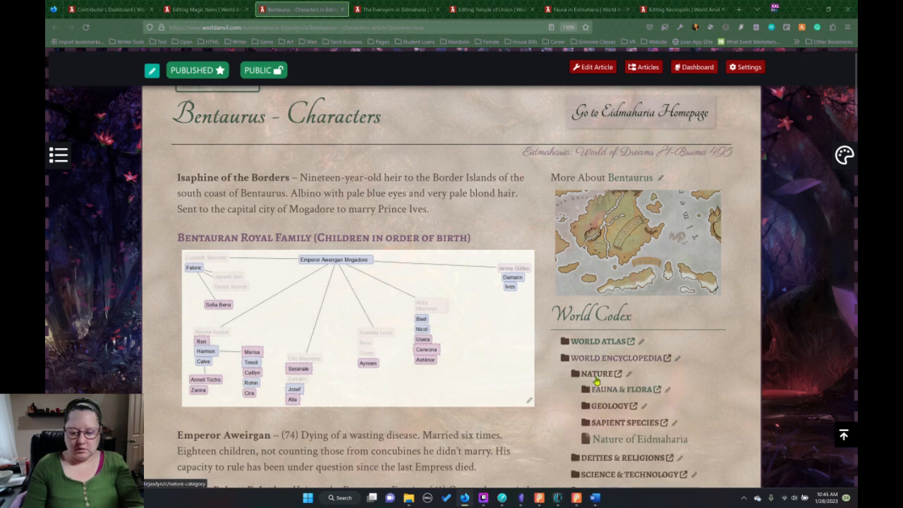
click(610, 406)
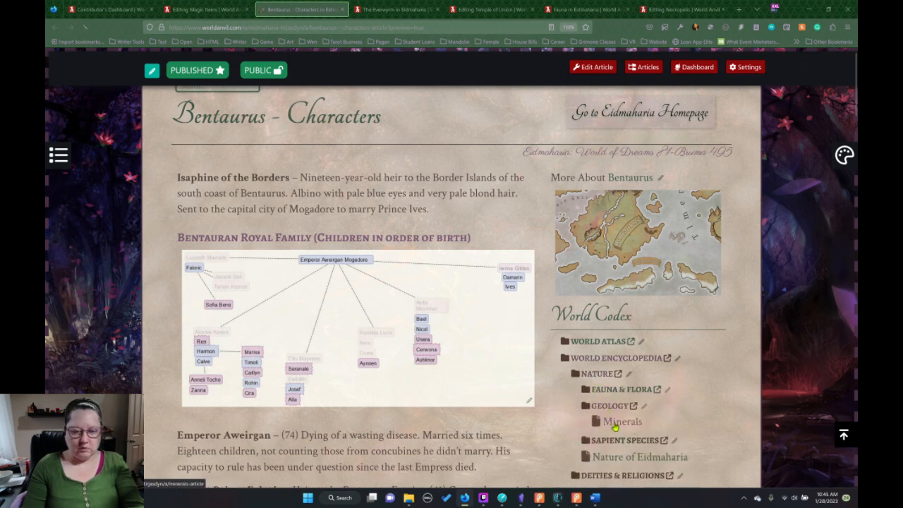
click(615, 425)
scroll(386, 344, down, 3)
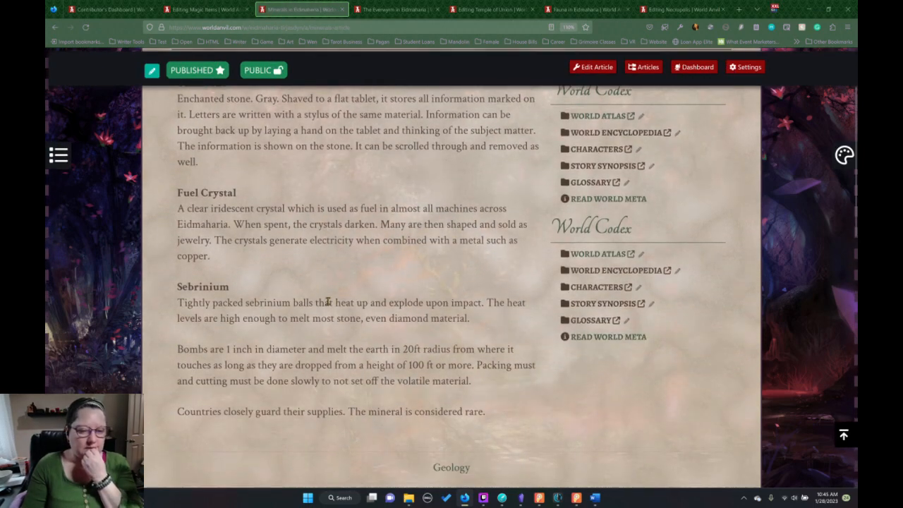
Return to the Magic Items editor and undo the unfinished "Fuel" paragraph and its blank lines.
click(206, 10)
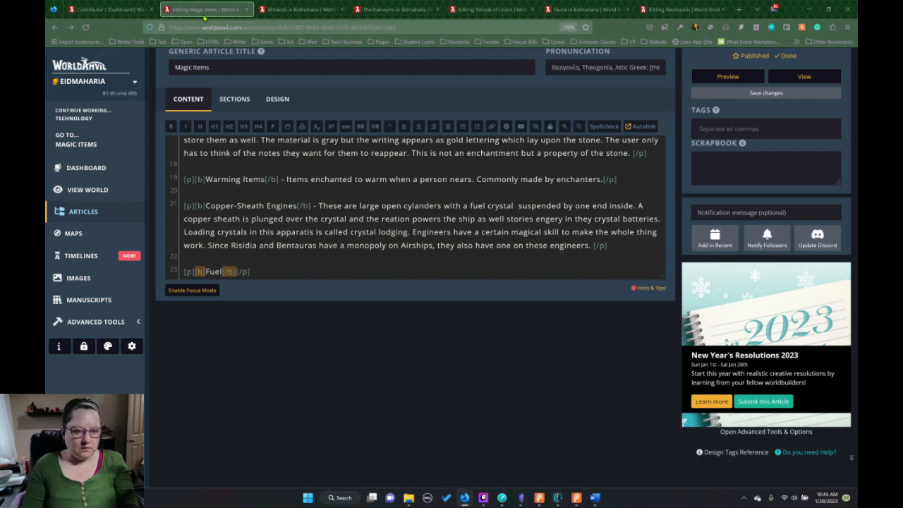
key(ctrl+z)
key(ctrl+z)
key(ctrl+z)
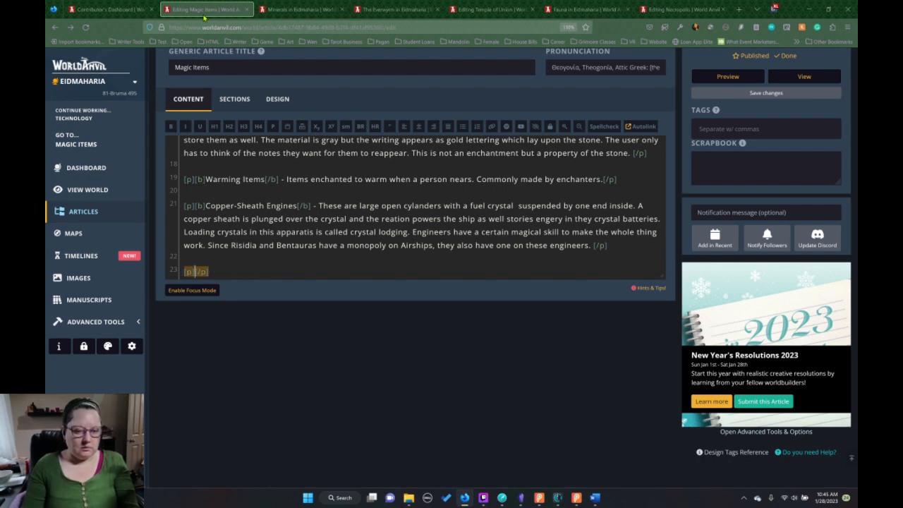
key(ctrl+z)
key(ctrl+z)
Save the Magic Items article, recheck the Fuel Crystal text in the Minerals article, and return to the Magic Items editor.
click(776, 93)
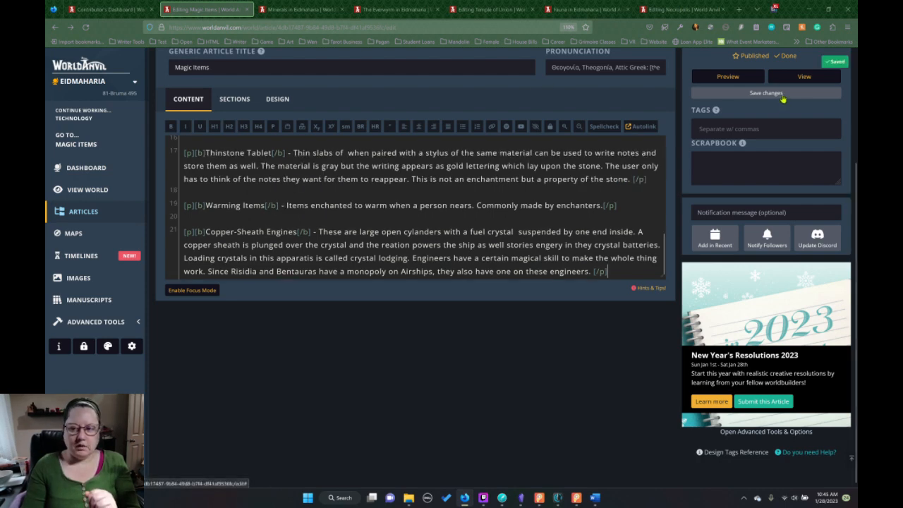
click(302, 10)
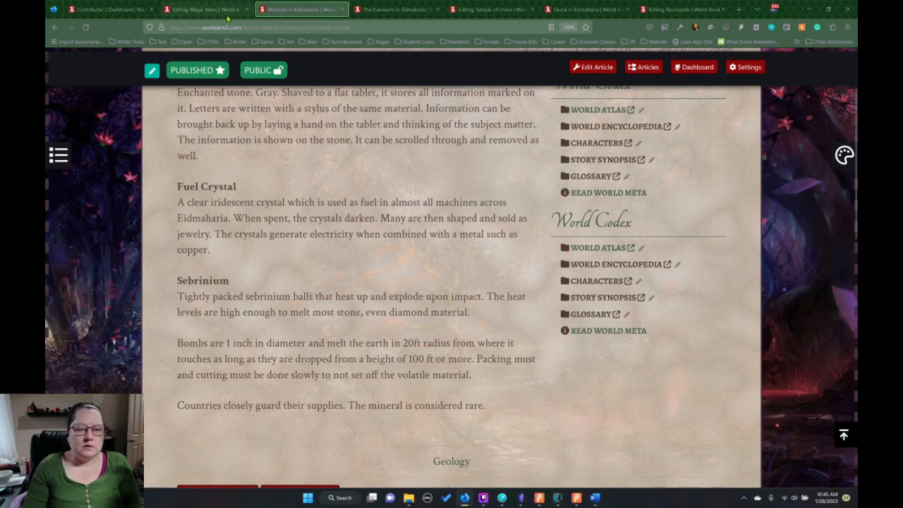
click(205, 10)
scroll(315, 178, up, 2)
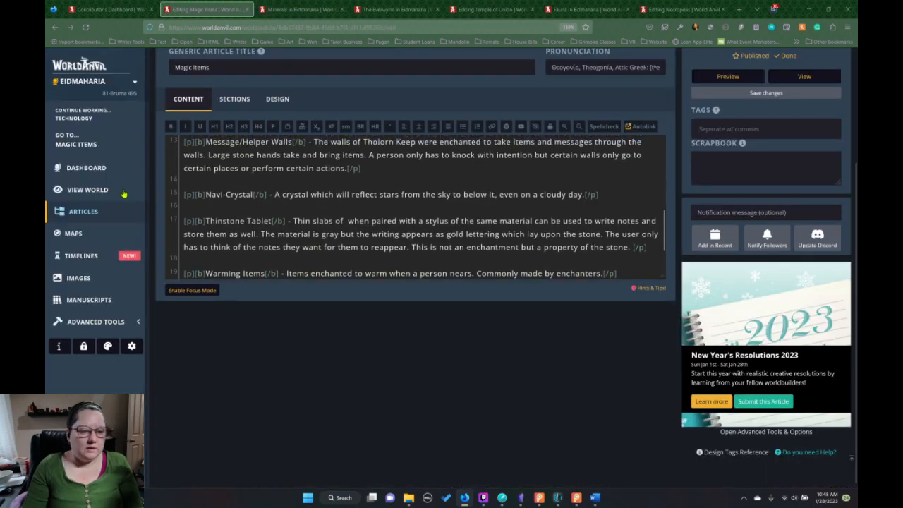
Open the Other Magic article from the World Encyclopedia's Magic category for editing.
click(84, 211)
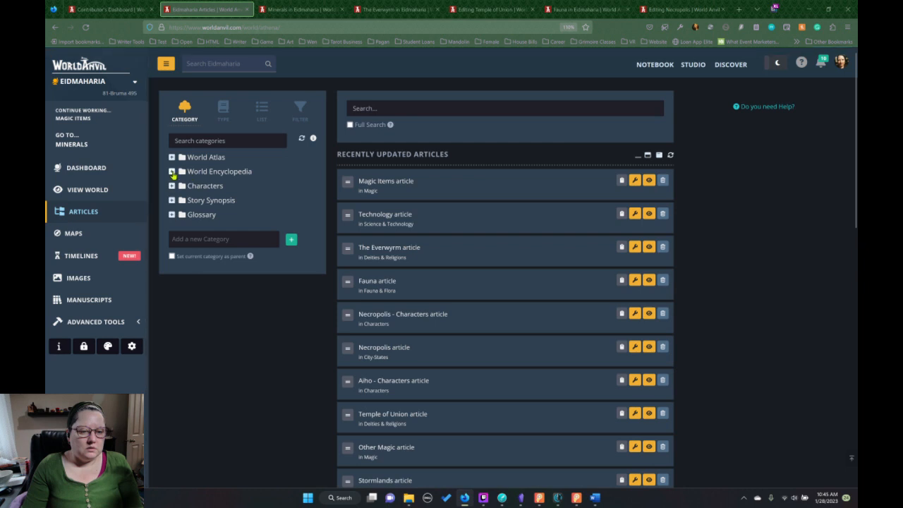
click(172, 175)
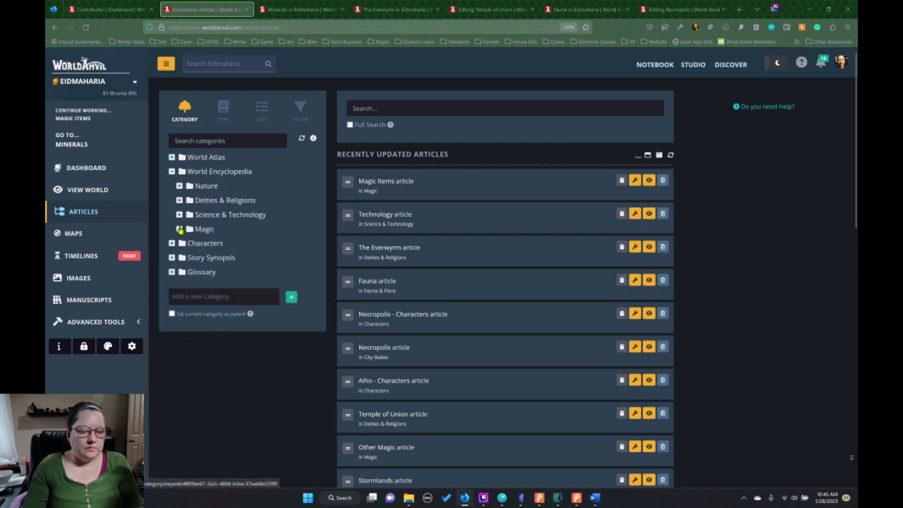
click(179, 228)
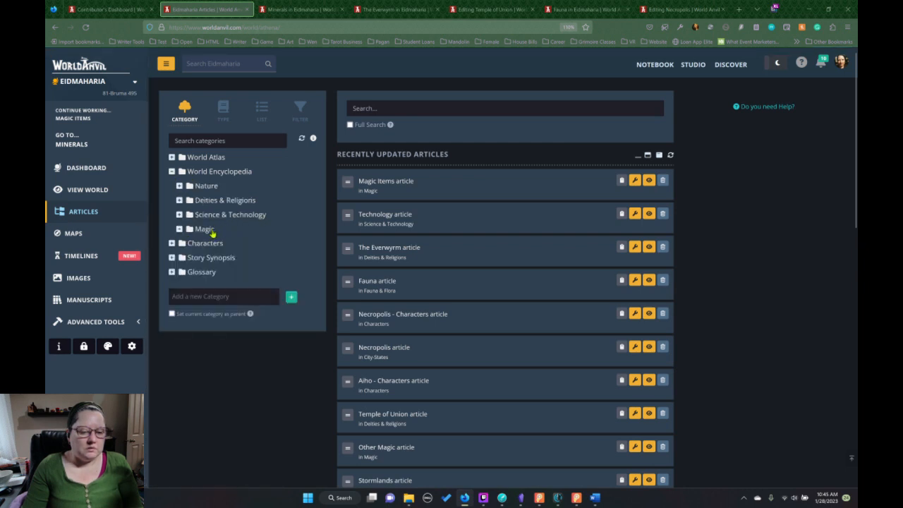
click(206, 230)
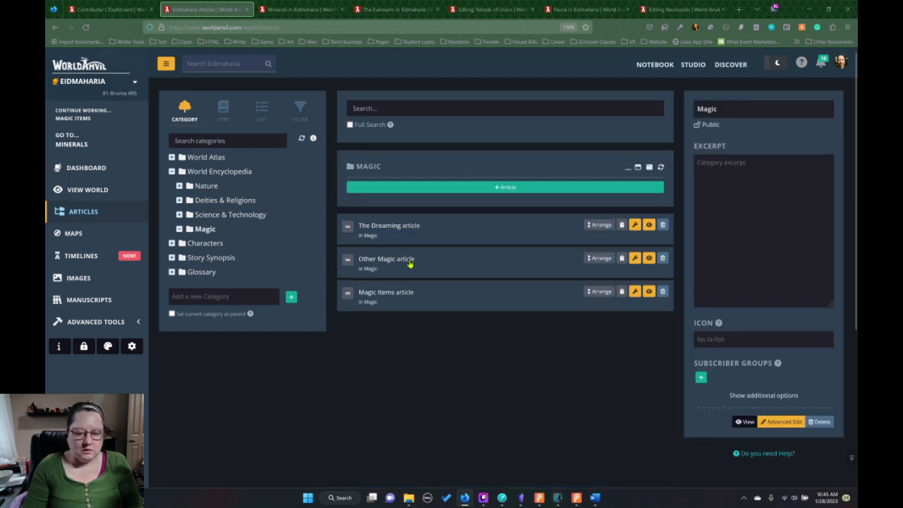
click(410, 263)
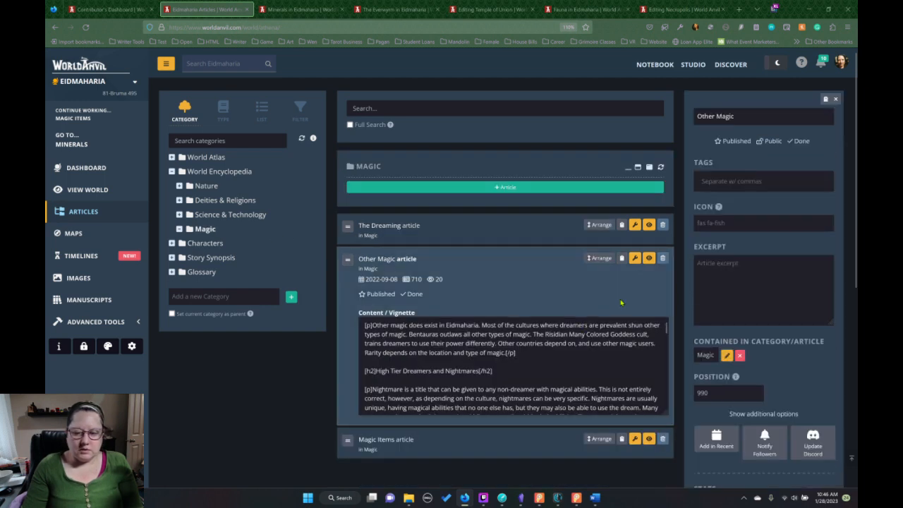
click(637, 259)
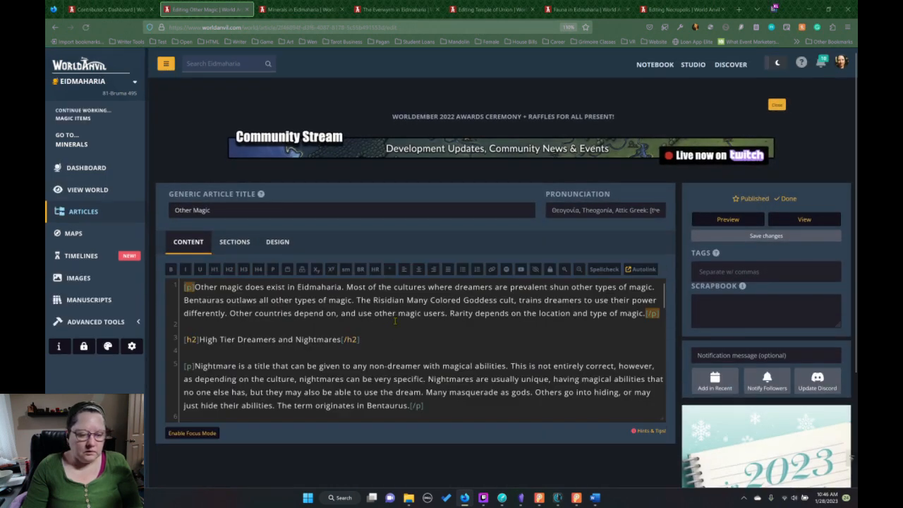
Format "The Manali" at the end of the Other Magic article as an H2 heading and its description as a paragraph.
scroll(392, 335, down, 5)
scroll(396, 323, down, 3)
scroll(247, 358, up, 5)
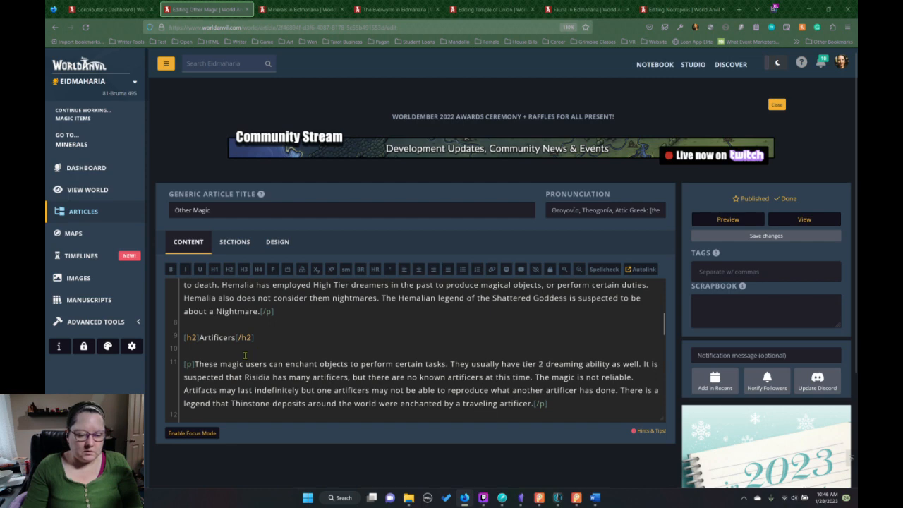
click(235, 338)
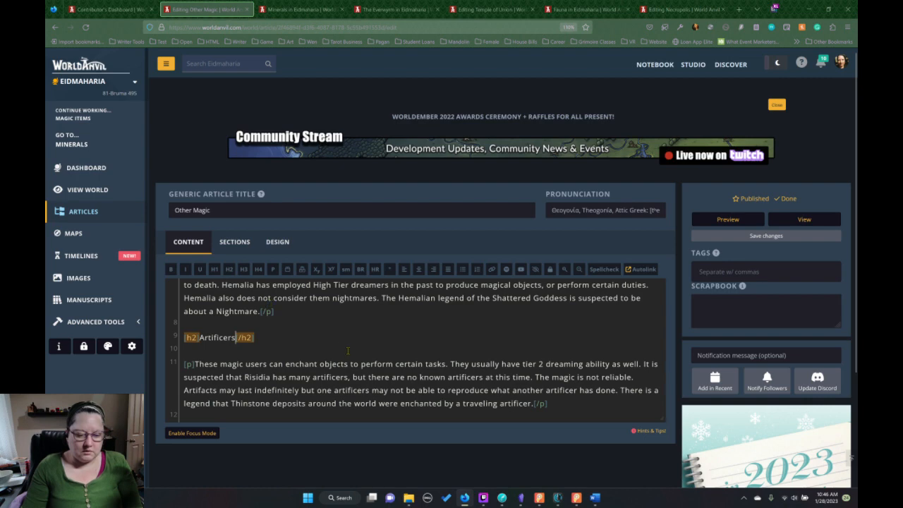
scroll(348, 350, down, 10)
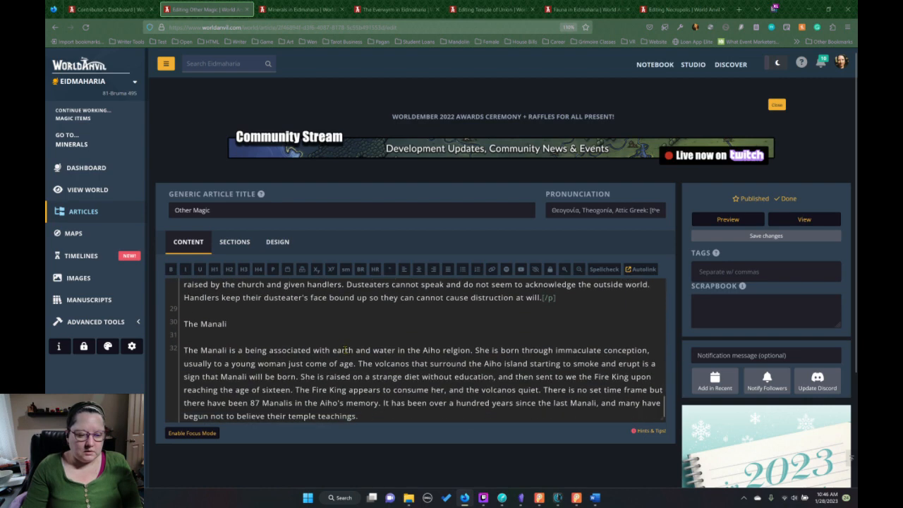
scroll(345, 350, down, 1)
drag(227, 316, 166, 318)
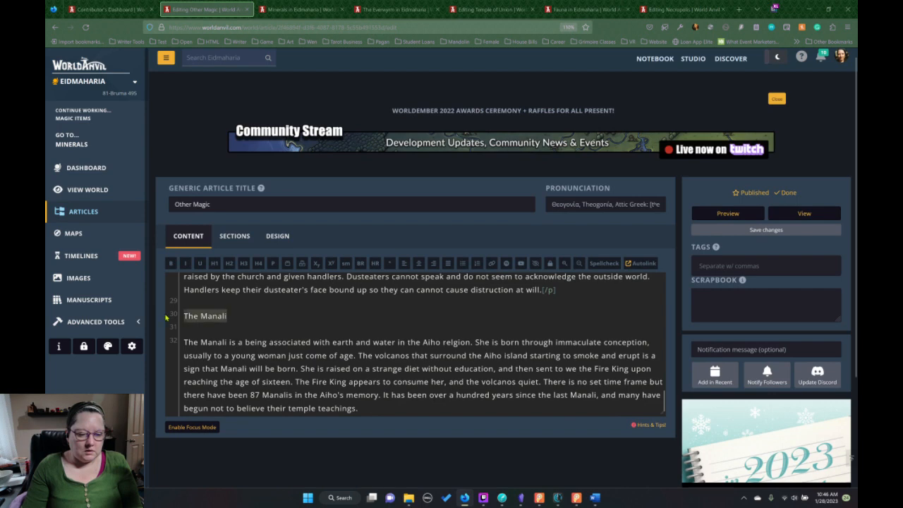
scroll(270, 338, up, 3)
scroll(270, 339, down, 1)
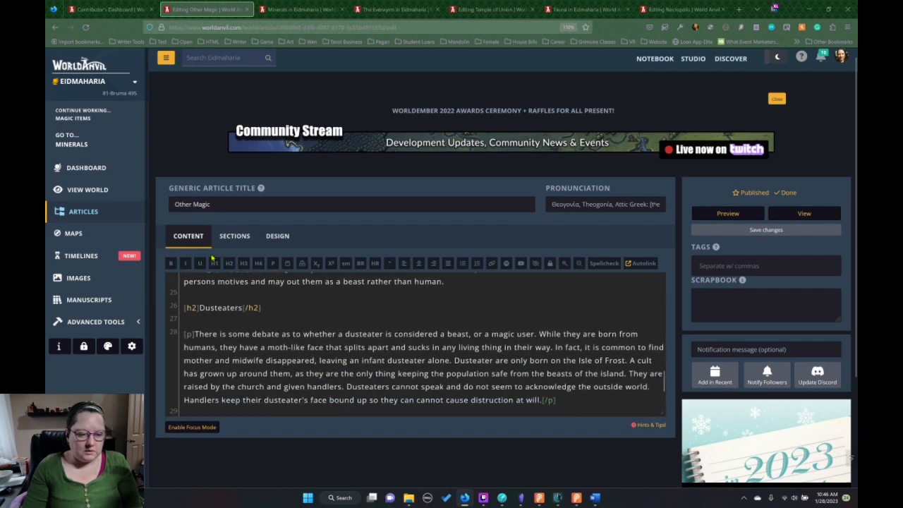
click(229, 263)
scroll(354, 393, down, 3)
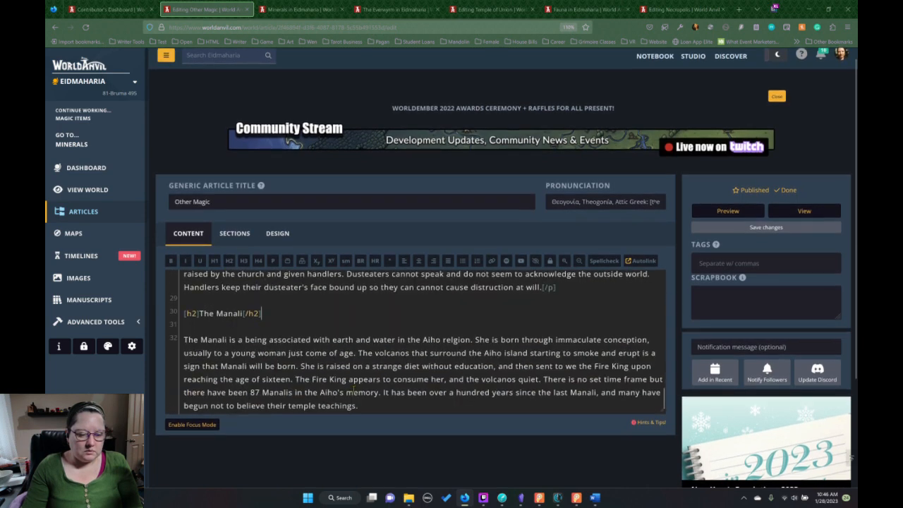
drag(365, 406, 182, 340)
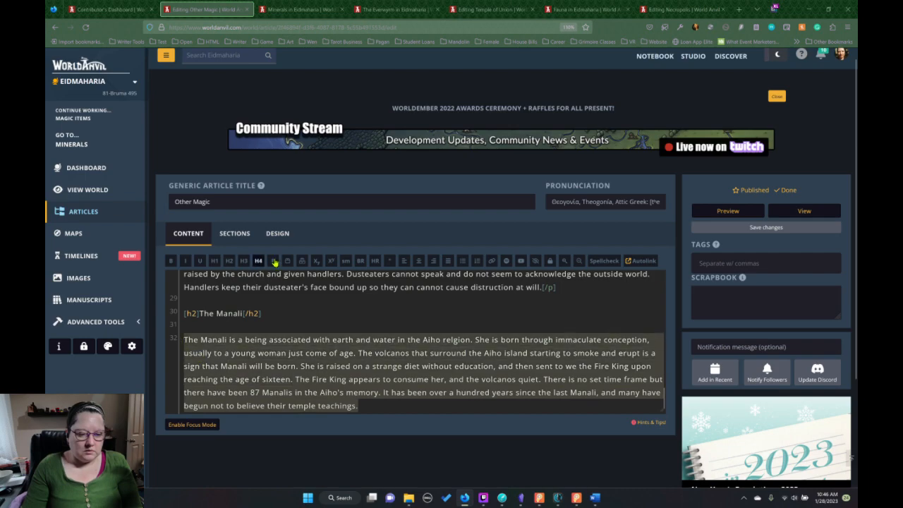
click(273, 261)
Switch to Obsidian, review the 02.Other Magic note, and return to the Other Magic editor in World Anvil.
click(521, 497)
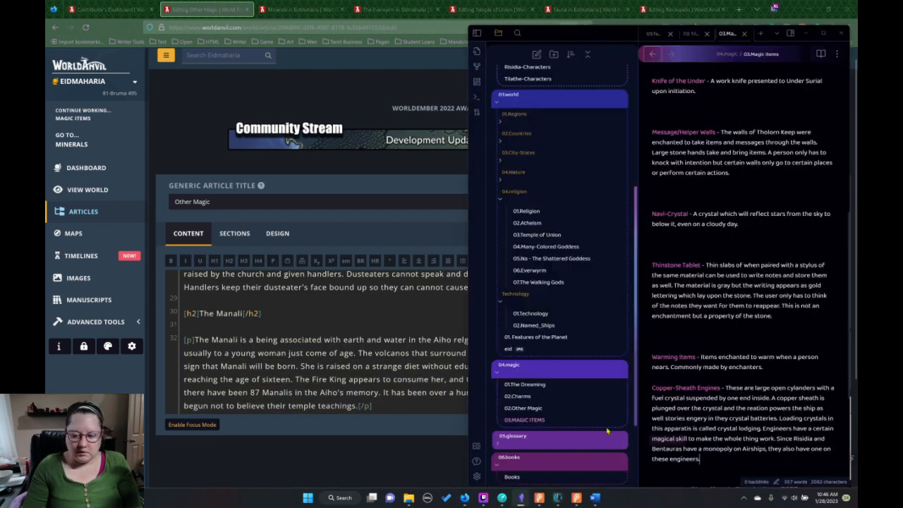
click(536, 407)
scroll(734, 395, down, 15)
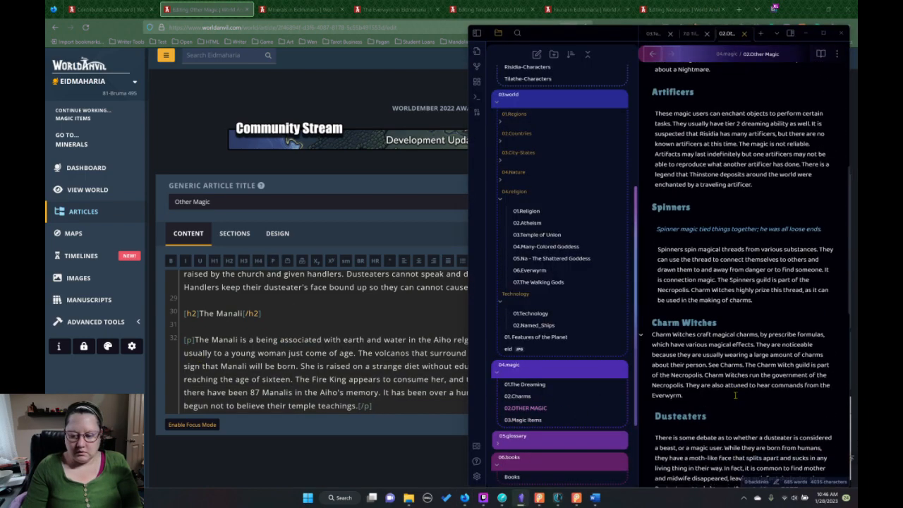
click(319, 352)
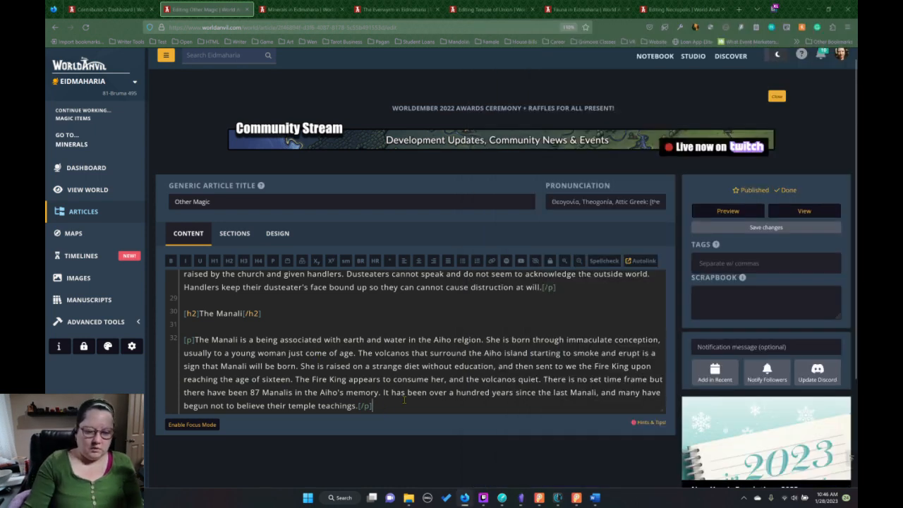
Add the H2 heading "Engineers" below the Manali paragraph, separated by a blank line.
key(Return)
key(Return)
click(229, 261)
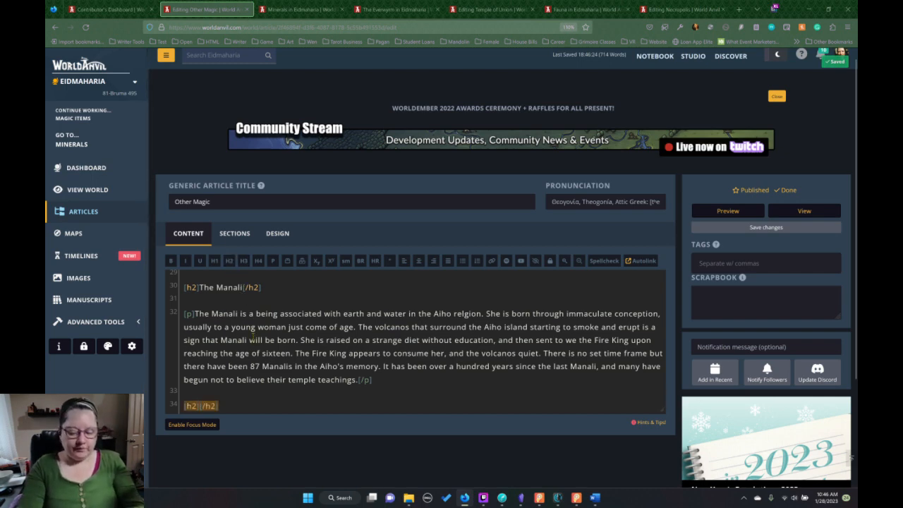
text(Ai)
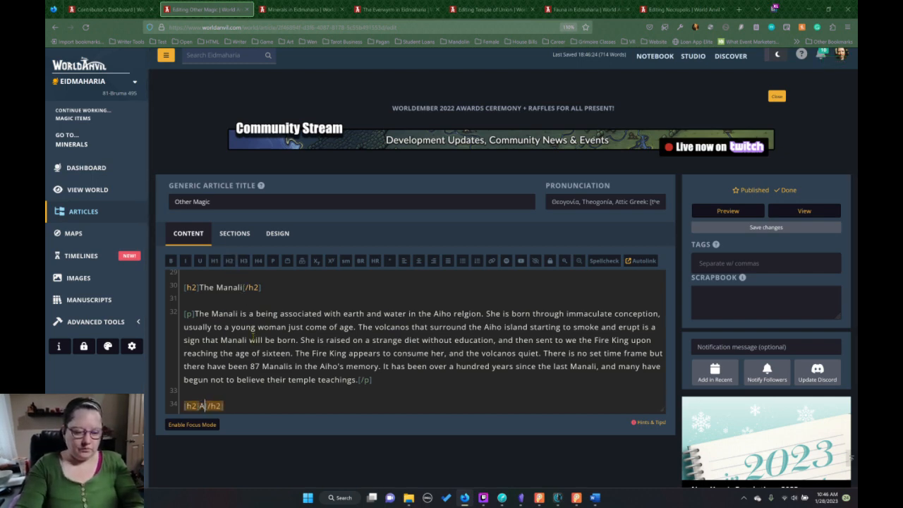
key(BackSpace)
key(BackSpace)
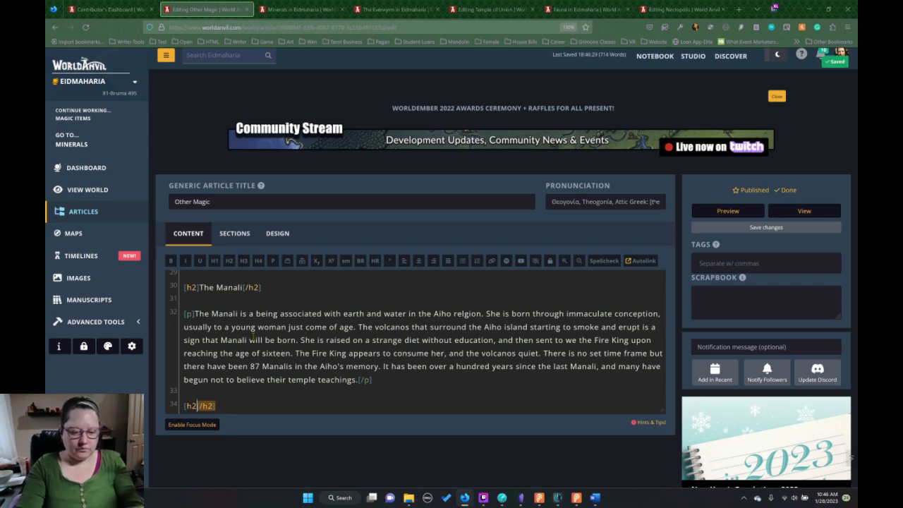
text(Engineer)
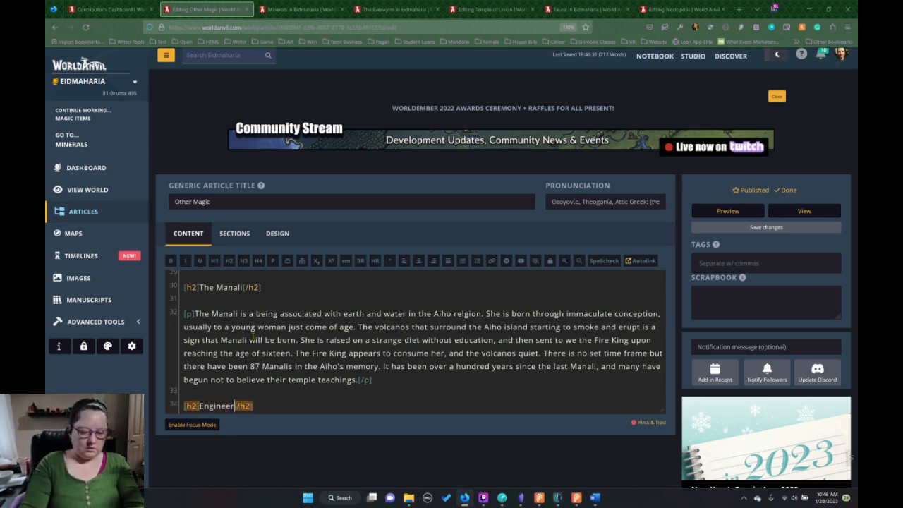
text(s)
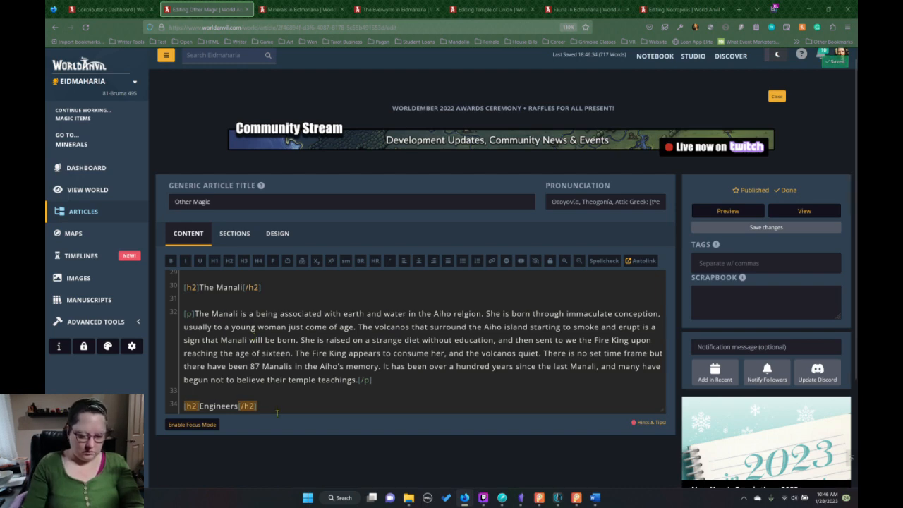
Start a paragraph under the Engineers heading reading "Engineers are skilled at crystal cutting and assembliage".
click(271, 406)
key(Return)
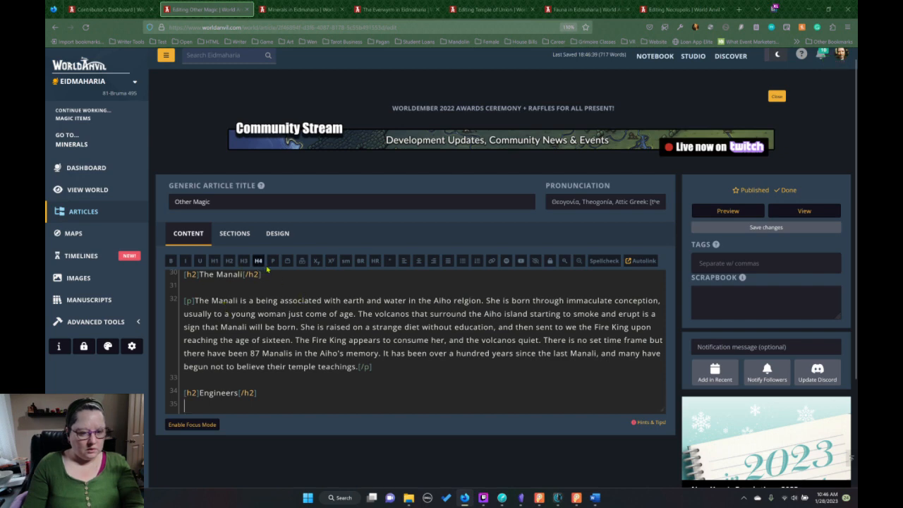
click(271, 262)
text(Eng)
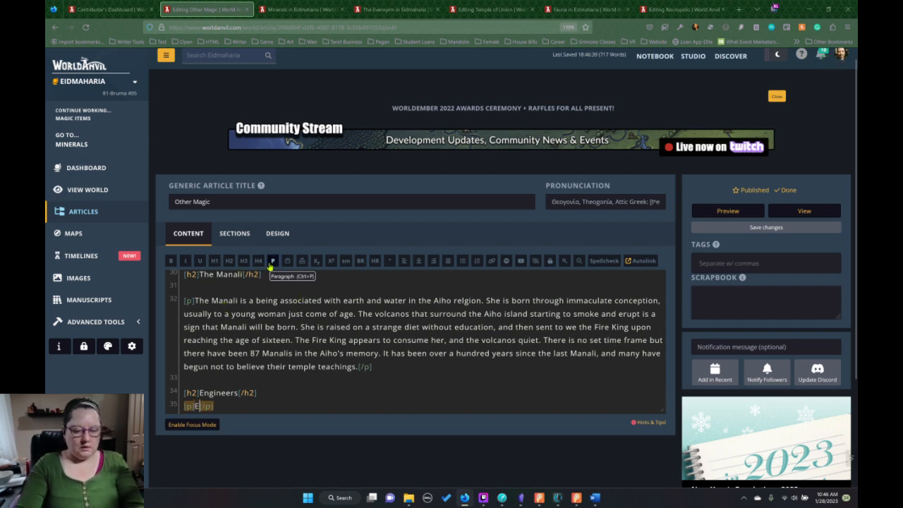
text(ineers are skilled )
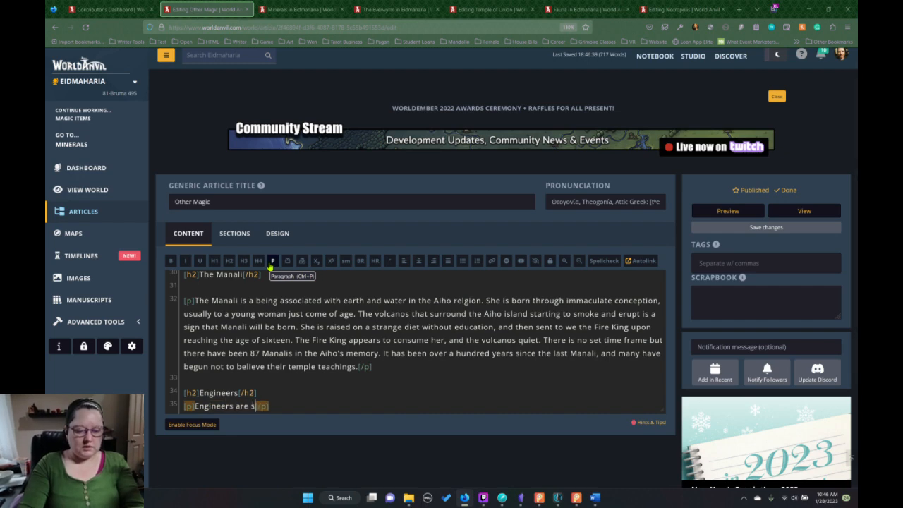
text(at crystal )
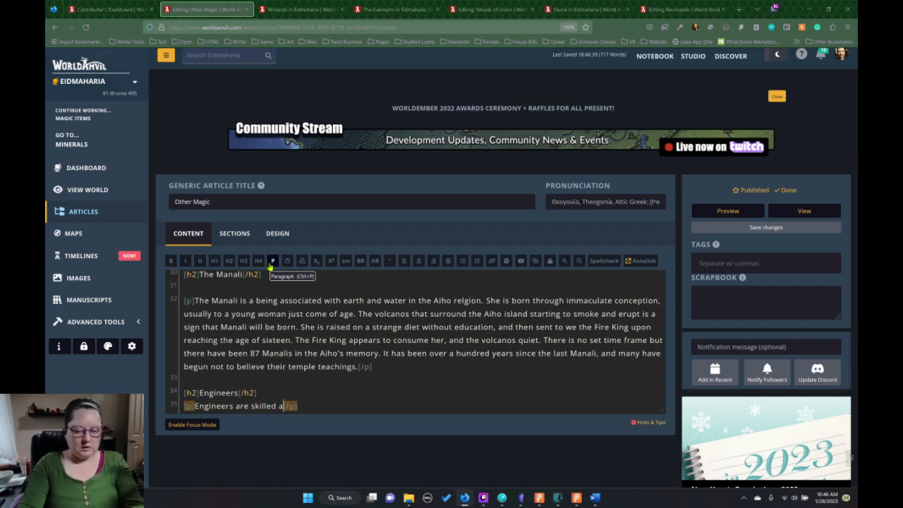
text(cutti)
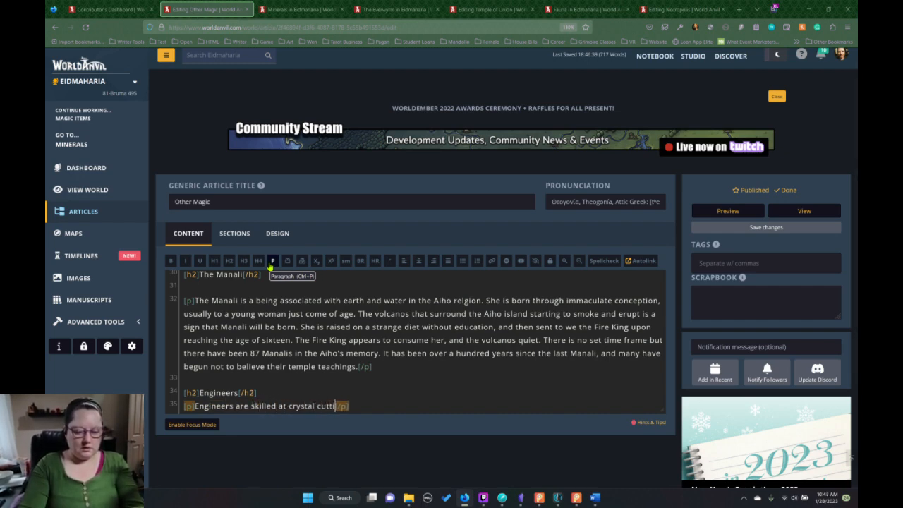
text(ng)
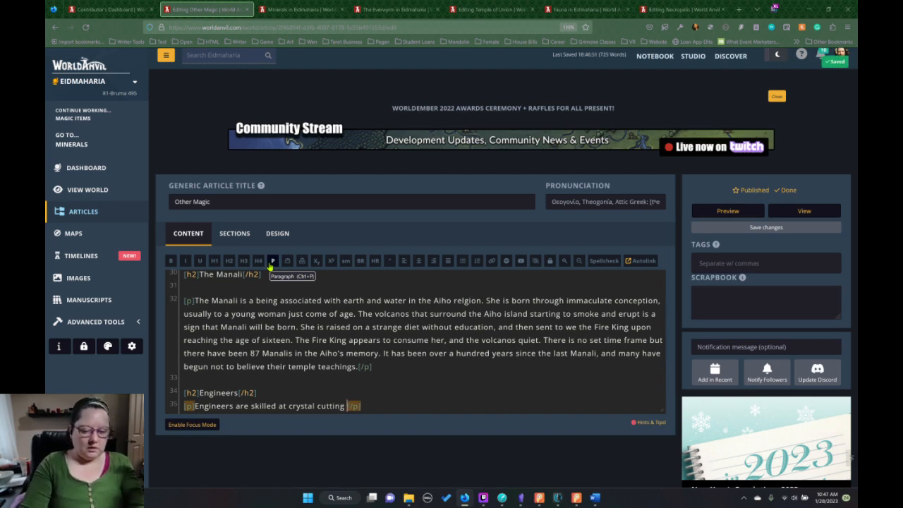
text( and assem)
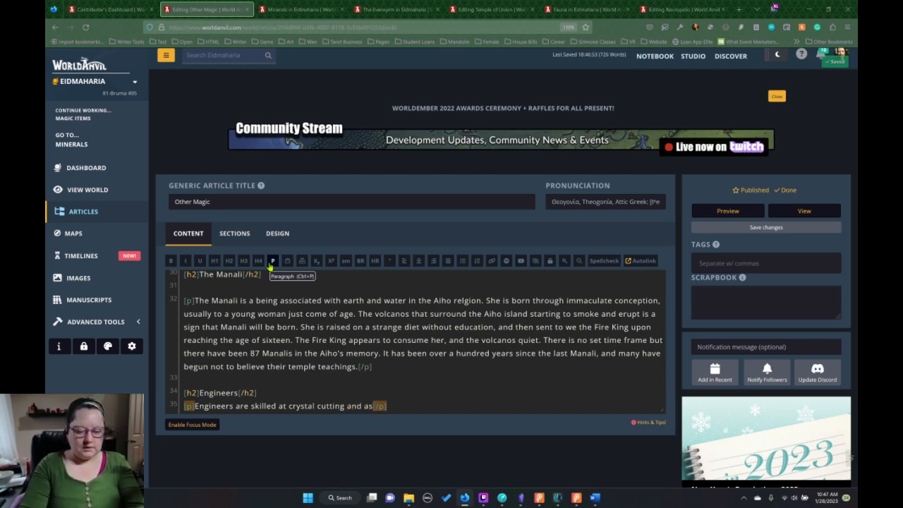
text(bliage )
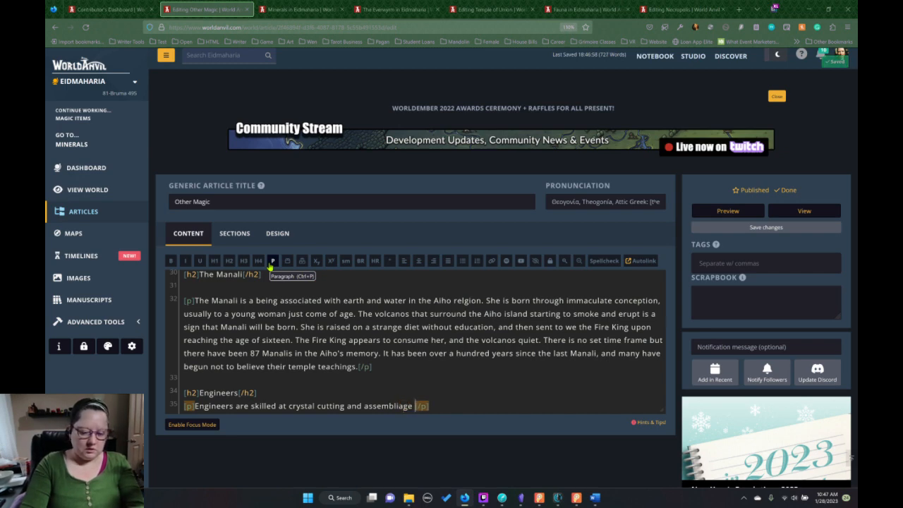
text(to c)
text(reatin)
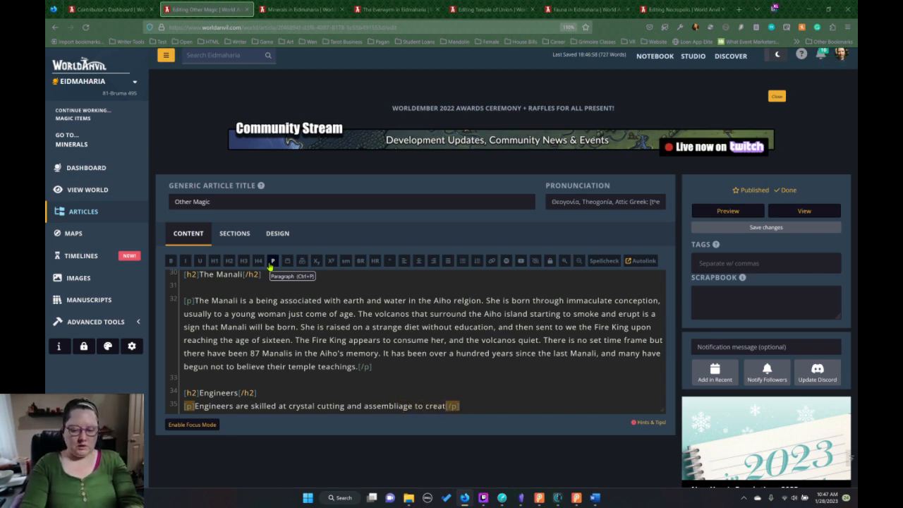
text(g )
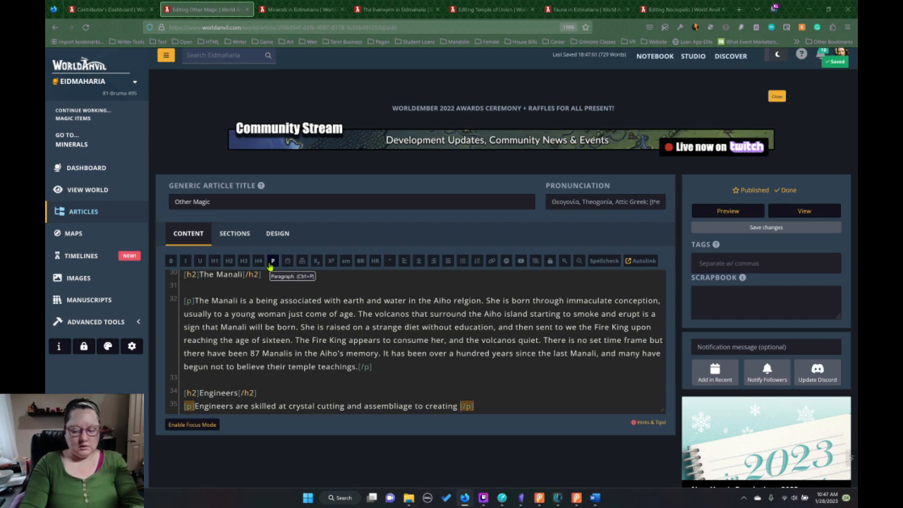
text(engines and)
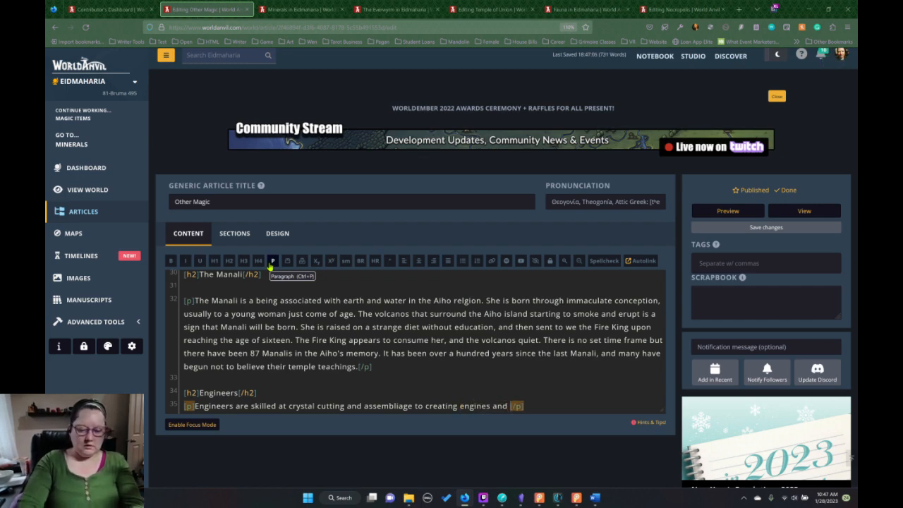
Continue the opening sentence of the Engineers paragraph with "to creating engines, batteries, and".
key(BackSpace)
key(BackSpace)
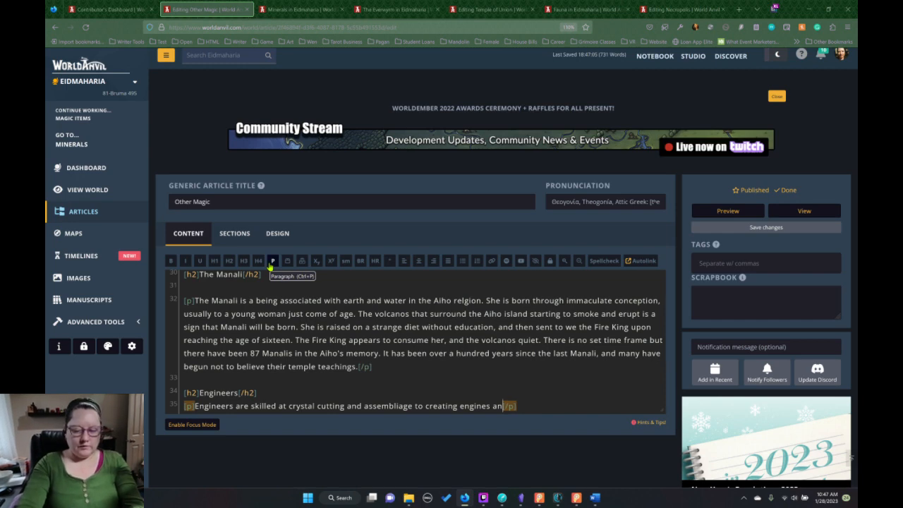
key(BackSpace)
key(BackSpace)
text(, batteries, a)
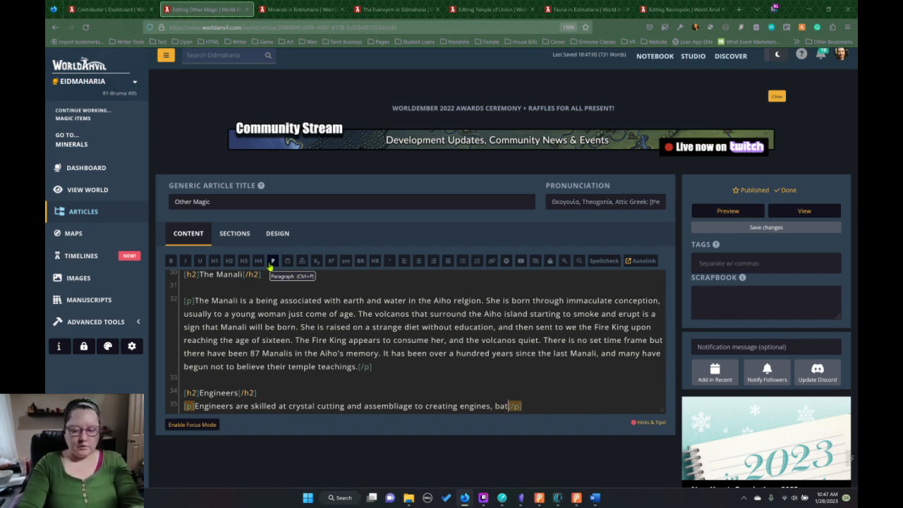
text(nd)
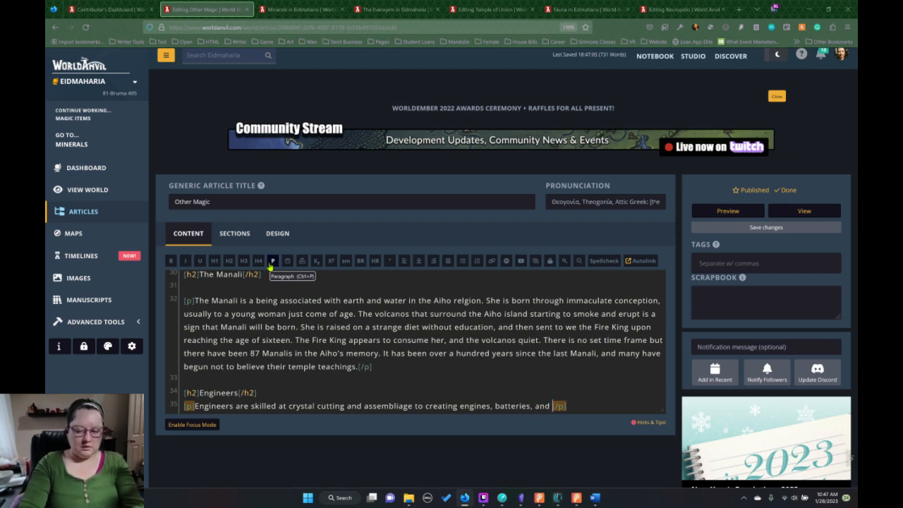
text( m)
text(anipula)
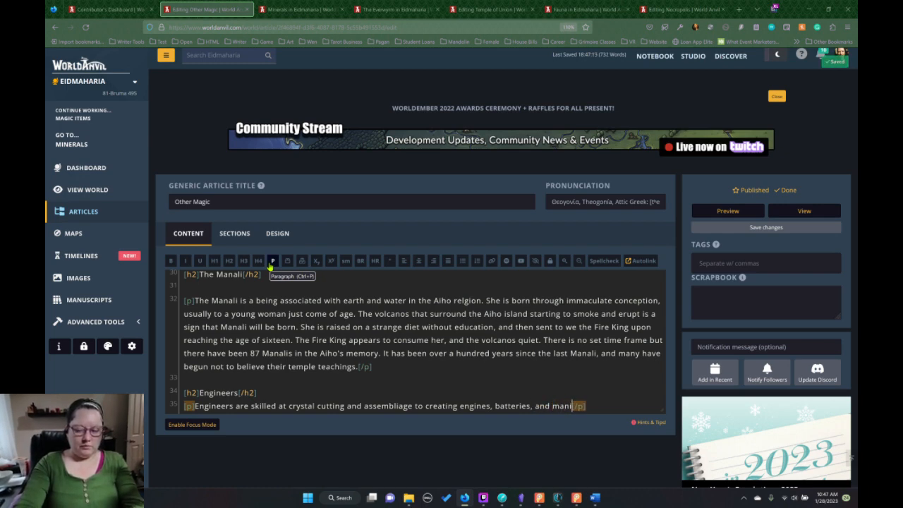
text(te)
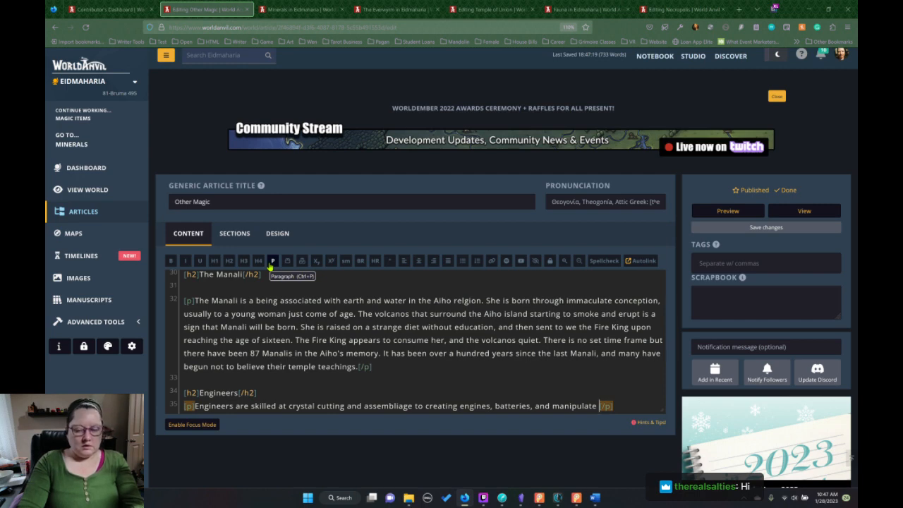
Complete the first Engineers sentence with "manipulate fuel crystals.".
text(fue)
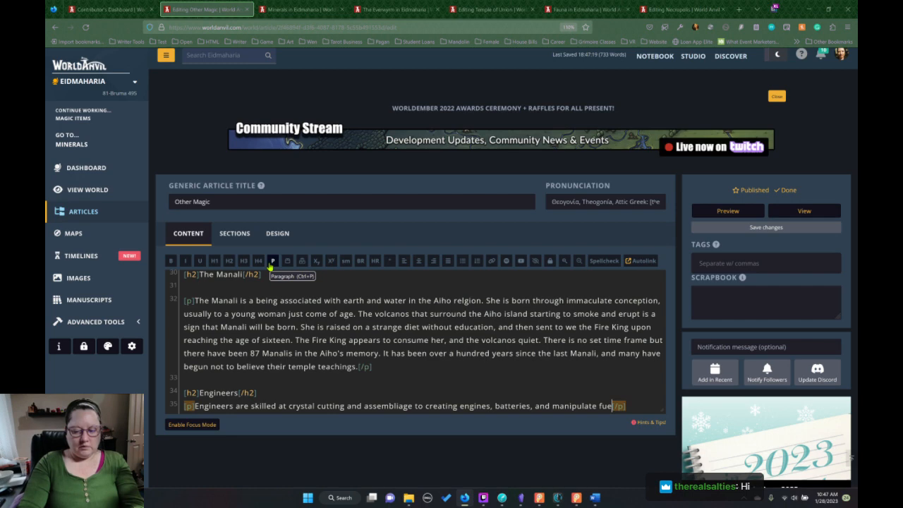
text(l crystals)
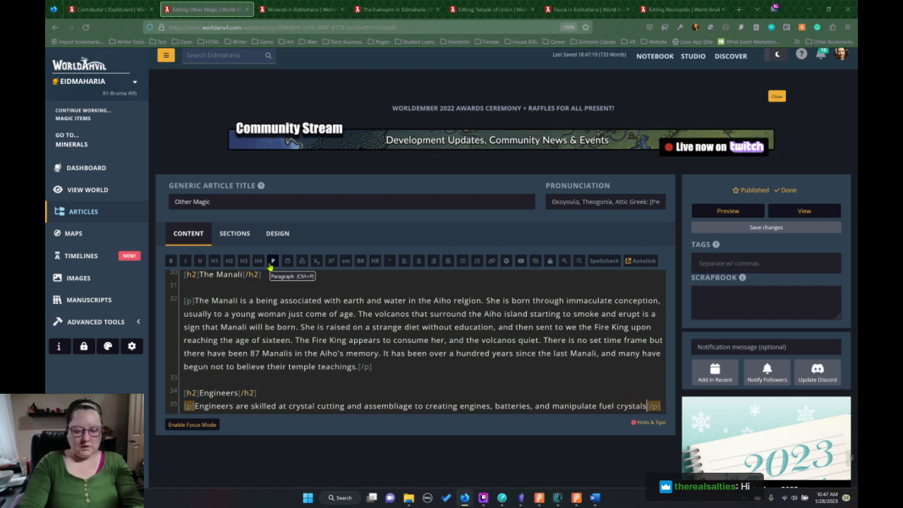
text(. )
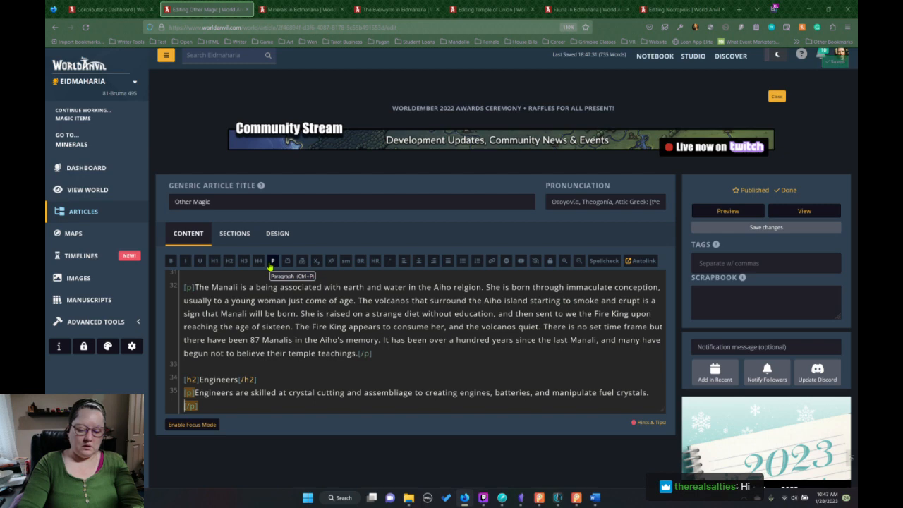
text(They ahv)
Add a second sentence to the Engineers paragraph reading "They have an affinity to these crystal".
key(BackSpace)
key(BackSpace)
key(BackSpace)
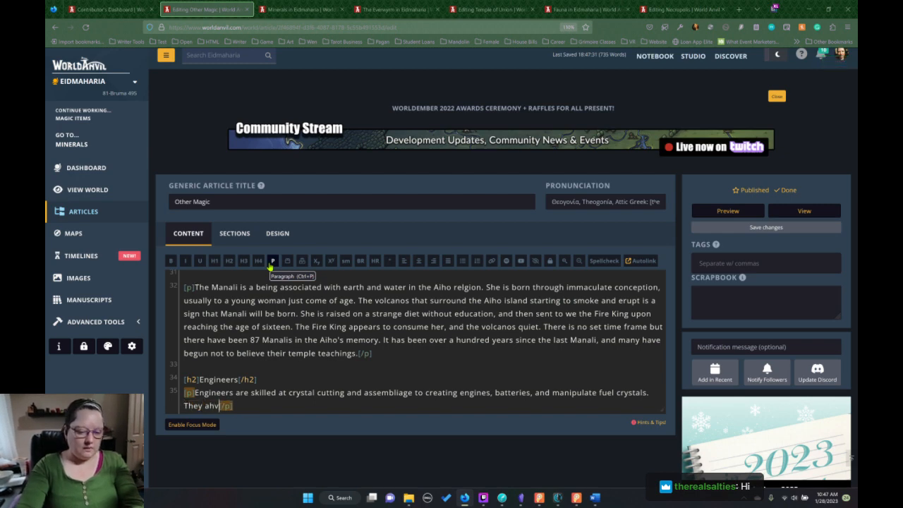
text(have a)
text(n aiffn)
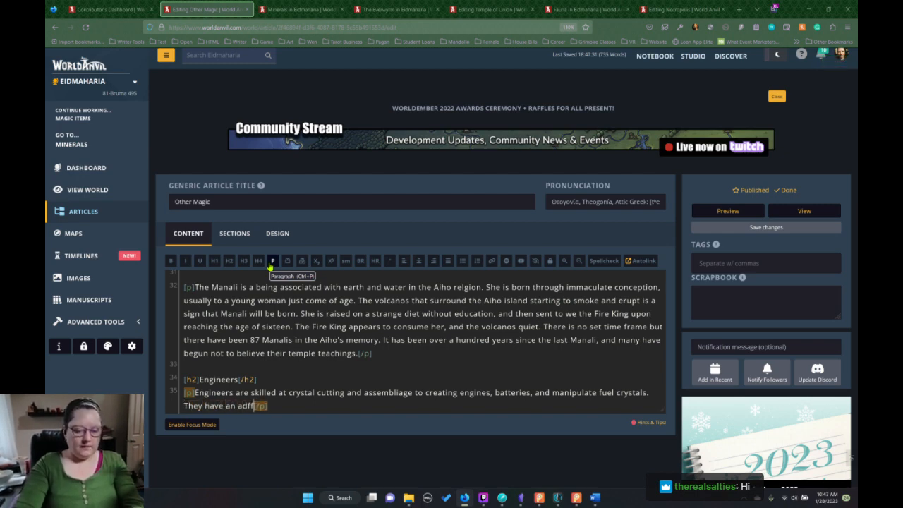
key(BackSpace)
key(BackSpace)
key(BackSpace)
key(BackSpace)
text(ffinity to th)
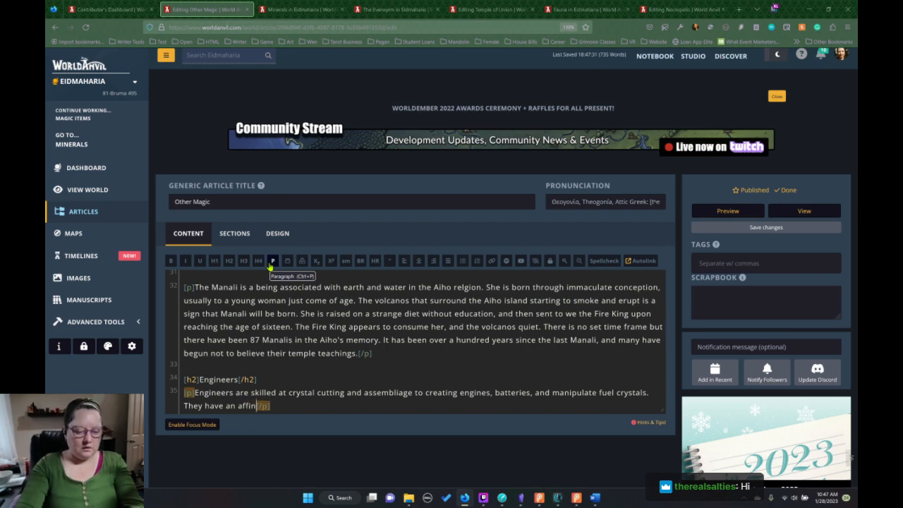
text(se c)
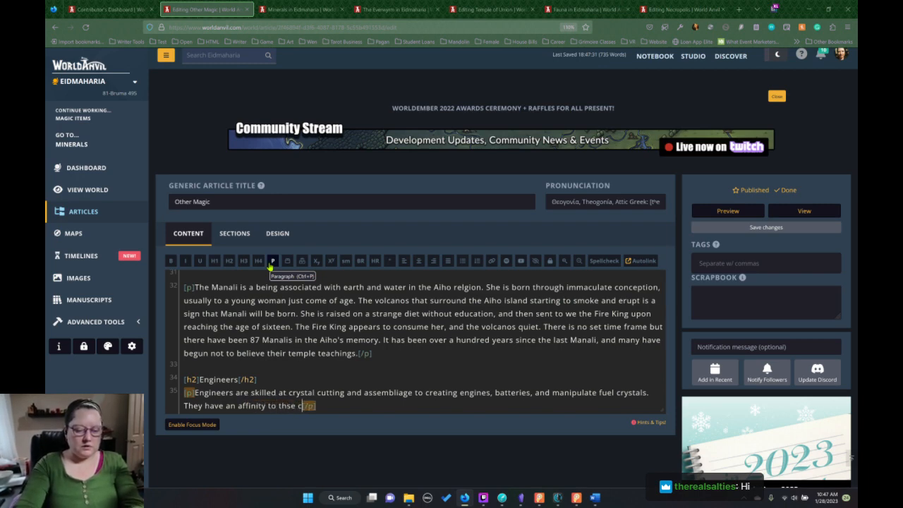
key(BackSpace)
key(BackSpace)
key(BackSpace)
text(ese crystal)
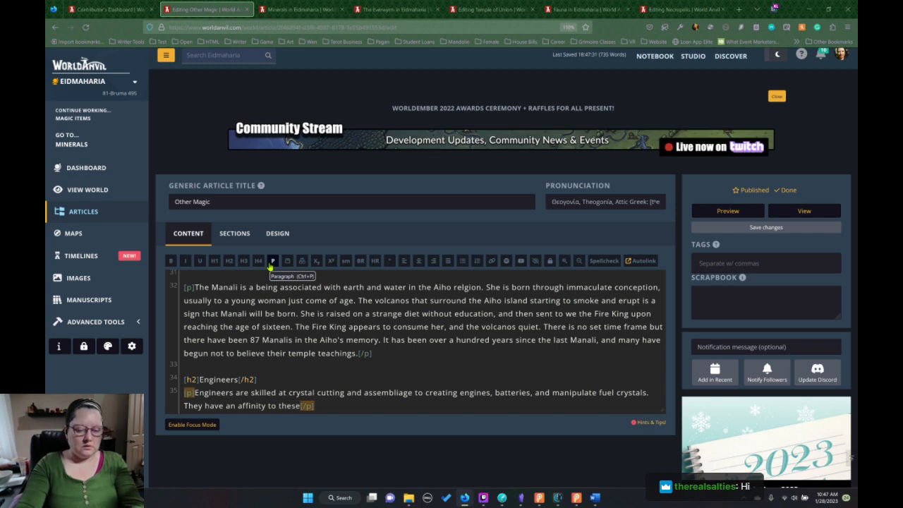
text(. Whi)
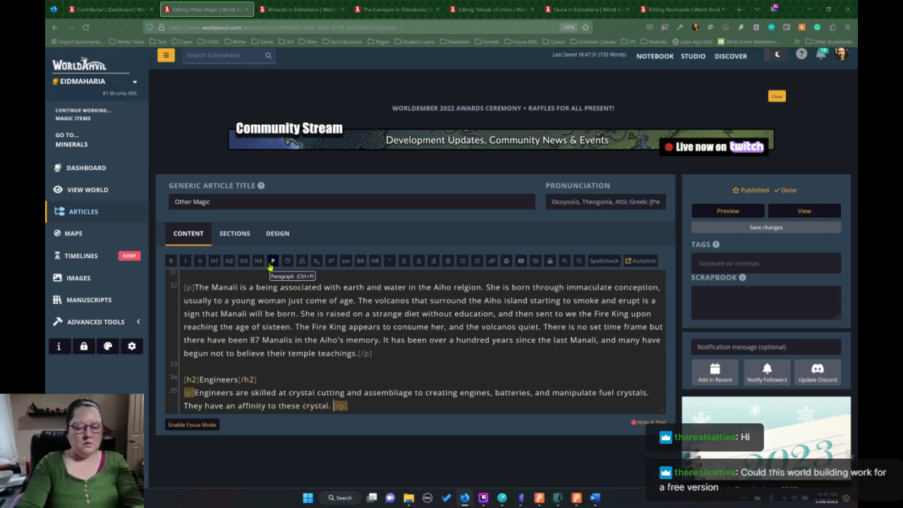
text(le this is a type o)
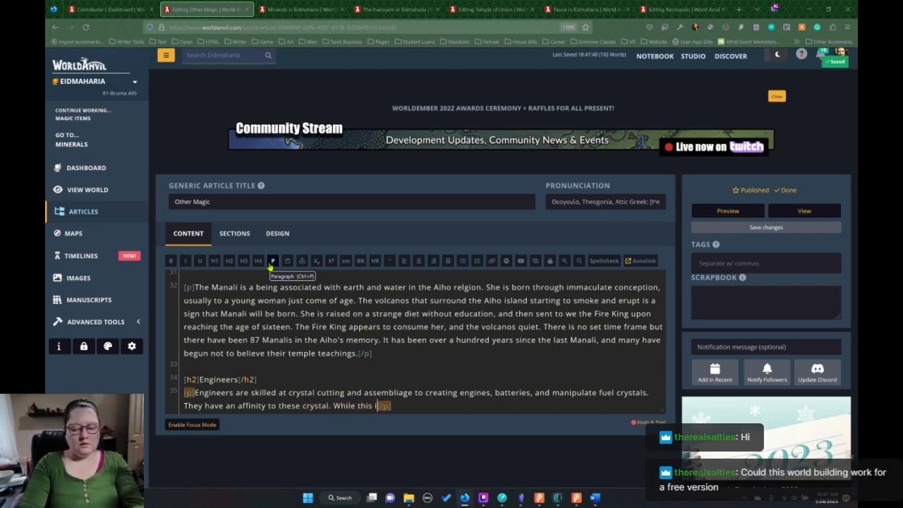
text(f magic)
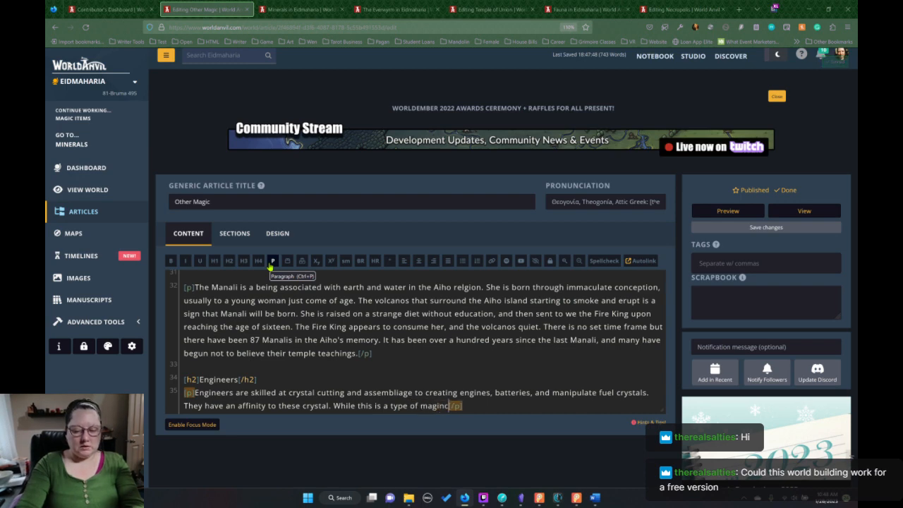
text( an)
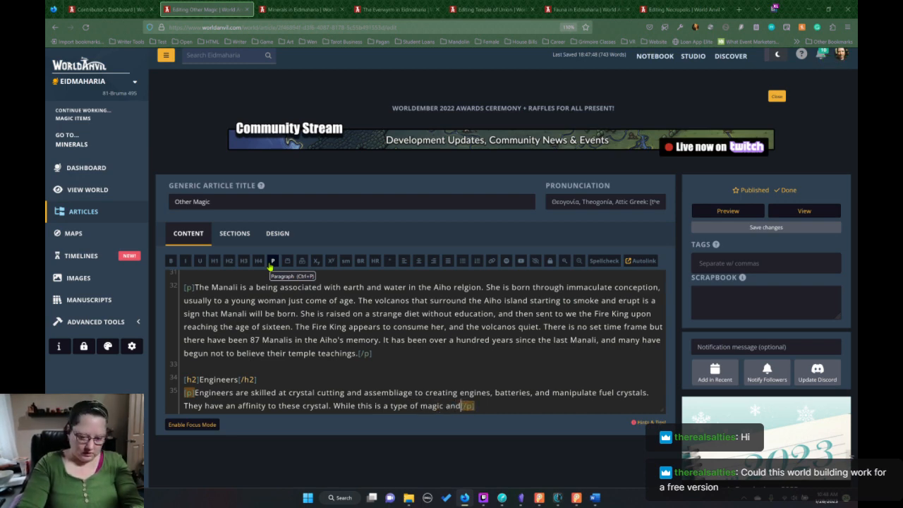
text(d)
Close the affinity sentence with a period and begin another reading "While this is a type of magic".
key(BackSpace)
key(BackSpace)
key(BackSpace)
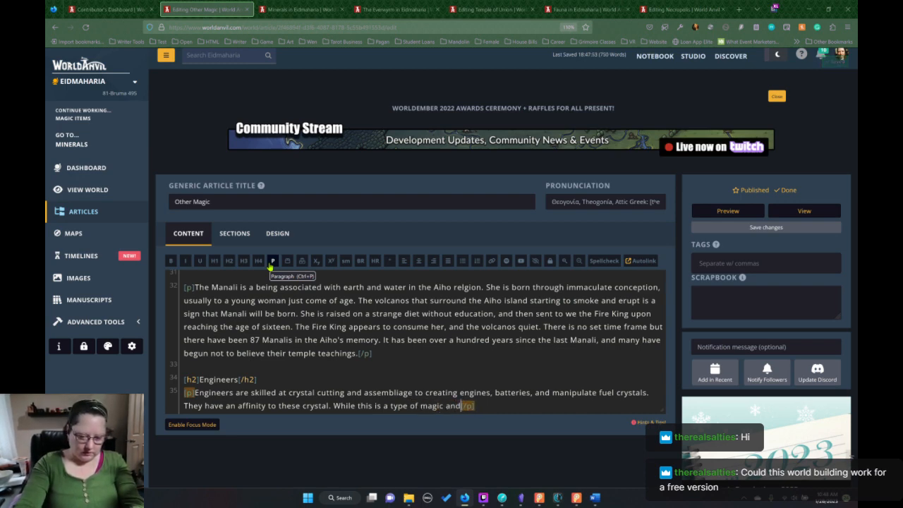
Continue the type-of-magic sentence in the Engineers paragraph with "many do not view it that way".
text(may)
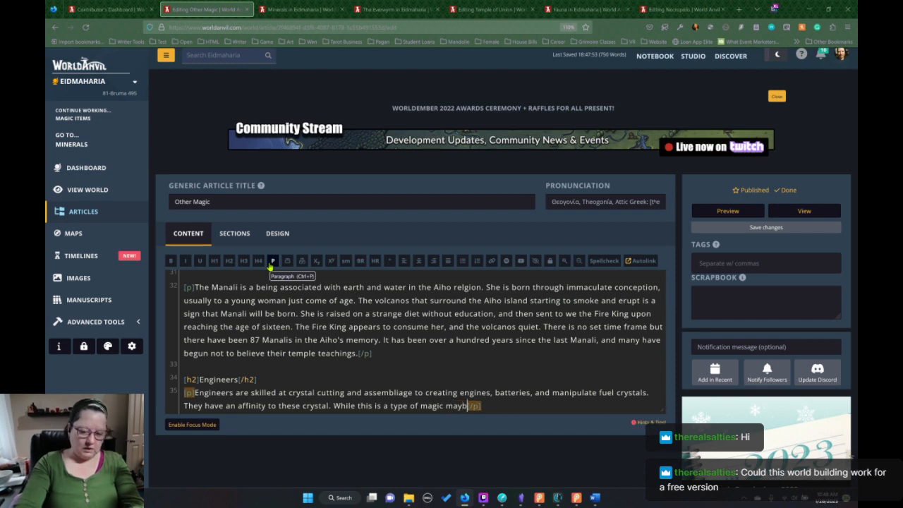
text(b)
key(BackSpace)
key(BackSpace)
text(ny do n)
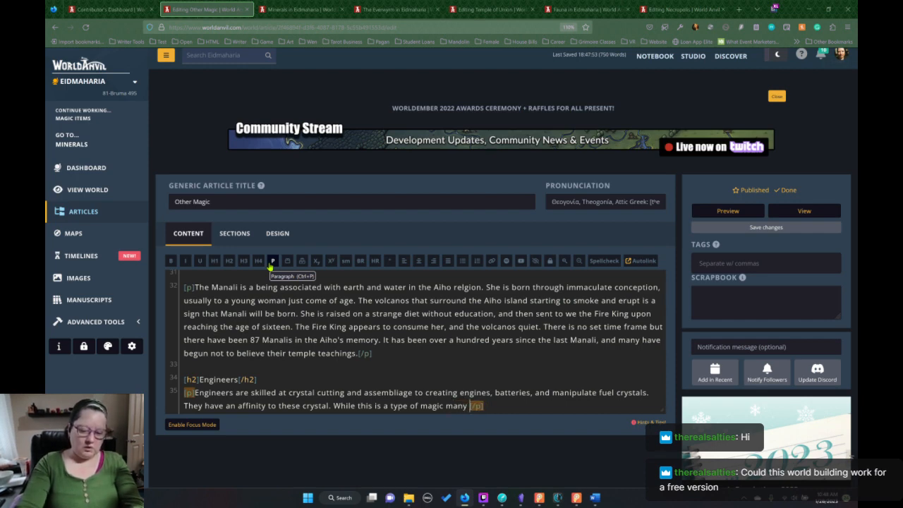
text(ot view it that way)
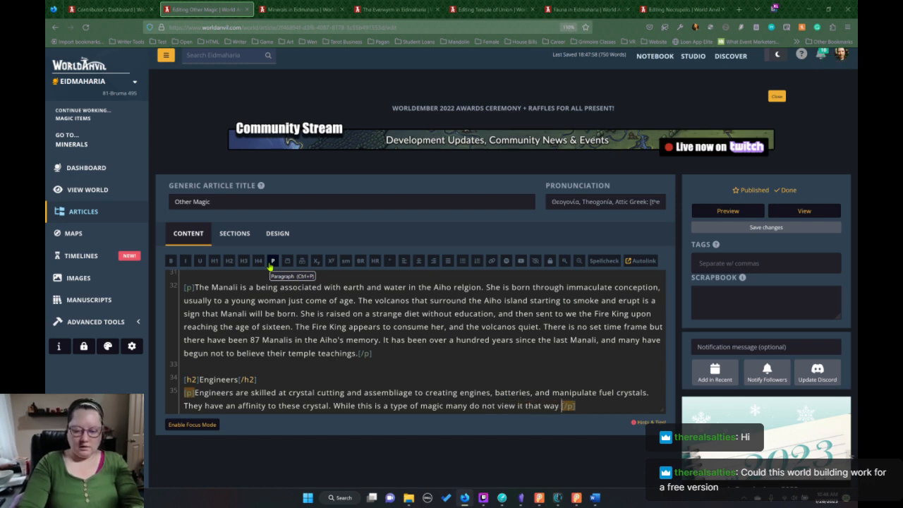
key(BackSpace)
End the sentence with a period and start a new one reading "This allows countries like Bentaurus to".
text(. This allw)
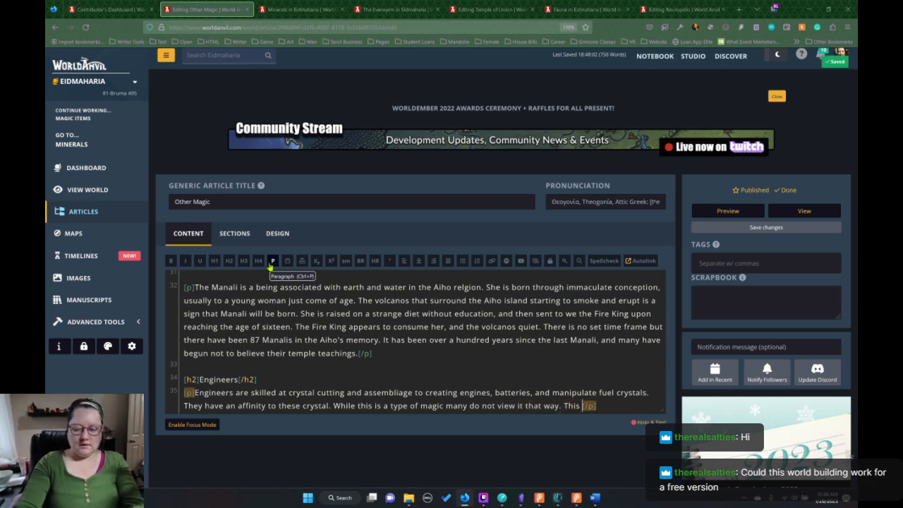
key(BackSpace)
text(ows c)
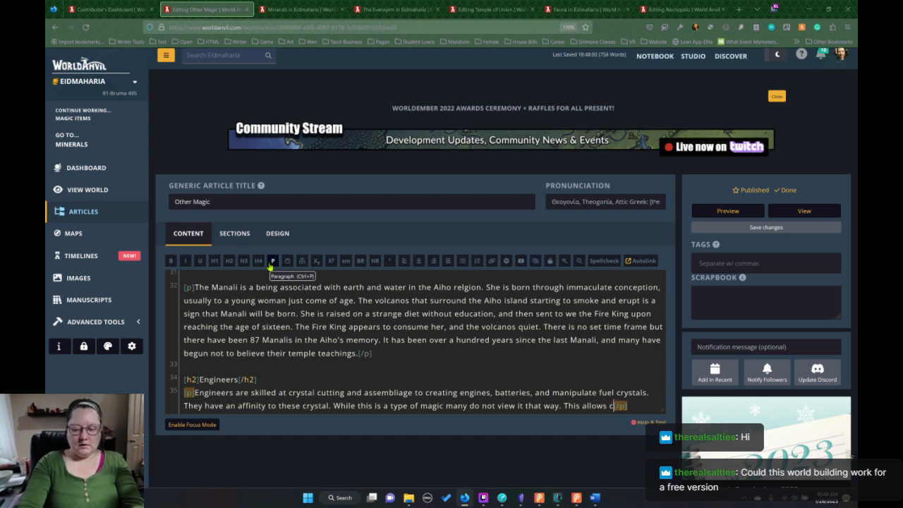
text(ountries like Bent)
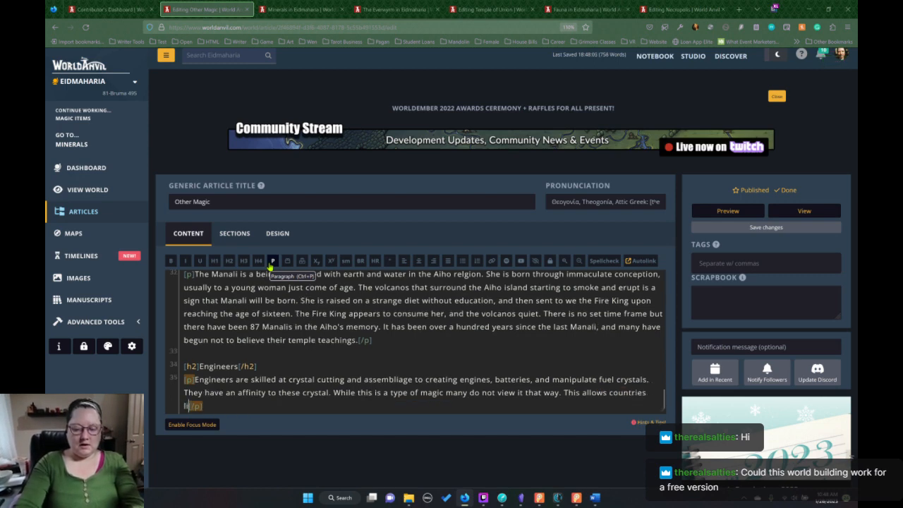
text(ua)
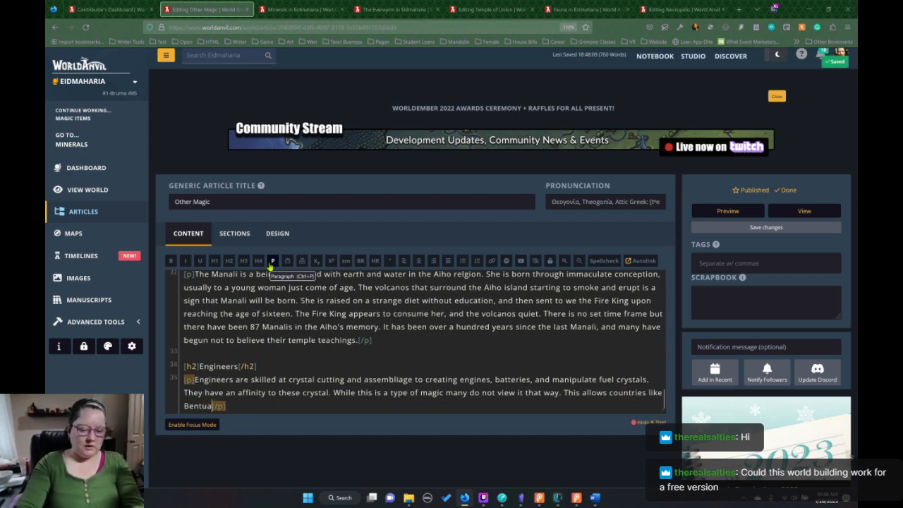
text(urus to )
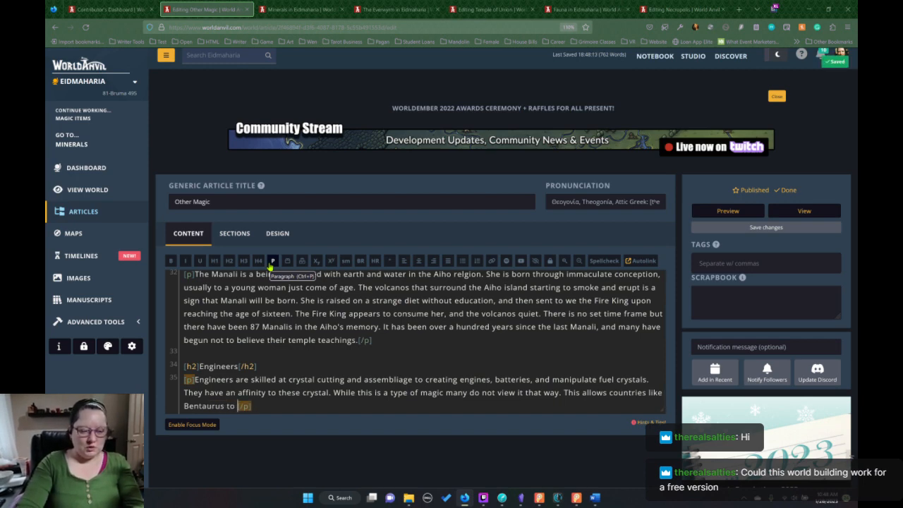
text(keep en)
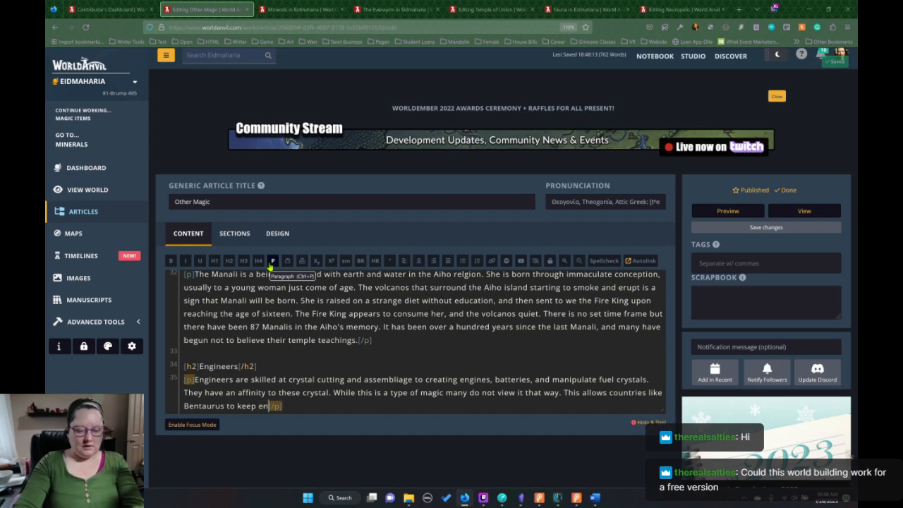
text(ginners)
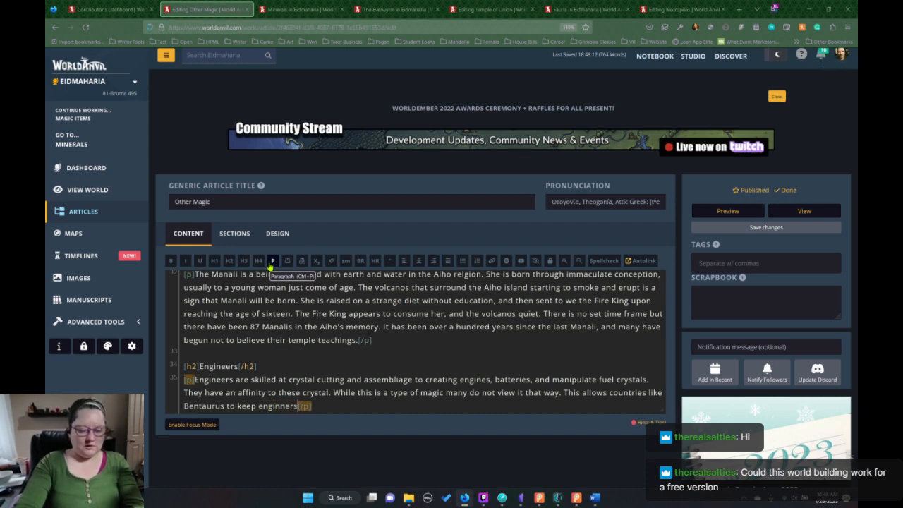
Continue the Bentaurus sentence in the Engineers paragraph with "keep engineers around even though".
key(BackSpace)
key(BackSpace)
text(eers aroun)
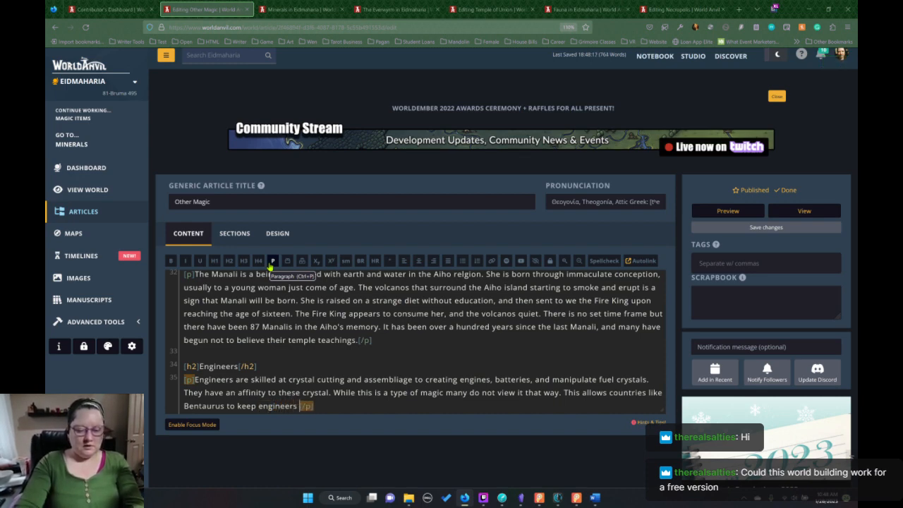
text(d even thoug)
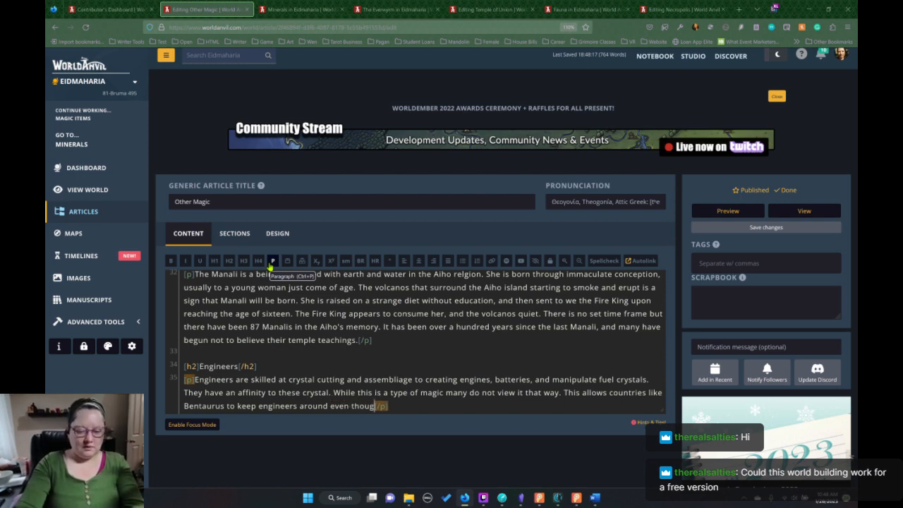
text(h)
text(t)
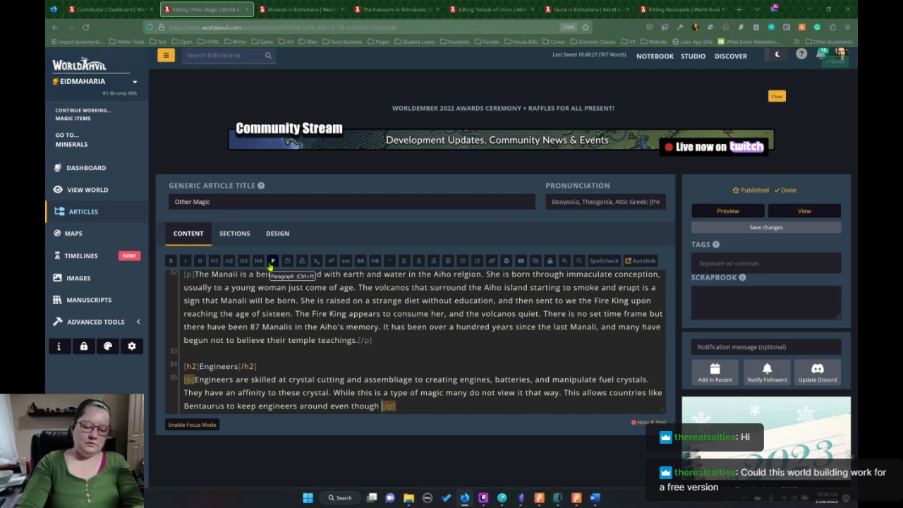
text(n)
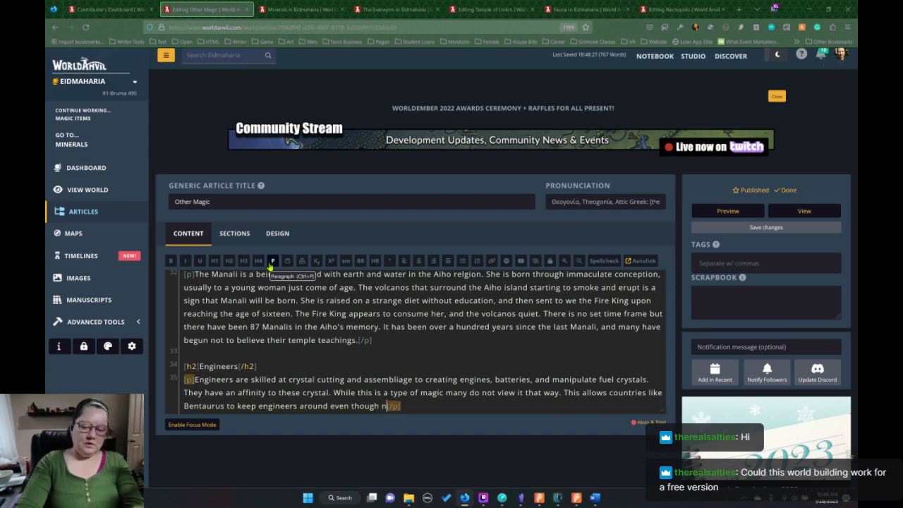
text(on-dram)
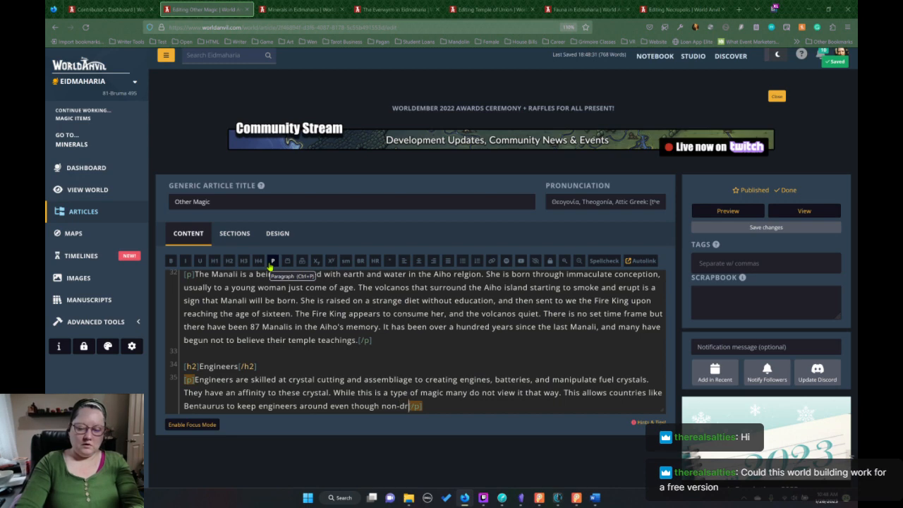
key(BackSpace)
key(BackSpace)
key(BackSpace)
key(BackSpace)
key(BackSpace)
key(BackSpace)
key(BackSpace)
key(BackSpace)
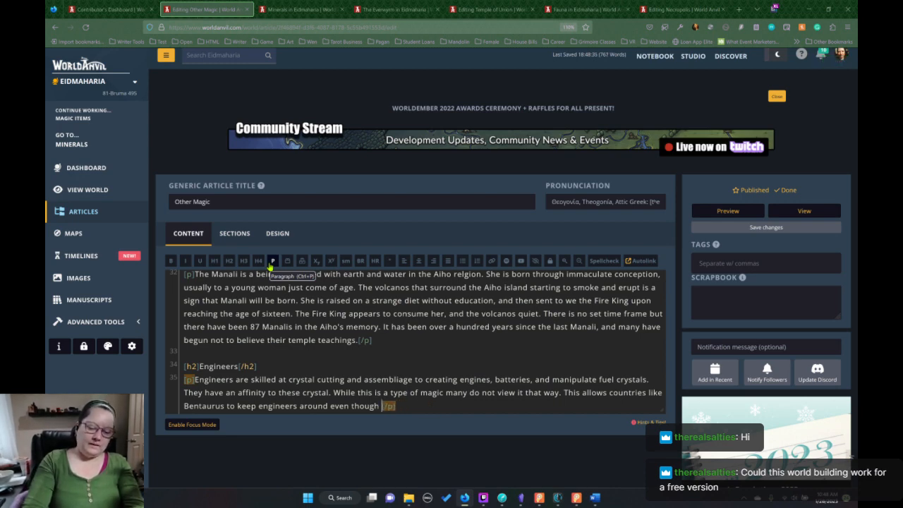
Finish the Bentaurus sentence with "it is outside their rules of allowed magics.".
text(it is ou)
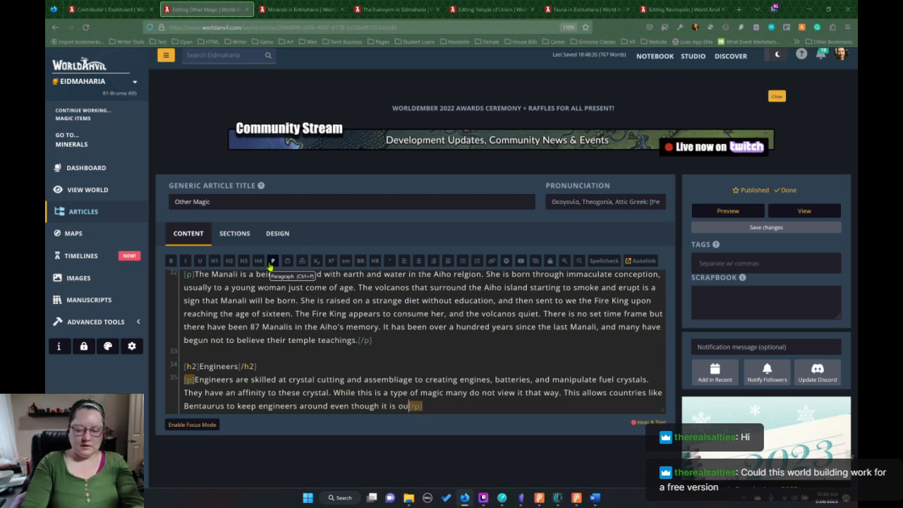
text(tside thei)
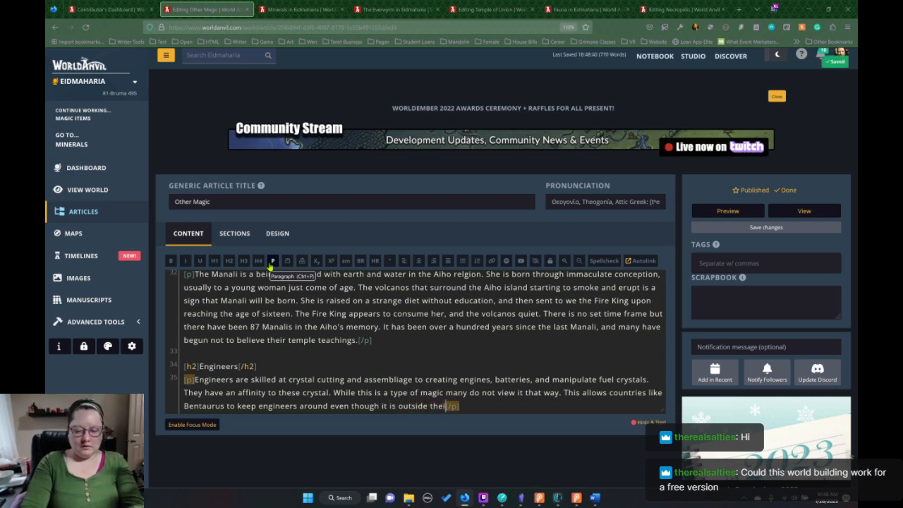
text(r rules of)
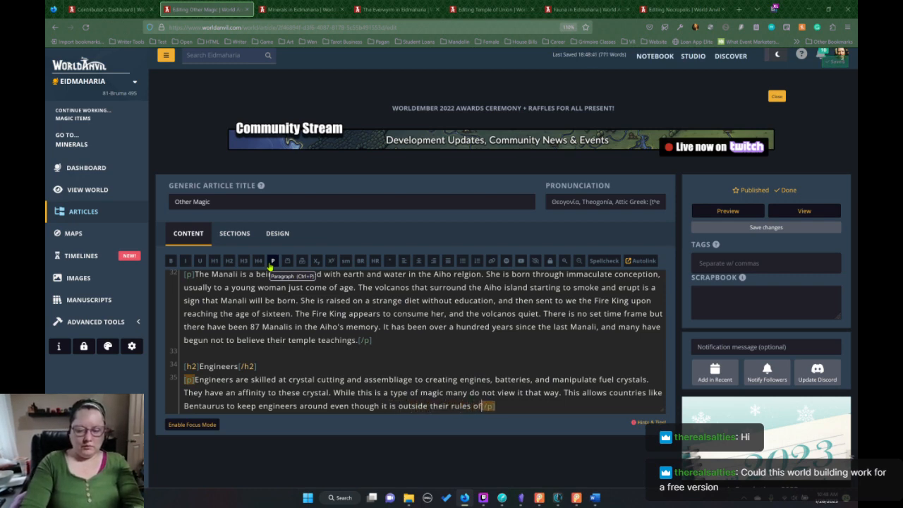
text( al)
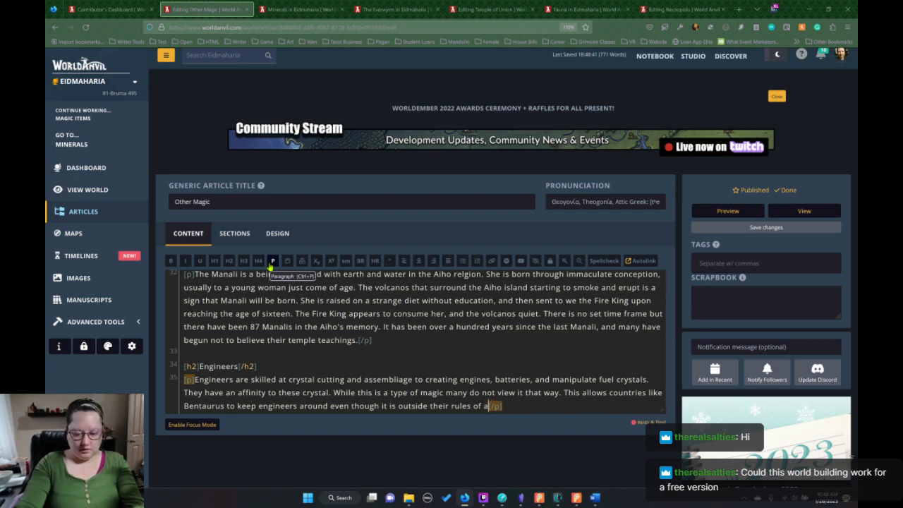
text(llowed mag)
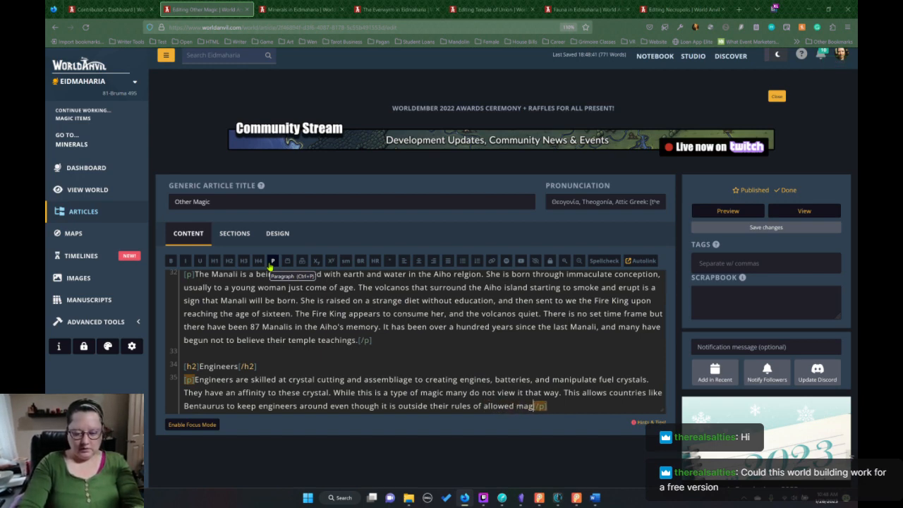
text(ics.)
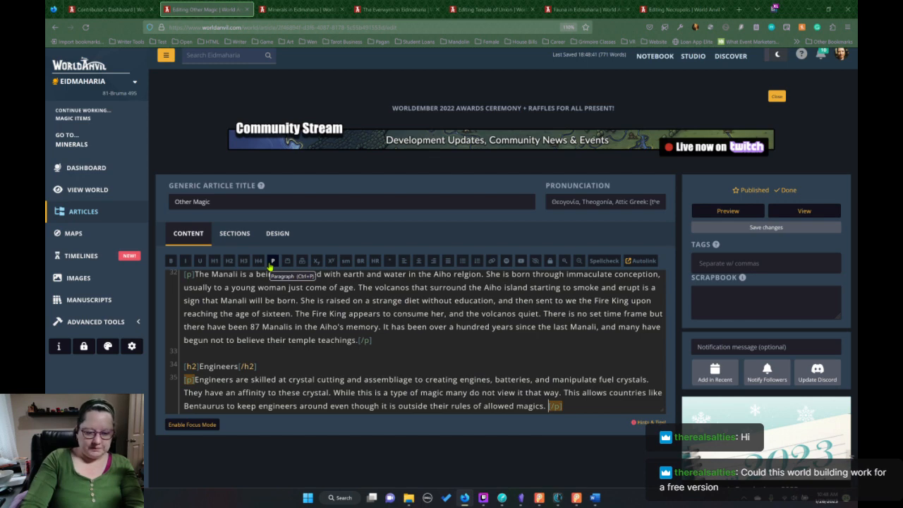
key(BackSpace)
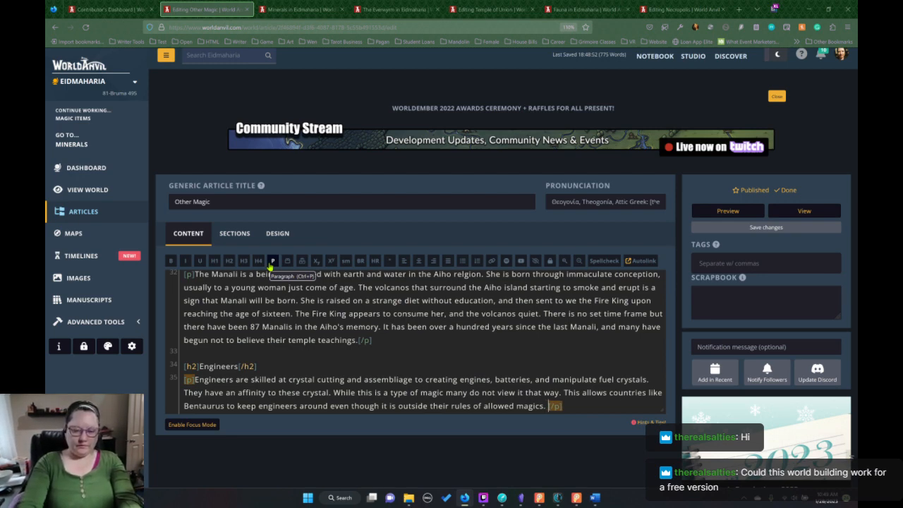
Begin another sentence at the end of the Engineers paragraph reading "Engineers are considered".
text(Eginn)
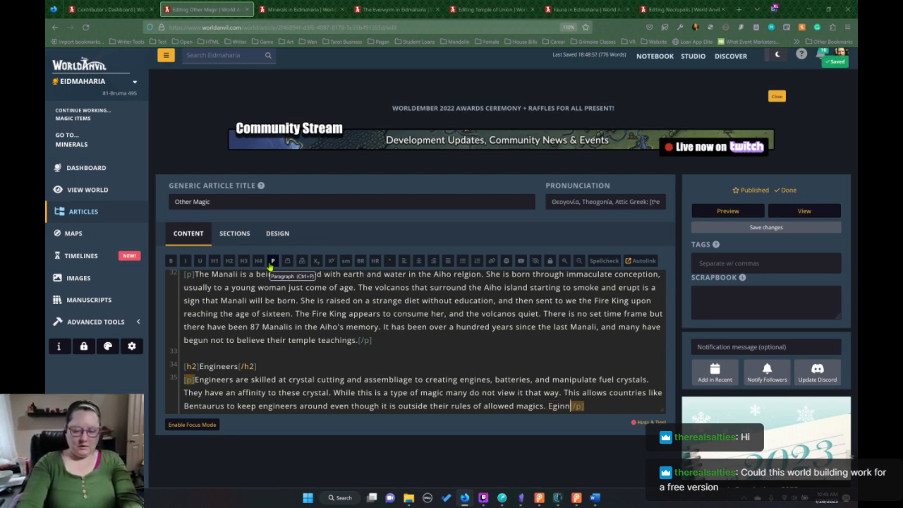
key(BackSpace)
key(BackSpace)
text(ng)
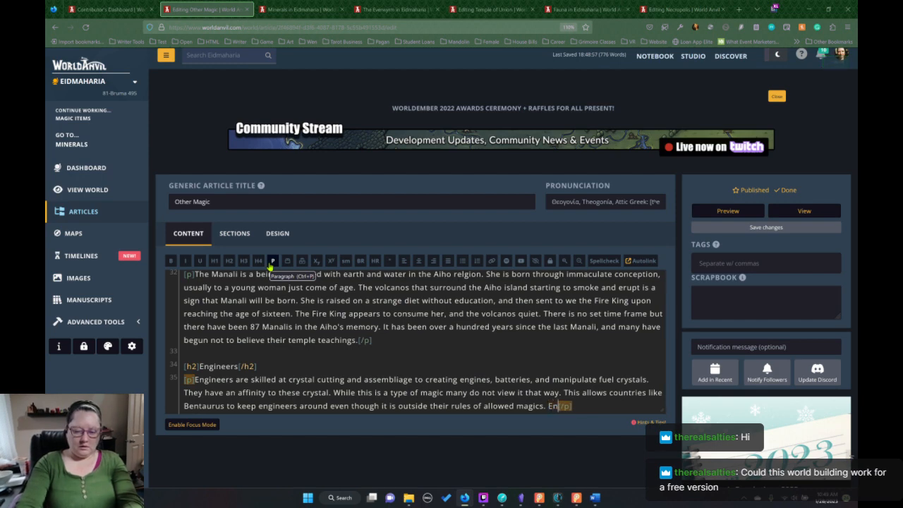
text(ineers ar)
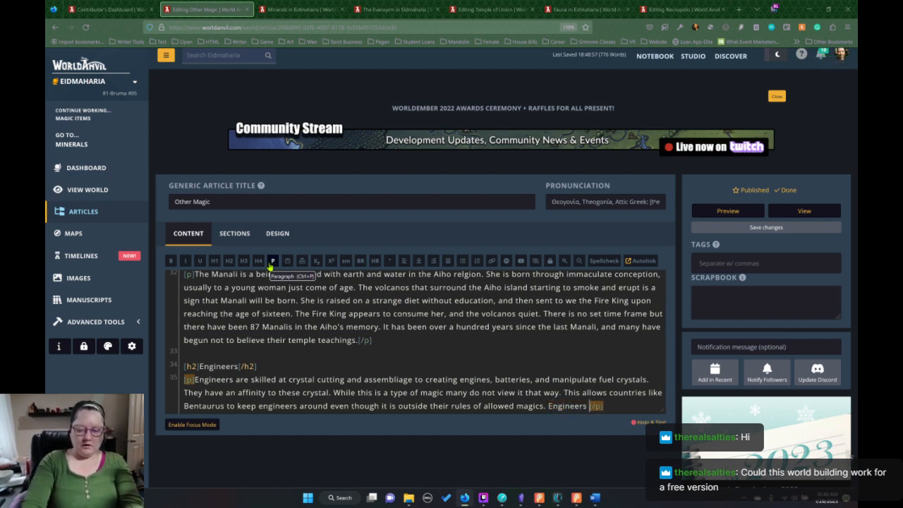
text(e )
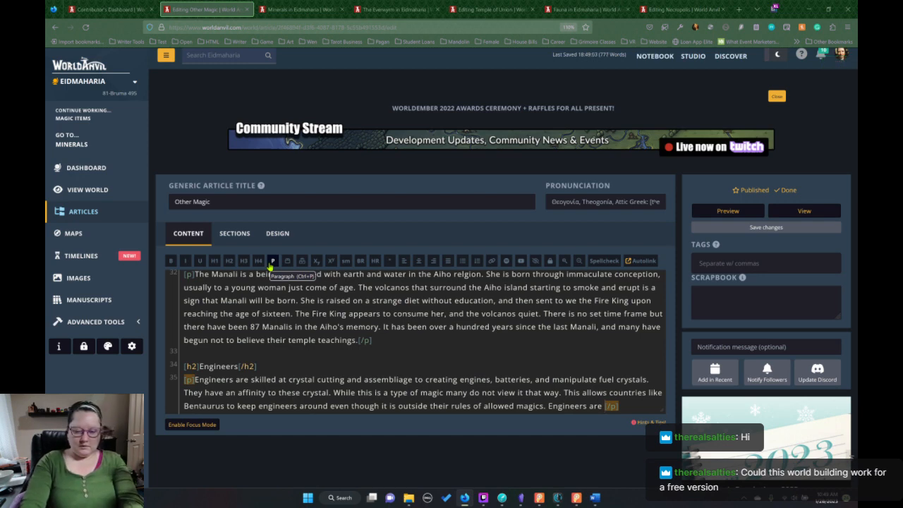
text(considere)
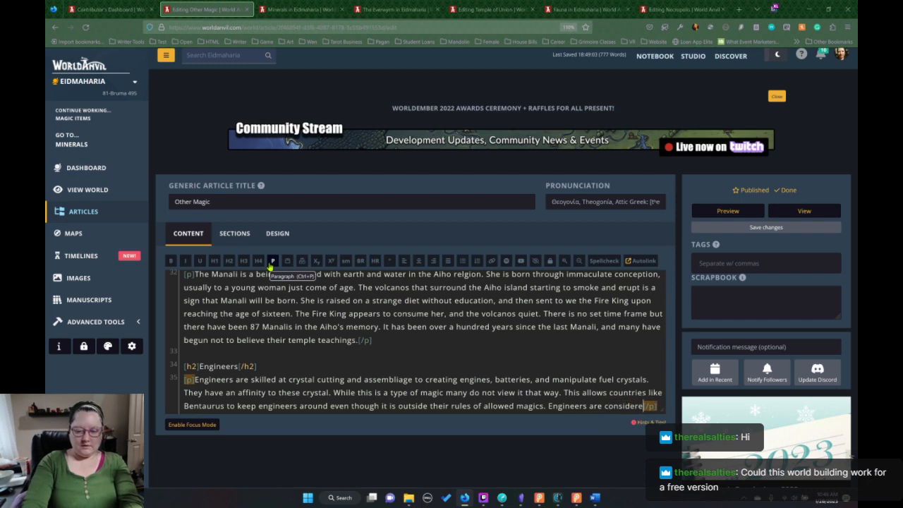
text(d)
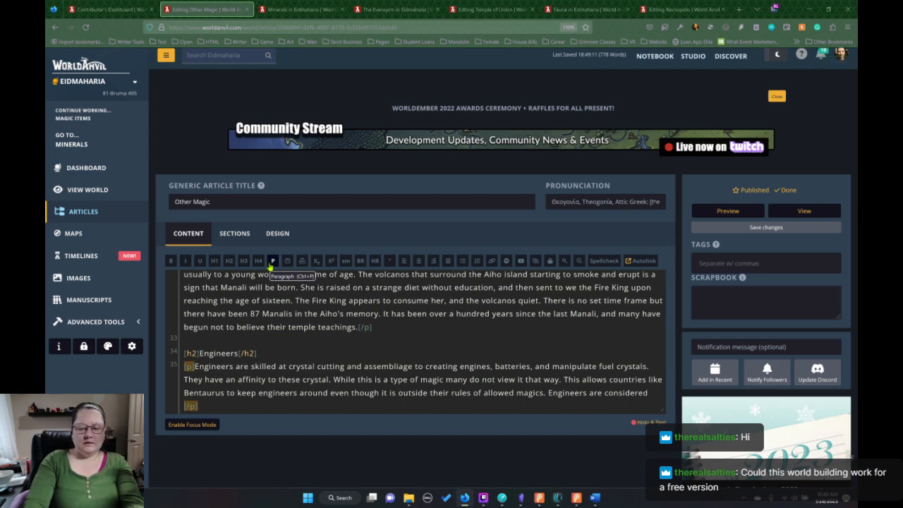
Continue the new Engineers sentence with "a precious resource".
text(a prec)
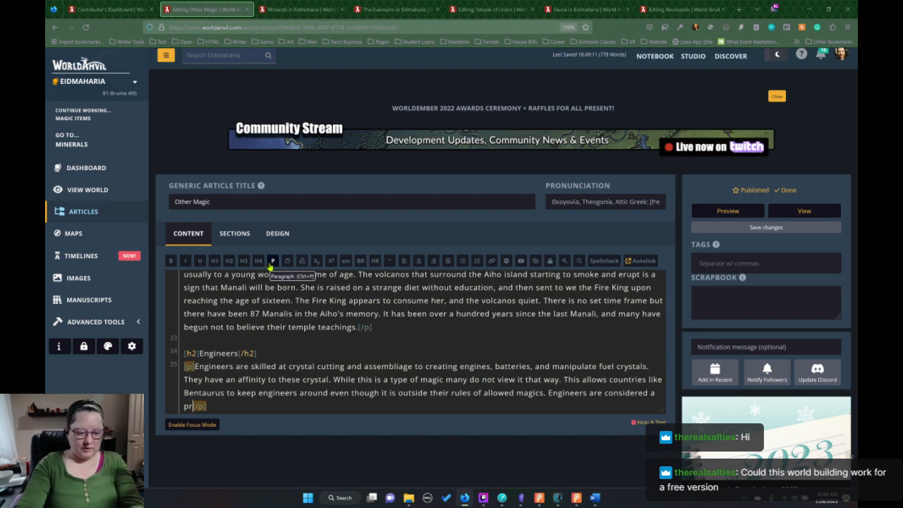
text(ious )
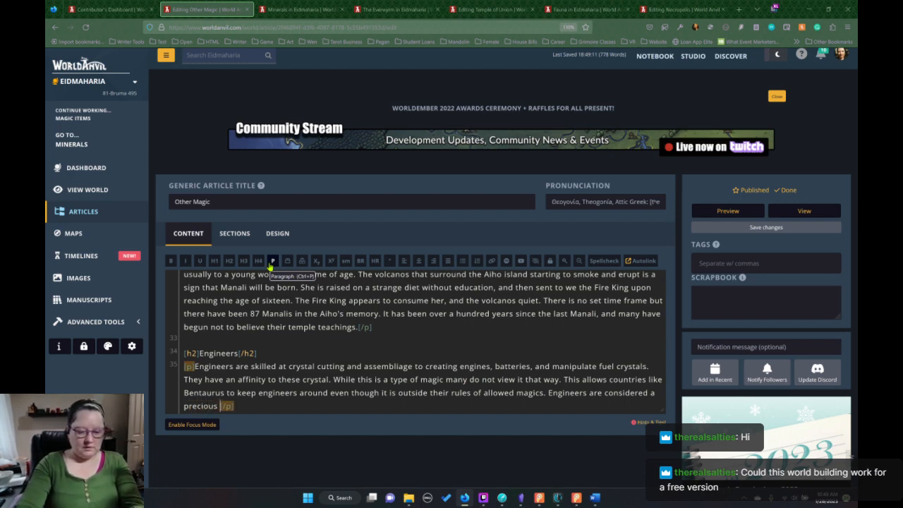
text(resoruc)
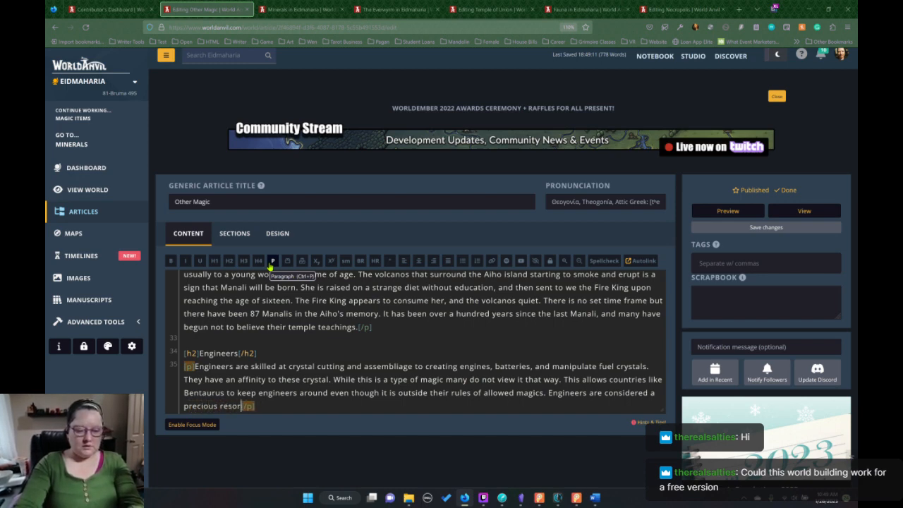
key(BackSpace)
key(BackSpace)
key(BackSpace)
text(urce a)
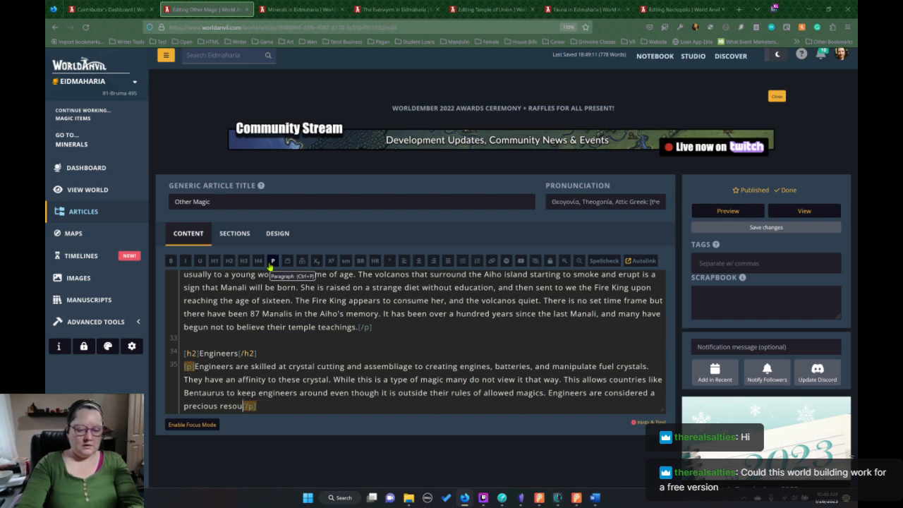
text(nd keeping them )
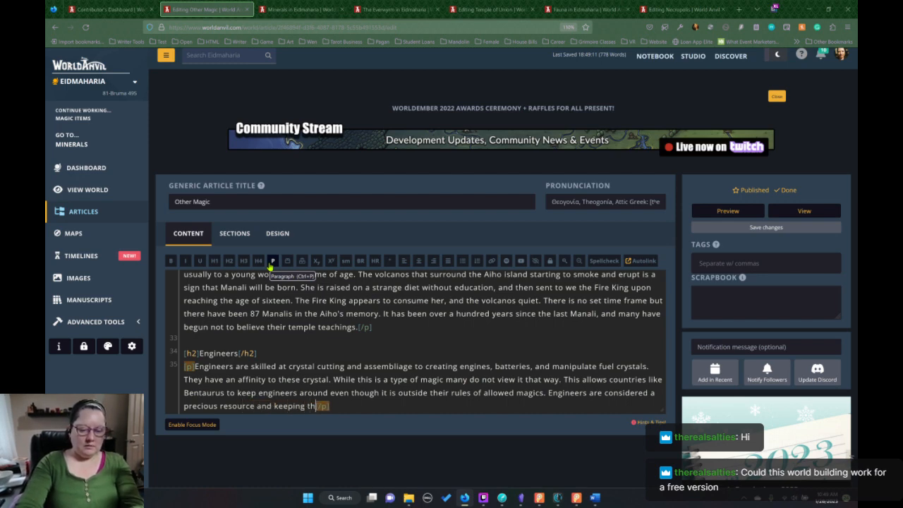
text(in your countr)
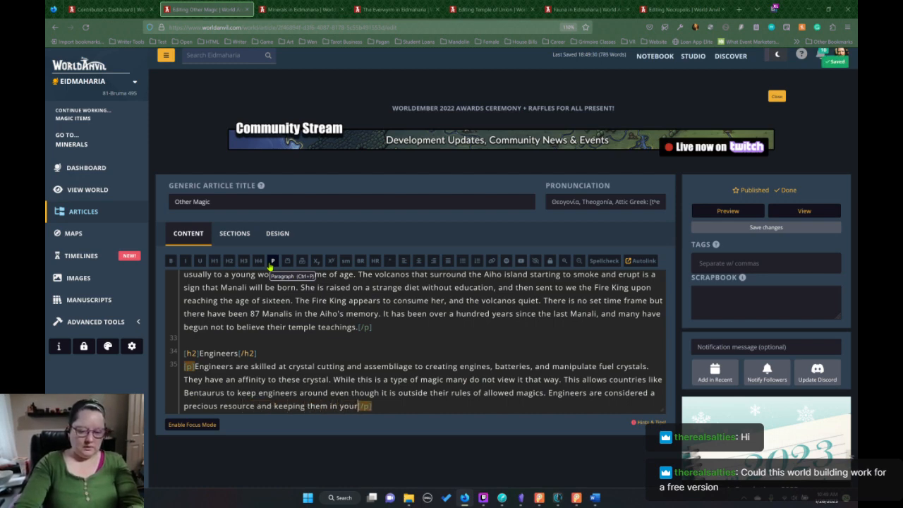
text(y can )
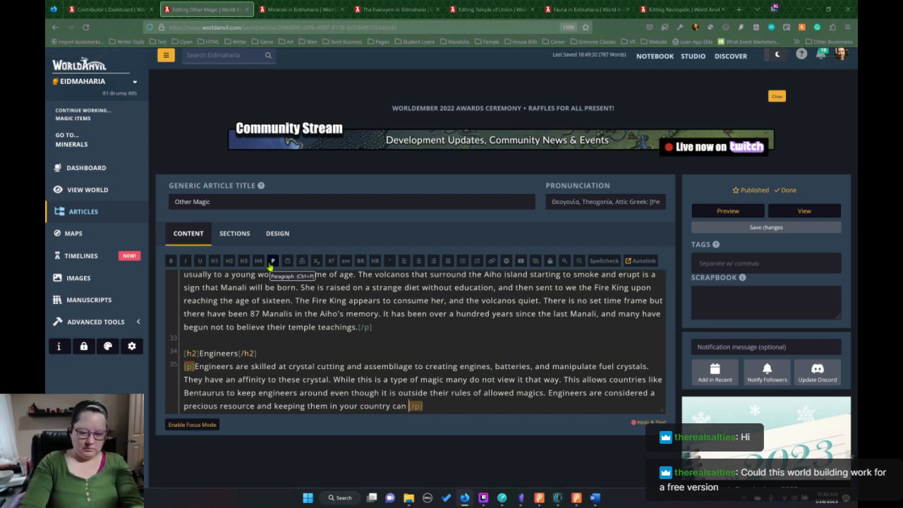
text(mean the differ)
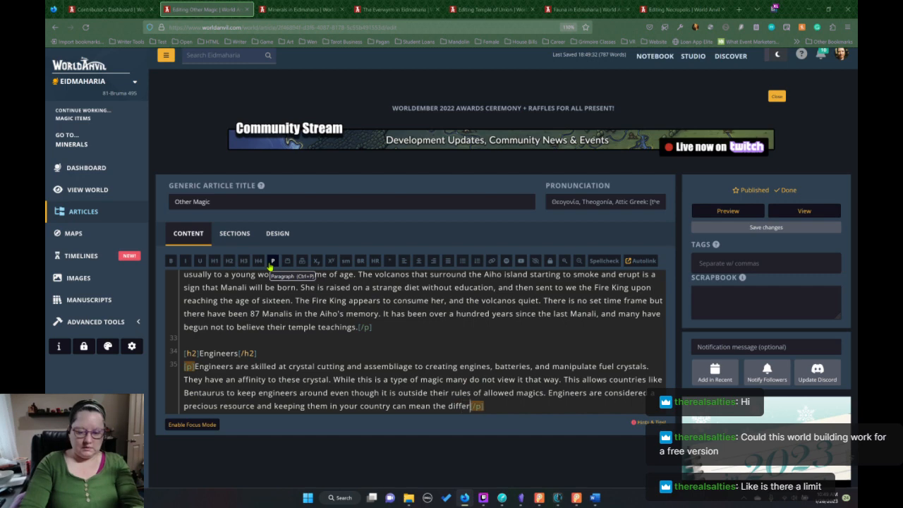
text(ence in te)
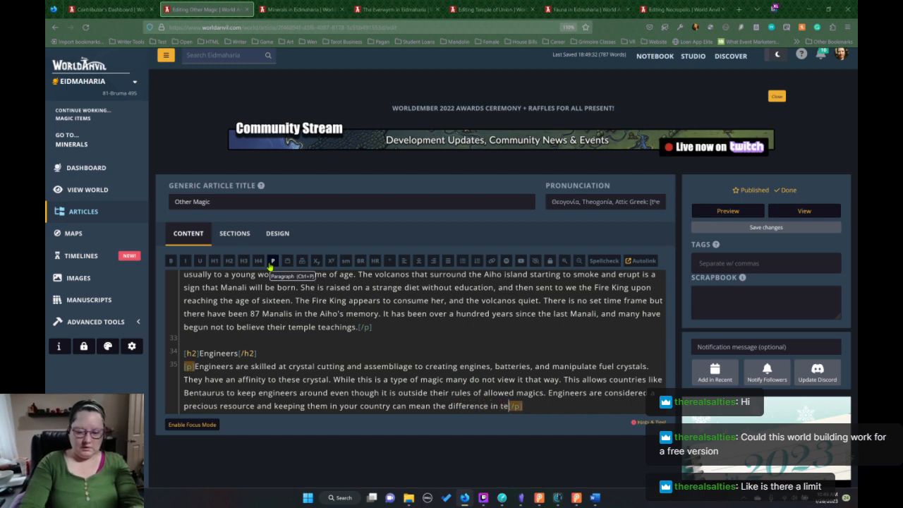
text(ch)
text(nology)
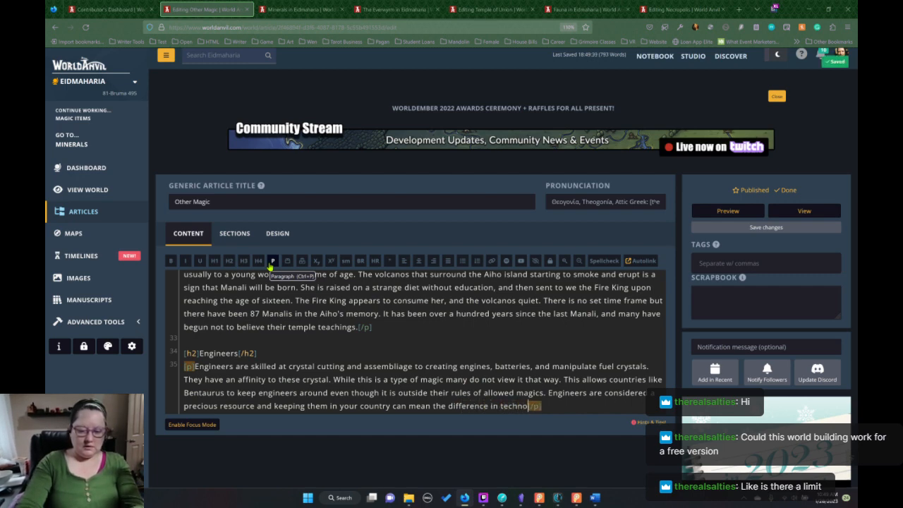
text(.)
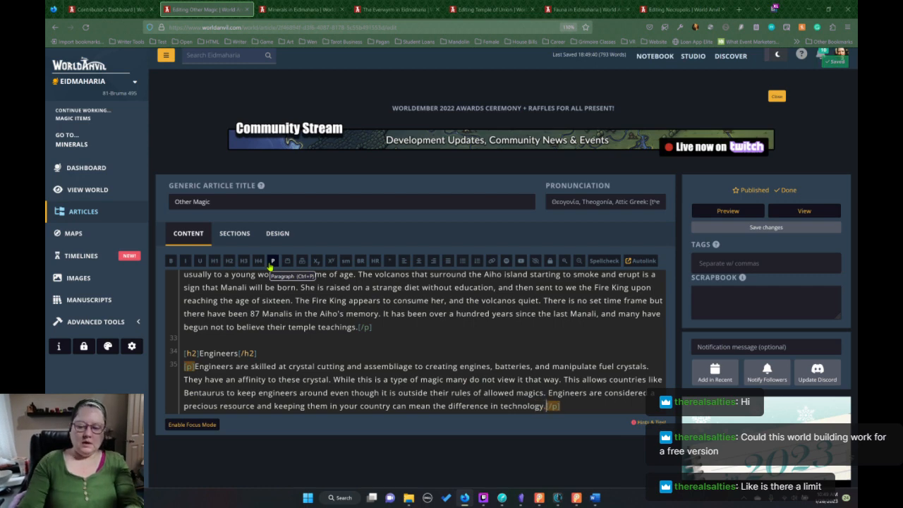
Save the Other Magic article and select the whole Engineers section, including its heading and paragraph.
click(810, 230)
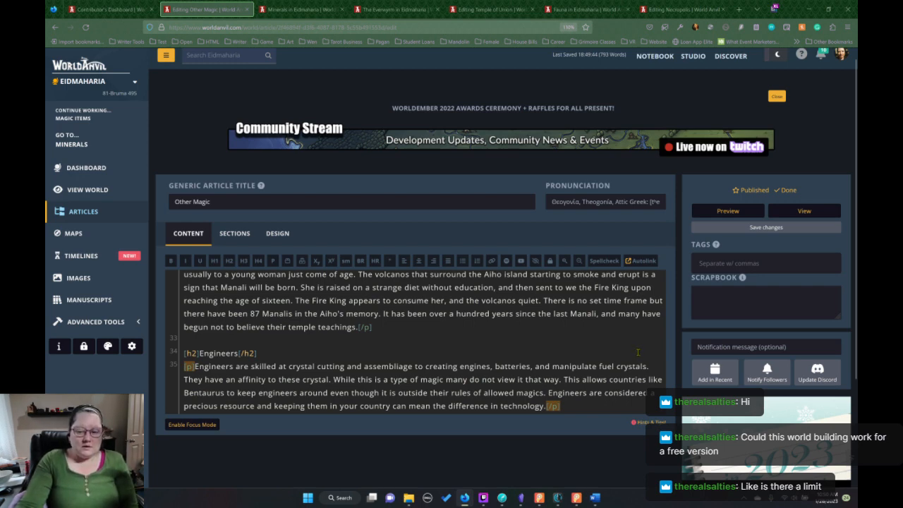
click(572, 405)
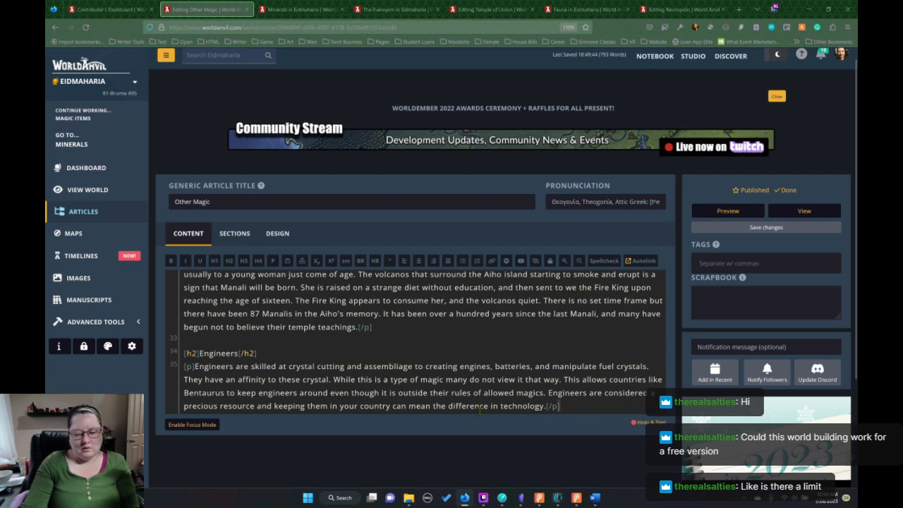
drag(557, 407, 343, 333)
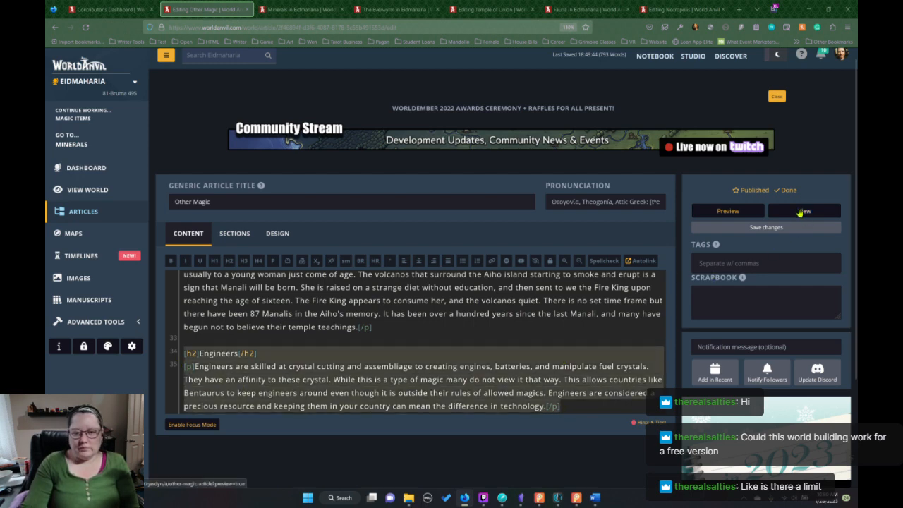
Open the published view of the Other Magic article and copy its Engineers heading and paragraph.
click(800, 212)
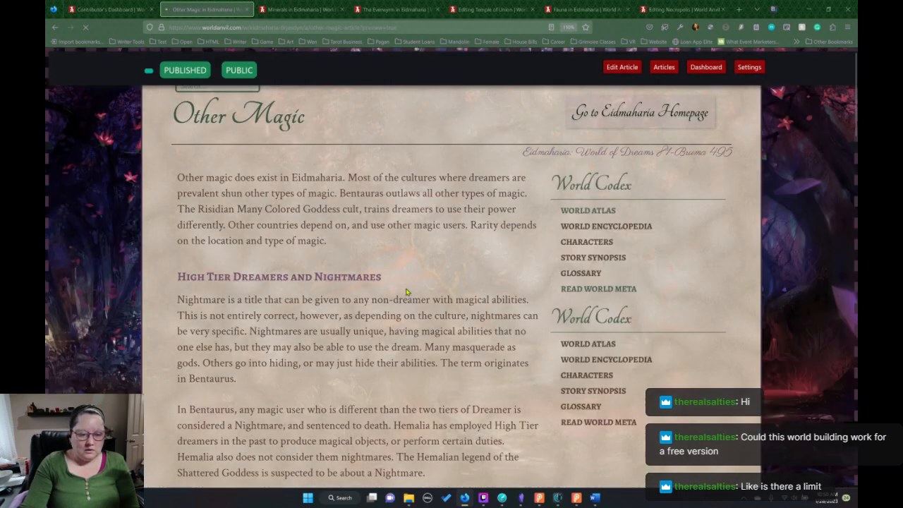
scroll(413, 286, down, 5)
scroll(413, 286, down, 15)
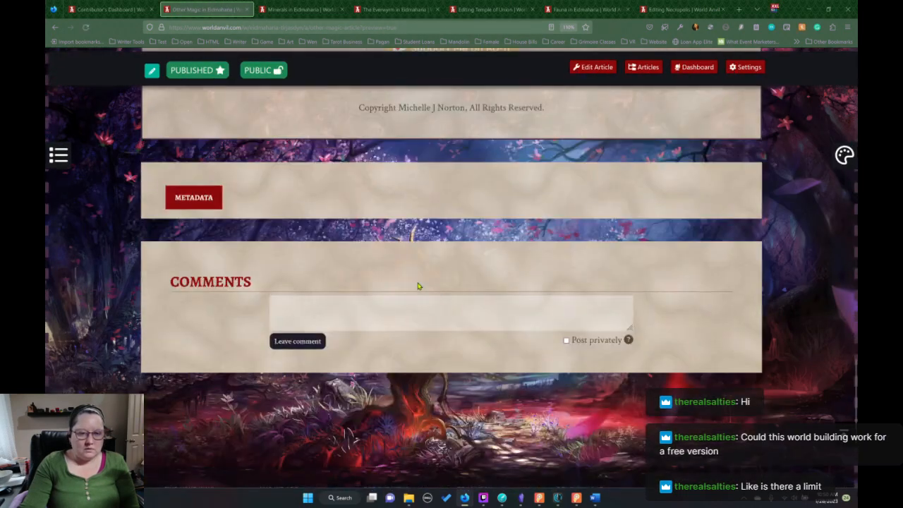
scroll(416, 283, up, 3)
scroll(414, 271, up, 2)
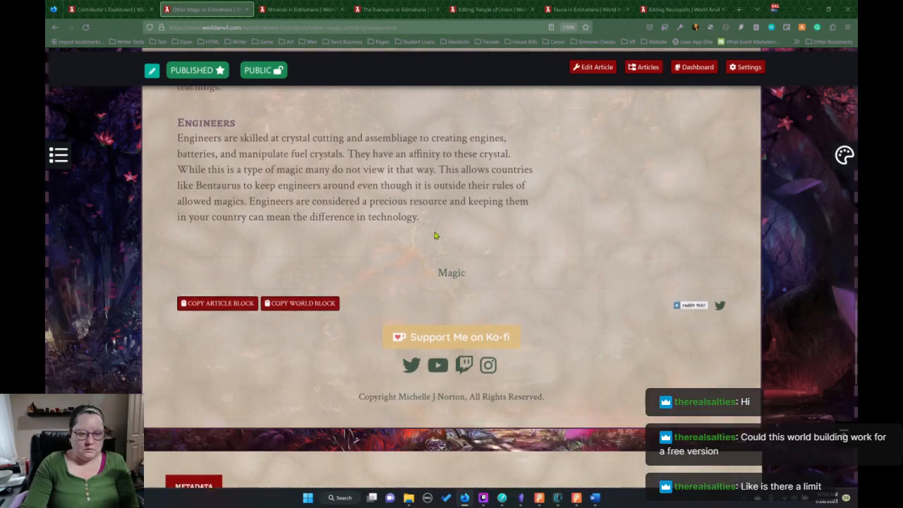
drag(422, 226, 146, 136)
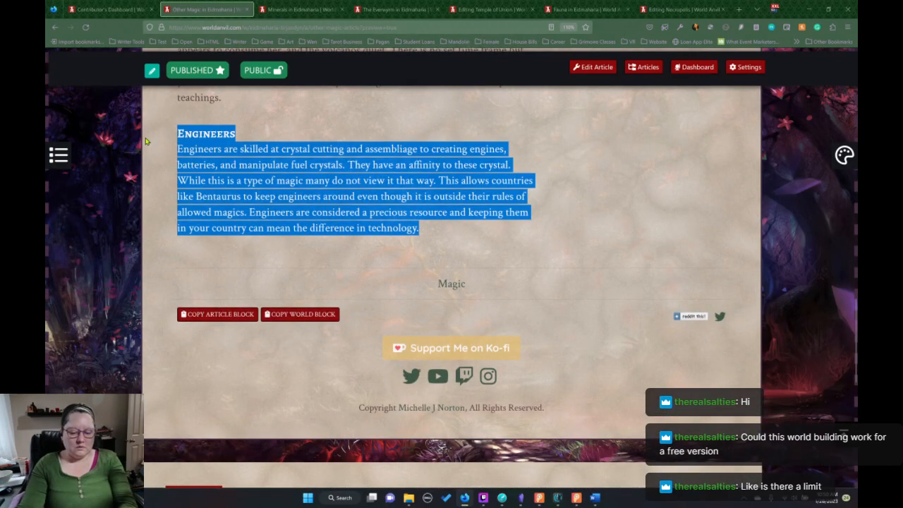
Leave the Temple of Union article editor and open the world's article list in its place.
click(395, 9)
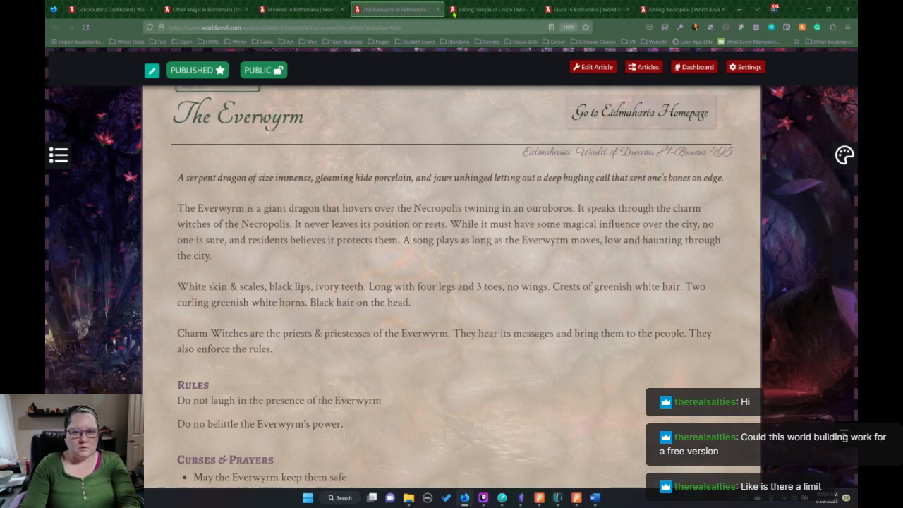
click(464, 9)
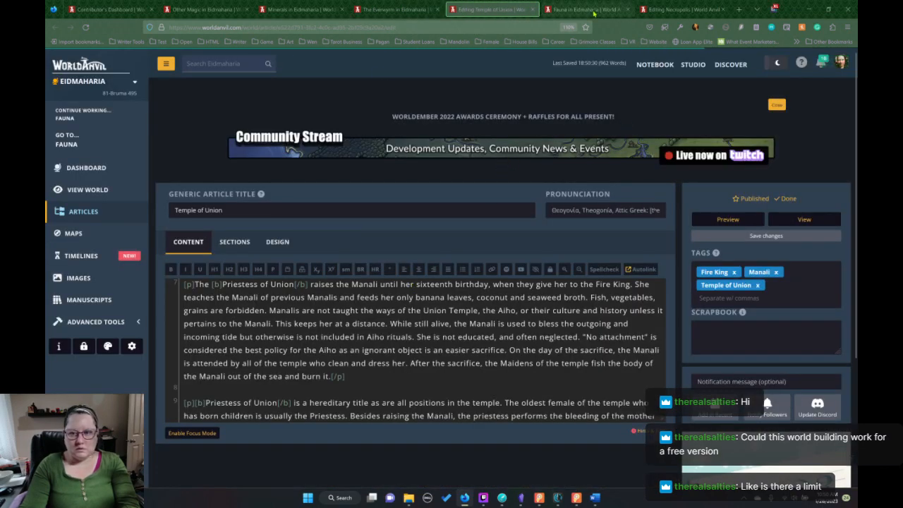
click(74, 217)
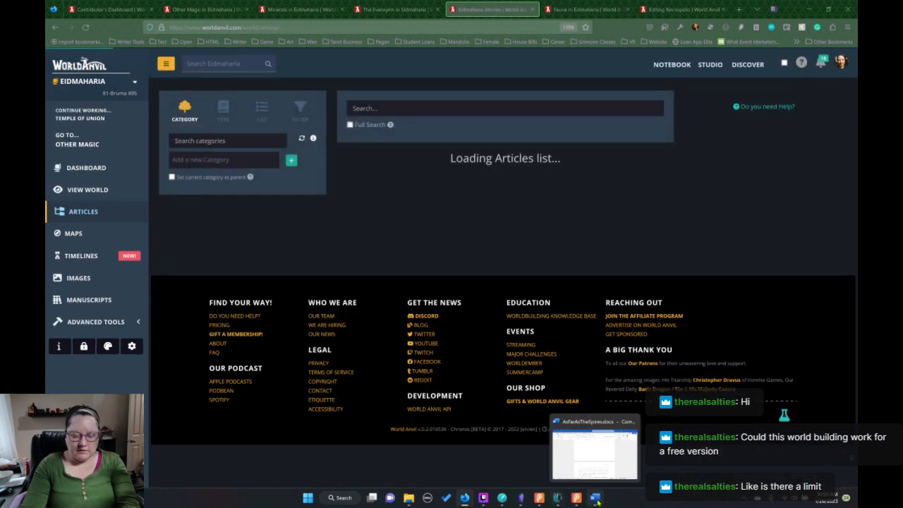
Switch to Obsidian and paste the Engineers section after The Manali paragraph in the 02.Other Magic note.
click(600, 496)
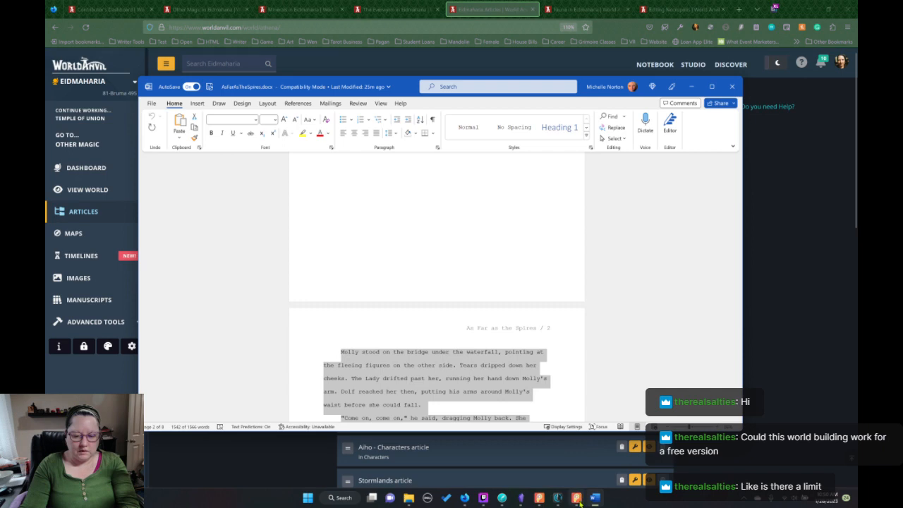
mouse_move(557, 501)
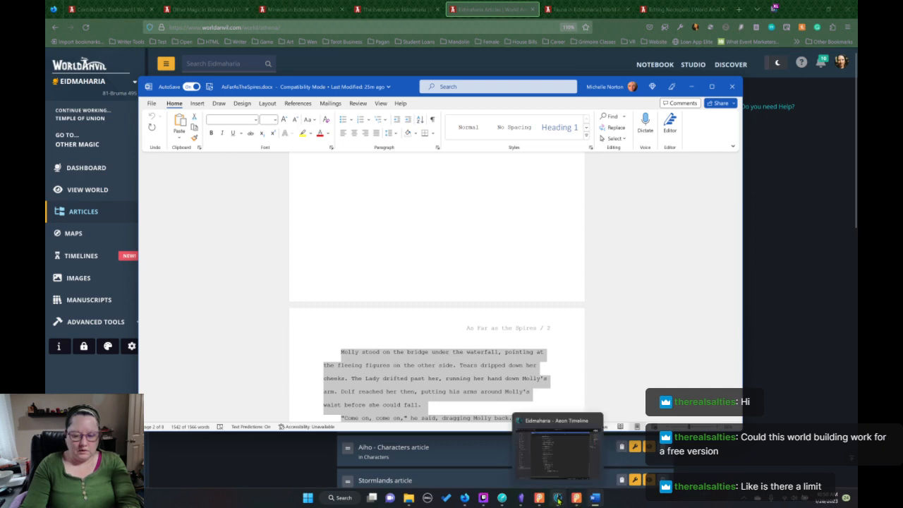
click(520, 497)
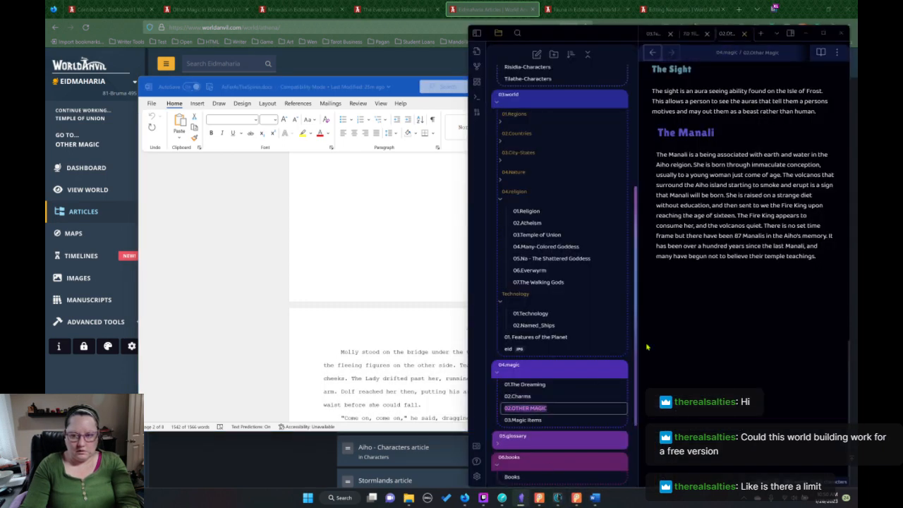
click(833, 257)
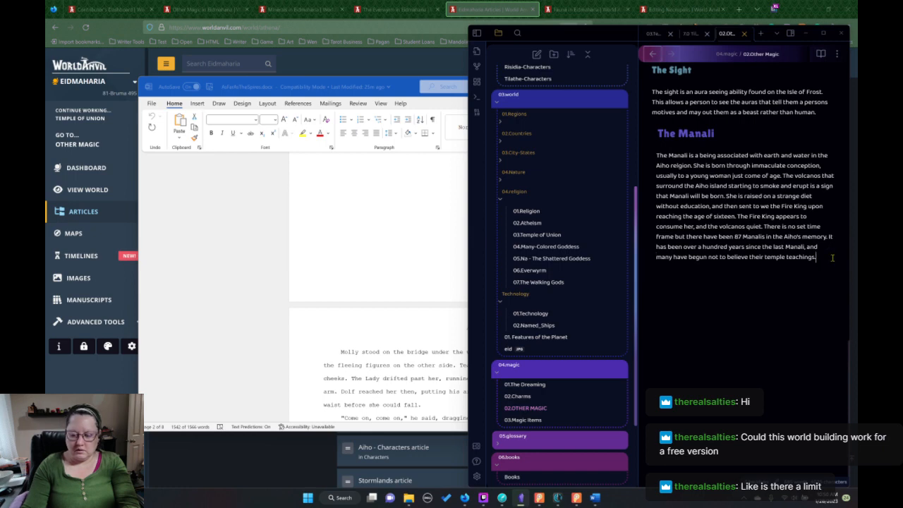
text(Engineers Engineers are skilled at crystal cutting and assemblage to creating engines, batteries, and manipulate fuel crystals. They have an affinity to these crystal. While this is a type of magic many do not view it that way. This allows countries like Bentaurus to keep engineers around even though it is outside their rules of allowed magics. Engineers are considered a precious resource and keeping them in your country can mean the difference in technology.)
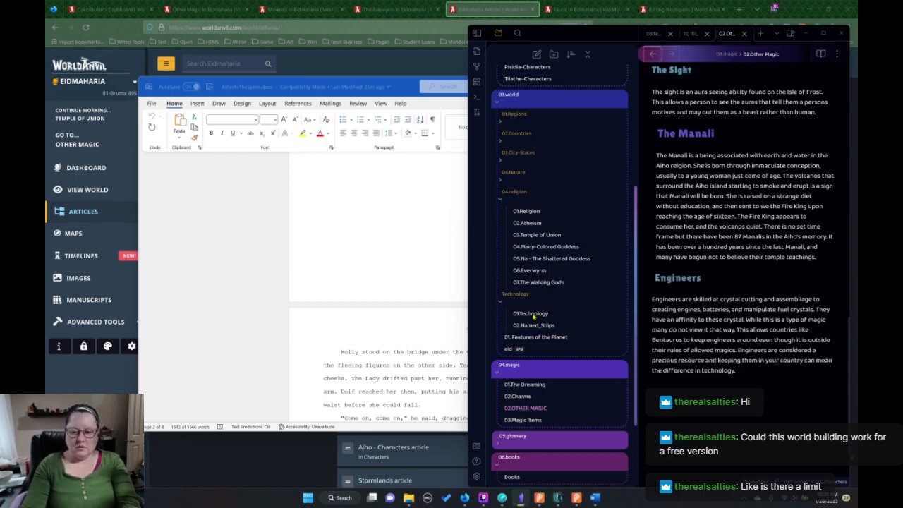
Switch back to World Anvil and open the Bentaurus - Characters article from the Characters category for editing.
click(342, 277)
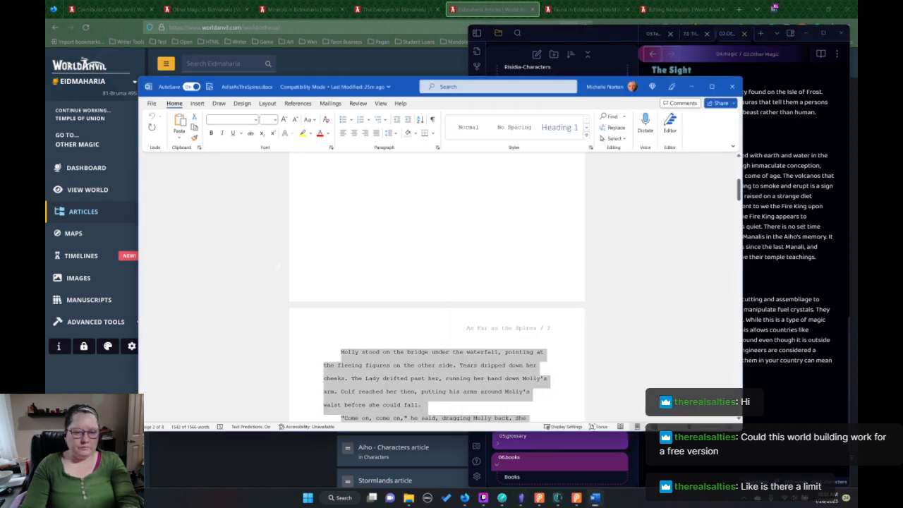
click(399, 470)
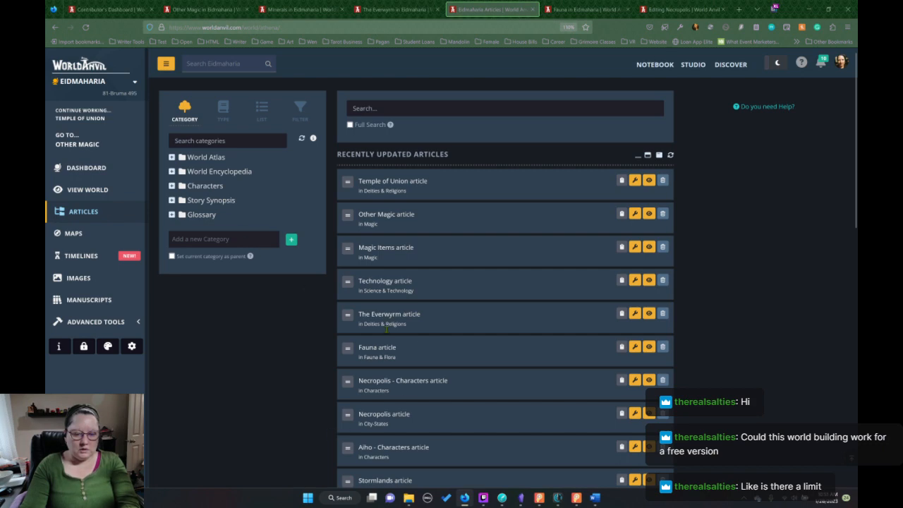
scroll(417, 337, down, 4)
scroll(288, 307, up, 4)
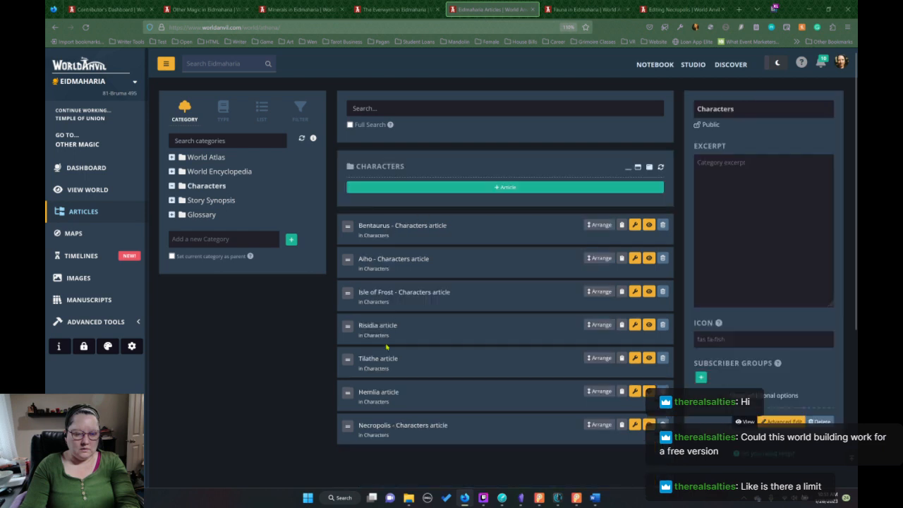
click(407, 230)
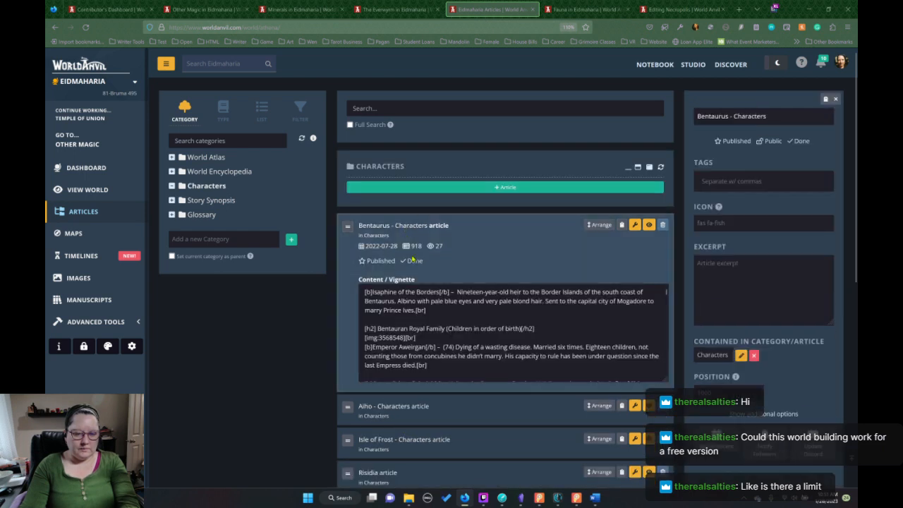
click(635, 225)
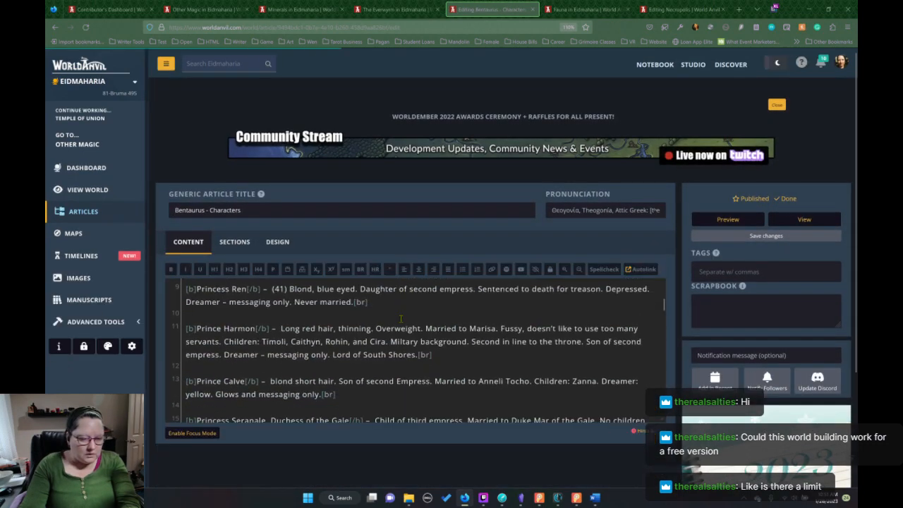
Add "Engineer." to the end of Dolf's entry under the Blue Runner Crew heading, before the line break tag.
scroll(400, 319, down, 10)
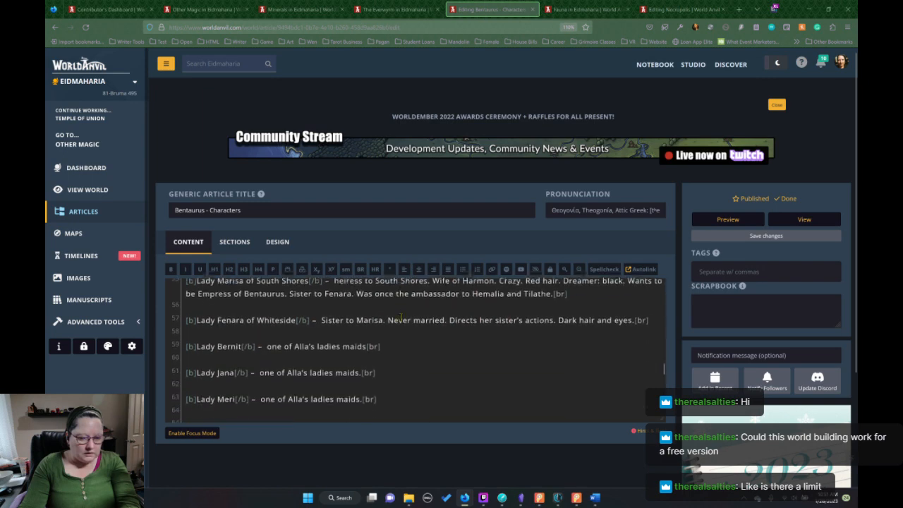
scroll(400, 318, down, 5)
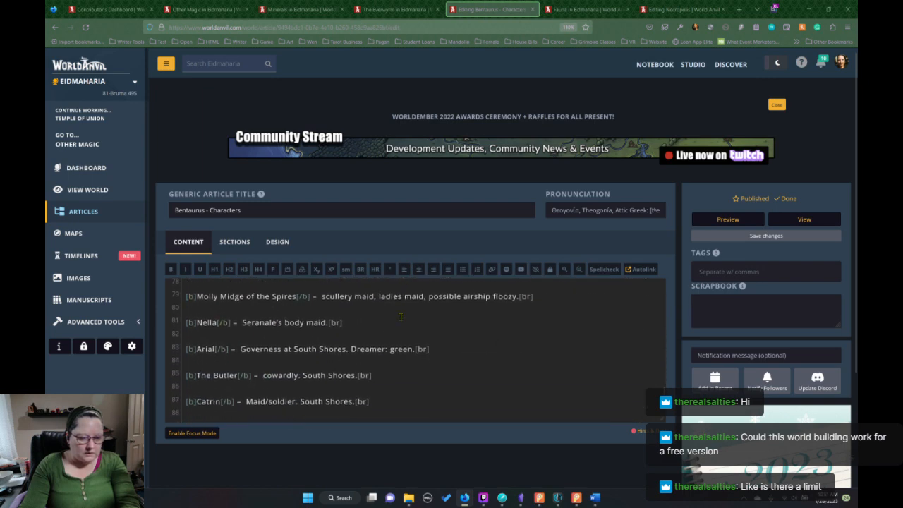
scroll(400, 318, down, 4)
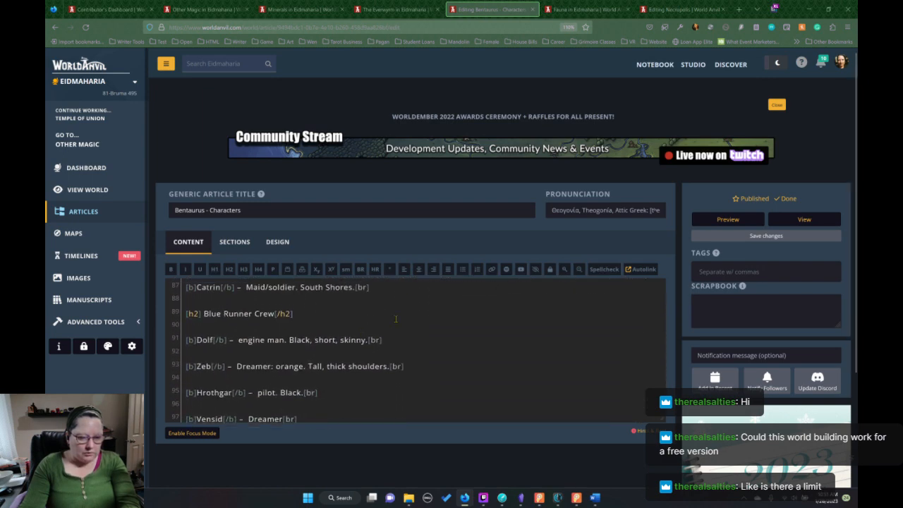
scroll(396, 319, up, 1)
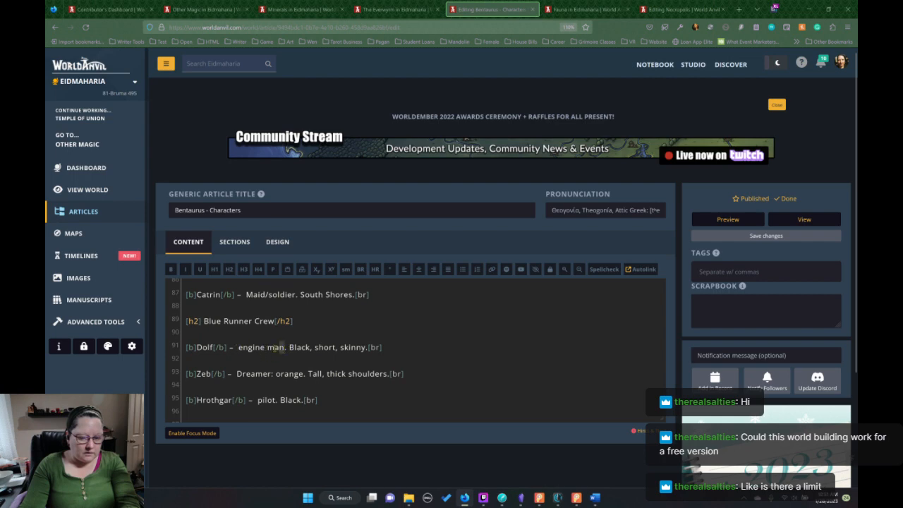
drag(283, 347, 239, 348)
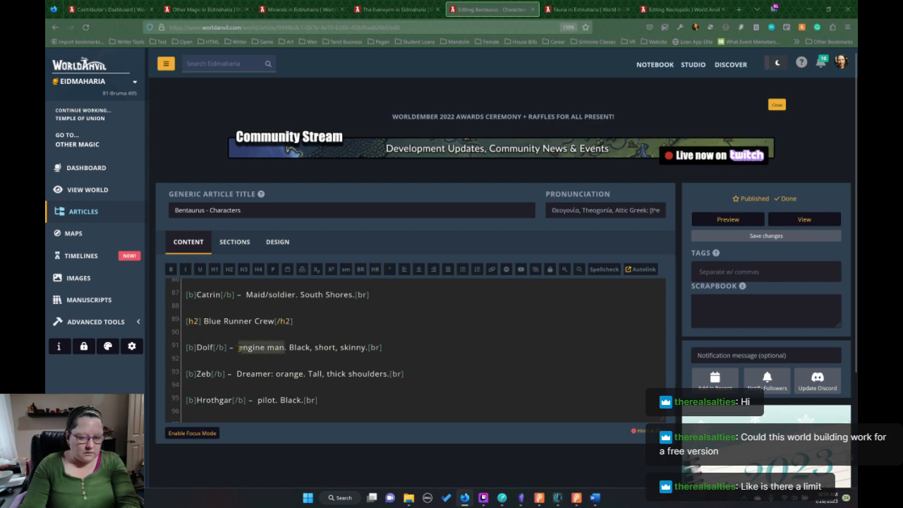
drag(369, 348, 382, 347)
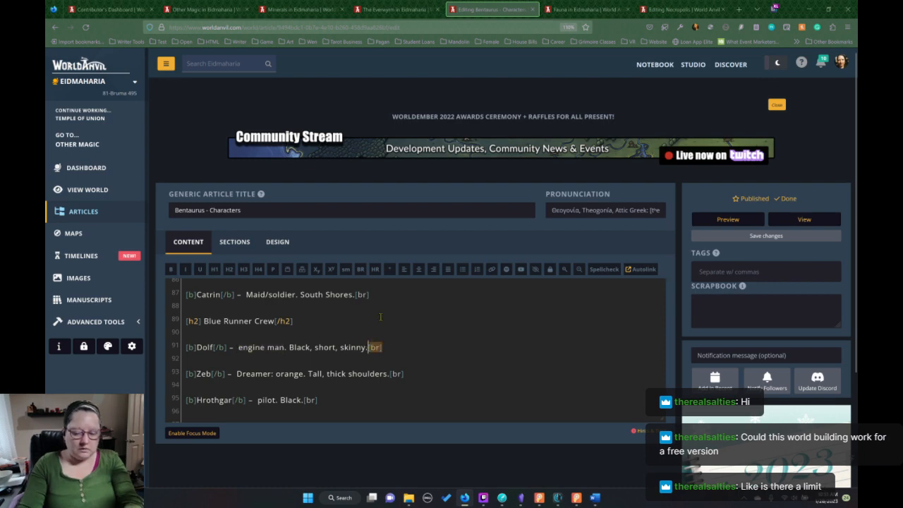
text(Enginee)
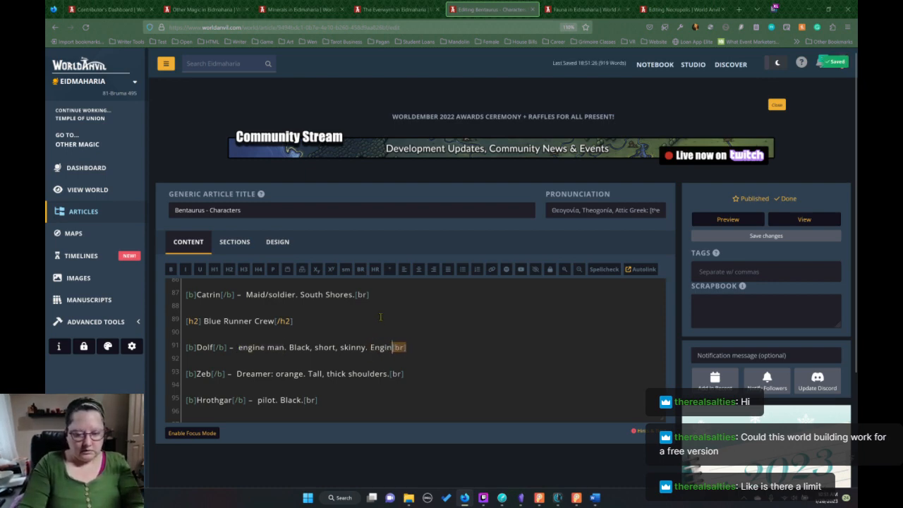
text(r)
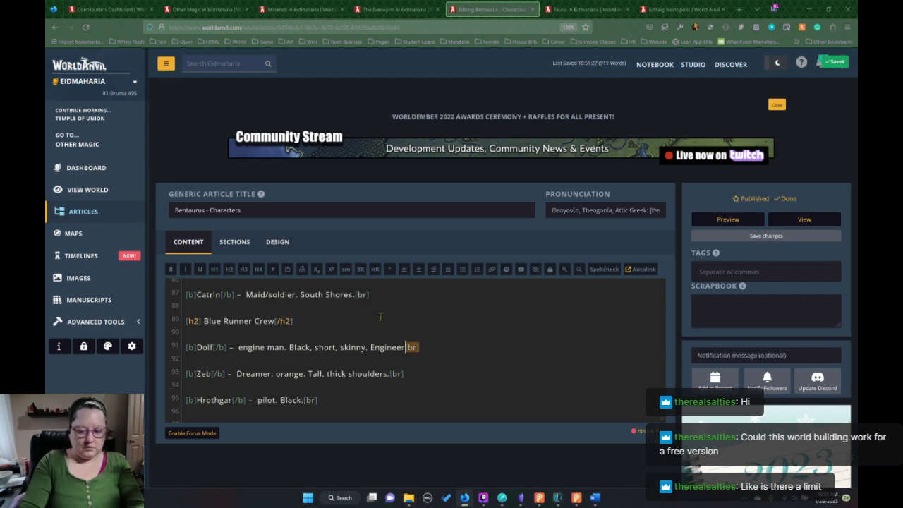
text(.)
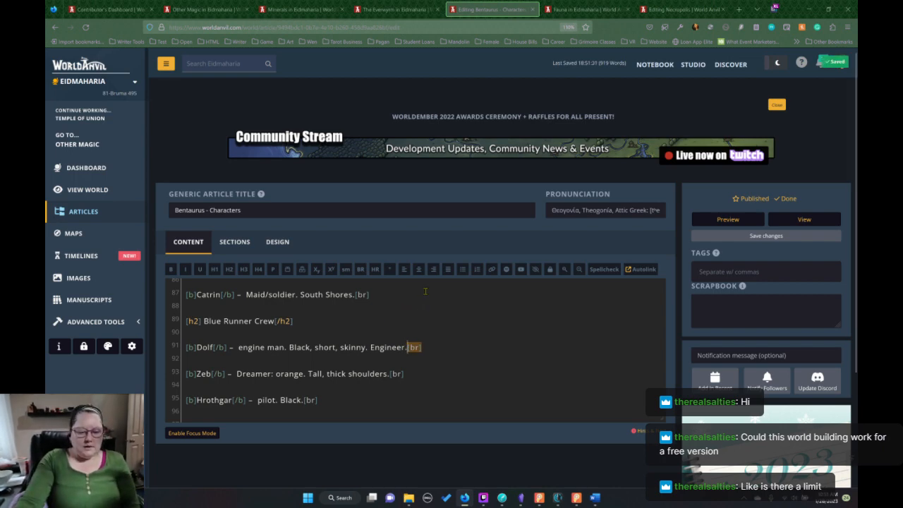
click(452, 359)
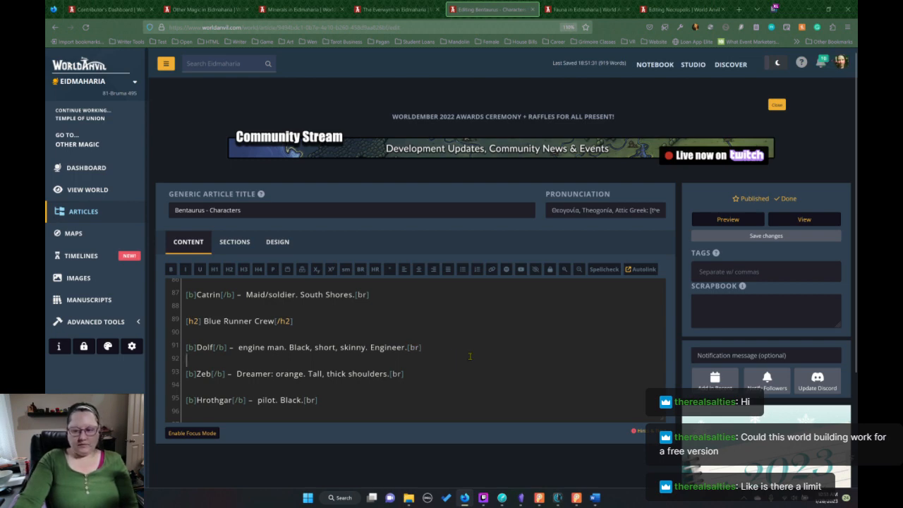
Check the As Far as the Spires manuscript in Dabble and return to World Anvil.
mouse_move(577, 500)
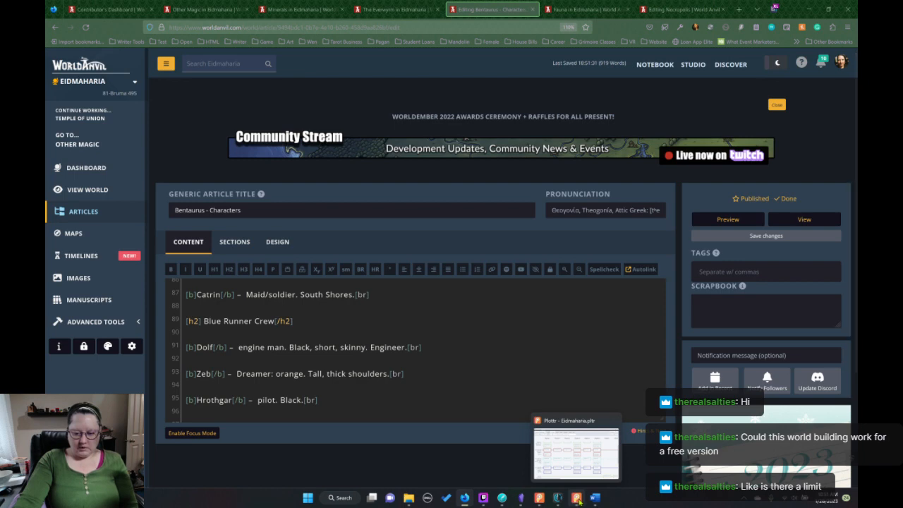
click(499, 500)
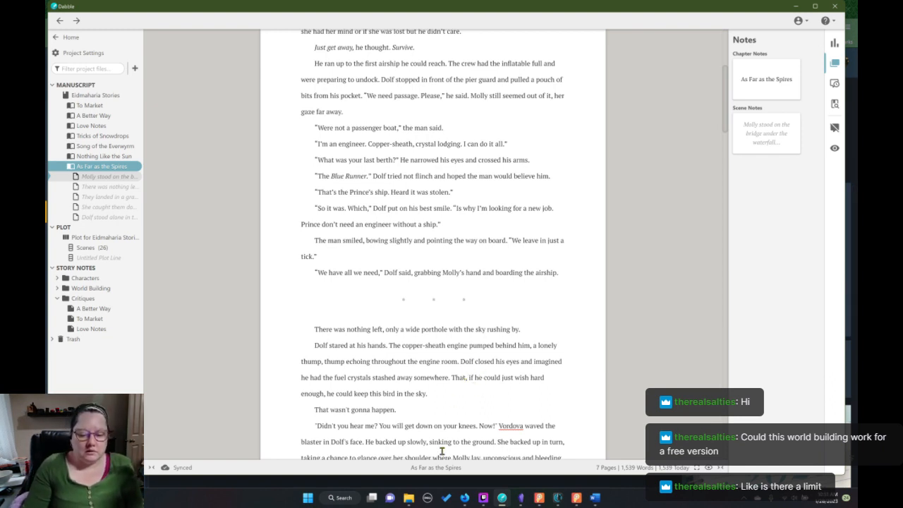
click(470, 501)
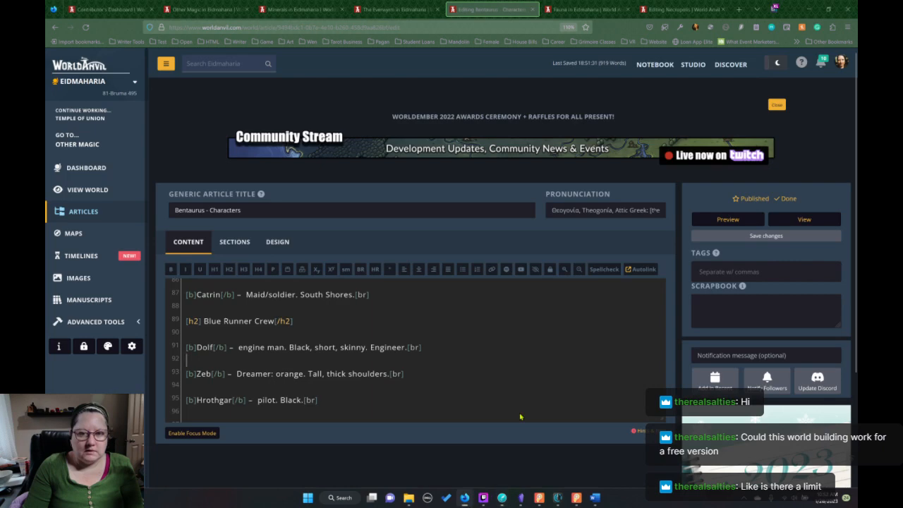
Close the Other Magic, Minerals, The Everwyrm and Fauna pages, and replace the Necropolis editor with the article list.
click(398, 9)
click(292, 9)
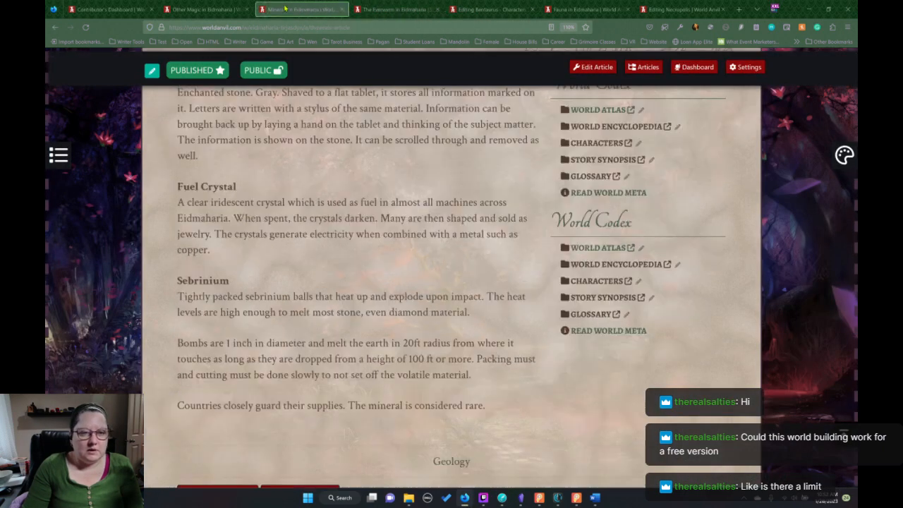
click(202, 8)
click(247, 10)
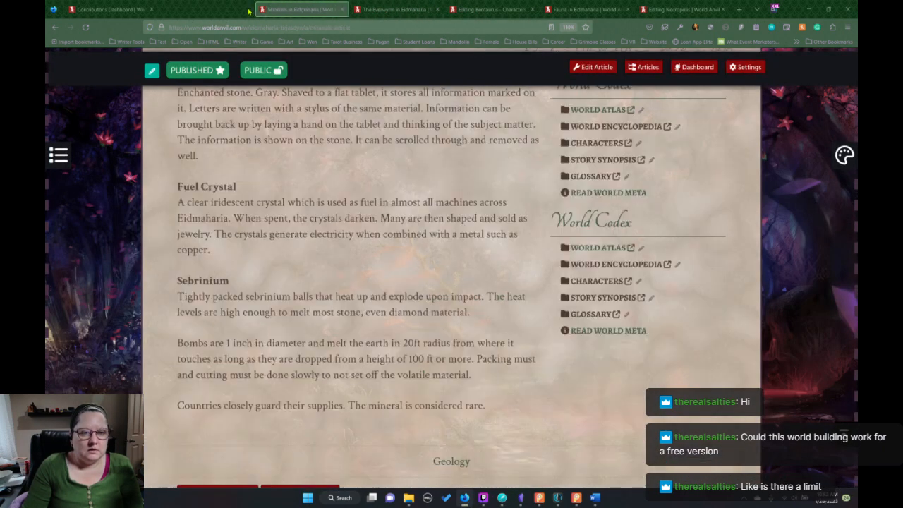
click(247, 9)
click(248, 10)
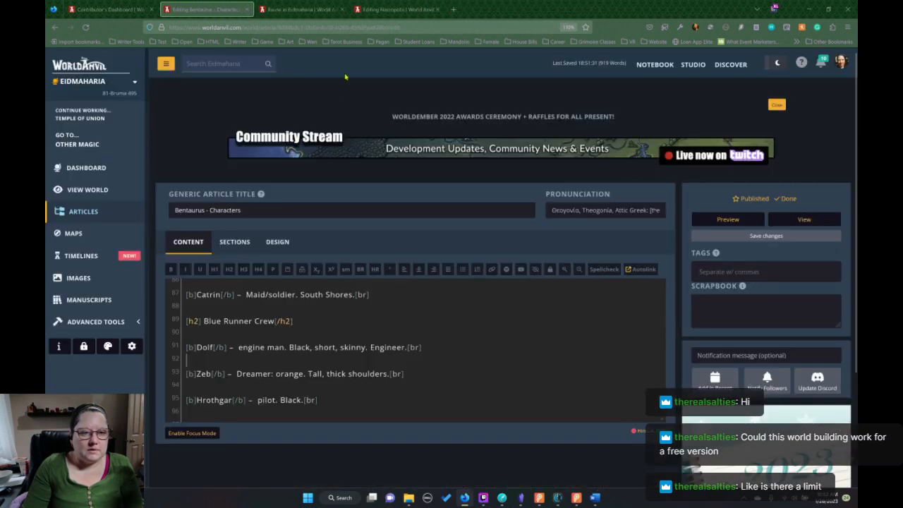
click(303, 10)
click(342, 9)
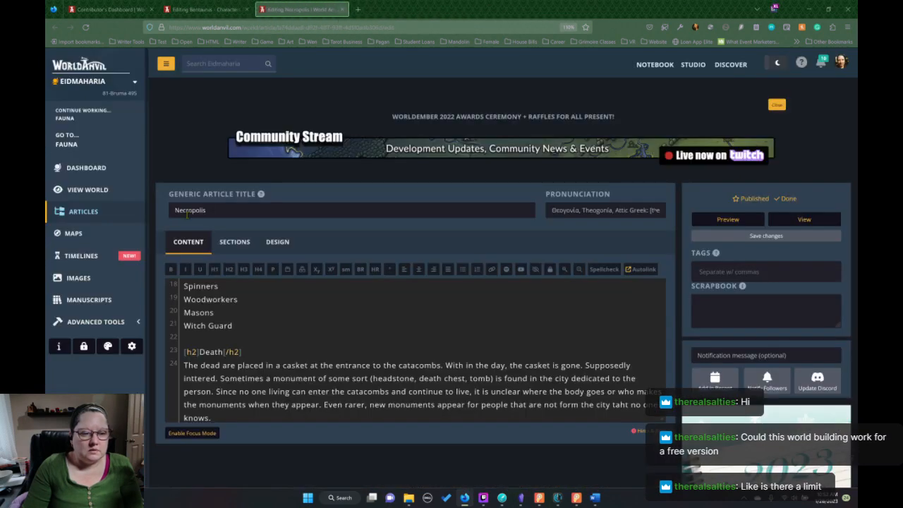
click(97, 211)
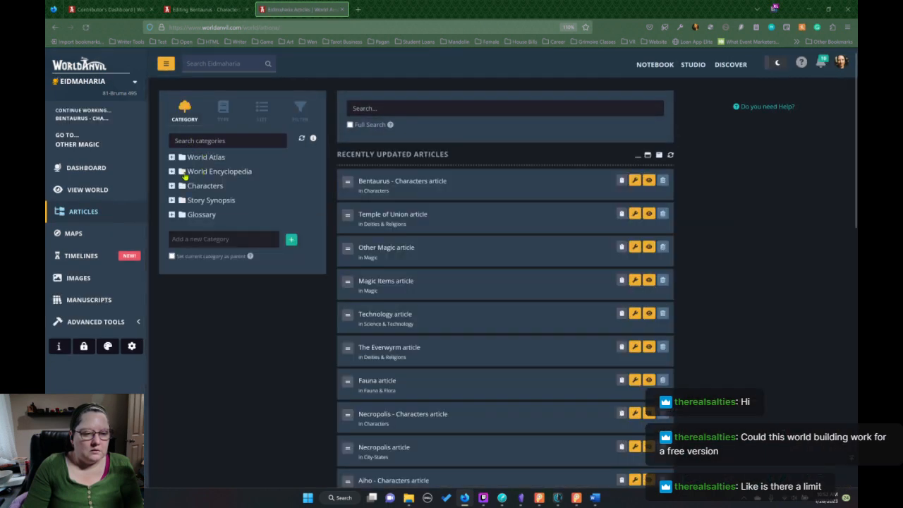
Open the Named Ships article for editing from the Ships: Air & Sea category under World Encyclopedia's Science & Technology.
click(200, 216)
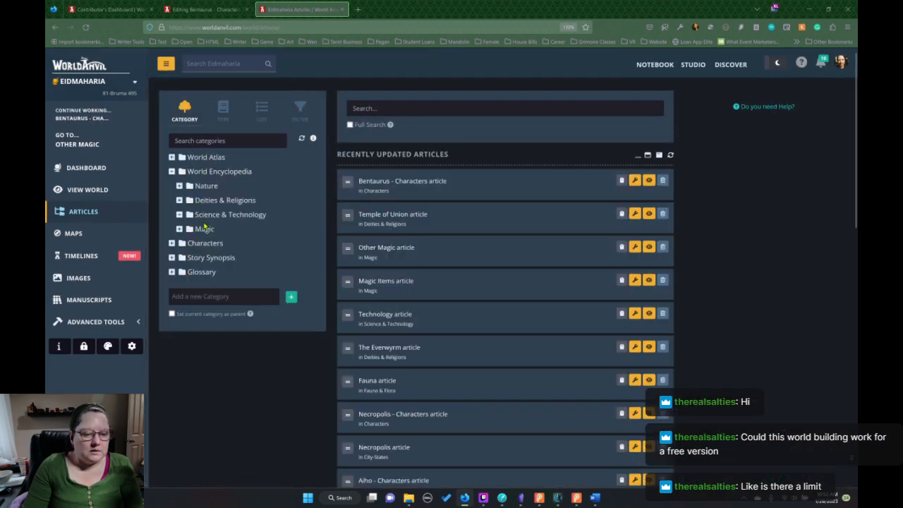
click(226, 233)
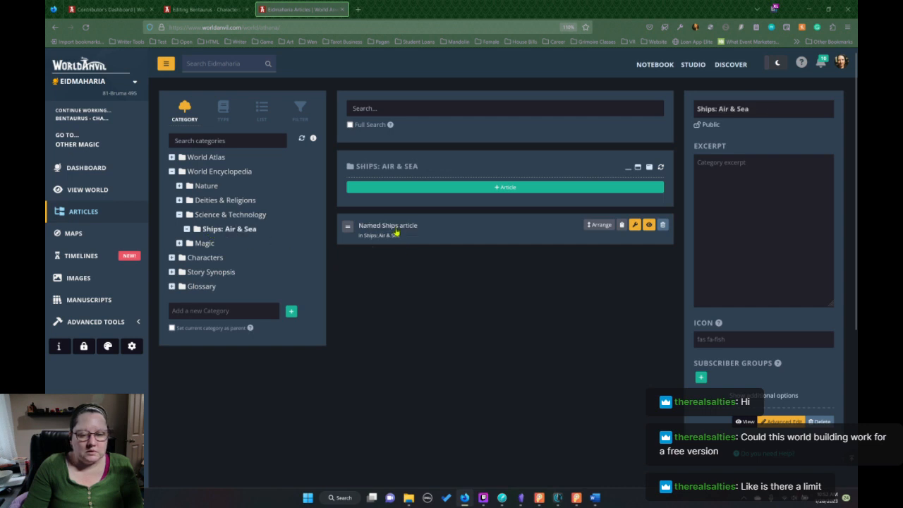
click(396, 231)
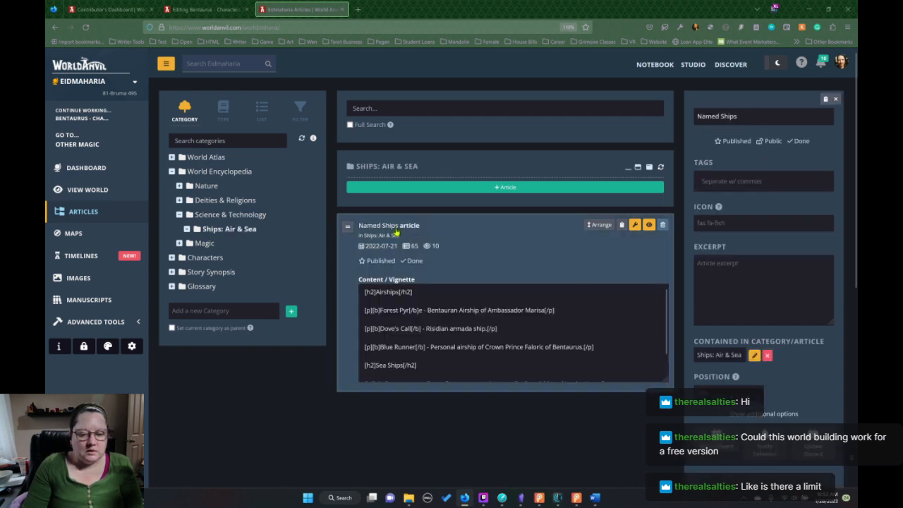
click(635, 224)
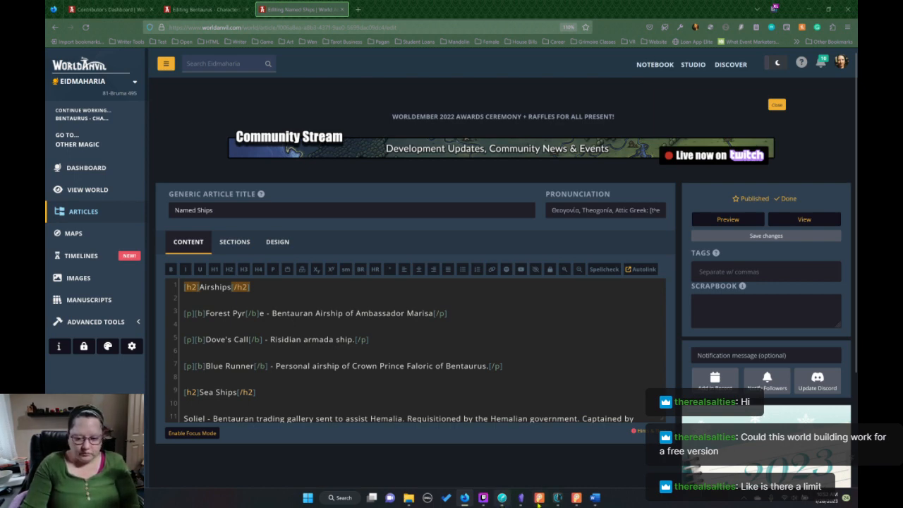
Switch to Dabble, reread the airship boarding and engine room scenes of As Far as the Spires, and return to World Anvil.
mouse_move(595, 499)
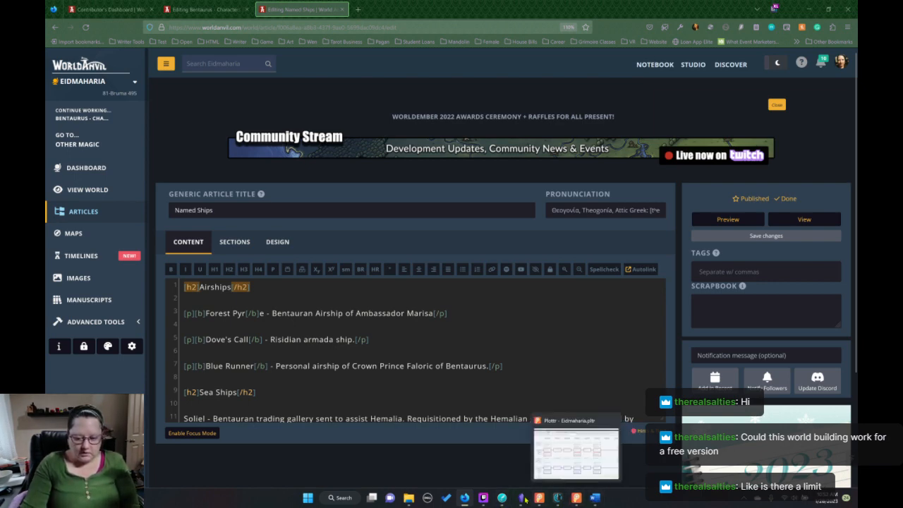
mouse_move(522, 498)
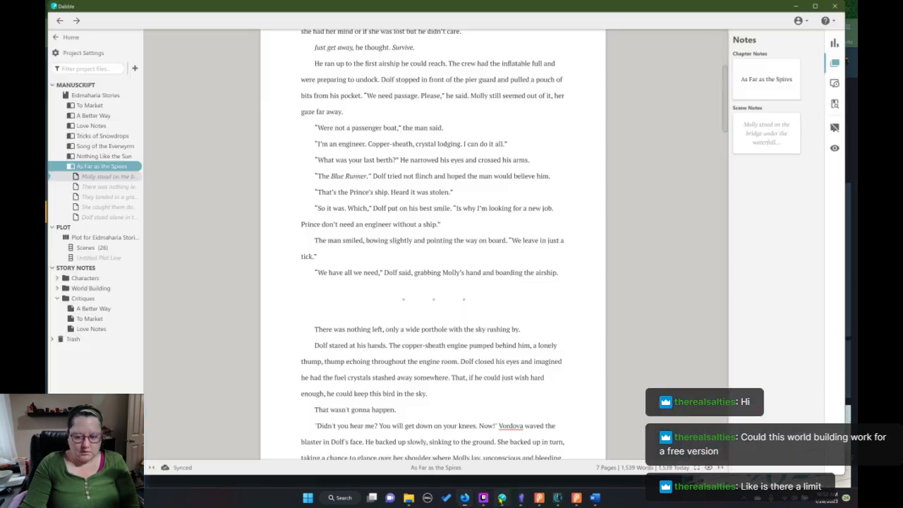
click(455, 418)
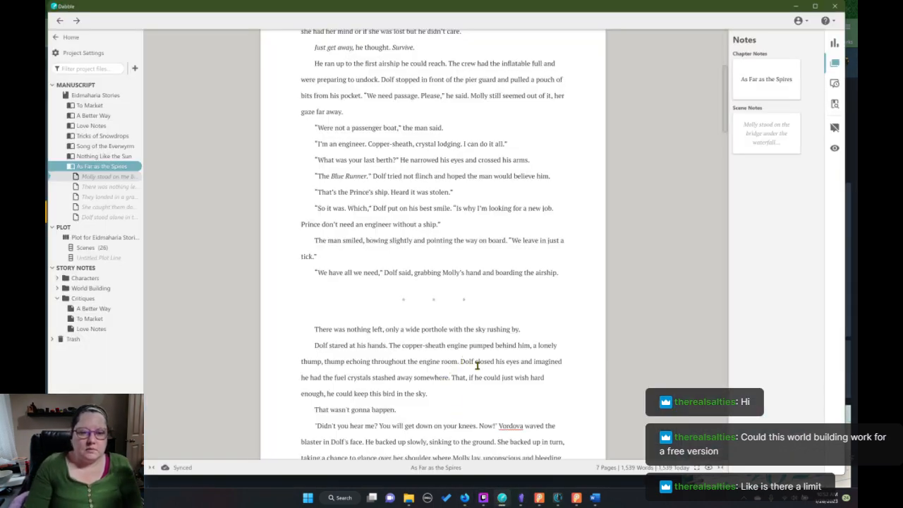
scroll(473, 363, up, 3)
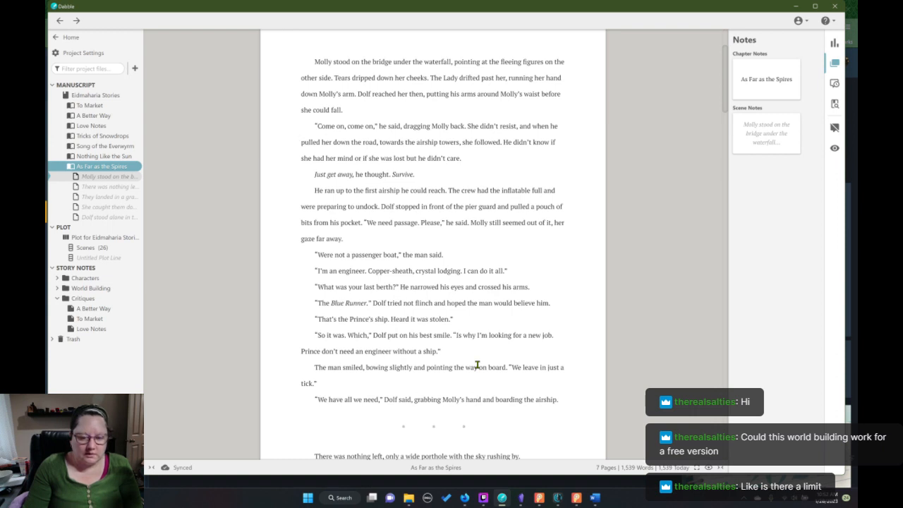
scroll(477, 364, down, 3)
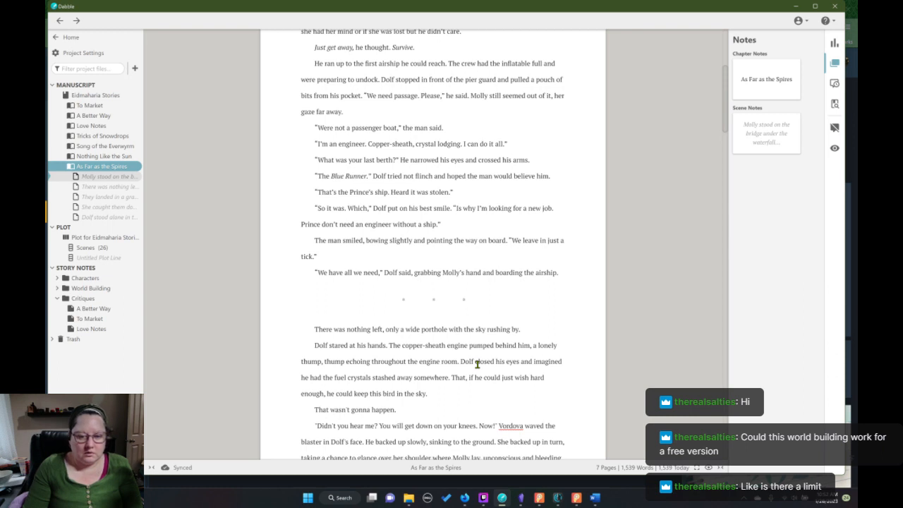
scroll(477, 365, down, 4)
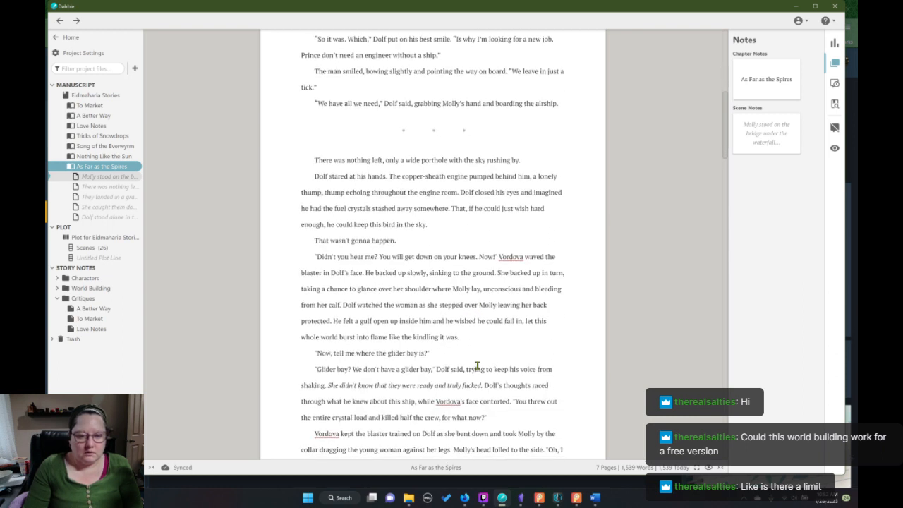
scroll(477, 366, down, 2)
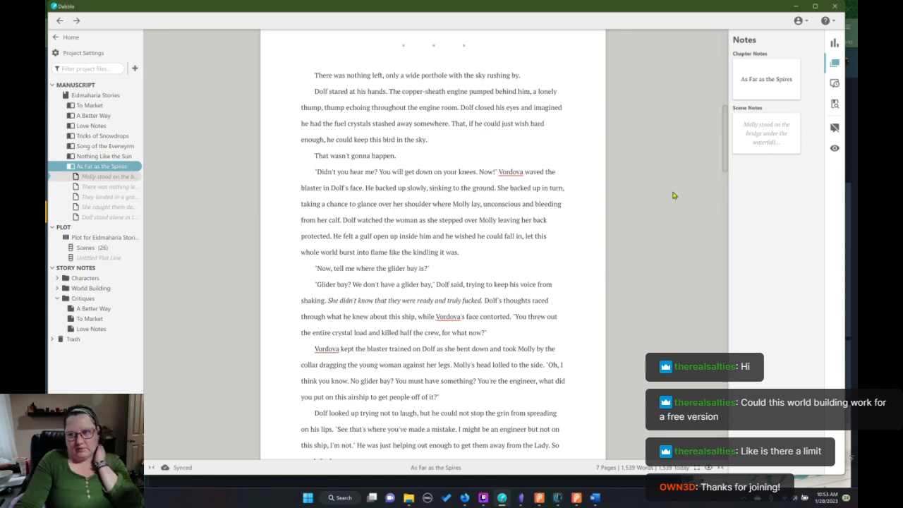
click(795, 8)
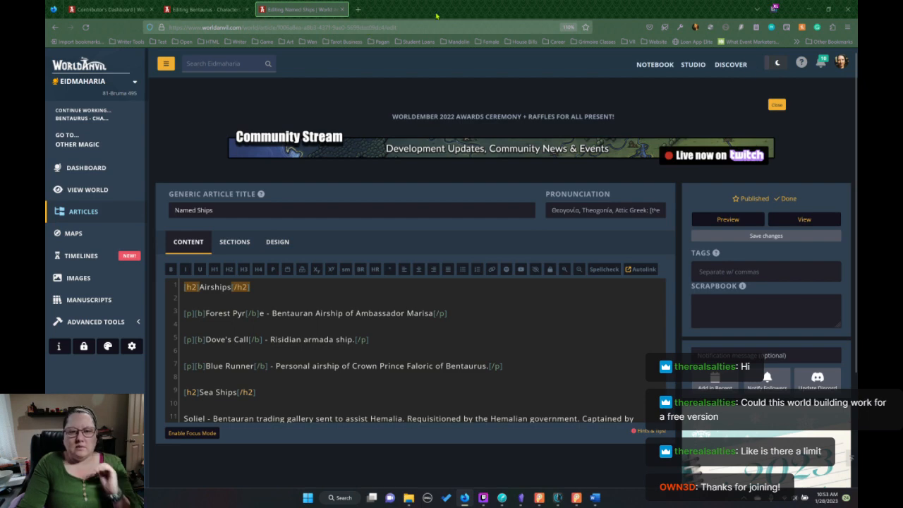
Search the web for "worldanvil pricing" in a new browser tab and open World Anvil's Guild Membership Pricing page.
click(358, 12)
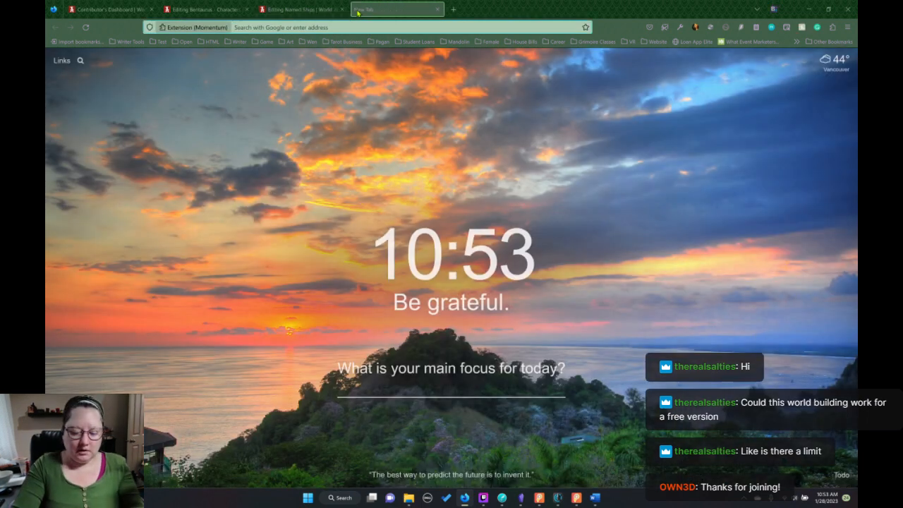
text(wp)
text(rl)
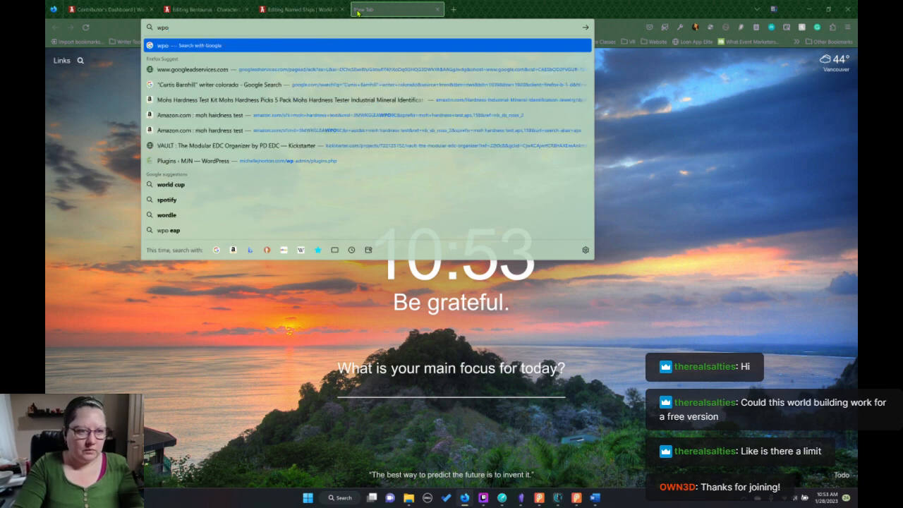
key(BackSpace)
key(BackSpace)
key(BackSpace)
text(orld)
key(BackSpace)
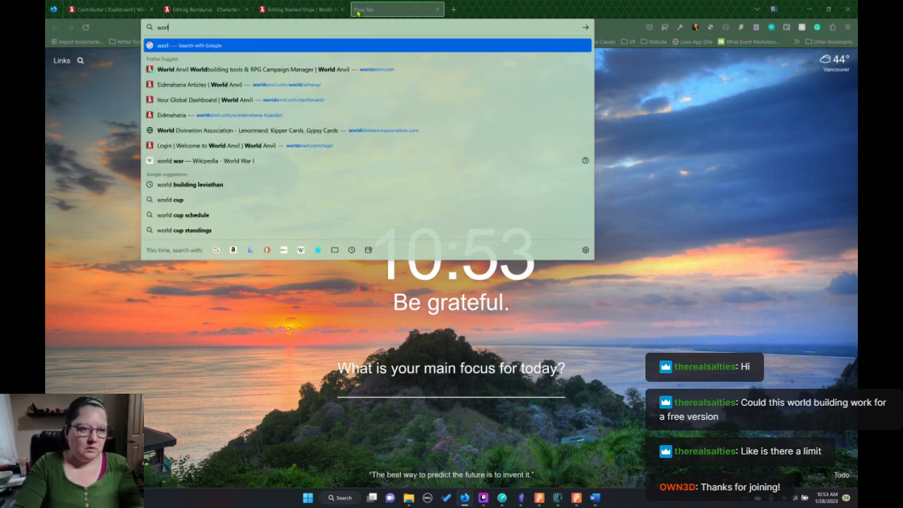
text(an)
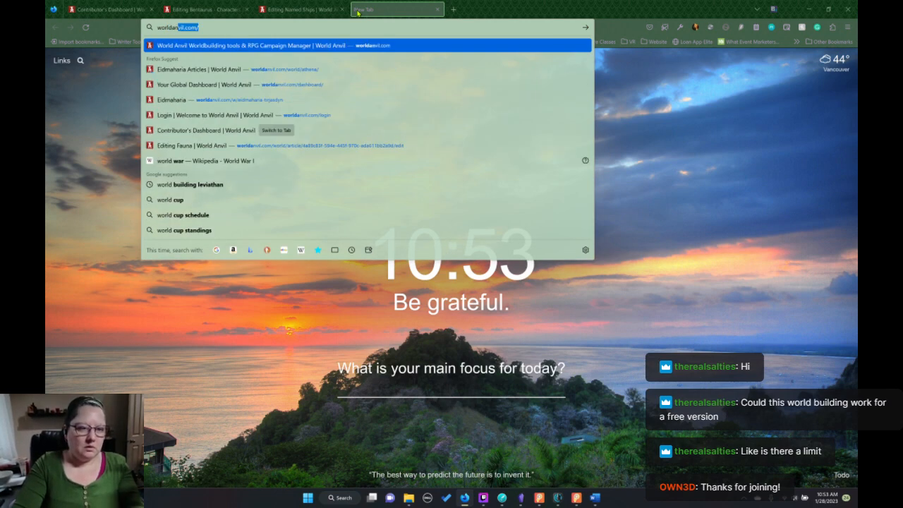
text(vil)
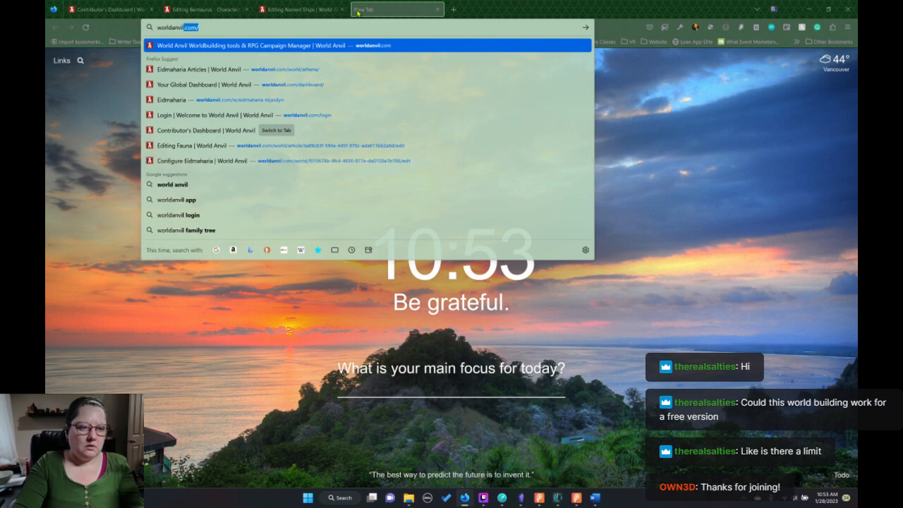
text( pricing)
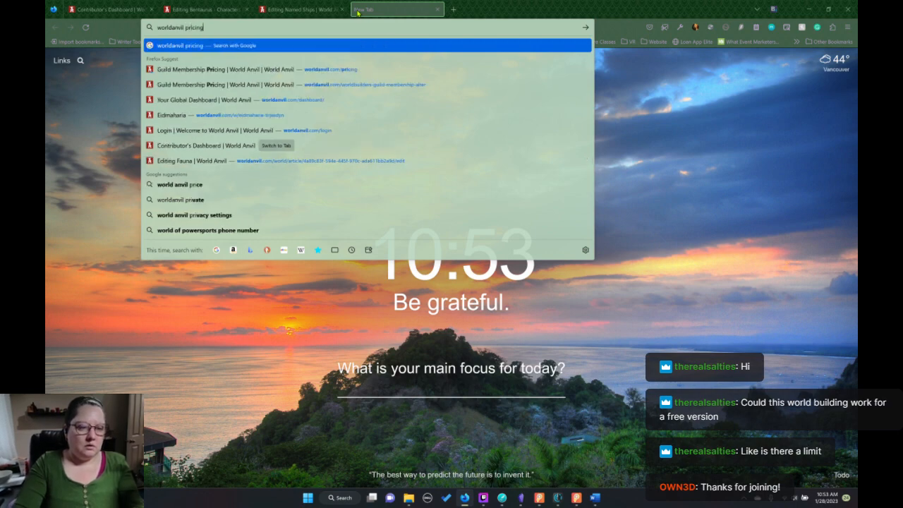
key(Return)
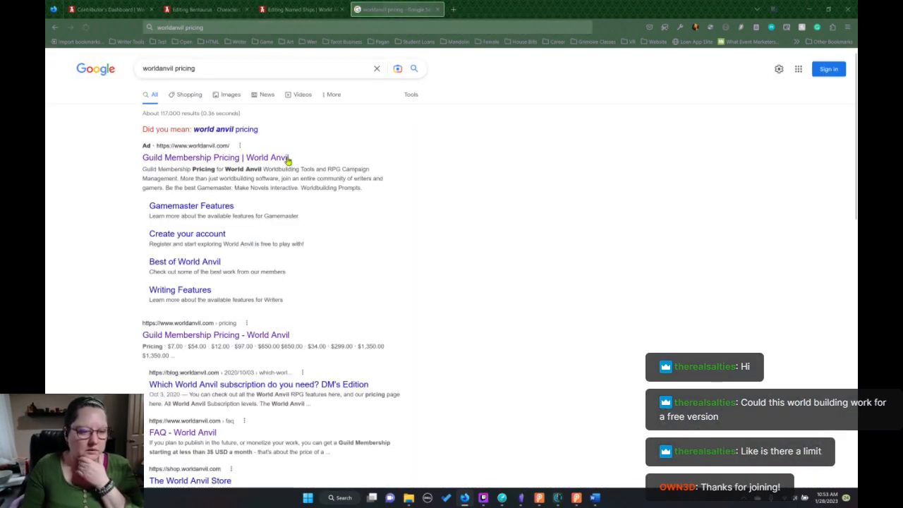
click(276, 161)
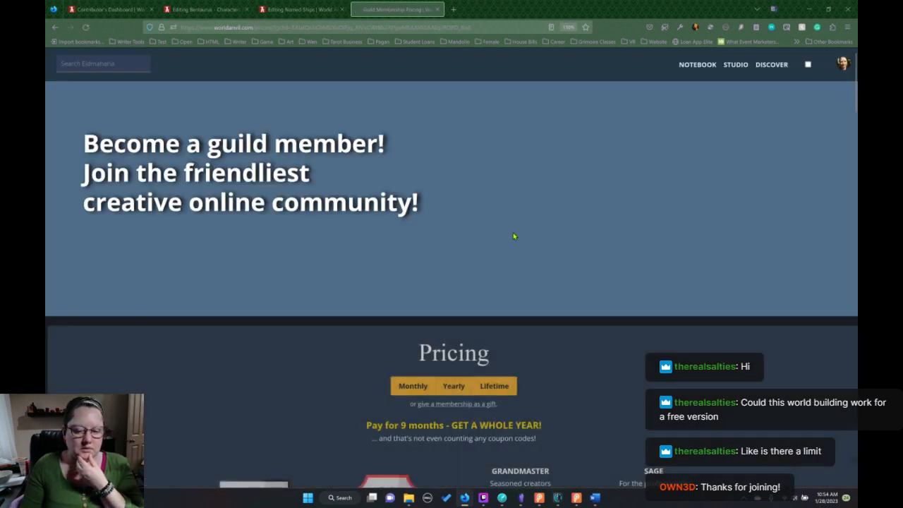
Examine the free Freeman plan's core features, including its world, article, map and storage limits, against the paid plans.
scroll(515, 234, down, 3)
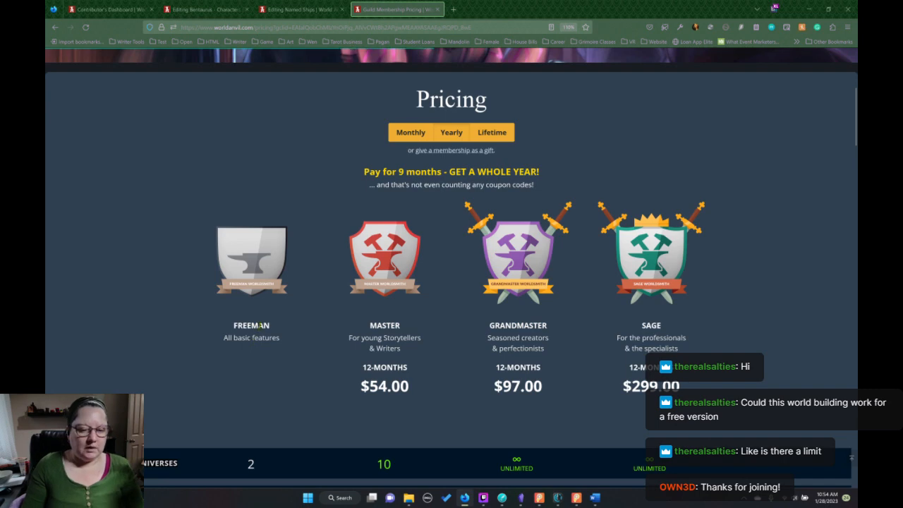
scroll(282, 264, down, 2)
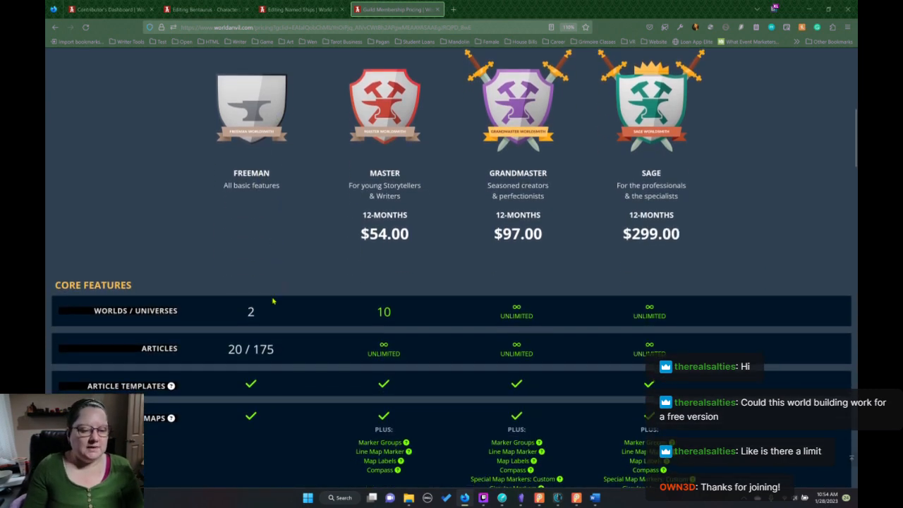
scroll(288, 295, down, 1)
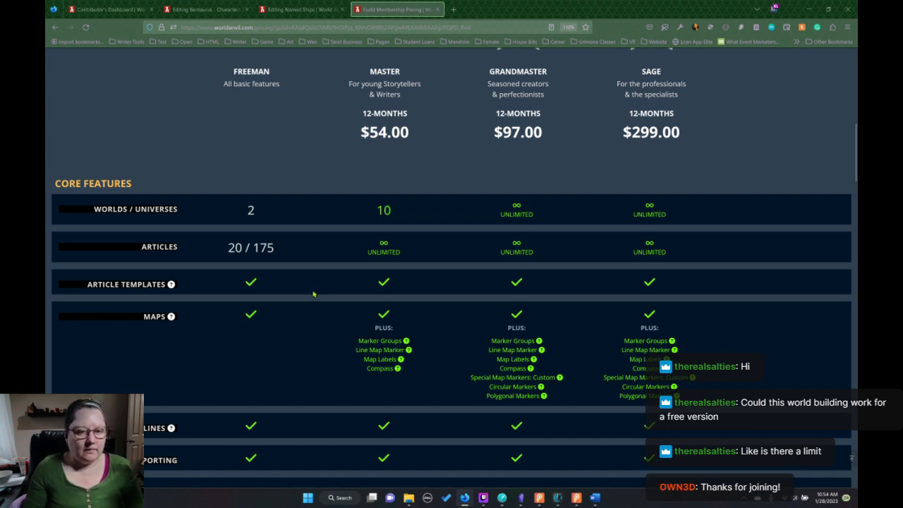
mouse_move(252, 251)
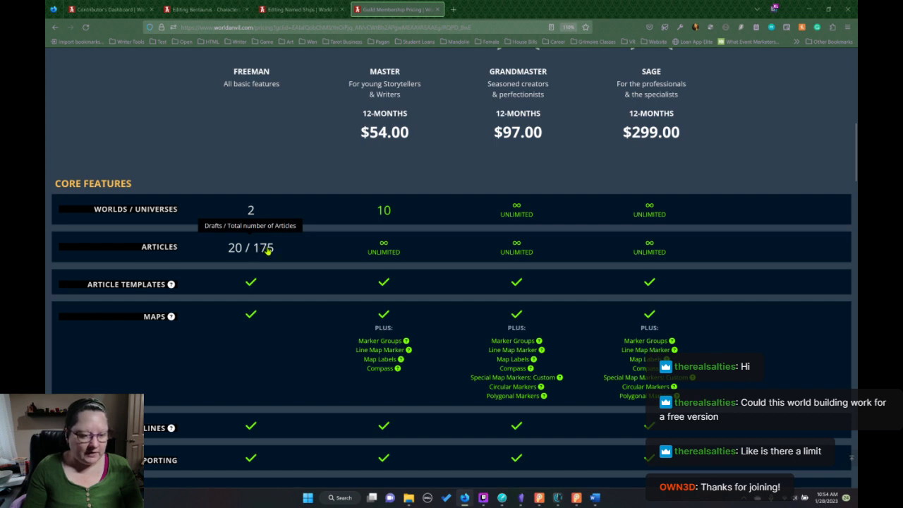
scroll(268, 251, down, 2)
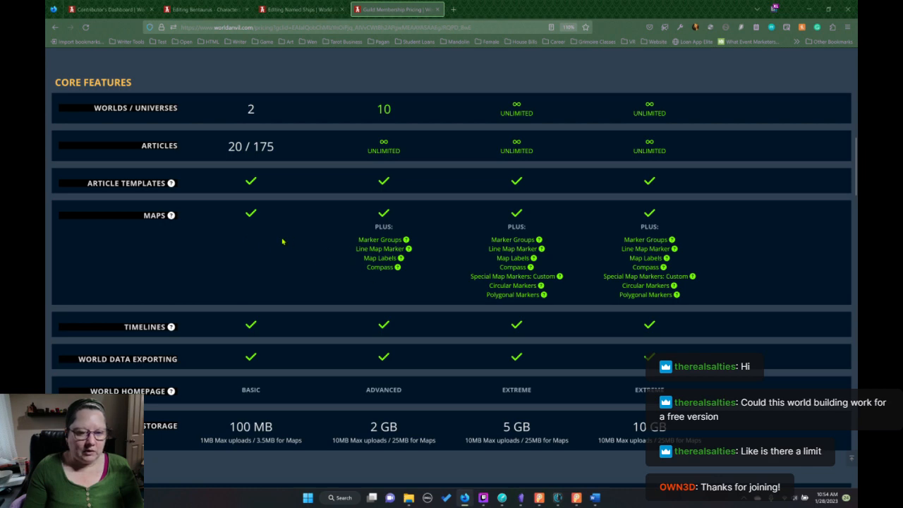
scroll(281, 242, down, 2)
scroll(281, 241, down, 2)
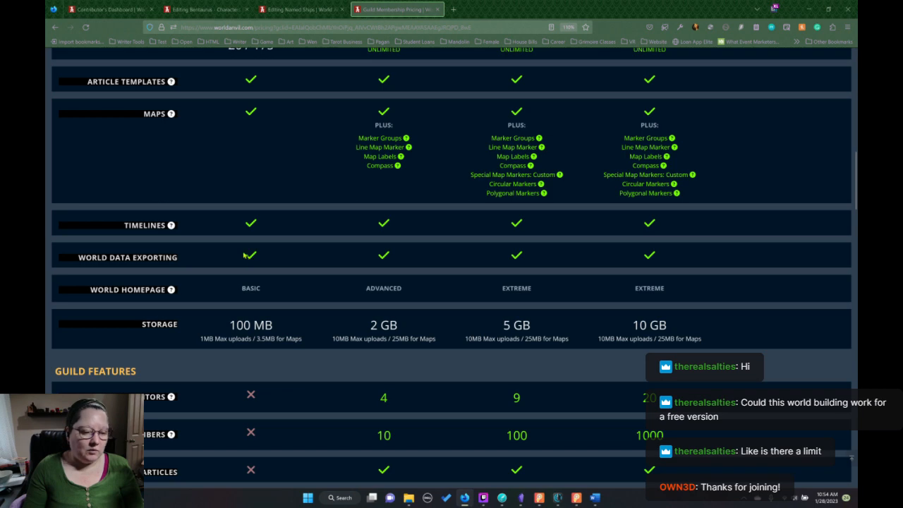
Compare the Guild Features offered by the Freeman, Master, Grandmaster and Sage plans, and recheck the plan prices.
scroll(268, 250, down, 3)
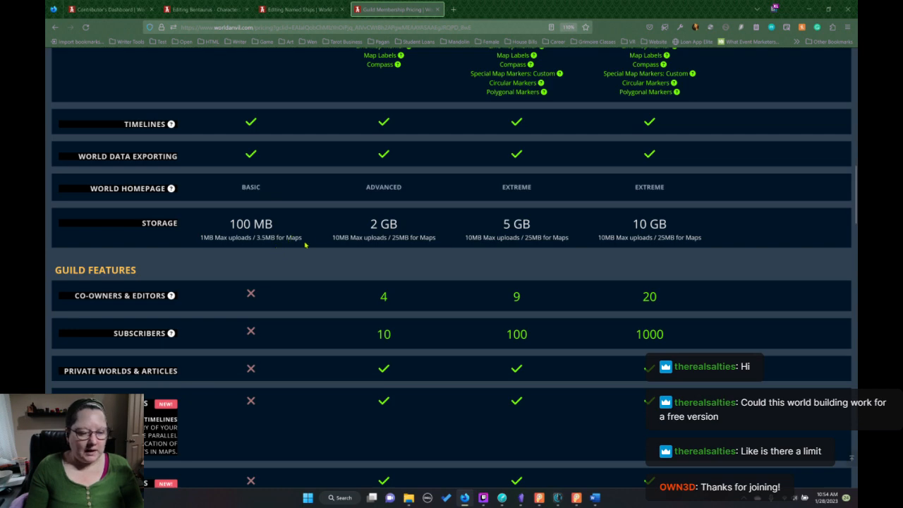
scroll(304, 245, down, 3)
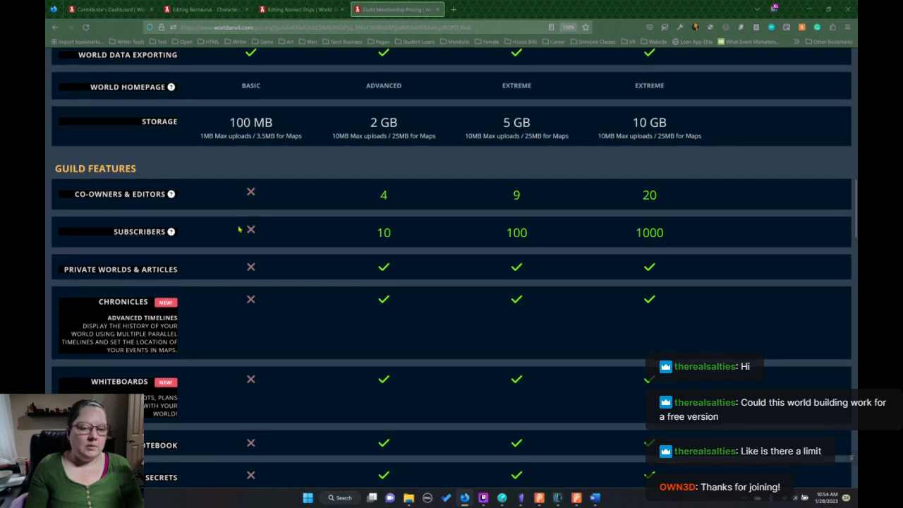
scroll(248, 295, down, 5)
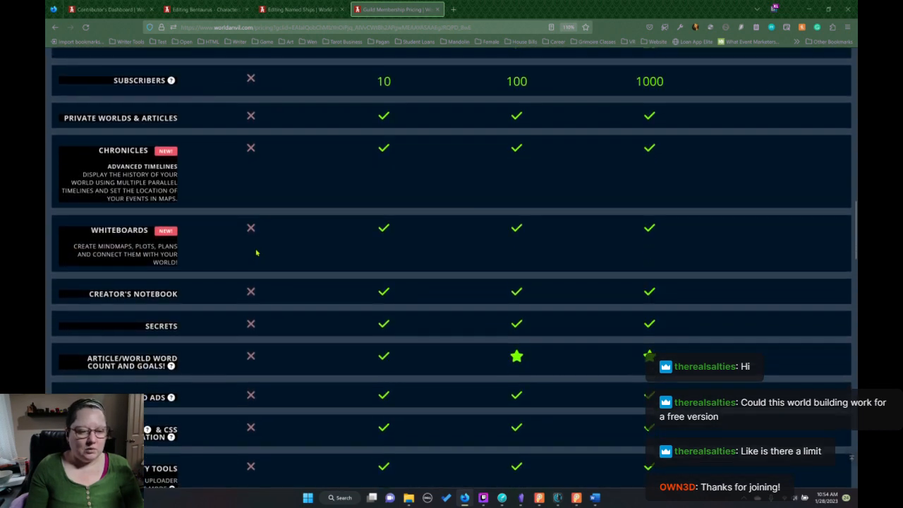
scroll(285, 220, down, 1)
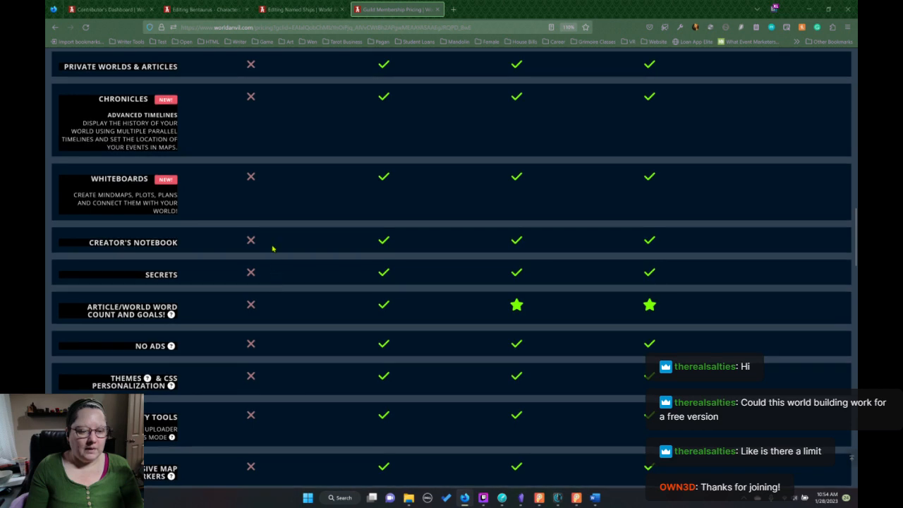
scroll(272, 247, down, 4)
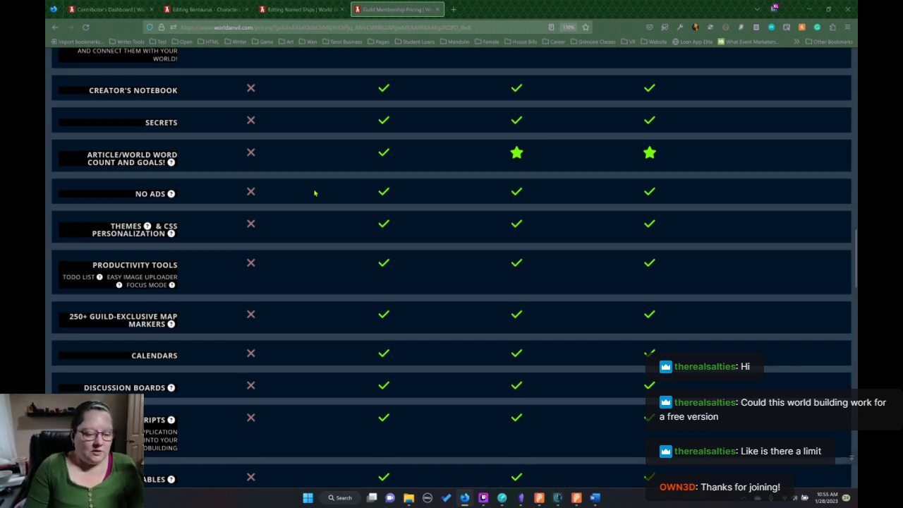
scroll(304, 194, down, 4)
scroll(298, 194, down, 1)
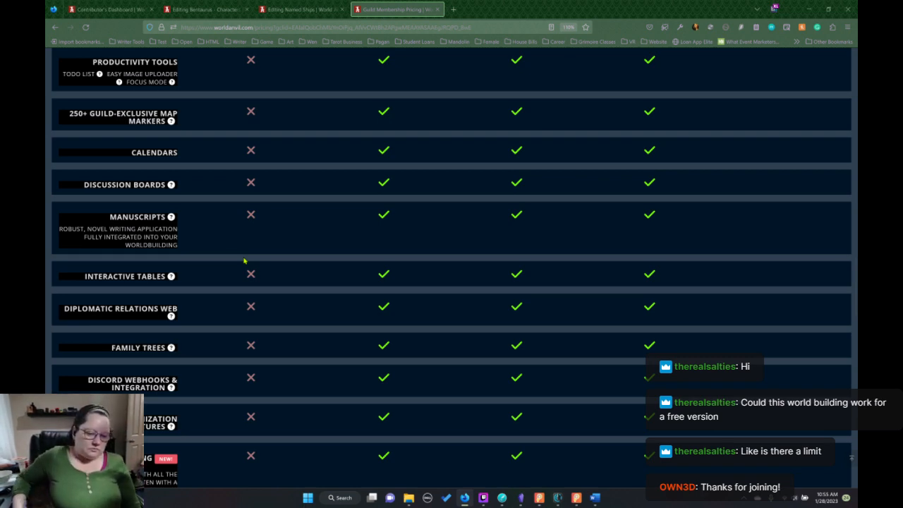
scroll(431, 167, up, 8)
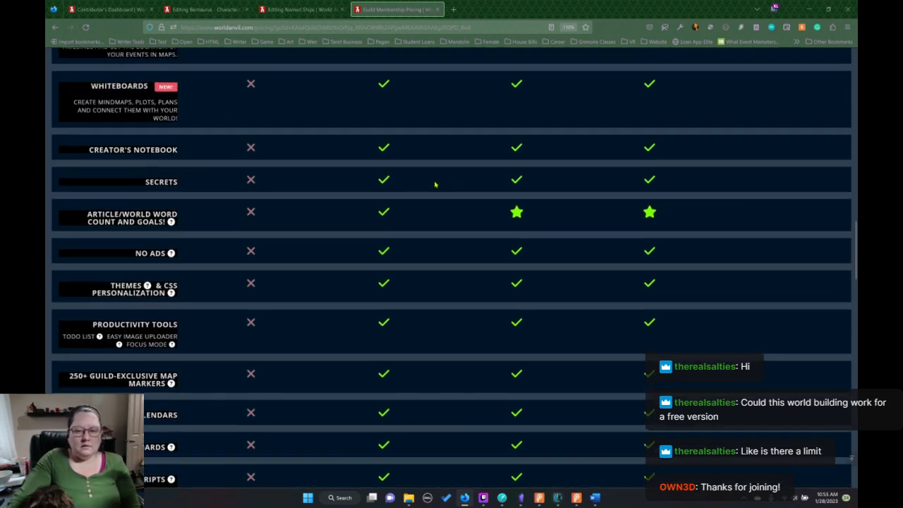
scroll(438, 182, up, 6)
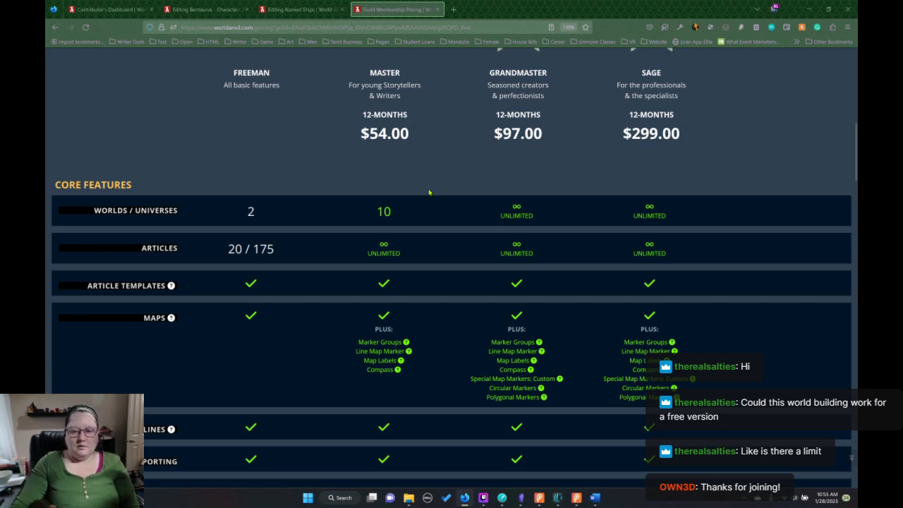
scroll(442, 192, down, 15)
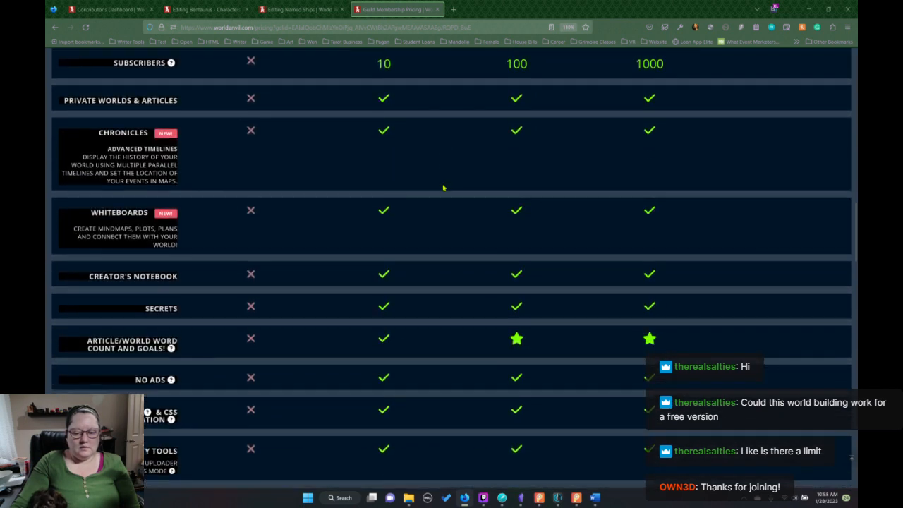
Examine the paid-only features down to the Sage-exclusive ones, and return to the plan prices.
scroll(443, 187, up, 5)
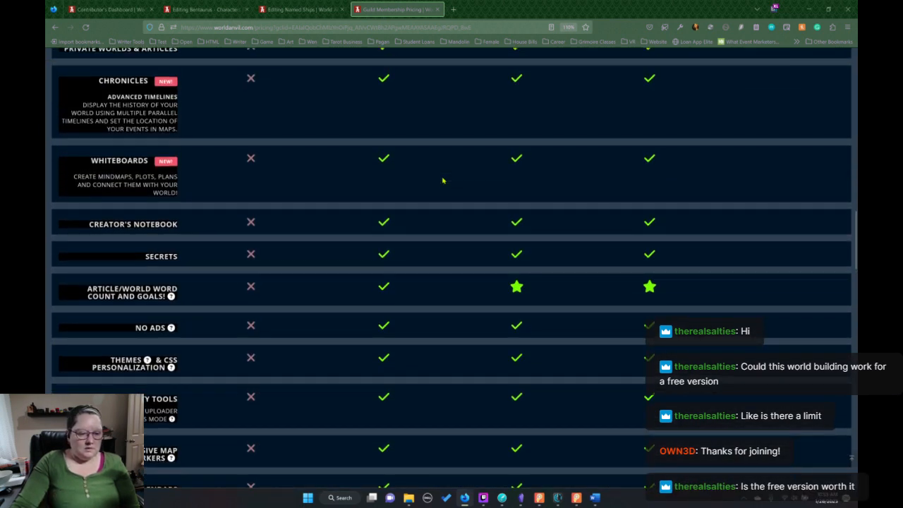
scroll(443, 181, down, 20)
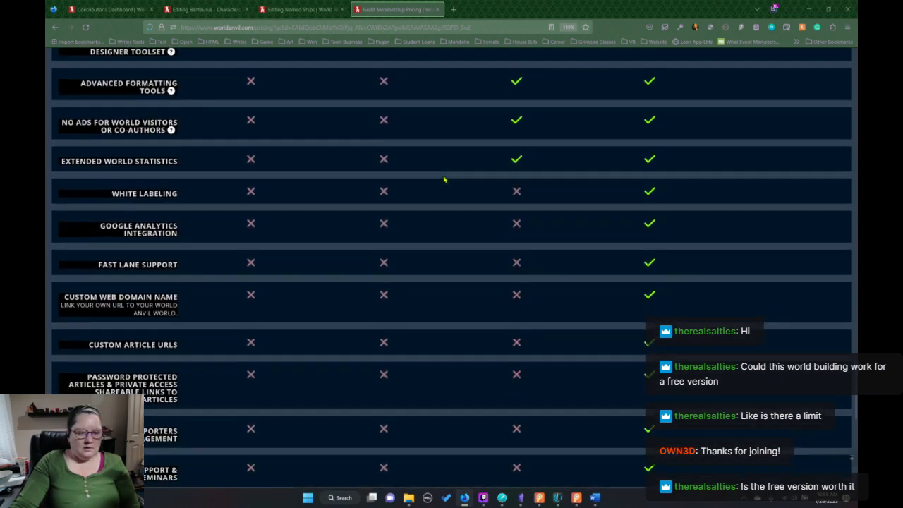
scroll(443, 180, down, 8)
scroll(446, 178, up, 8)
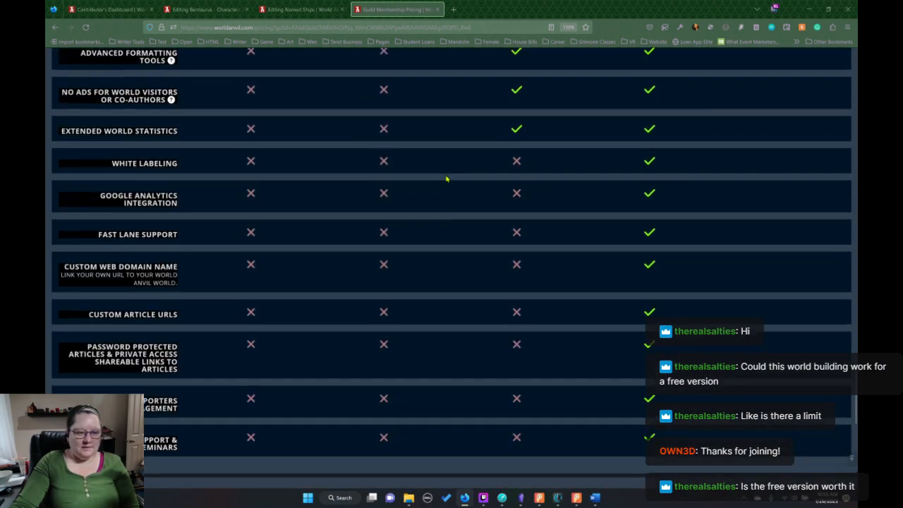
scroll(446, 179, up, 15)
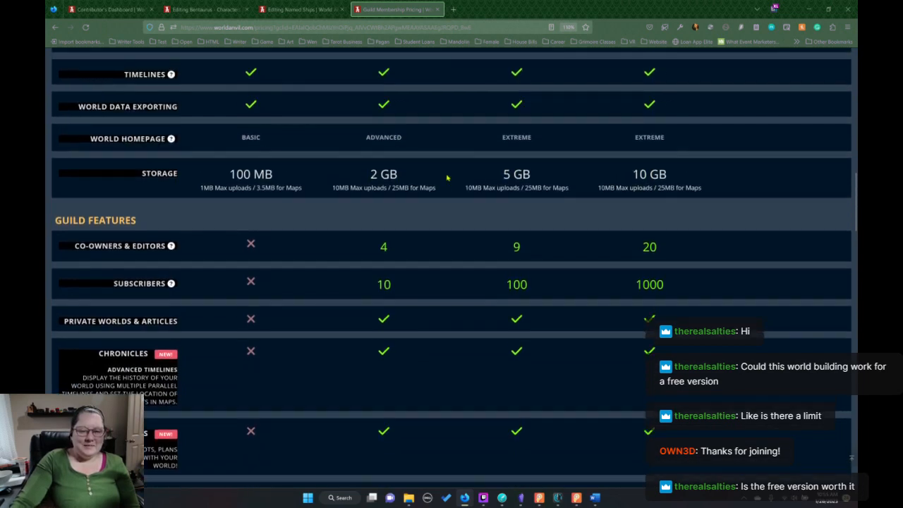
scroll(446, 177, up, 15)
scroll(448, 174, down, 2)
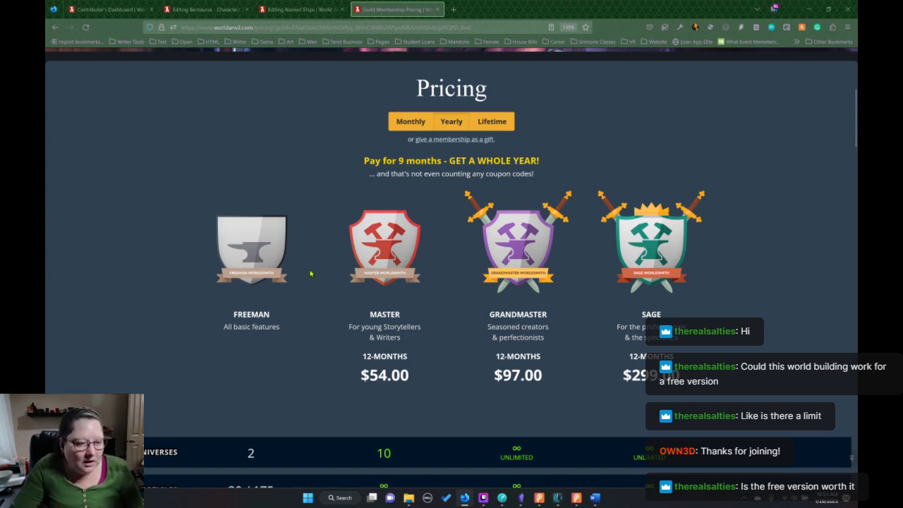
Review the Freeman plan's article, map and storage limits again, along with the subscription terms below the feature table.
scroll(311, 271, down, 3)
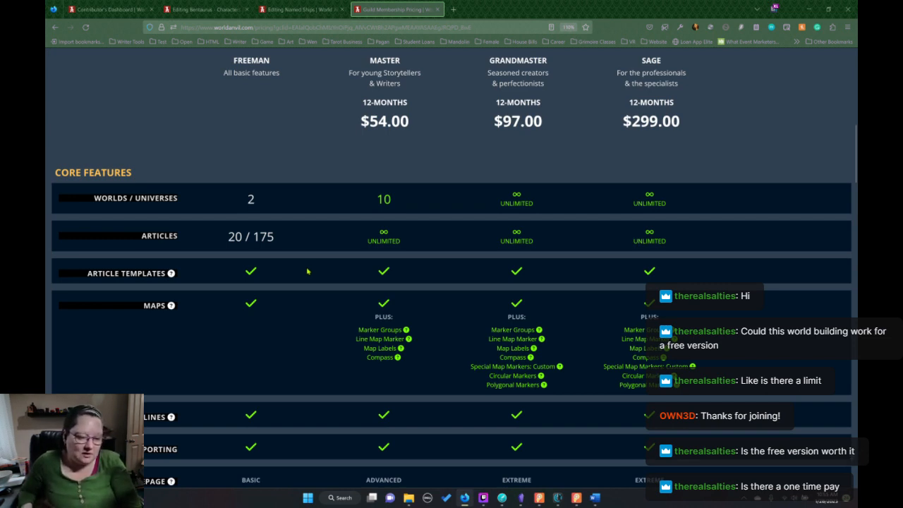
scroll(307, 271, down, 2)
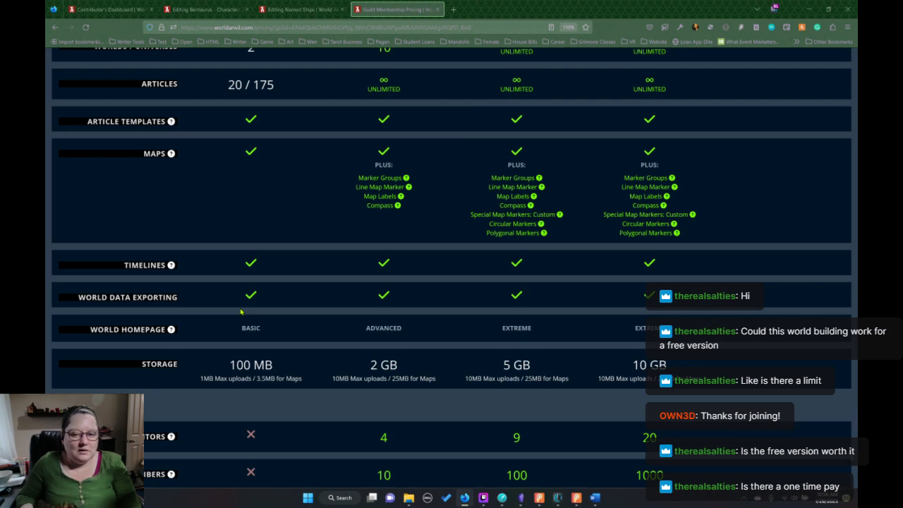
scroll(362, 248, up, 5)
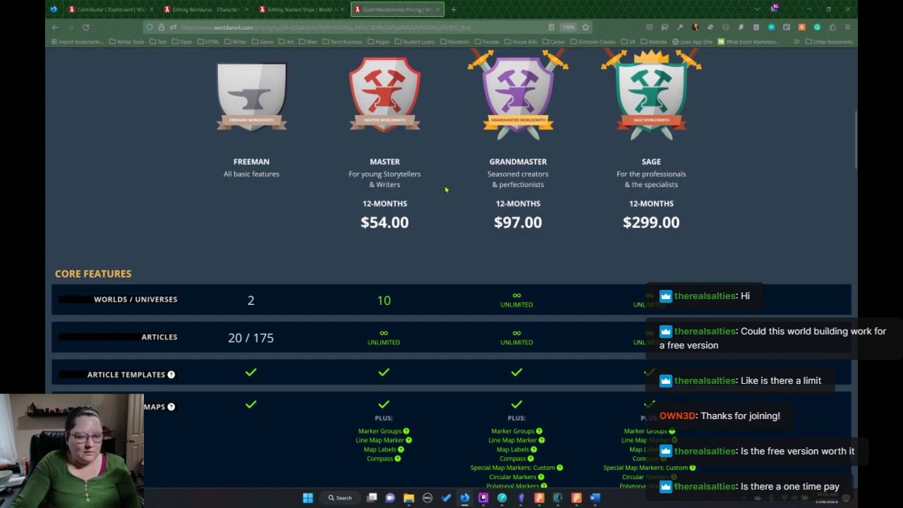
scroll(459, 188, down, 15)
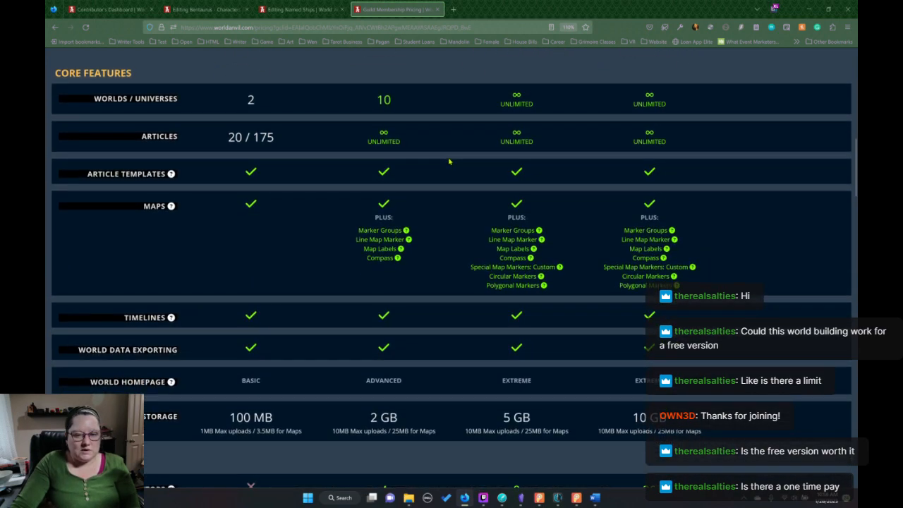
scroll(454, 151, down, 12)
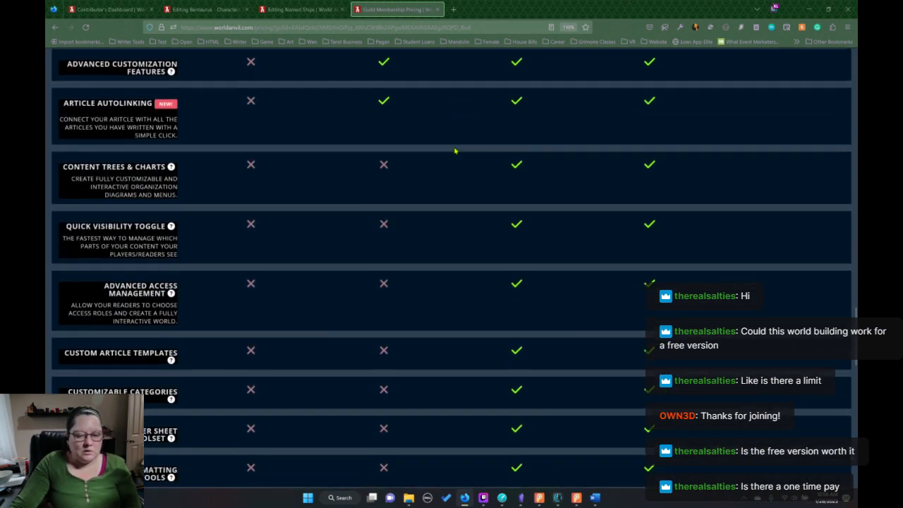
scroll(456, 150, down, 4)
scroll(454, 145, up, 12)
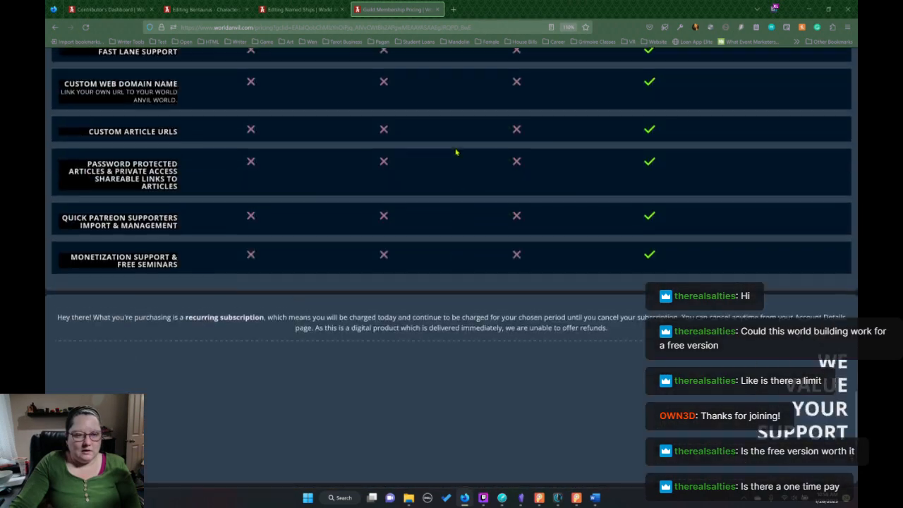
scroll(454, 146, up, 1)
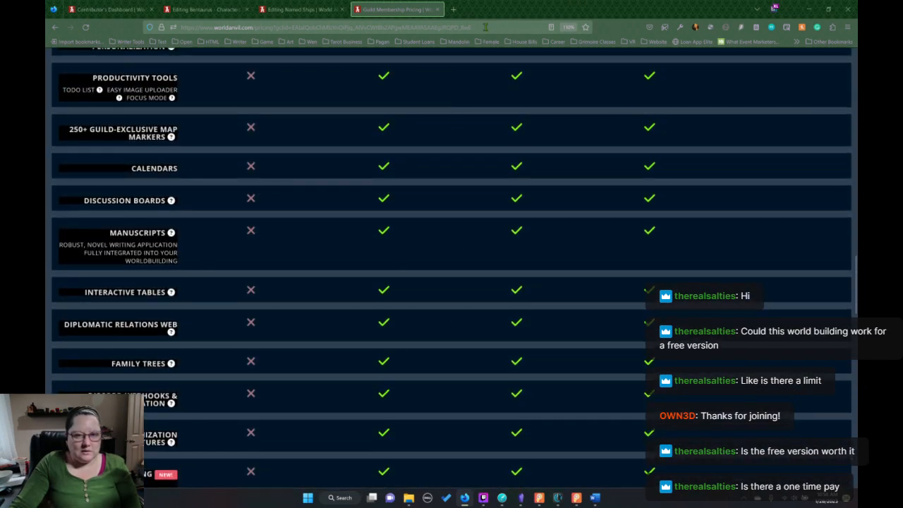
Copy the World Anvil pricing page's address and post it in the stream chat.
click(175, 33)
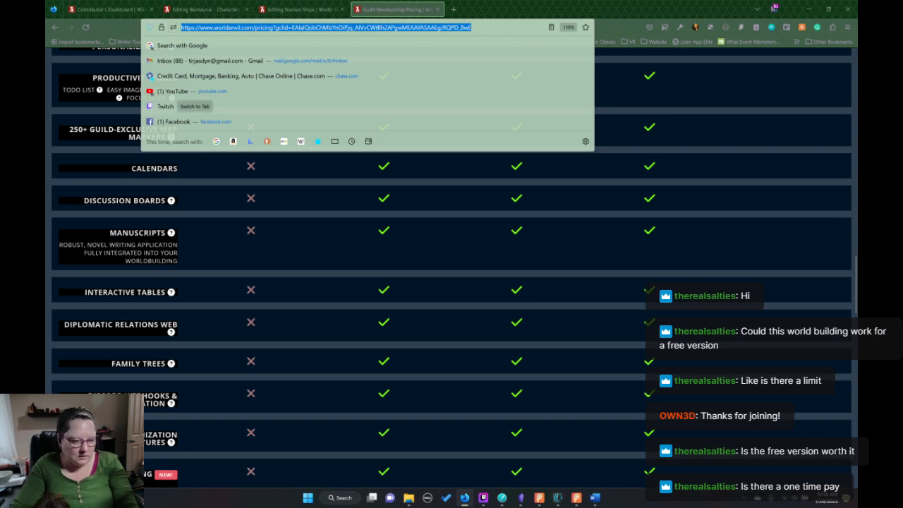
key(alt+Tab)
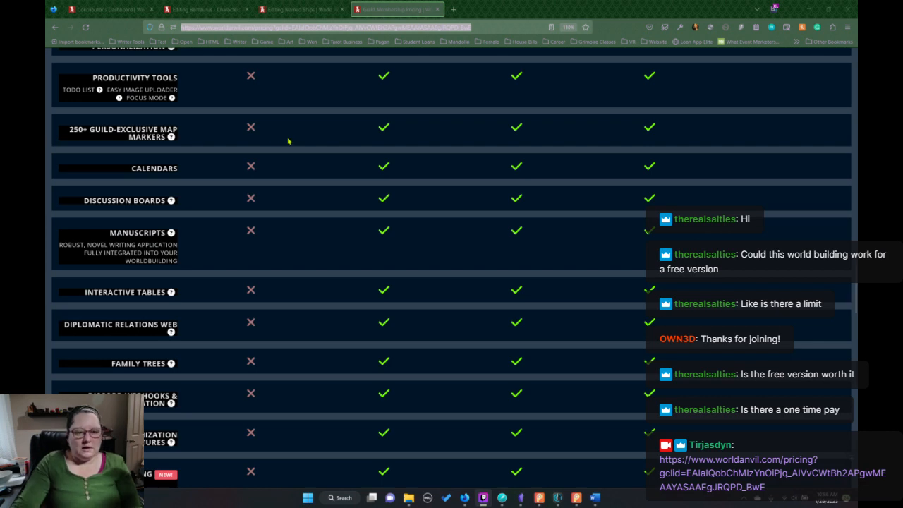
scroll(293, 134, up, 3)
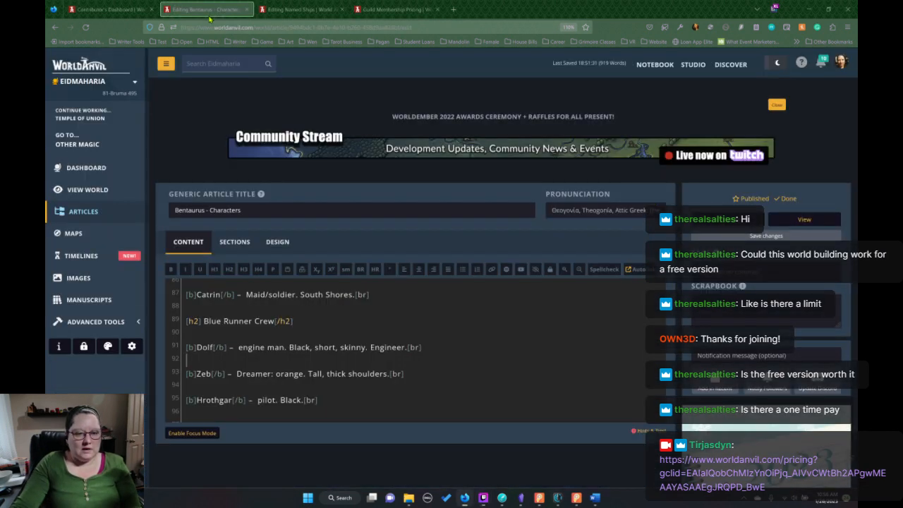
Return to the Bentaurus - Characters article and look through its character list from the Blue Runner Crew up to the beginning.
click(209, 11)
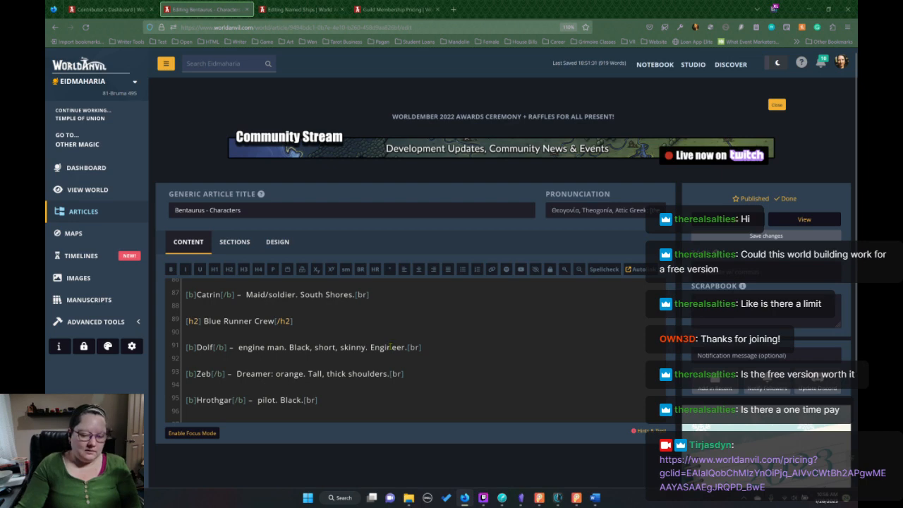
scroll(416, 343, down, 5)
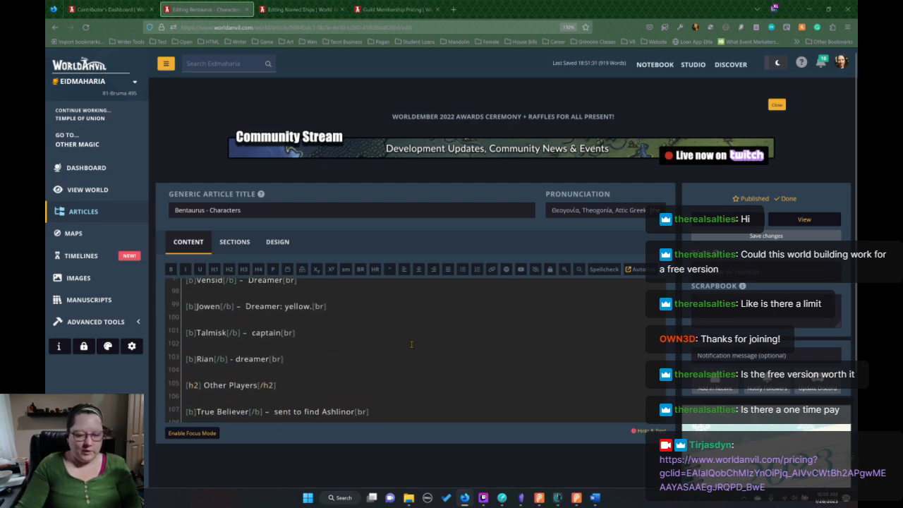
scroll(415, 342, up, 10)
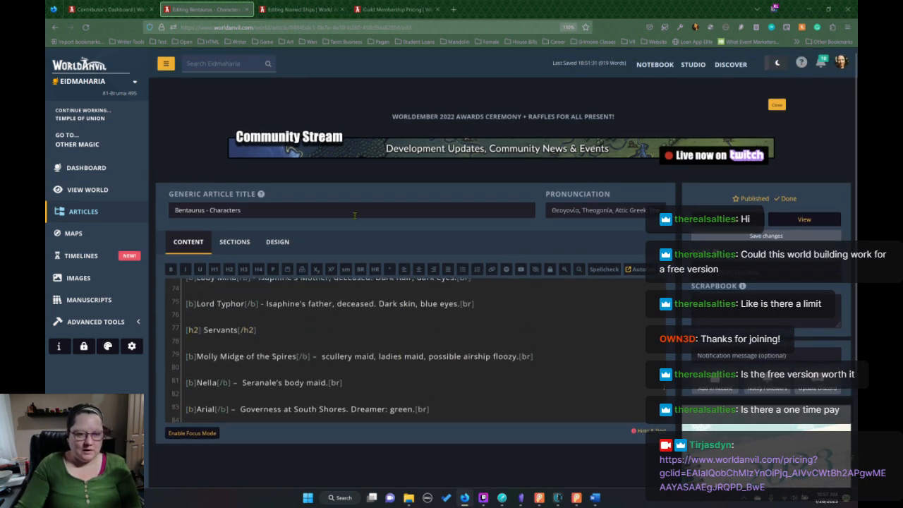
scroll(356, 325, up, 20)
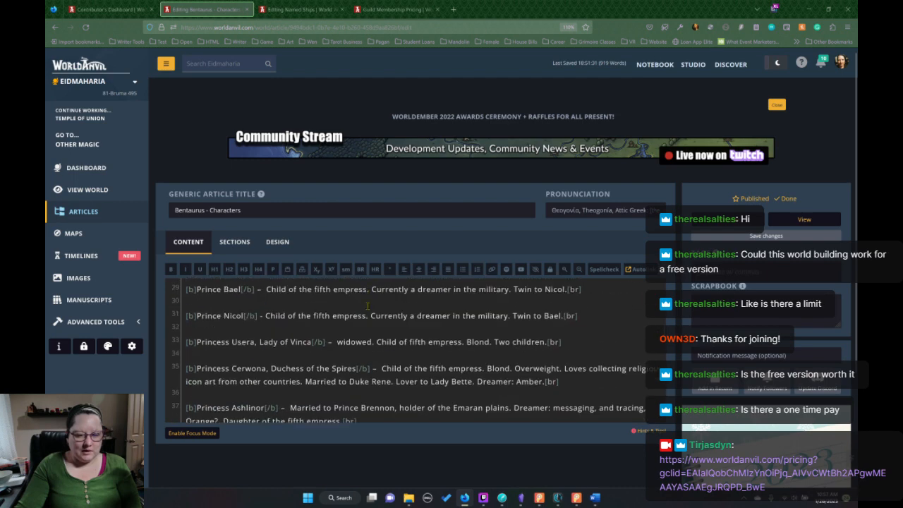
scroll(366, 300, up, 5)
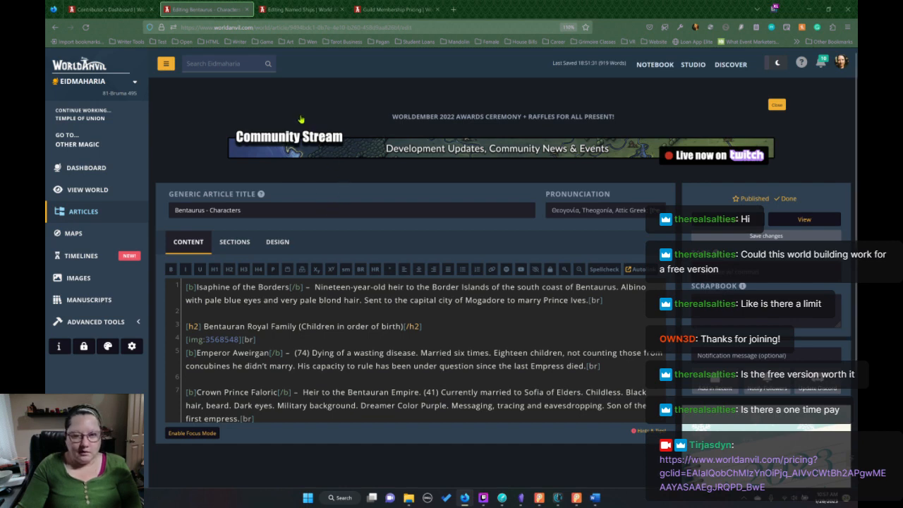
Switch to Dabble, select the name Vordova in the engine room scene to check it, and return to World Anvil.
click(502, 497)
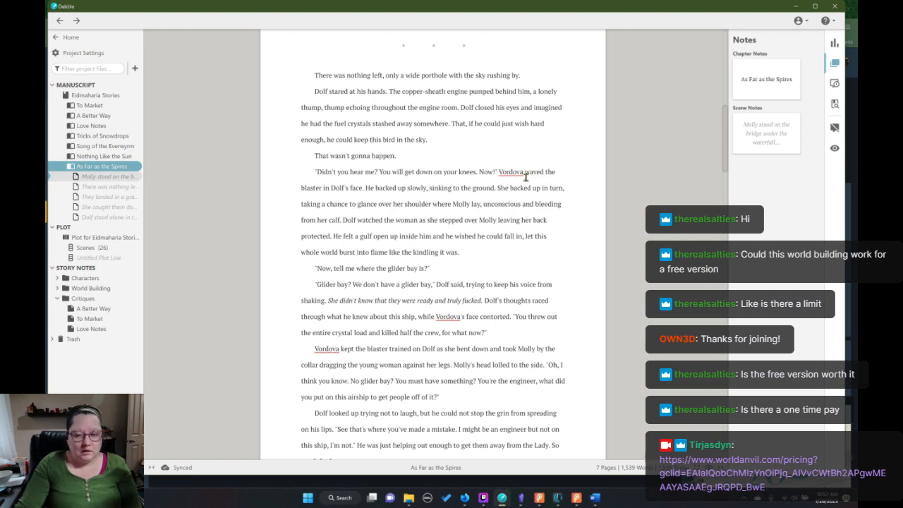
drag(523, 174, 509, 173)
right_click(508, 172)
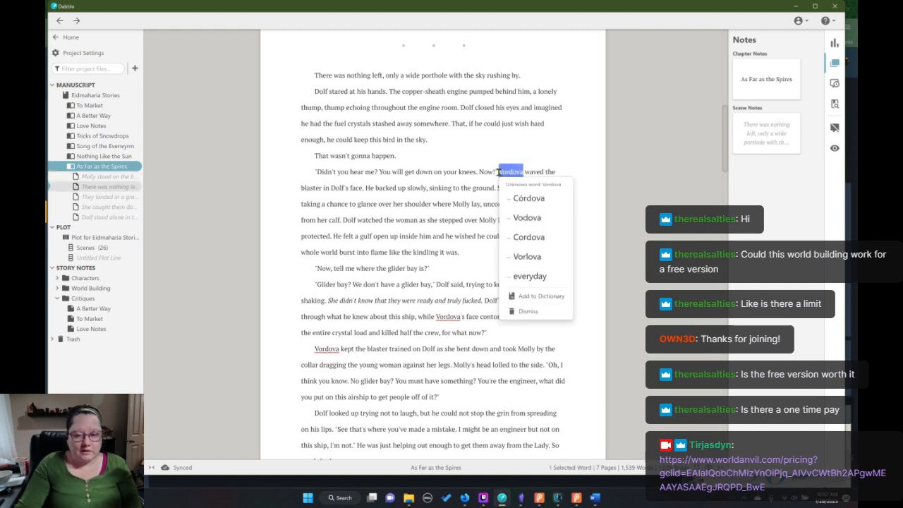
key(Escape)
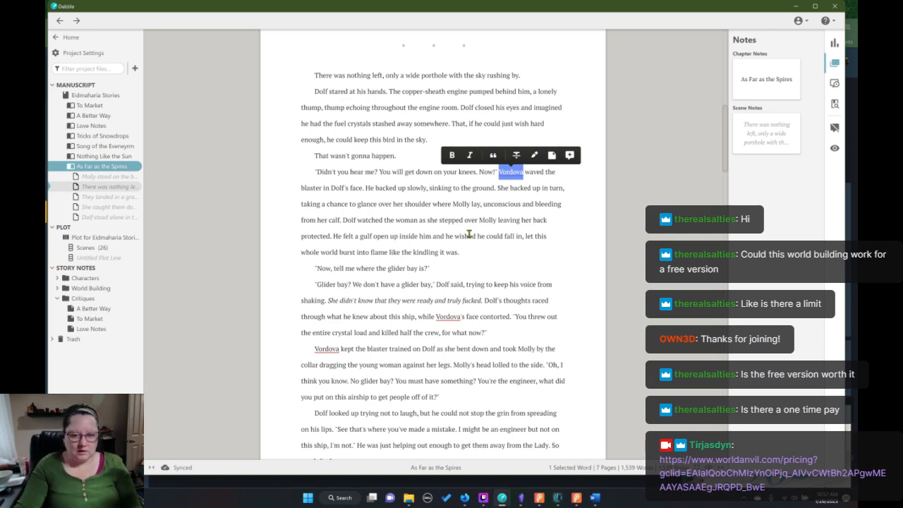
scroll(494, 242, down, 1)
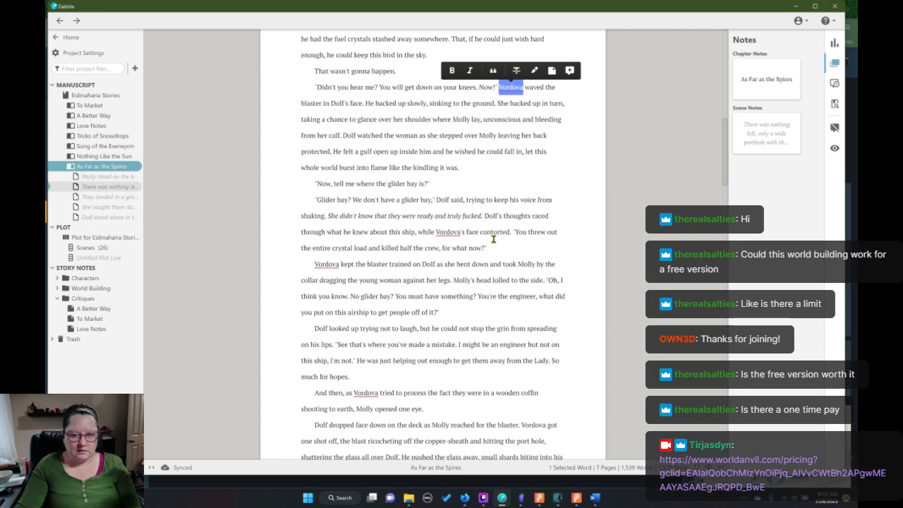
click(465, 498)
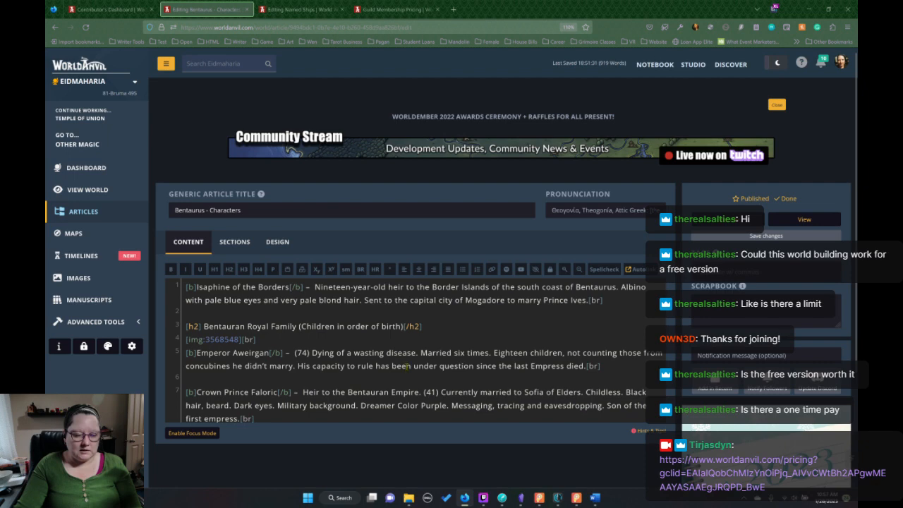
Add a second-level heading "Pirates" after Rian's entry in the Blue Runner Crew section, above Other Players.
scroll(406, 353, down, 5)
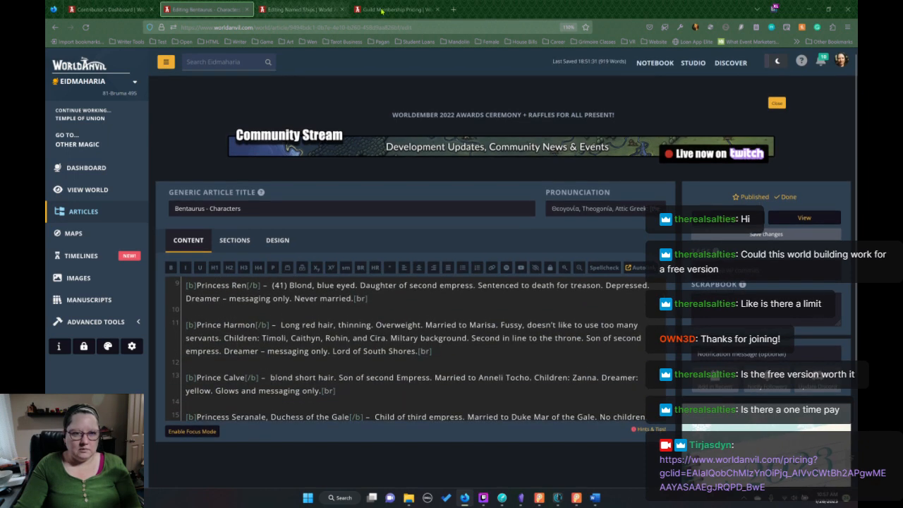
scroll(367, 283, down, 15)
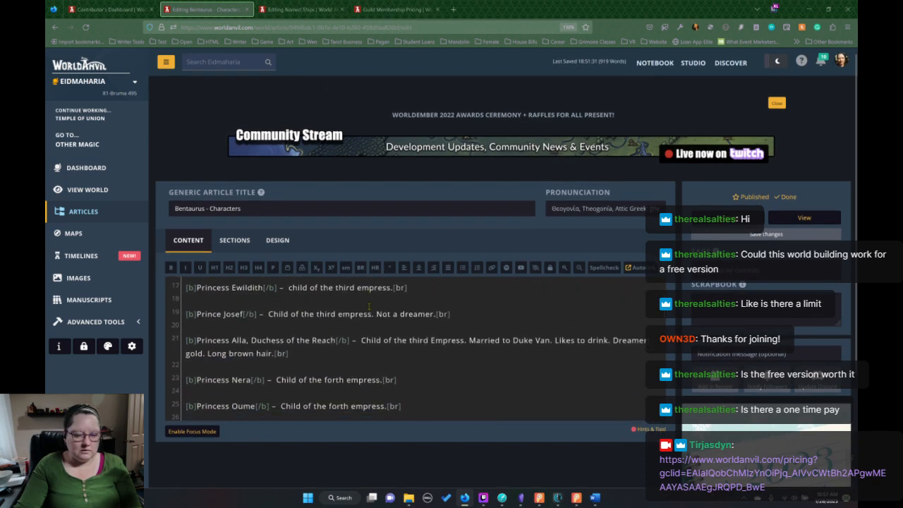
scroll(368, 300, down, 8)
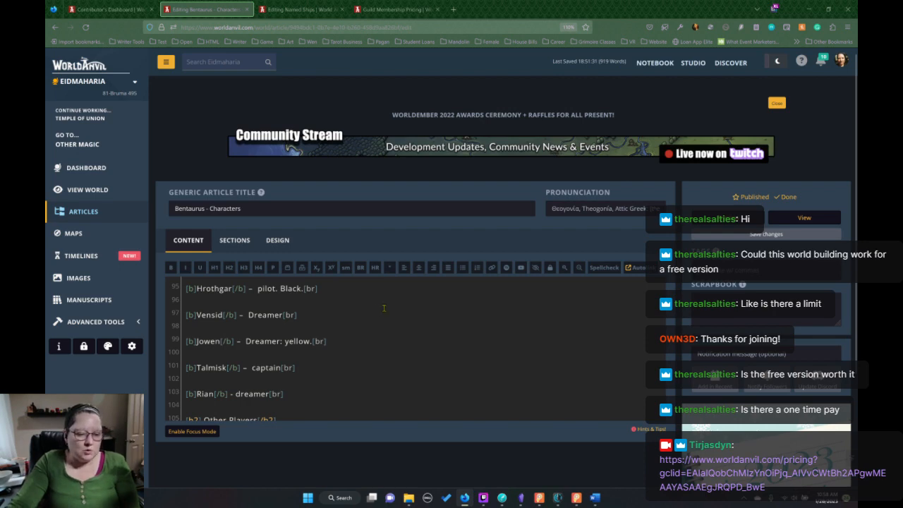
scroll(329, 306, down, 3)
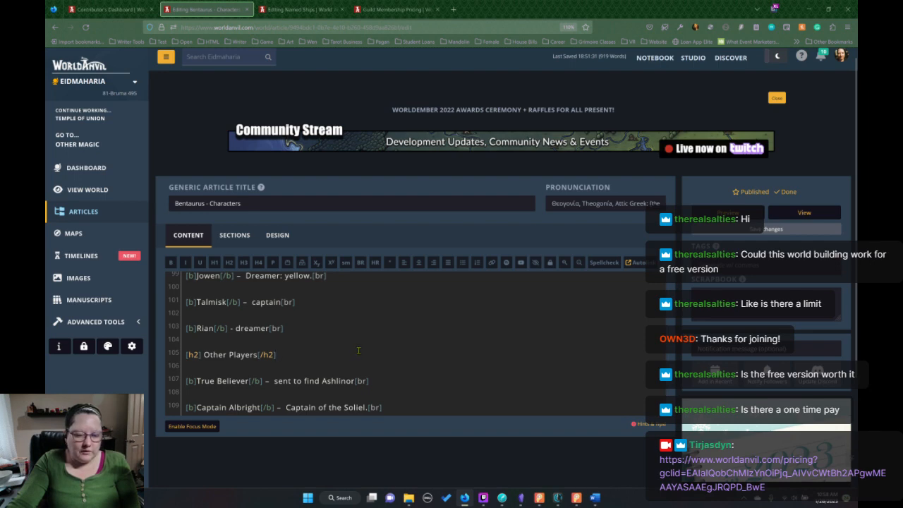
scroll(438, 367, up, 8)
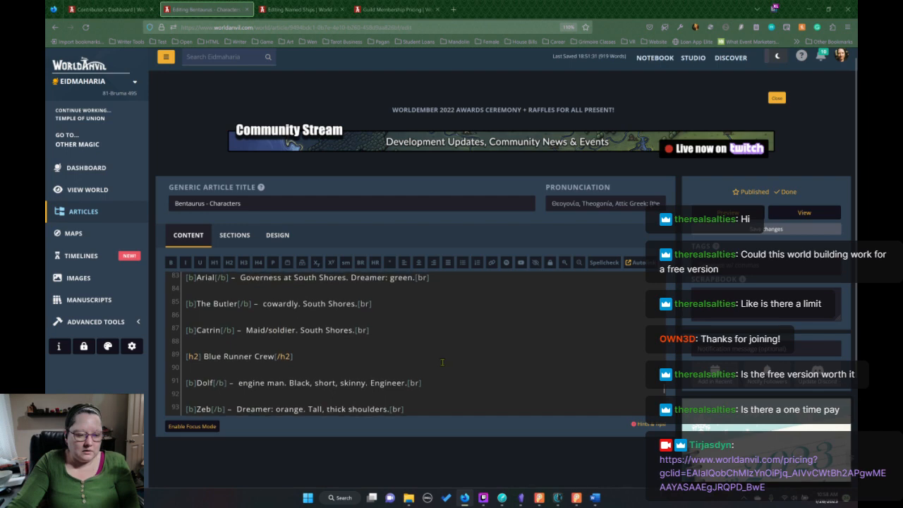
scroll(442, 362, down, 6)
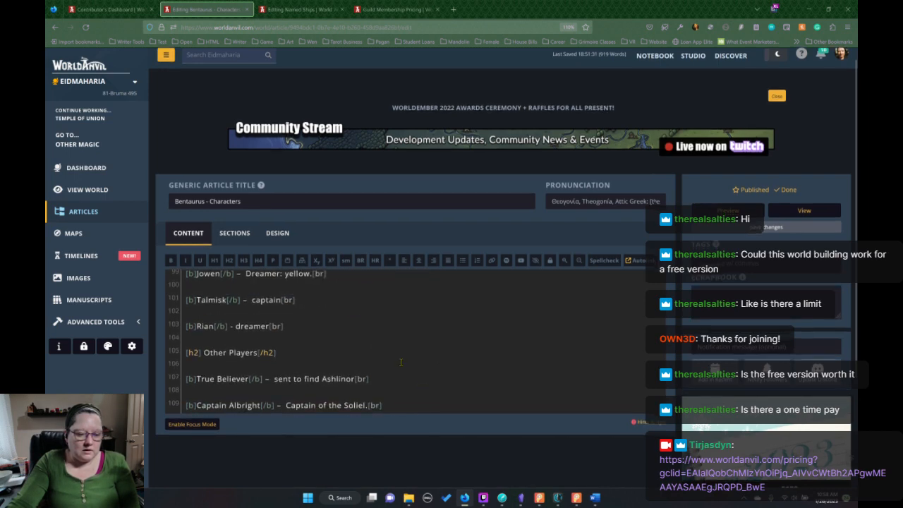
click(389, 323)
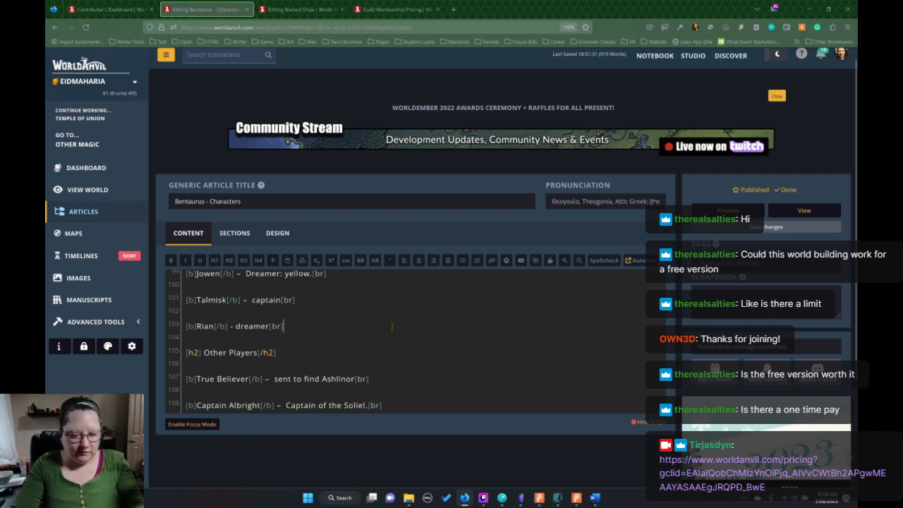
key(Return)
key(Return)
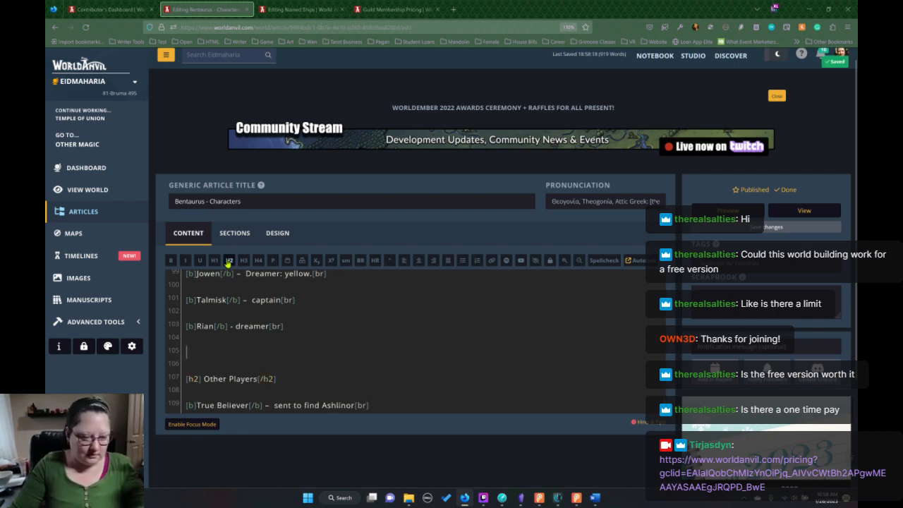
click(229, 260)
text(Pirat)
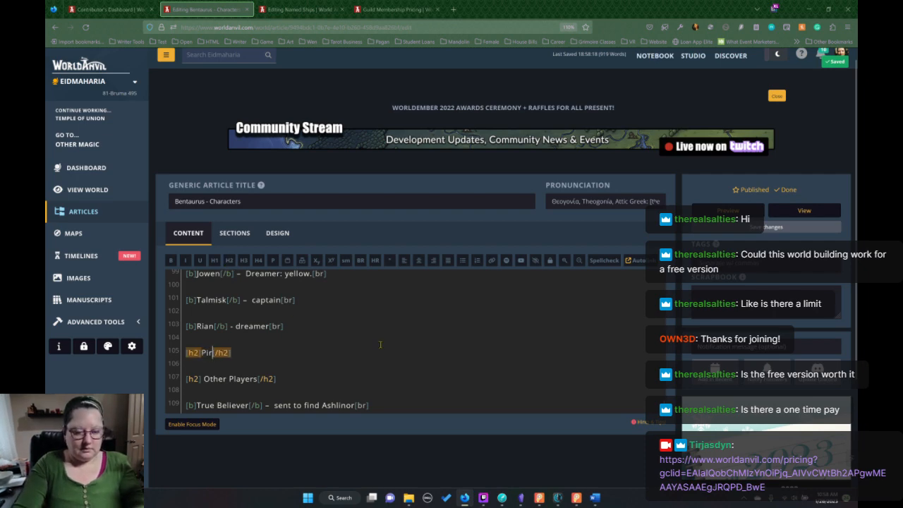
text(es)
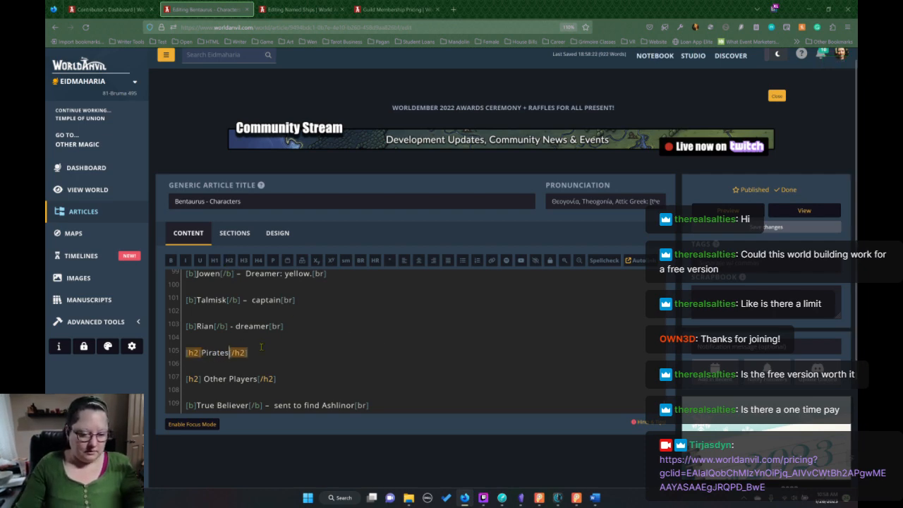
Add a bold "Vordova" entry on a new line under the Pirates heading and wrap it in paragraph tags.
click(262, 353)
key(Return)
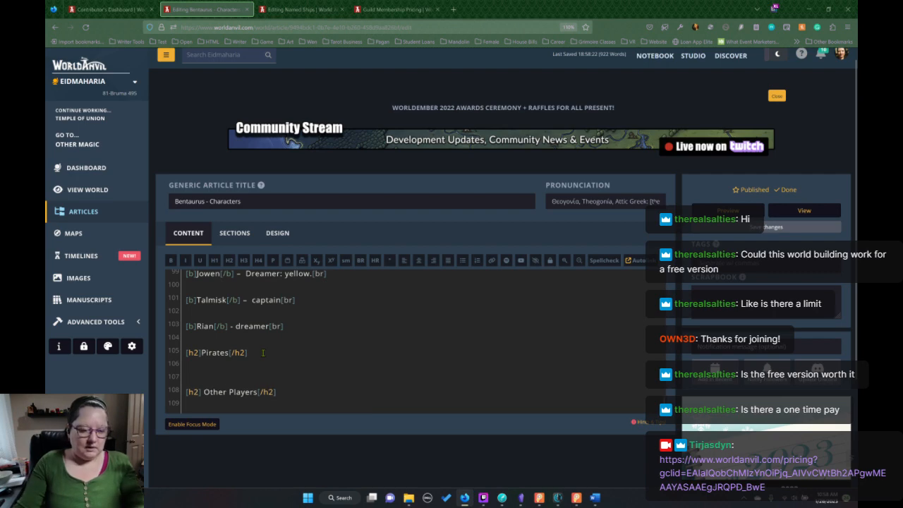
click(171, 261)
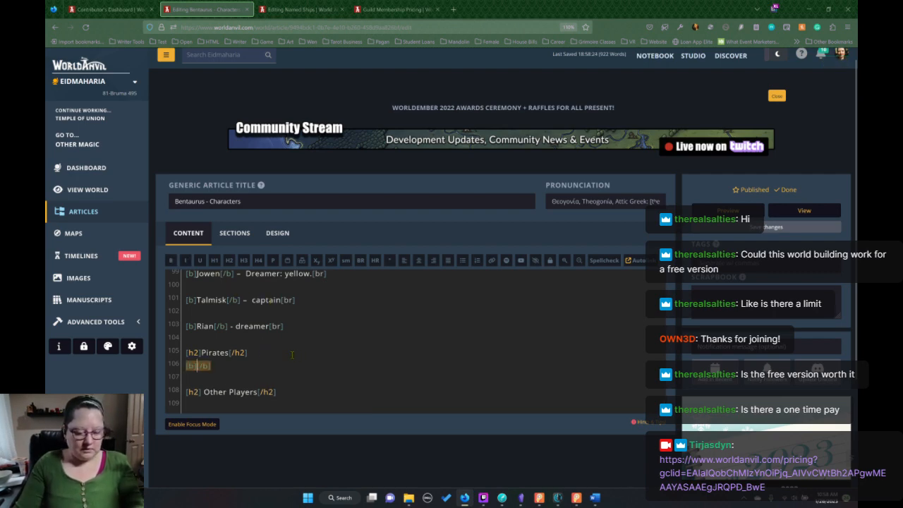
text(Vordova)
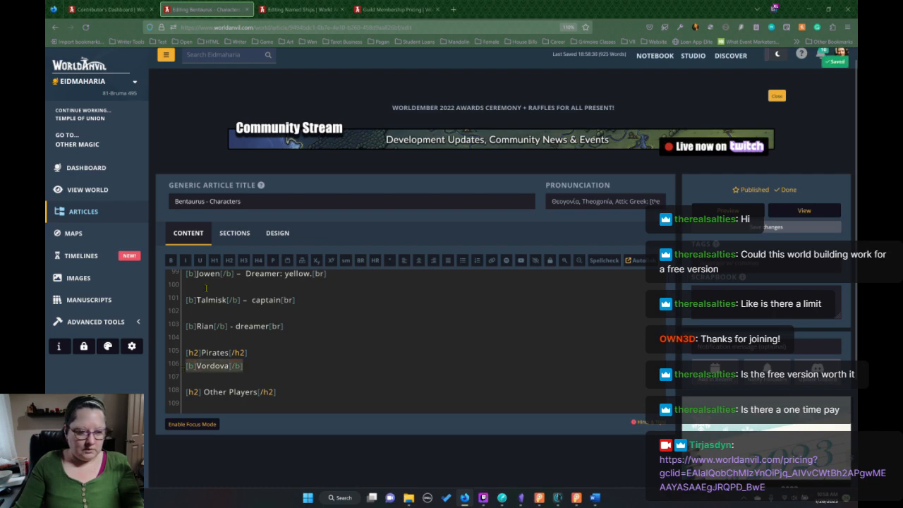
click(273, 261)
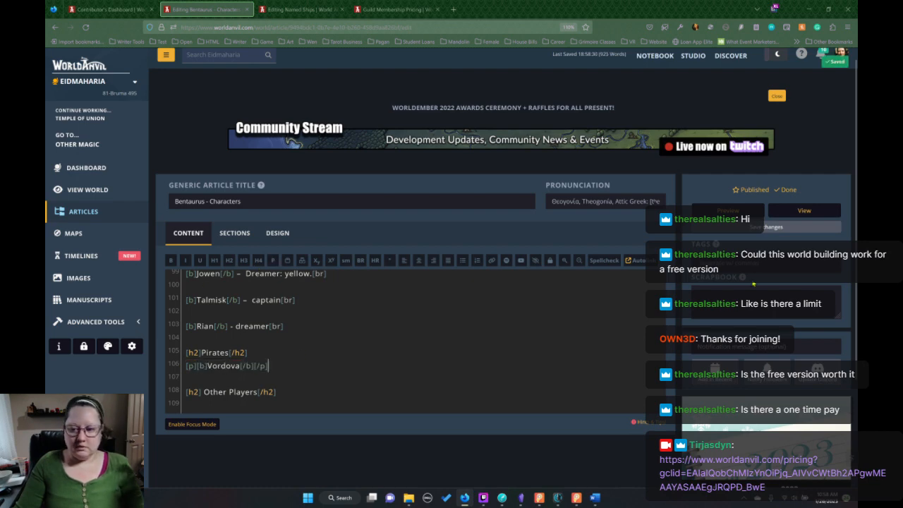